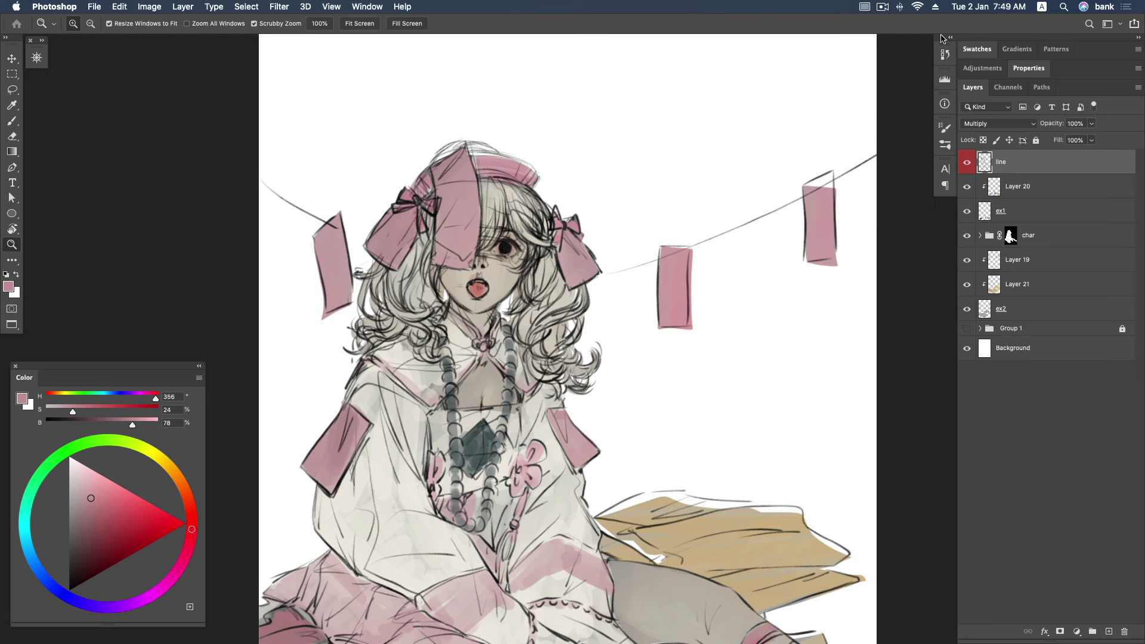
Change the 'line' layer's blend mode from Multiply to Overlay, then zoom out to fit the canvas.
{"action": "scroll", "coordinate": [762, 280], "scroll_direction": "down", "scroll_amount": 2}
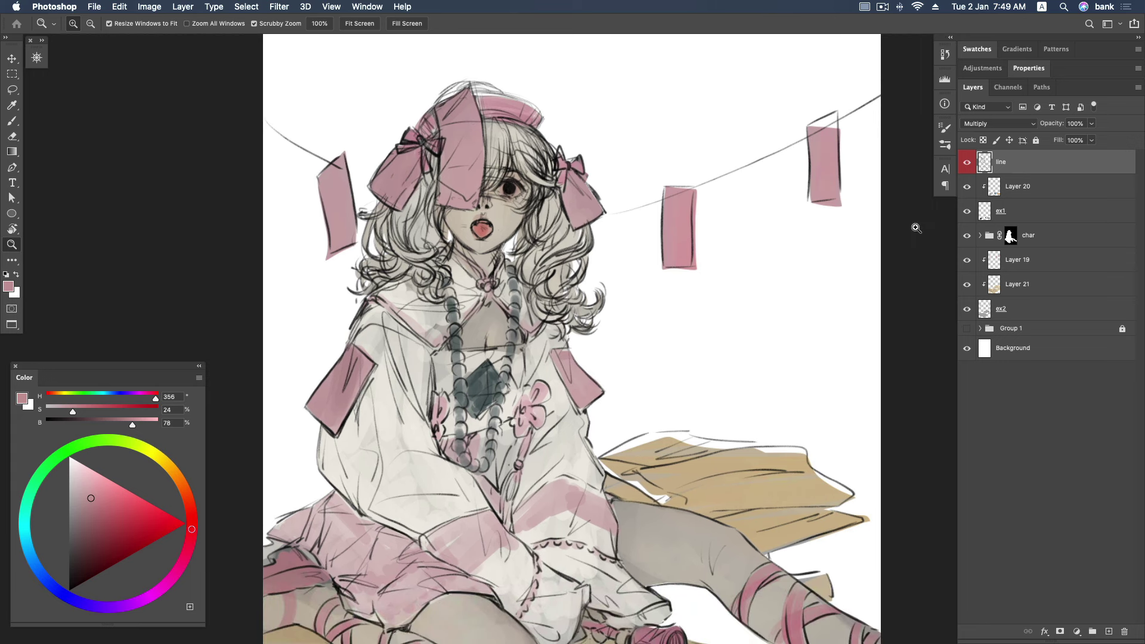
{"action": "left_click", "coordinate": [968, 165]}
{"action": "left_click", "coordinate": [1022, 125]}
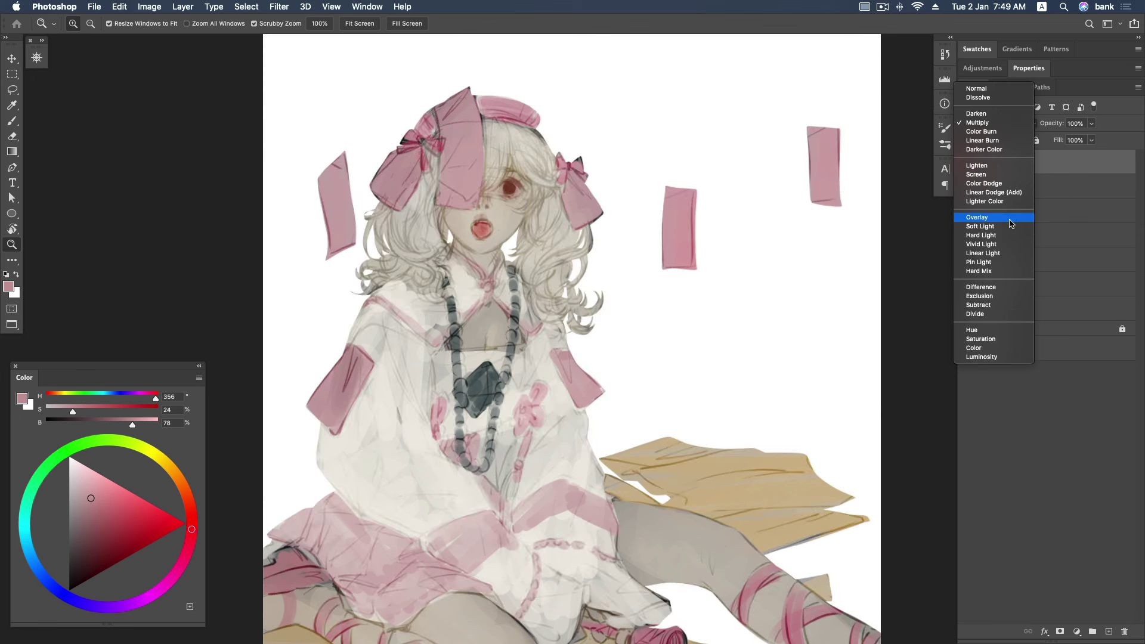
{"action": "key", "text": "Return"}
{"action": "mouse_move", "coordinate": [754, 326]}
{"action": "left_mouse_down"}
{"action": "mouse_move", "coordinate": [718, 327]}
{"action": "mouse_move", "coordinate": [728, 312]}
{"action": "left_mouse_up"}
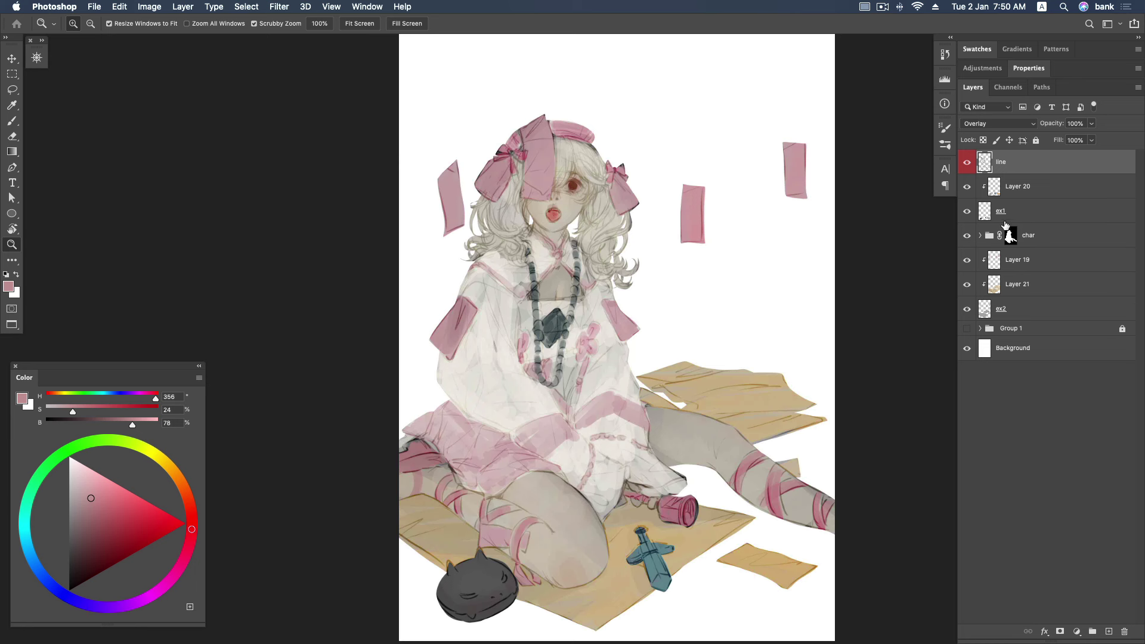
Drop the 'line' layer into the expanded 'char' group, just above Layer 18.
{"action": "left_click_drag", "start_coordinate": [1060, 167], "coordinate": [1057, 250]}
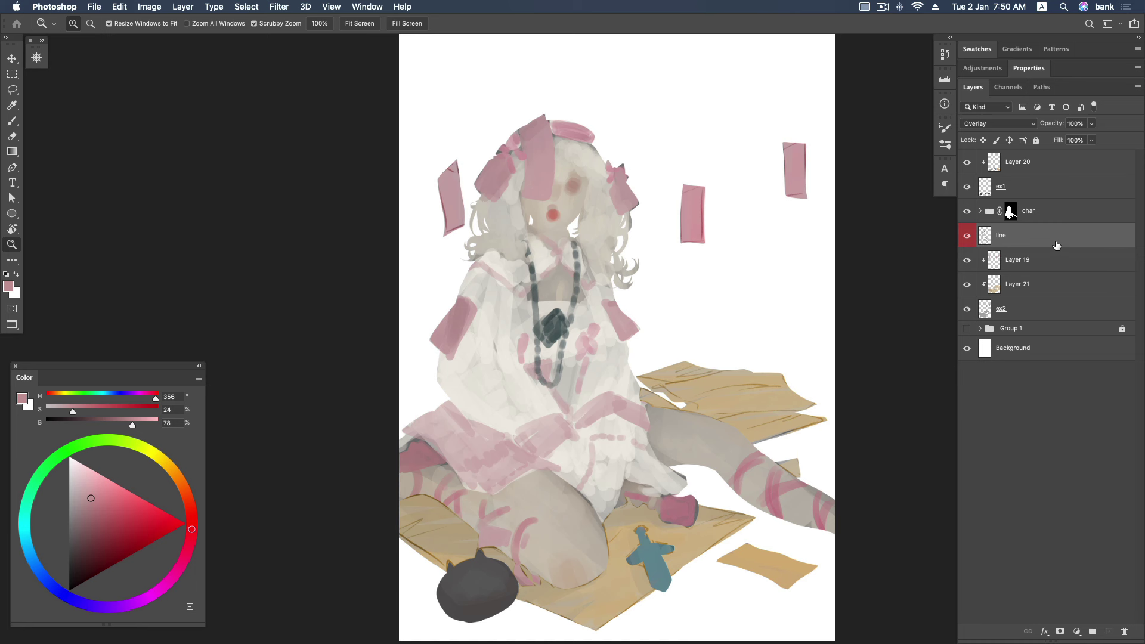
{"action": "left_click", "coordinate": [966, 240]}
{"action": "left_click", "coordinate": [966, 163]}
{"action": "left_click_drag", "start_coordinate": [1079, 240], "coordinate": [1079, 199]}
{"action": "left_click", "coordinate": [968, 212]}
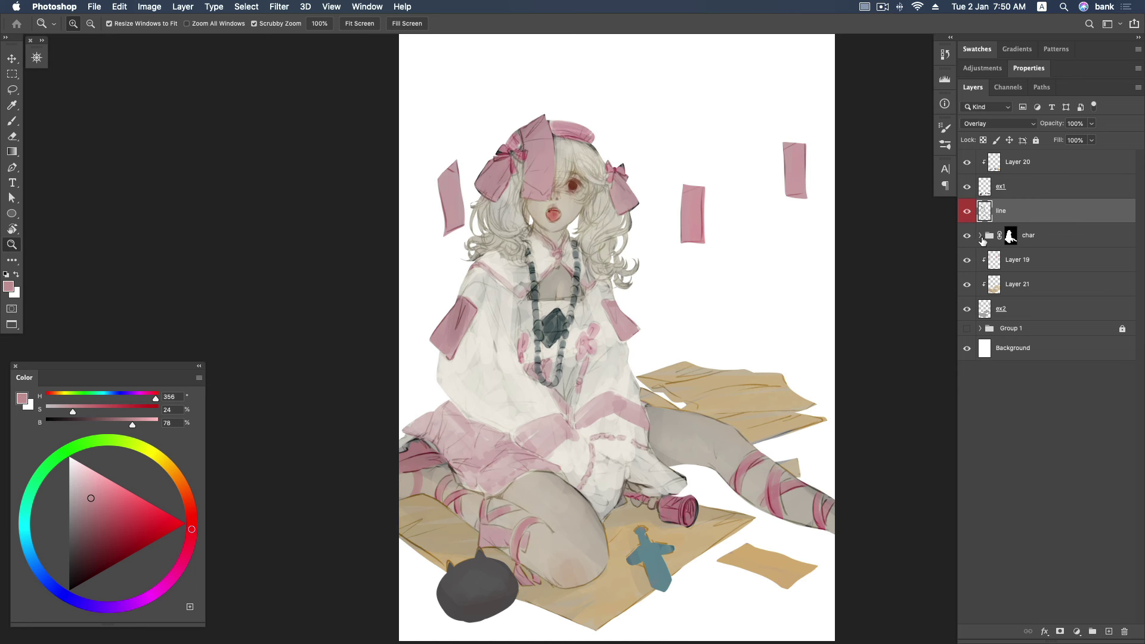
{"action": "left_click", "coordinate": [980, 237]}
{"action": "left_click", "coordinate": [1062, 238]}
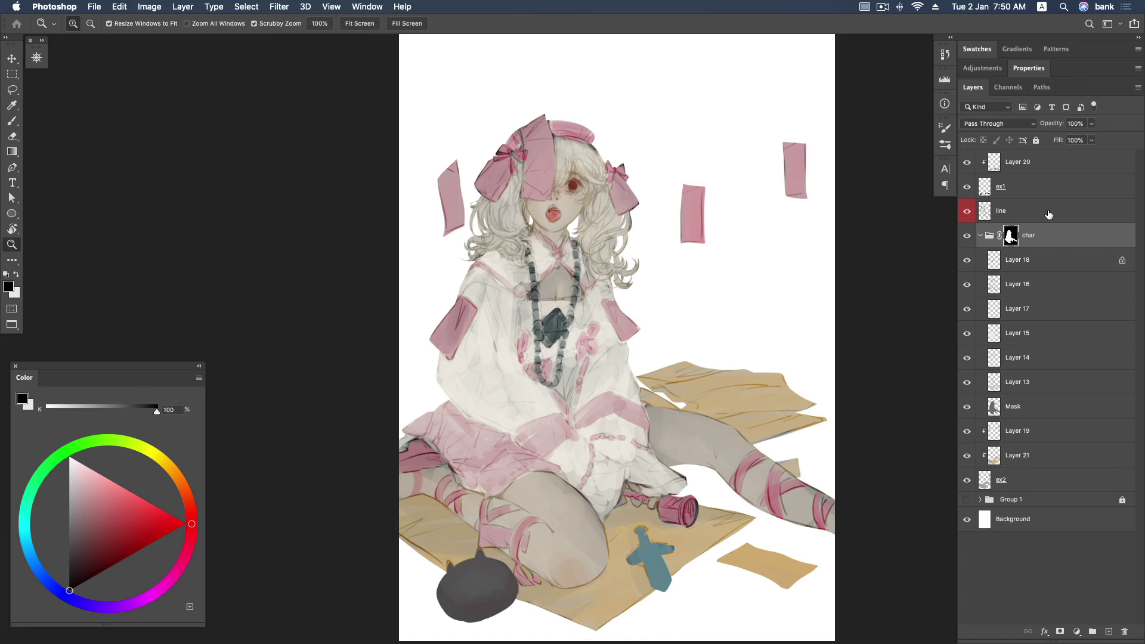
{"action": "left_click_drag", "start_coordinate": [1048, 215], "coordinate": [1044, 250]}
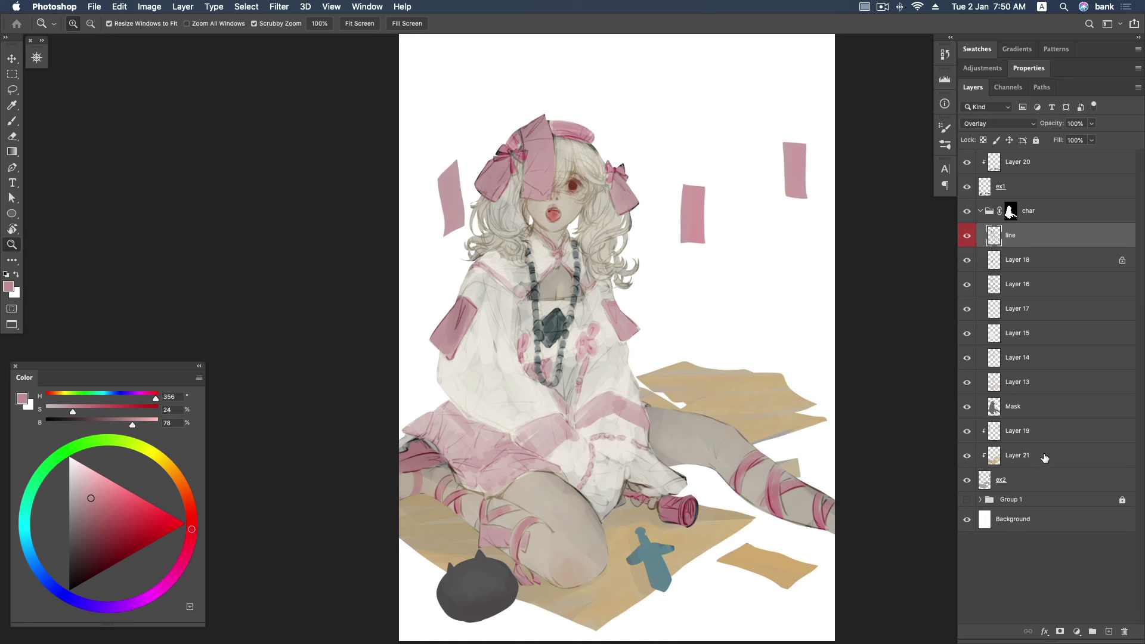
Group Layer 19, Layer 21 and ex2, group Layer 20 with ex1, and save.
{"action": "left_click", "coordinate": [980, 210]}
{"action": "left_click", "coordinate": [1023, 236]}
{"action": "left_click", "coordinate": [1037, 285], "text": "shift"}
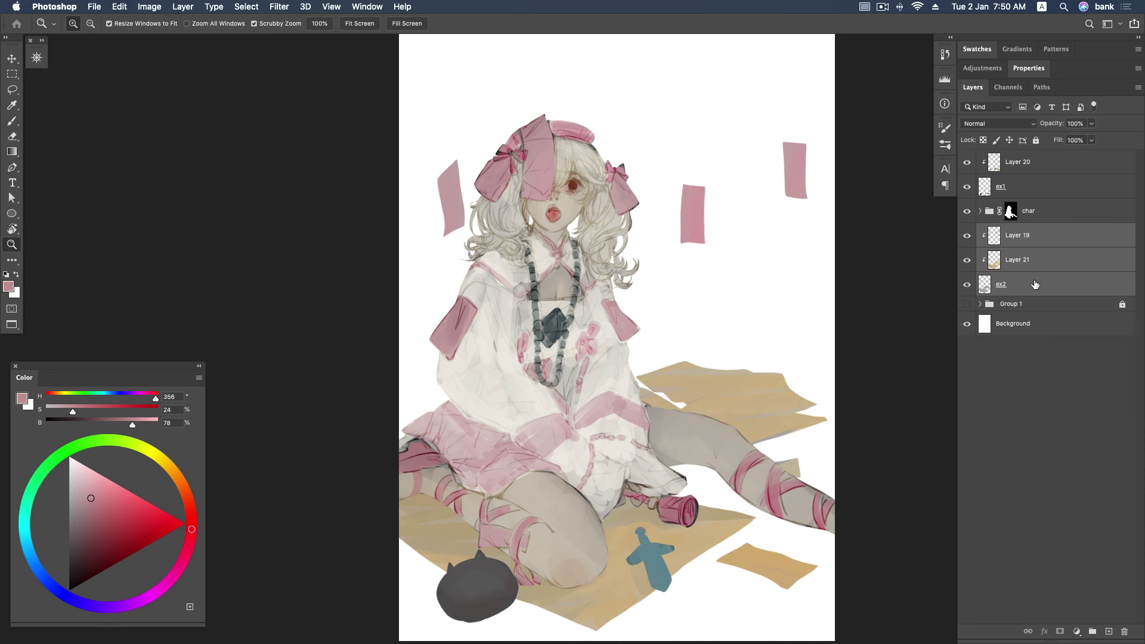
{"action": "key", "text": "ctrl+g"}
{"action": "left_click", "coordinate": [1037, 192]}
{"action": "left_click", "coordinate": [1039, 169], "text": "shift"}
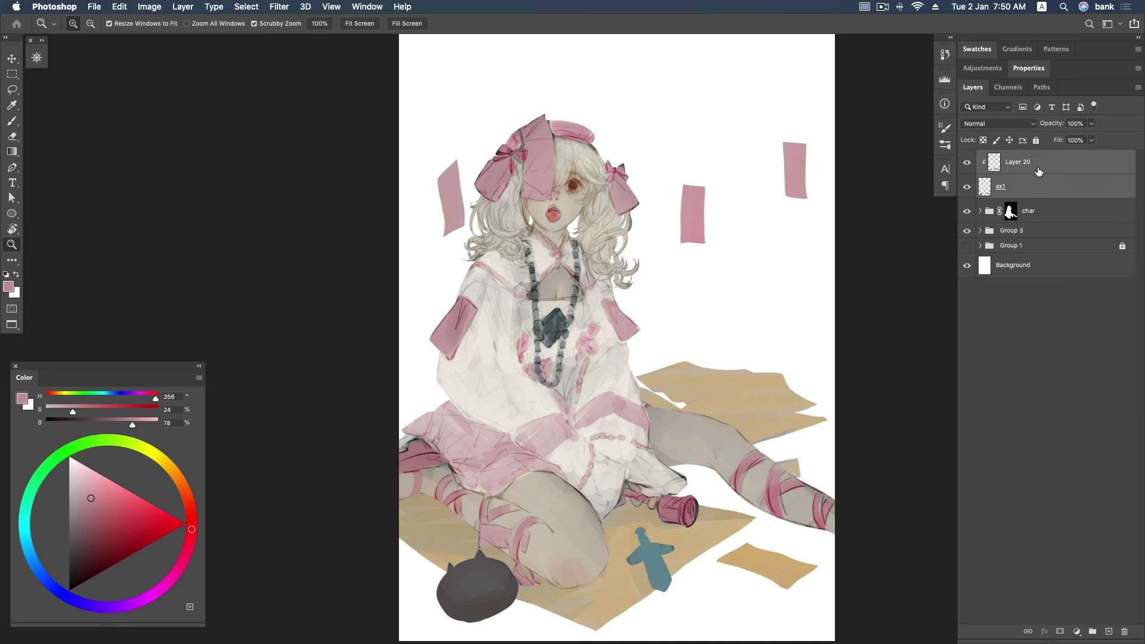
{"action": "key", "text": "ctrl+g"}
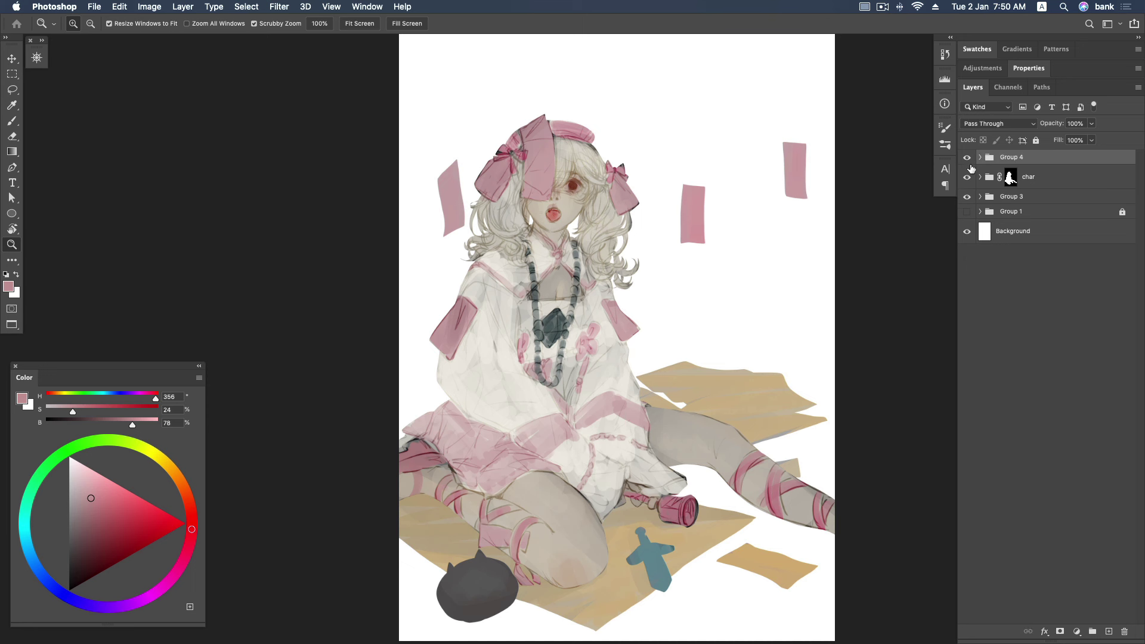
{"action": "key", "text": "ctrl+s"}
Add a new empty layer above 'line' inside the 'char' group.
{"action": "left_click", "coordinate": [981, 178]}
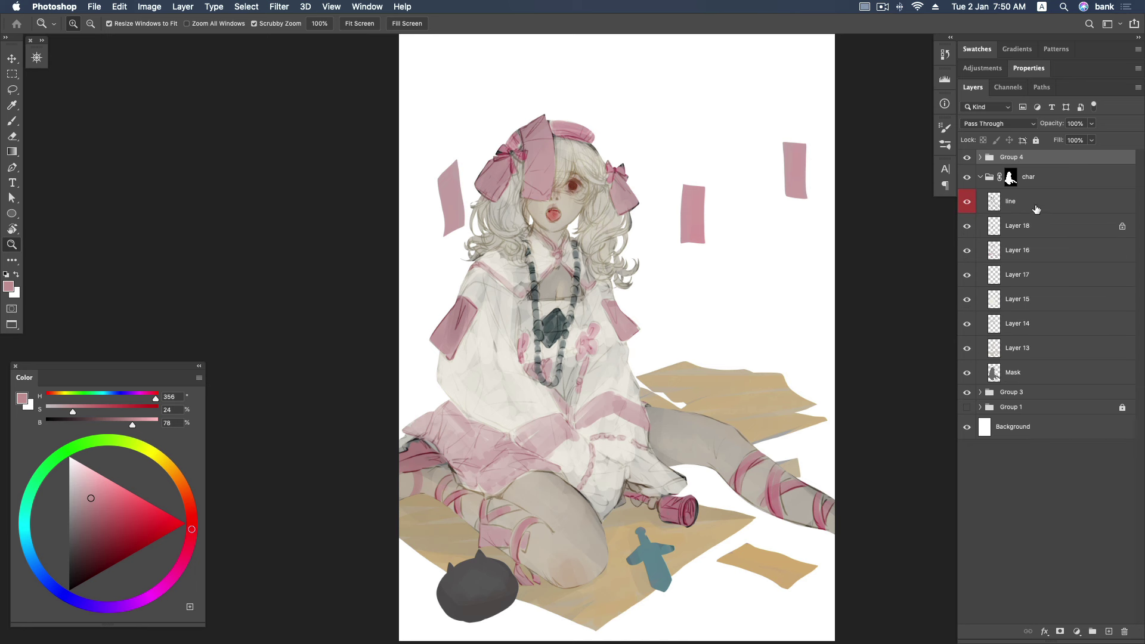
{"action": "left_click", "coordinate": [1035, 212]}
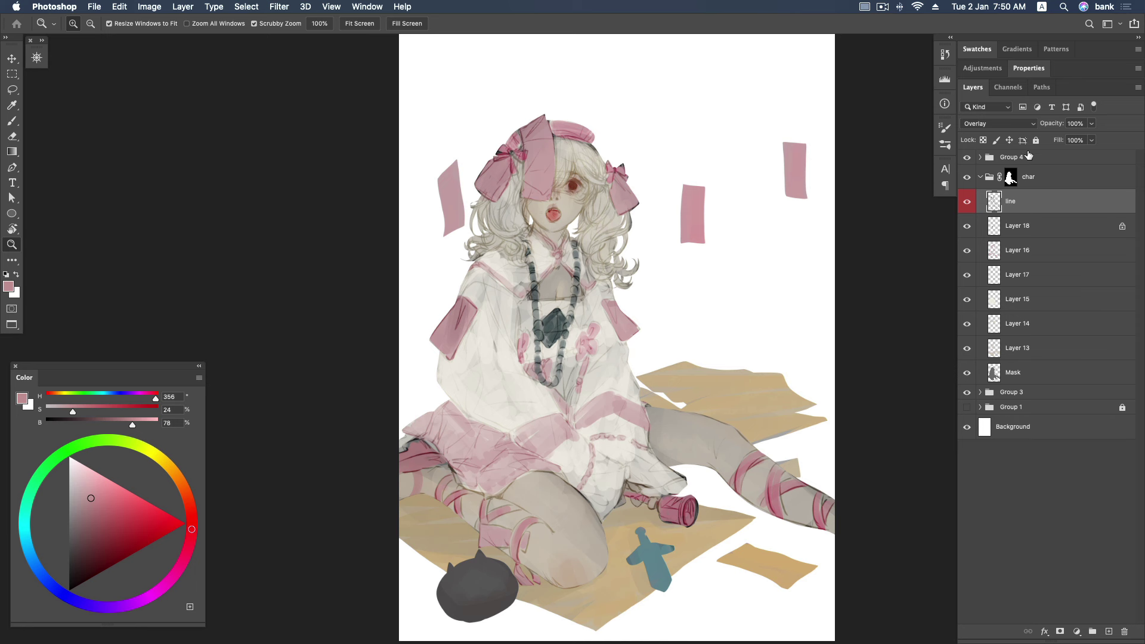
{"action": "left_click", "coordinate": [1109, 632]}
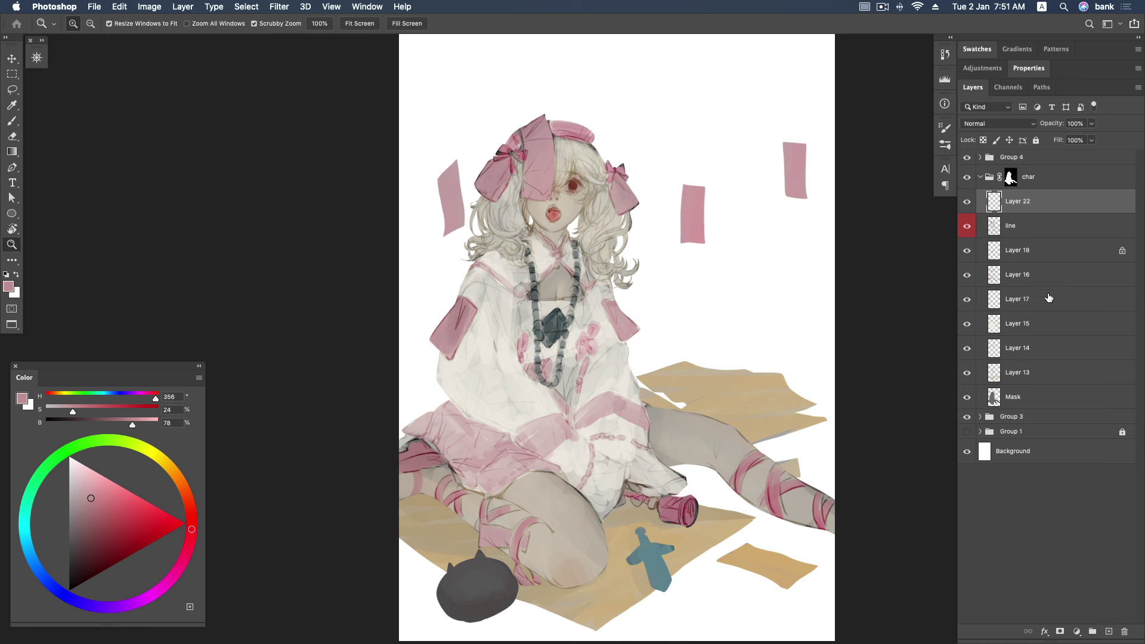
Merge Layers 18 through 13 into one layer named 'colors'.
{"action": "left_click", "coordinate": [1038, 255]}
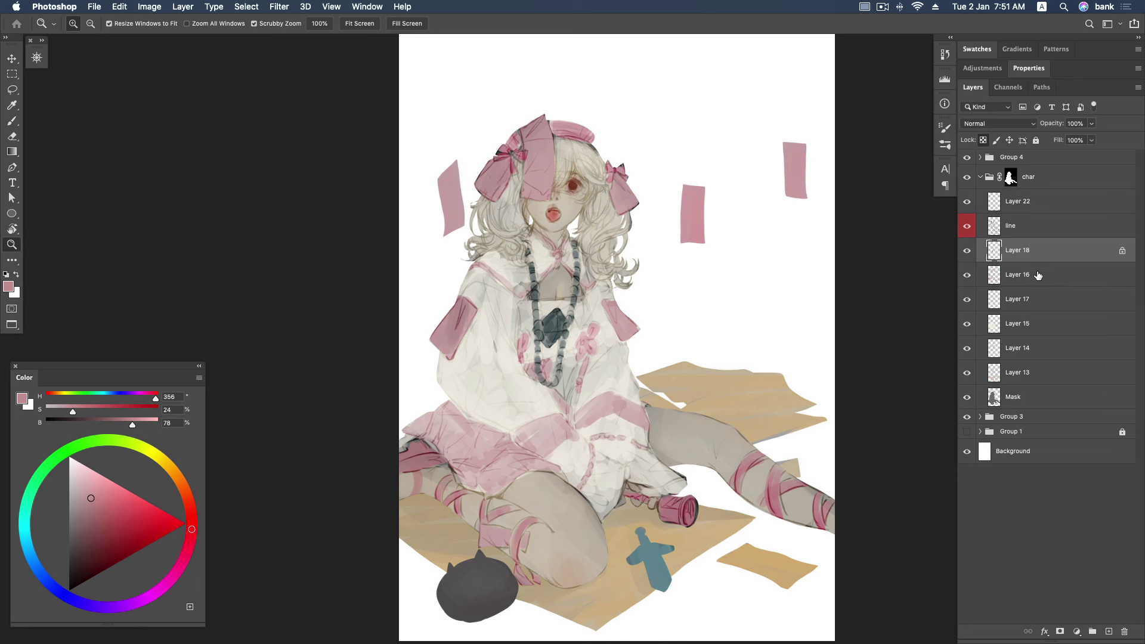
{"action": "left_click", "coordinate": [1035, 376], "text": "shift"}
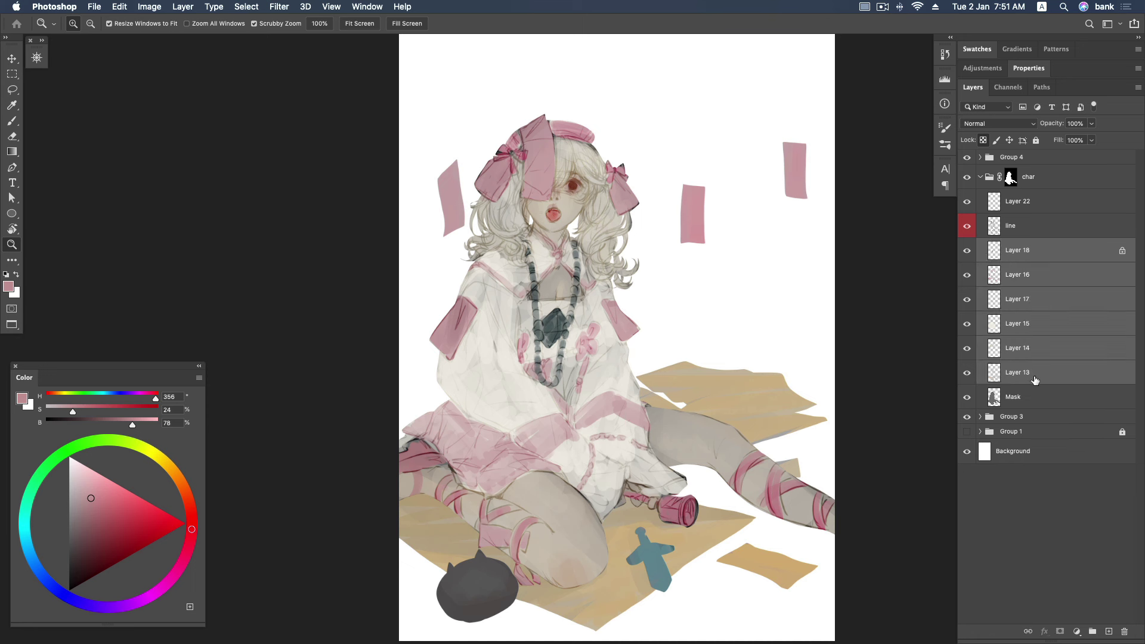
{"action": "key", "text": "ctrl+e"}
{"action": "key", "text": "ctrl+s"}
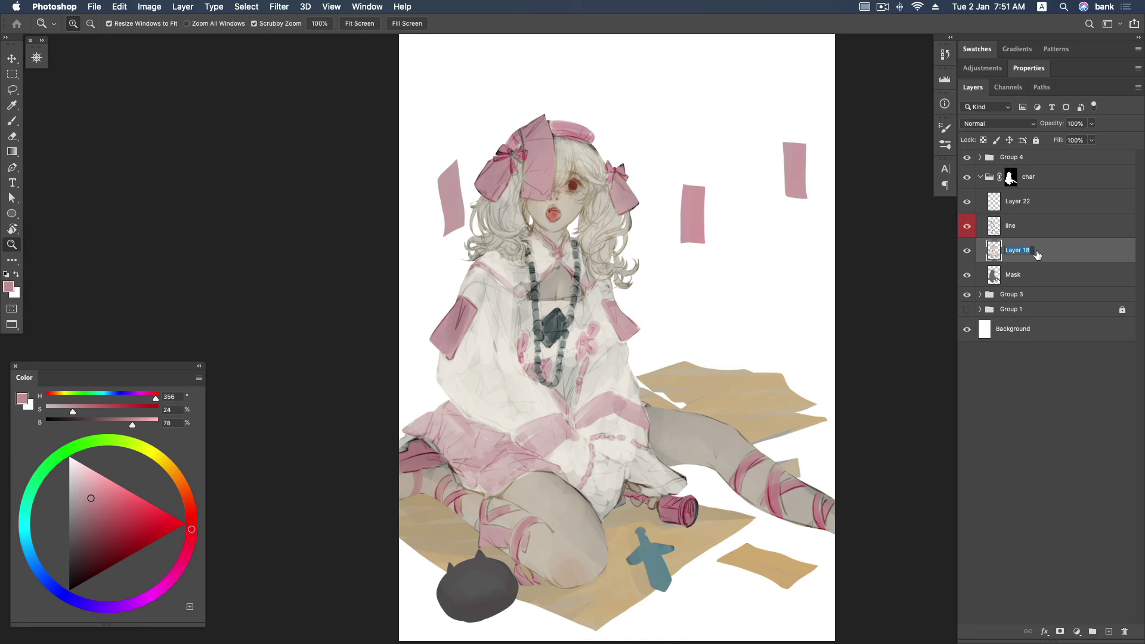
{"action": "type", "text": "colors"}
{"action": "key", "text": "Return"}
{"action": "left_click", "coordinate": [1049, 206]}
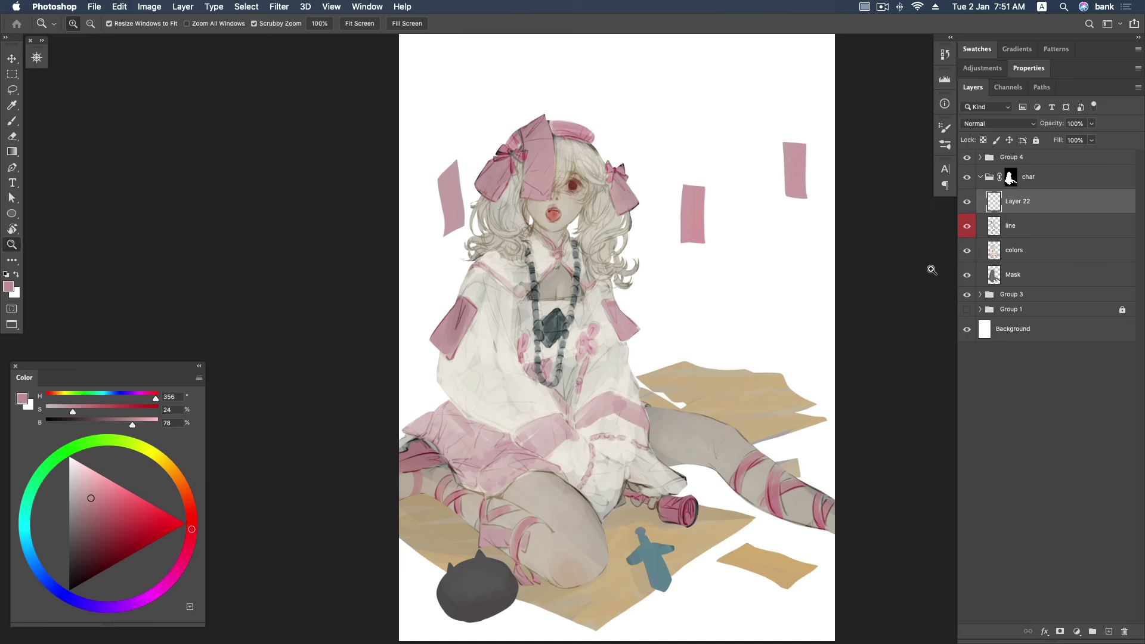
Zoom into the face and fill the chin-hair gap using a soft round brush at size 150.
{"action": "left_click_drag", "start_coordinate": [587, 179], "coordinate": [715, 236]}
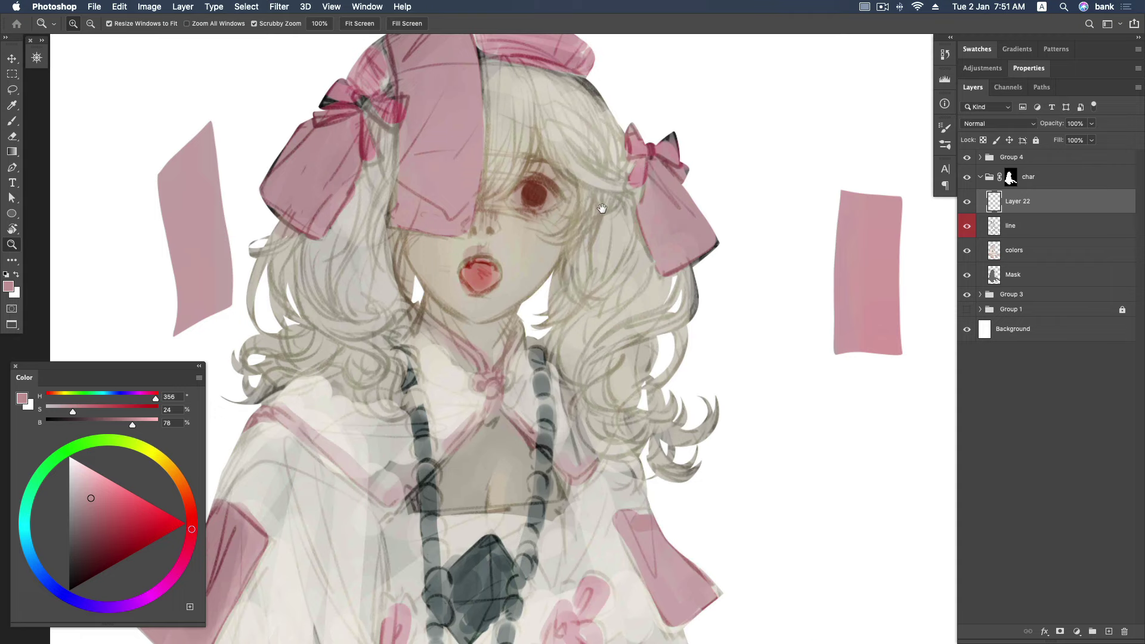
{"action": "key", "text": "b"}
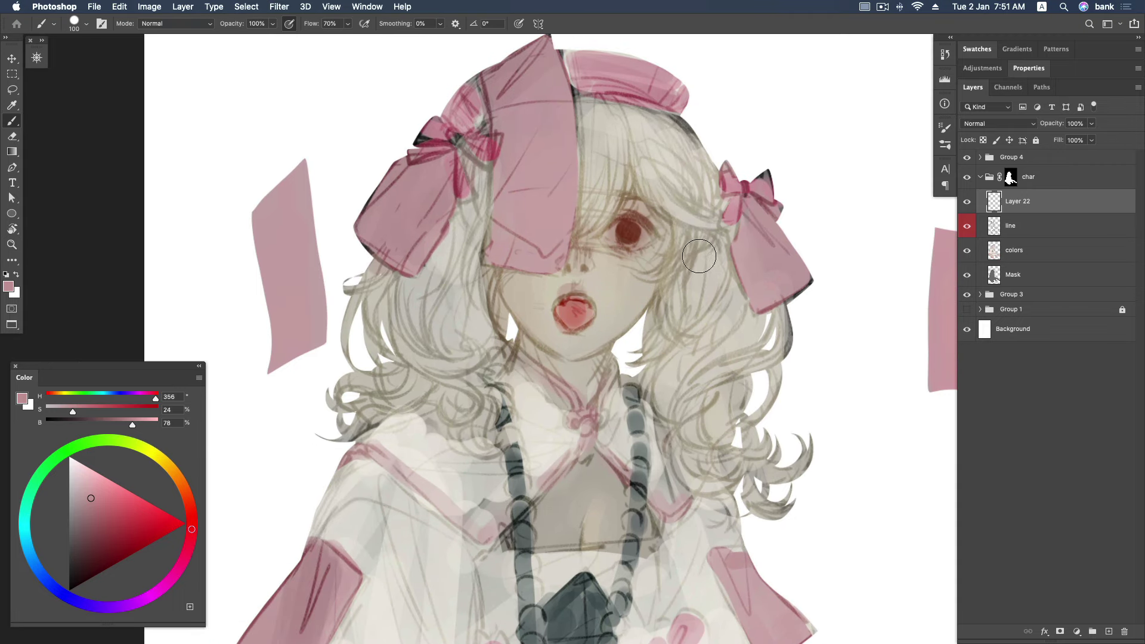
{"action": "left_click_drag", "start_coordinate": [686, 281], "coordinate": [689, 306]}
{"action": "left_click_drag", "start_coordinate": [642, 324], "coordinate": [656, 301]}
{"action": "right_click", "coordinate": [655, 301]}
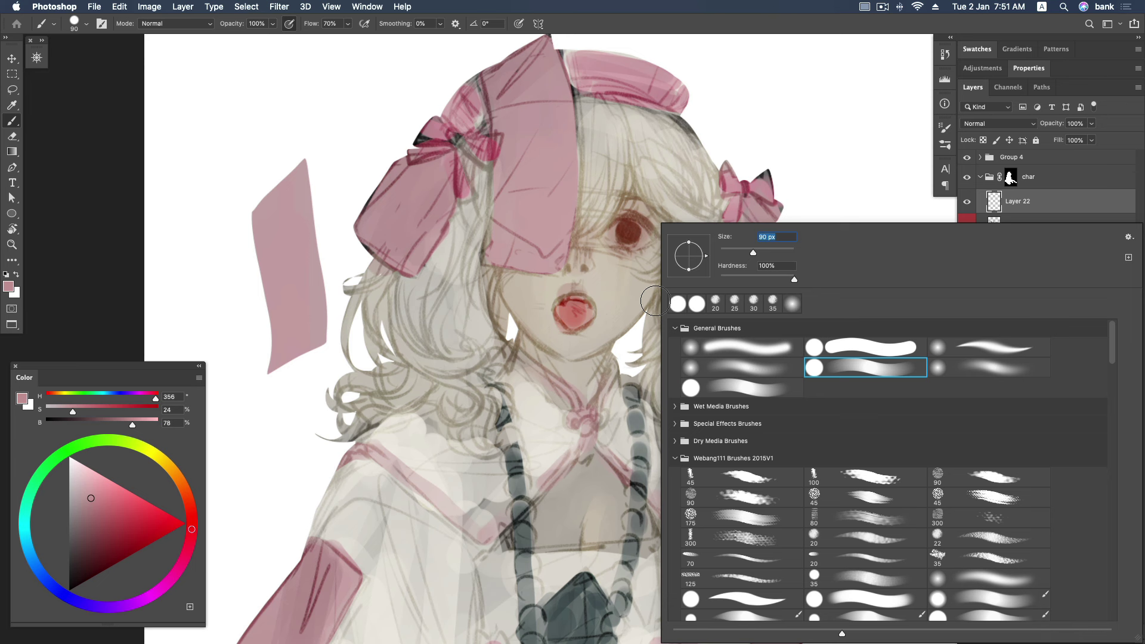
{"action": "left_click", "coordinate": [762, 369]}
{"action": "left_click", "coordinate": [1051, 210]}
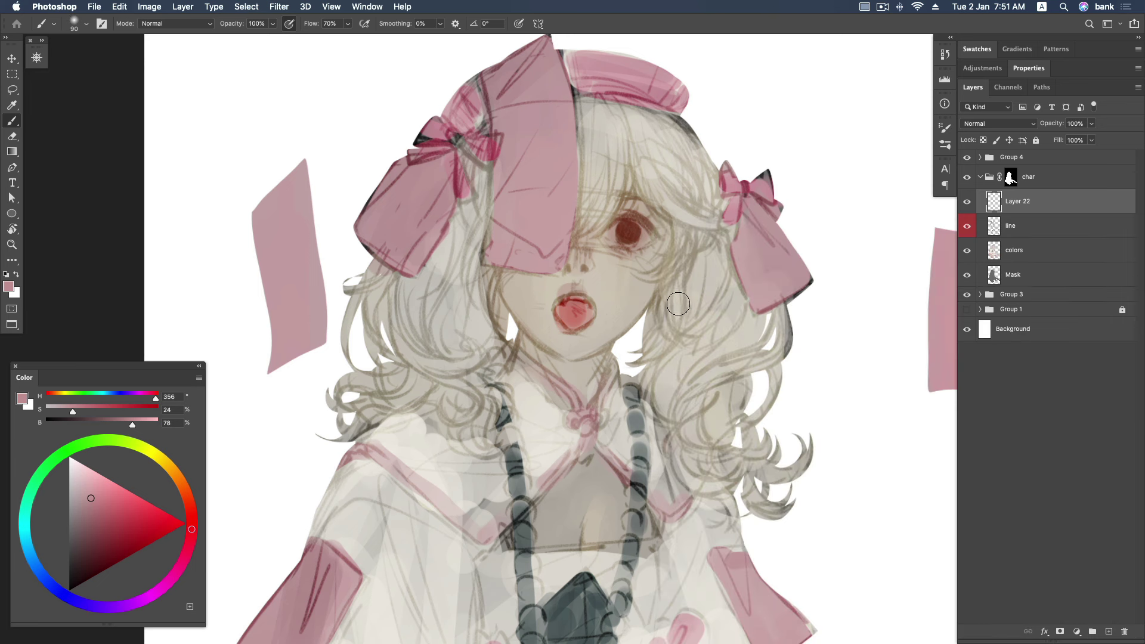
{"action": "key", "text": "bracketright"}
{"action": "key", "text": "bracketright"}
{"action": "key", "text": "bracketright"}
{"action": "left_click_drag", "start_coordinate": [668, 280], "coordinate": [689, 282]}
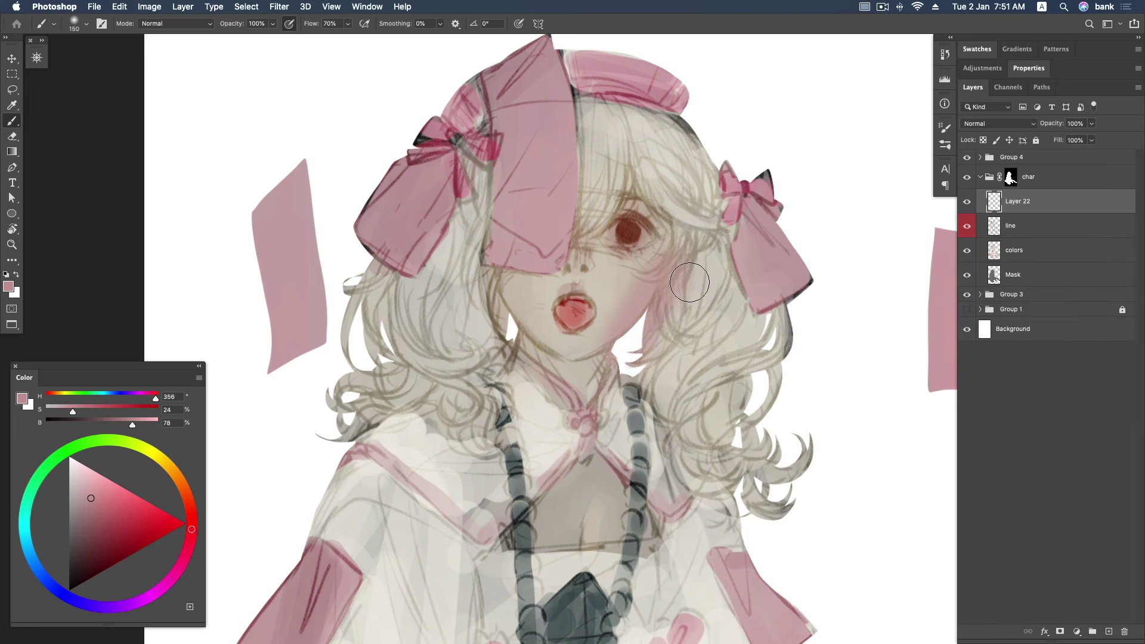
Sample the skin beige, shift it to warm brown, and paint a faint hair stroke by the right cheek.
{"action": "left_click", "coordinate": [623, 302], "text": "alt"}
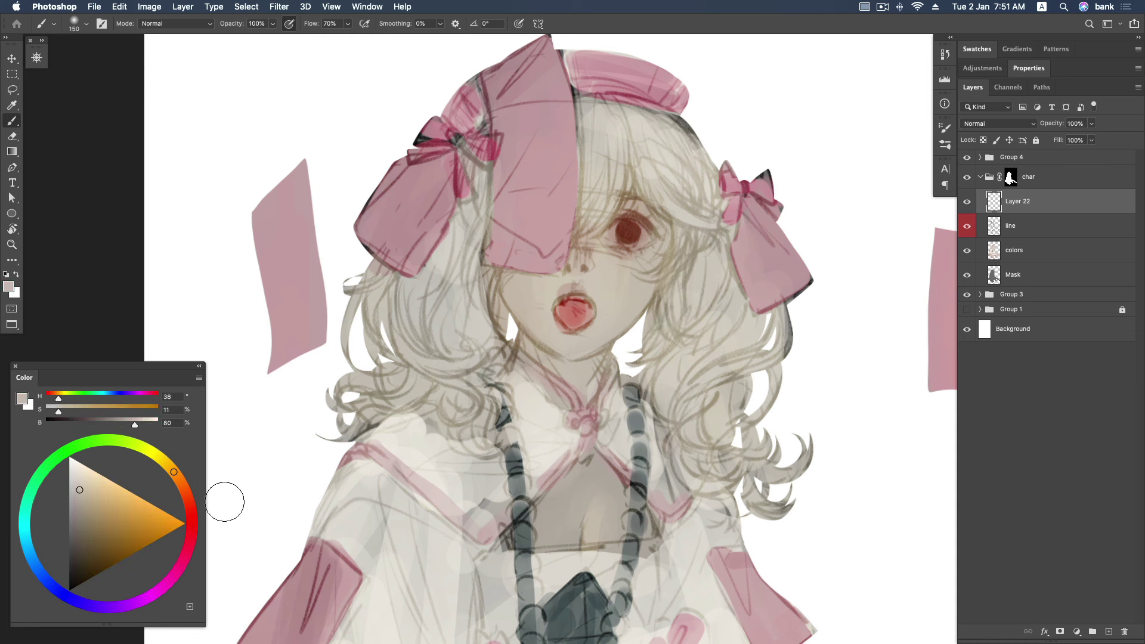
{"action": "left_click", "coordinate": [76, 504]}
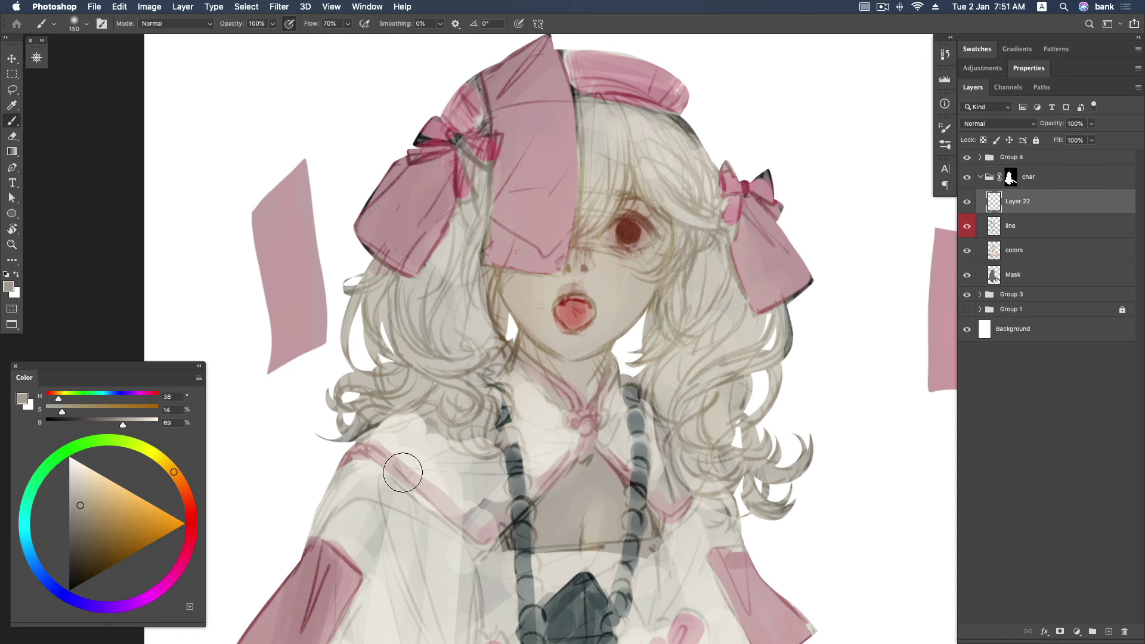
{"action": "left_click_drag", "start_coordinate": [174, 473], "coordinate": [182, 485]}
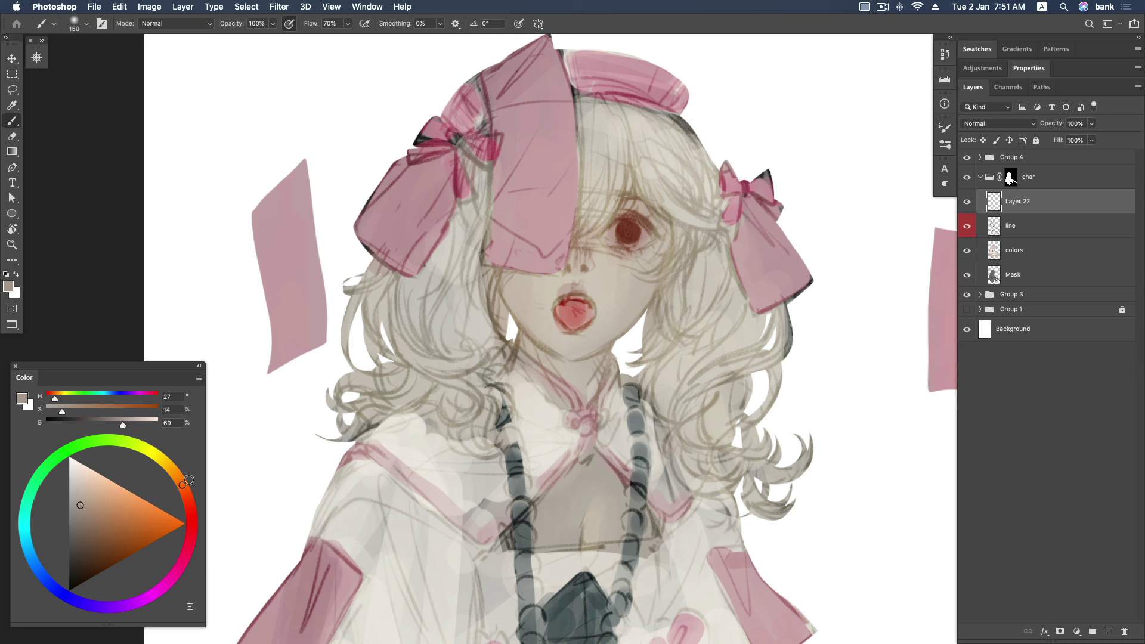
{"action": "left_click", "coordinate": [94, 505]}
{"action": "left_click", "coordinate": [180, 479]}
{"action": "left_click_drag", "start_coordinate": [673, 279], "coordinate": [654, 315]}
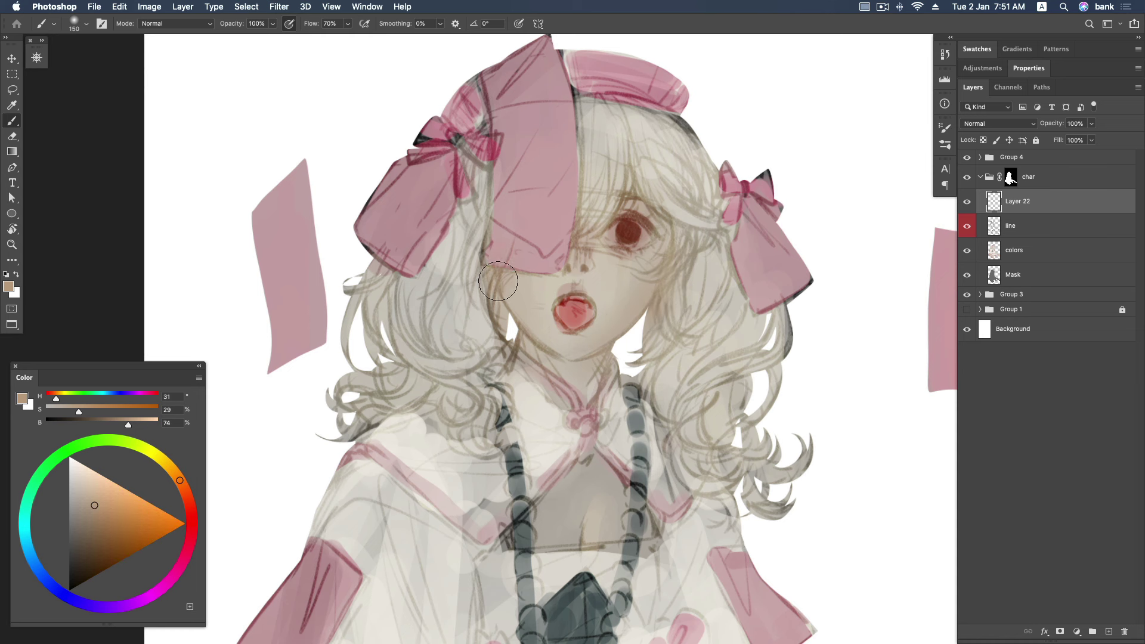
{"action": "left_click", "coordinate": [102, 521]}
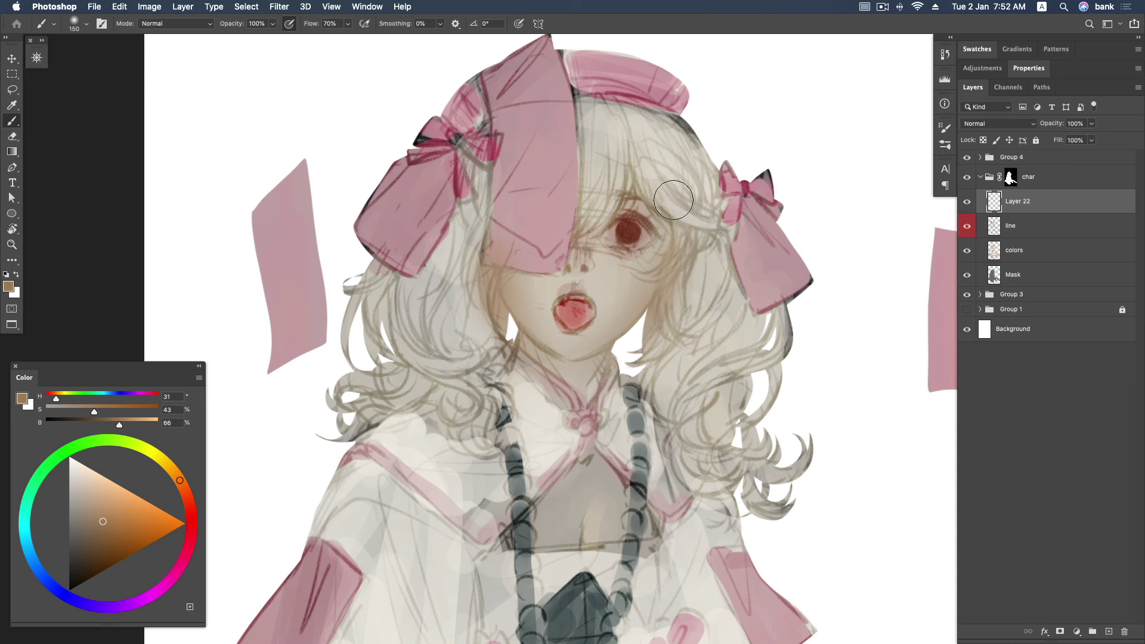
{"action": "key", "text": "bracketleft"}
{"action": "key", "text": "bracketleft"}
{"action": "key", "text": "bracketleft"}
Darken the hair above the eye and shade under the chin along the jawline.
{"action": "left_click_drag", "start_coordinate": [591, 249], "coordinate": [600, 200]}
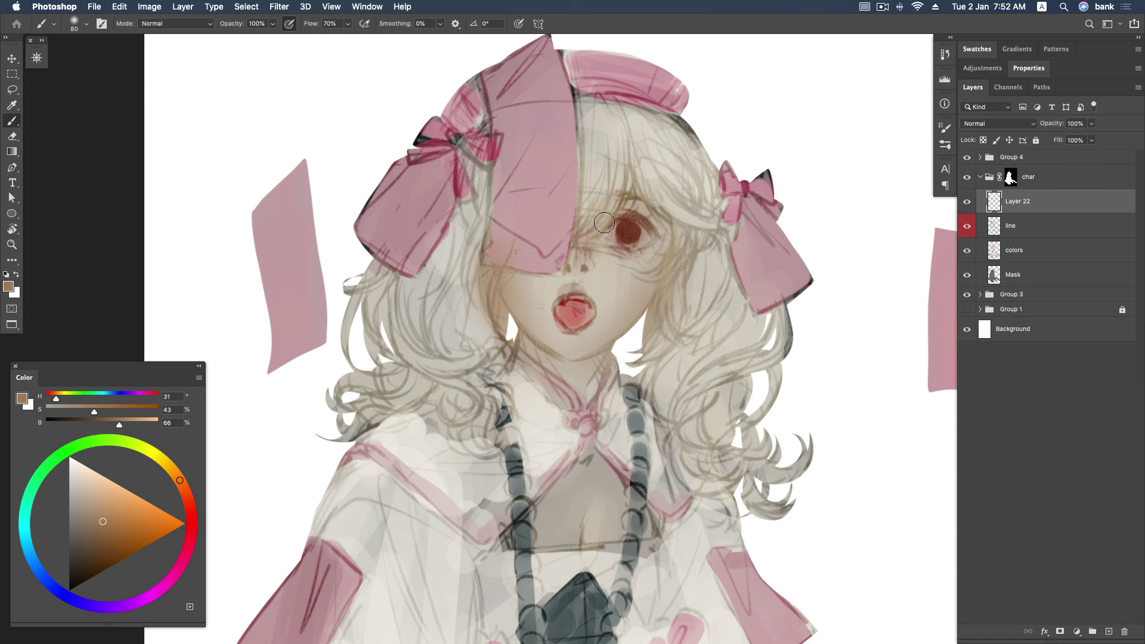
{"action": "key", "text": "bracketleft"}
{"action": "key", "text": "bracketleft"}
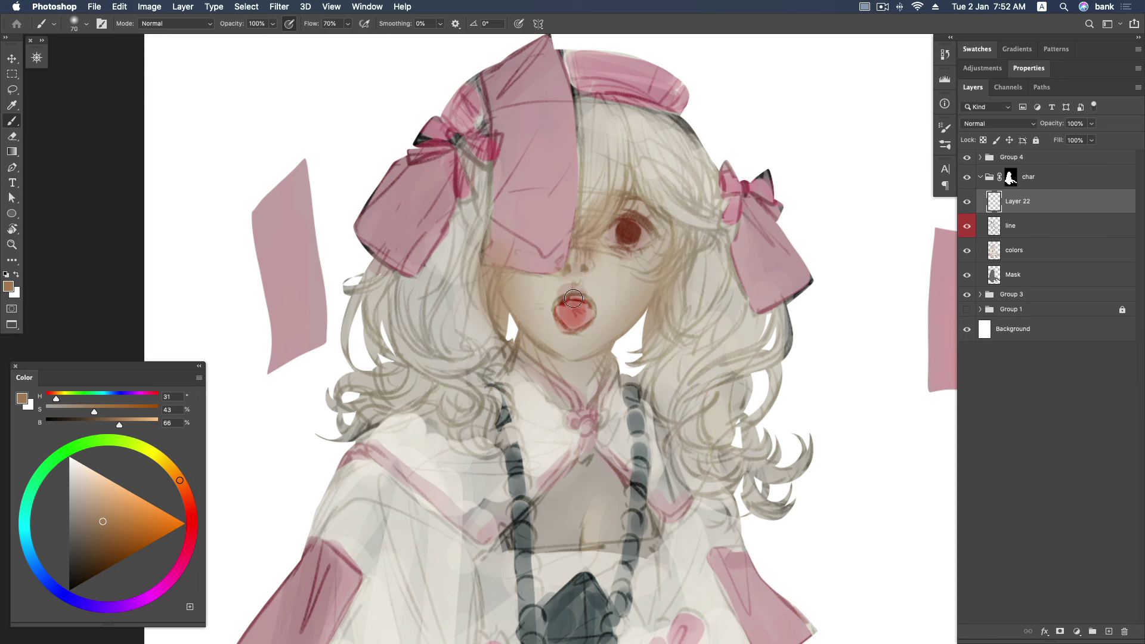
{"action": "key", "text": "bracketleft"}
{"action": "key", "text": "bracketleft"}
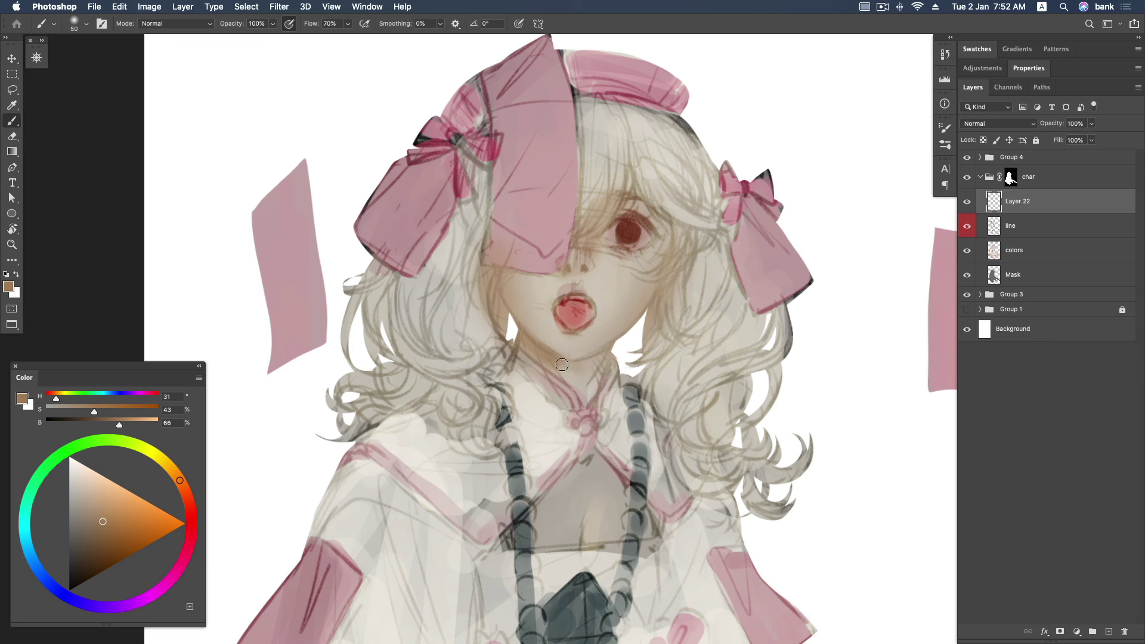
{"action": "mouse_move", "coordinate": [615, 349]}
{"action": "left_mouse_down"}
{"action": "mouse_move", "coordinate": [513, 343]}
{"action": "mouse_move", "coordinate": [602, 363]}
{"action": "left_mouse_up"}
{"action": "key", "text": "bracketright"}
{"action": "key", "text": "bracketright"}
{"action": "key", "text": "bracketright"}
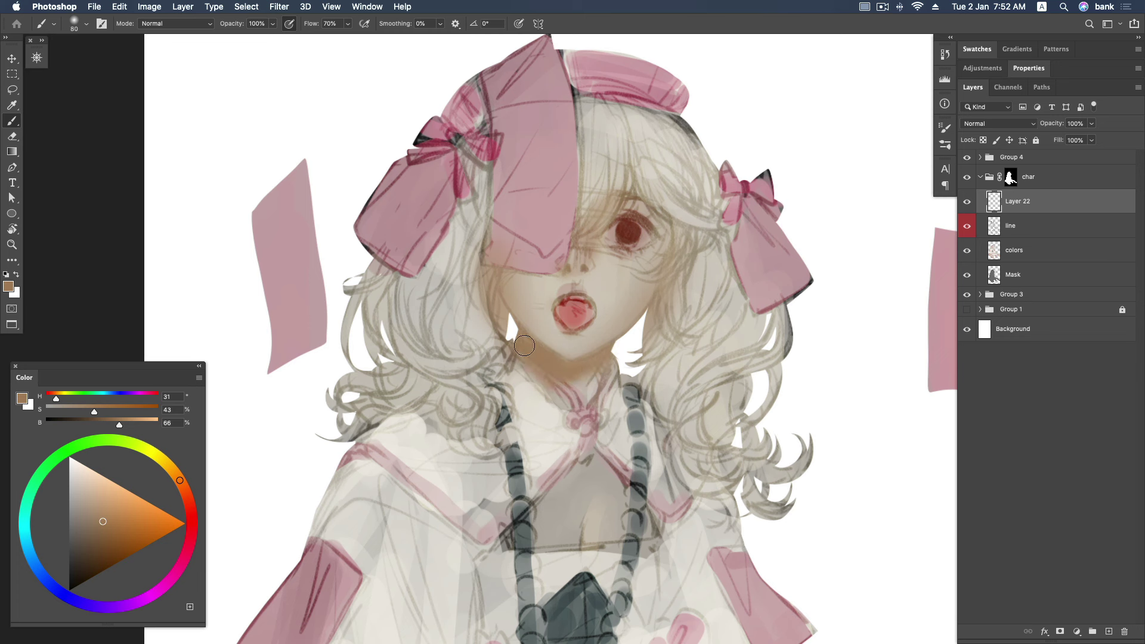
{"action": "key", "text": "bracketleft"}
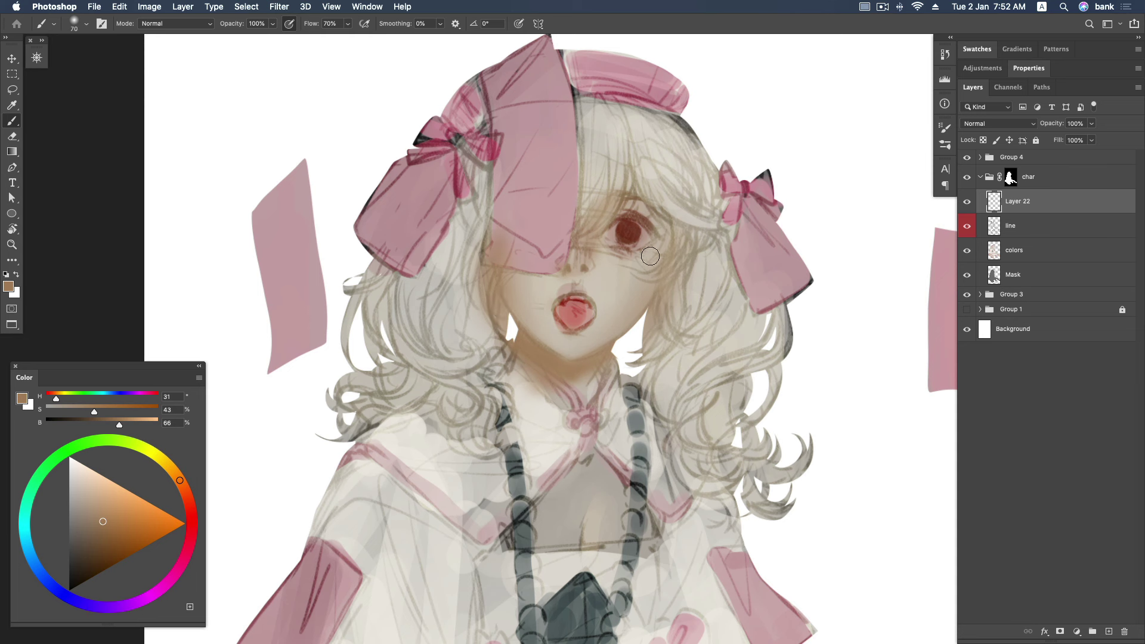
Paint deeper reddish-brown shading around the girl's right eye.
{"action": "left_click_drag", "start_coordinate": [179, 481], "coordinate": [187, 495]}
{"action": "left_click", "coordinate": [104, 528]}
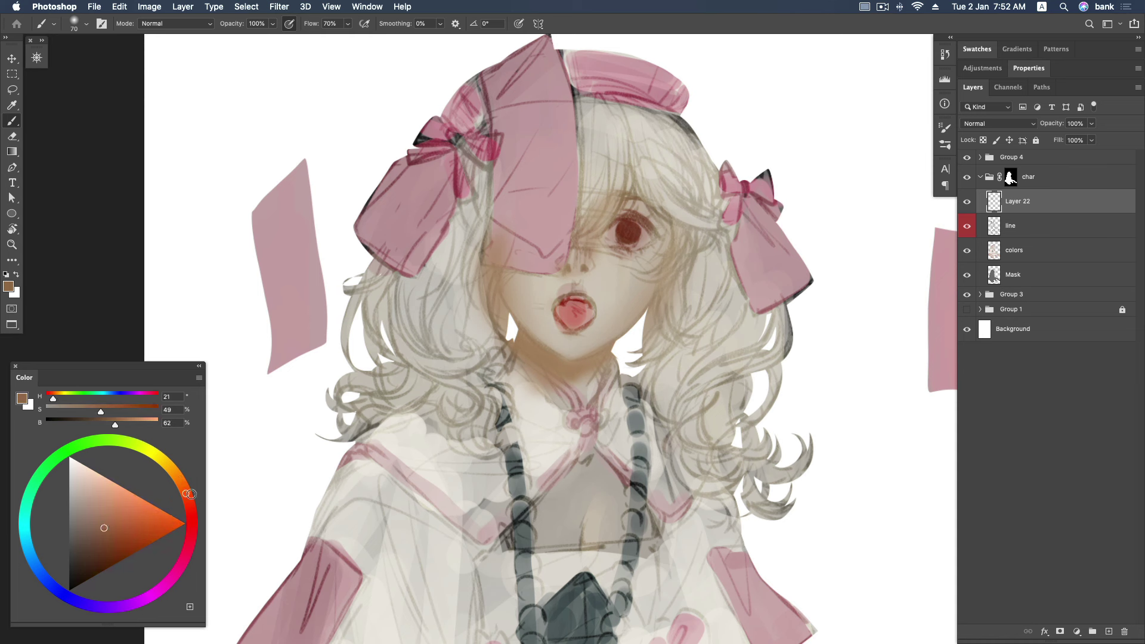
{"action": "key", "text": "]"}
{"action": "left_click_drag", "start_coordinate": [607, 241], "coordinate": [647, 239]}
{"action": "key", "text": "bracketleft"}
{"action": "key", "text": "bracketleft"}
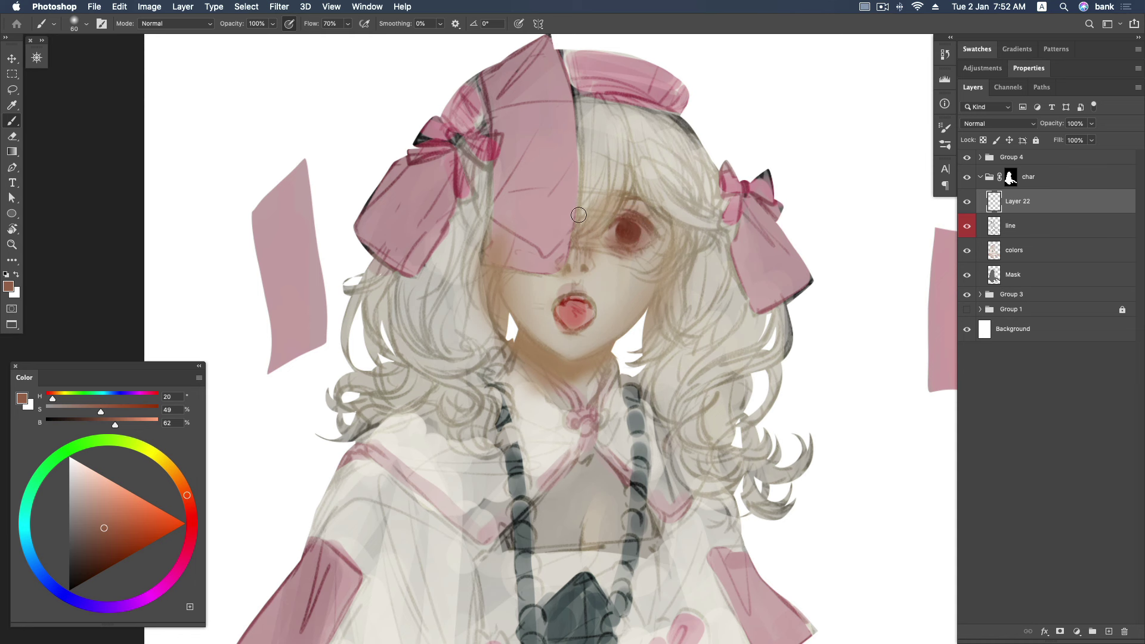
{"action": "left_click_drag", "start_coordinate": [186, 494], "coordinate": [182, 486]}
{"action": "key", "text": "bracketleft"}
{"action": "key", "text": "bracketleft"}
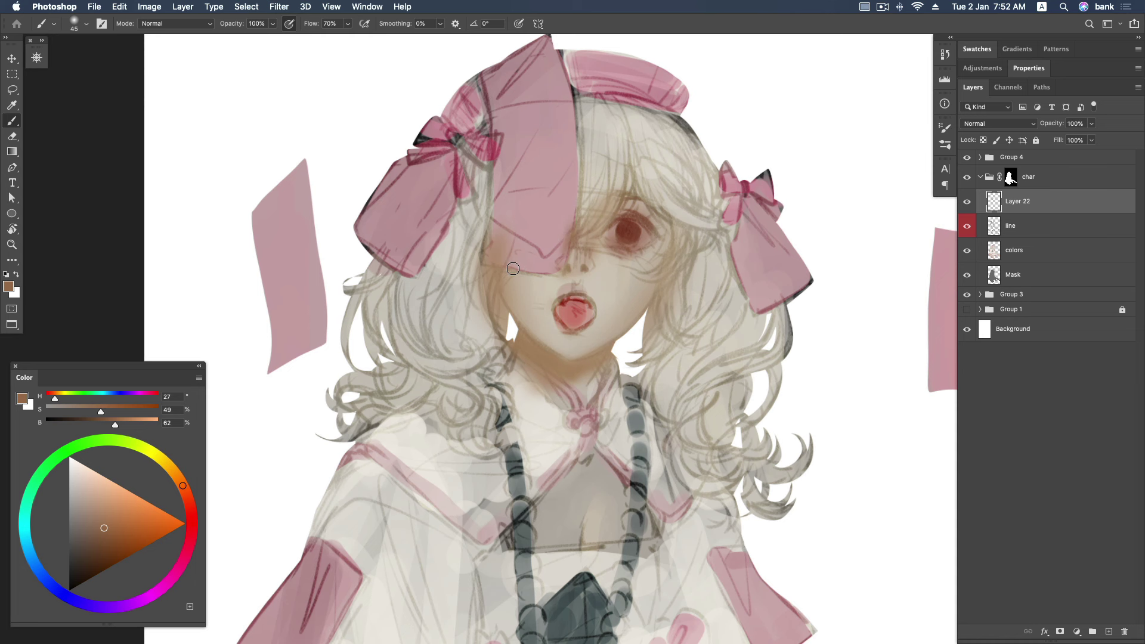
{"action": "key", "text": "bracketright"}
{"action": "key", "text": "bracketright"}
{"action": "key", "text": "bracketright"}
{"action": "key", "text": "bracketleft"}
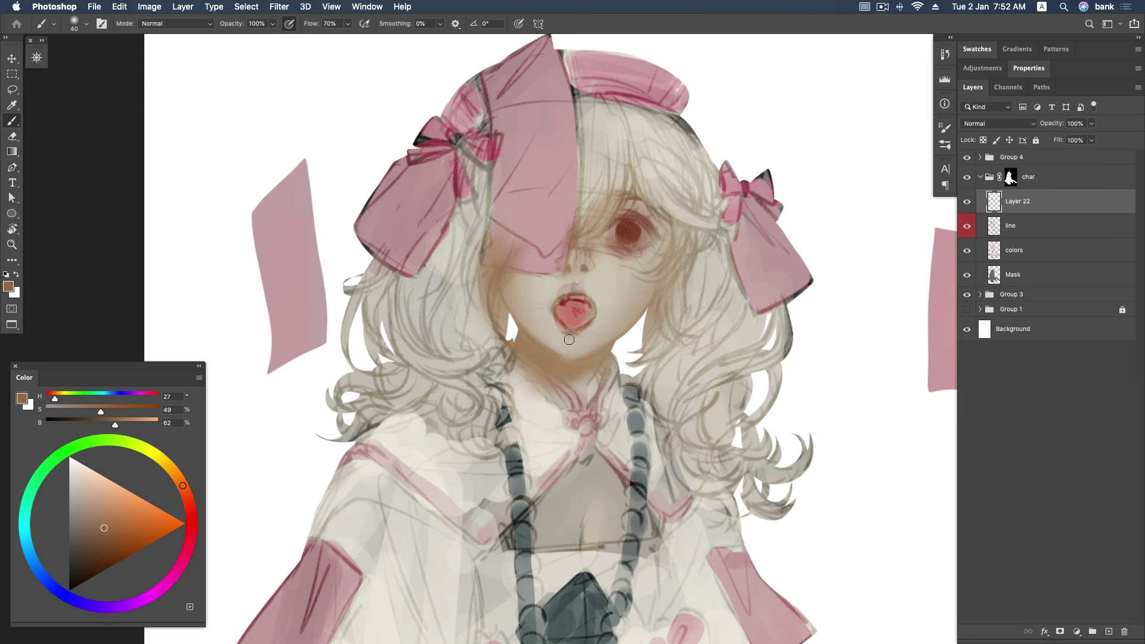
{"action": "key", "text": "bracketright"}
{"action": "key", "text": "bracketright"}
{"action": "key", "text": "bracketleft"}
{"action": "key", "text": "bracketleft"}
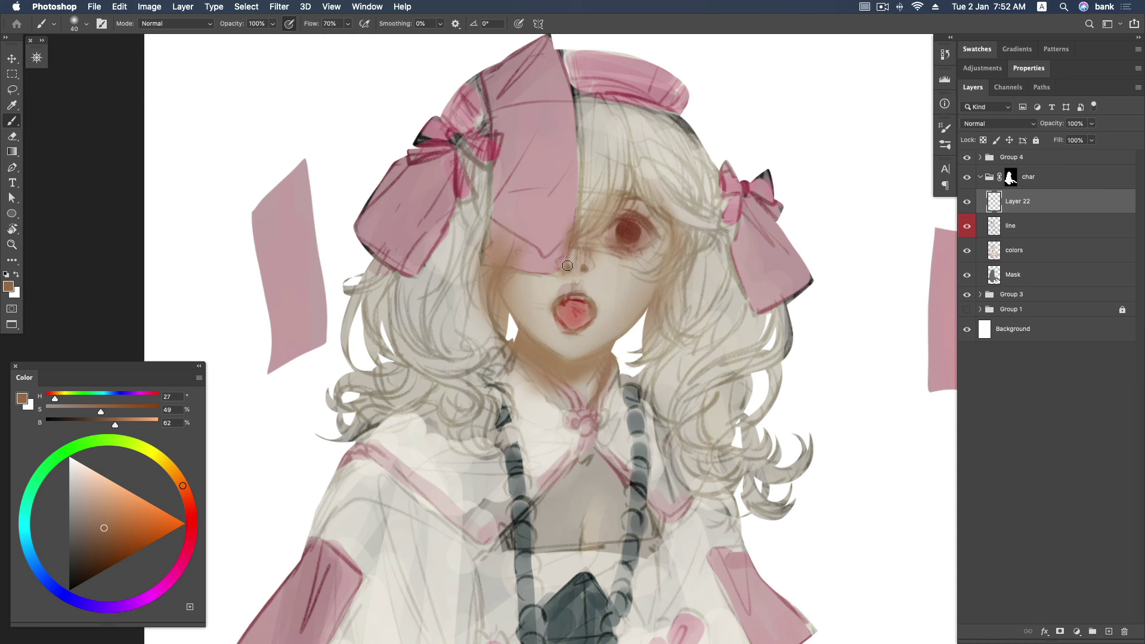
Darken the right iris and shade under the eye with a more saturated brown.
{"action": "left_click_drag", "start_coordinate": [183, 485], "coordinate": [186, 495]}
{"action": "left_click", "coordinate": [113, 530]}
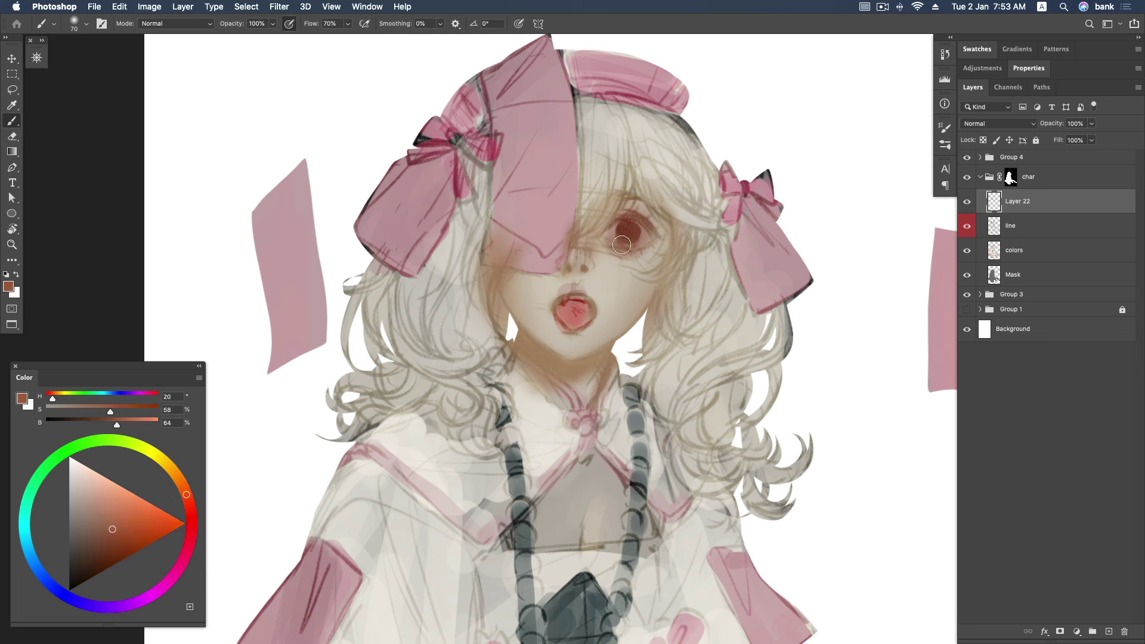
{"action": "key", "text": "bracketright"}
{"action": "key", "text": "bracketright"}
{"action": "key", "text": "bracketright"}
{"action": "left_click_drag", "start_coordinate": [647, 231], "coordinate": [621, 251]}
{"action": "key", "text": "bracketleft"}
{"action": "left_click_drag", "start_coordinate": [185, 497], "coordinate": [191, 502]}
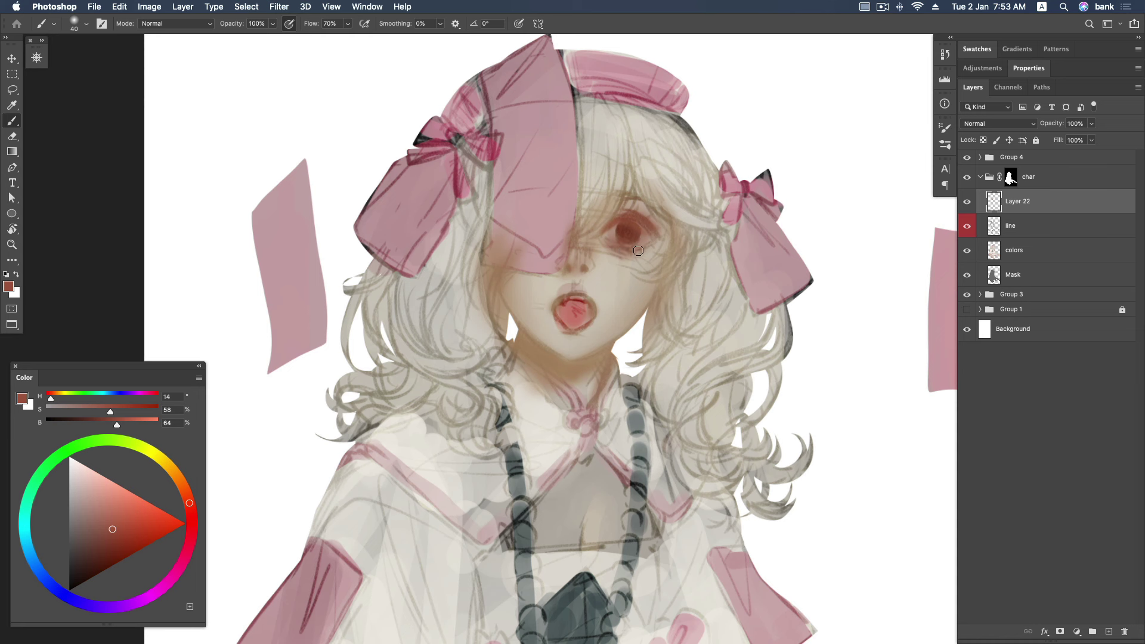
{"action": "key", "text": "bracketright"}
{"action": "key", "text": "bracketright"}
{"action": "key", "text": "bracketright"}
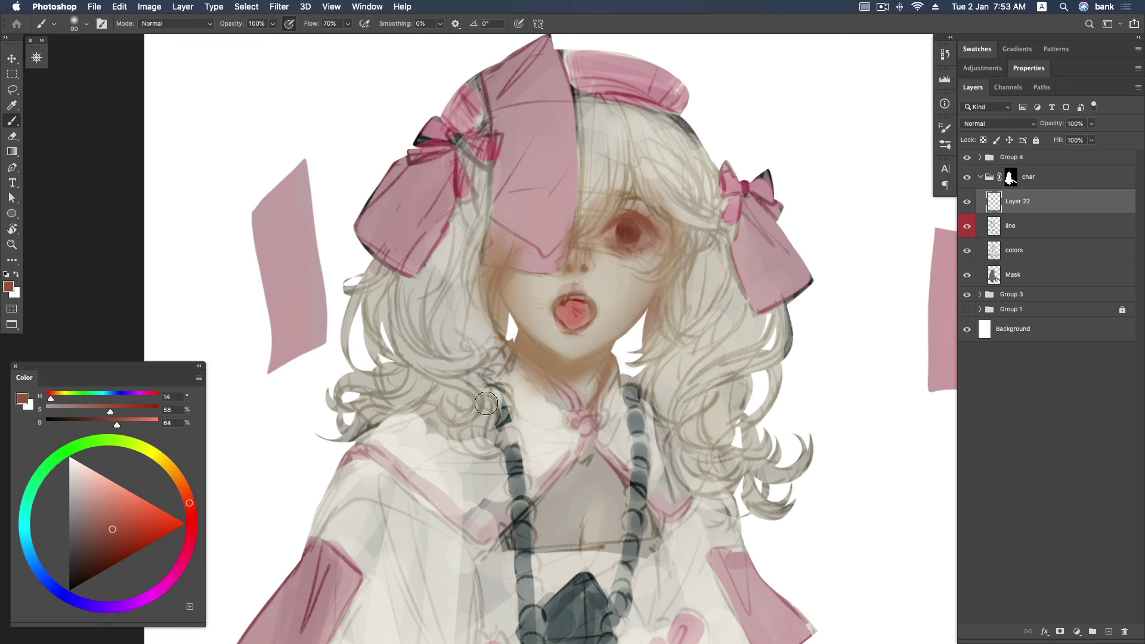
{"action": "left_click_drag", "start_coordinate": [189, 499], "coordinate": [185, 492]}
{"action": "left_click", "coordinate": [116, 538]}
{"action": "key", "text": "bracketleft"}
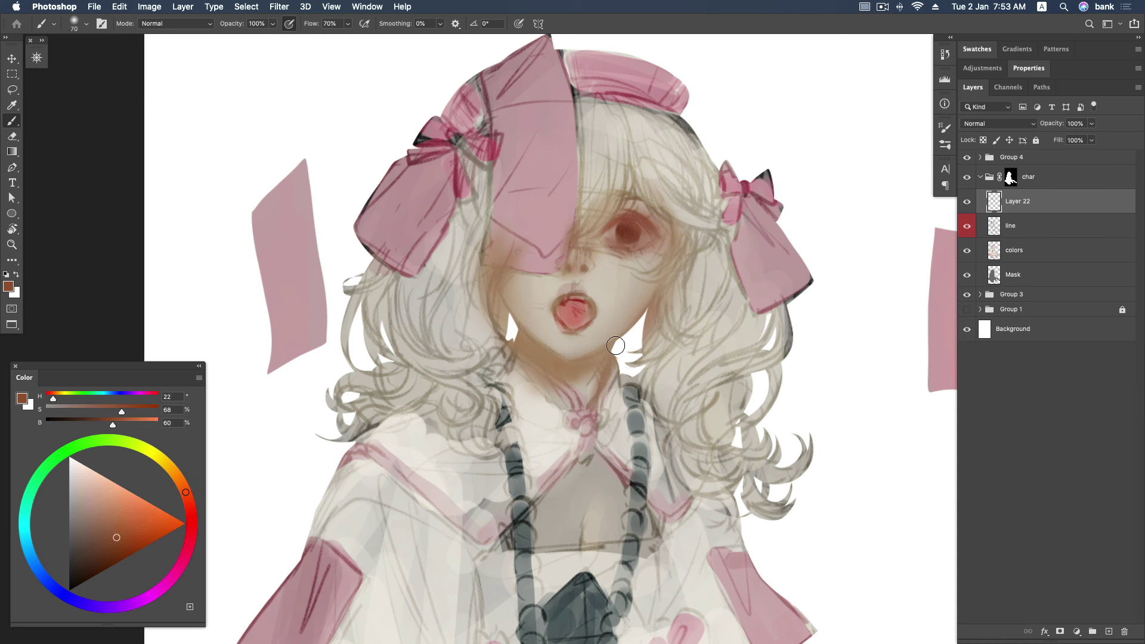
{"action": "key", "text": "bracketright"}
{"action": "key", "text": "bracketright"}
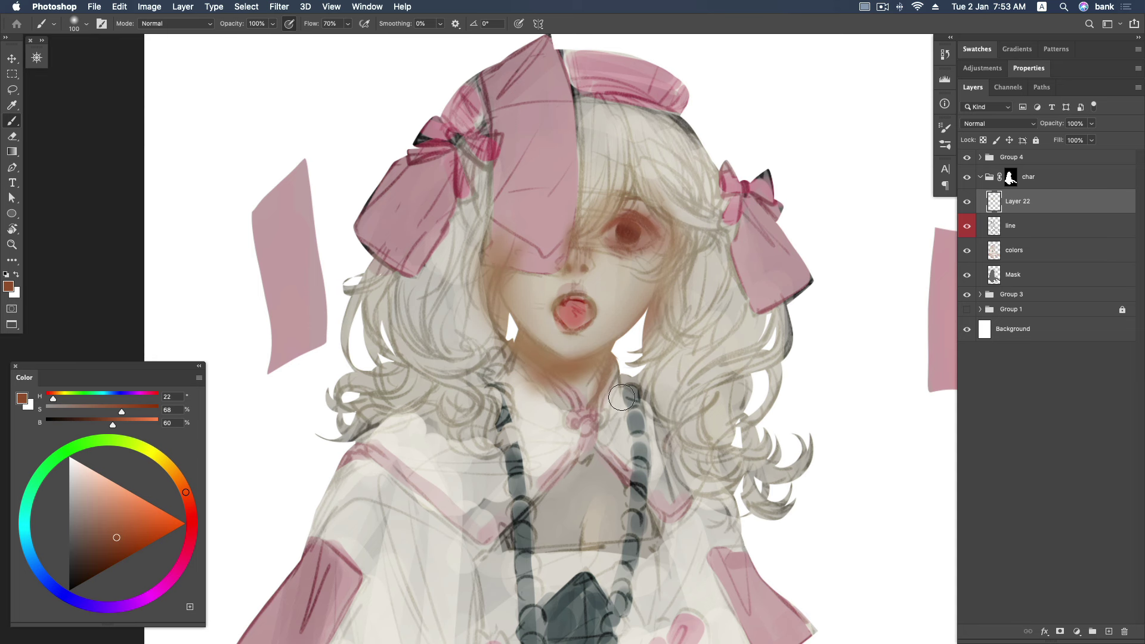
Sample the chest's grey-beige, darken it, and paint over the chest around the necklace.
{"action": "scroll", "coordinate": [622, 397], "scroll_direction": "down", "scroll_amount": 3}
{"action": "scroll", "coordinate": [619, 418], "scroll_direction": "up", "scroll_amount": 1}
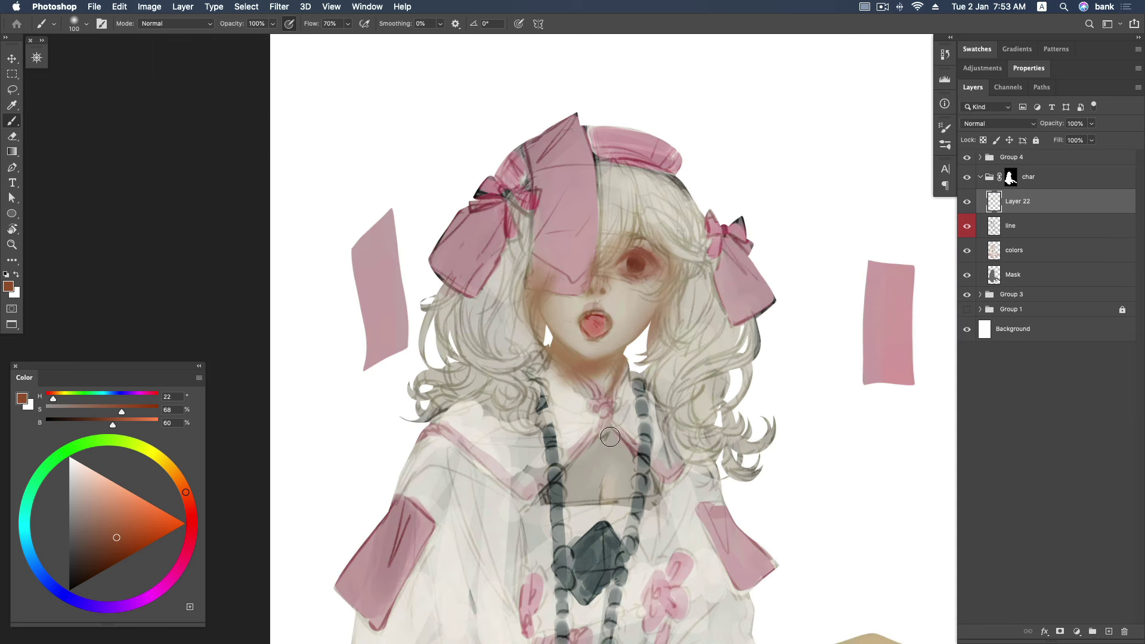
{"action": "left_click", "coordinate": [605, 454], "text": "alt"}
{"action": "left_click", "coordinate": [80, 513]}
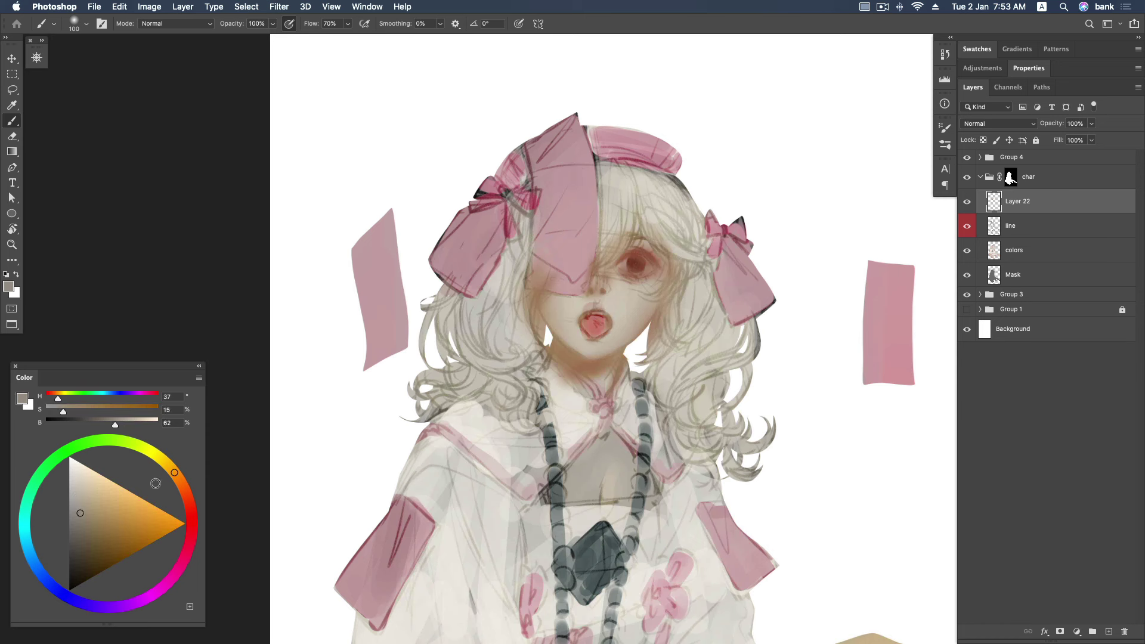
{"action": "key", "text": "]"}
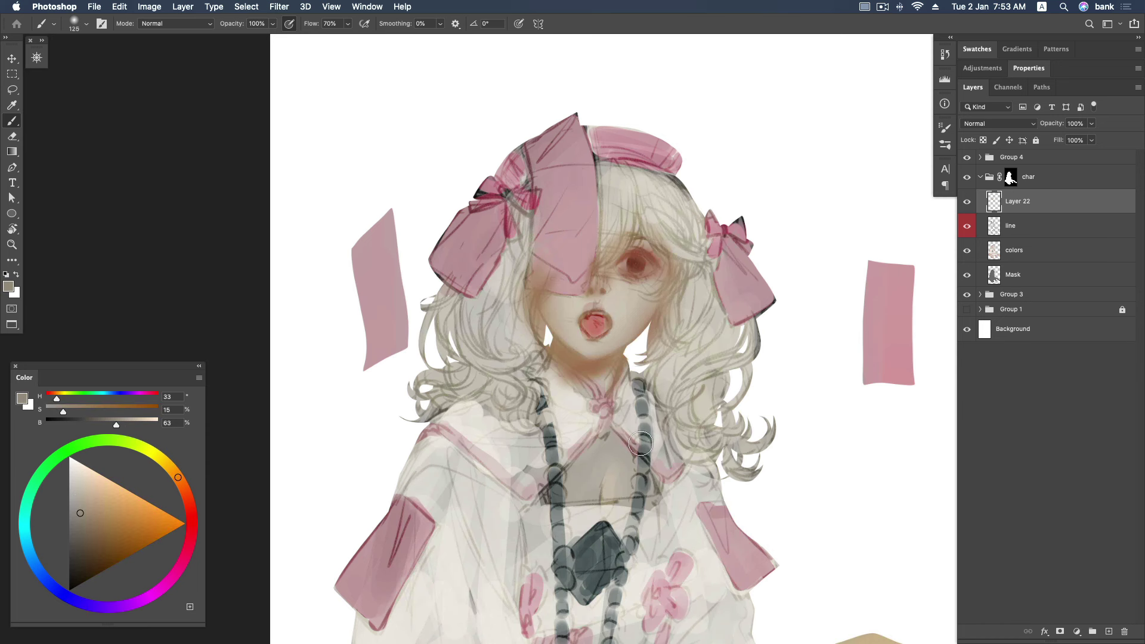
{"action": "left_click_drag", "start_coordinate": [614, 423], "coordinate": [649, 462]}
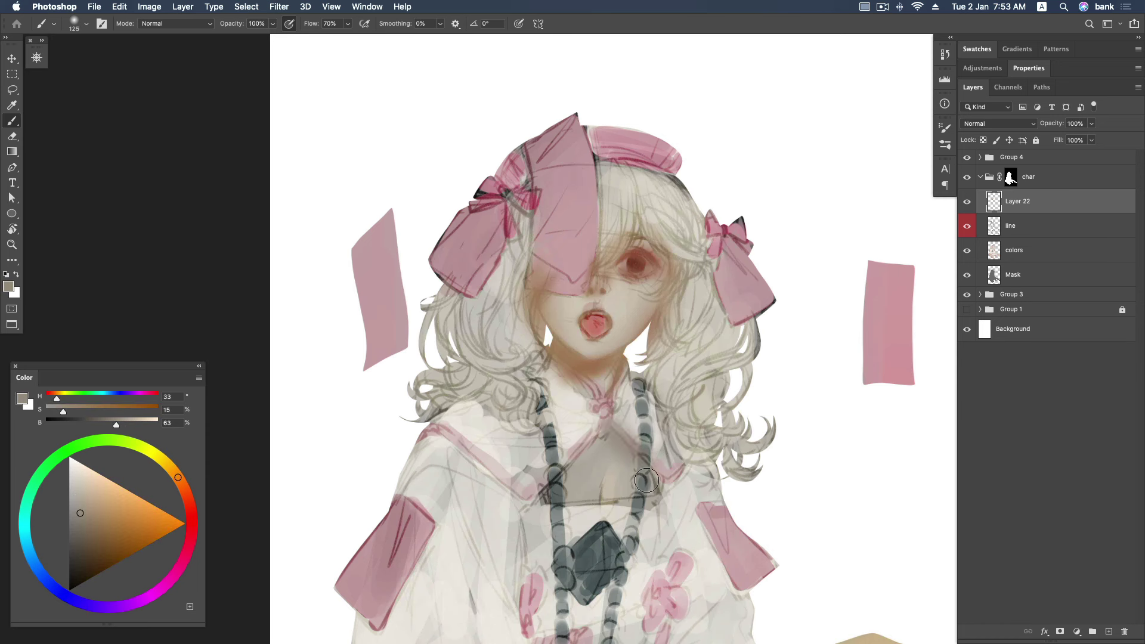
Repaint the chest beside the necklace's left strand with a more saturated, darker beige.
{"action": "left_click_drag", "start_coordinate": [91, 515], "coordinate": [98, 520]}
{"action": "left_click_drag", "start_coordinate": [615, 444], "coordinate": [632, 420]}
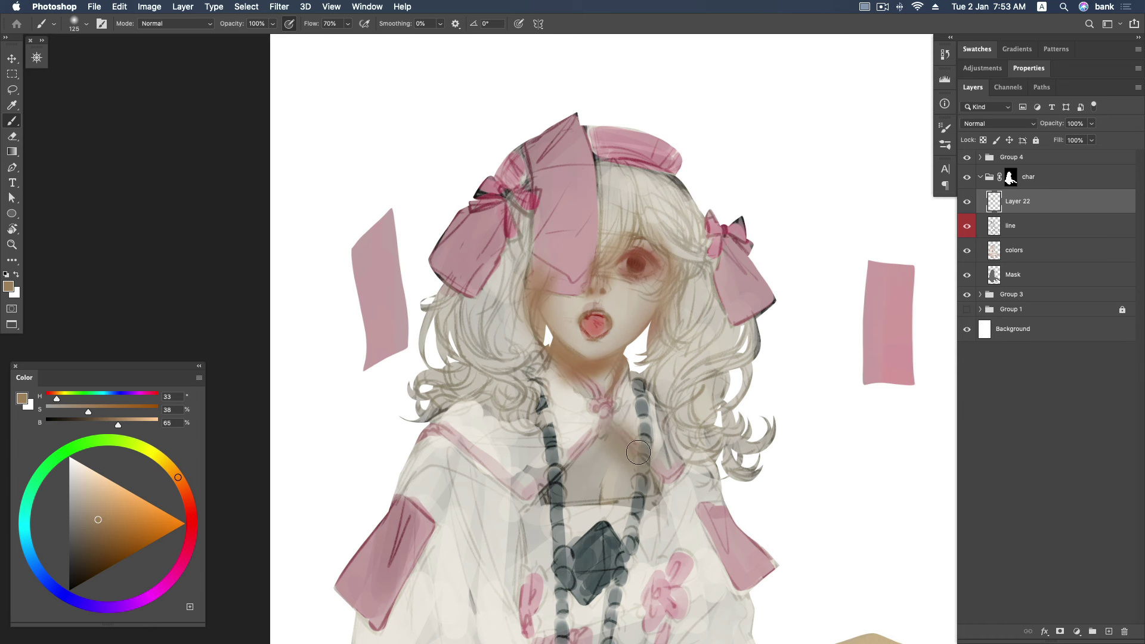
{"action": "key", "text": "bracketright"}
{"action": "key", "text": "bracketright"}
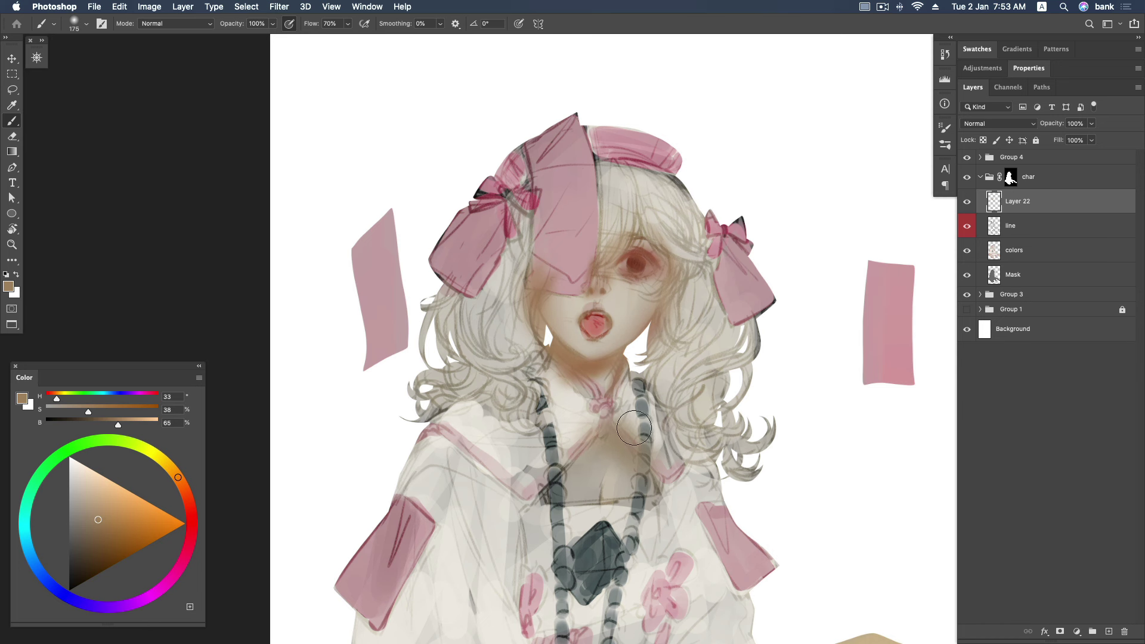
{"action": "key", "text": "bracketleft"}
{"action": "key", "text": "bracketleft"}
{"action": "key", "text": "bracketleft"}
{"action": "key", "text": "bracketleft"}
{"action": "left_click_drag", "start_coordinate": [99, 524], "coordinate": [91, 534]}
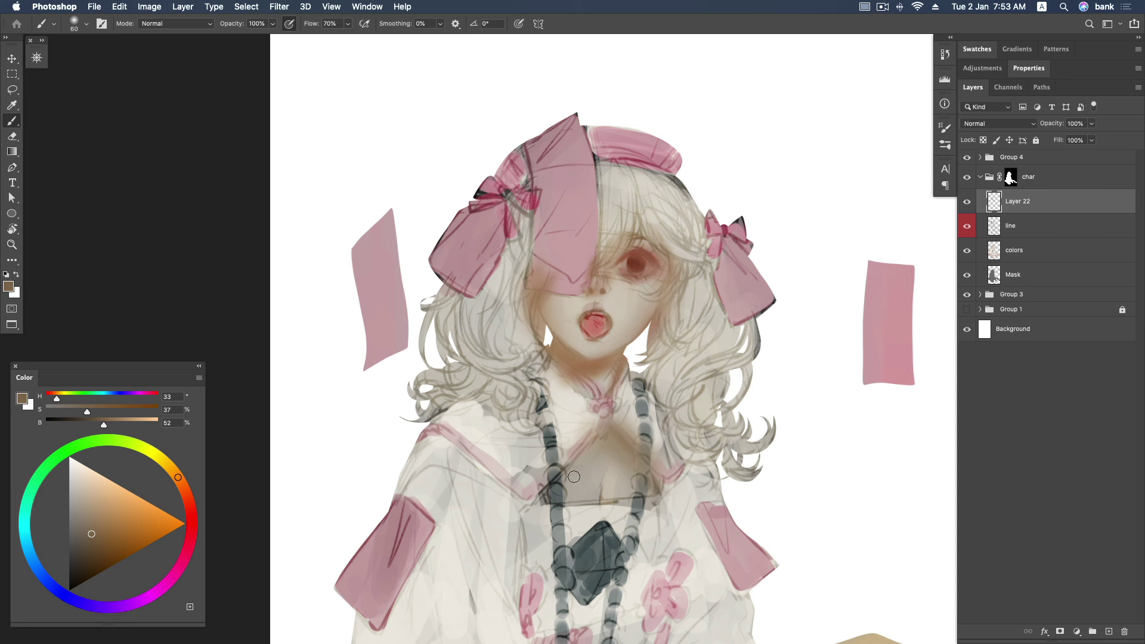
{"action": "key", "text": "bracketright"}
{"action": "key", "text": "bracketright"}
{"action": "key", "text": "bracketright"}
{"action": "key", "text": "bracketright"}
{"action": "key", "text": "bracketright"}
{"action": "key", "text": "bracketright"}
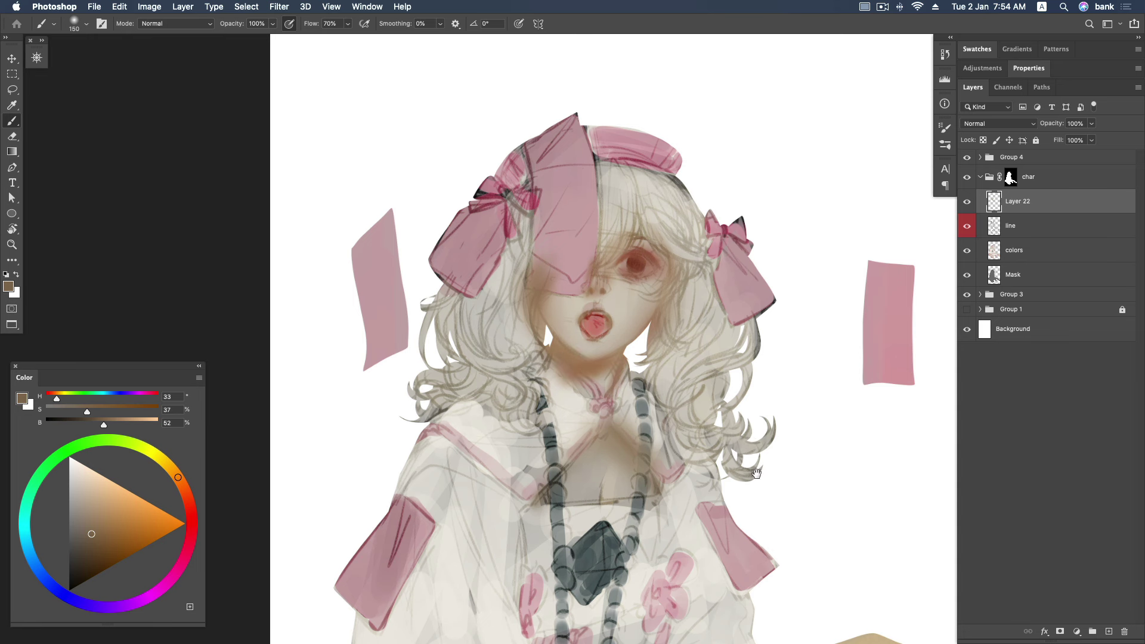
{"action": "scroll", "coordinate": [727, 284], "scroll_direction": "down", "scroll_amount": 5}
Zoom out to the legs and set a large brush with a reddish light tan.
{"action": "key", "text": "z"}
{"action": "left_click", "coordinate": [712, 405], "text": "alt"}
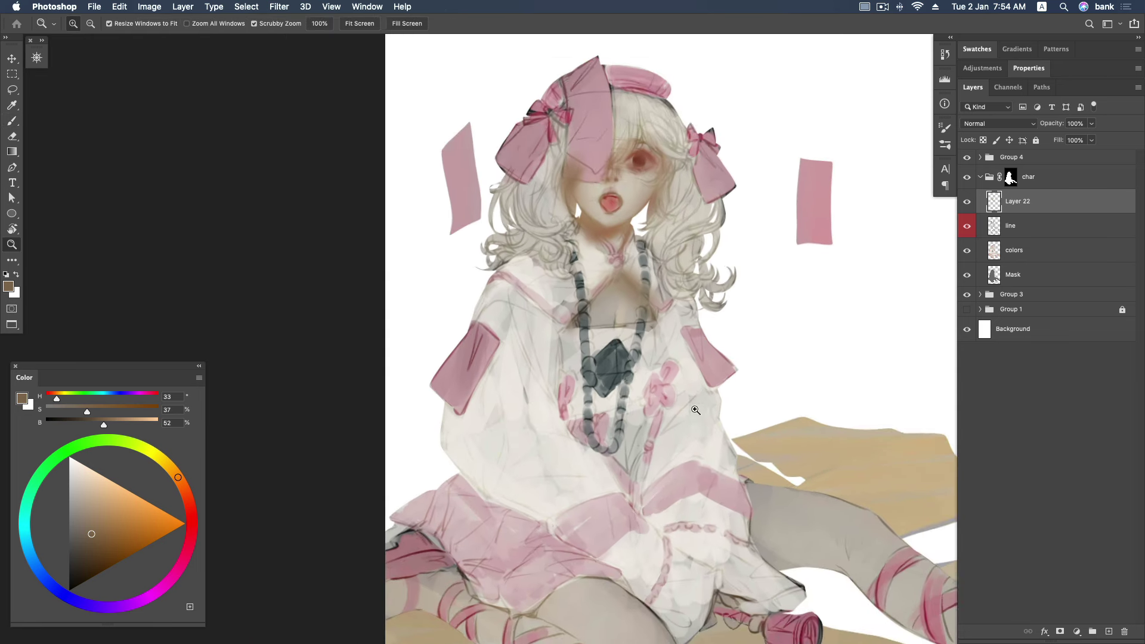
{"action": "left_click_drag", "start_coordinate": [711, 423], "coordinate": [663, 304]}
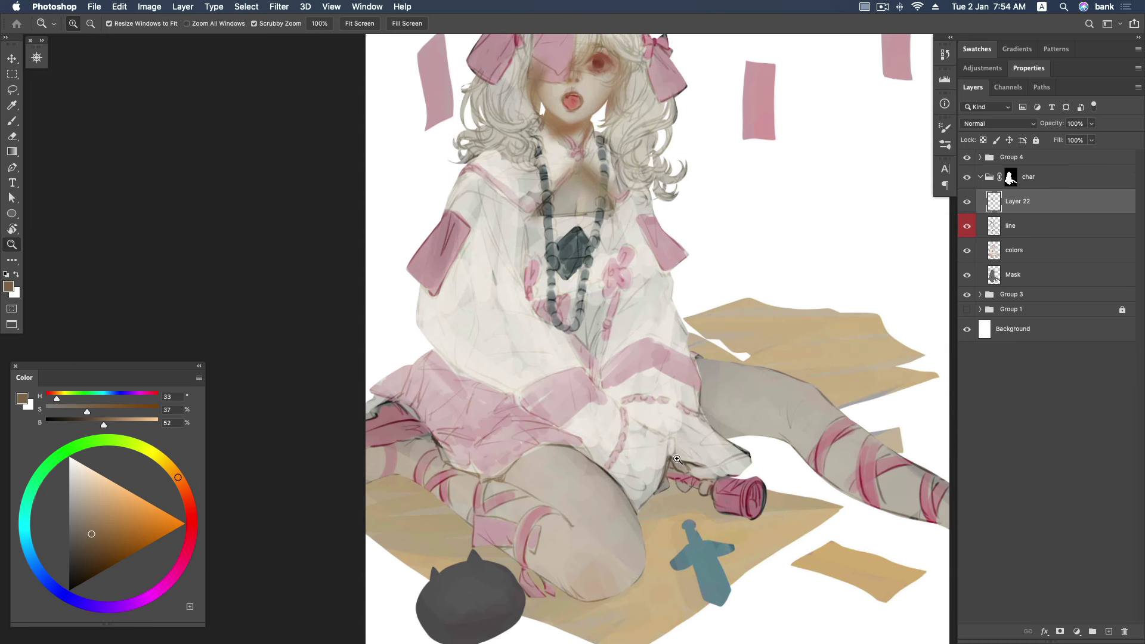
{"action": "key", "text": "b"}
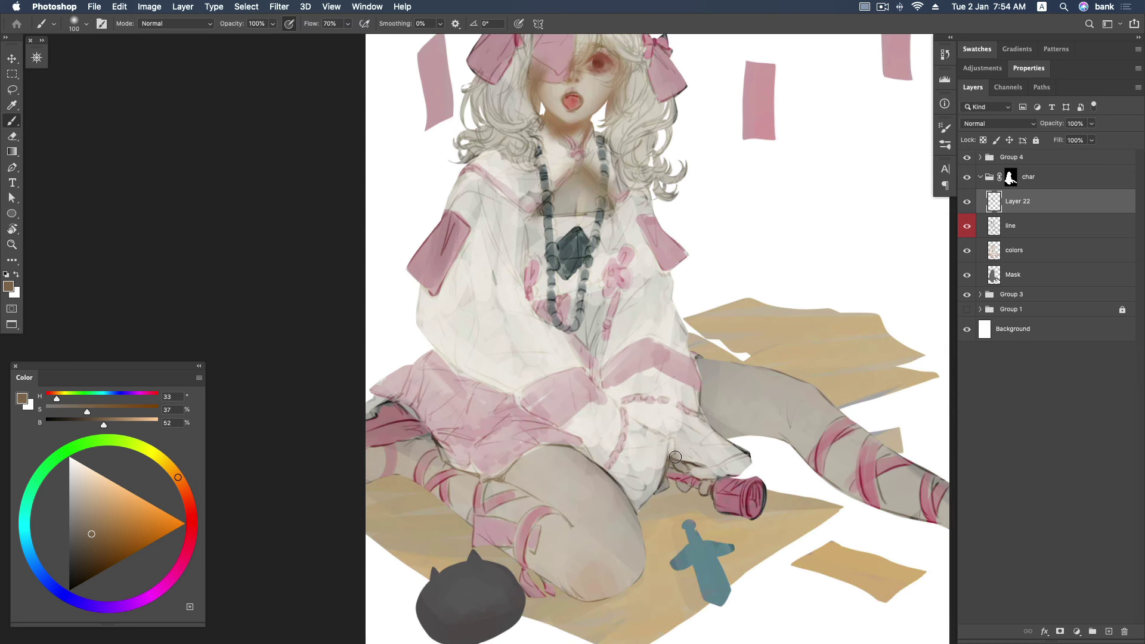
{"action": "left_click_drag", "start_coordinate": [91, 534], "coordinate": [103, 504]}
{"action": "left_click_drag", "start_coordinate": [189, 480], "coordinate": [184, 486]}
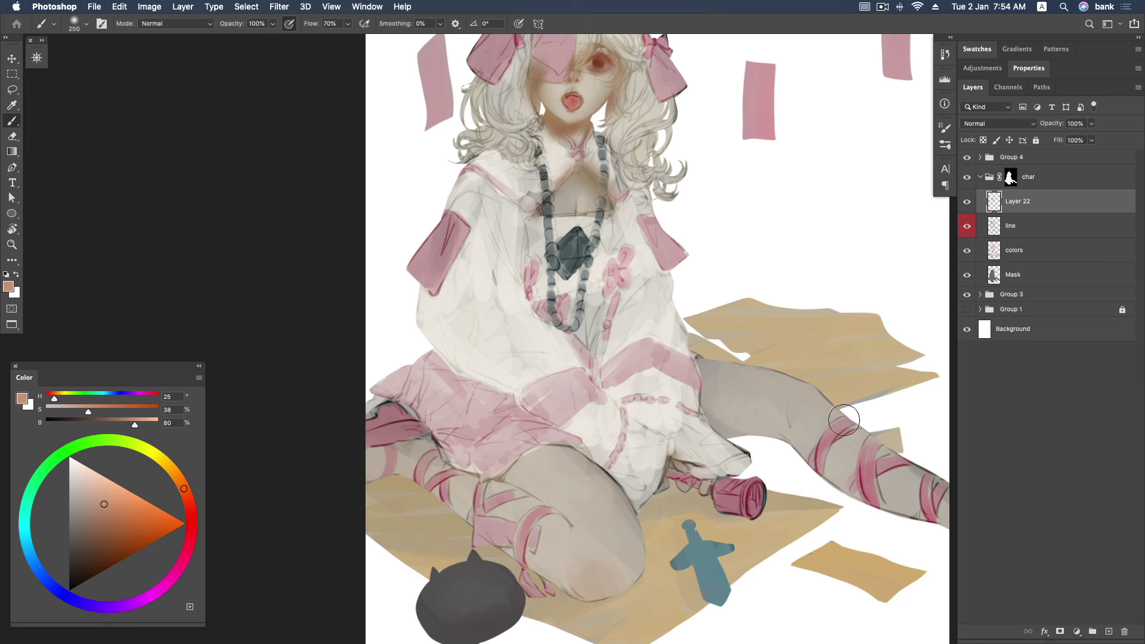
{"action": "key", "text": "bracketright"}
{"action": "key", "text": "bracketright"}
{"action": "key", "text": "bracketright"}
Sample the leg greys and adjust the paint to a darker, orange-leaning beige.
{"action": "left_click", "coordinate": [733, 372], "text": "alt"}
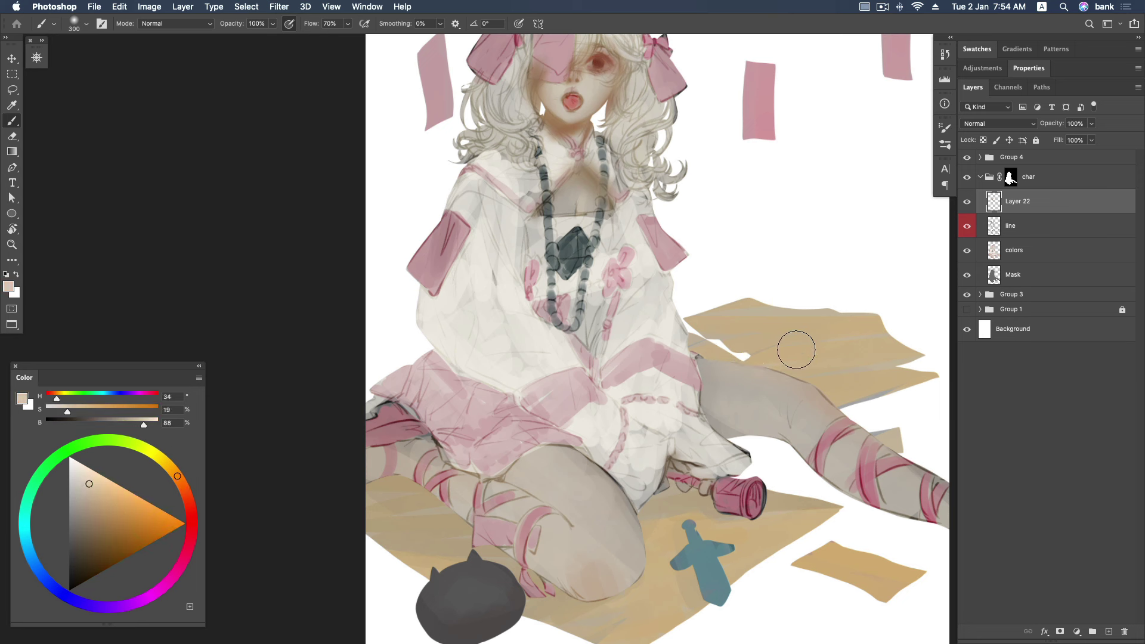
{"action": "left_click", "coordinate": [726, 380], "text": "alt"}
{"action": "left_click", "coordinate": [723, 437], "text": "alt"}
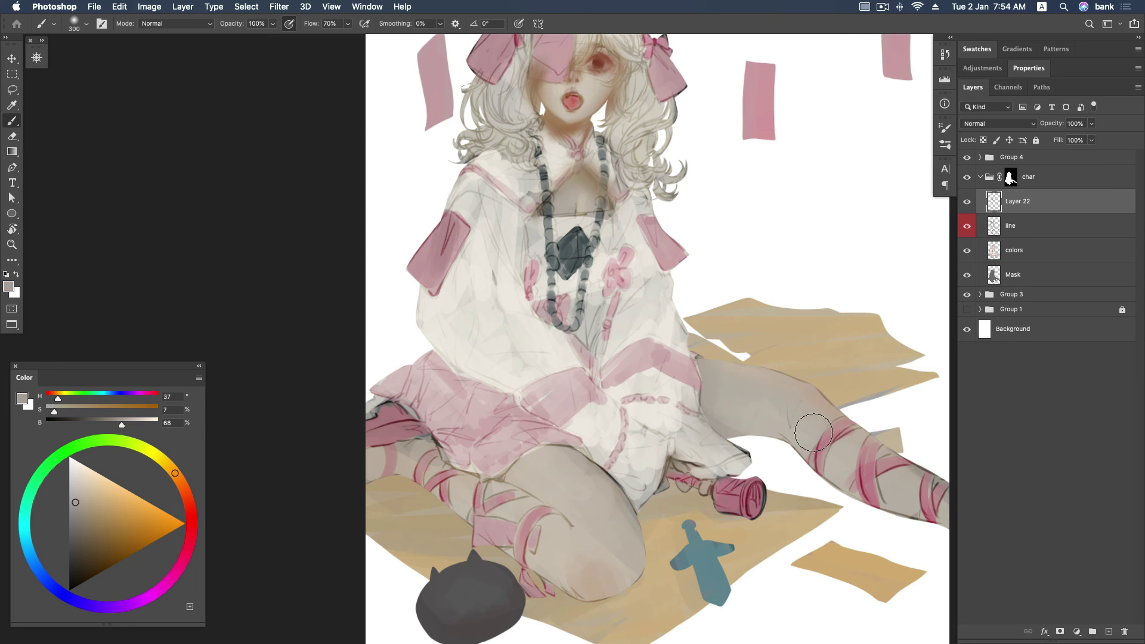
{"action": "left_click", "coordinate": [742, 412], "text": "alt"}
{"action": "left_click", "coordinate": [83, 512]}
{"action": "key", "text": "bracketleft"}
{"action": "key", "text": "bracketleft"}
{"action": "key", "text": "bracketleft"}
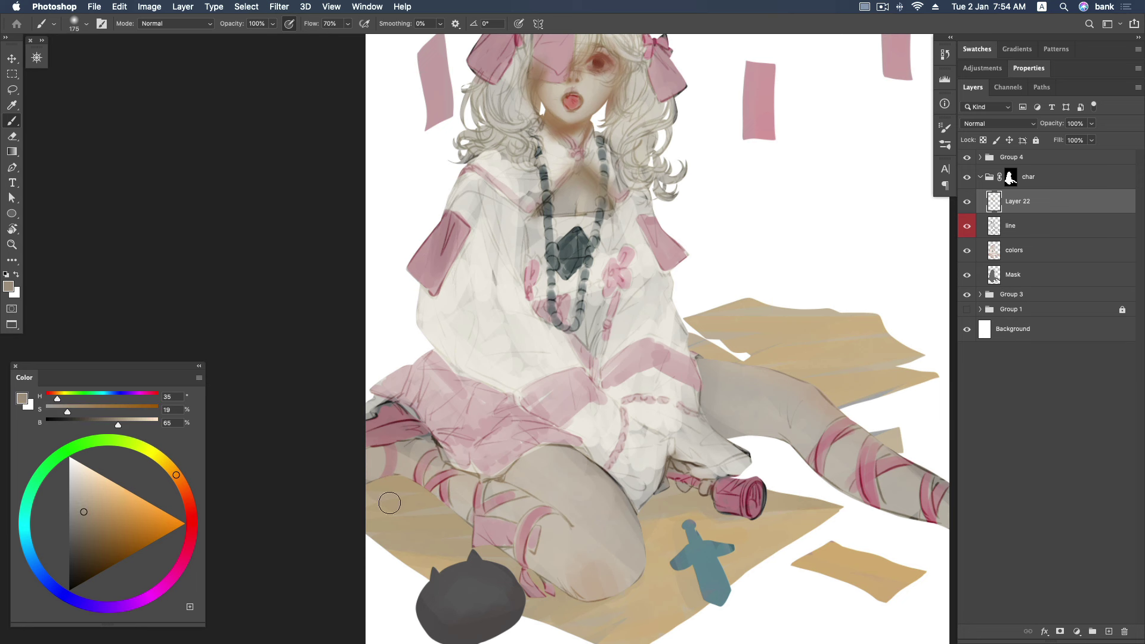
{"action": "left_click", "coordinate": [92, 512]}
{"action": "left_click", "coordinate": [180, 482]}
{"action": "key", "text": "bracketleft"}
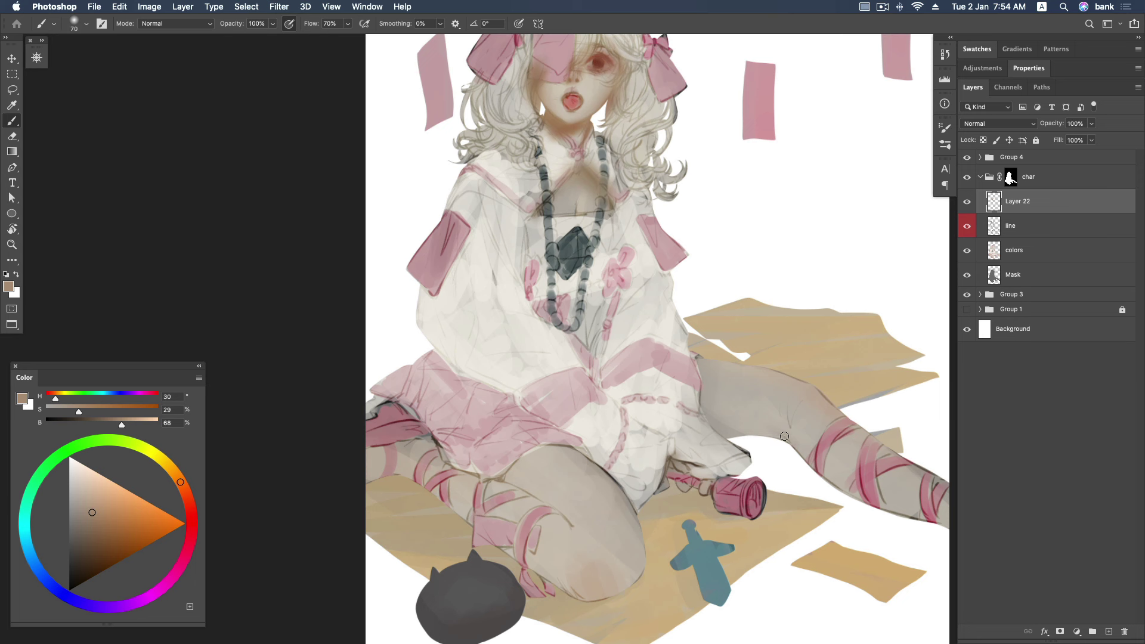
Undo the last leg stroke, reframe the figure, and bring up Launchpad.
{"action": "key", "text": "ctrl+z"}
{"action": "key", "text": "bracketright"}
{"action": "left_click_drag", "start_coordinate": [770, 227], "coordinate": [743, 247]}
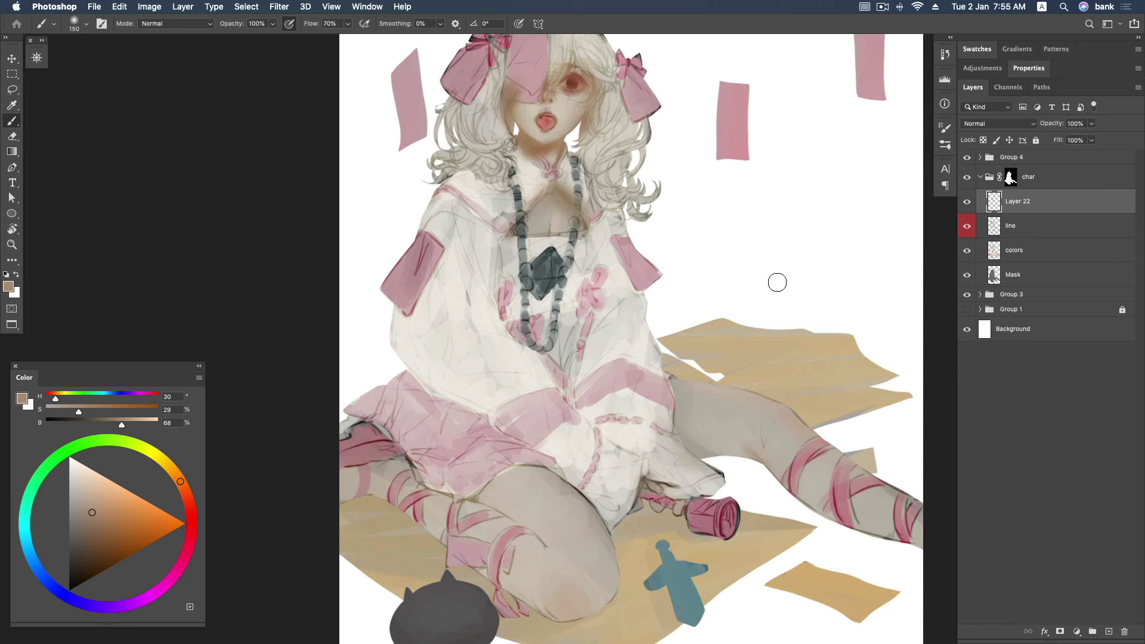
{"action": "key", "text": "F4"}
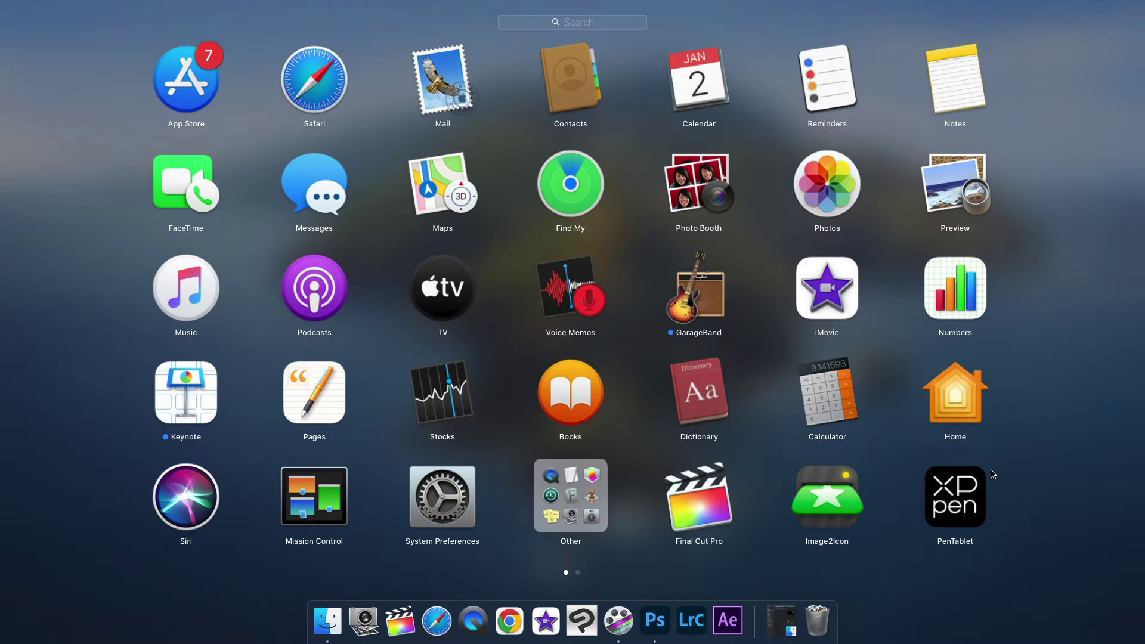
Review the Artist 15.6 Pro pen button and pressure settings in XP-Pen PenTablet, then close it.
{"action": "left_click", "coordinate": [967, 503]}
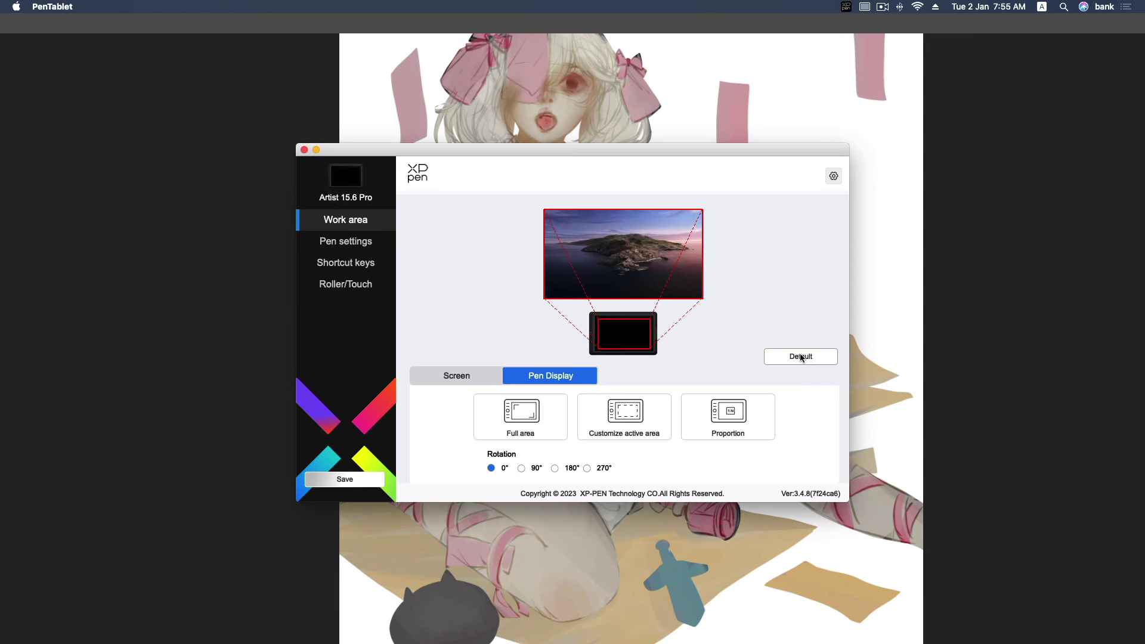
{"action": "left_click", "coordinate": [352, 248]}
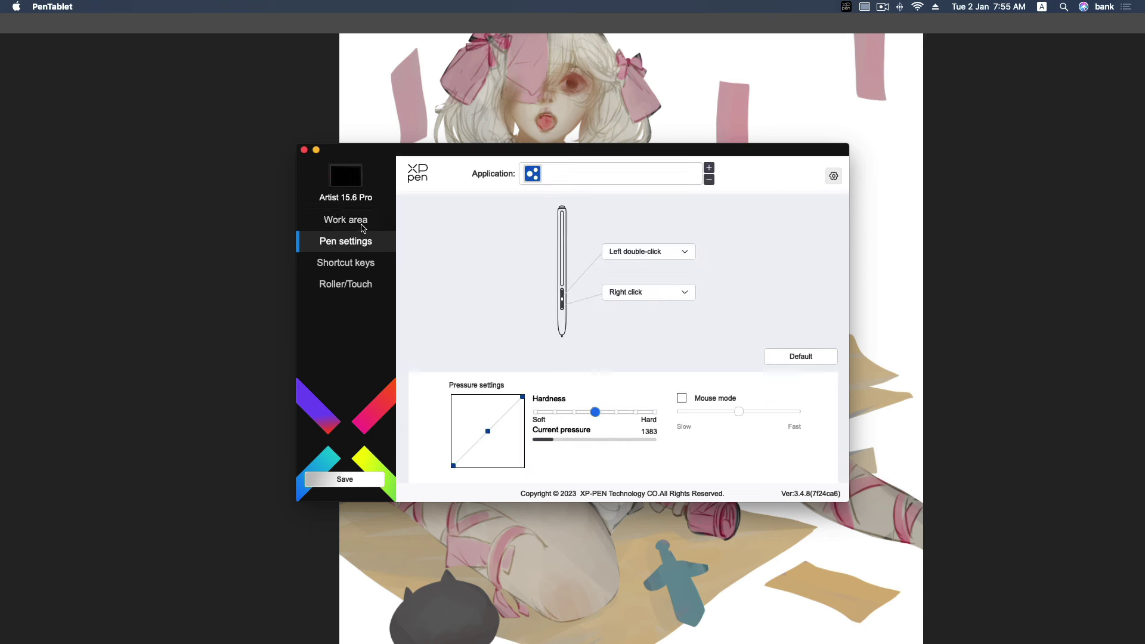
{"action": "left_click", "coordinate": [348, 249]}
{"action": "left_click", "coordinate": [780, 75]}
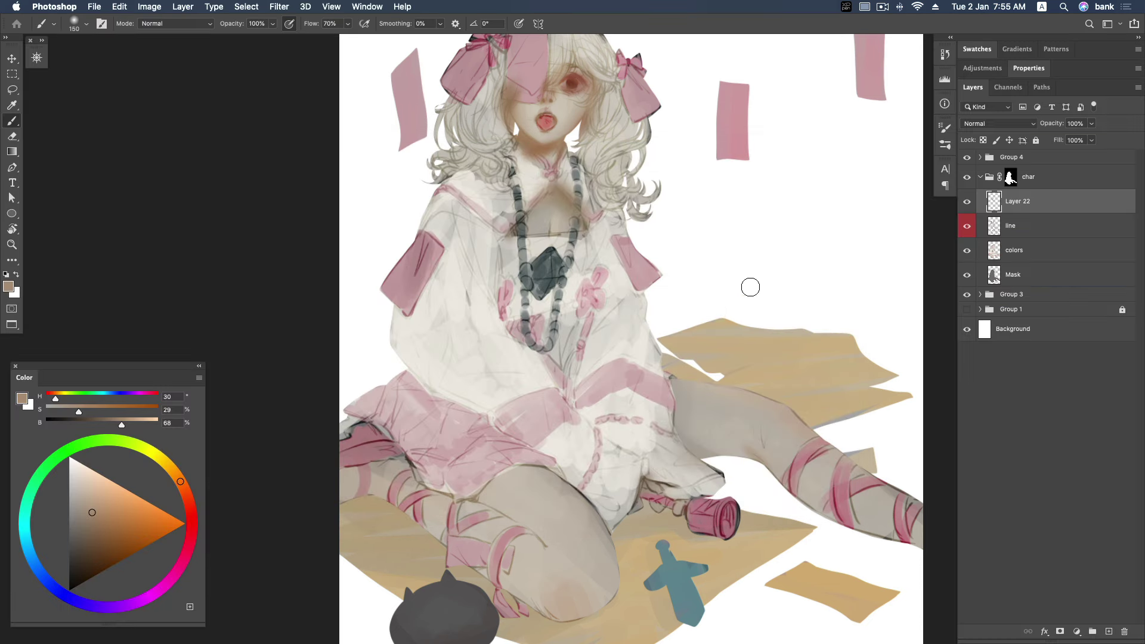
Lasso the outstretched leg, shade its skin with a slightly darker tone, and deselect.
{"action": "right_click", "coordinate": [696, 330]}
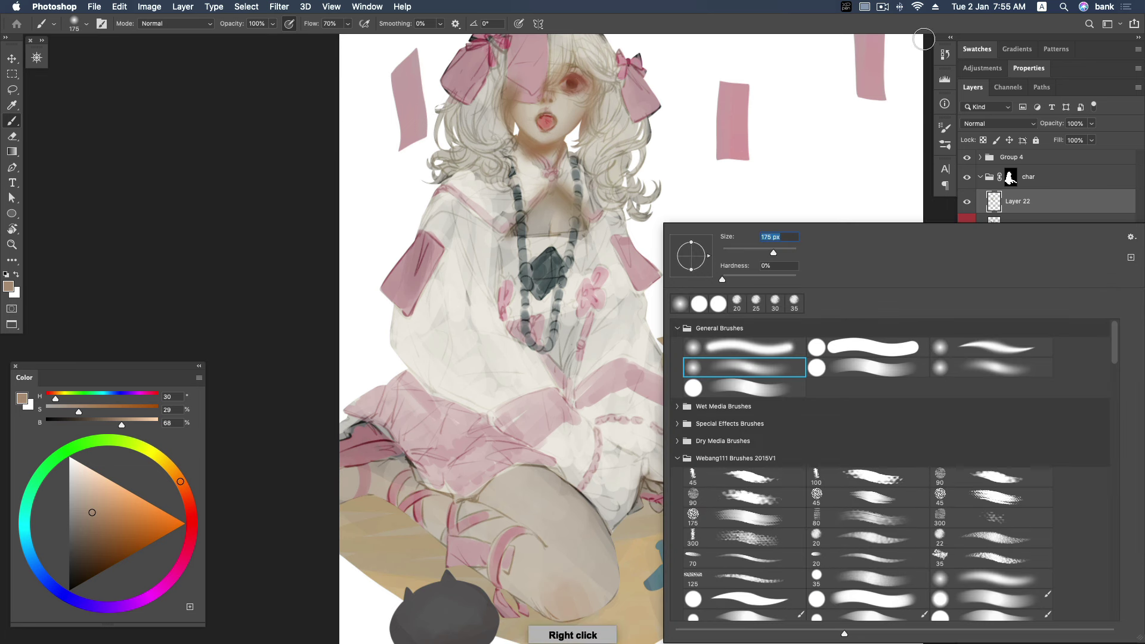
{"action": "key", "text": "Escape"}
{"action": "scroll", "coordinate": [739, 376], "scroll_direction": "down", "scroll_amount": 3}
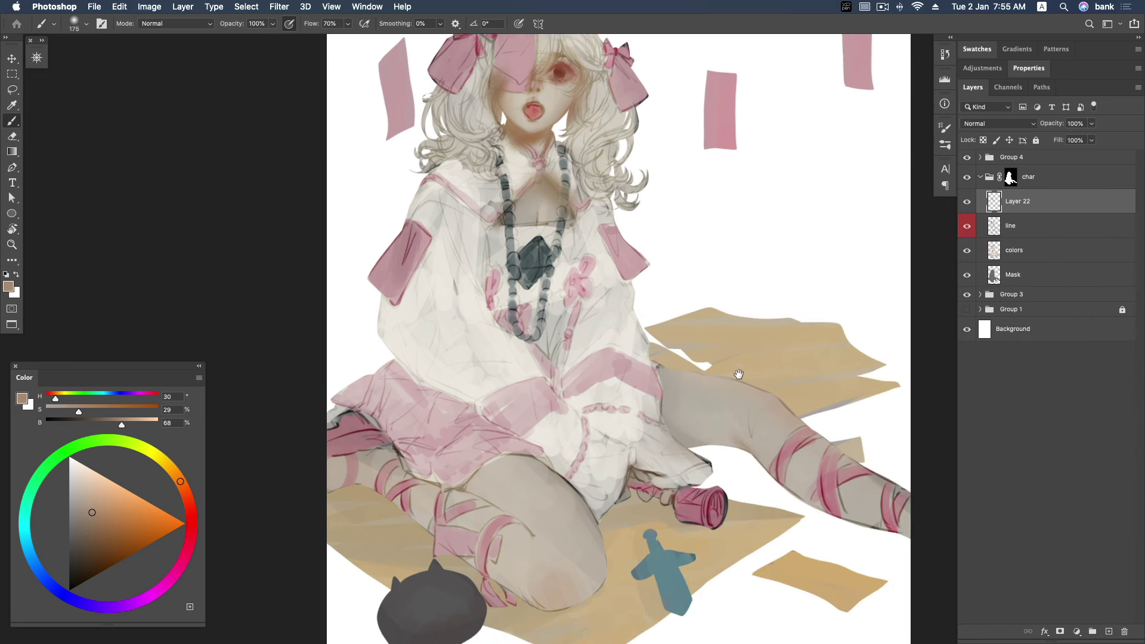
{"action": "scroll", "coordinate": [722, 382], "scroll_direction": "right", "scroll_amount": 2}
{"action": "key", "text": "l"}
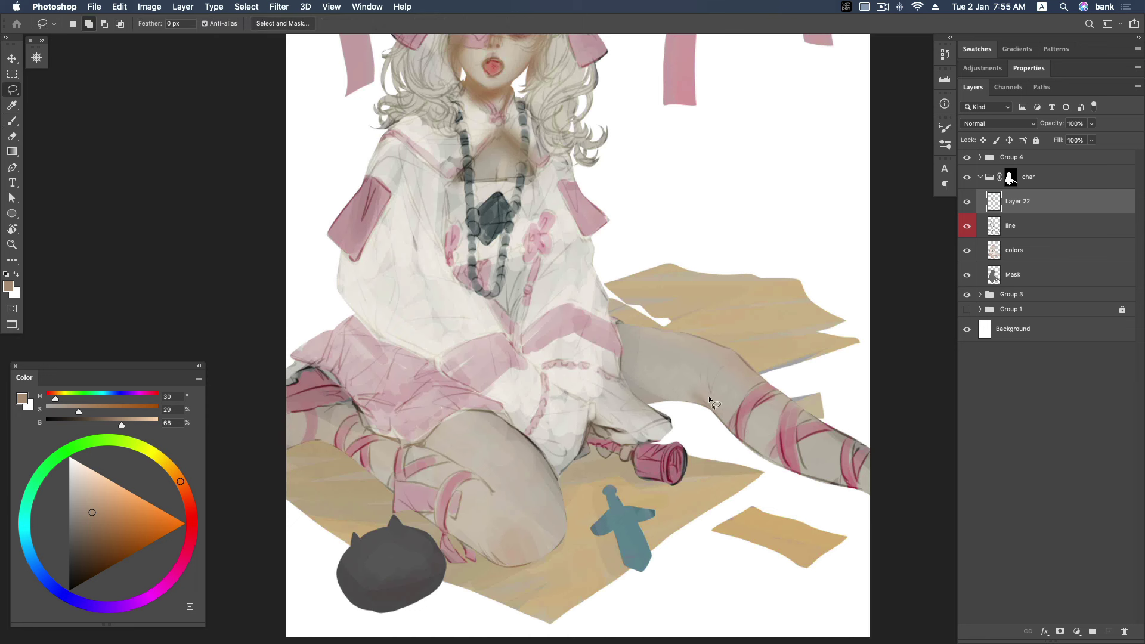
{"action": "mouse_move", "coordinate": [712, 416]}
{"action": "left_mouse_down"}
{"action": "mouse_move", "coordinate": [621, 375]}
{"action": "mouse_move", "coordinate": [701, 401]}
{"action": "left_mouse_up"}
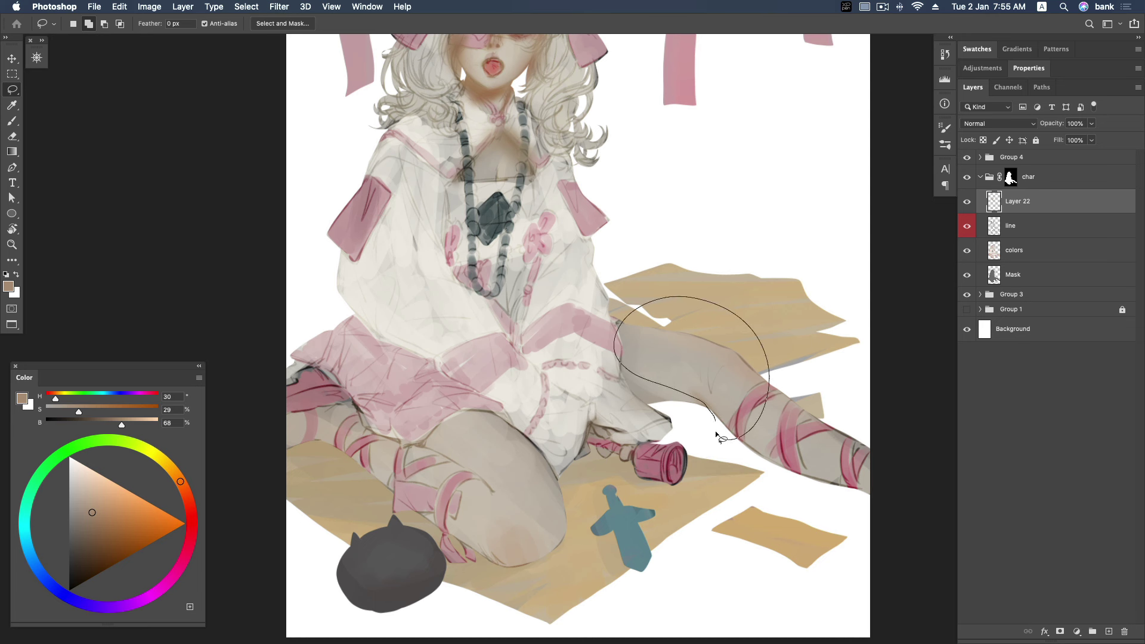
{"action": "left_click_drag", "start_coordinate": [676, 394], "coordinate": [716, 435]}
{"action": "key", "text": "b"}
{"action": "left_click", "coordinate": [707, 411], "text": "alt"}
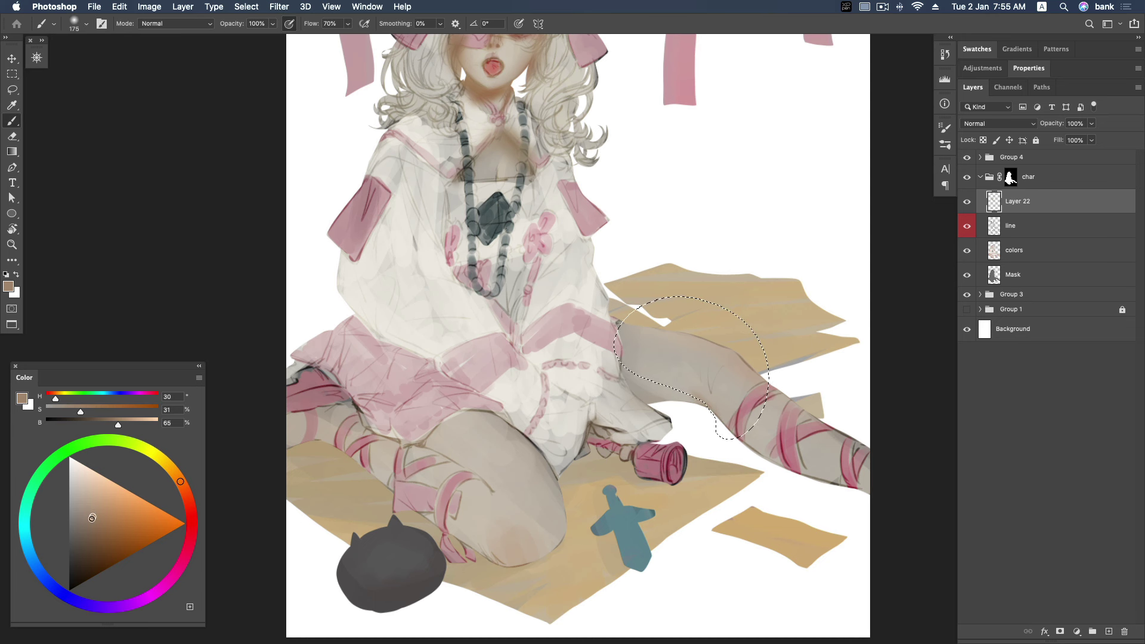
{"action": "left_click_drag", "start_coordinate": [706, 414], "coordinate": [699, 396]}
{"action": "key", "text": "super+d"}
Sample and lighten leg tones to blend soft grey-beige shading across the leg and knee.
{"action": "left_click", "coordinate": [684, 383], "text": "alt"}
{"action": "left_click", "coordinate": [662, 395], "text": "alt"}
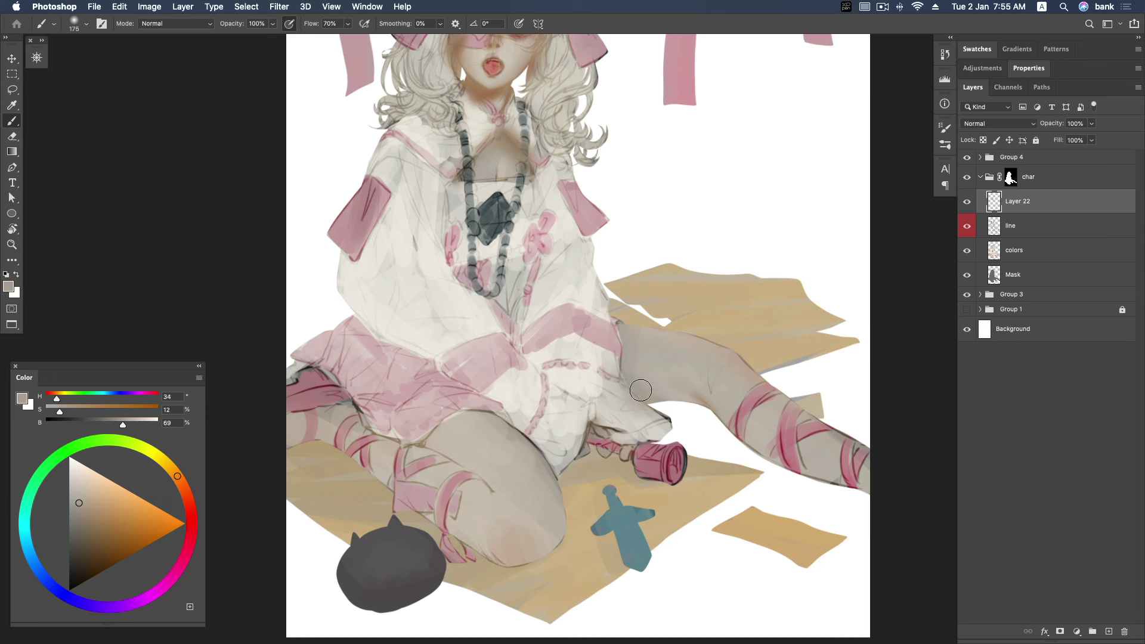
{"action": "left_click", "coordinate": [662, 339], "text": "alt"}
{"action": "left_click", "coordinate": [663, 332], "text": "alt"}
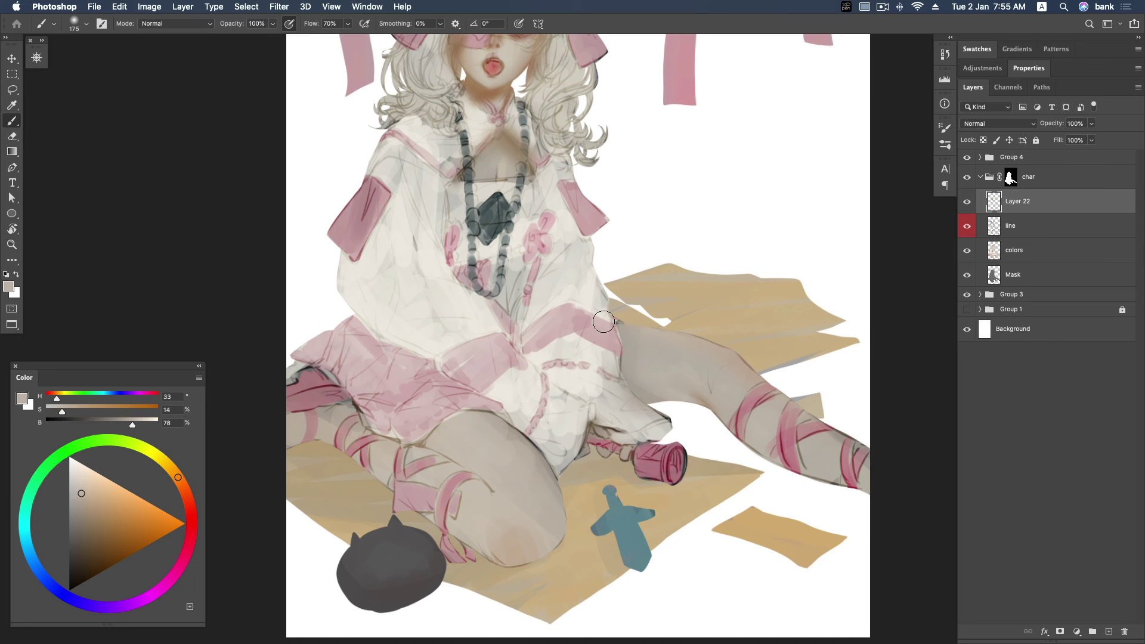
{"action": "left_click", "coordinate": [78, 488]}
{"action": "left_click", "coordinate": [74, 482]}
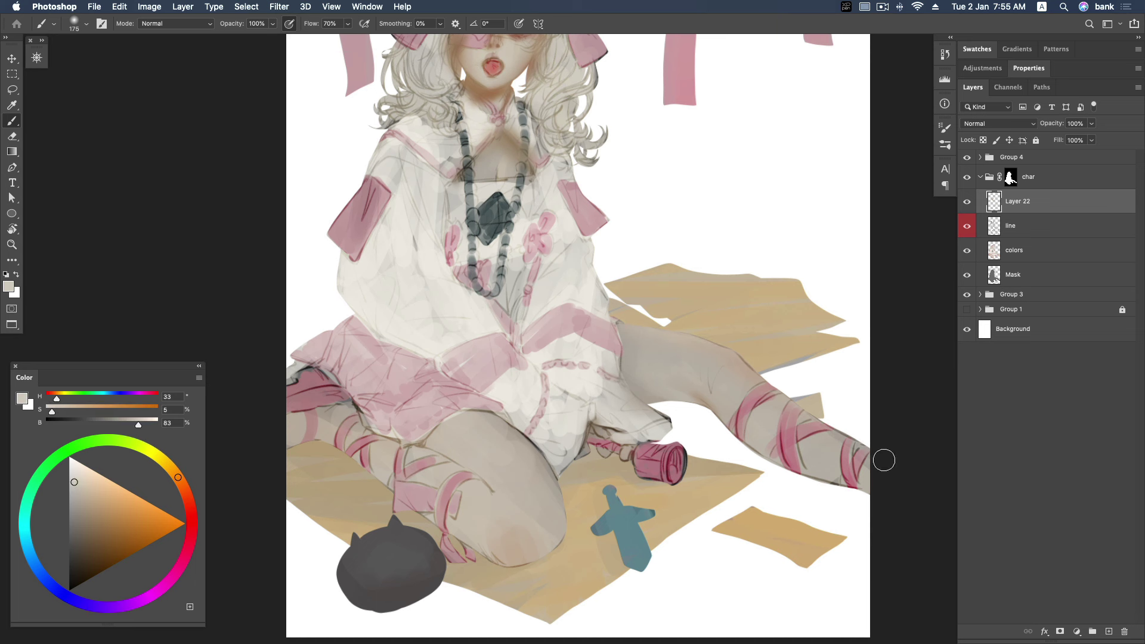
{"action": "left_click", "coordinate": [724, 400], "text": "alt"}
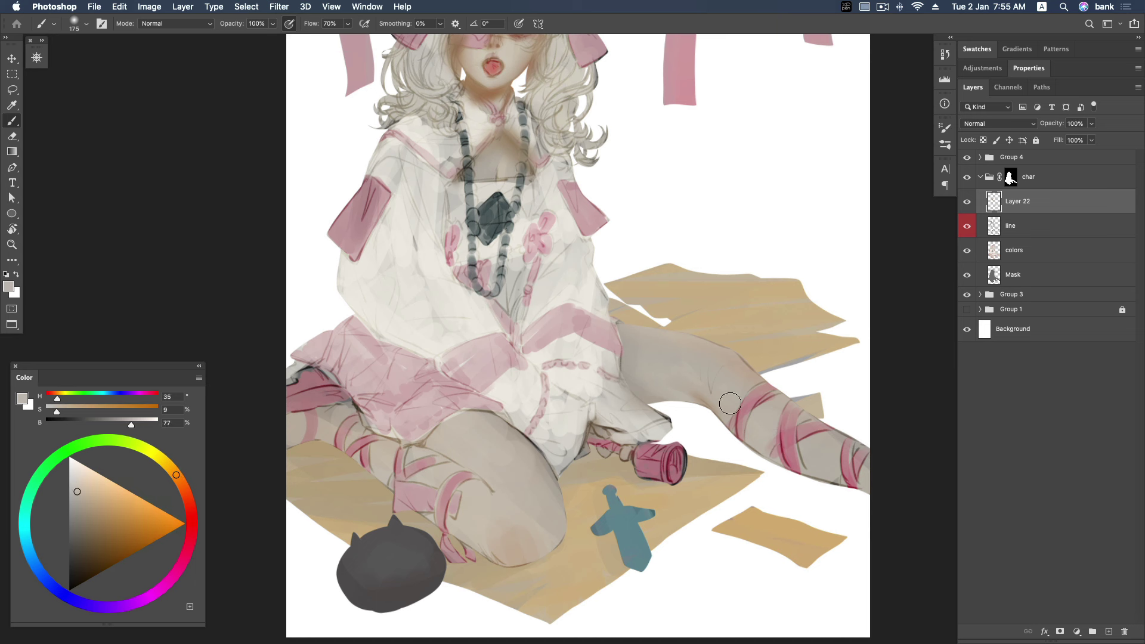
{"action": "left_click", "coordinate": [701, 376], "text": "alt"}
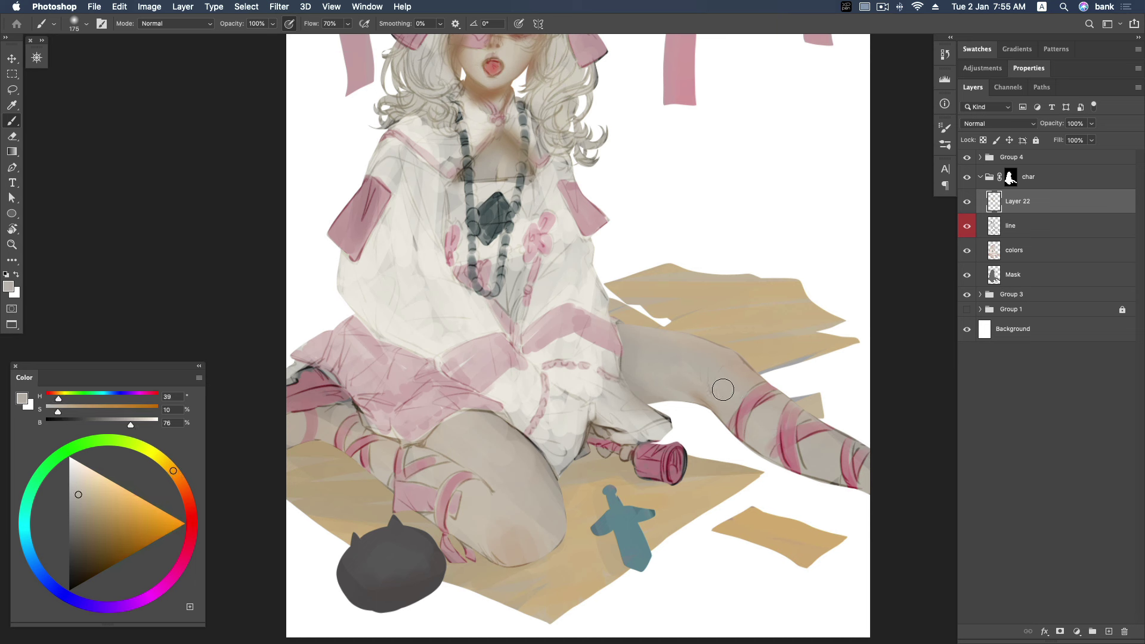
{"action": "key", "text": "super+z"}
{"action": "left_click", "coordinate": [731, 408], "text": "alt"}
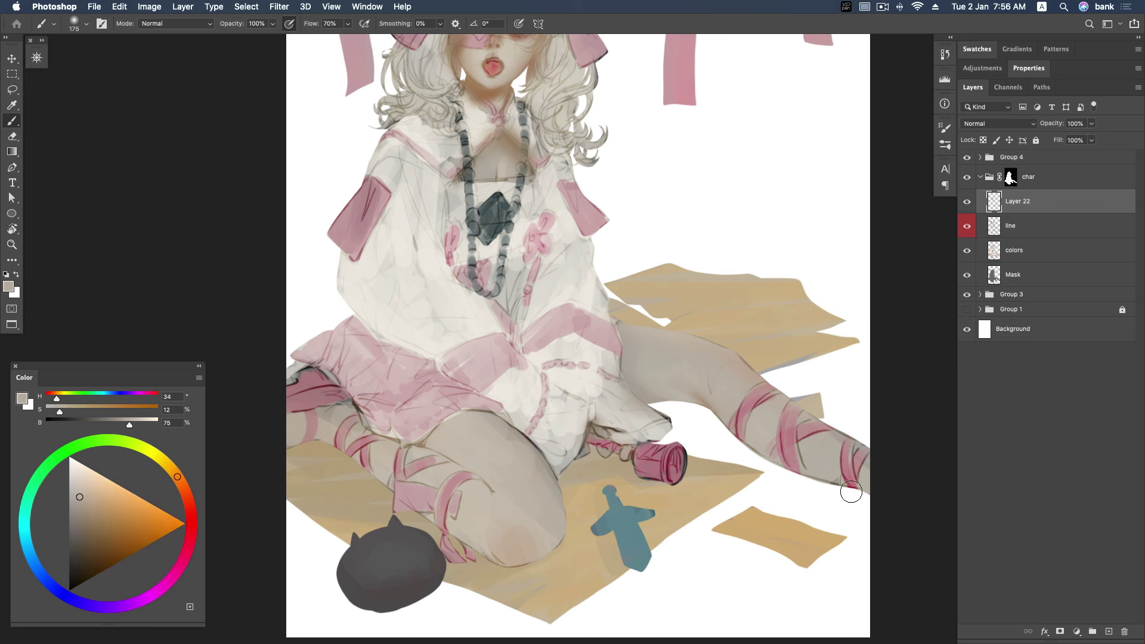
{"action": "left_click", "coordinate": [725, 388], "text": "alt"}
Sample several thigh tones and paint grey-beige shadow on the lower leg near the cat.
{"action": "scroll", "coordinate": [550, 405], "scroll_direction": "down", "scroll_amount": 1}
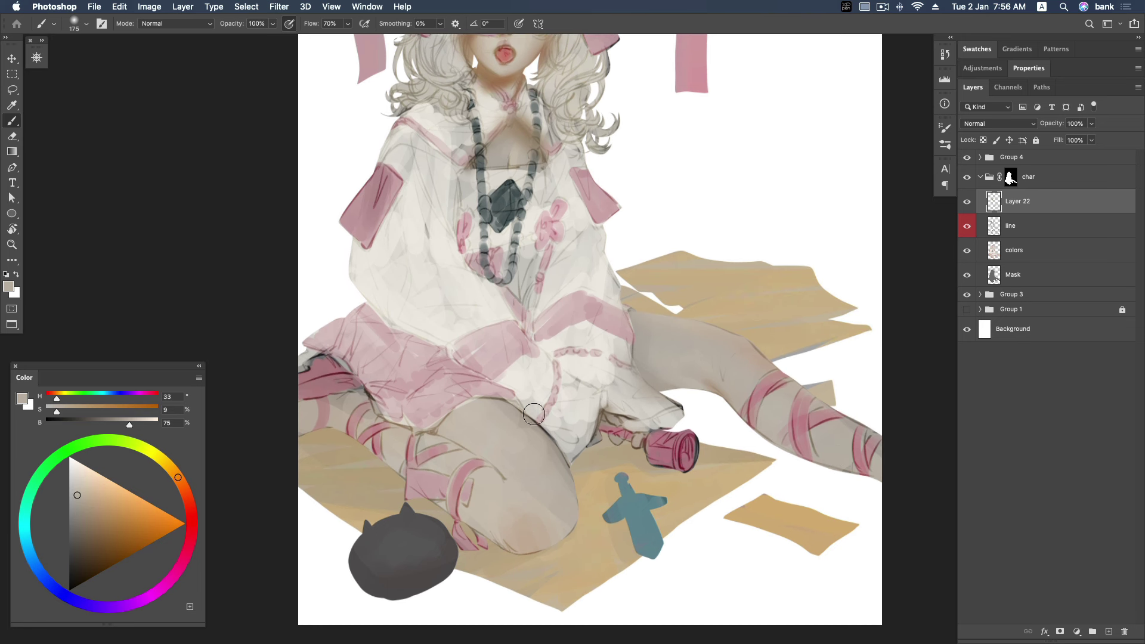
{"action": "left_click", "coordinate": [508, 406], "text": "alt"}
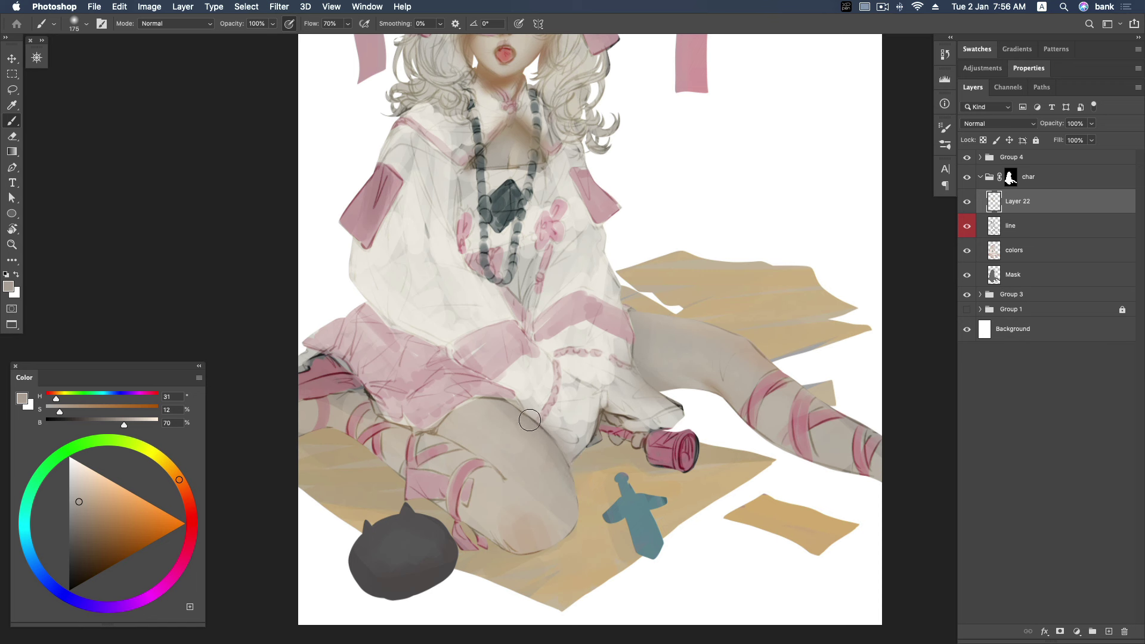
{"action": "left_click", "coordinate": [483, 414], "text": "alt"}
{"action": "left_click", "coordinate": [564, 506], "text": "alt"}
{"action": "left_click", "coordinate": [552, 520], "text": "alt"}
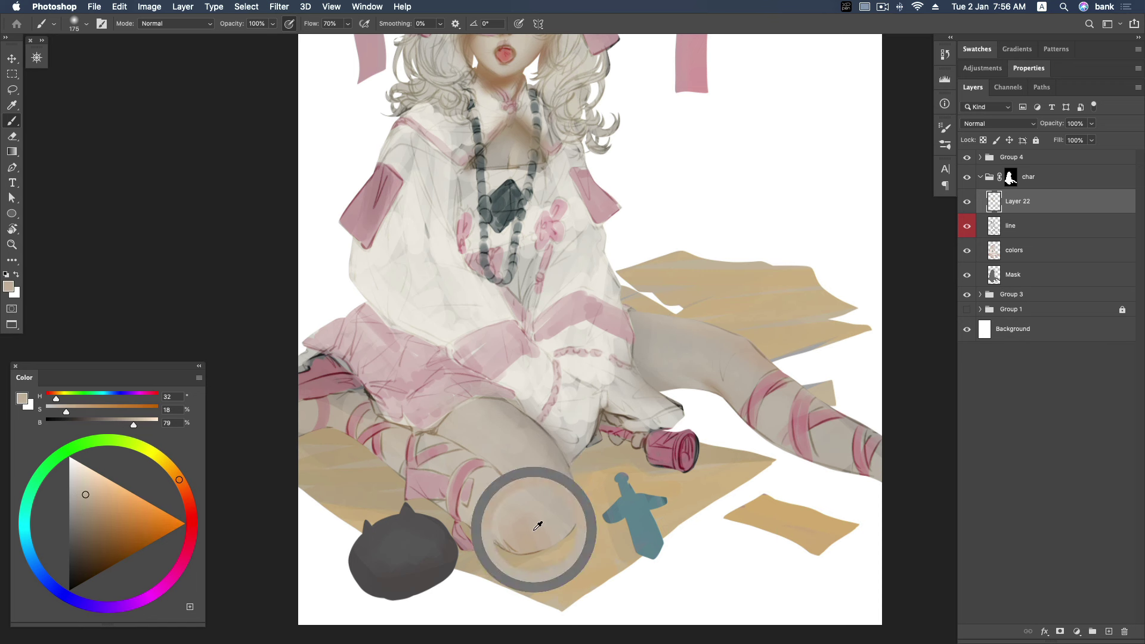
{"action": "left_click_drag", "start_coordinate": [474, 457], "coordinate": [531, 444]}
{"action": "left_click", "coordinate": [487, 437], "text": "alt"}
{"action": "left_click", "coordinate": [457, 428], "text": "alt"}
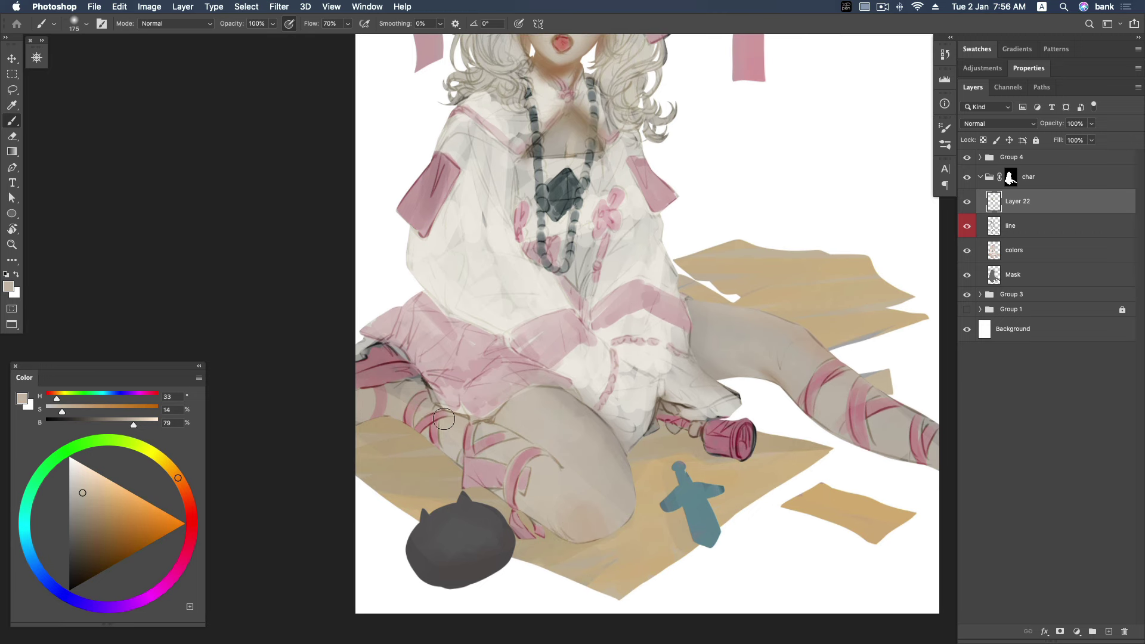
{"action": "left_click", "coordinate": [411, 389], "text": "alt"}
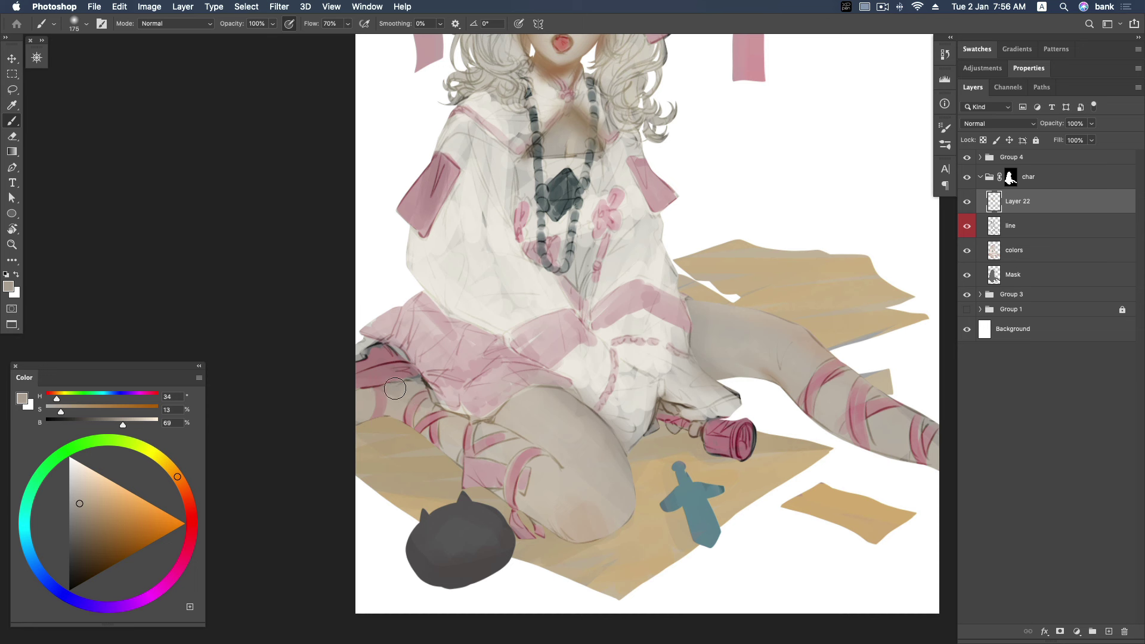
{"action": "left_click", "coordinate": [400, 402], "text": "alt"}
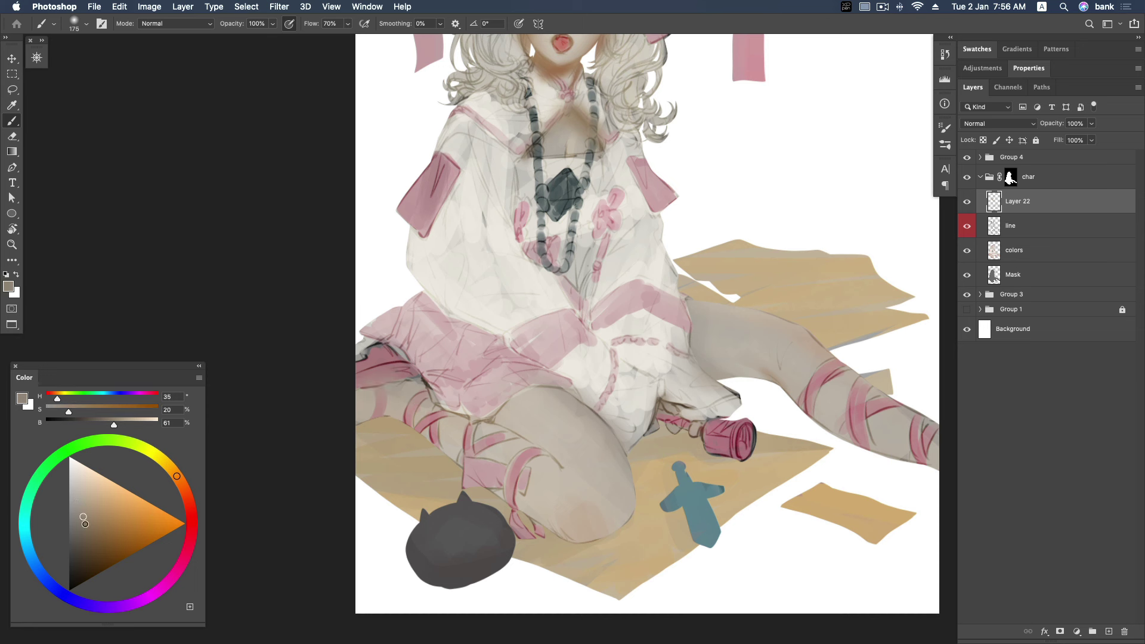
{"action": "left_click_drag", "start_coordinate": [388, 422], "coordinate": [462, 482]}
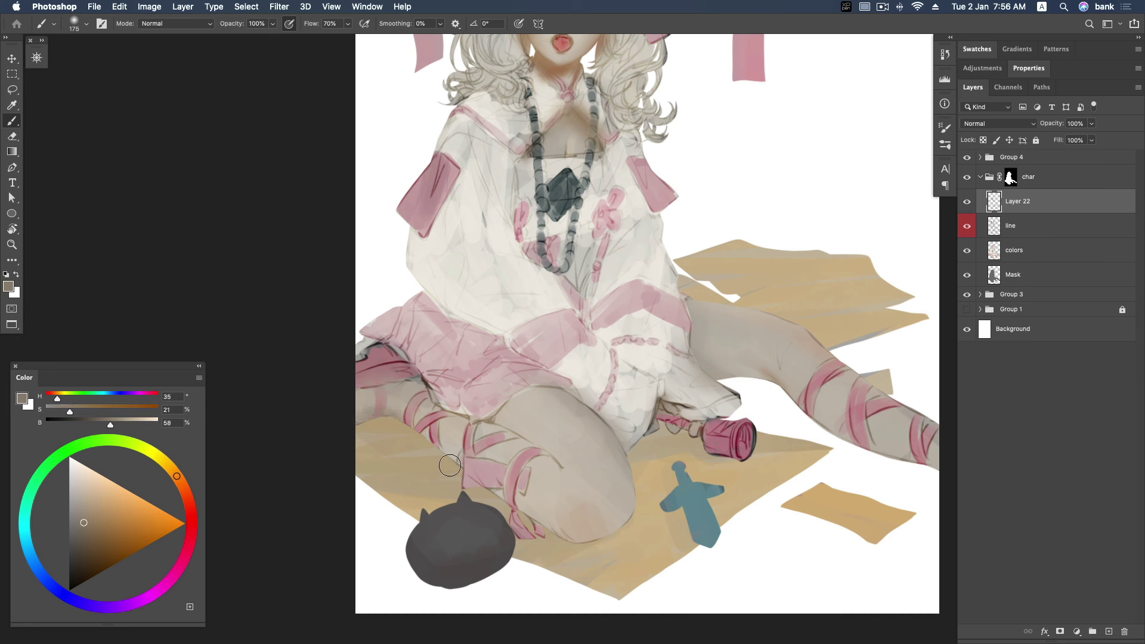
Pick a richer, slightly darker beige and tilt the brush tip to -50°.
{"action": "left_click", "coordinate": [548, 525], "text": "alt"}
{"action": "left_click", "coordinate": [85, 503]}
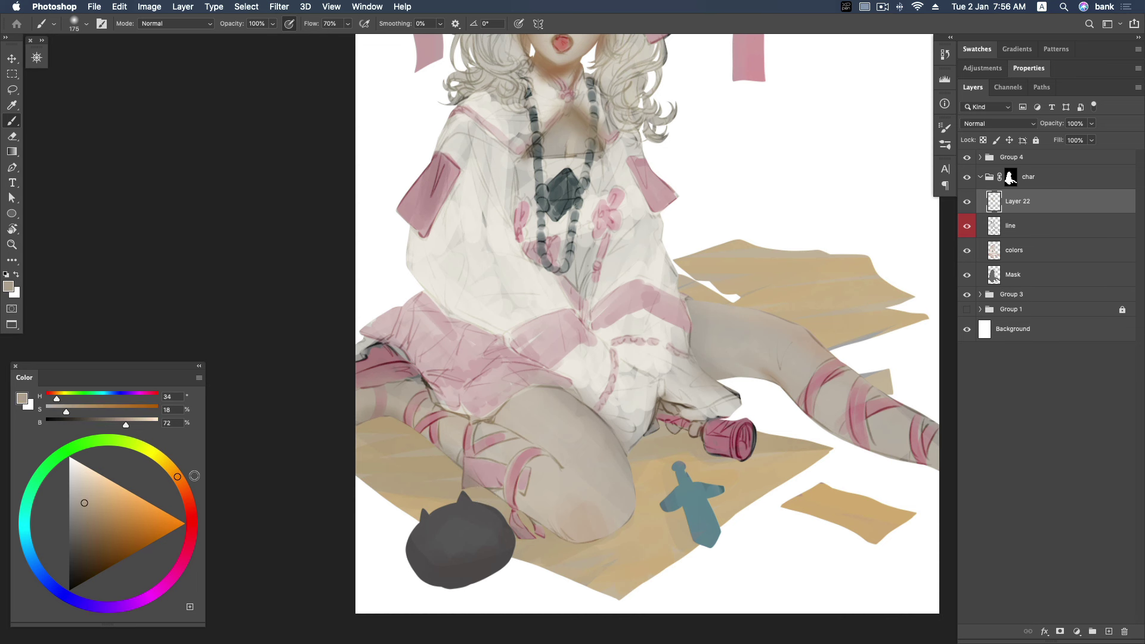
{"action": "right_click", "coordinate": [619, 380]}
{"action": "left_click_drag", "start_coordinate": [664, 263], "coordinate": [657, 271]}
{"action": "left_click", "coordinate": [552, 550]}
Resample light to slightly darker tones from the leg.
{"action": "left_click", "coordinate": [458, 428], "text": "alt"}
{"action": "left_click", "coordinate": [425, 411], "text": "alt"}
{"action": "left_click", "coordinate": [402, 403], "text": "alt"}
{"action": "left_click", "coordinate": [370, 399], "text": "alt"}
{"action": "key", "text": "l"}
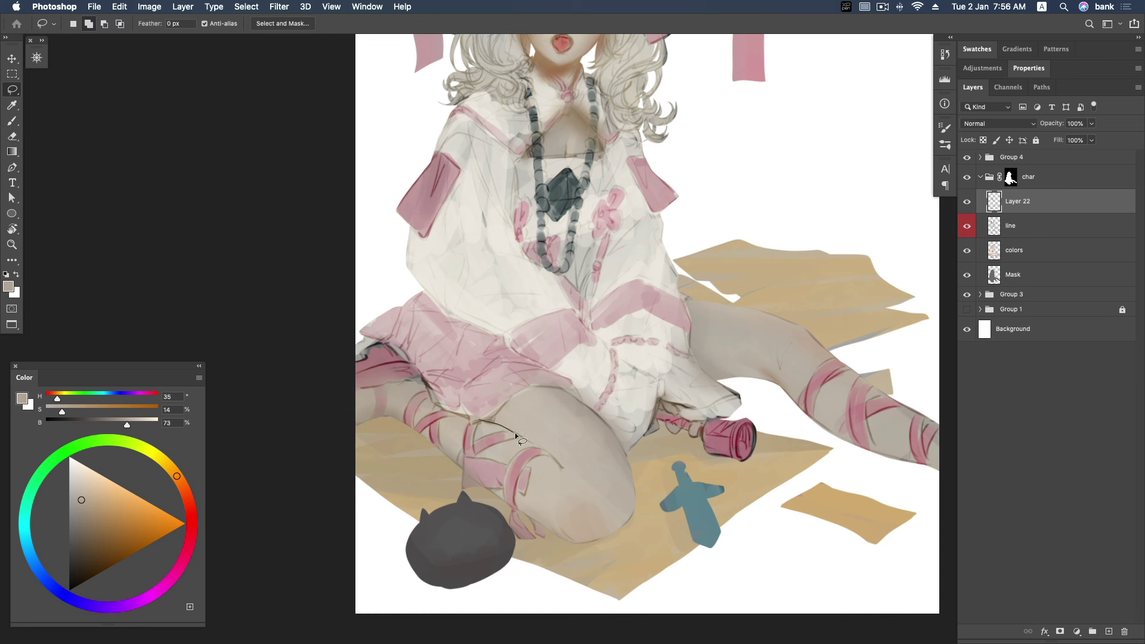
Lasso the kneeling thigh and knee, paint greyer skin inside with a 400 brush, then deselect.
{"action": "left_click_drag", "start_coordinate": [502, 374], "coordinate": [477, 417]}
{"action": "key", "text": "b"}
{"action": "left_click", "coordinate": [517, 409], "text": "alt"}
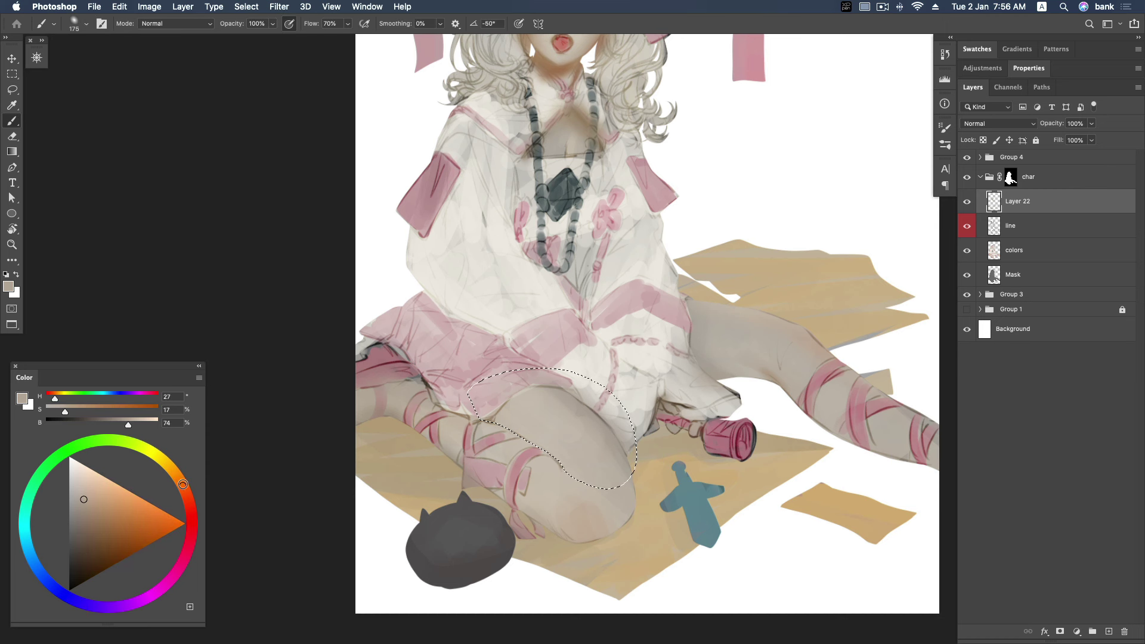
{"action": "key", "text": "bracketright"}
{"action": "key", "text": "bracketright"}
{"action": "key", "text": "bracketright"}
{"action": "left_click_drag", "start_coordinate": [493, 430], "coordinate": [533, 452]}
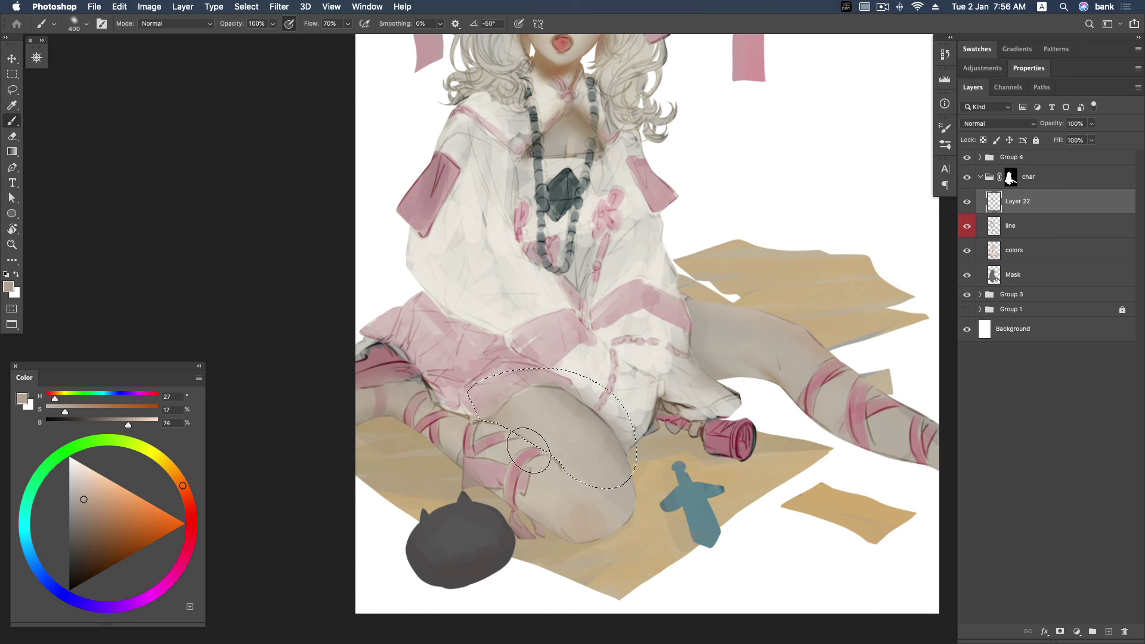
{"action": "left_click", "coordinate": [504, 439], "text": "alt"}
{"action": "mouse_move", "coordinate": [504, 439]}
{"action": "left_mouse_down"}
{"action": "mouse_move", "coordinate": [592, 398]}
{"action": "mouse_move", "coordinate": [579, 398]}
{"action": "left_mouse_up"}
{"action": "left_click", "coordinate": [577, 401], "text": "alt"}
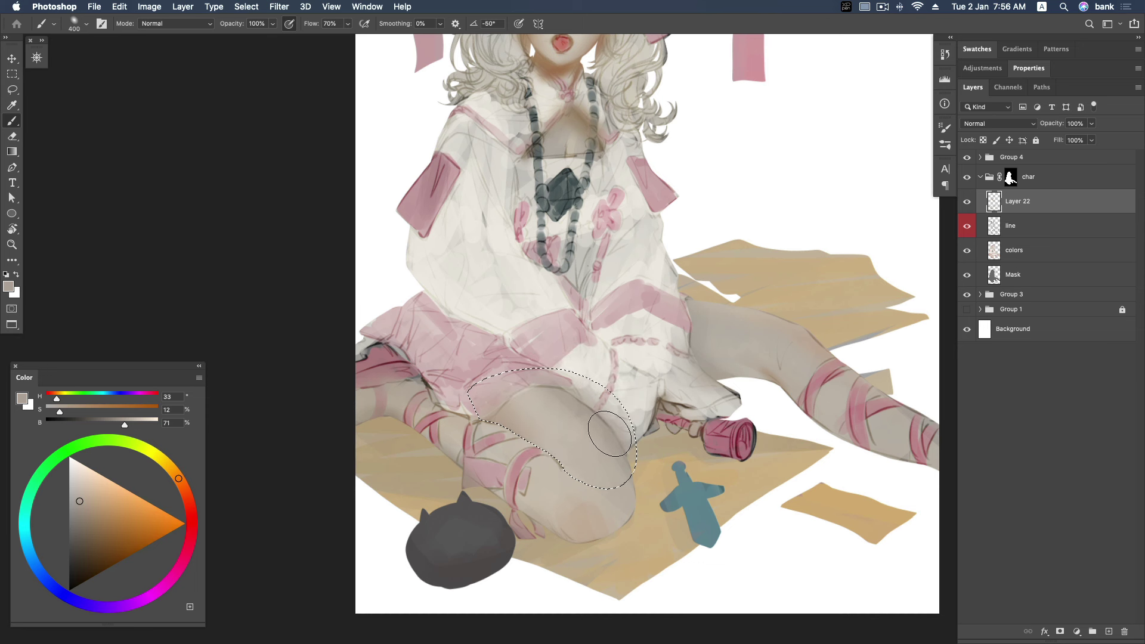
{"action": "left_click", "coordinate": [616, 454], "text": "alt"}
{"action": "key", "text": "ctrl+d"}
Shrink the brush to 200, pick a redder warm shadow tone, and angle the tip -18°.
{"action": "key", "text": "bracketleft"}
{"action": "key", "text": "bracketleft"}
{"action": "key", "text": "bracketleft"}
{"action": "left_click", "coordinate": [500, 417], "text": "alt"}
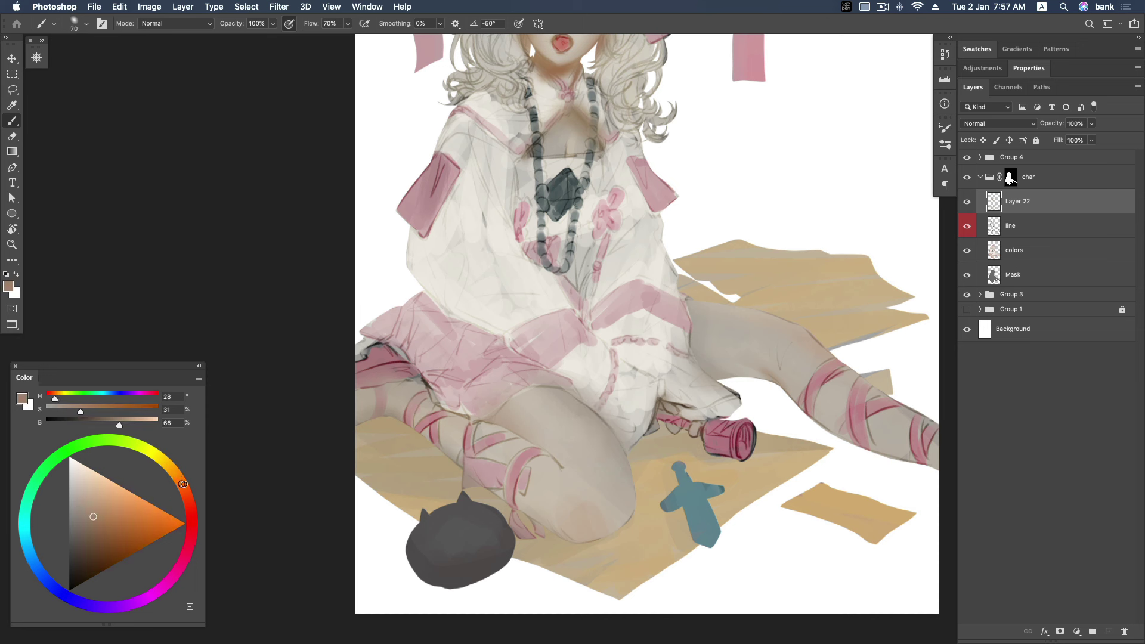
{"action": "left_click_drag", "start_coordinate": [184, 484], "coordinate": [186, 492]}
{"action": "right_click", "coordinate": [571, 366]}
{"action": "left_click_drag", "start_coordinate": [610, 269], "coordinate": [612, 260]}
{"action": "key", "text": "Return"}
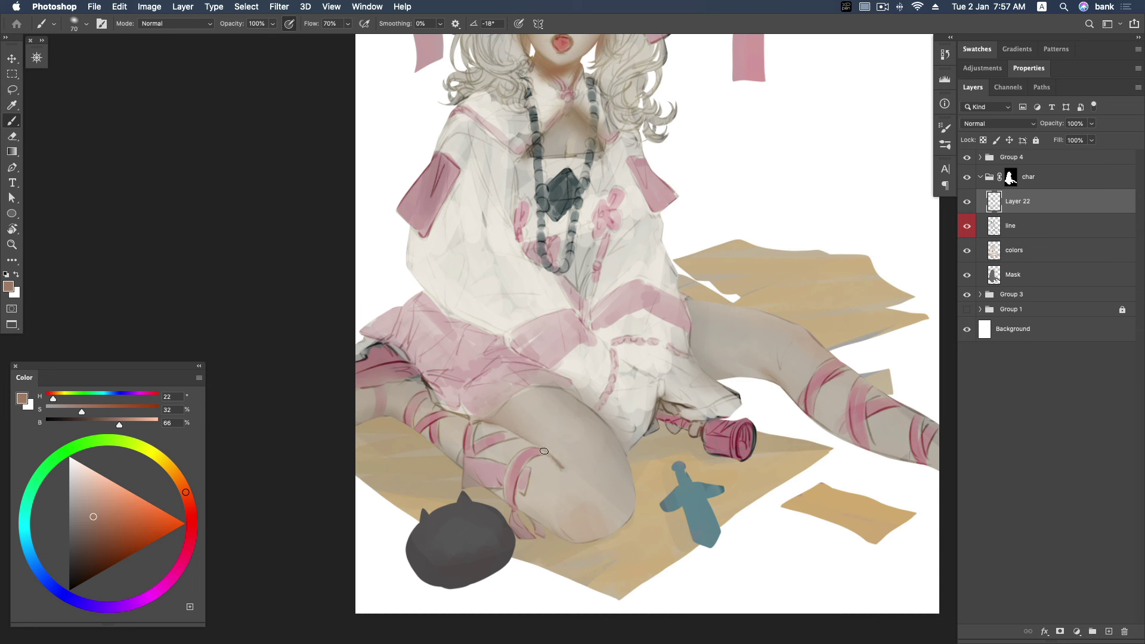
Mix a light grey-beige from the painting, brush size 200, and scroll up to the chest.
{"action": "left_click", "coordinate": [427, 376], "text": "alt"}
{"action": "left_click", "coordinate": [429, 375], "text": "alt"}
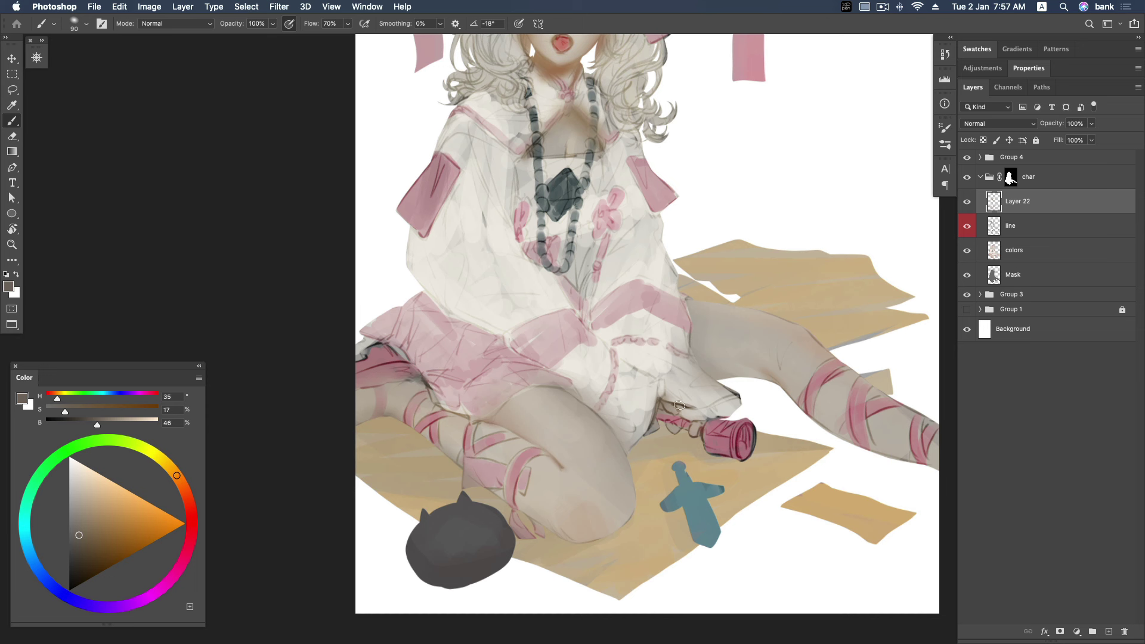
{"action": "left_click", "coordinate": [82, 552]}
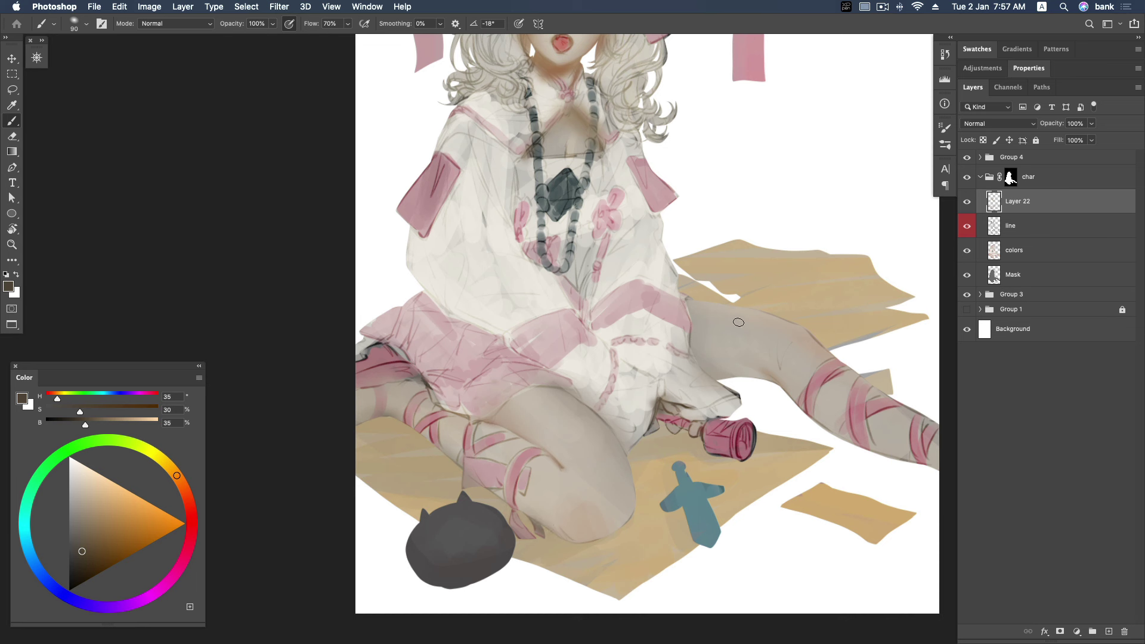
{"action": "left_click", "coordinate": [711, 306], "text": "alt"}
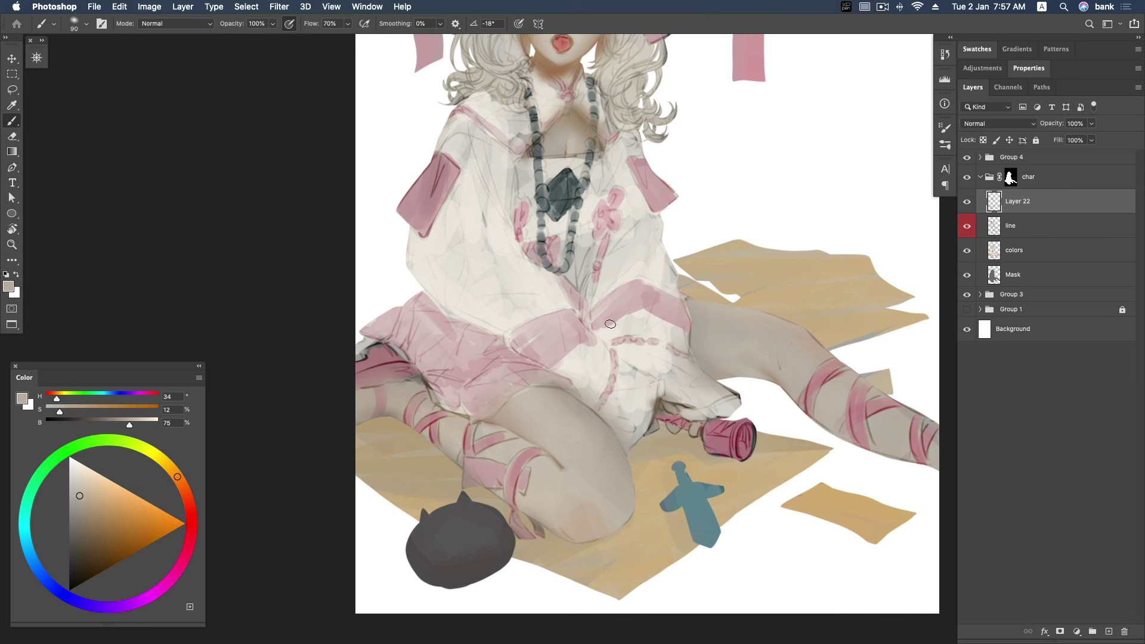
{"action": "left_click", "coordinate": [77, 489]}
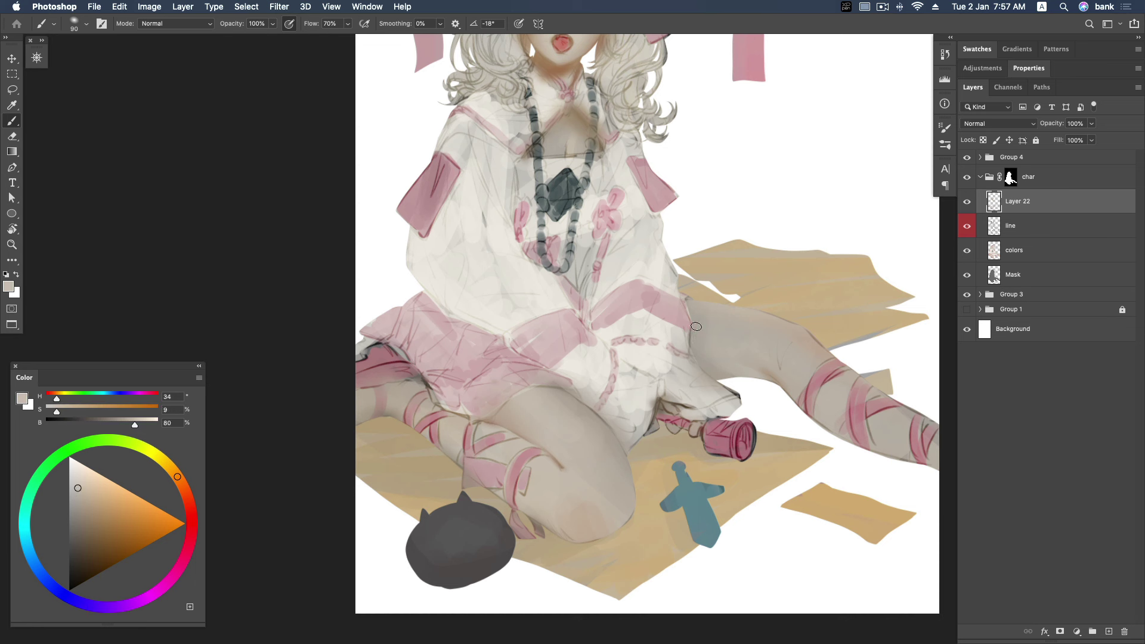
{"action": "key", "text": "bracketright"}
{"action": "key", "text": "bracketright"}
{"action": "scroll", "coordinate": [686, 281], "scroll_direction": "up", "scroll_amount": 5}
{"action": "scroll", "coordinate": [597, 319], "scroll_direction": "up", "scroll_amount": 1}
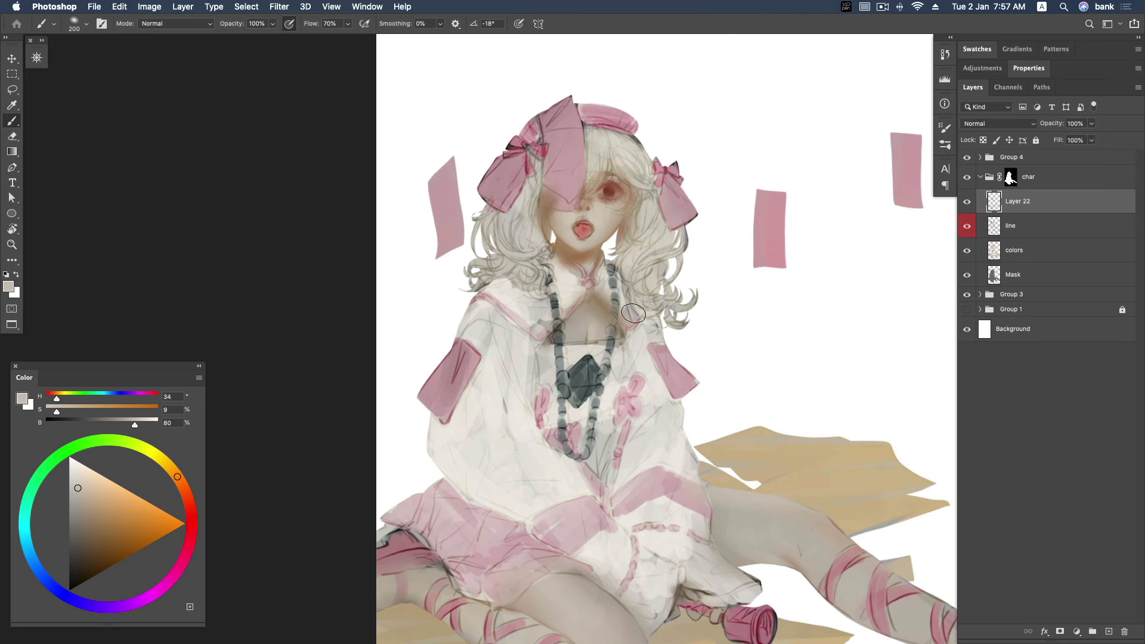
{"action": "left_click", "coordinate": [597, 319], "text": "alt"}
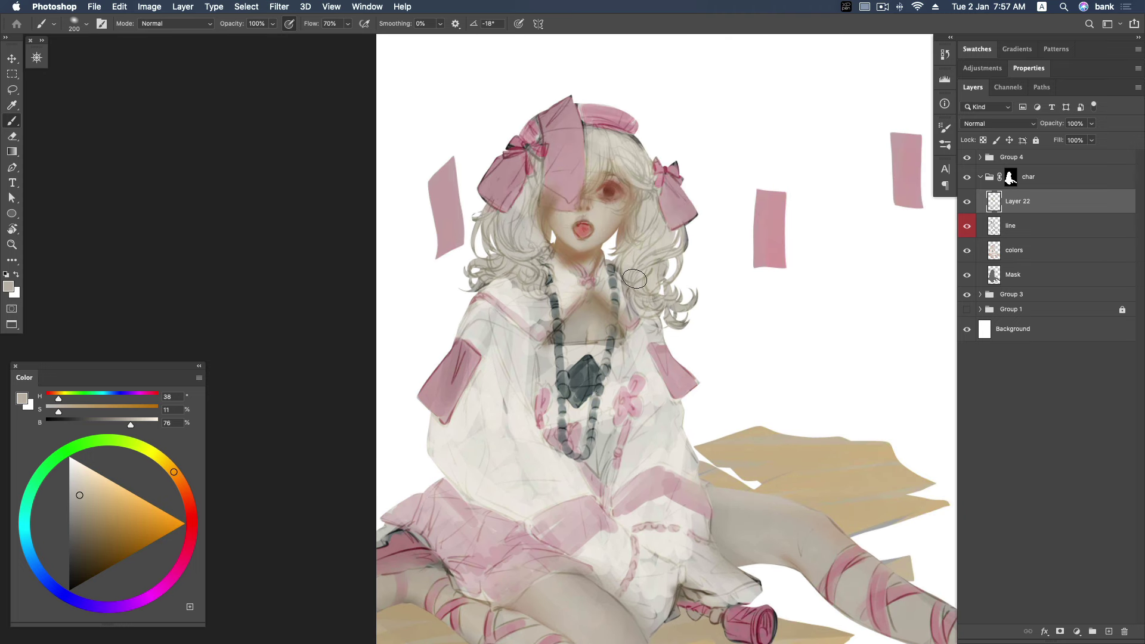
Sample skin tones from the face, chest and hip area.
{"action": "left_click", "coordinate": [563, 245], "text": "alt"}
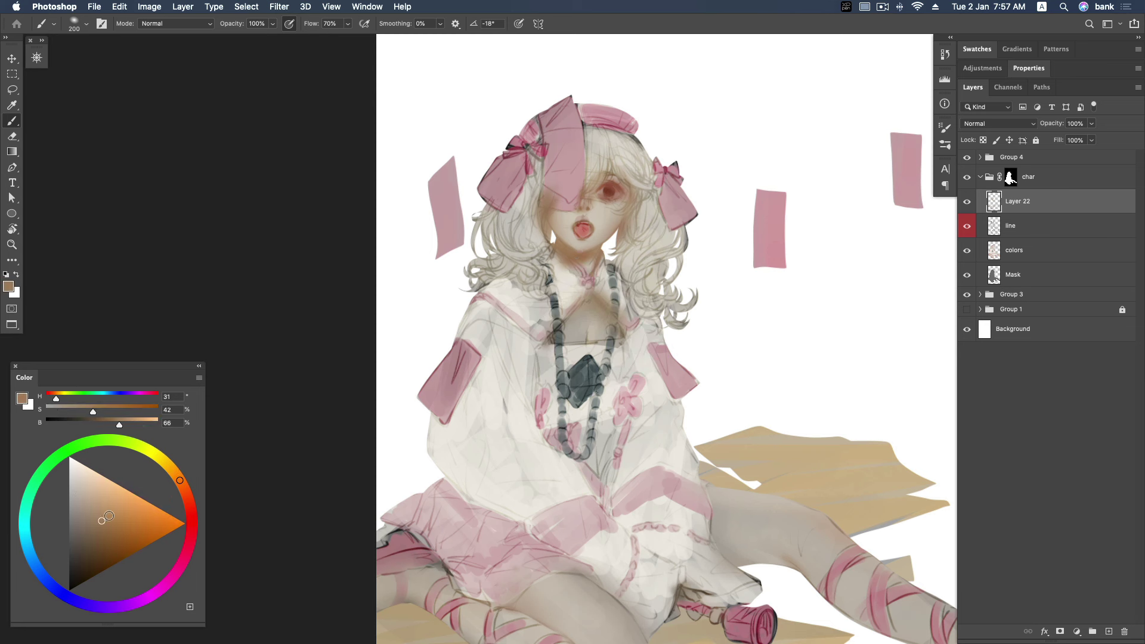
{"action": "left_click", "coordinate": [548, 262], "text": "alt"}
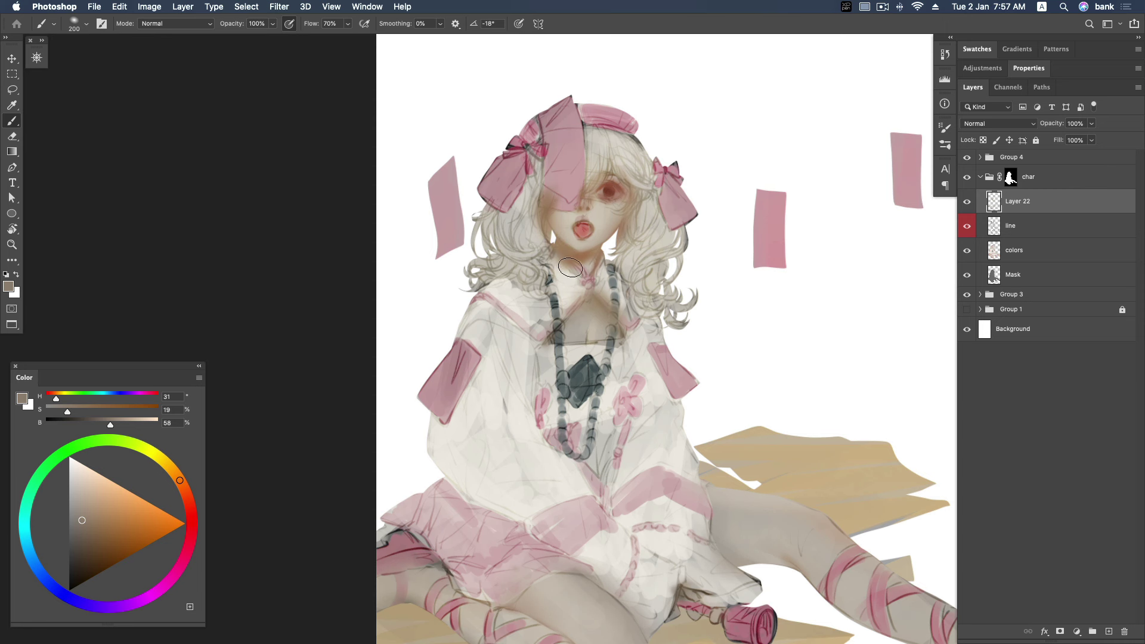
{"action": "left_click", "coordinate": [599, 322], "text": "alt"}
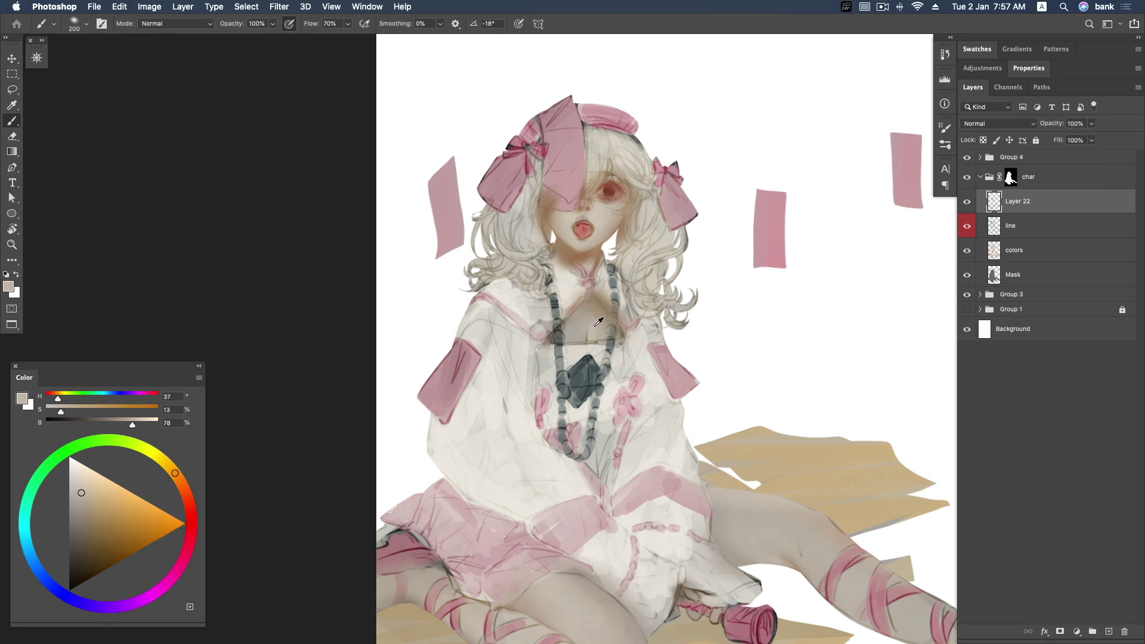
{"action": "left_click", "coordinate": [592, 306], "text": "alt"}
{"action": "left_click", "coordinate": [576, 328], "text": "alt"}
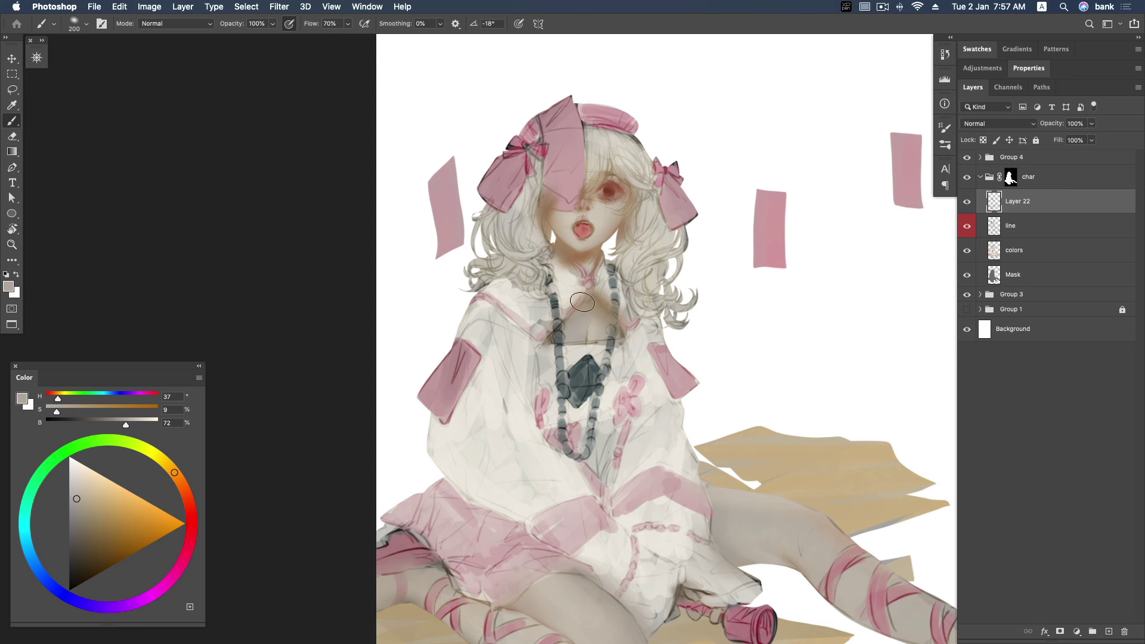
{"action": "left_click_drag", "start_coordinate": [653, 342], "coordinate": [622, 238]}
{"action": "left_click", "coordinate": [702, 419], "text": "alt"}
{"action": "left_click", "coordinate": [688, 446], "text": "alt"}
Paint deep grey shading at the hip and skirt edge with a 250–300 brush, then zoom out.
{"action": "left_click", "coordinate": [75, 544]}
{"action": "key", "text": "bracketright"}
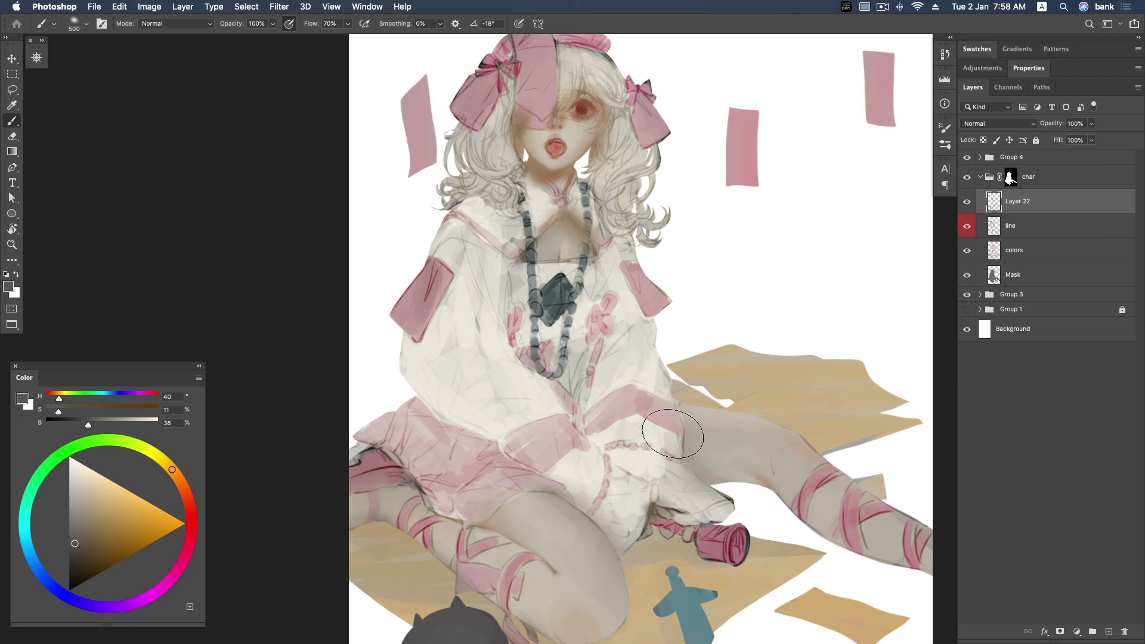
{"action": "left_click_drag", "start_coordinate": [673, 442], "coordinate": [692, 471]}
{"action": "key", "text": "bracketright"}
{"action": "key", "text": "bracketright"}
{"action": "key", "text": "bracketright"}
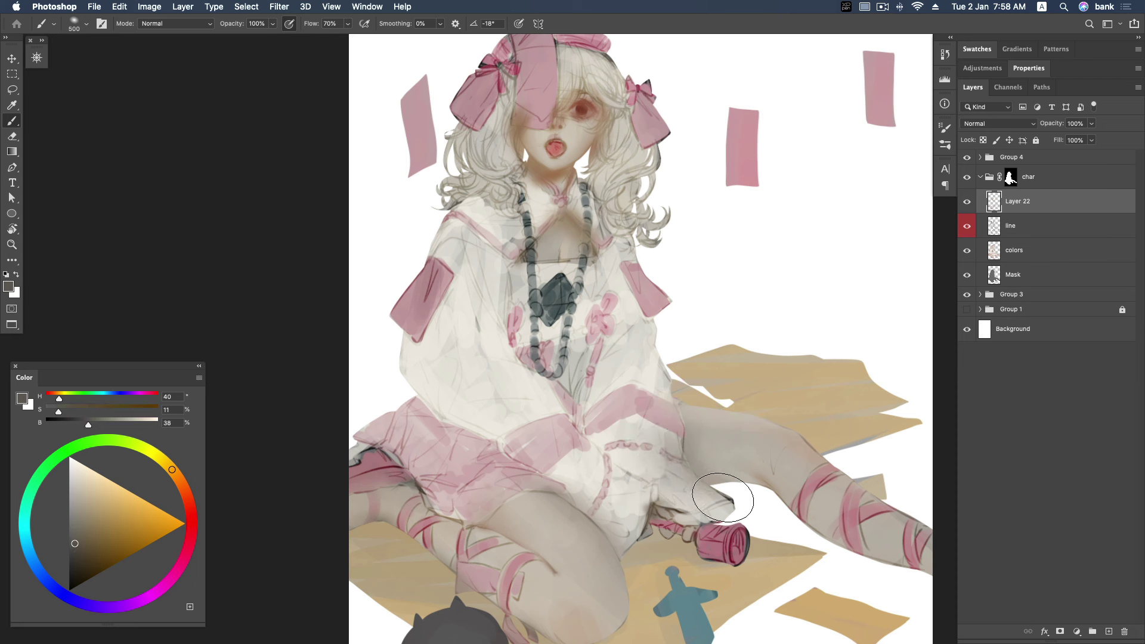
{"action": "key", "text": "bracketleft"}
{"action": "key", "text": "bracketleft"}
{"action": "key", "text": "bracketleft"}
{"action": "key", "text": "bracketright"}
{"action": "key", "text": "bracketright"}
{"action": "left_click_drag", "start_coordinate": [486, 504], "coordinate": [474, 495]}
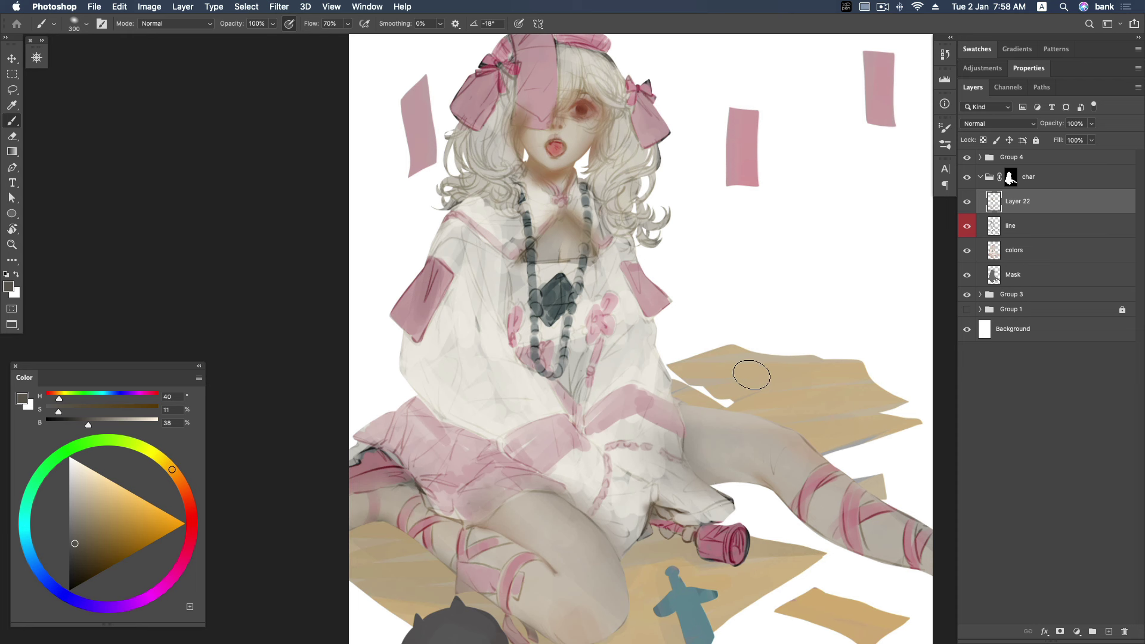
{"action": "key", "text": "z"}
{"action": "left_click", "coordinate": [852, 387], "text": "alt"}
Mix a dark warm brown, set brush size 400, and undo a stray mark near the knee.
{"action": "scroll", "coordinate": [834, 420], "scroll_direction": "right", "scroll_amount": 3}
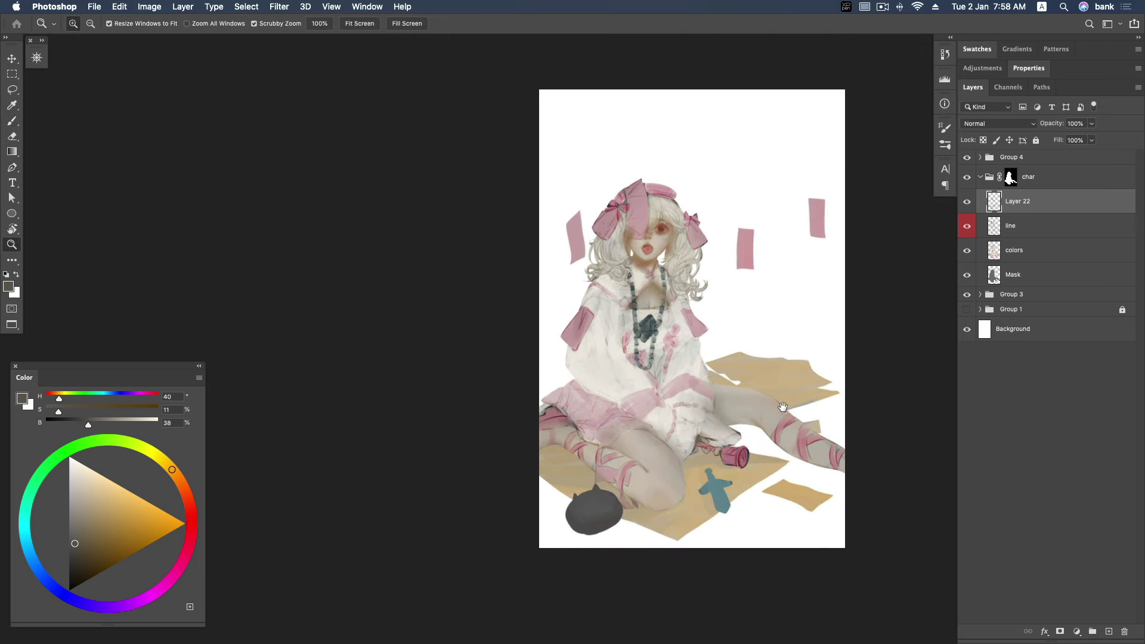
{"action": "key", "text": "b"}
{"action": "left_click", "coordinate": [788, 438], "text": "alt"}
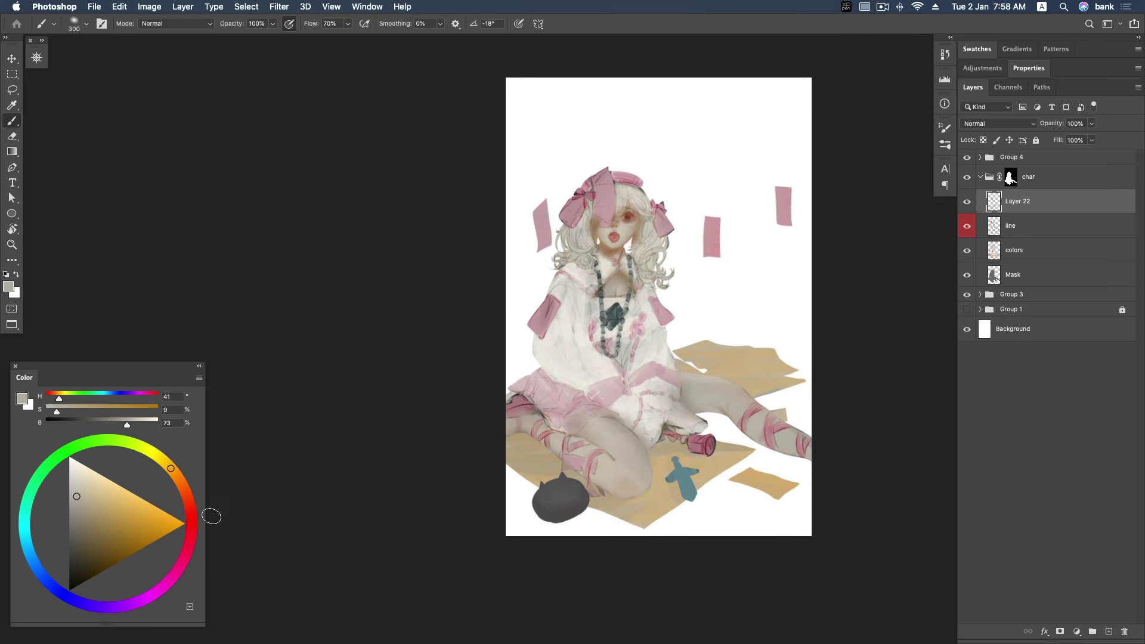
{"action": "left_click_drag", "start_coordinate": [173, 473], "coordinate": [177, 477]}
{"action": "left_click", "coordinate": [93, 528]}
{"action": "left_click_drag", "start_coordinate": [93, 528], "coordinate": [95, 529]}
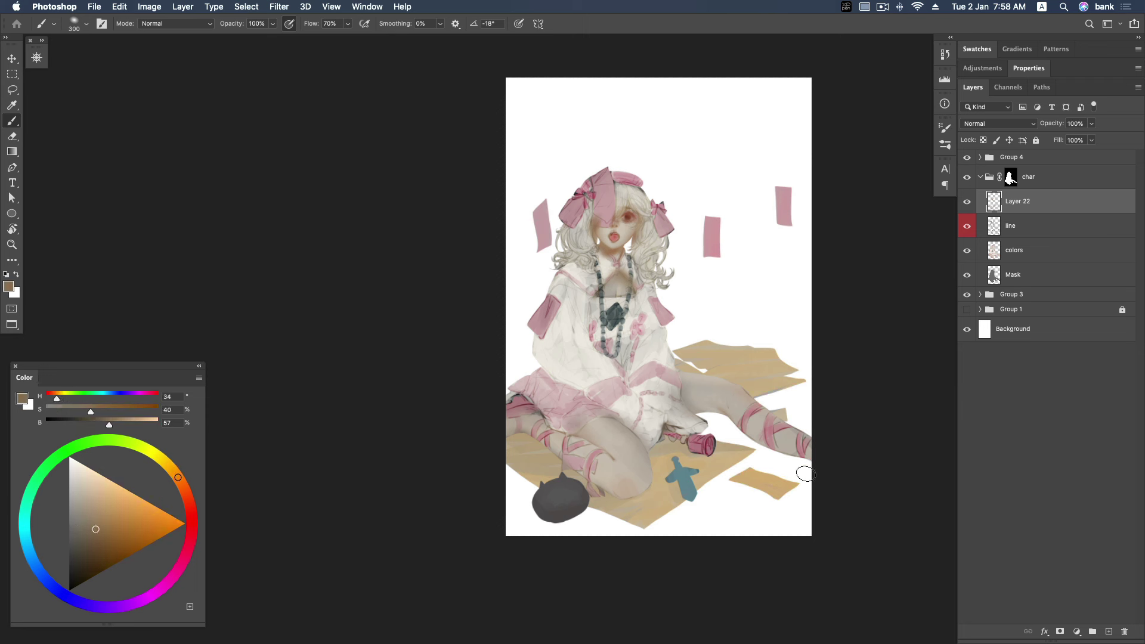
{"action": "key", "text": "bracketright"}
{"action": "left_click", "coordinate": [95, 543]}
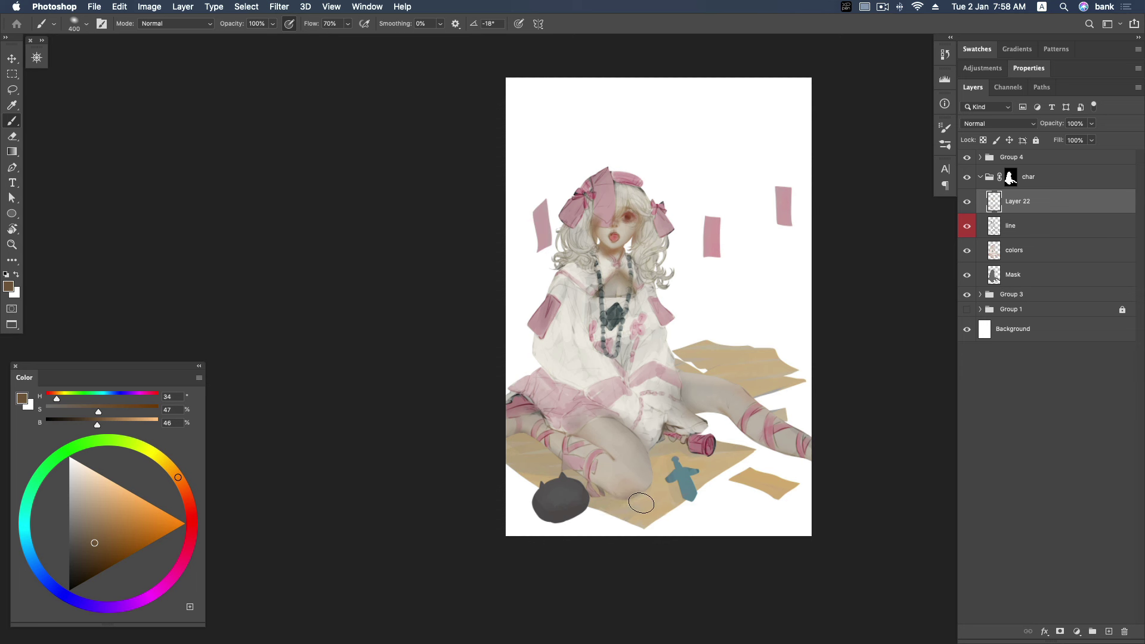
{"action": "key", "text": "super+z"}
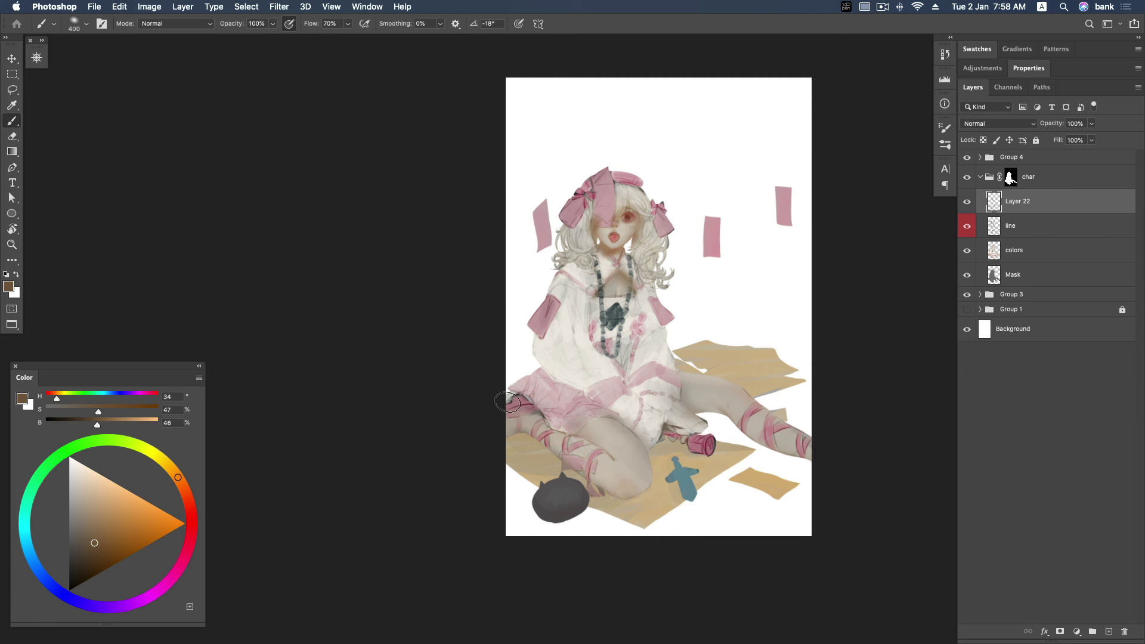
Zoom in closely on the girl's face.
{"action": "key", "text": "z"}
{"action": "left_click_drag", "start_coordinate": [712, 282], "coordinate": [741, 270]}
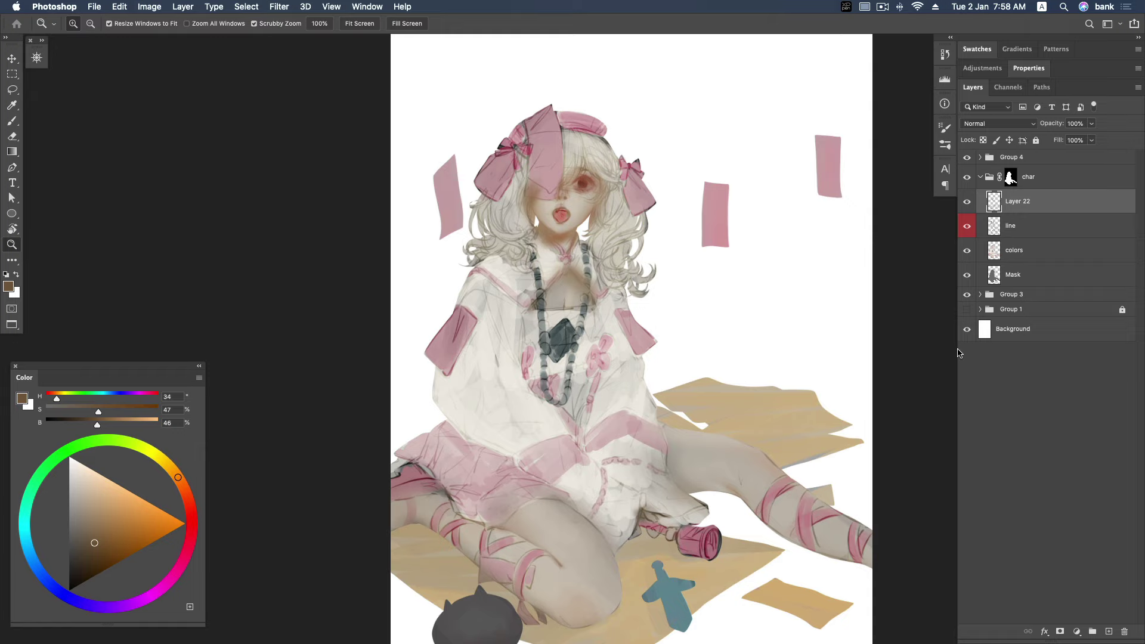
{"action": "left_click_drag", "start_coordinate": [658, 245], "coordinate": [671, 265]}
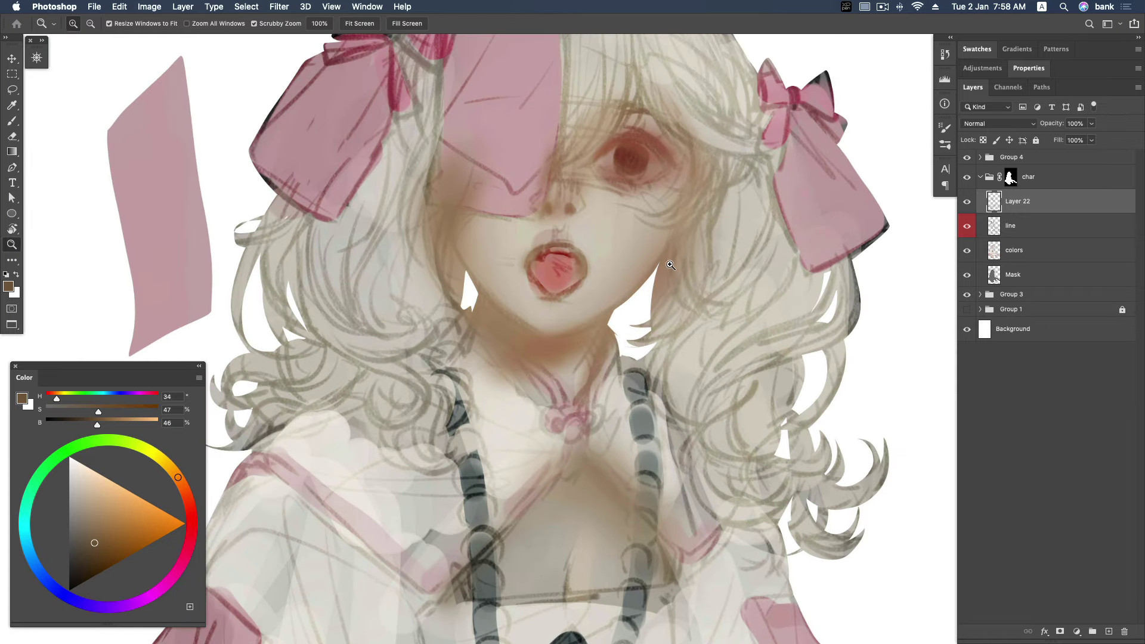
Mix a deep saturated red and paint it across the upper mouth with a smaller brush.
{"action": "key", "text": "b"}
{"action": "left_click", "coordinate": [189, 504]}
{"action": "left_click", "coordinate": [99, 550]}
{"action": "left_click_drag", "start_coordinate": [100, 550], "coordinate": [98, 553]}
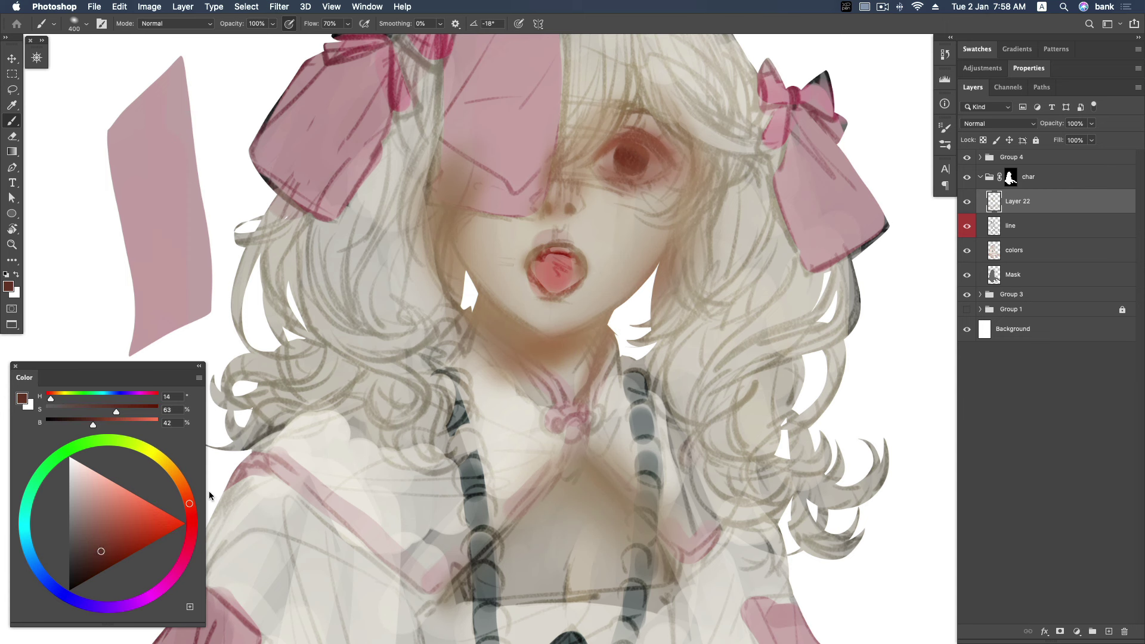
{"action": "left_click", "coordinate": [191, 510]}
{"action": "left_click", "coordinate": [106, 551]}
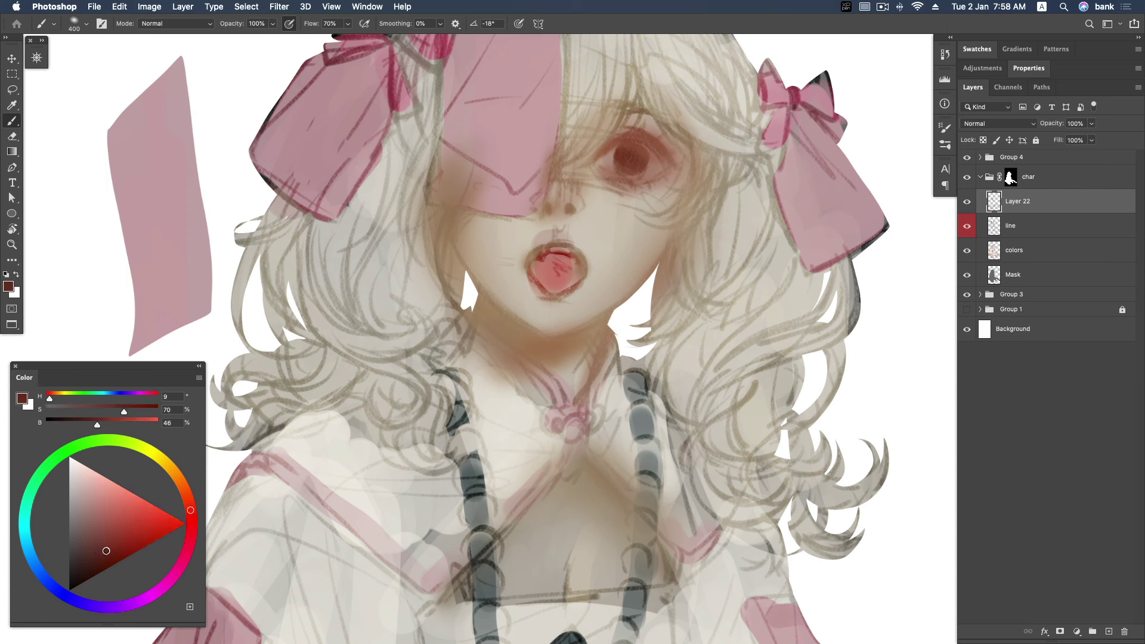
{"action": "key", "text": "bracketleft"}
{"action": "key", "text": "bracketleft"}
{"action": "key", "text": "bracketleft"}
{"action": "key", "text": "bracketleft"}
{"action": "key", "text": "bracketleft"}
{"action": "key", "text": "bracketleft"}
{"action": "left_click_drag", "start_coordinate": [545, 261], "coordinate": [569, 264]}
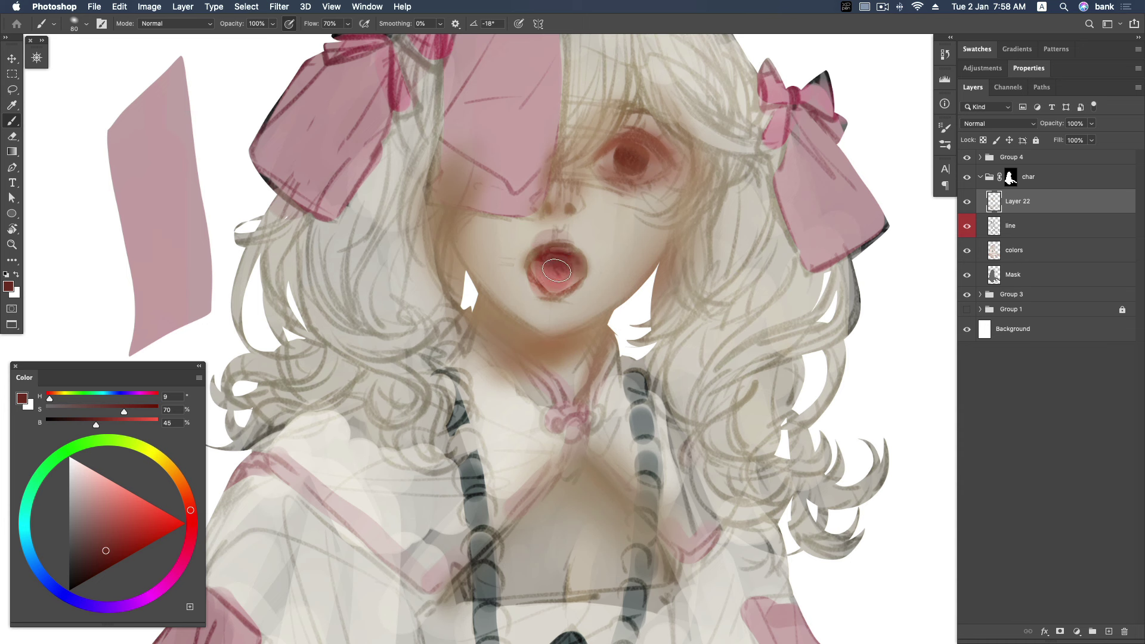
Pick a dark red for mouth shadows and rotate the brush angle to -119°.
{"action": "left_click", "coordinate": [558, 278], "text": "alt"}
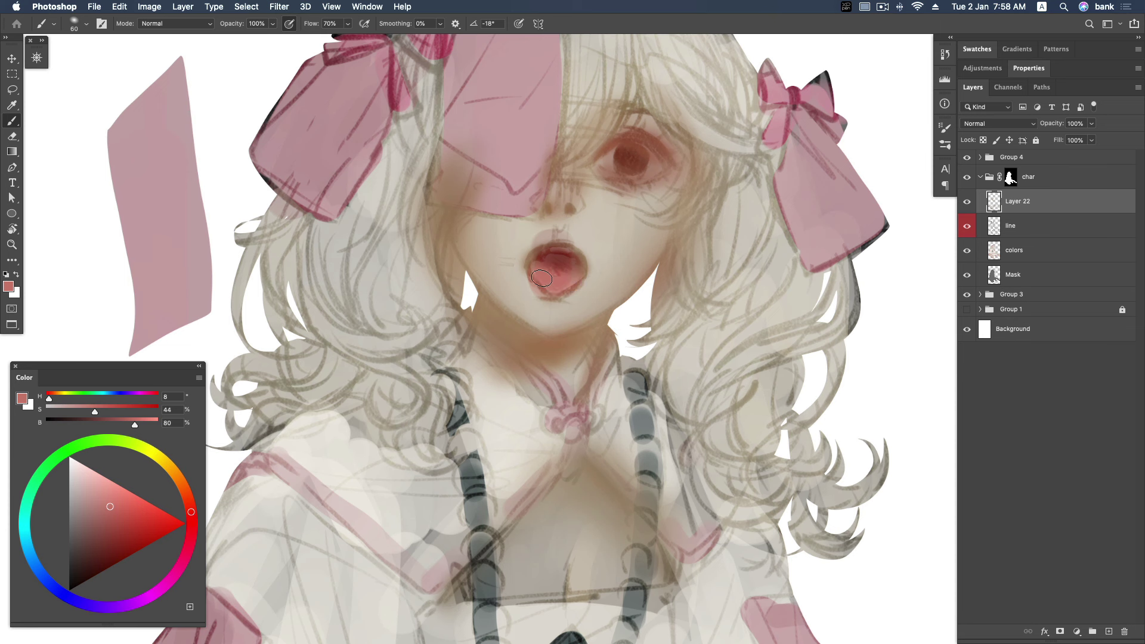
{"action": "left_click_drag", "start_coordinate": [146, 518], "coordinate": [114, 517]}
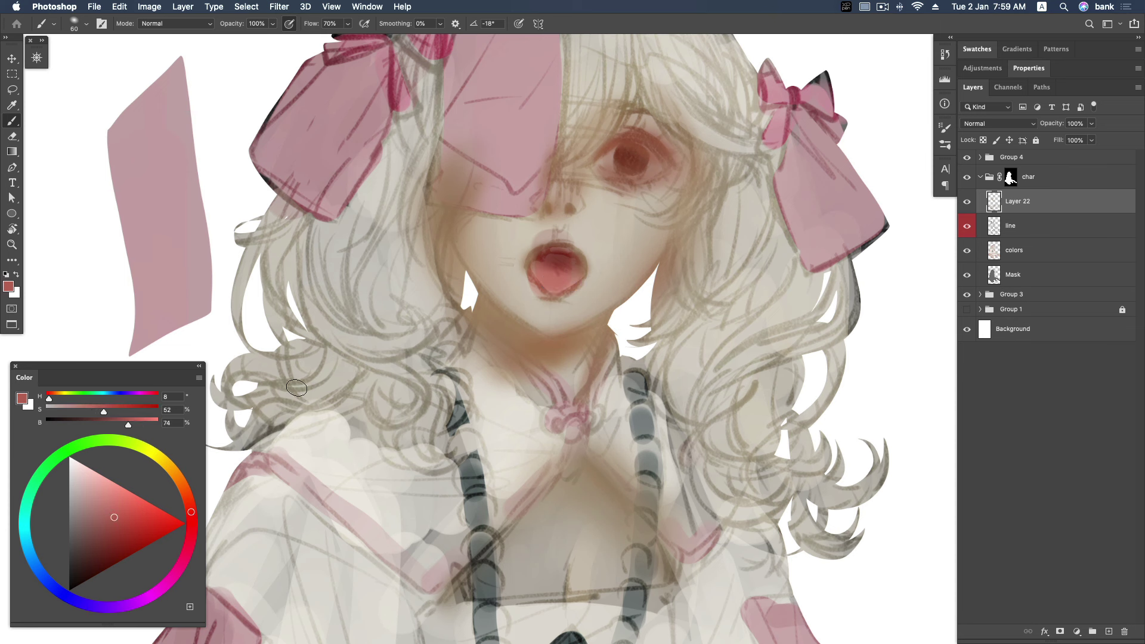
{"action": "left_click", "coordinate": [552, 266], "text": "alt"}
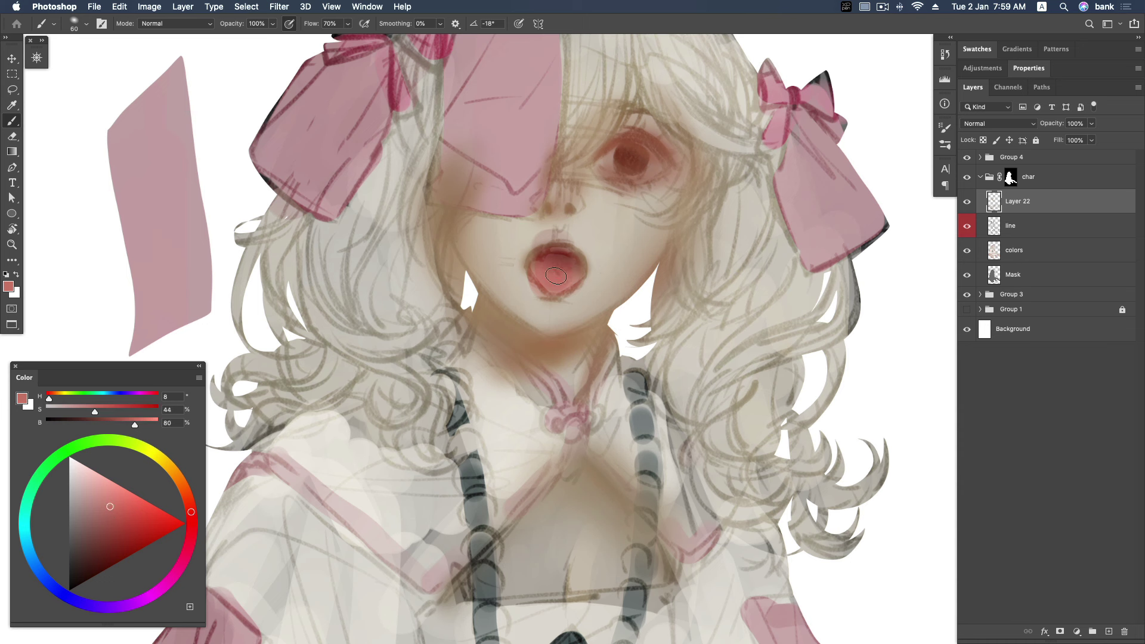
{"action": "left_click_drag", "start_coordinate": [97, 540], "coordinate": [94, 555]}
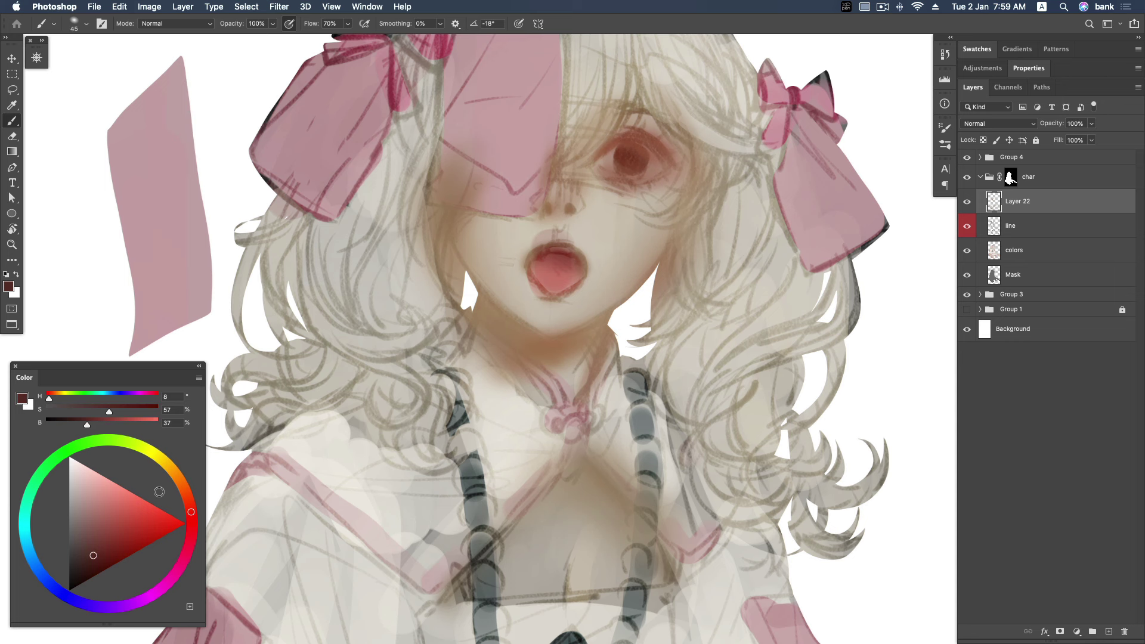
{"action": "right_click", "coordinate": [555, 250]}
{"action": "left_click_drag", "start_coordinate": [603, 268], "coordinate": [577, 276]}
Repaint the visible iris in lighter tones and switch to a muted blue-grey.
{"action": "left_click_drag", "start_coordinate": [93, 555], "coordinate": [86, 525]}
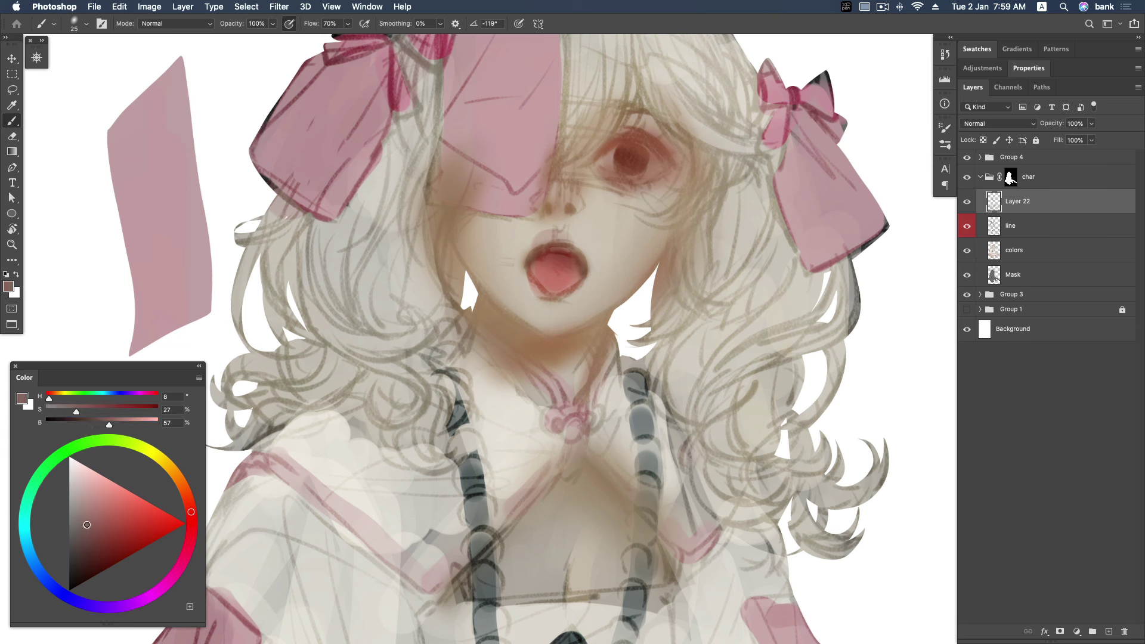
{"action": "mouse_move", "coordinate": [611, 157]}
{"action": "left_mouse_down"}
{"action": "mouse_move", "coordinate": [626, 166]}
{"action": "mouse_move", "coordinate": [620, 157]}
{"action": "left_mouse_up"}
{"action": "left_click", "coordinate": [614, 153], "text": "alt"}
{"action": "left_click", "coordinate": [86, 511]}
{"action": "left_click_drag", "start_coordinate": [609, 152], "coordinate": [638, 173]}
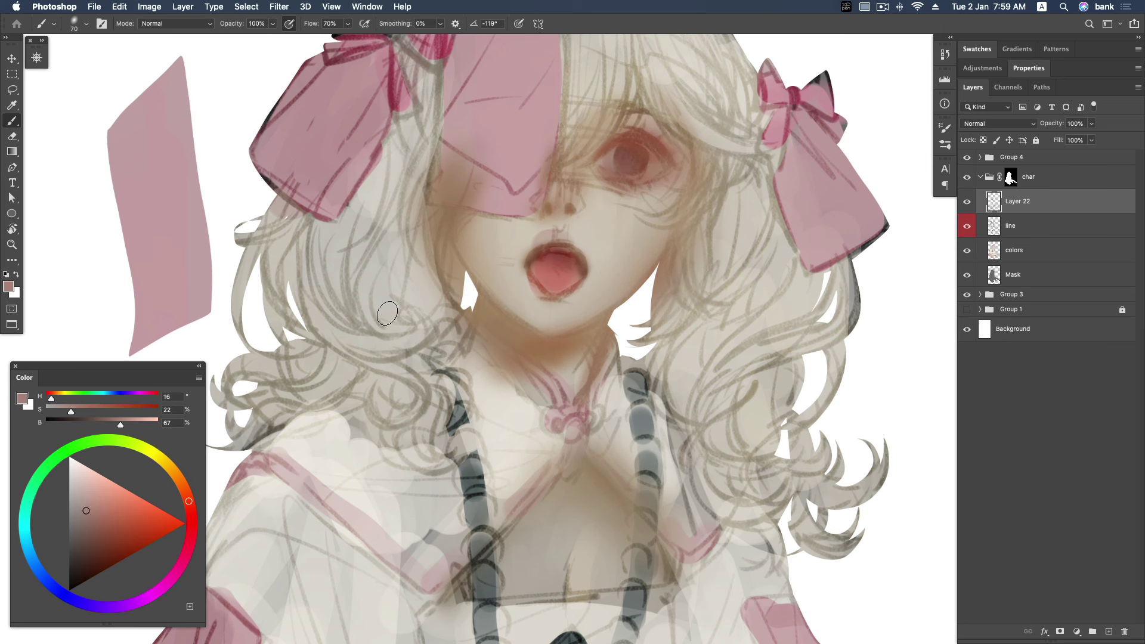
{"action": "left_click", "coordinate": [28, 550]}
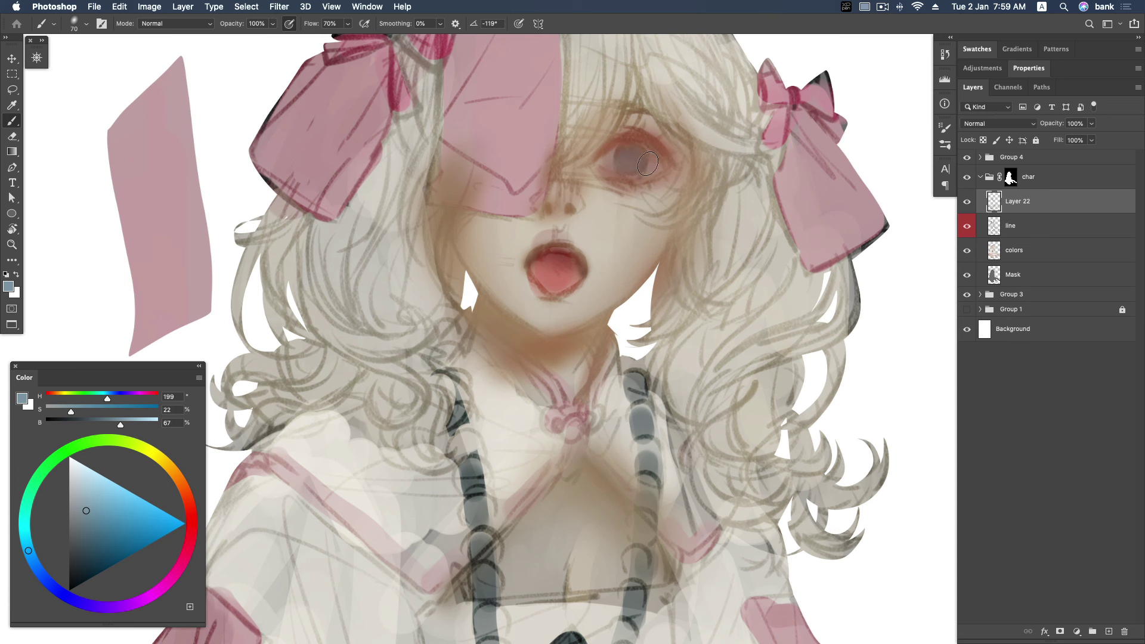
Sample the lips' muted red and cover the light patch on the mouth's upper rim.
{"action": "left_click", "coordinate": [538, 227], "text": "alt"}
{"action": "left_click", "coordinate": [580, 234], "text": "alt"}
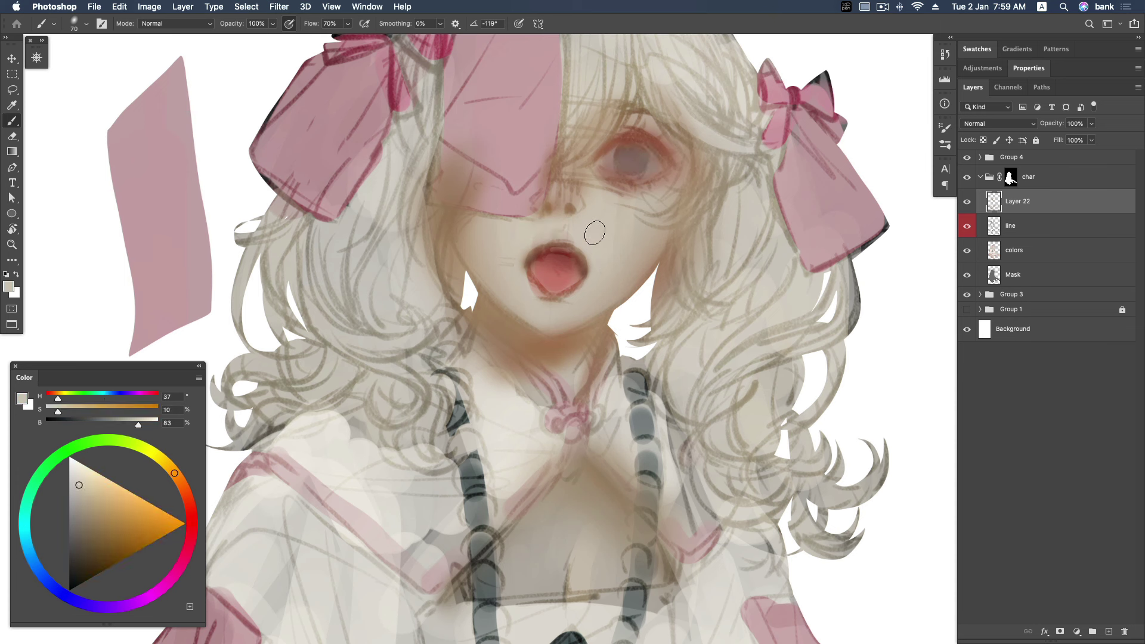
{"action": "left_click", "coordinate": [546, 257], "text": "alt"}
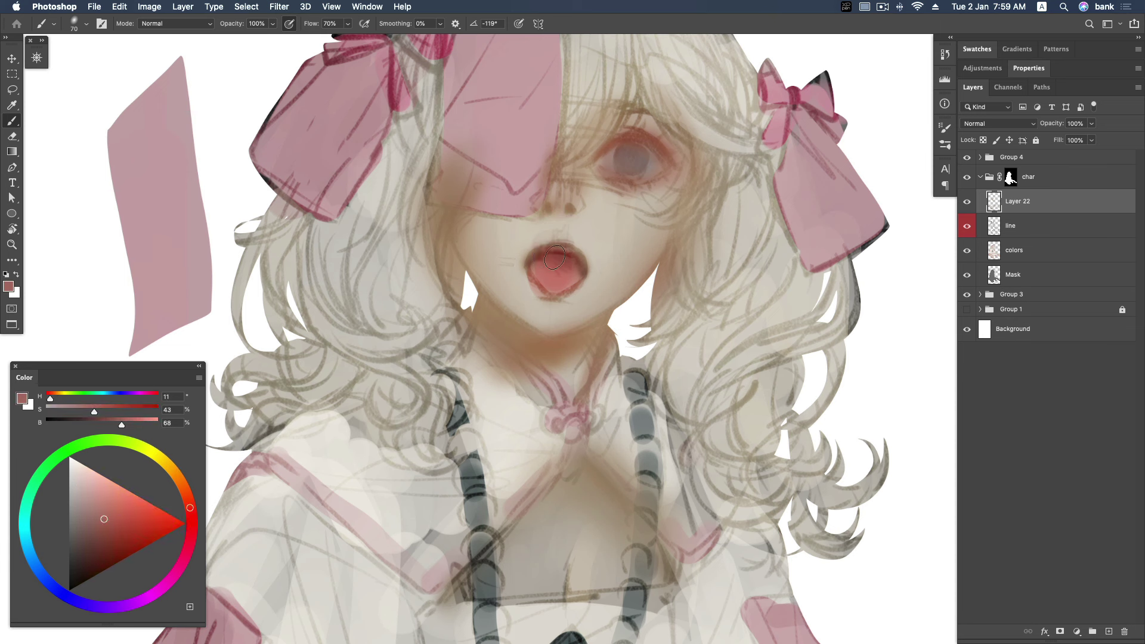
{"action": "mouse_move", "coordinate": [540, 253]}
{"action": "left_mouse_down"}
{"action": "mouse_move", "coordinate": [572, 247]}
{"action": "mouse_move", "coordinate": [548, 289]}
{"action": "left_mouse_up"}
{"action": "key", "text": "bracketleft"}
Pick a brighter red, rotate the brush tip to 176°, and shade under the lower lip.
{"action": "left_click", "coordinate": [115, 520]}
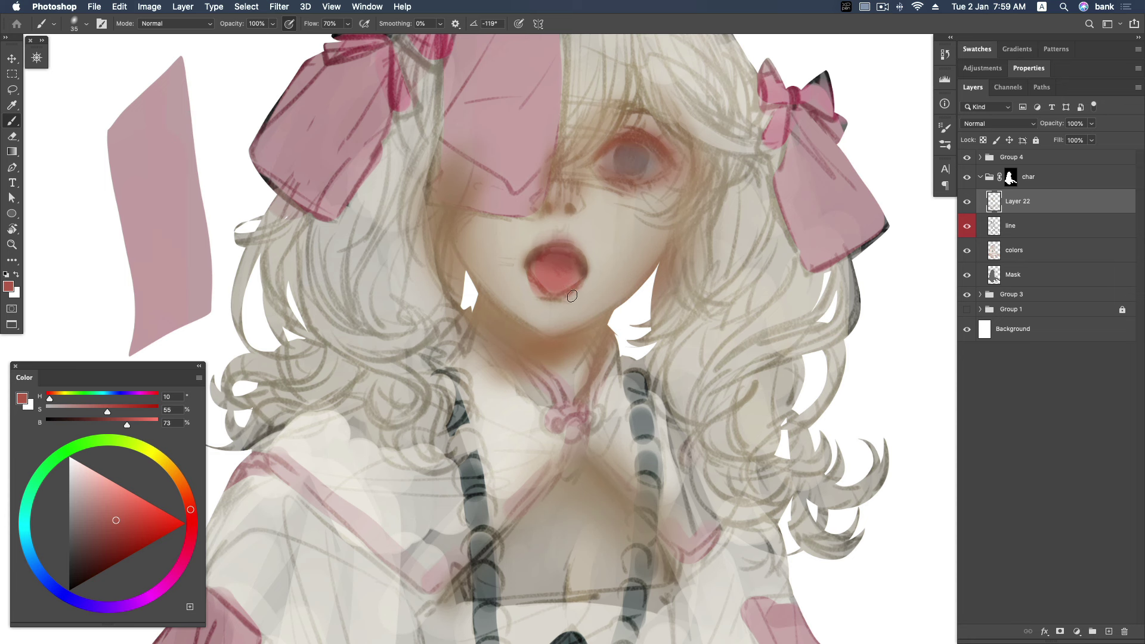
{"action": "right_click", "coordinate": [570, 300]}
{"action": "left_click_drag", "start_coordinate": [608, 272], "coordinate": [598, 257]}
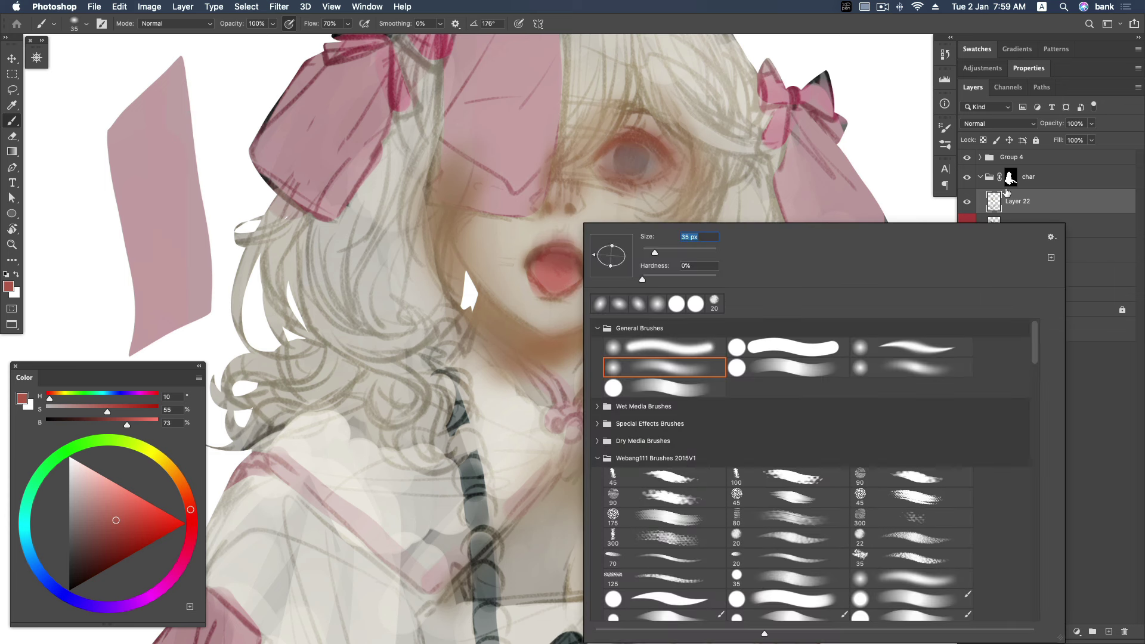
{"action": "left_click", "coordinate": [981, 204]}
{"action": "left_click_drag", "start_coordinate": [546, 303], "coordinate": [562, 304]}
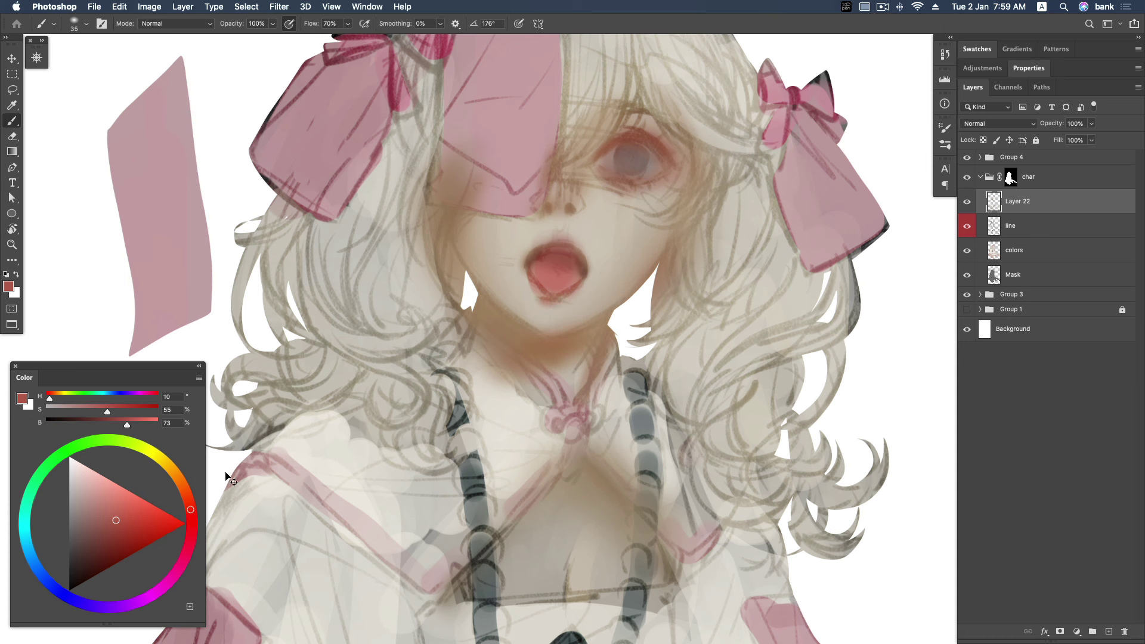
Mix a darker warm brown, rotate the brush tip to 156° then 58°, and zoom out.
{"action": "left_click_drag", "start_coordinate": [190, 507], "coordinate": [175, 483]}
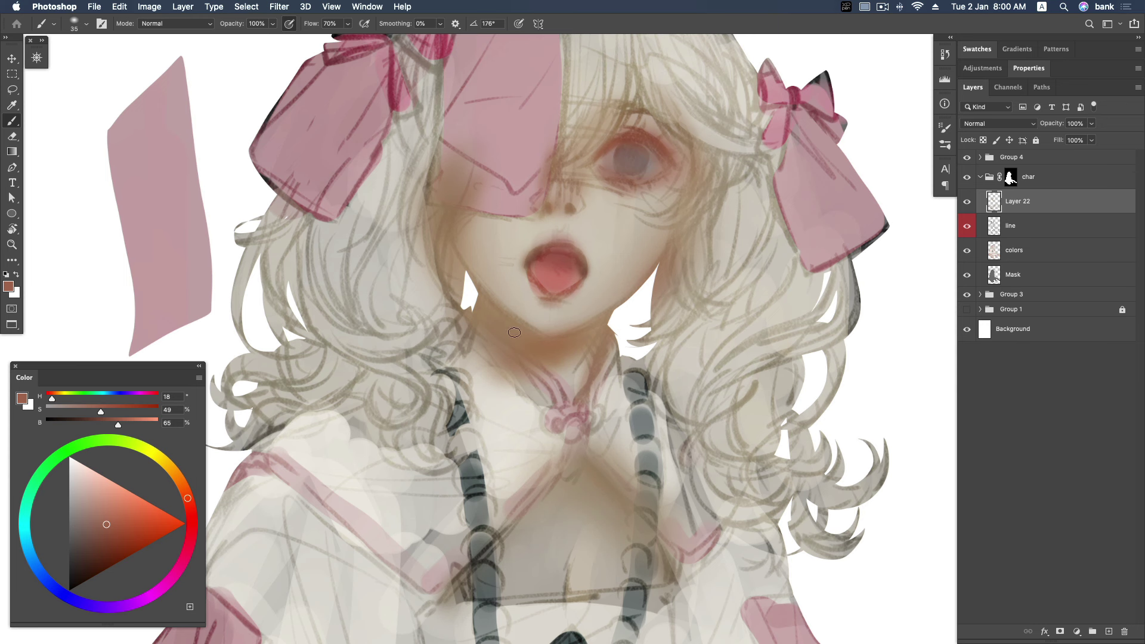
{"action": "left_click_drag", "start_coordinate": [108, 526], "coordinate": [110, 534]}
{"action": "right_click", "coordinate": [557, 204]}
{"action": "left_click_drag", "start_coordinate": [578, 238], "coordinate": [574, 229]}
{"action": "key", "text": "Return"}
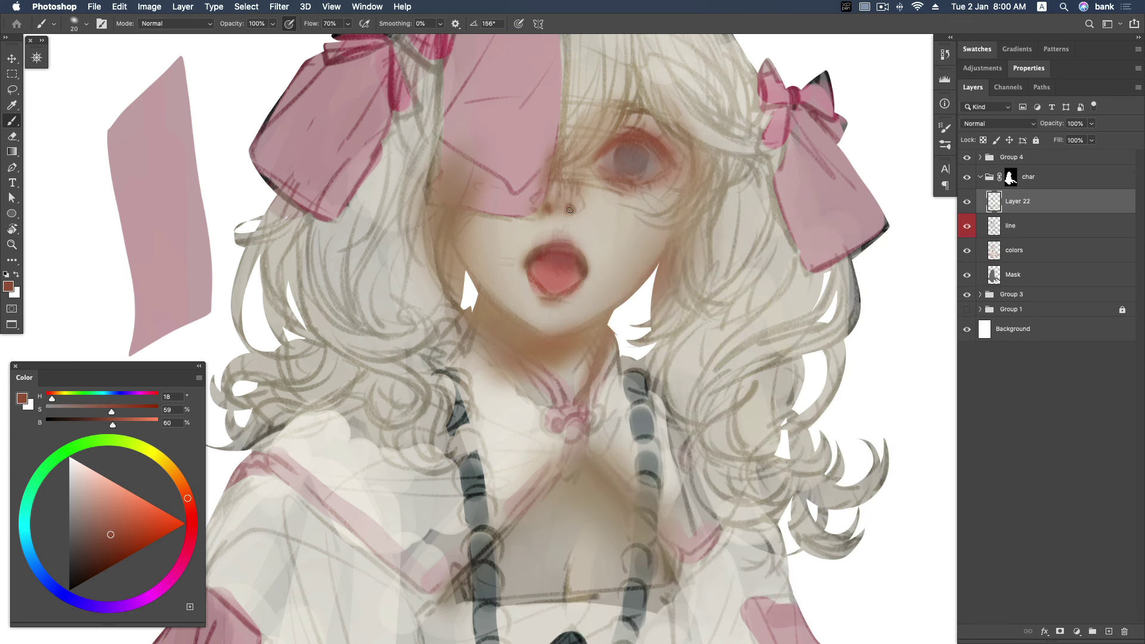
{"action": "right_click", "coordinate": [572, 199]}
{"action": "left_click_drag", "start_coordinate": [591, 223], "coordinate": [616, 215]}
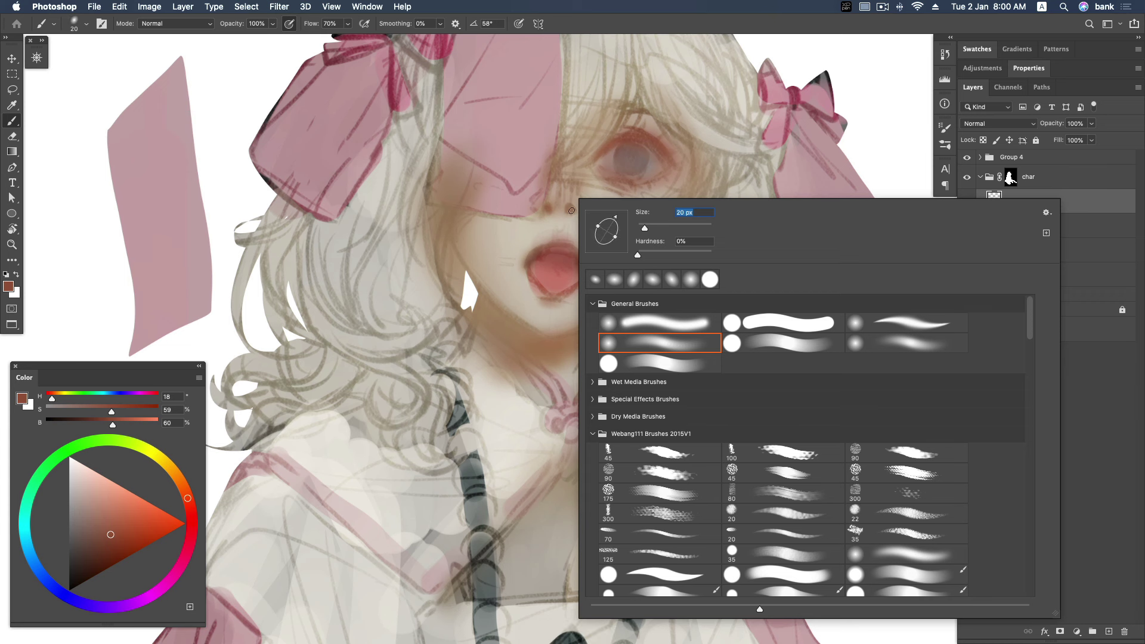
{"action": "key", "text": "Return"}
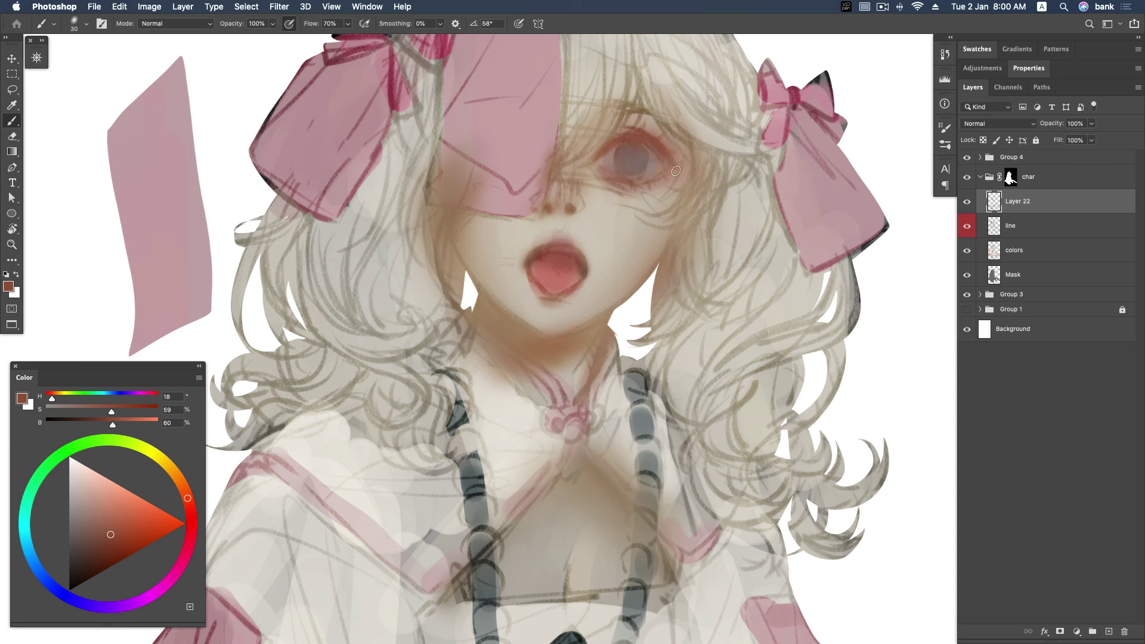
{"action": "left_click_drag", "start_coordinate": [109, 536], "coordinate": [102, 550]}
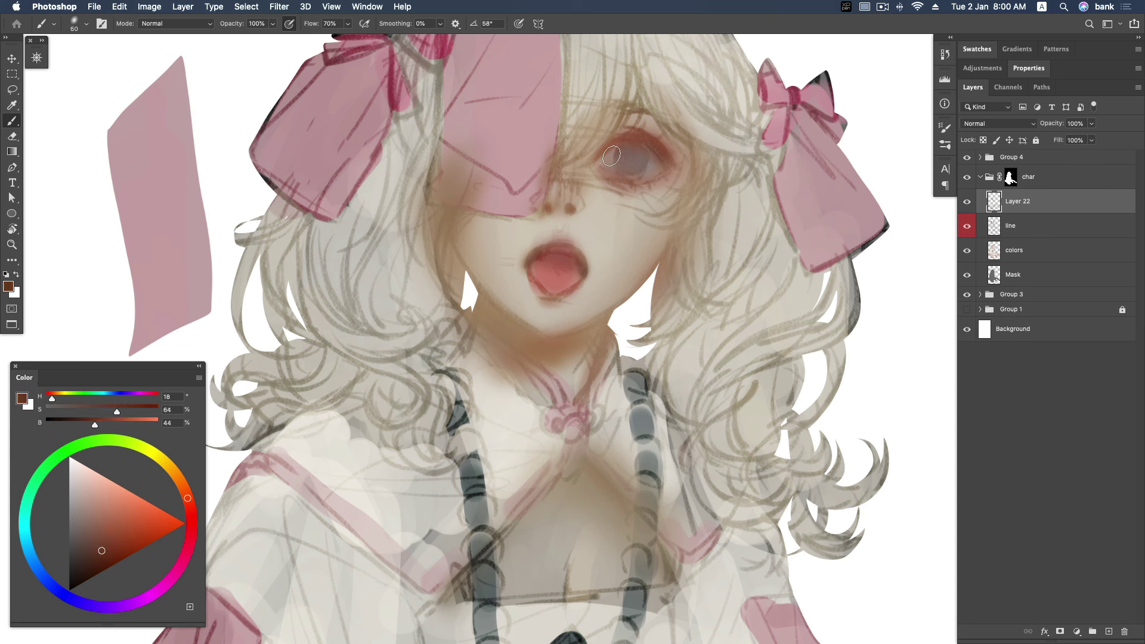
{"action": "key", "text": "z"}
{"action": "left_click", "coordinate": [783, 311], "text": "alt"}
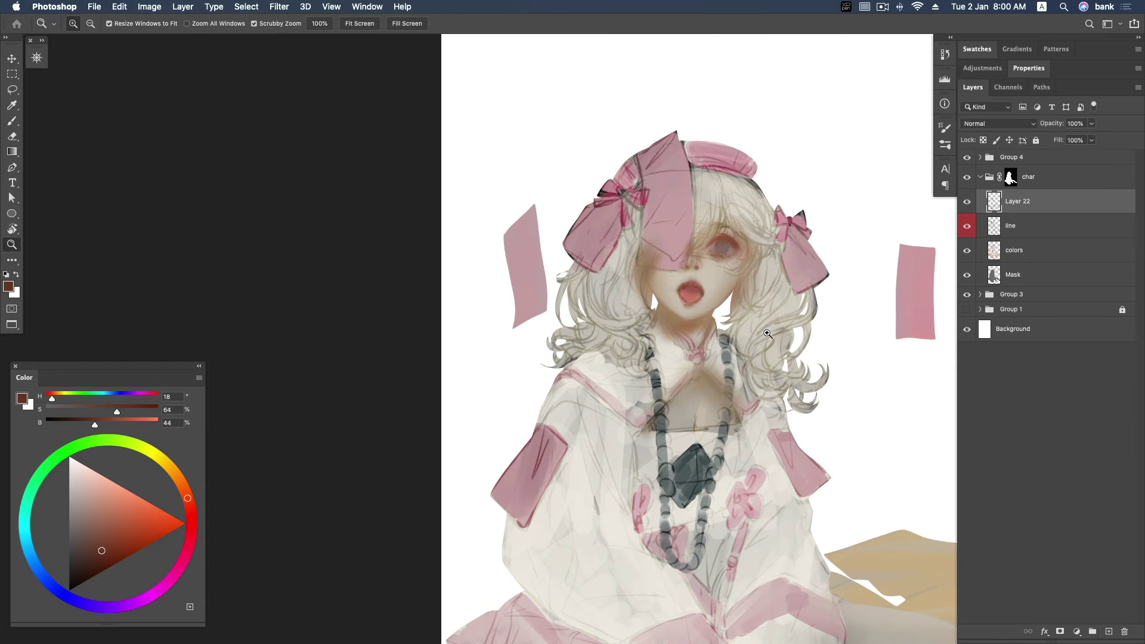
Paint soft reddish blush on the right cheek with a 200 brush, softened with paler pink.
{"action": "left_click", "coordinate": [739, 239]}
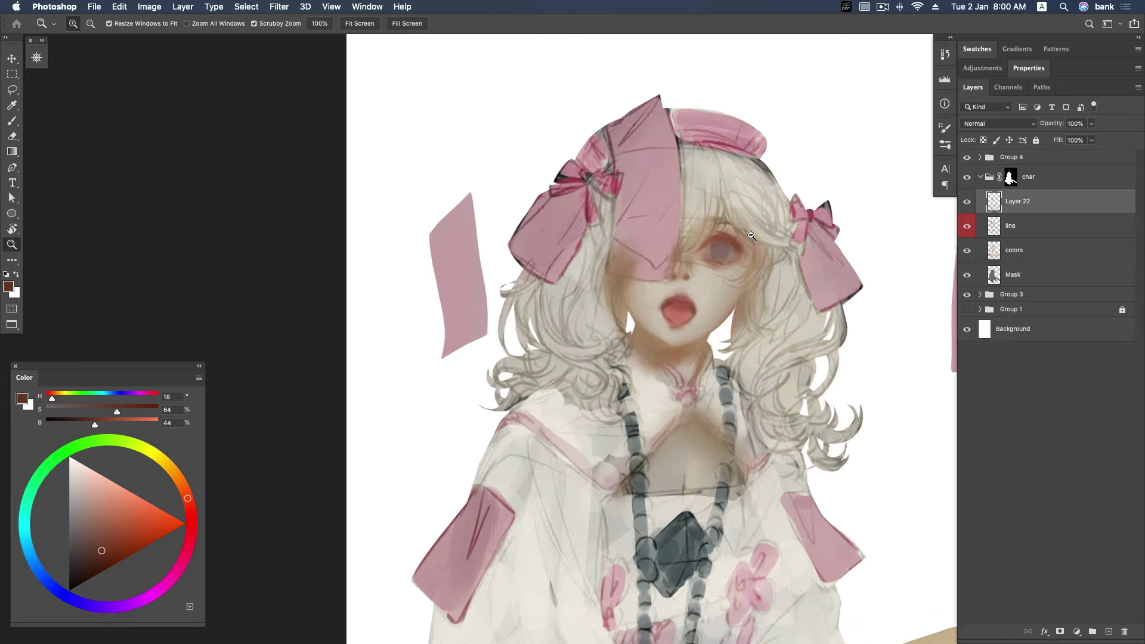
{"action": "left_click", "coordinate": [190, 511]}
{"action": "left_click", "coordinate": [109, 538]}
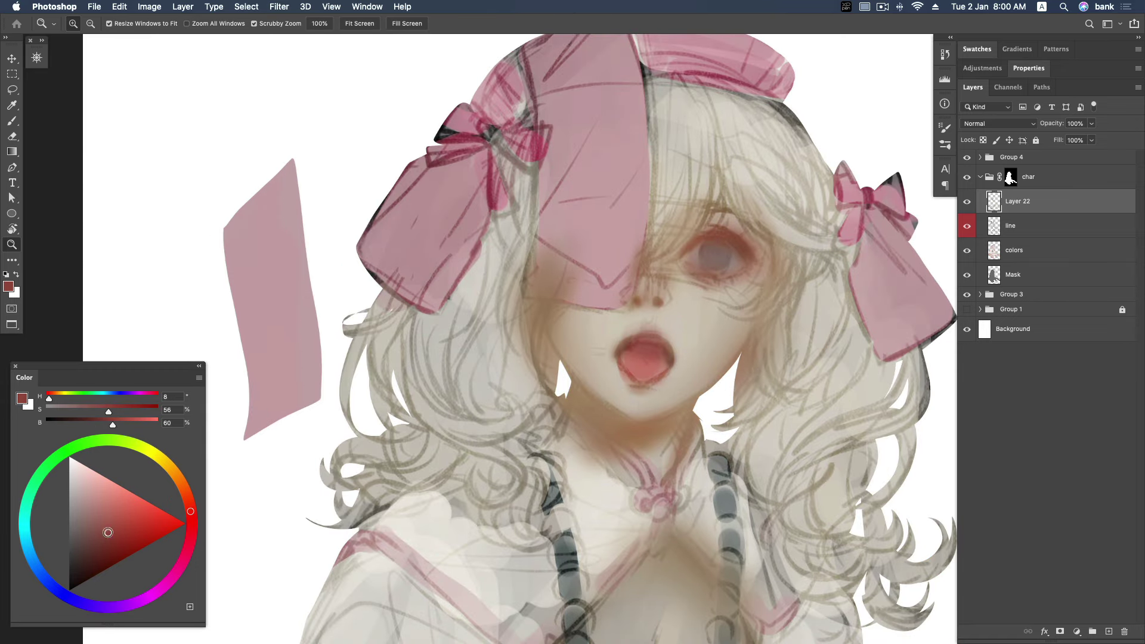
{"action": "left_click", "coordinate": [110, 526]}
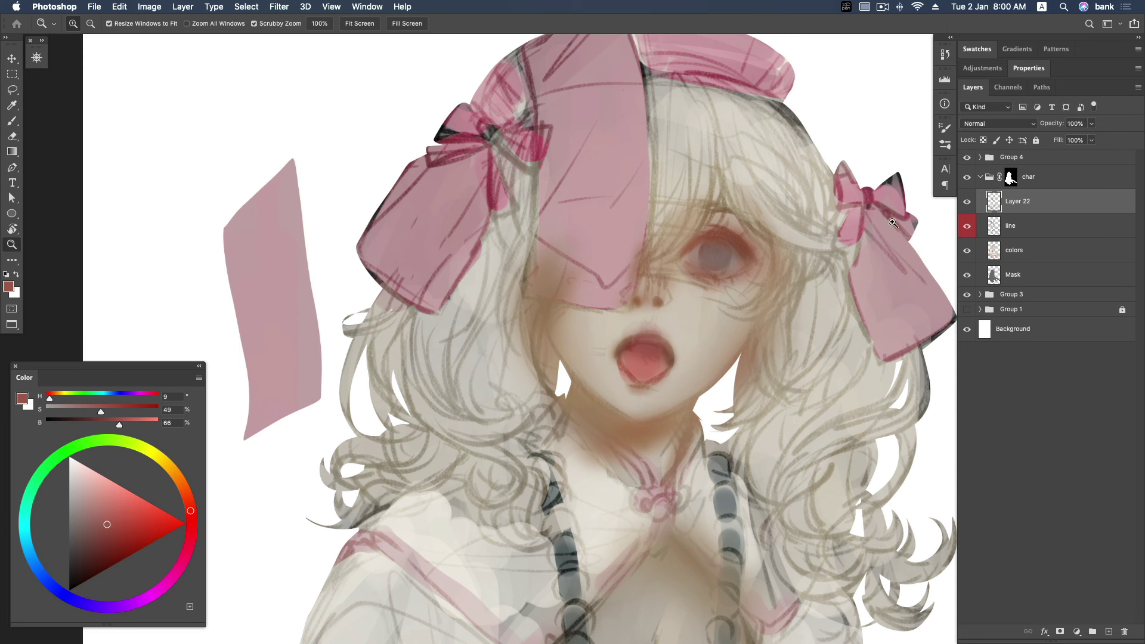
{"action": "key", "text": "b"}
{"action": "key", "text": "bracketright"}
{"action": "key", "text": "bracketright"}
{"action": "key", "text": "bracketright"}
{"action": "key", "text": "bracketright"}
{"action": "key", "text": "bracketright"}
{"action": "key", "text": "bracketright"}
{"action": "key", "text": "bracketright"}
{"action": "left_click_drag", "start_coordinate": [783, 278], "coordinate": [748, 286]}
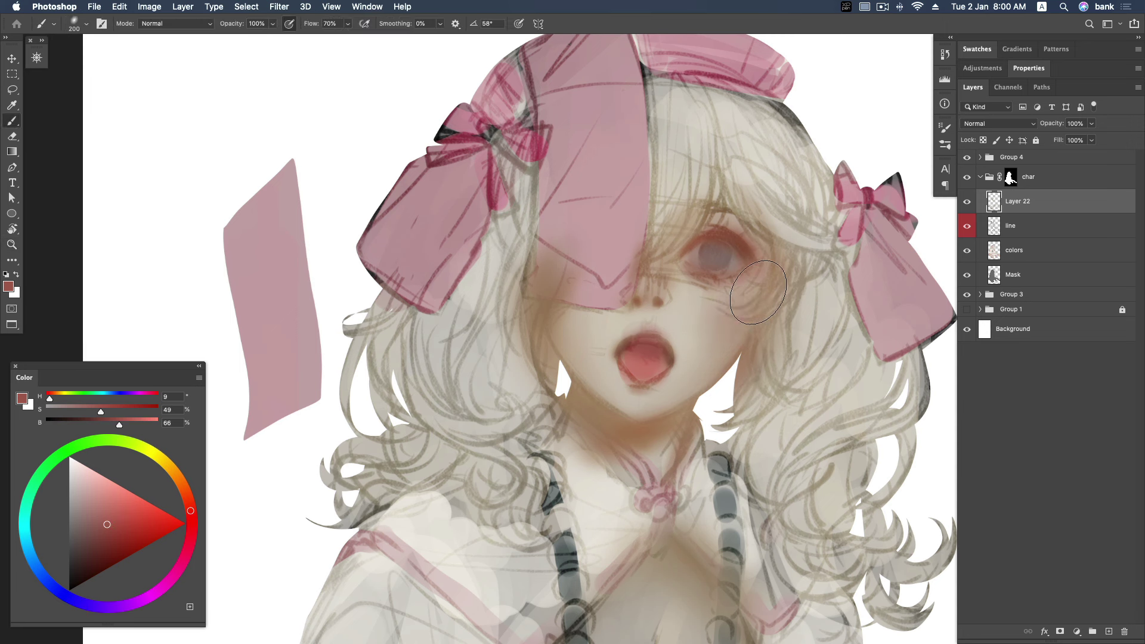
{"action": "left_click", "coordinate": [92, 511]}
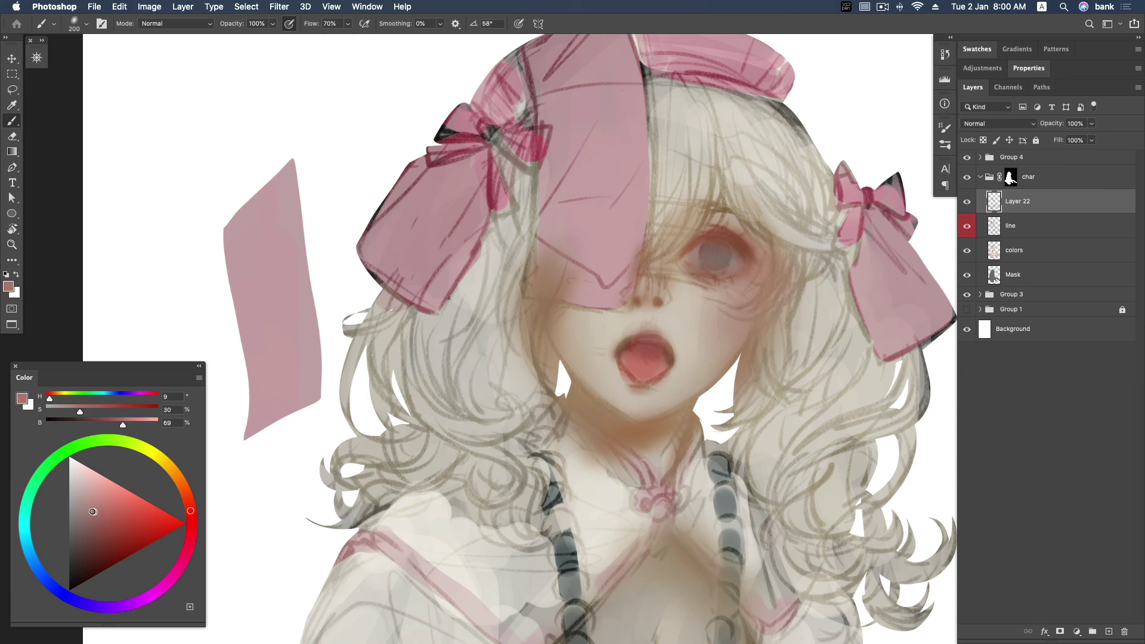
{"action": "left_click_drag", "start_coordinate": [740, 276], "coordinate": [743, 306]}
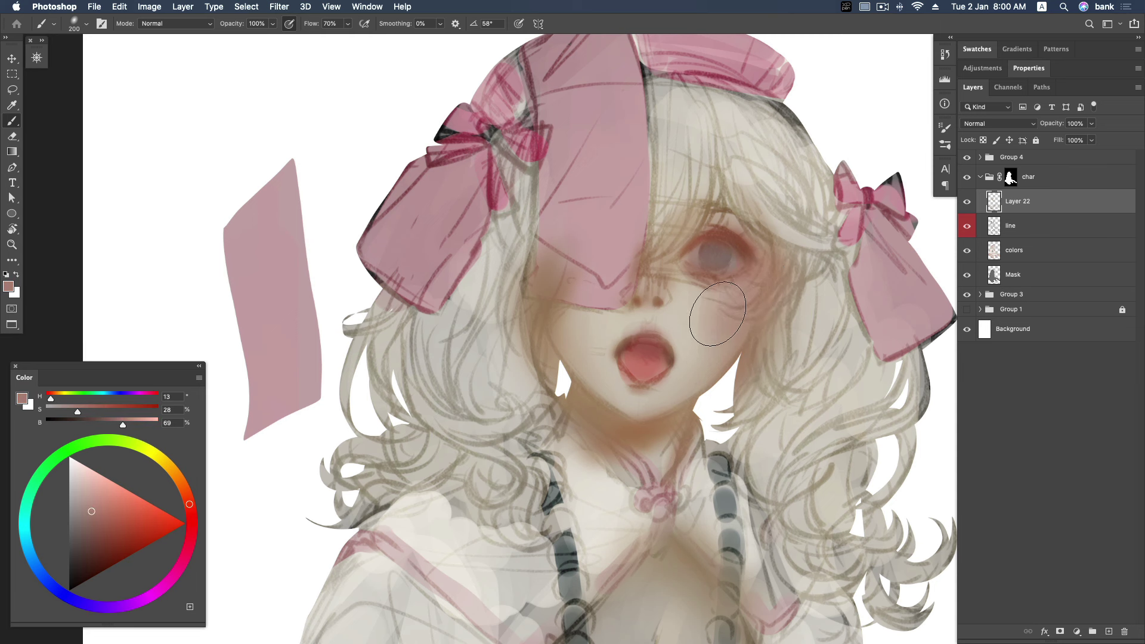
Add a faint warm tone to the left cheek and soften the shading under the chin in peach.
{"action": "left_click_drag", "start_coordinate": [555, 298], "coordinate": [597, 280]}
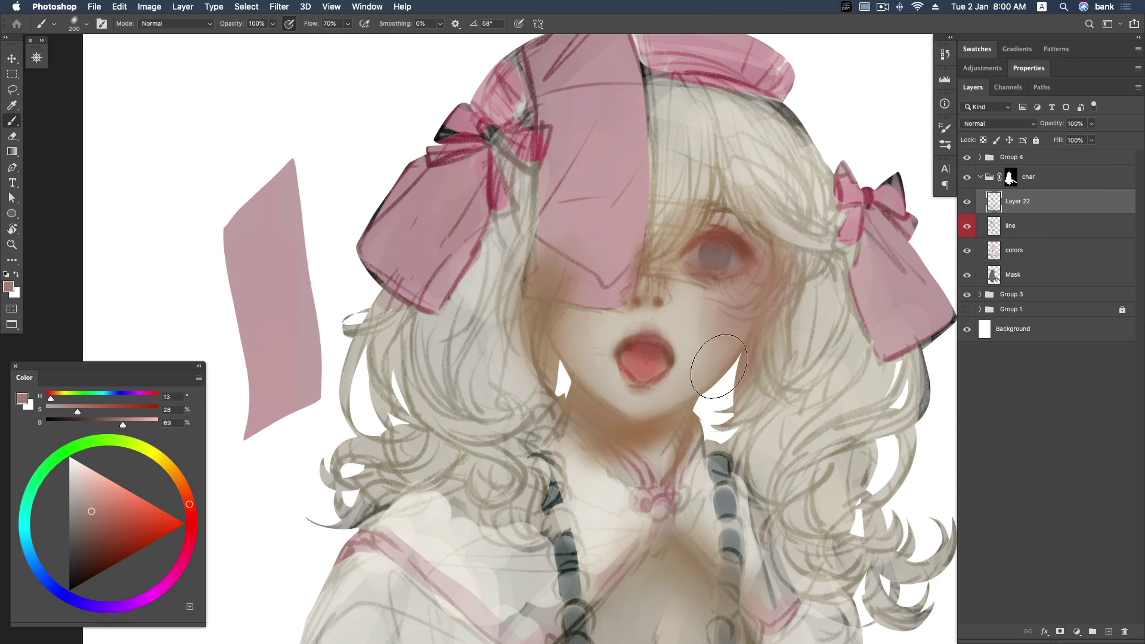
{"action": "left_click_drag", "start_coordinate": [192, 496], "coordinate": [184, 491]}
{"action": "left_click", "coordinate": [107, 515]}
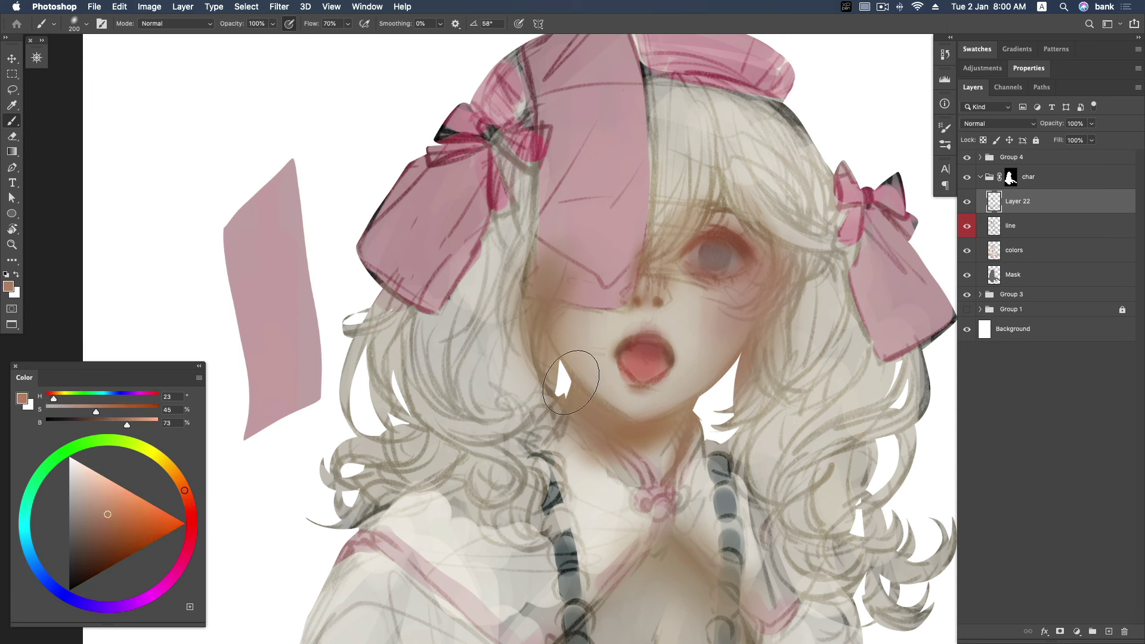
{"action": "left_click_drag", "start_coordinate": [689, 387], "coordinate": [614, 406]}
{"action": "left_click", "coordinate": [97, 509]}
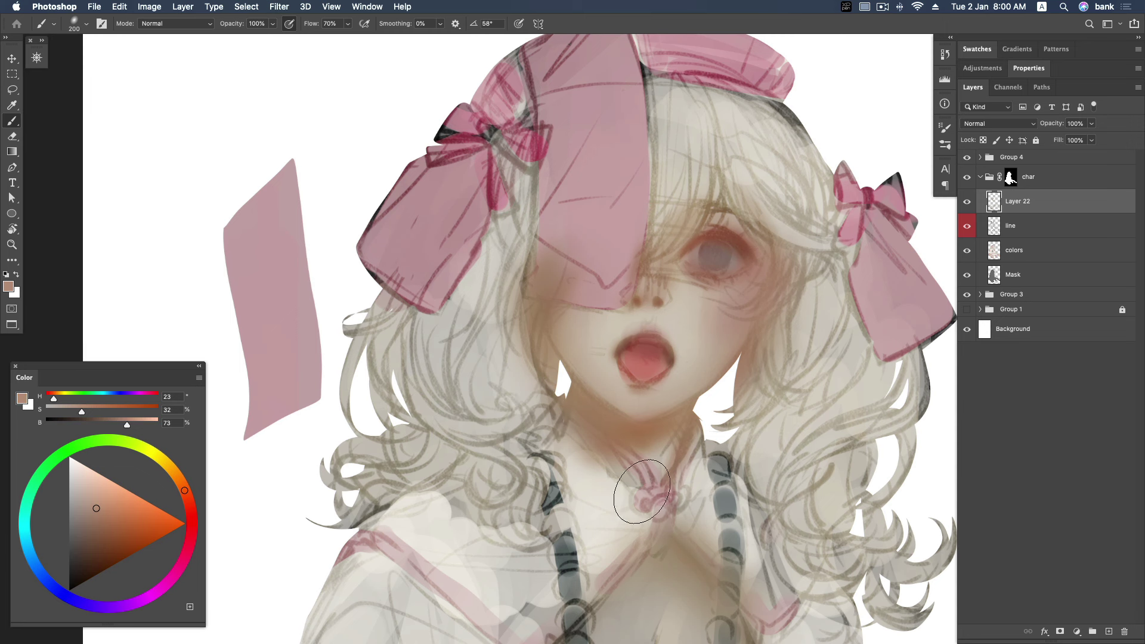
Centre the chest, sample pale beige chest tones with a smaller brush, and zoom out.
{"action": "key", "text": "z"}
{"action": "left_click", "coordinate": [818, 311], "text": "alt"}
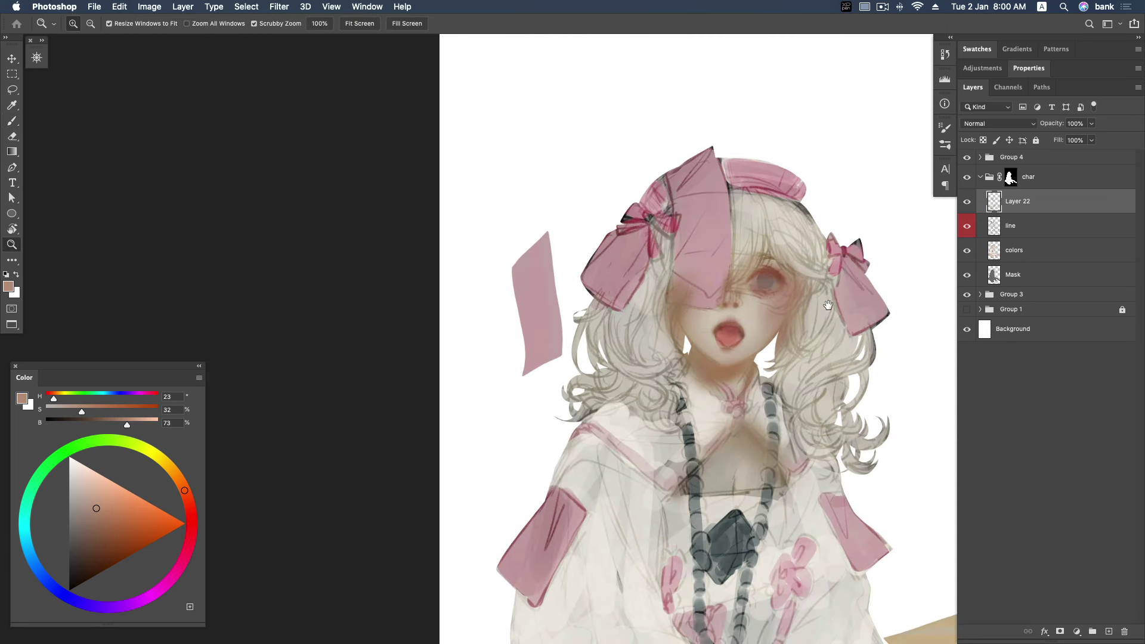
{"action": "left_click_drag", "start_coordinate": [830, 314], "coordinate": [787, 269]}
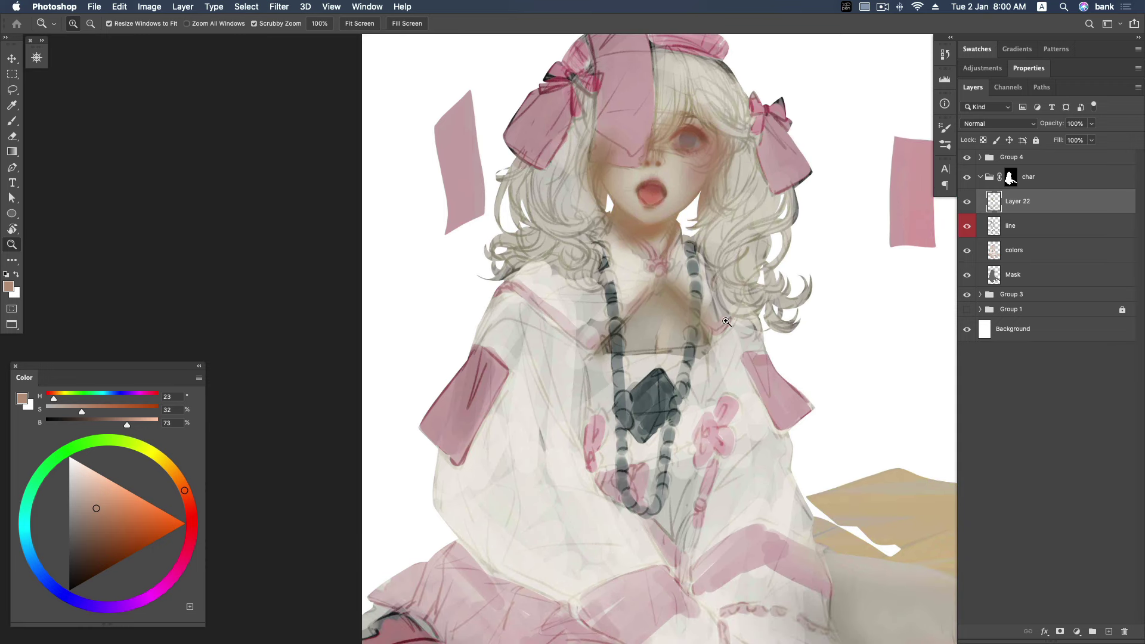
{"action": "key", "text": "b"}
{"action": "left_click", "coordinate": [692, 180], "text": "alt"}
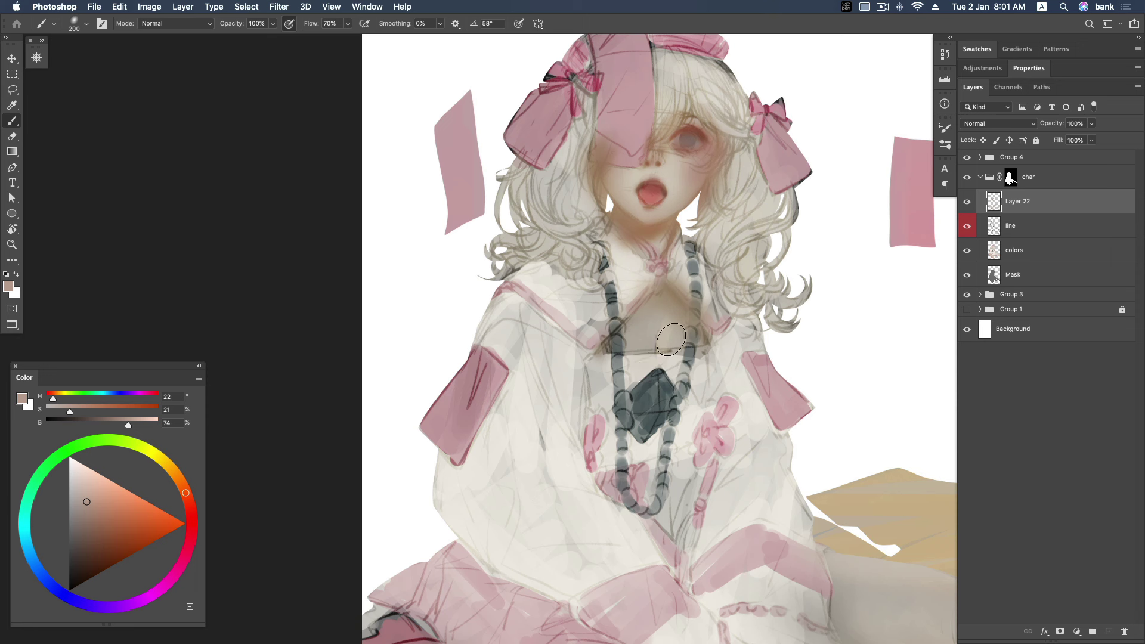
{"action": "key", "text": "bracketleft"}
{"action": "key", "text": "bracketleft"}
{"action": "key", "text": "bracketleft"}
{"action": "left_click", "coordinate": [664, 341], "text": "alt"}
{"action": "left_click", "coordinate": [677, 328], "text": "alt"}
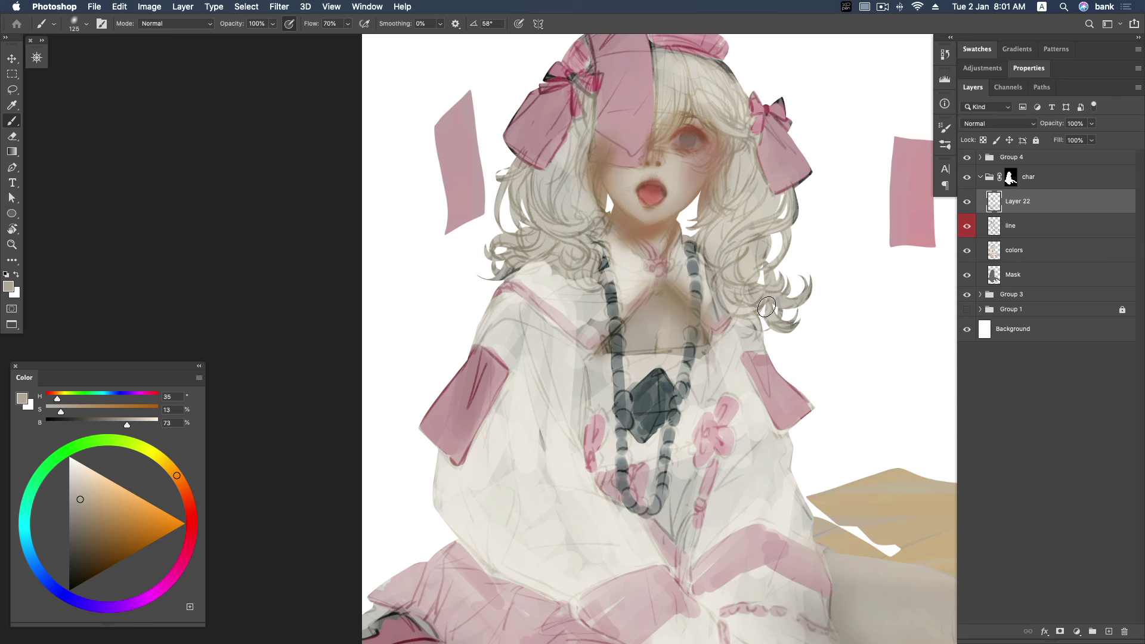
{"action": "key", "text": "z"}
{"action": "left_click_drag", "start_coordinate": [769, 305], "coordinate": [730, 284]}
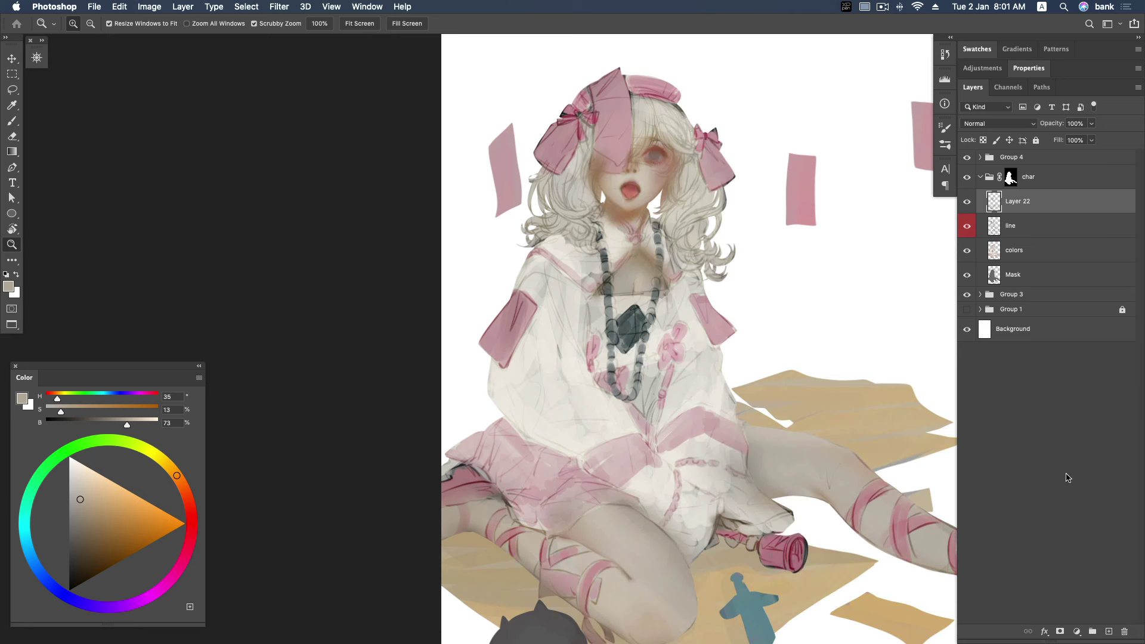
Add a new Layer 23 above Layer 22 and zoom in on the right hair and ribbon.
{"action": "left_click", "coordinate": [1111, 631]}
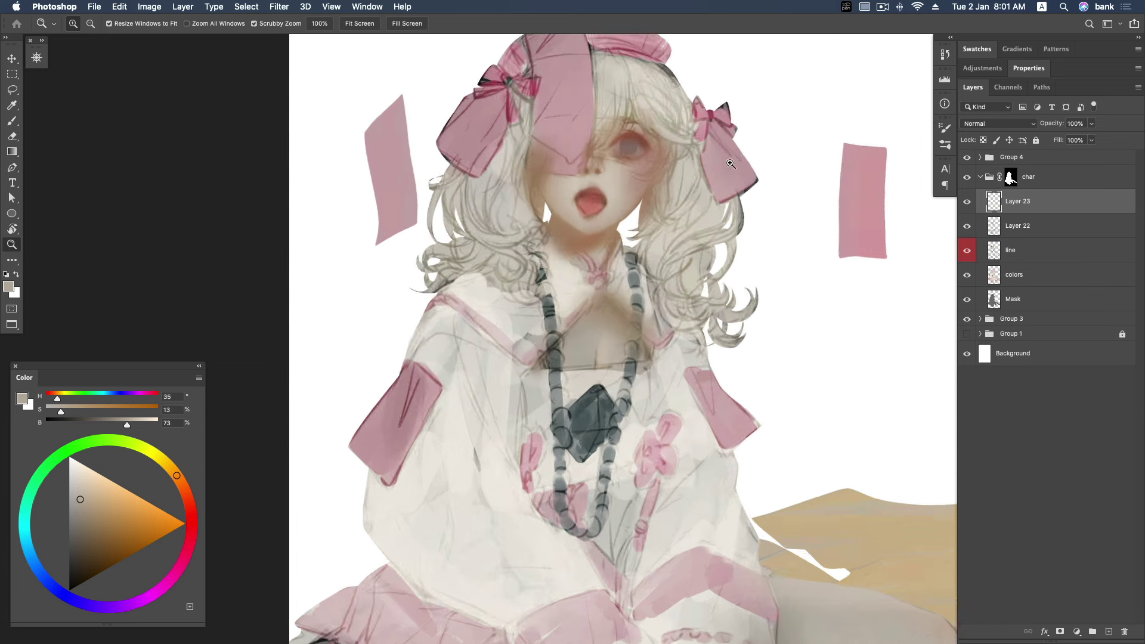
{"action": "left_click_drag", "start_coordinate": [690, 172], "coordinate": [742, 157]}
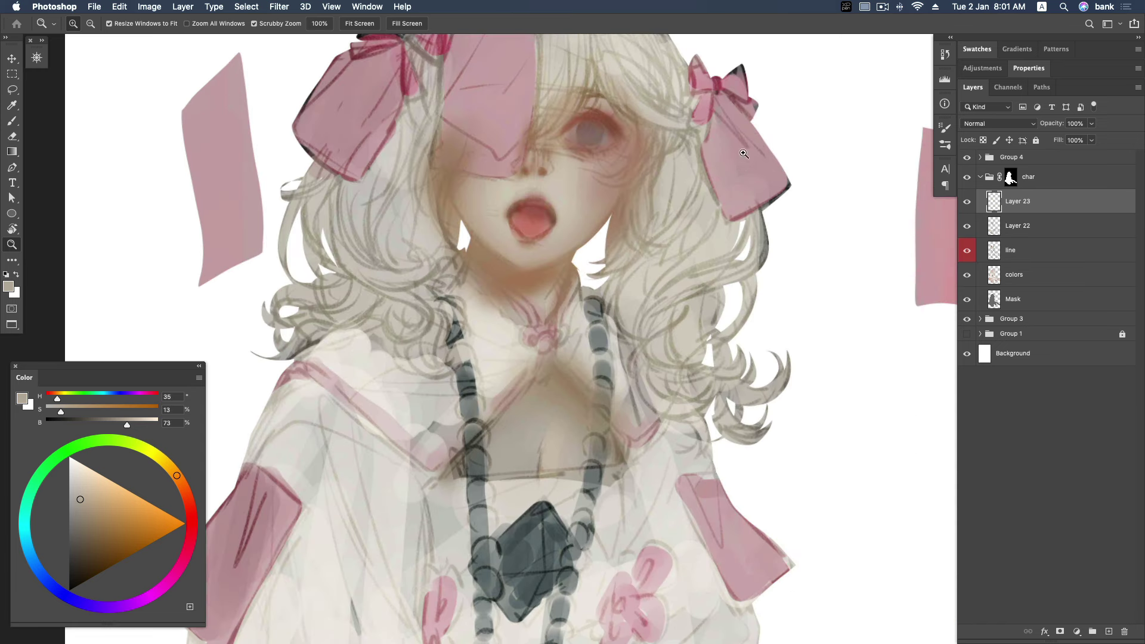
{"action": "key", "text": "l"}
{"action": "scroll", "coordinate": [656, 159], "scroll_direction": "up", "scroll_amount": 2}
{"action": "scroll", "coordinate": [602, 158], "scroll_direction": "up", "scroll_amount": 1}
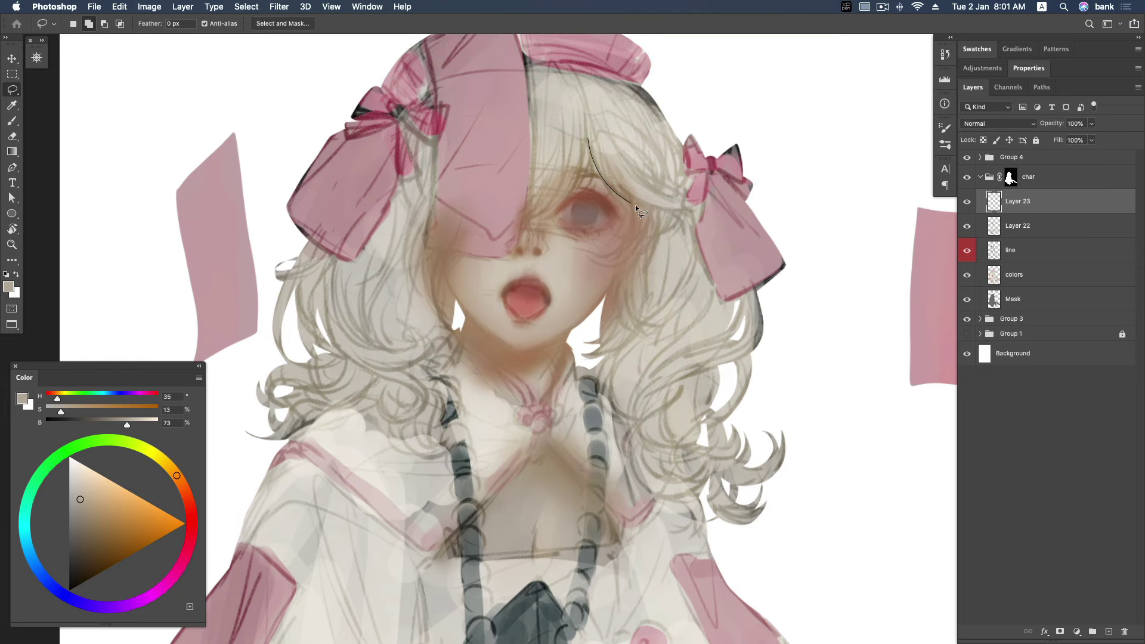
Lasso the hair beside the right eye, cheek edge, ribbon, head top and lower-right curls.
{"action": "left_click_drag", "start_coordinate": [568, 74], "coordinate": [566, 76]}
{"action": "left_click_drag", "start_coordinate": [601, 258], "coordinate": [662, 219]}
{"action": "left_click_drag", "start_coordinate": [638, 261], "coordinate": [620, 266]}
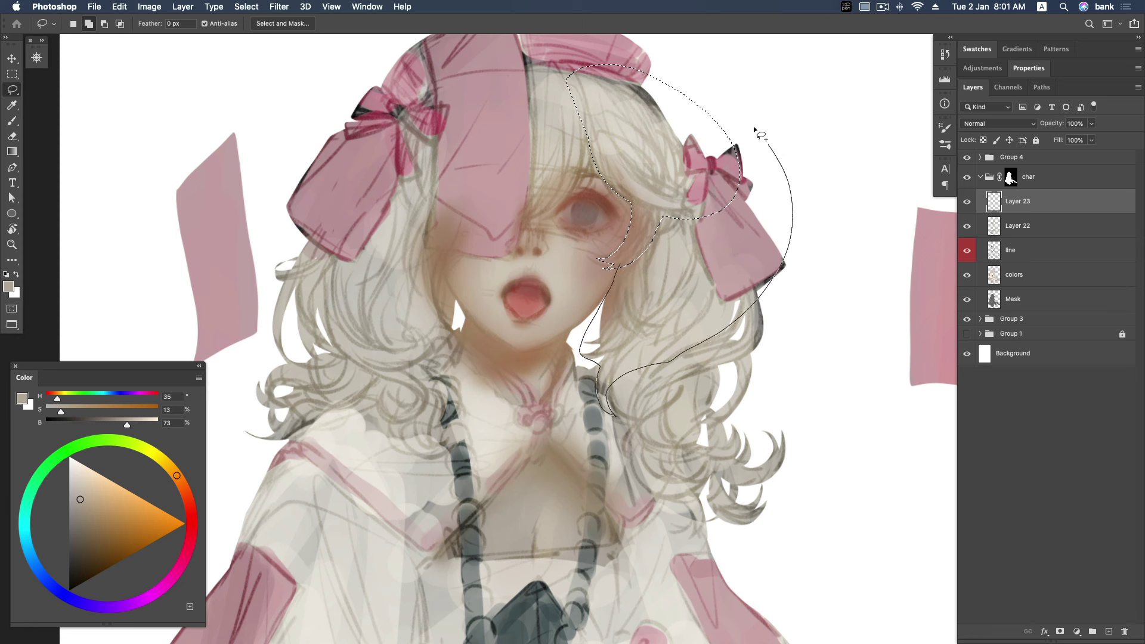
{"action": "left_click_drag", "start_coordinate": [699, 345], "coordinate": [564, 70]}
{"action": "left_click_drag", "start_coordinate": [625, 406], "coordinate": [789, 234]}
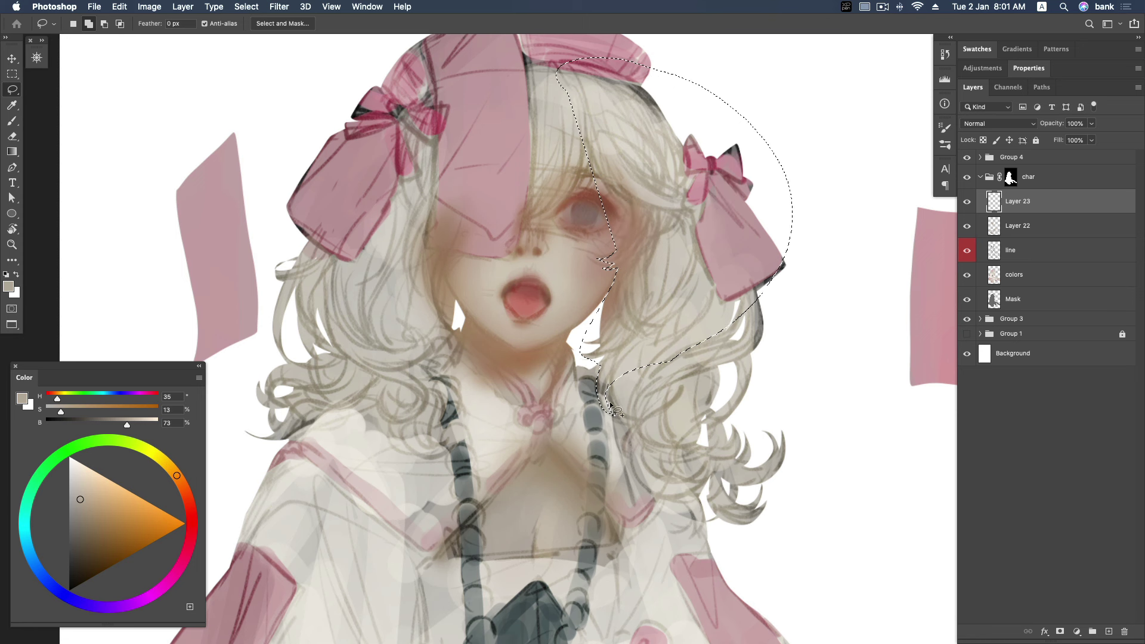
{"action": "left_click_drag", "start_coordinate": [635, 423], "coordinate": [775, 438]}
{"action": "left_click_drag", "start_coordinate": [636, 425], "coordinate": [632, 459]}
{"action": "mouse_move", "coordinate": [680, 397]}
{"action": "left_mouse_down"}
{"action": "mouse_move", "coordinate": [704, 486]}
{"action": "mouse_move", "coordinate": [647, 453]}
{"action": "mouse_move", "coordinate": [707, 397]}
{"action": "mouse_move", "coordinate": [704, 406]}
{"action": "left_mouse_up"}
{"action": "left_click_drag", "start_coordinate": [696, 487], "coordinate": [753, 122]}
{"action": "mouse_move", "coordinate": [683, 500]}
{"action": "left_mouse_down"}
{"action": "mouse_move", "coordinate": [695, 518]}
{"action": "mouse_move", "coordinate": [632, 424]}
{"action": "left_mouse_up"}
{"action": "mouse_move", "coordinate": [632, 422]}
{"action": "left_mouse_down"}
{"action": "mouse_move", "coordinate": [590, 346]}
{"action": "mouse_move", "coordinate": [594, 371]}
{"action": "left_mouse_up"}
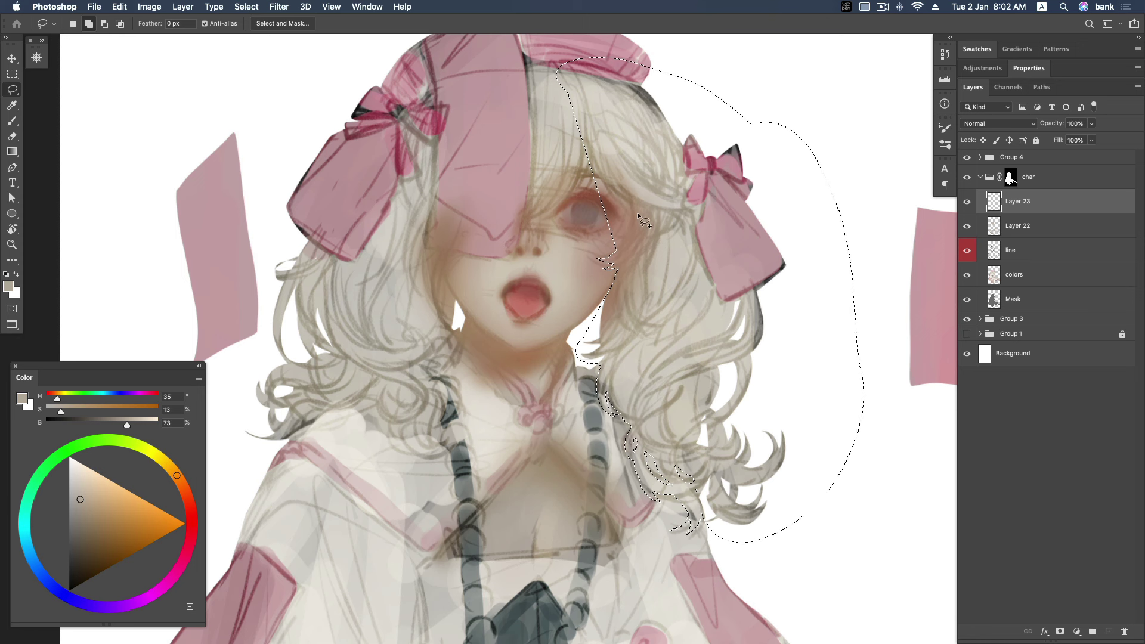
Trim the selection edge away from the eye with Alt-lasso strokes.
{"action": "key", "text": "alt"}
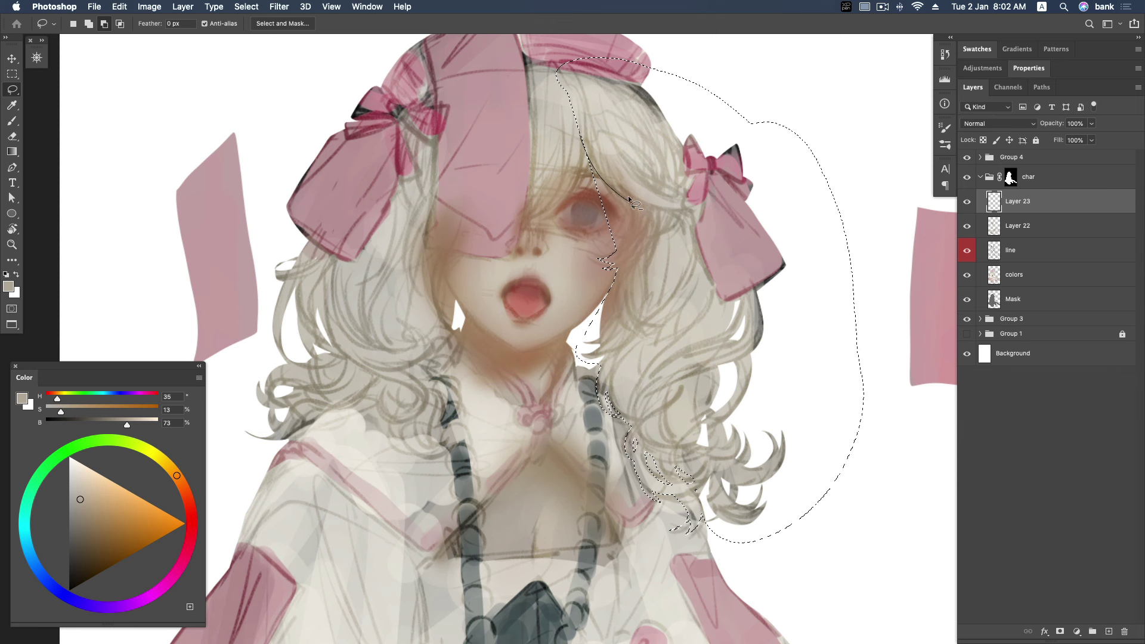
{"action": "left_click_drag", "start_coordinate": [632, 199], "coordinate": [633, 207]}
{"action": "left_click_drag", "start_coordinate": [621, 246], "coordinate": [618, 251]}
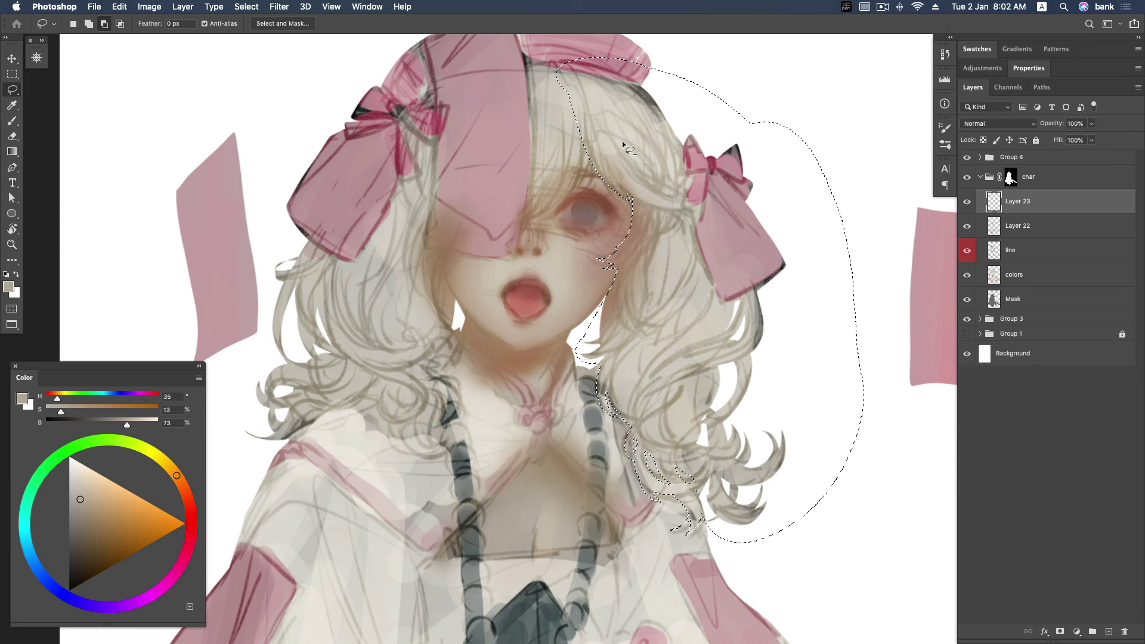
{"action": "left_click_drag", "start_coordinate": [594, 156], "coordinate": [634, 210]}
{"action": "left_click_drag", "start_coordinate": [590, 167], "coordinate": [593, 146]}
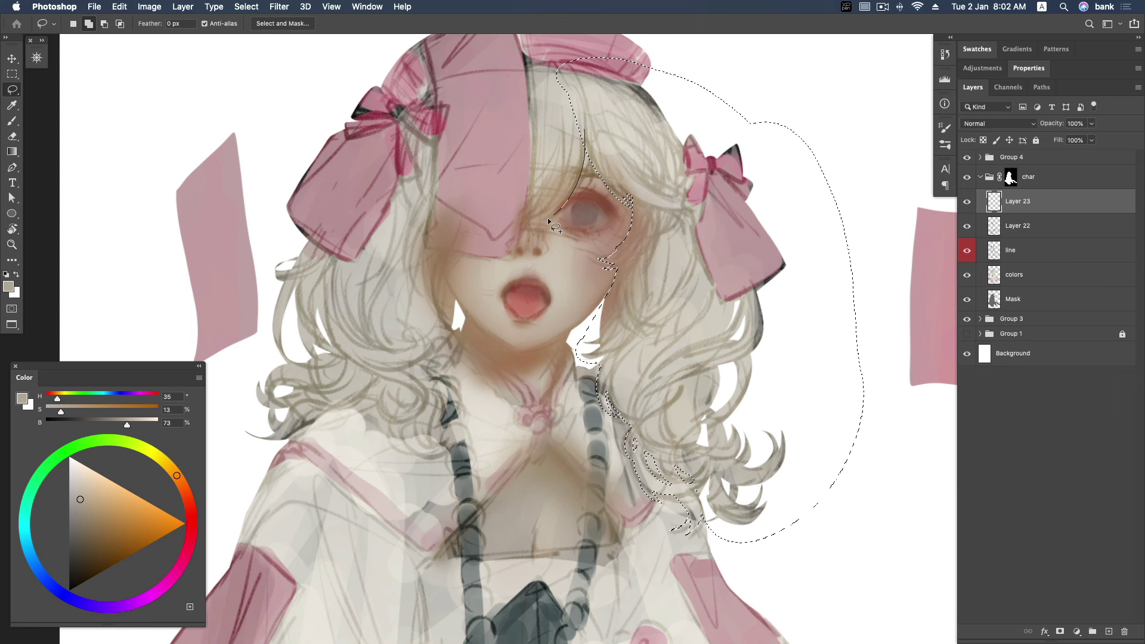
Add the hair left of the eye, over the hat top, beside the left bow and lower-left curls.
{"action": "left_click_drag", "start_coordinate": [544, 217], "coordinate": [569, 53]}
{"action": "left_click_drag", "start_coordinate": [520, 223], "coordinate": [582, 170]}
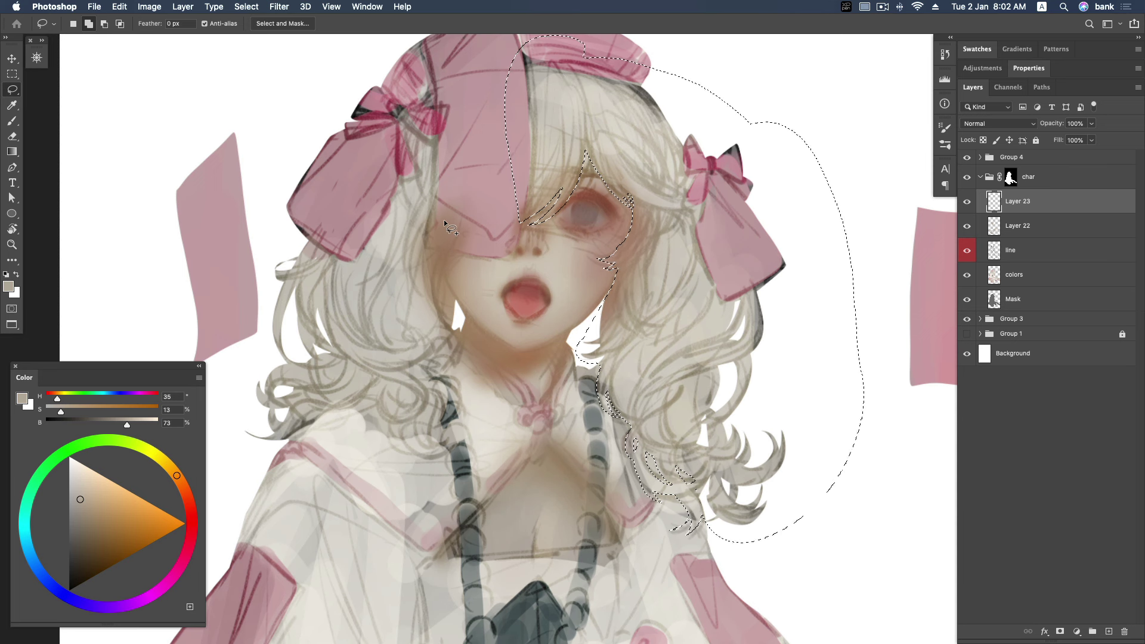
{"action": "left_click_drag", "start_coordinate": [447, 231], "coordinate": [445, 259]}
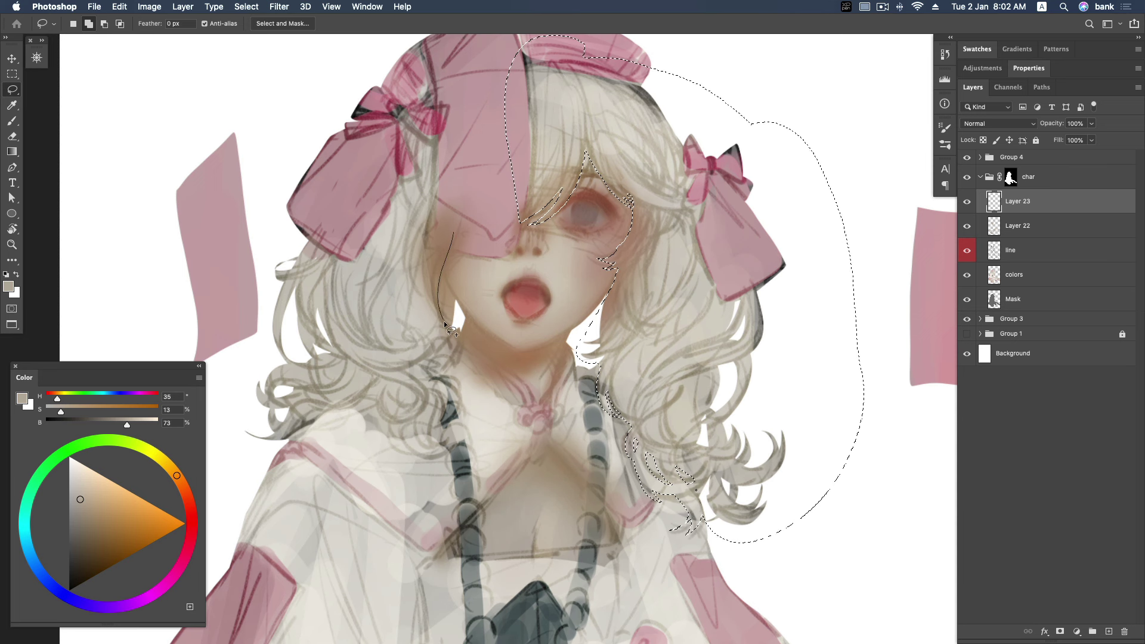
{"action": "left_click_drag", "start_coordinate": [468, 218], "coordinate": [439, 257]}
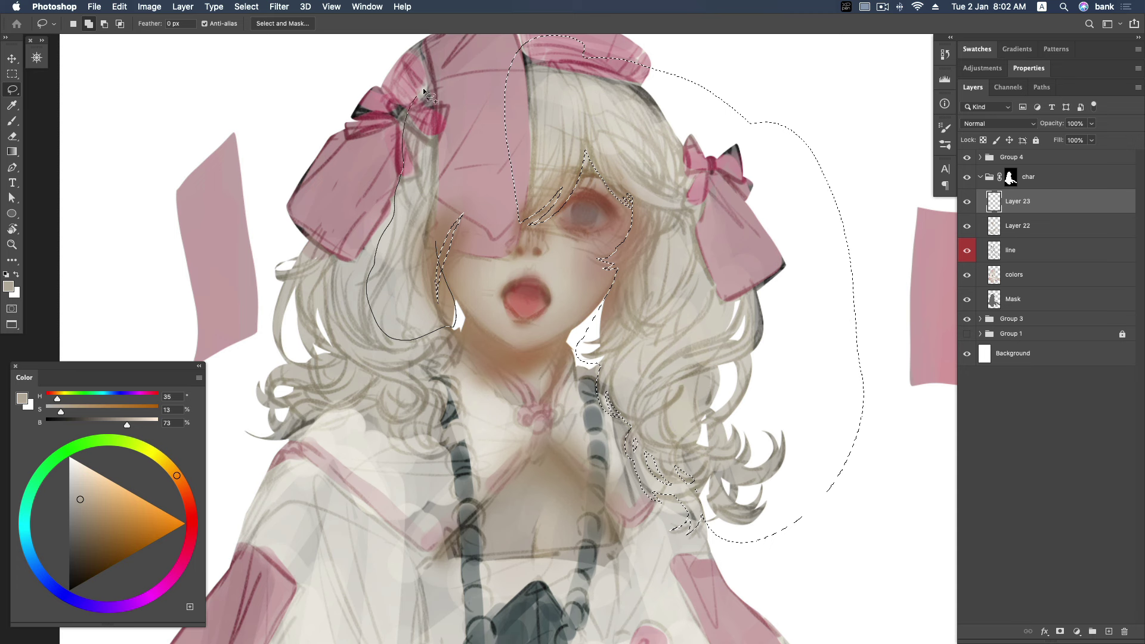
{"action": "mouse_move", "coordinate": [459, 106]}
{"action": "left_mouse_down"}
{"action": "mouse_move", "coordinate": [466, 203]}
{"action": "mouse_move", "coordinate": [465, 138]}
{"action": "mouse_move", "coordinate": [403, 173]}
{"action": "mouse_move", "coordinate": [266, 346]}
{"action": "mouse_move", "coordinate": [460, 327]}
{"action": "left_mouse_up"}
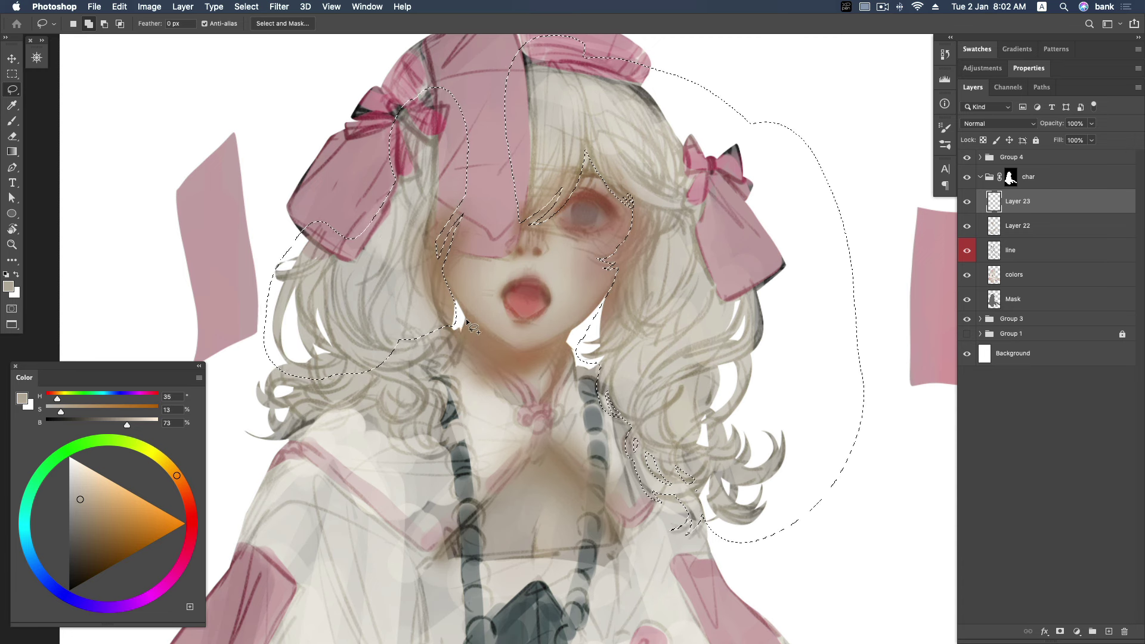
{"action": "mouse_move", "coordinate": [421, 332]}
{"action": "left_mouse_down"}
{"action": "mouse_move", "coordinate": [385, 352]}
{"action": "mouse_move", "coordinate": [429, 365]}
{"action": "mouse_move", "coordinate": [398, 375]}
{"action": "mouse_move", "coordinate": [417, 365]}
{"action": "mouse_move", "coordinate": [424, 404]}
{"action": "left_mouse_up"}
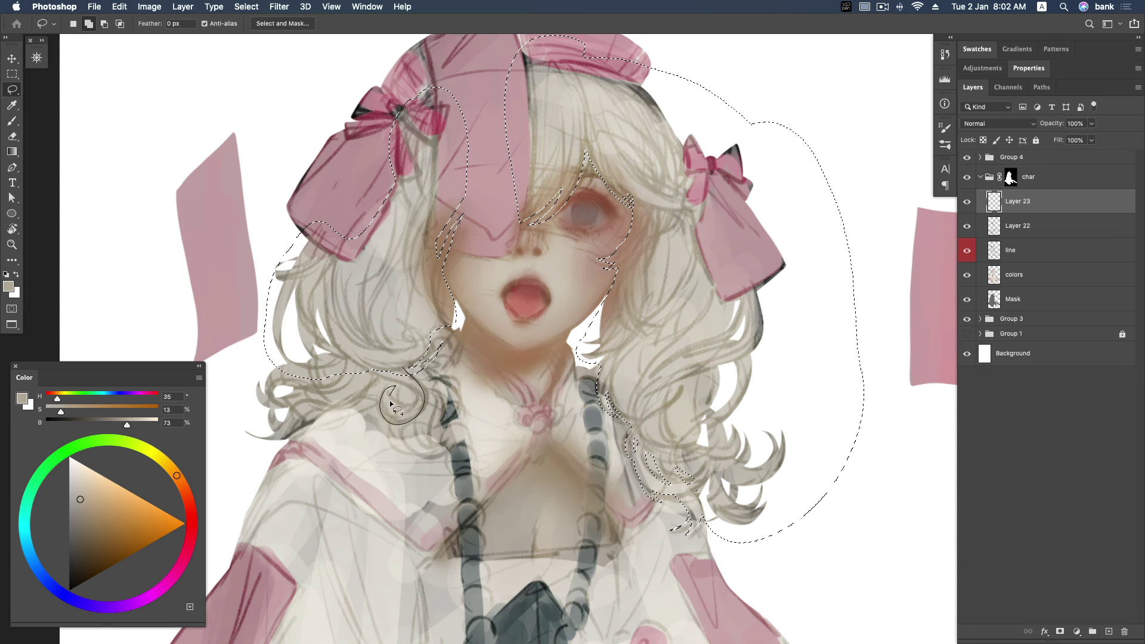
{"action": "left_click_drag", "start_coordinate": [357, 352], "coordinate": [358, 354]}
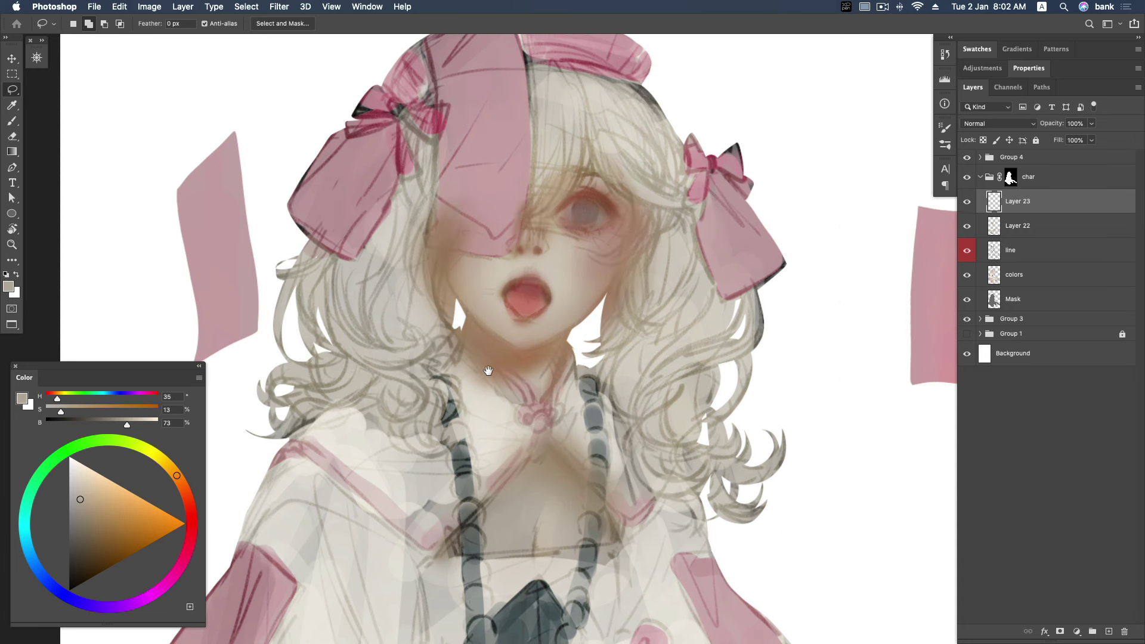
Extend the lasso selection around the lower-left hair curls and neck.
{"action": "left_click_drag", "start_coordinate": [448, 377], "coordinate": [513, 318]}
{"action": "left_click_drag", "start_coordinate": [445, 327], "coordinate": [361, 280]}
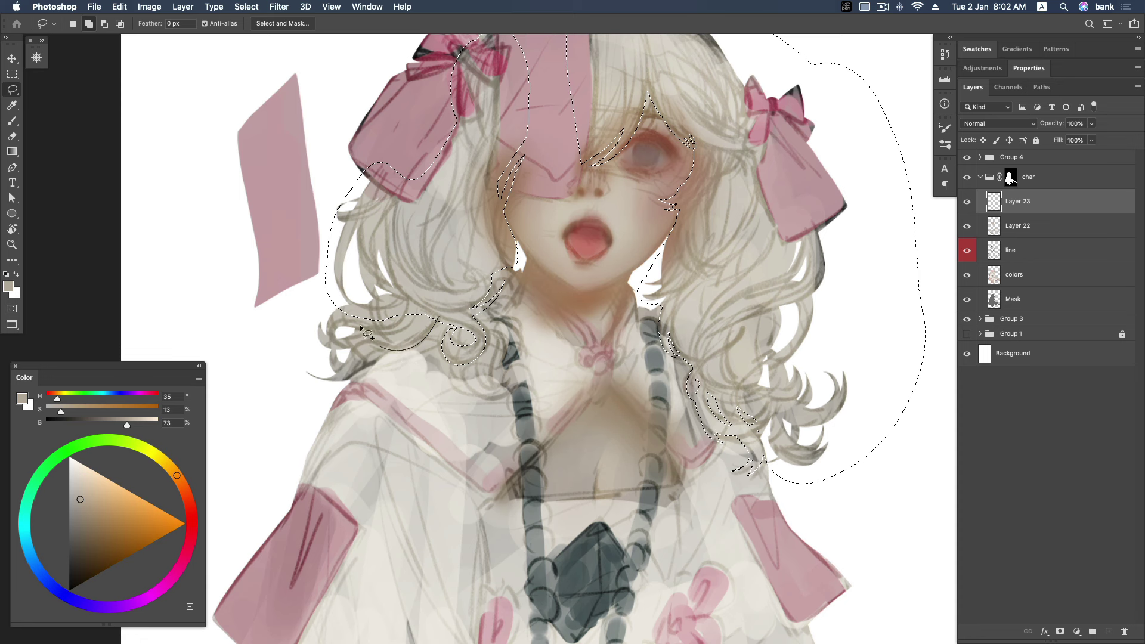
{"action": "mouse_move", "coordinate": [399, 344]}
{"action": "left_mouse_down"}
{"action": "mouse_move", "coordinate": [383, 358]}
{"action": "mouse_move", "coordinate": [312, 312]}
{"action": "mouse_move", "coordinate": [348, 202]}
{"action": "mouse_move", "coordinate": [367, 197]}
{"action": "left_mouse_up"}
{"action": "left_click_drag", "start_coordinate": [450, 328], "coordinate": [444, 327]}
{"action": "mouse_move", "coordinate": [514, 324]}
{"action": "left_mouse_down"}
{"action": "mouse_move", "coordinate": [491, 309]}
{"action": "mouse_move", "coordinate": [501, 338]}
{"action": "left_mouse_up"}
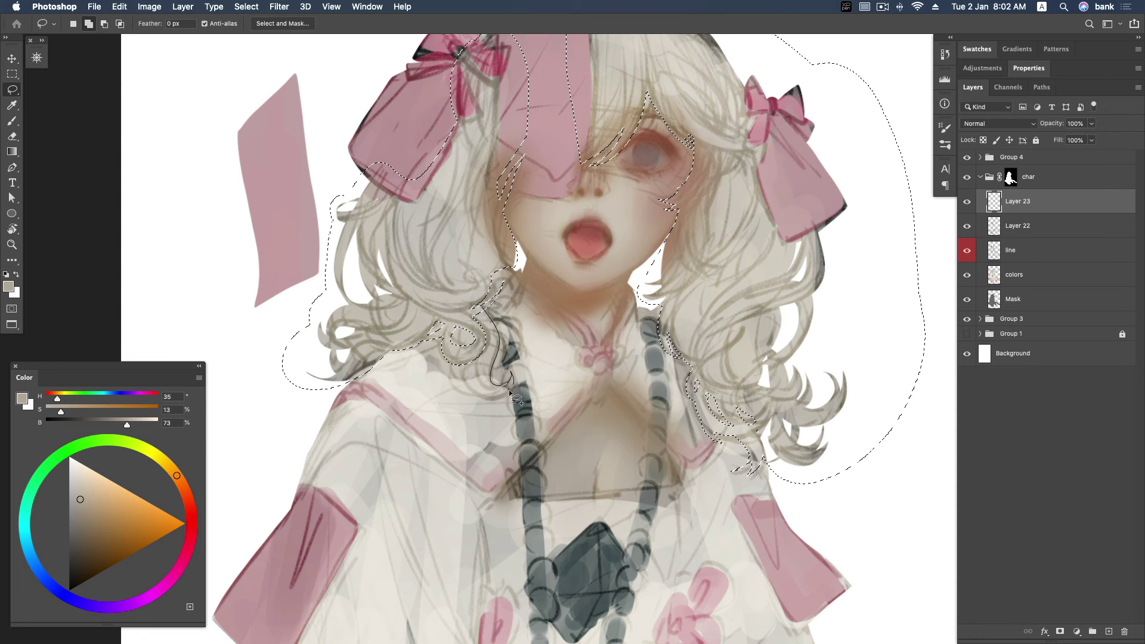
{"action": "mouse_move", "coordinate": [471, 380]}
{"action": "left_mouse_down"}
{"action": "mouse_move", "coordinate": [484, 313]}
{"action": "mouse_move", "coordinate": [515, 331]}
{"action": "left_mouse_up"}
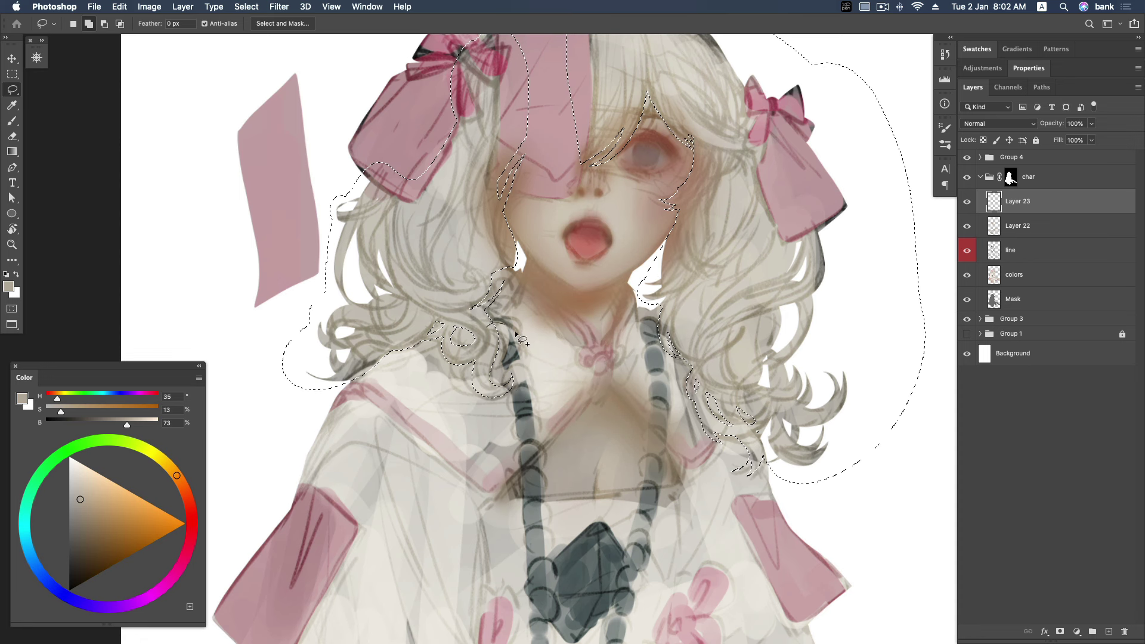
{"action": "mouse_move", "coordinate": [494, 368]}
{"action": "left_mouse_down"}
{"action": "mouse_move", "coordinate": [506, 339]}
{"action": "mouse_move", "coordinate": [486, 334]}
{"action": "mouse_move", "coordinate": [454, 371]}
{"action": "mouse_move", "coordinate": [492, 337]}
{"action": "left_mouse_up"}
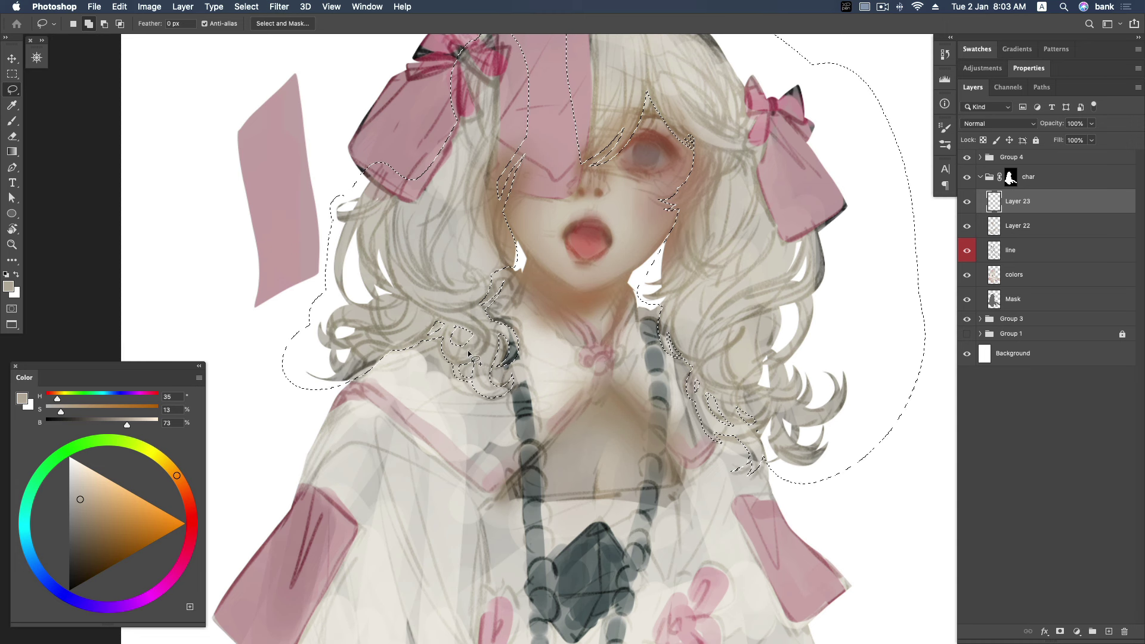
Add the small gaps among the curls and the left bow area, then mask Layer 23 with the selection.
{"action": "mouse_move", "coordinate": [467, 322]}
{"action": "left_mouse_down"}
{"action": "mouse_move", "coordinate": [450, 334]}
{"action": "mouse_move", "coordinate": [462, 345]}
{"action": "left_mouse_up"}
{"action": "mouse_move", "coordinate": [454, 329]}
{"action": "left_mouse_down"}
{"action": "mouse_move", "coordinate": [420, 341]}
{"action": "mouse_move", "coordinate": [417, 332]}
{"action": "left_mouse_up"}
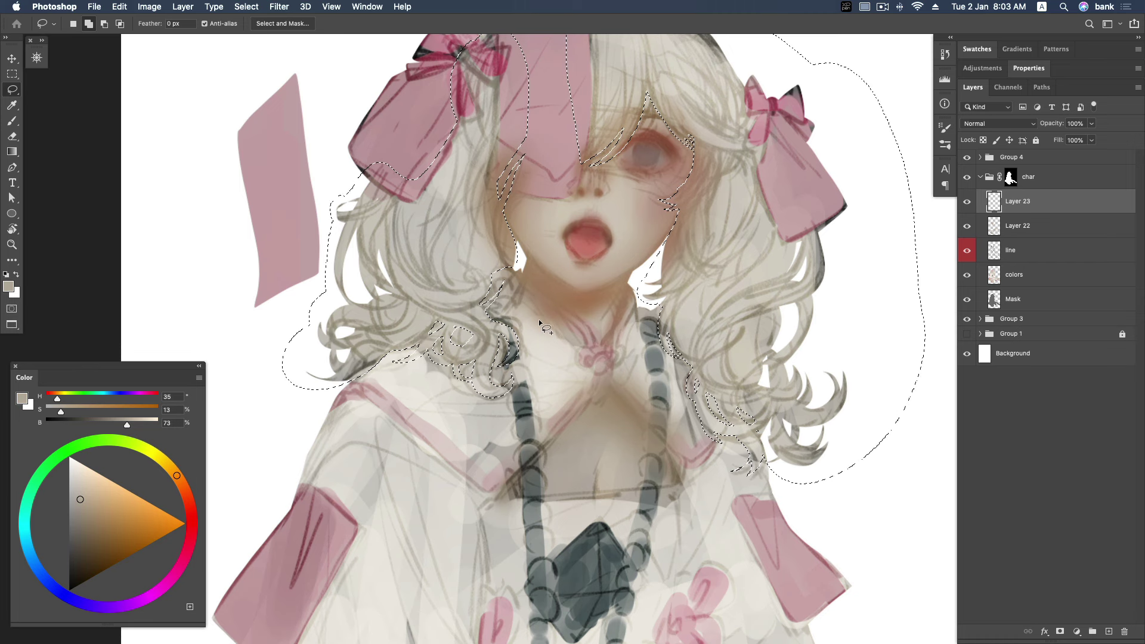
{"action": "scroll", "coordinate": [539, 320], "scroll_direction": "up", "scroll_amount": 5}
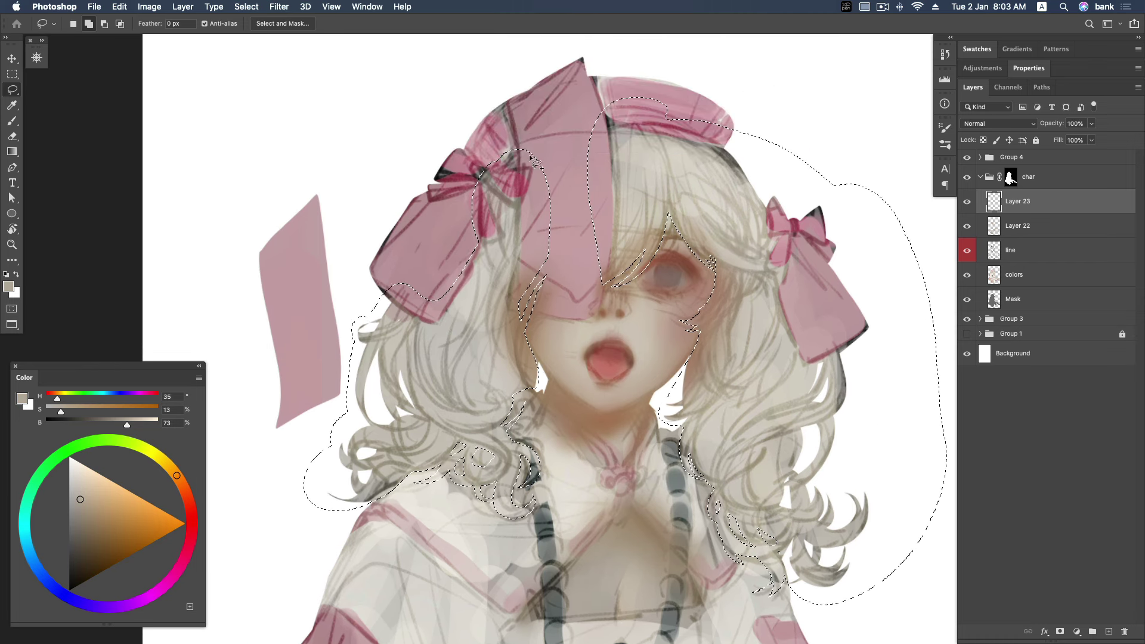
{"action": "left_click_drag", "start_coordinate": [531, 158], "coordinate": [546, 197]}
{"action": "left_click", "coordinate": [1060, 631]}
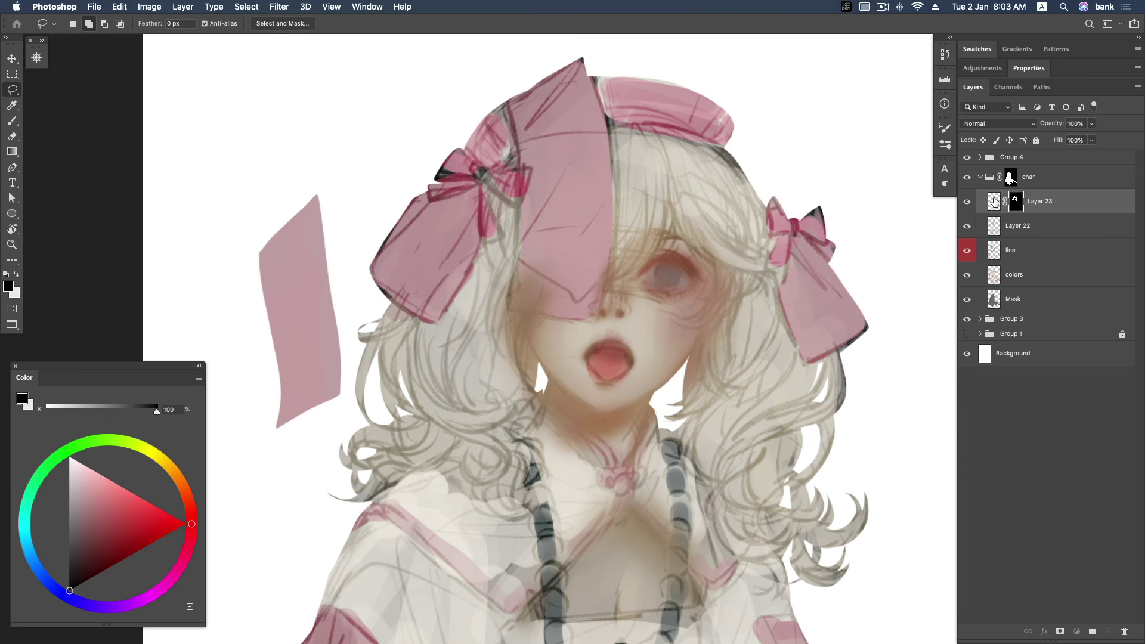
{"action": "left_click", "coordinate": [995, 201]}
Zoom out and lighten the hair strands beside the right cheek with a sampled beige.
{"action": "key", "text": "z"}
{"action": "mouse_move", "coordinate": [774, 354]}
{"action": "left_mouse_down"}
{"action": "mouse_move", "coordinate": [751, 369]}
{"action": "mouse_move", "coordinate": [733, 284]}
{"action": "left_mouse_up"}
{"action": "key", "text": "b"}
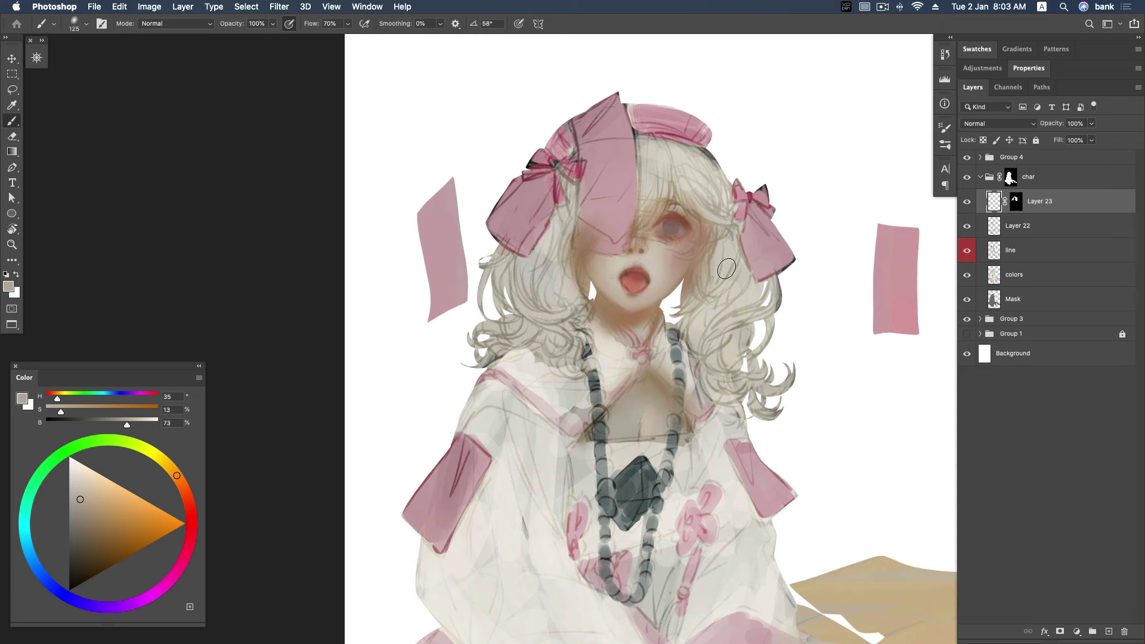
{"action": "left_click", "coordinate": [727, 275], "text": "alt"}
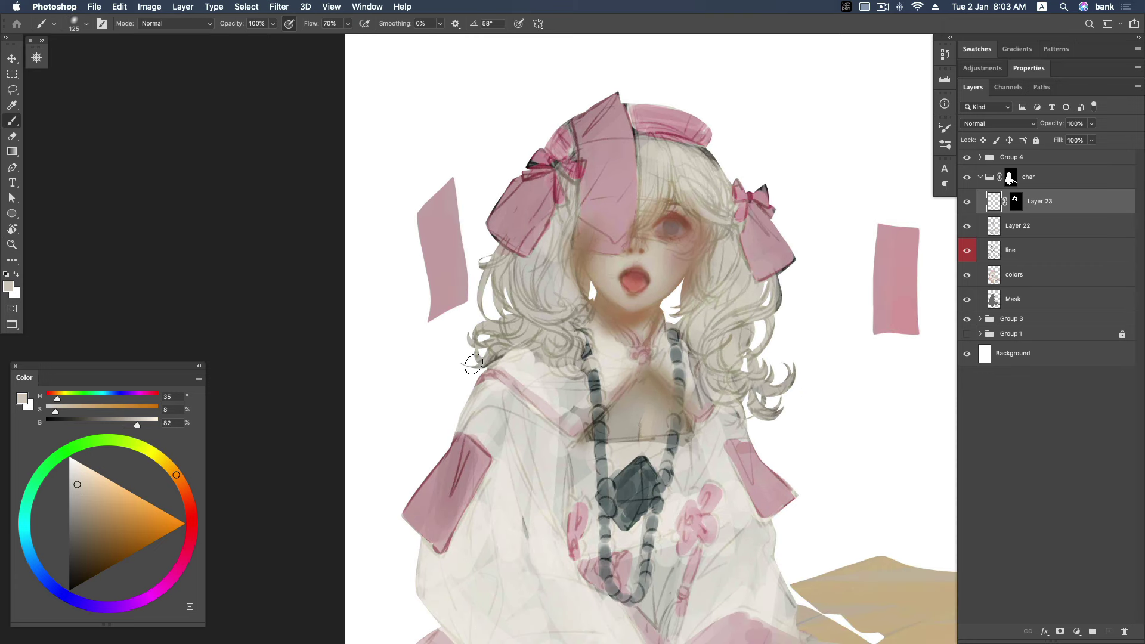
{"action": "left_click", "coordinate": [82, 498]}
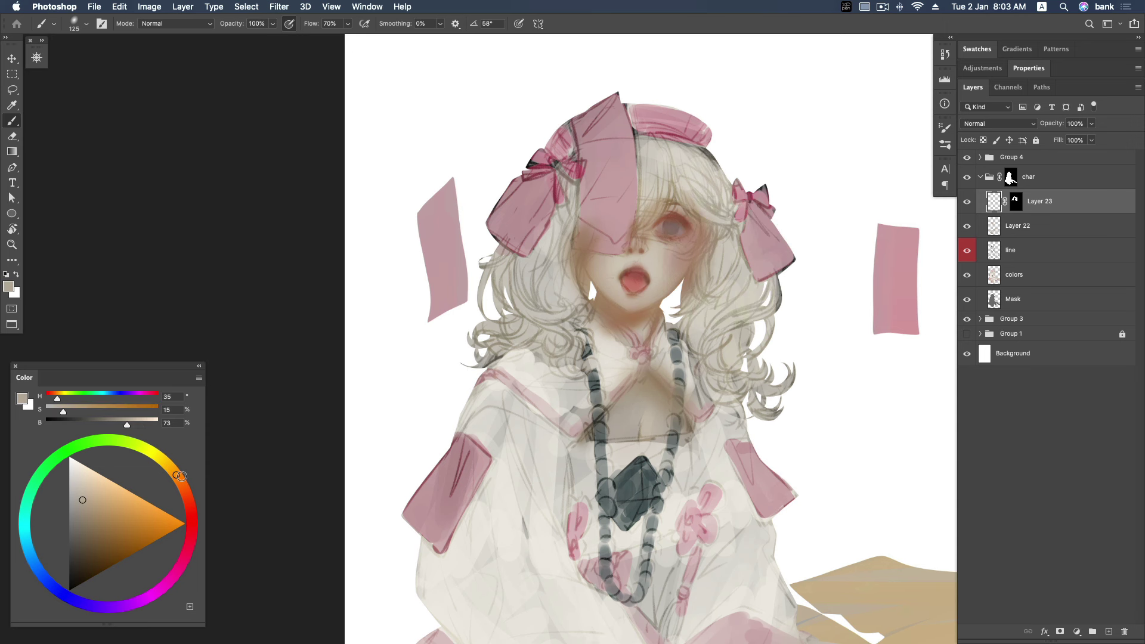
{"action": "left_click_drag", "start_coordinate": [720, 247], "coordinate": [711, 265]}
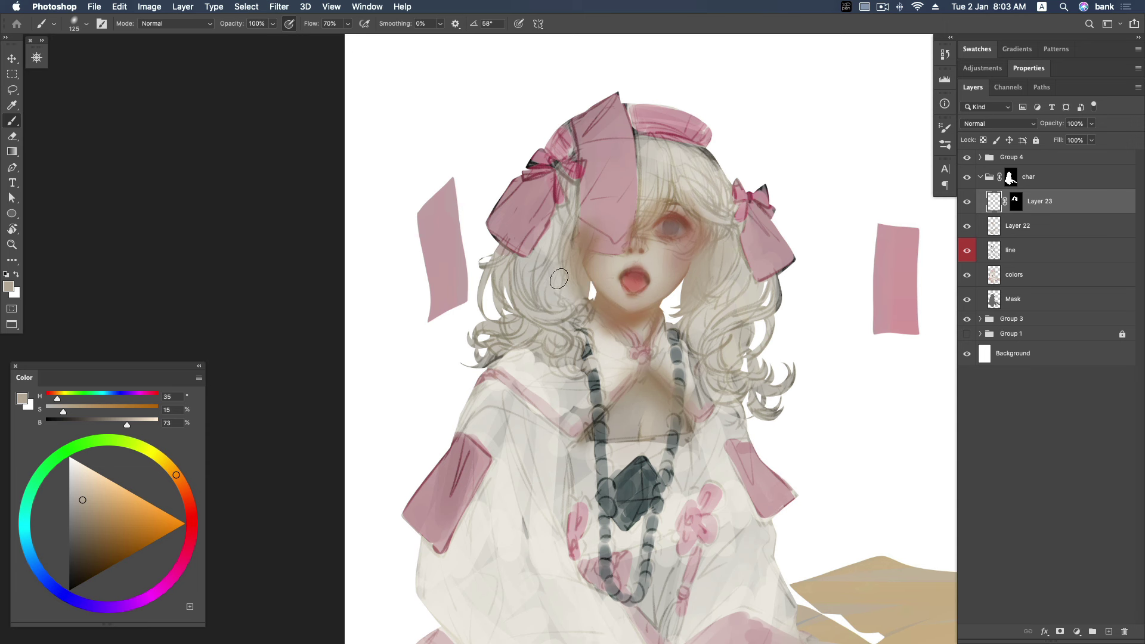
Darken strands right and left of the face and cover the dark outline below the hat.
{"action": "left_click", "coordinate": [528, 280], "text": "alt"}
{"action": "left_click", "coordinate": [82, 511]}
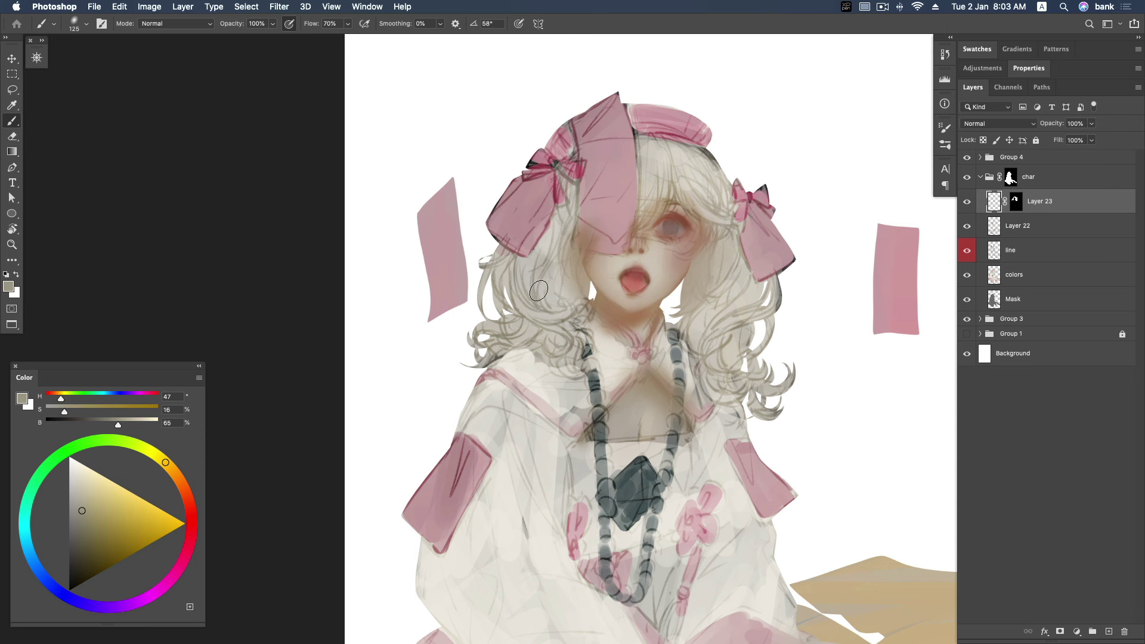
{"action": "mouse_move", "coordinate": [723, 250]}
{"action": "left_mouse_down"}
{"action": "mouse_move", "coordinate": [686, 304]}
{"action": "mouse_move", "coordinate": [704, 325]}
{"action": "mouse_move", "coordinate": [698, 340]}
{"action": "left_mouse_up"}
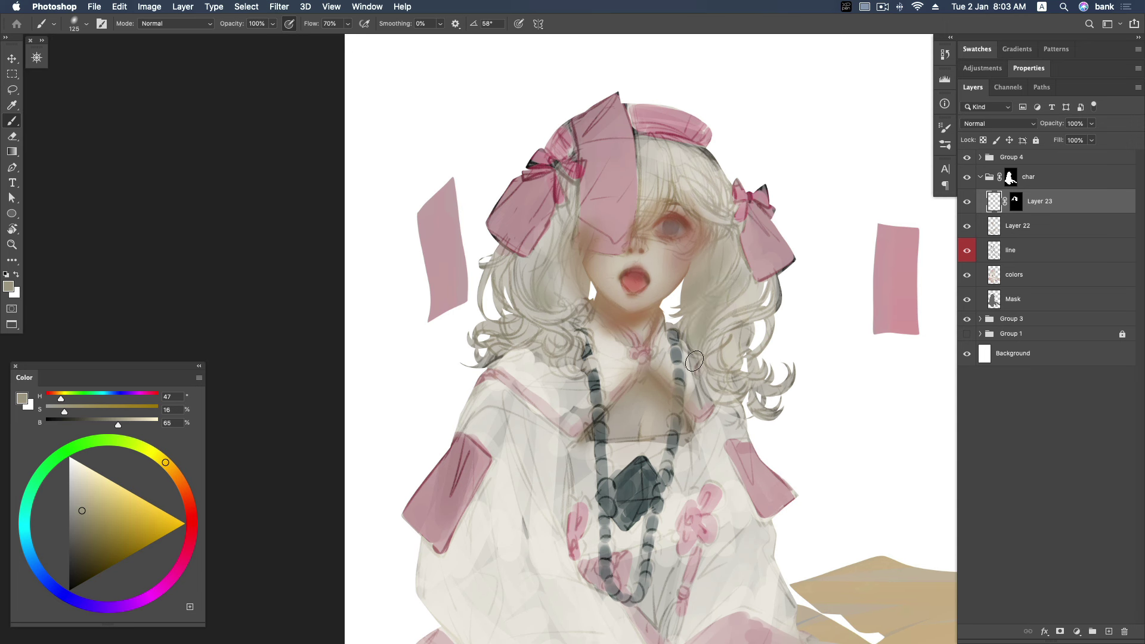
{"action": "left_click_drag", "start_coordinate": [569, 267], "coordinate": [564, 310]}
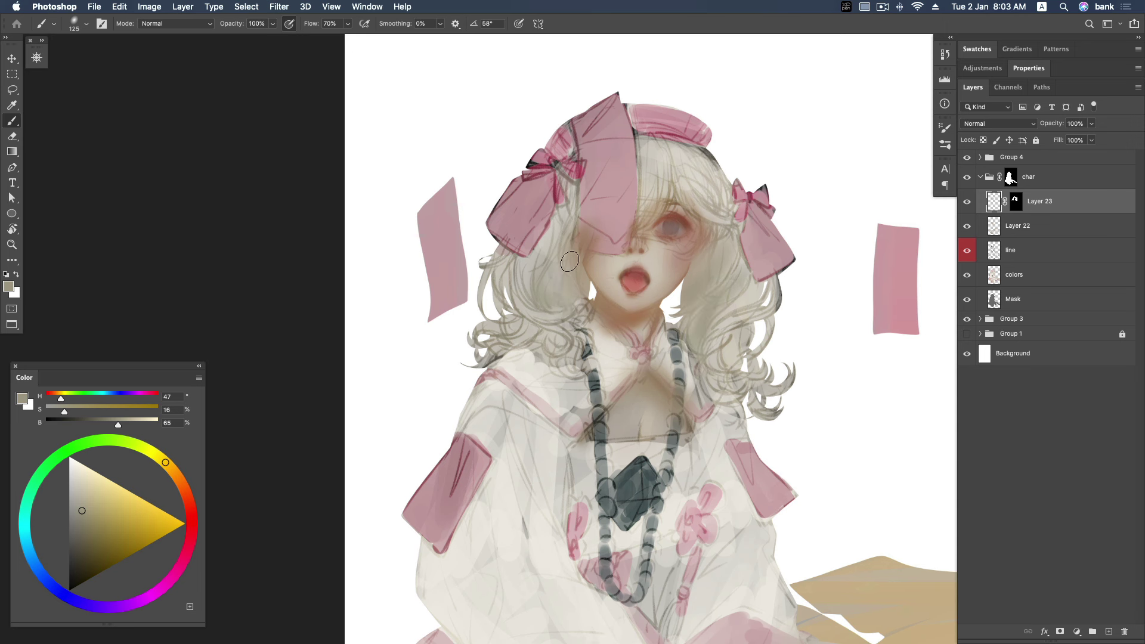
{"action": "left_click_drag", "start_coordinate": [494, 258], "coordinate": [477, 289]}
{"action": "mouse_move", "coordinate": [709, 154]}
{"action": "left_mouse_down"}
{"action": "mouse_move", "coordinate": [740, 182]}
{"action": "mouse_move", "coordinate": [702, 212]}
{"action": "left_mouse_up"}
Repaint the hair right of the hat and over the left bow area with sampled hair tones.
{"action": "left_click", "coordinate": [712, 171], "text": "alt"}
{"action": "left_click", "coordinate": [706, 191], "text": "alt"}
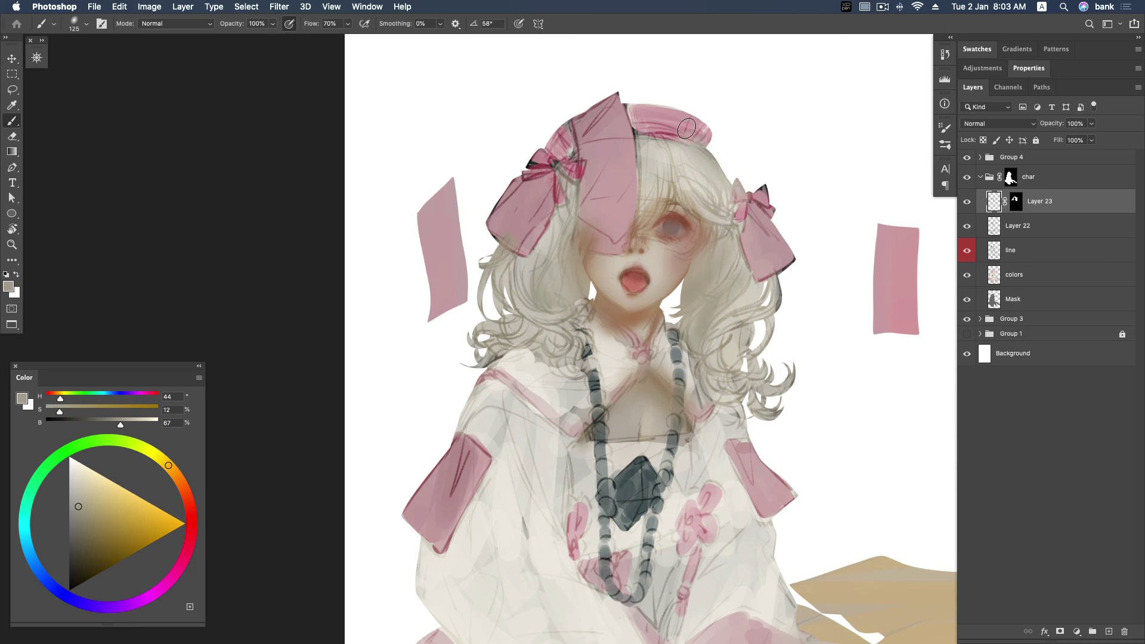
{"action": "left_click", "coordinate": [662, 154], "text": "alt"}
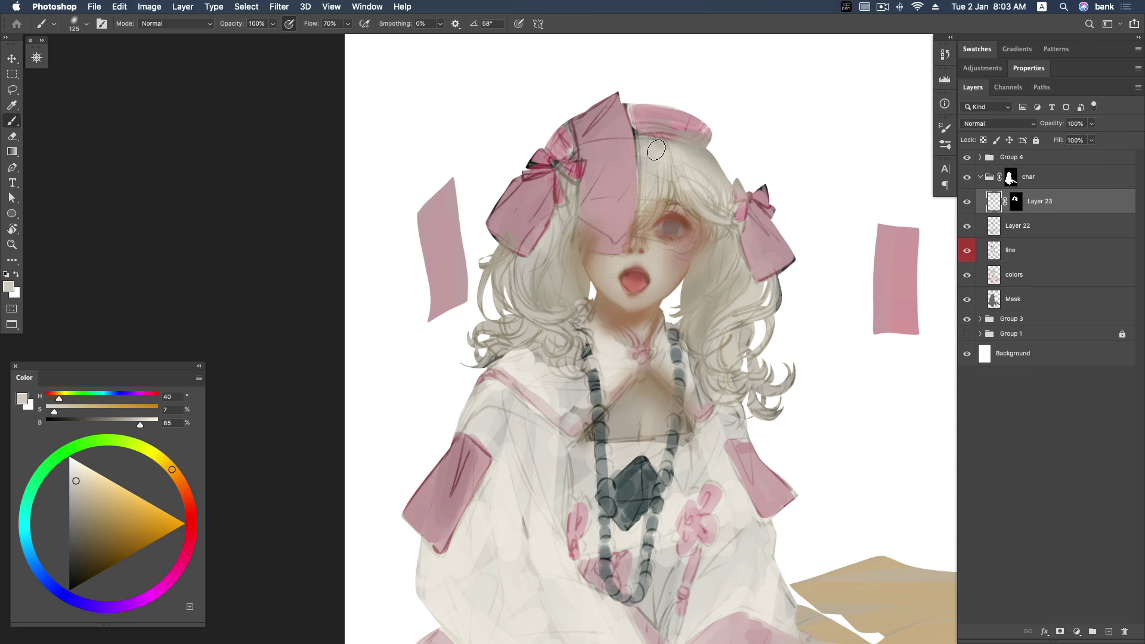
{"action": "left_click", "coordinate": [651, 150], "text": "alt"}
{"action": "left_click", "coordinate": [573, 192], "text": "alt"}
{"action": "mouse_move", "coordinate": [573, 192]}
{"action": "left_mouse_down"}
{"action": "mouse_move", "coordinate": [558, 155]}
{"action": "mouse_move", "coordinate": [578, 234]}
{"action": "left_mouse_up"}
Paint a dark shadow stroke on the curls and light highlights on the lower hair.
{"action": "left_click", "coordinate": [550, 241], "text": "alt"}
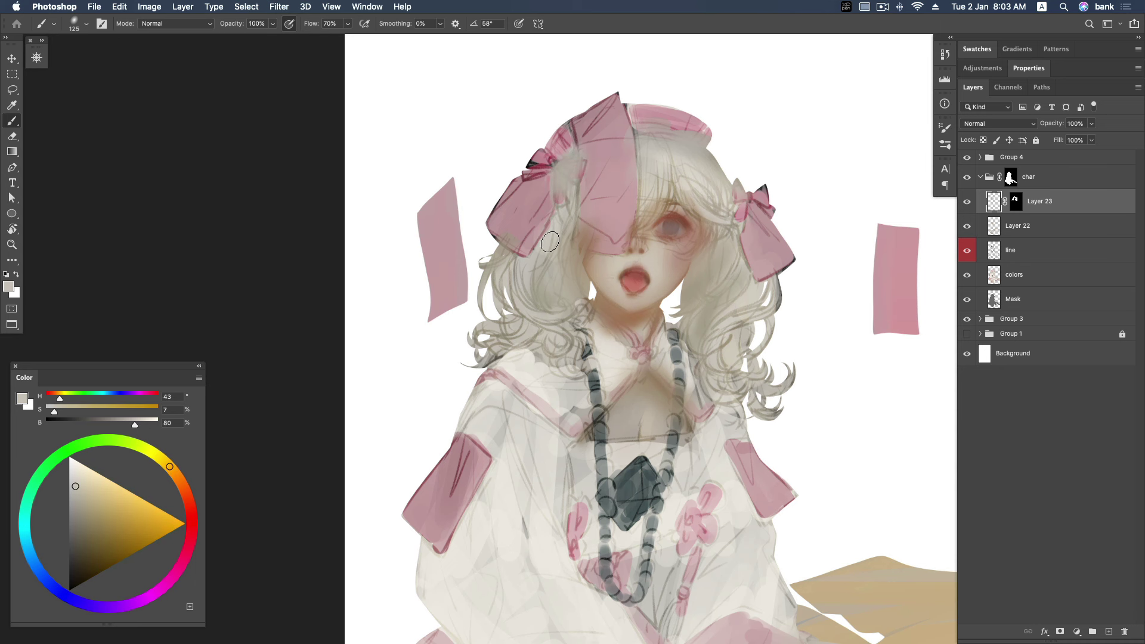
{"action": "left_click", "coordinate": [549, 295], "text": "alt"}
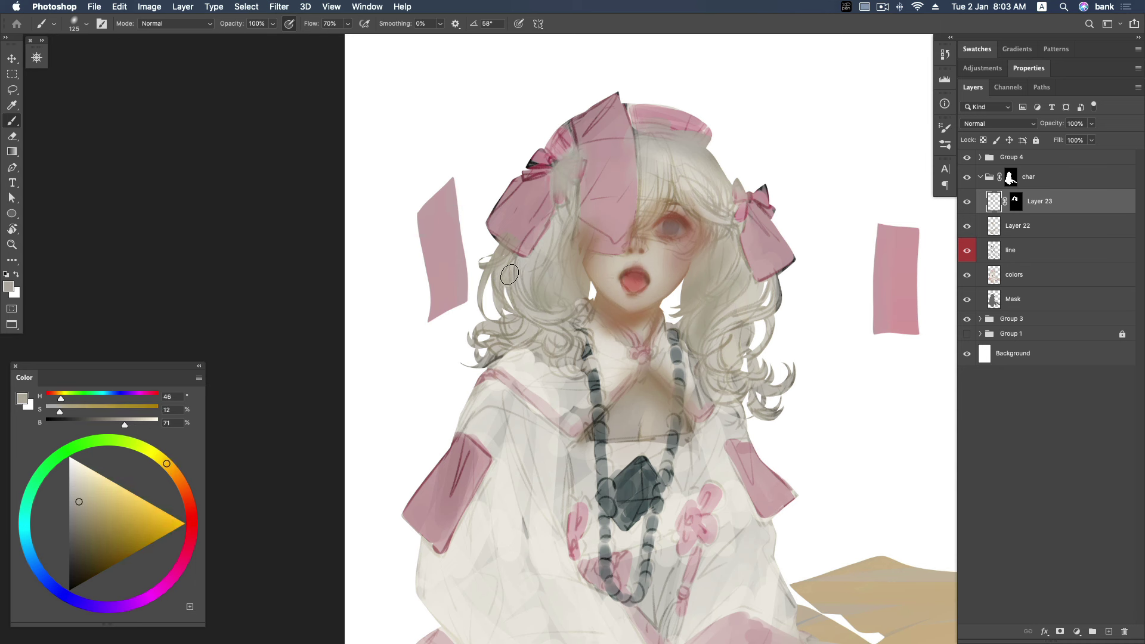
{"action": "left_click", "coordinate": [82, 528]}
{"action": "left_click_drag", "start_coordinate": [516, 312], "coordinate": [540, 325]}
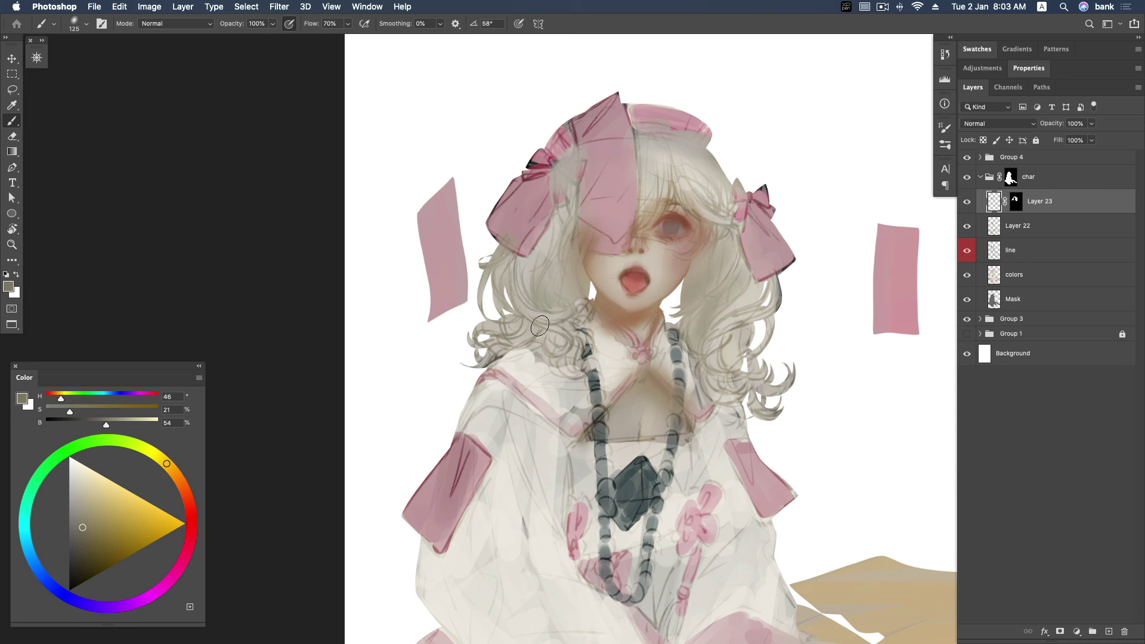
{"action": "left_click", "coordinate": [79, 514]}
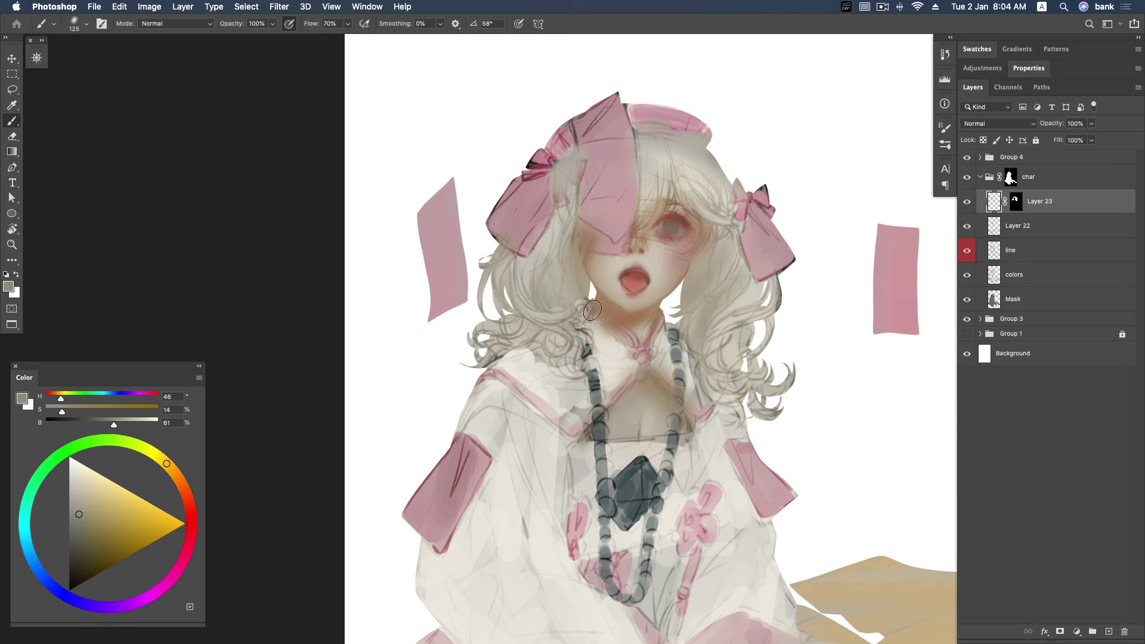
{"action": "left_click", "coordinate": [559, 342], "text": "alt"}
{"action": "left_click_drag", "start_coordinate": [582, 340], "coordinate": [568, 370]}
Sample pale hair tones and paint lighter strands over the right-side hair curls.
{"action": "left_click", "coordinate": [516, 322], "text": "alt"}
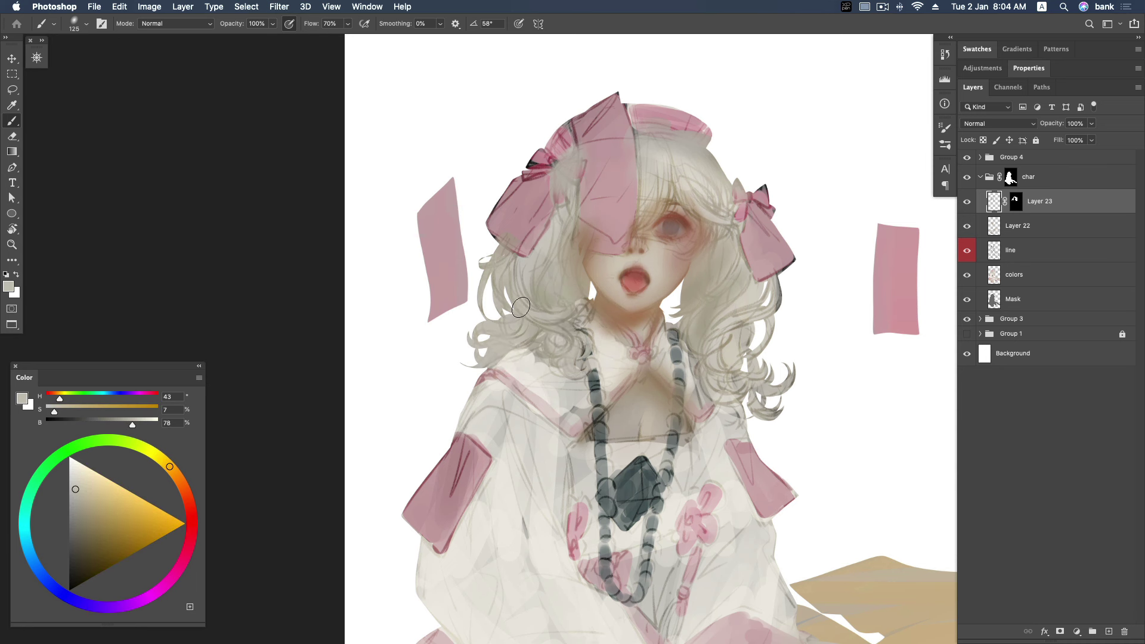
{"action": "left_click", "coordinate": [525, 283], "text": "alt"}
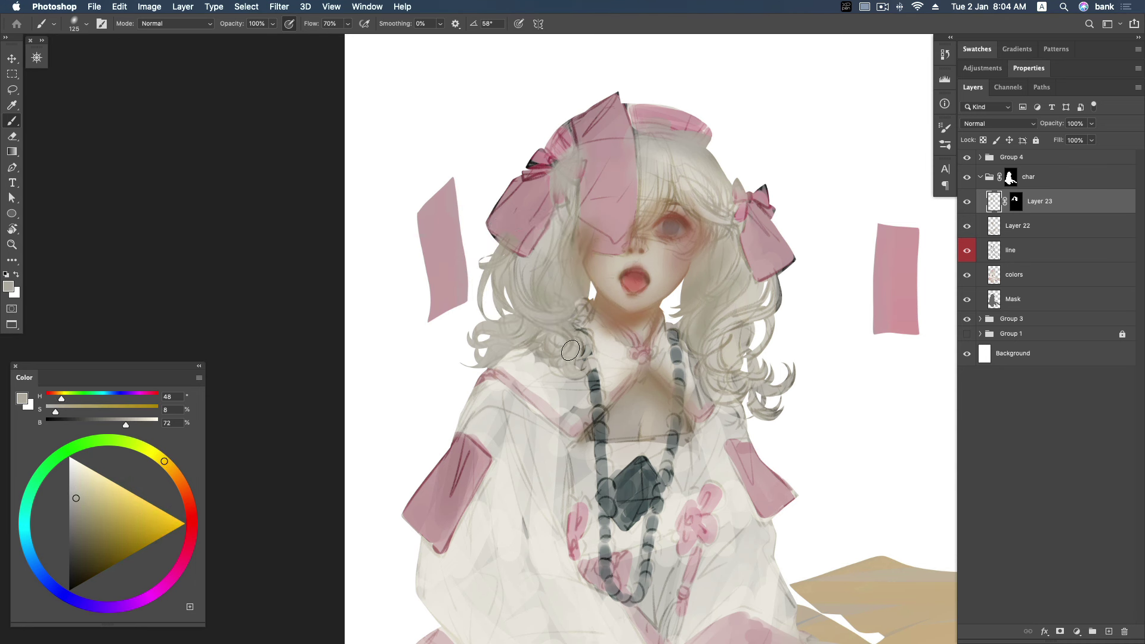
{"action": "left_click", "coordinate": [577, 326], "text": "alt"}
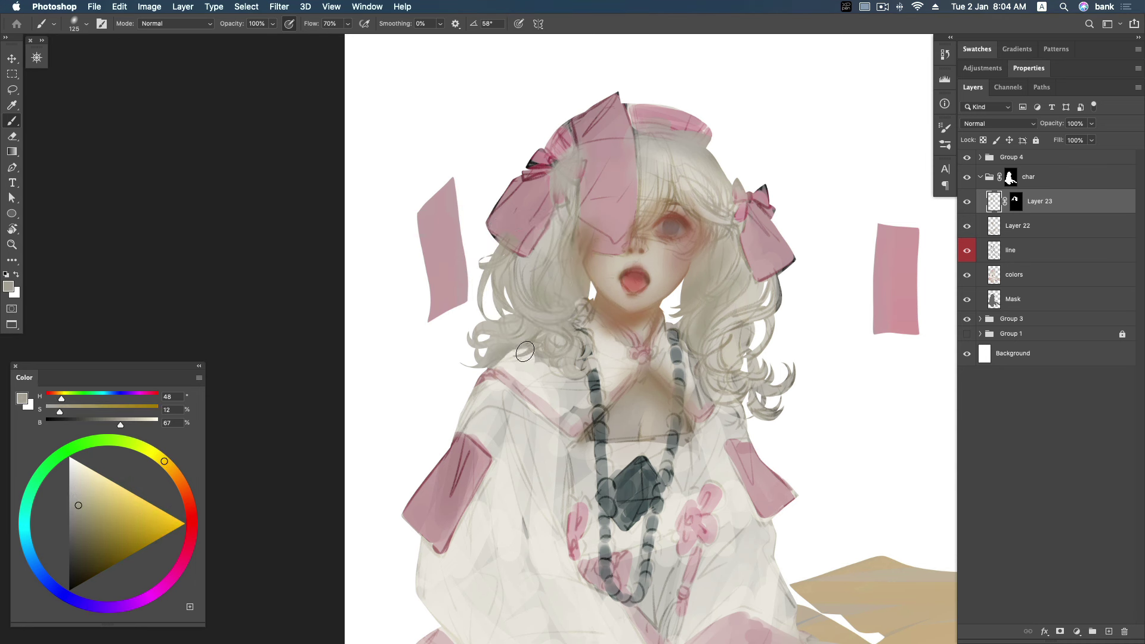
{"action": "left_click", "coordinate": [571, 365], "text": "alt"}
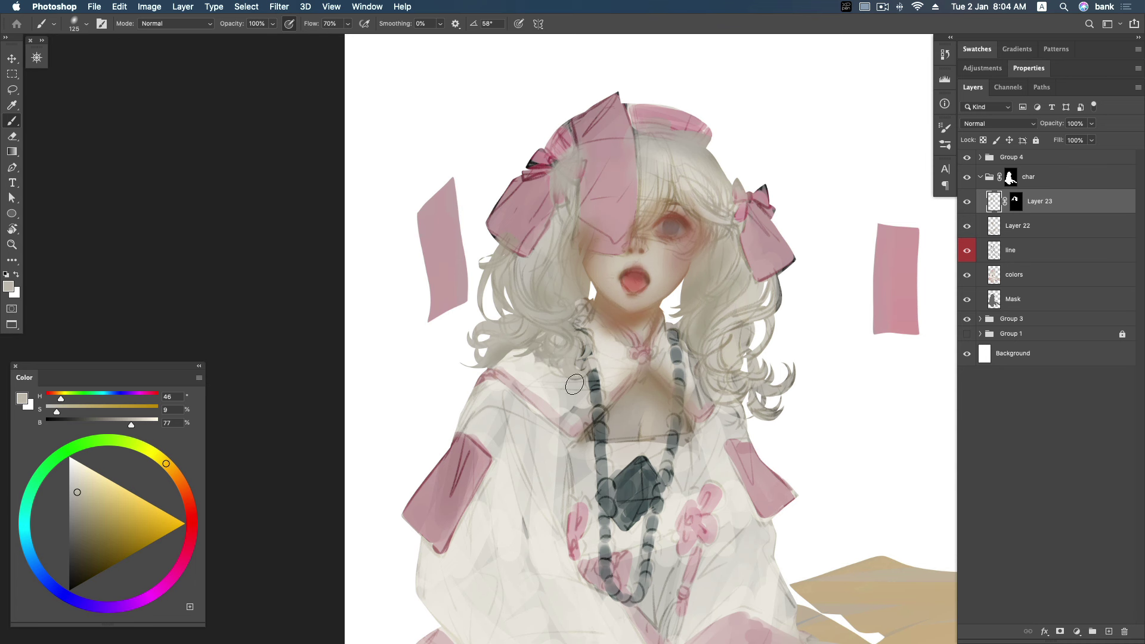
{"action": "left_click", "coordinate": [739, 346], "text": "alt"}
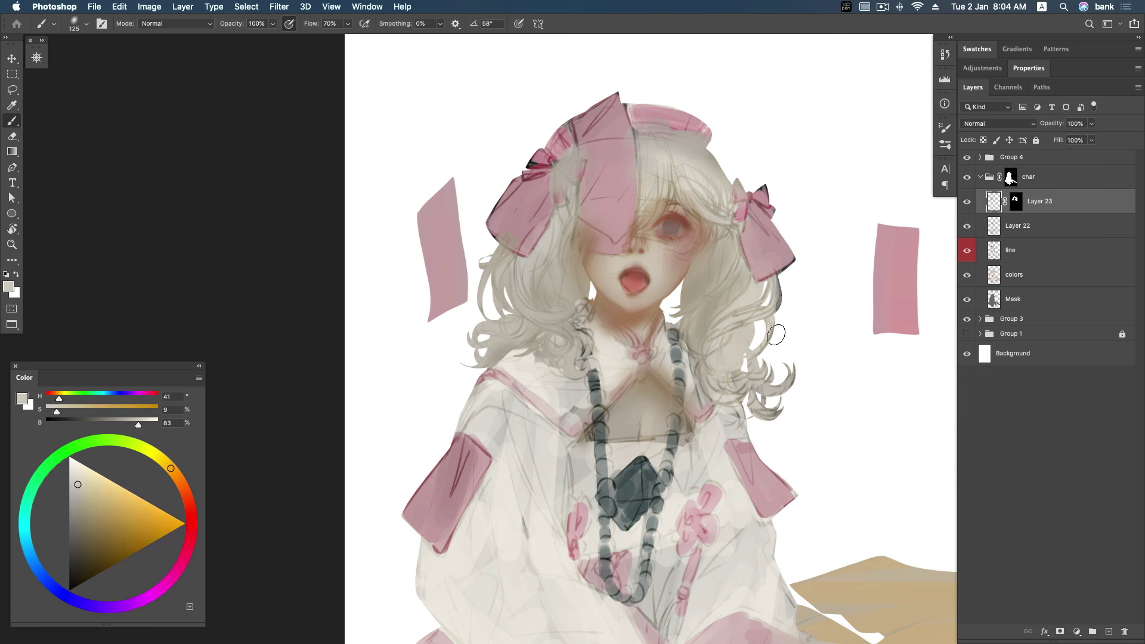
{"action": "left_click", "coordinate": [710, 316], "text": "alt"}
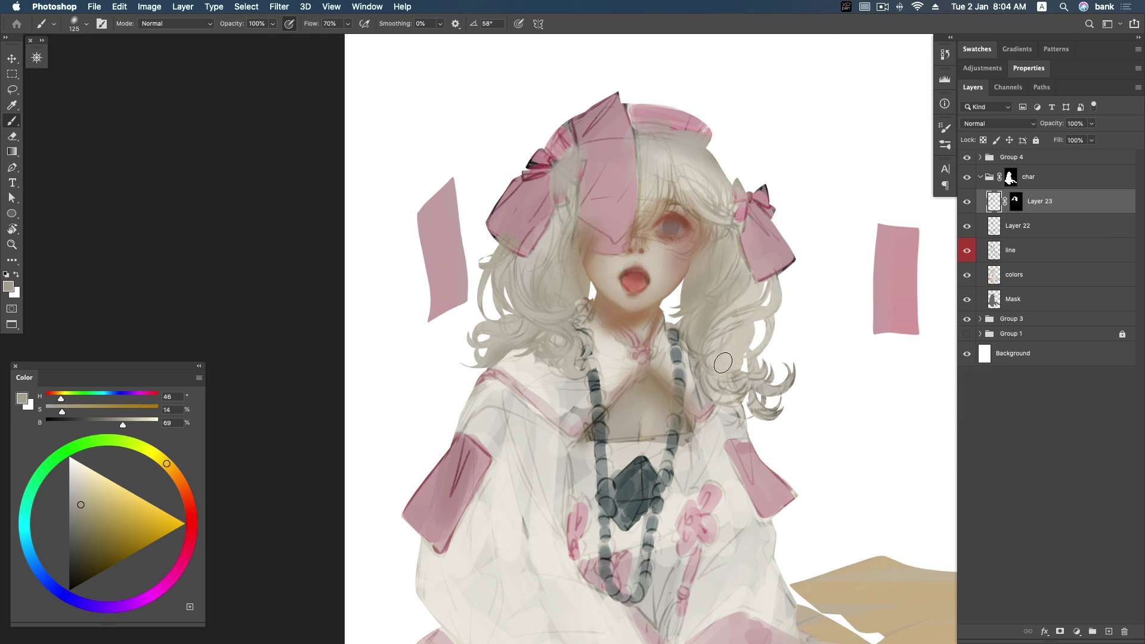
{"action": "left_click", "coordinate": [739, 346], "text": "alt"}
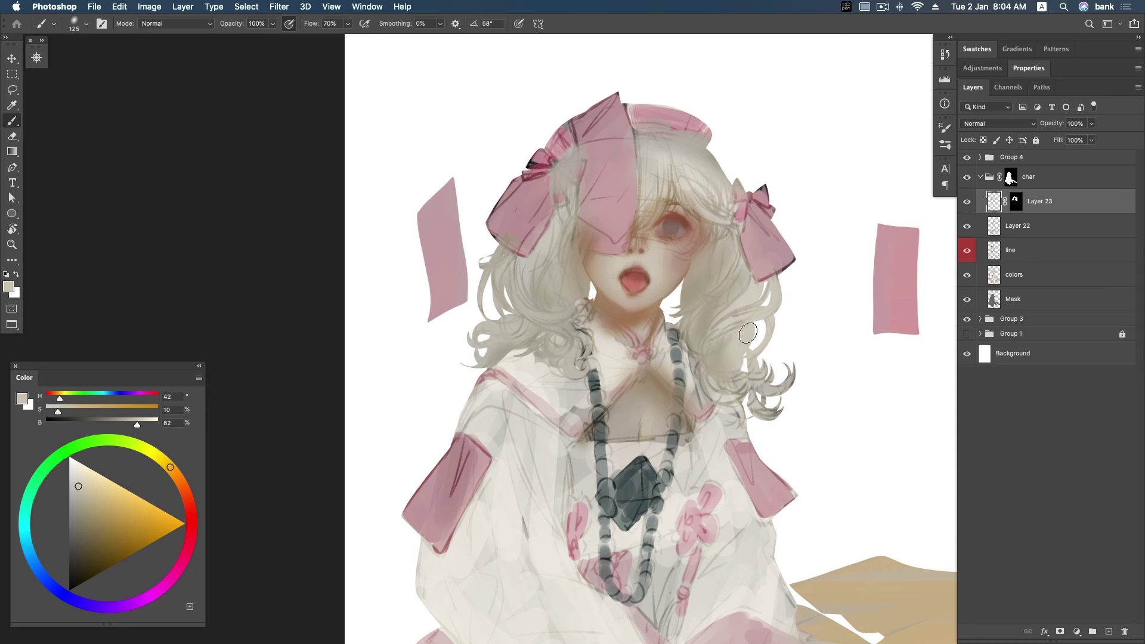
{"action": "mouse_move", "coordinate": [730, 377]}
{"action": "left_mouse_down"}
{"action": "mouse_move", "coordinate": [776, 397]}
{"action": "mouse_move", "coordinate": [764, 412]}
{"action": "left_mouse_up"}
Enlarge the brush to 400 and smooth the hair strands with light grey.
{"action": "left_click", "coordinate": [723, 352], "text": "alt"}
{"action": "left_click", "coordinate": [706, 326], "text": "alt"}
{"action": "left_click", "coordinate": [702, 317], "text": "alt"}
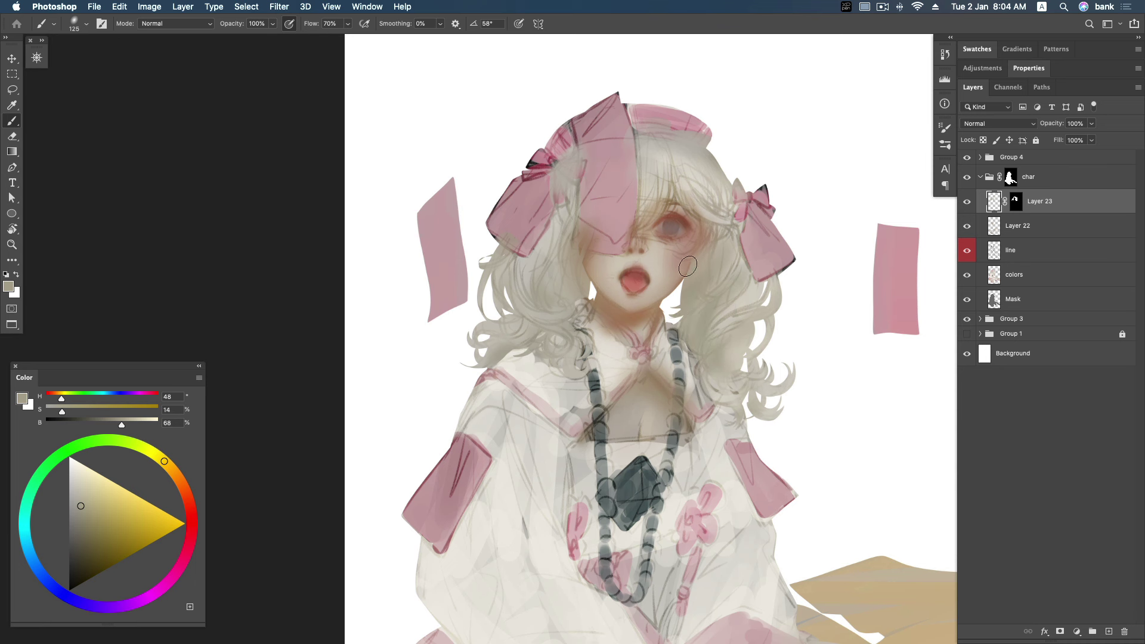
{"action": "left_click", "coordinate": [575, 271], "text": "alt"}
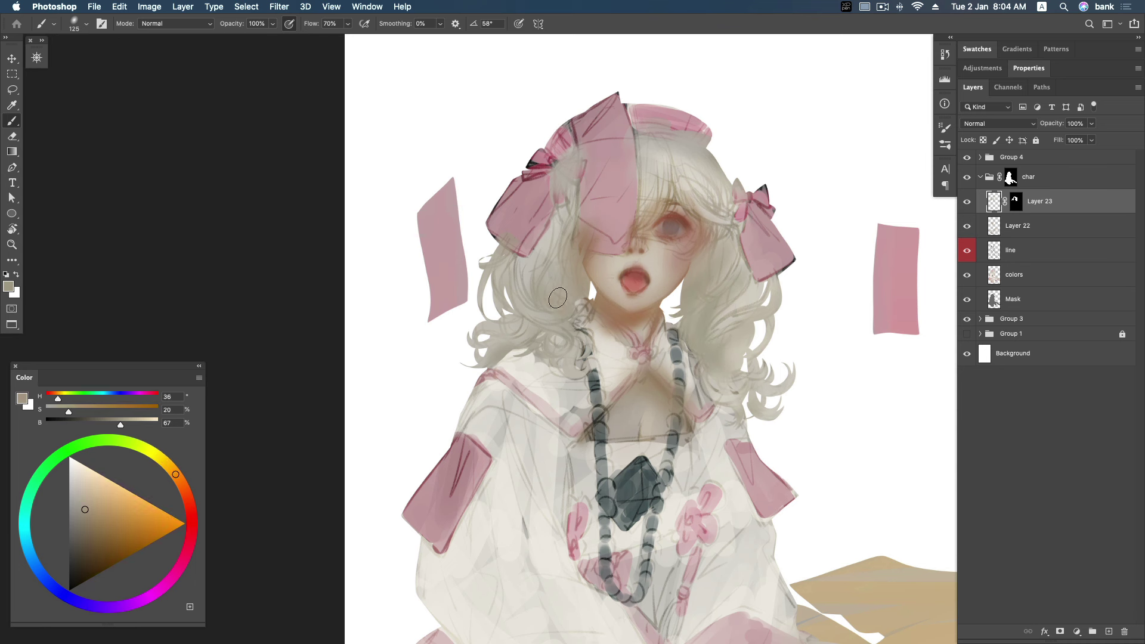
{"action": "left_click", "coordinate": [552, 292], "text": "alt"}
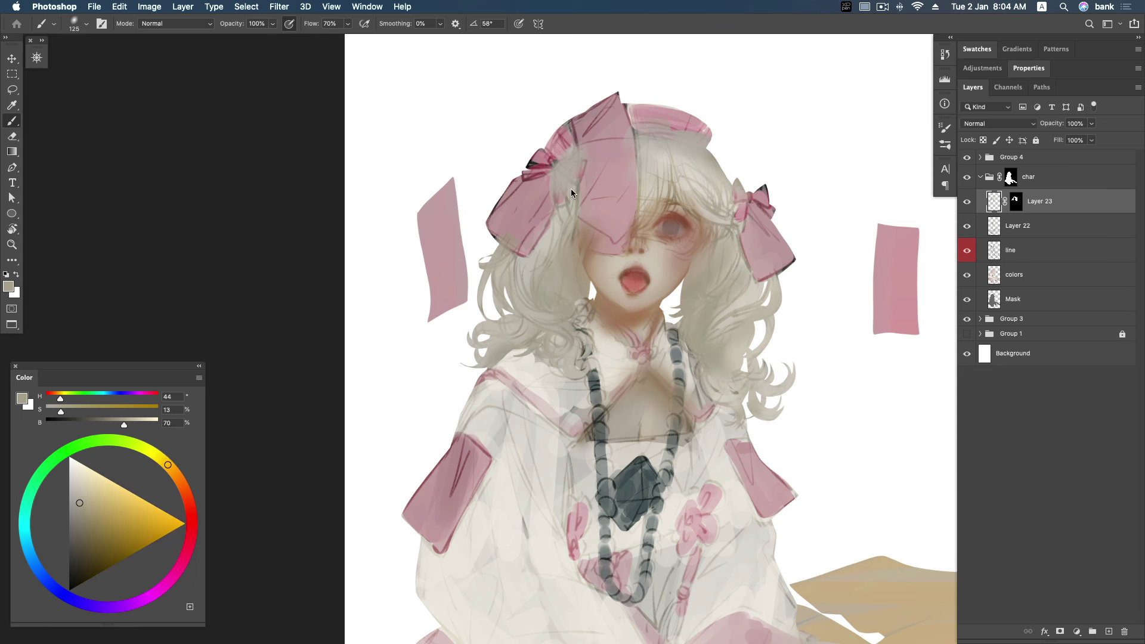
{"action": "left_click", "coordinate": [645, 143], "text": "alt"}
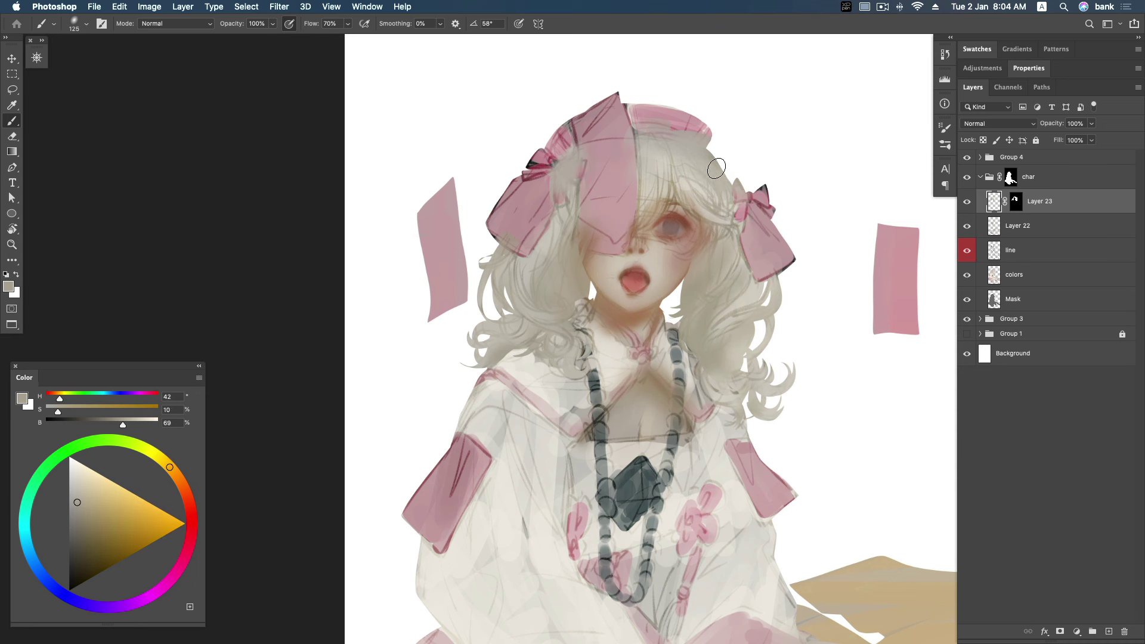
{"action": "left_click", "coordinate": [734, 290], "text": "alt"}
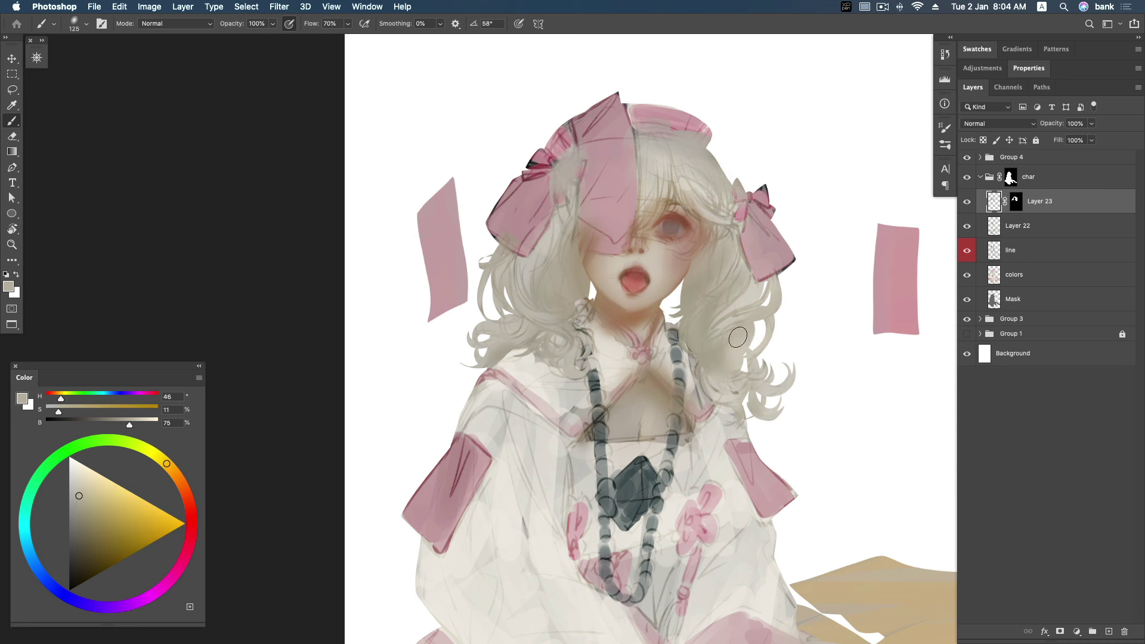
{"action": "key", "text": "bracketright"}
{"action": "key", "text": "bracketright"}
{"action": "key", "text": "bracketright"}
{"action": "mouse_move", "coordinate": [754, 323]}
{"action": "left_mouse_down"}
{"action": "mouse_move", "coordinate": [729, 306]}
{"action": "mouse_move", "coordinate": [749, 296]}
{"action": "left_mouse_up"}
Paint lighter strokes on the hair by the bow using a pale sampled highlight.
{"action": "left_click", "coordinate": [745, 300], "text": "alt"}
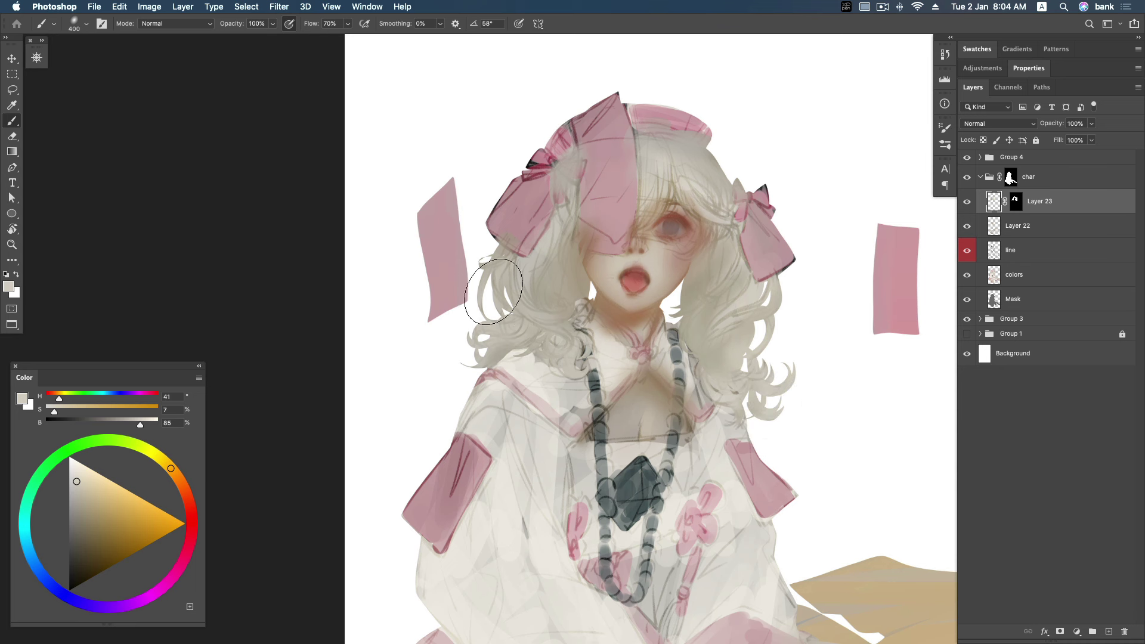
{"action": "left_click", "coordinate": [528, 313], "text": "alt"}
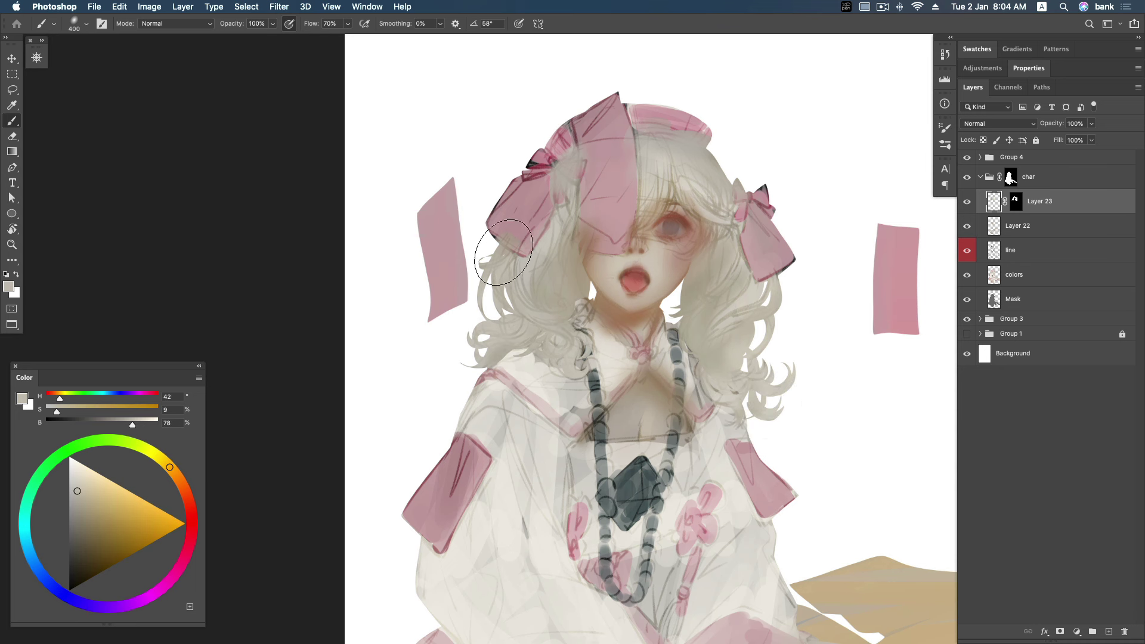
{"action": "left_click", "coordinate": [494, 257], "text": "alt"}
{"action": "left_click", "coordinate": [707, 158], "text": "alt"}
{"action": "left_click", "coordinate": [650, 187], "text": "alt"}
{"action": "left_click_drag", "start_coordinate": [639, 170], "coordinate": [677, 177]}
At brush size 175, smooth the hair beside the right bow, right of the face and ribbon edge.
{"action": "key", "text": "bracketleft"}
{"action": "key", "text": "bracketleft"}
{"action": "key", "text": "bracketleft"}
{"action": "key", "text": "bracketleft"}
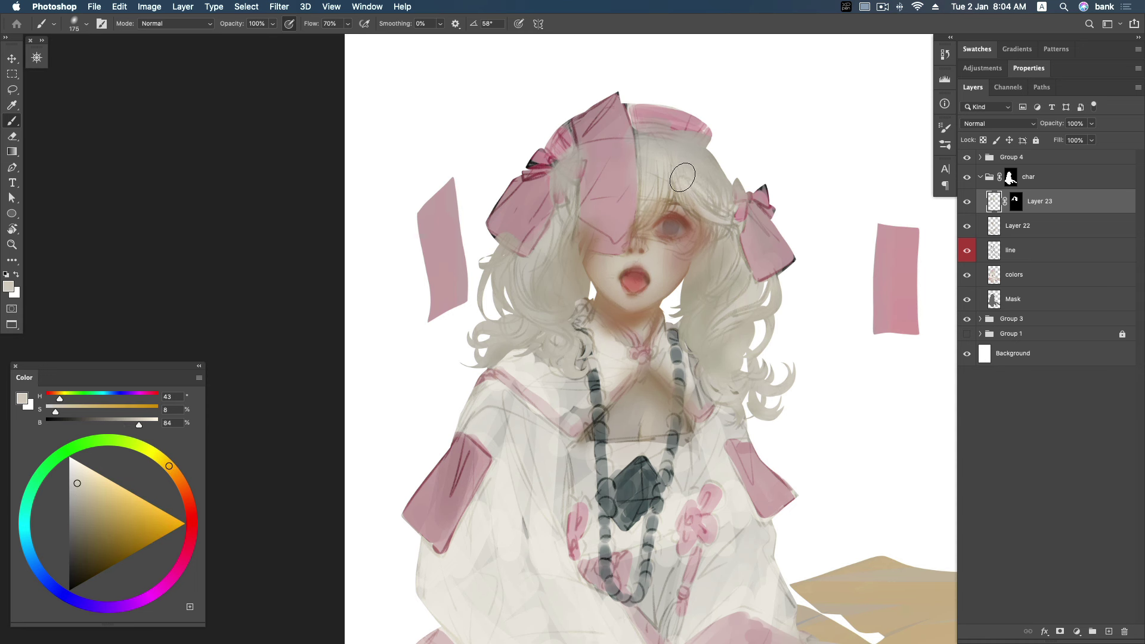
{"action": "left_click", "coordinate": [651, 190], "text": "alt"}
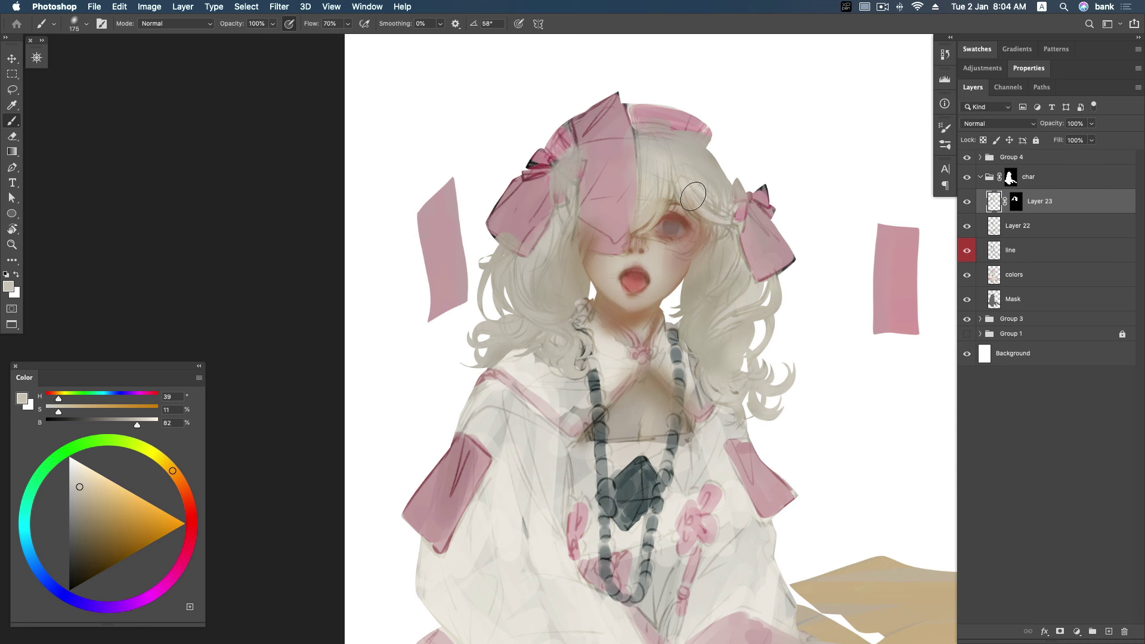
{"action": "left_click_drag", "start_coordinate": [702, 238], "coordinate": [707, 226]}
{"action": "left_click", "coordinate": [697, 246], "text": "alt"}
{"action": "left_click_drag", "start_coordinate": [724, 243], "coordinate": [701, 274]}
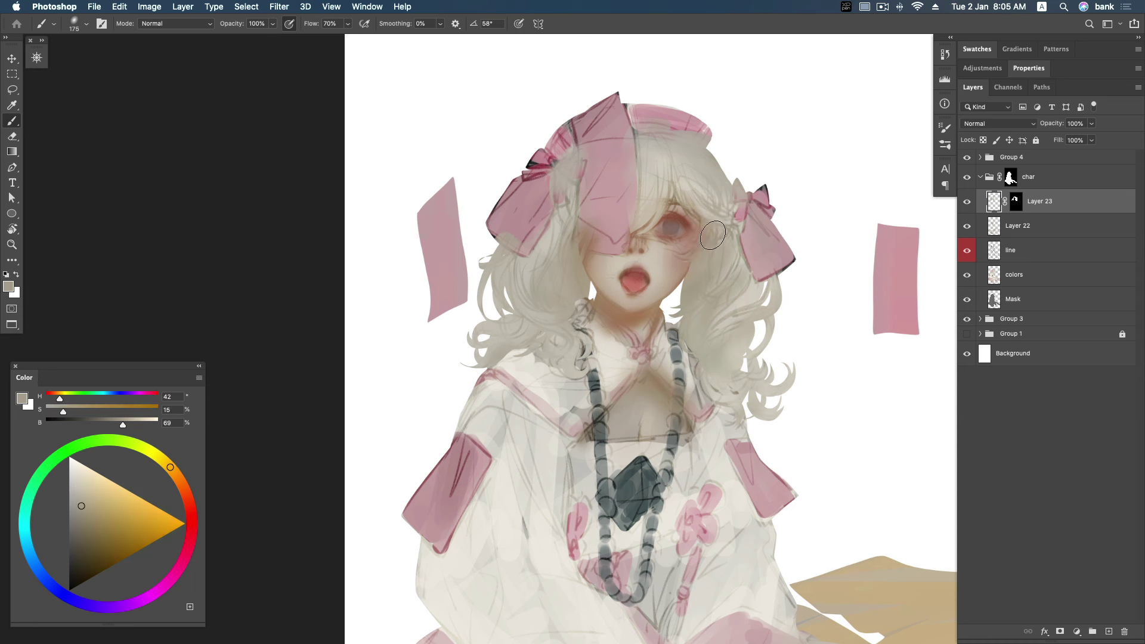
{"action": "left_click", "coordinate": [703, 274], "text": "alt"}
{"action": "left_click", "coordinate": [738, 287], "text": "alt"}
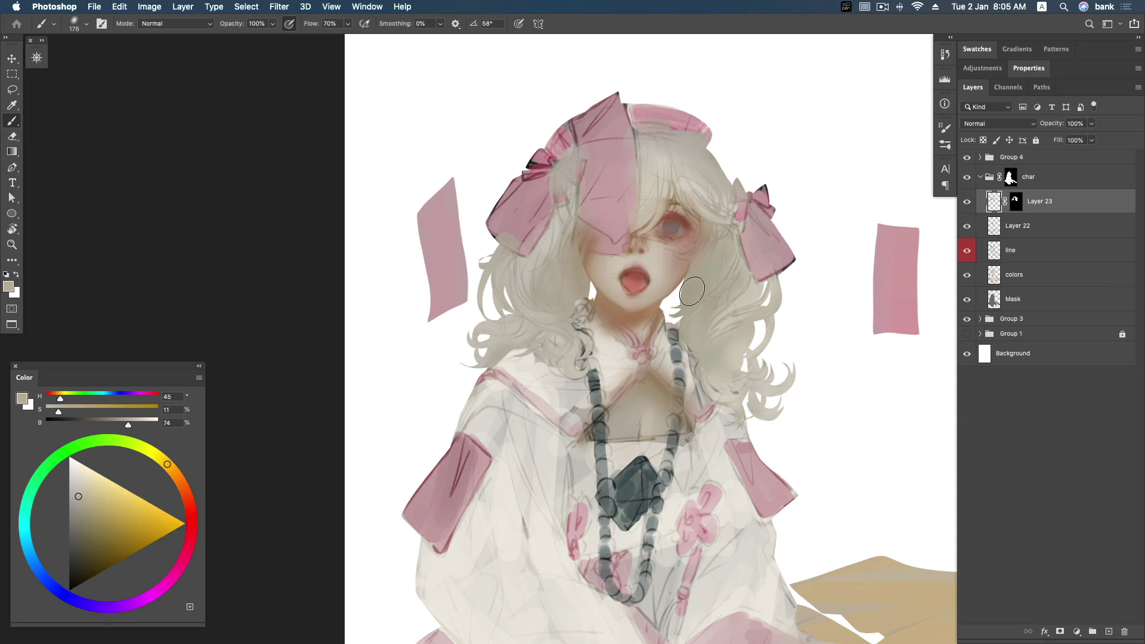
{"action": "left_click", "coordinate": [702, 192], "text": "alt"}
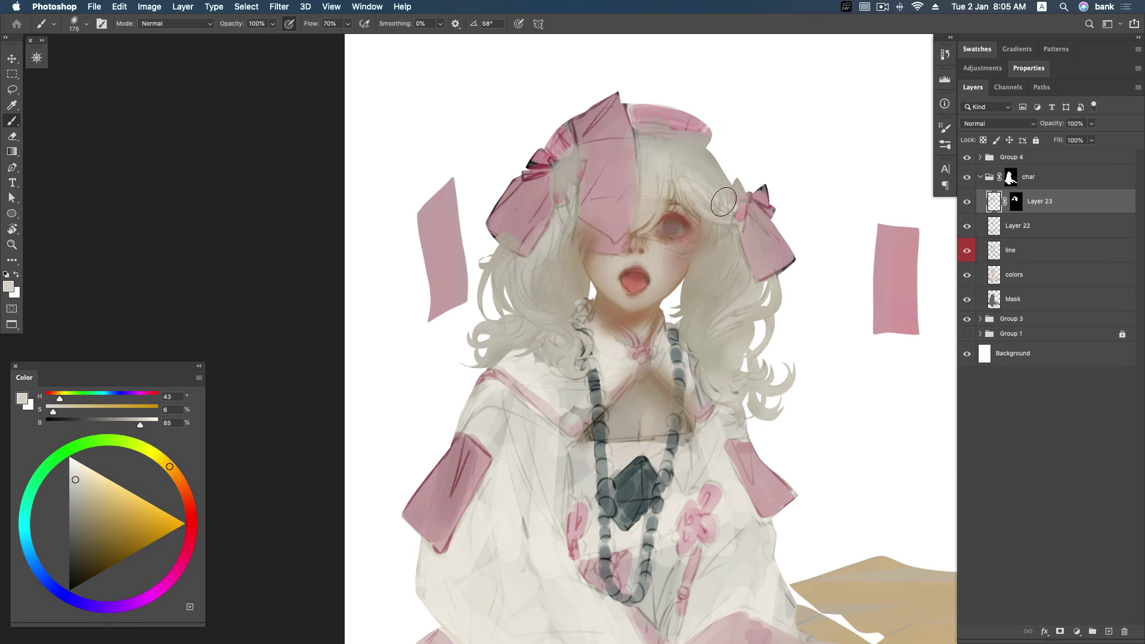
{"action": "left_click_drag", "start_coordinate": [739, 190], "coordinate": [733, 222]}
Paint over the dark curl beside the face, then zoom out to the whole figure.
{"action": "left_click", "coordinate": [732, 242], "text": "alt"}
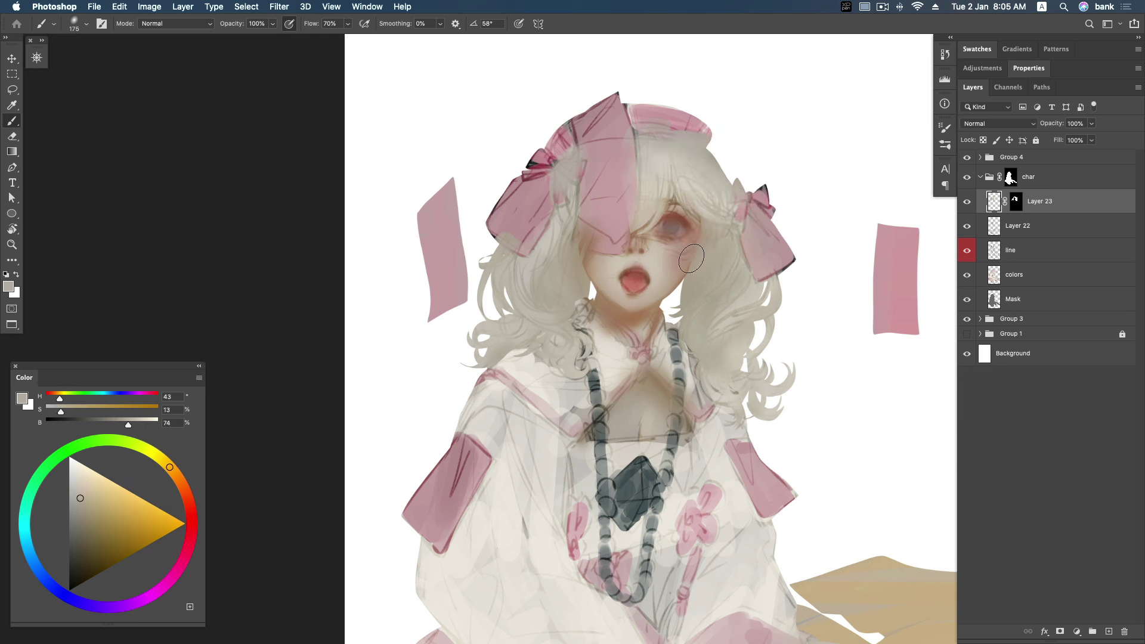
{"action": "left_click", "coordinate": [557, 256], "text": "alt"}
{"action": "left_click", "coordinate": [524, 269], "text": "alt"}
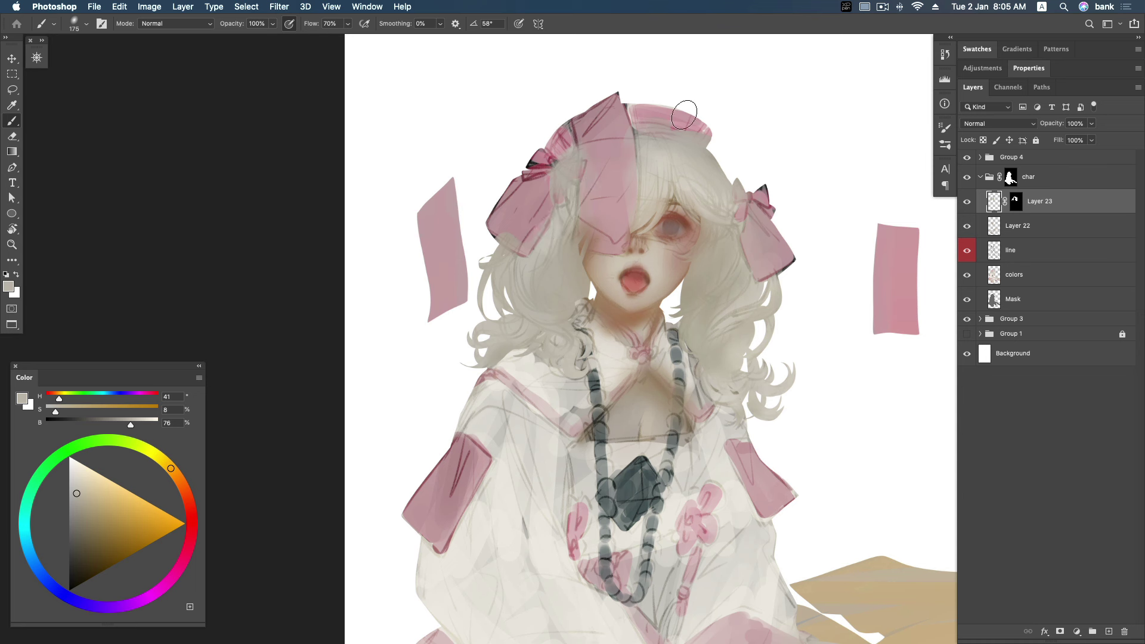
{"action": "left_click", "coordinate": [651, 166], "text": "alt"}
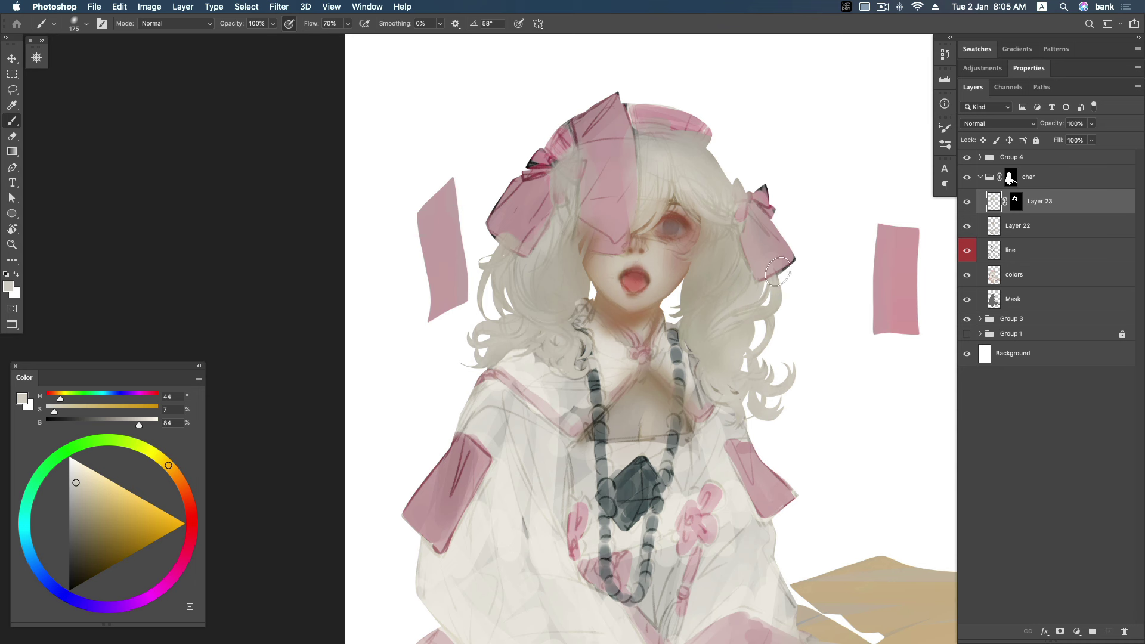
{"action": "left_click", "coordinate": [730, 267], "text": "alt"}
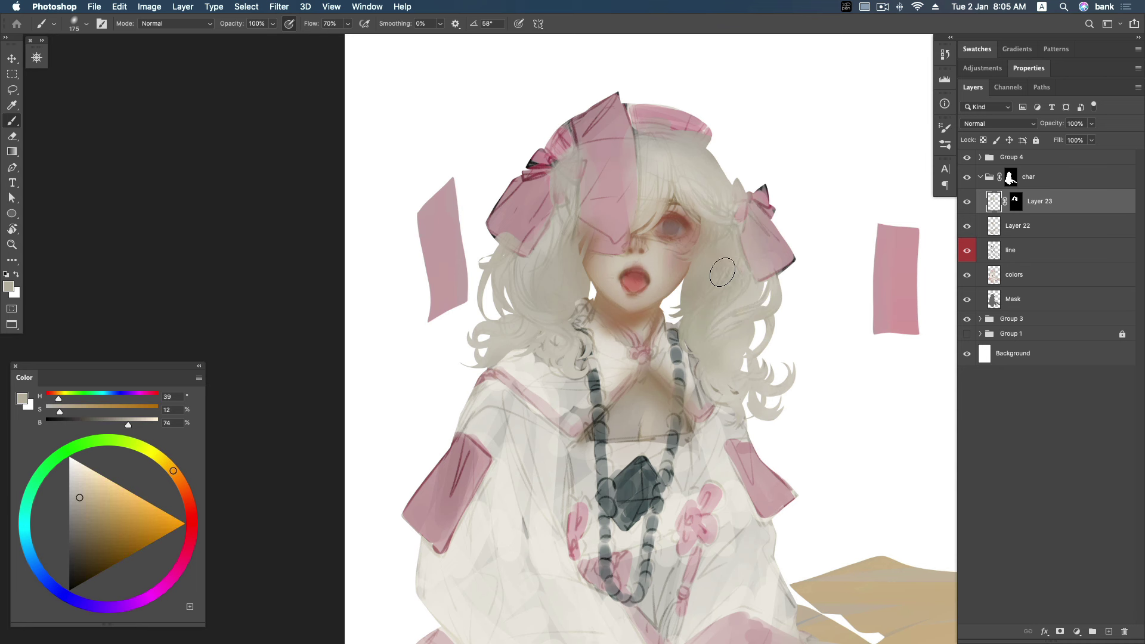
{"action": "left_click_drag", "start_coordinate": [692, 310], "coordinate": [674, 280]}
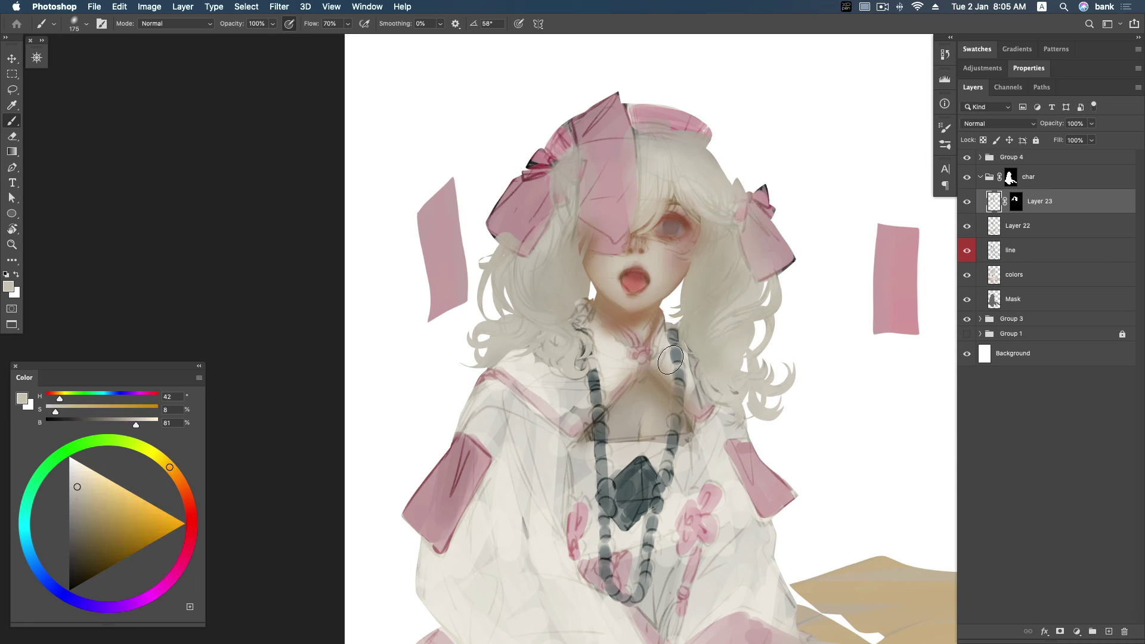
{"action": "left_click", "coordinate": [531, 269], "text": "alt"}
{"action": "key", "text": "z"}
{"action": "left_click", "coordinate": [766, 330], "text": "alt"}
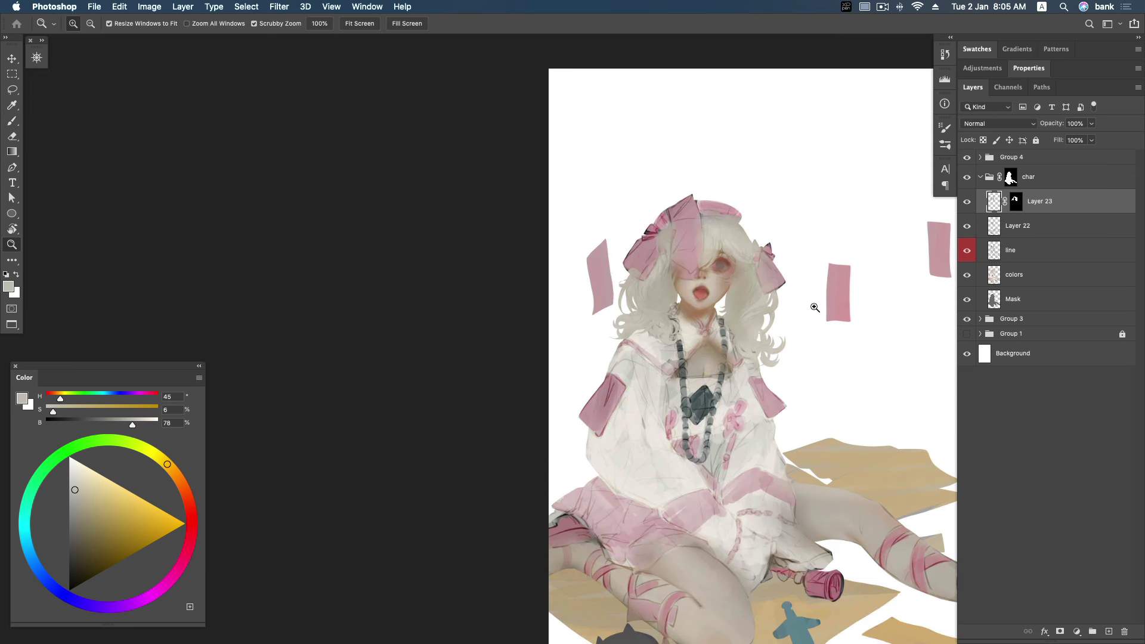
Zoom around the head, try applying Layer 23's mask, then undo it.
{"action": "left_click", "coordinate": [745, 262]}
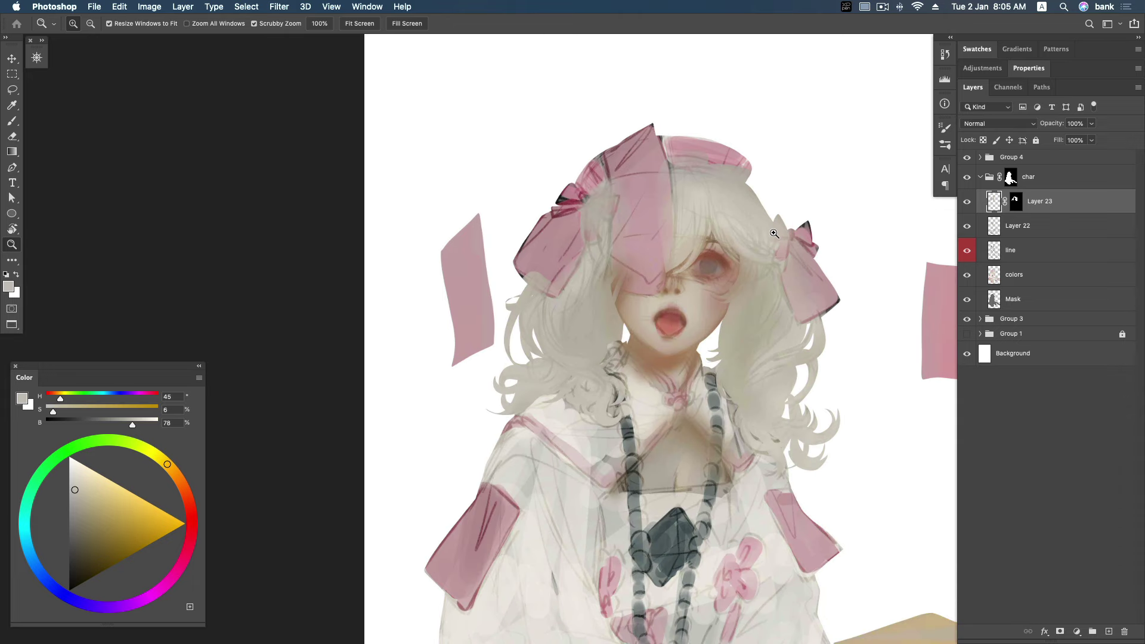
{"action": "left_click", "coordinate": [773, 343], "text": "alt"}
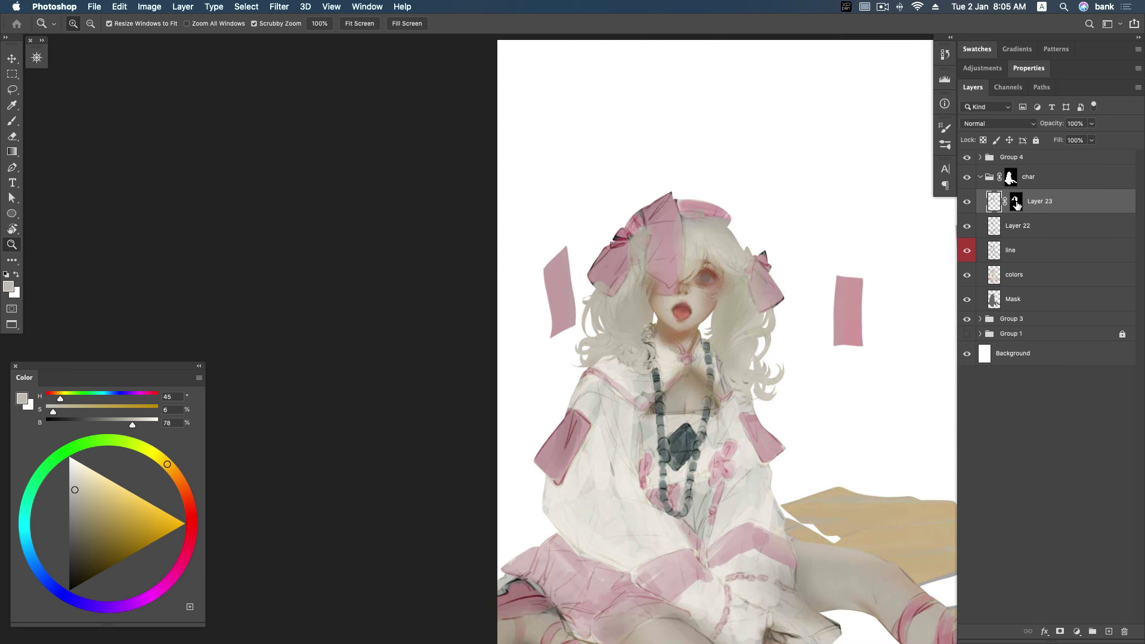
{"action": "right_click", "coordinate": [1017, 204]}
{"action": "left_click", "coordinate": [980, 233]}
{"action": "key", "text": "super+z"}
Create Group 5, move Layer 23's mask onto it, and add an empty Layer 24.
{"action": "left_click", "coordinate": [1093, 632]}
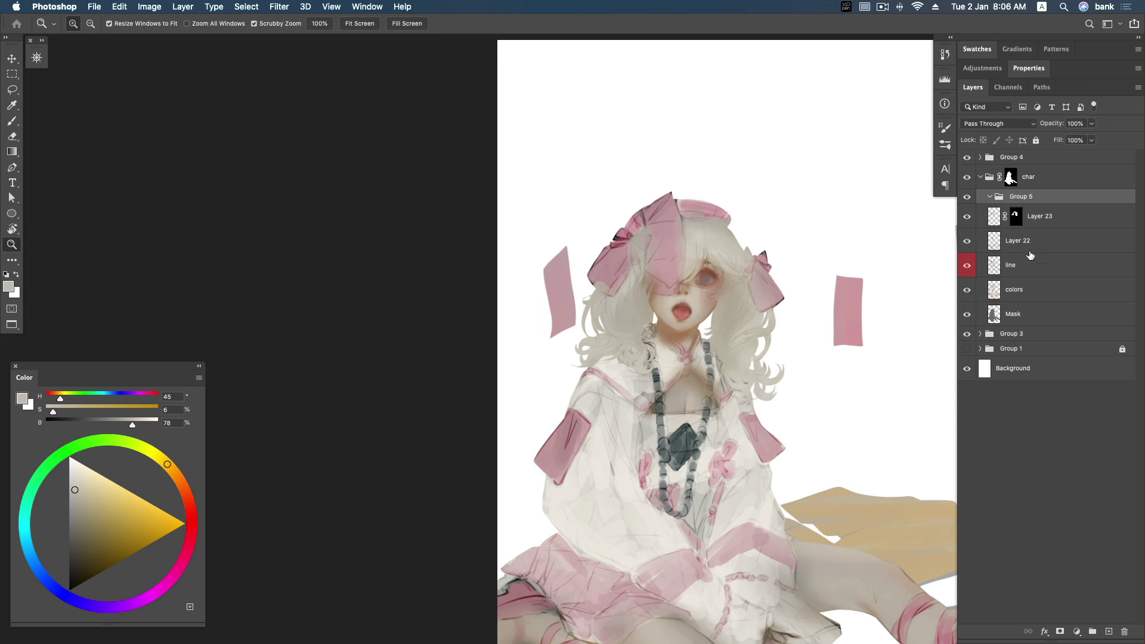
{"action": "left_click_drag", "start_coordinate": [1016, 216], "coordinate": [1020, 198]}
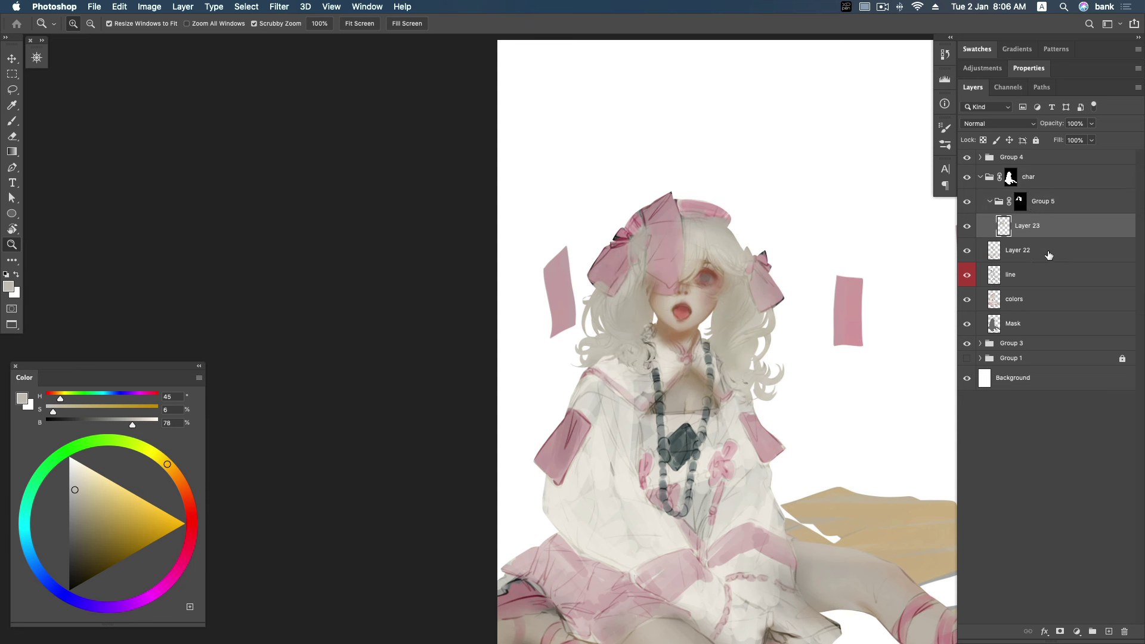
{"action": "left_click", "coordinate": [1109, 632]}
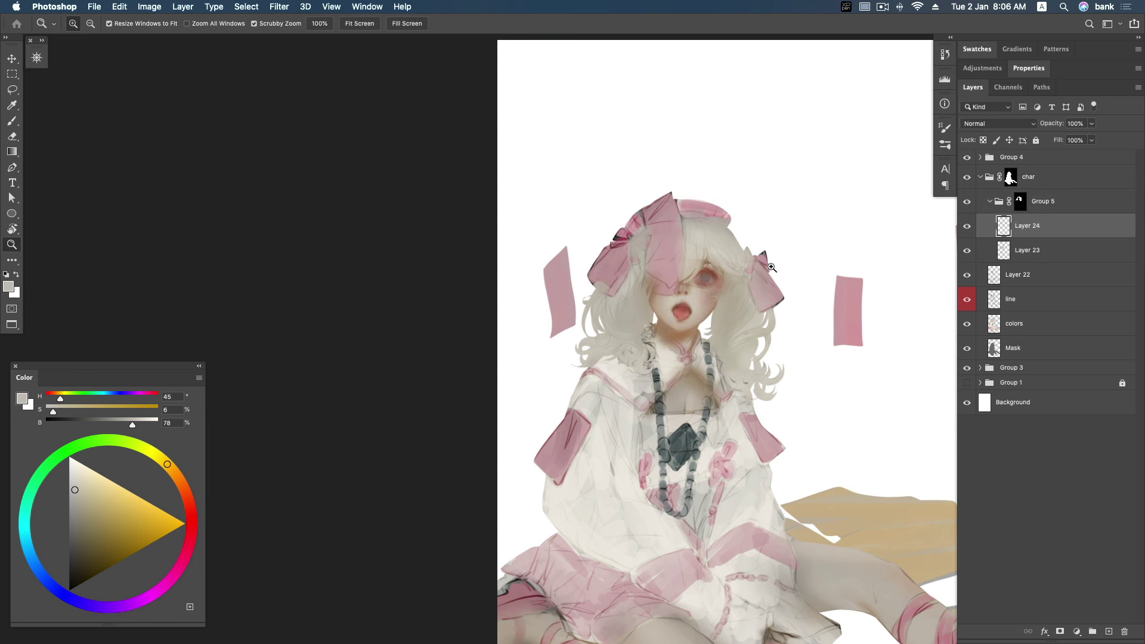
Paint light hair colour over the pink beside the top bow and a darker strand by the right cheek.
{"action": "left_click", "coordinate": [714, 245]}
{"action": "key", "text": "b"}
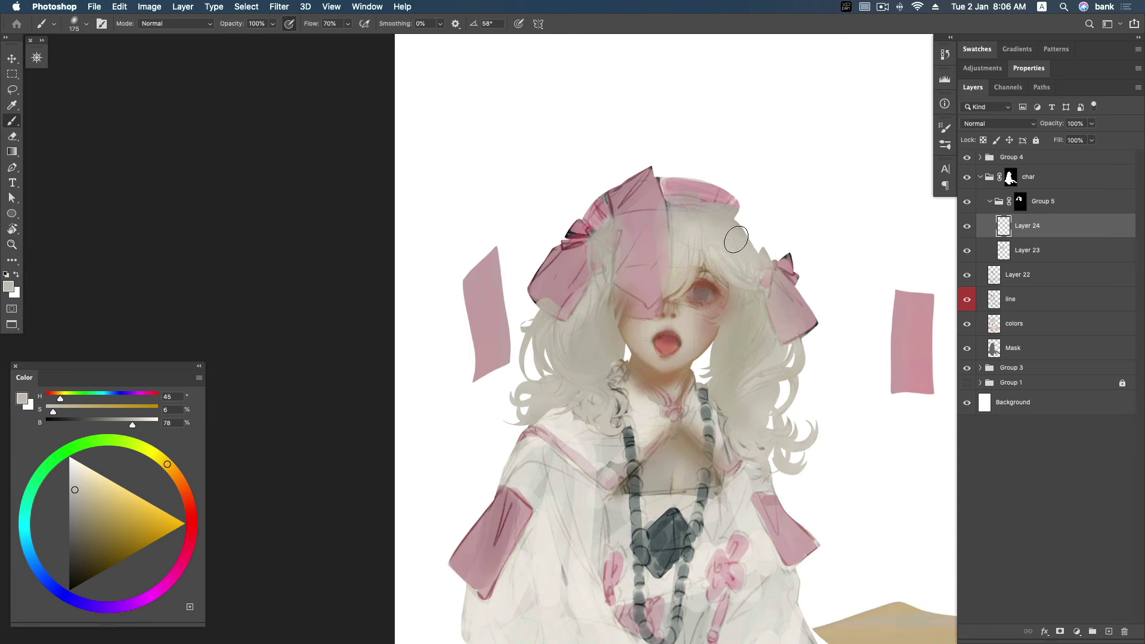
{"action": "left_click", "coordinate": [693, 237], "text": "alt"}
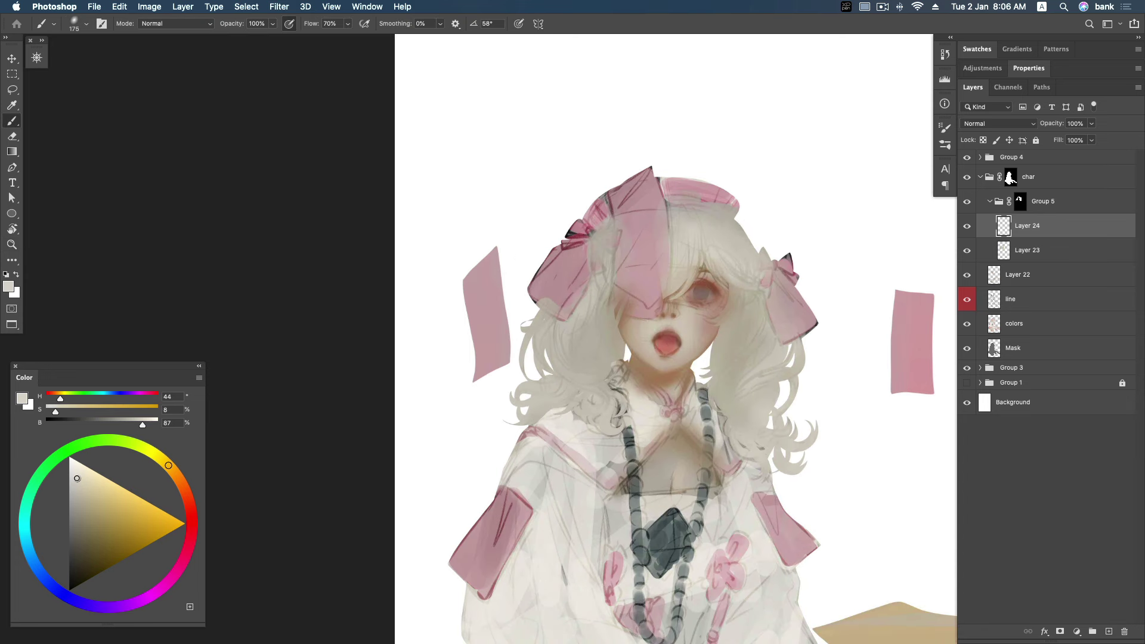
{"action": "left_click_drag", "start_coordinate": [713, 241], "coordinate": [658, 235]}
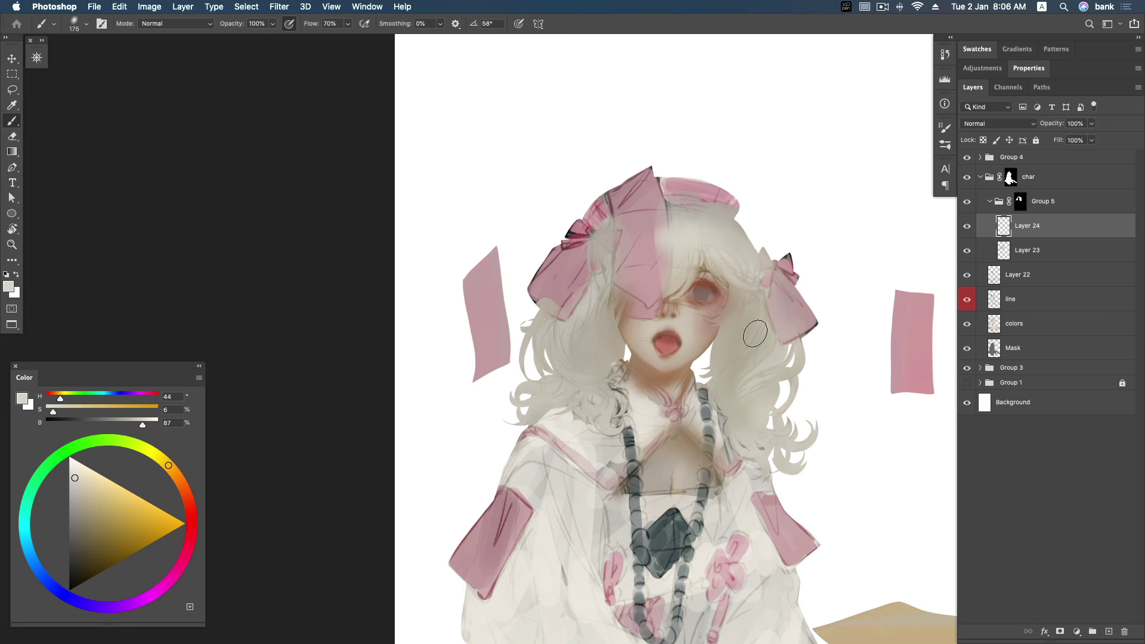
{"action": "left_click", "coordinate": [730, 342], "text": "alt"}
{"action": "left_click", "coordinate": [105, 517]}
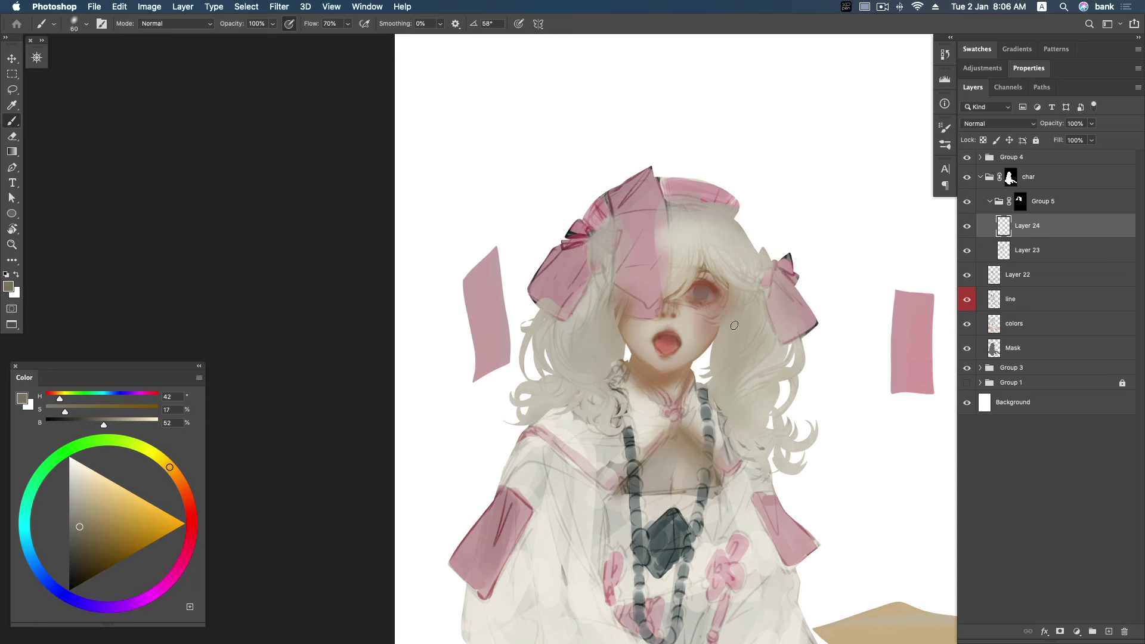
{"action": "left_click_drag", "start_coordinate": [726, 327], "coordinate": [710, 363]}
With brush sizes 150-200, cover the left cheek highlight, pink bow and pink hat top.
{"action": "key", "text": "bracketright"}
{"action": "key", "text": "bracketright"}
{"action": "key", "text": "bracketright"}
{"action": "left_click_drag", "start_coordinate": [625, 357], "coordinate": [596, 367]}
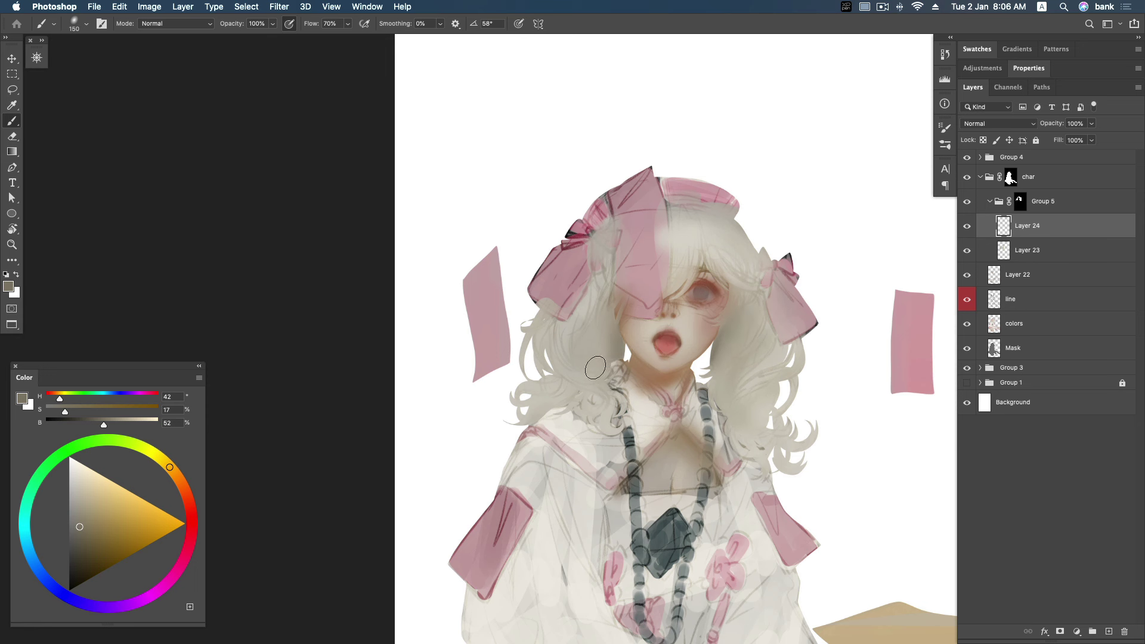
{"action": "key", "text": "bracketright"}
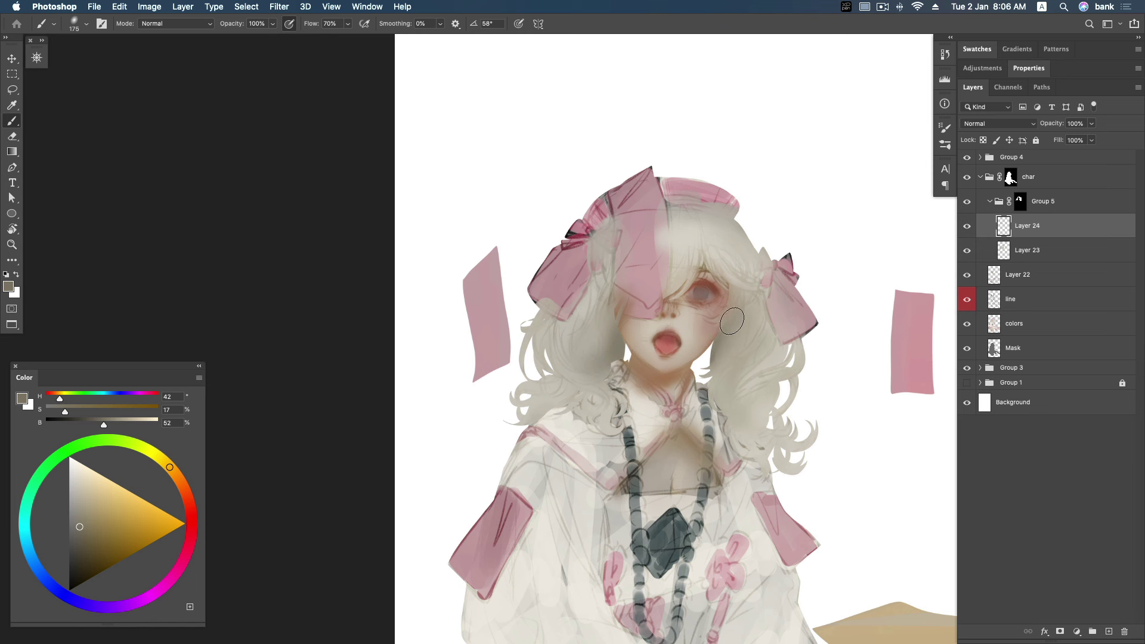
{"action": "key", "text": "bracketright"}
{"action": "left_click_drag", "start_coordinate": [603, 224], "coordinate": [599, 239]}
{"action": "left_click", "coordinate": [549, 303]}
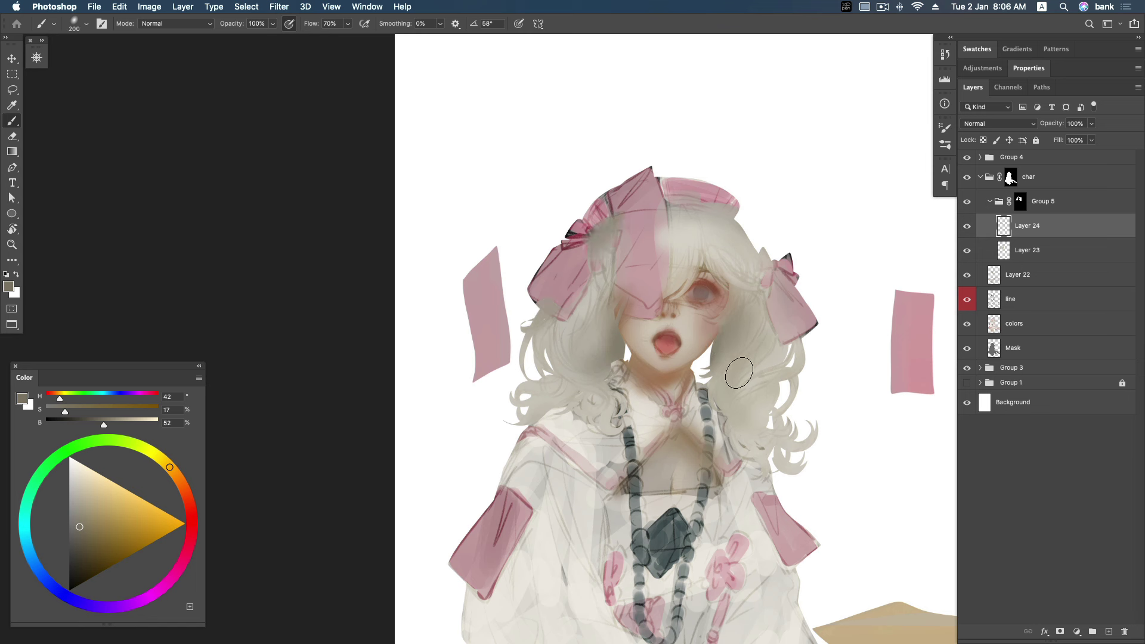
{"action": "key", "text": "bracketleft"}
{"action": "left_click_drag", "start_coordinate": [685, 186], "coordinate": [665, 206]}
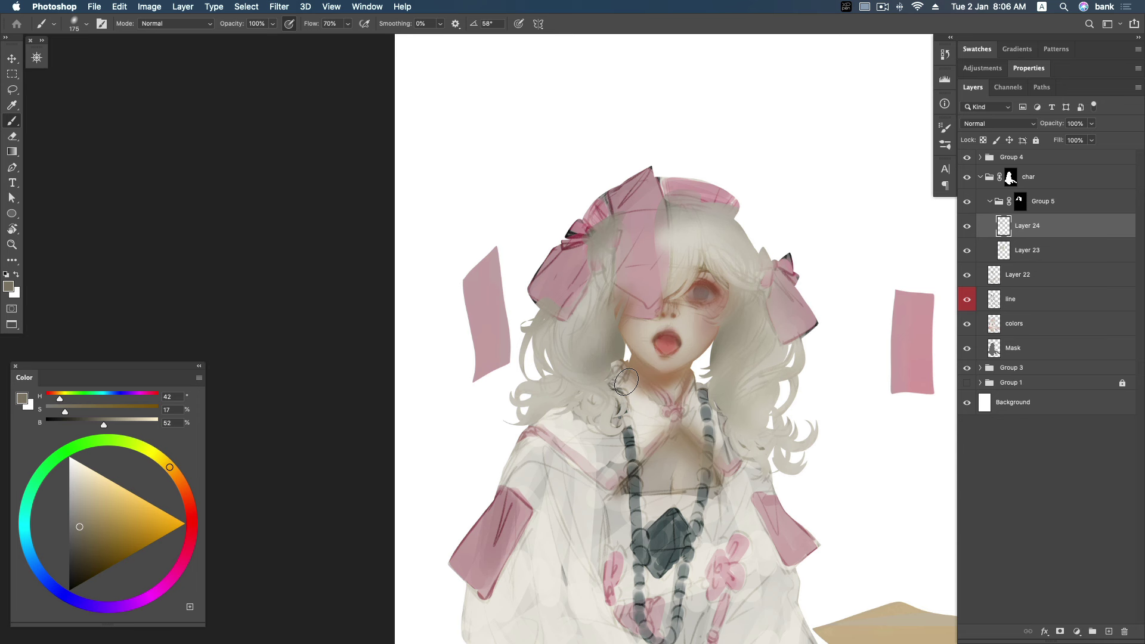
Zoom in on the character's upper body around the cheek.
{"action": "key", "text": "z"}
{"action": "left_click", "coordinate": [855, 399], "text": "alt"}
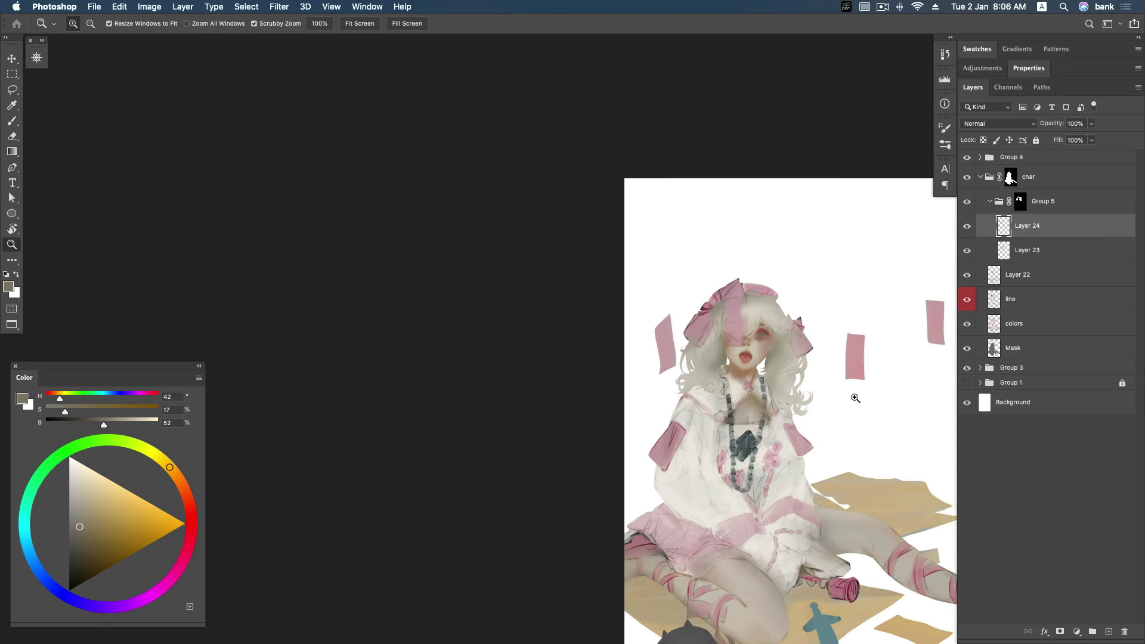
{"action": "left_click_drag", "start_coordinate": [834, 394], "coordinate": [788, 337]}
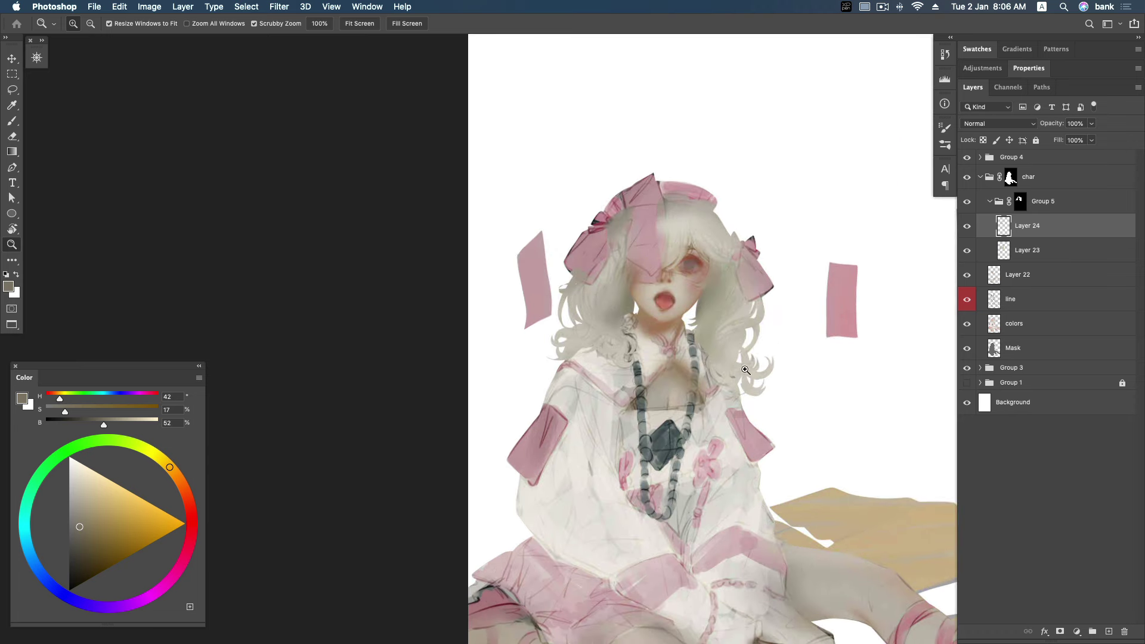
{"action": "left_click", "coordinate": [713, 292]}
Switch to the hard round brush preset at size 150.
{"action": "key", "text": "b"}
{"action": "key", "text": "bracketleft"}
{"action": "right_click", "coordinate": [727, 292]}
{"action": "left_click", "coordinate": [893, 370]}
{"action": "left_click", "coordinate": [1003, 220]}
Try lowering Layer 24's opacity to about 61%, then restore it to 100%.
{"action": "left_click", "coordinate": [1091, 124]}
{"action": "left_click_drag", "start_coordinate": [1094, 138], "coordinate": [1071, 141]}
{"action": "key", "text": "Escape"}
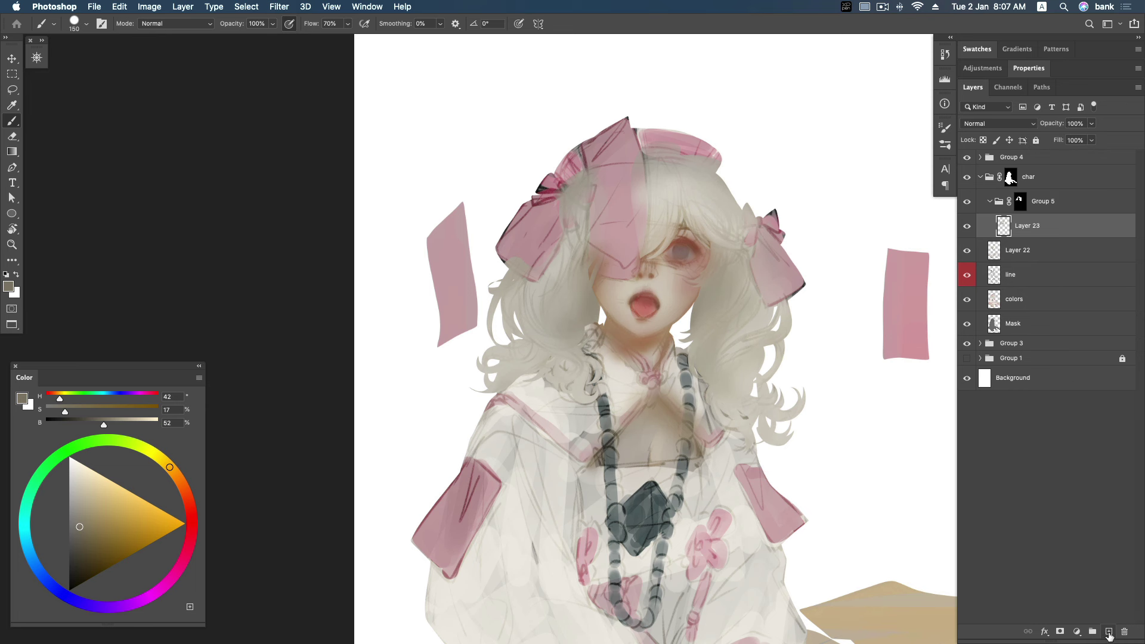
Zoom closer and paint a slightly darker sampled hair shade over the left bow.
{"action": "left_click_drag", "start_coordinate": [716, 307], "coordinate": [737, 304]}
{"action": "key", "text": "bracketleft"}
{"action": "key", "text": "bracketleft"}
{"action": "key", "text": "bracketleft"}
{"action": "key", "text": "bracketleft"}
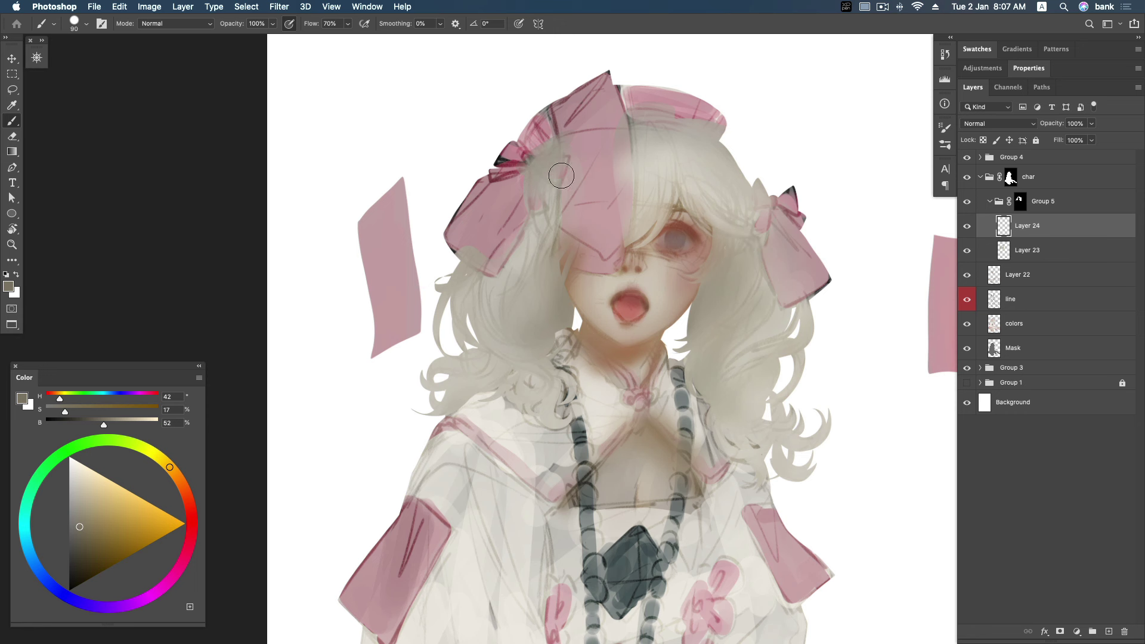
{"action": "left_click_drag", "start_coordinate": [524, 197], "coordinate": [563, 146]}
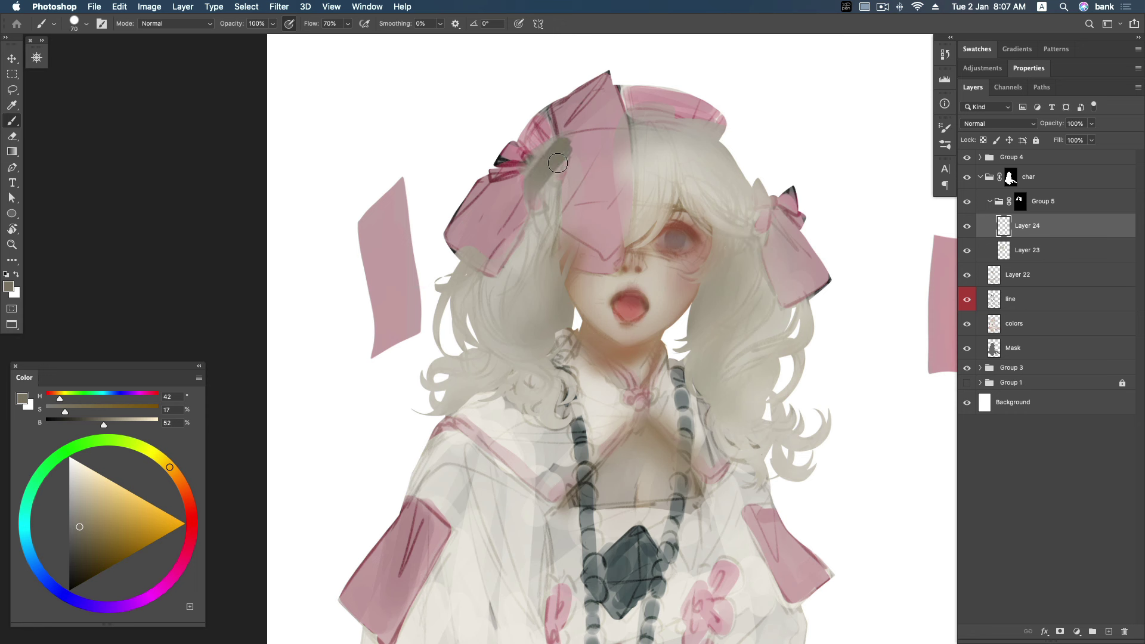
{"action": "key", "text": "ctrl+z"}
{"action": "left_click", "coordinate": [557, 259], "text": "alt"}
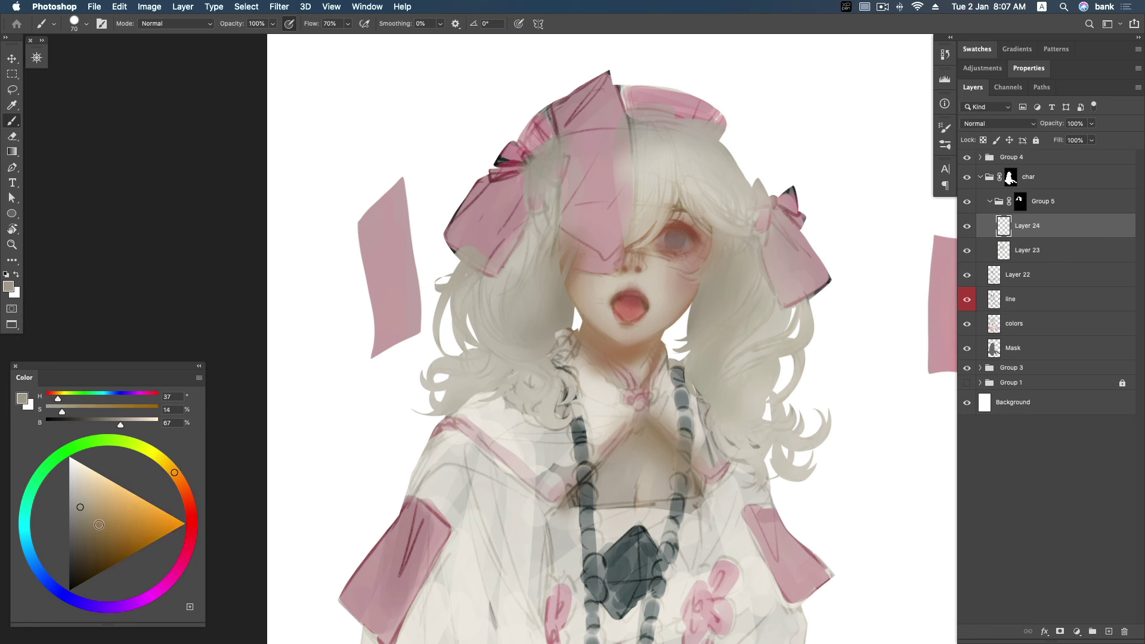
{"action": "left_click", "coordinate": [84, 516]}
{"action": "left_click_drag", "start_coordinate": [525, 192], "coordinate": [563, 143]}
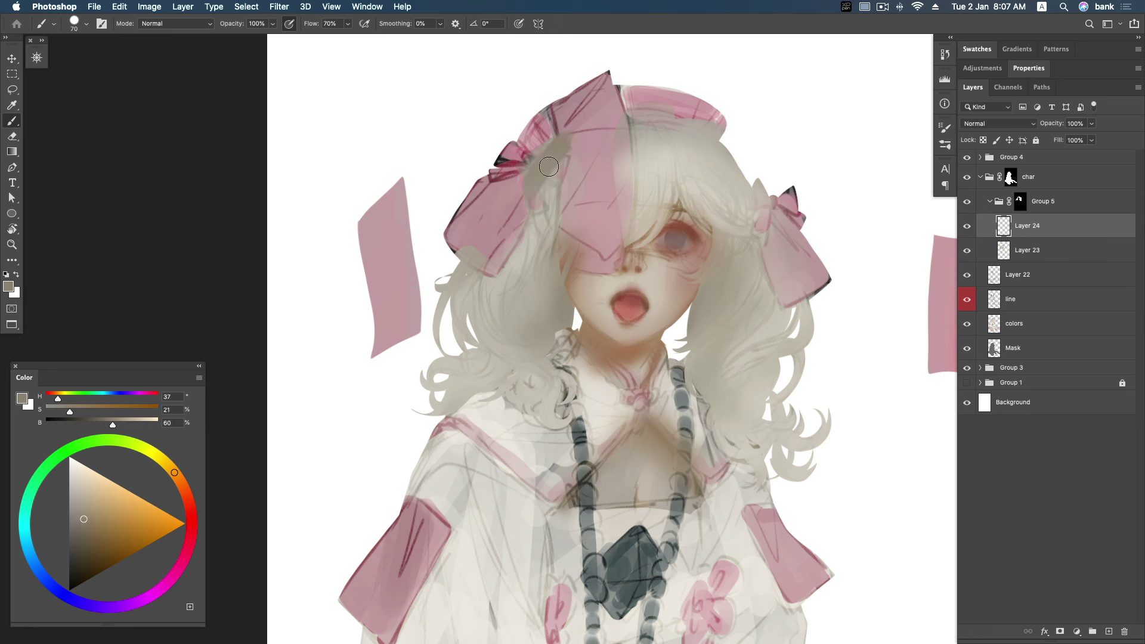
Choose a different brush preset and set its size to 40 px.
{"action": "key", "text": "bracketleft"}
{"action": "right_click", "coordinate": [605, 300]}
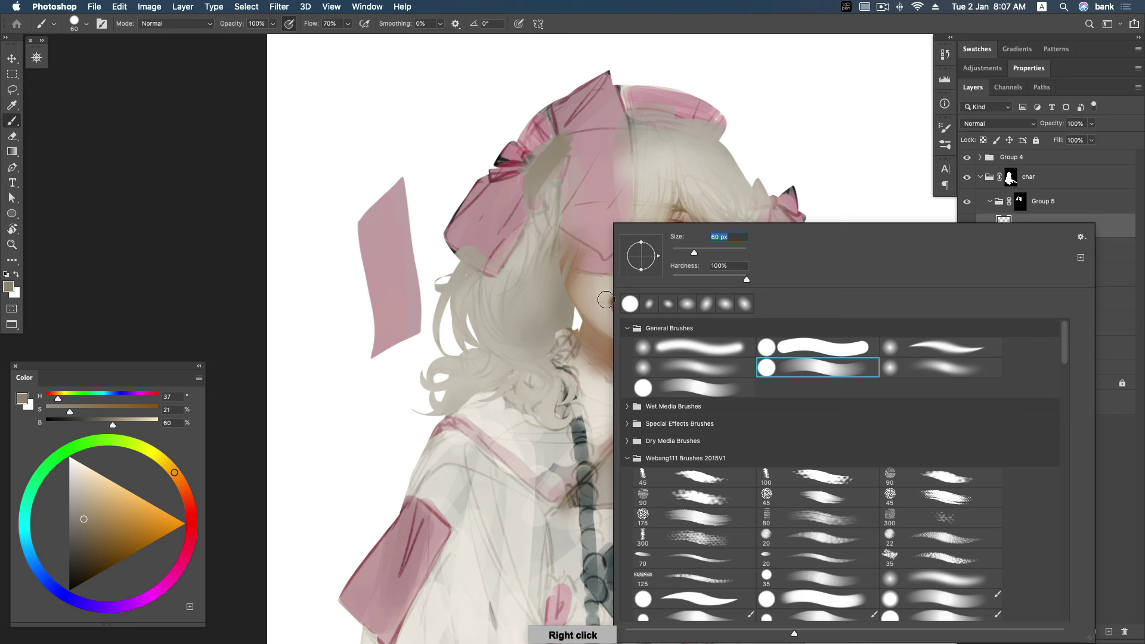
{"action": "key", "text": "Escape"}
{"action": "right_click", "coordinate": [591, 302]}
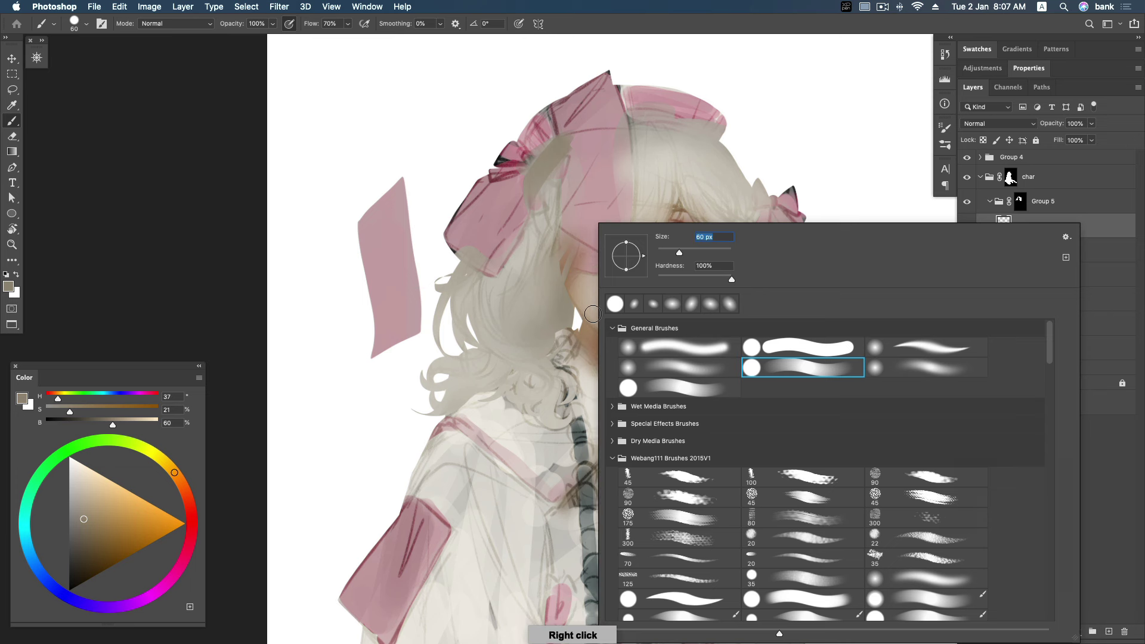
{"action": "left_click", "coordinate": [689, 600]}
{"action": "type", "text": "40"}
{"action": "key", "text": "Return"}
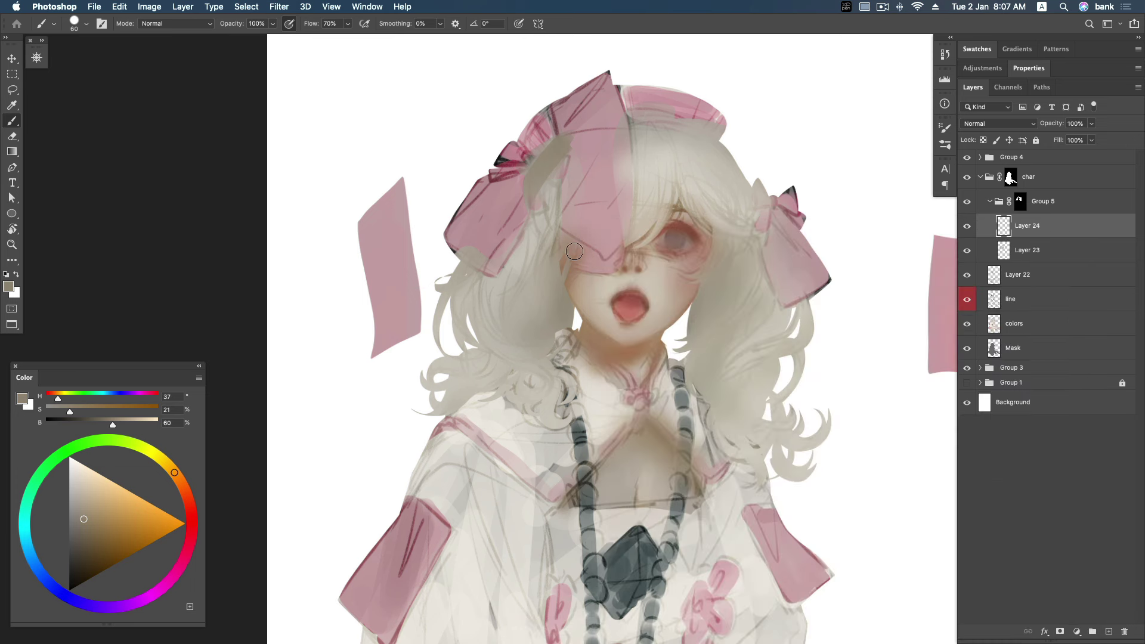
Paint darker strands beneath the bow, over the left curls, near the chin and face edge.
{"action": "left_click_drag", "start_coordinate": [568, 155], "coordinate": [553, 232]}
{"action": "left_click_drag", "start_coordinate": [472, 282], "coordinate": [500, 354]}
{"action": "left_click_drag", "start_coordinate": [475, 297], "coordinate": [471, 332]}
{"action": "left_click_drag", "start_coordinate": [433, 382], "coordinate": [477, 368]}
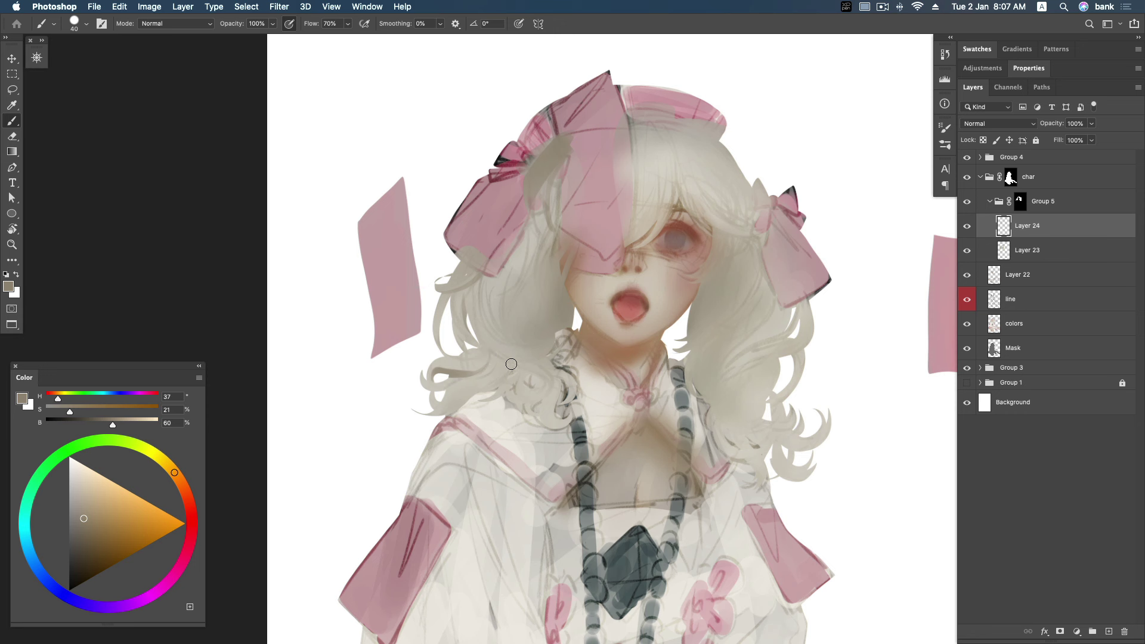
{"action": "left_click_drag", "start_coordinate": [449, 404], "coordinate": [486, 393]}
{"action": "left_click_drag", "start_coordinate": [529, 362], "coordinate": [558, 373]}
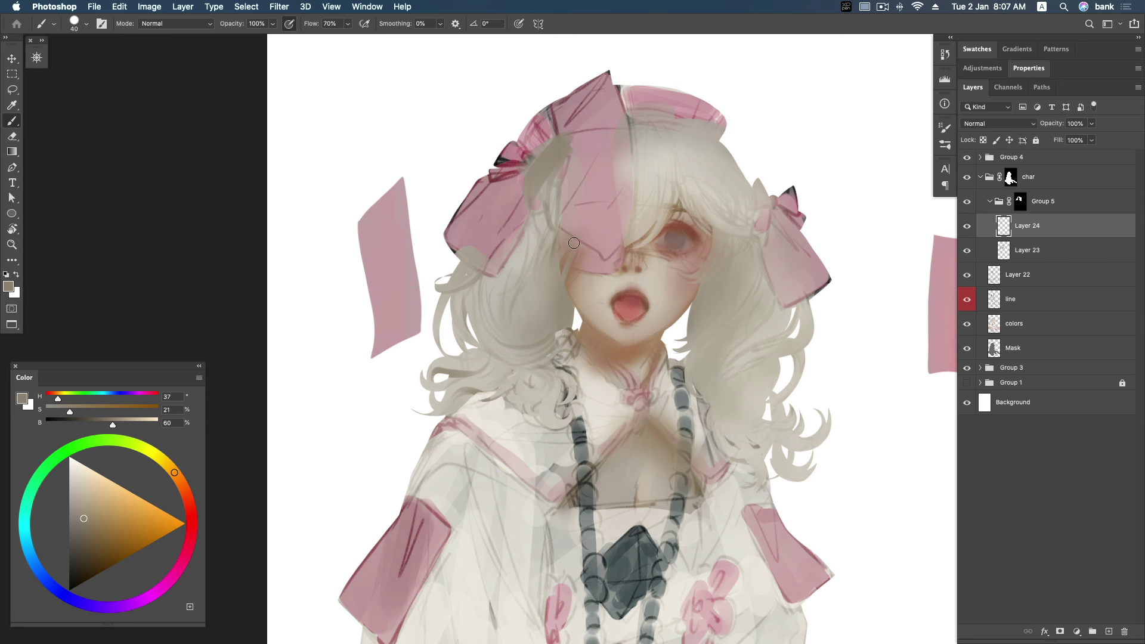
{"action": "left_click_drag", "start_coordinate": [549, 280], "coordinate": [548, 305]}
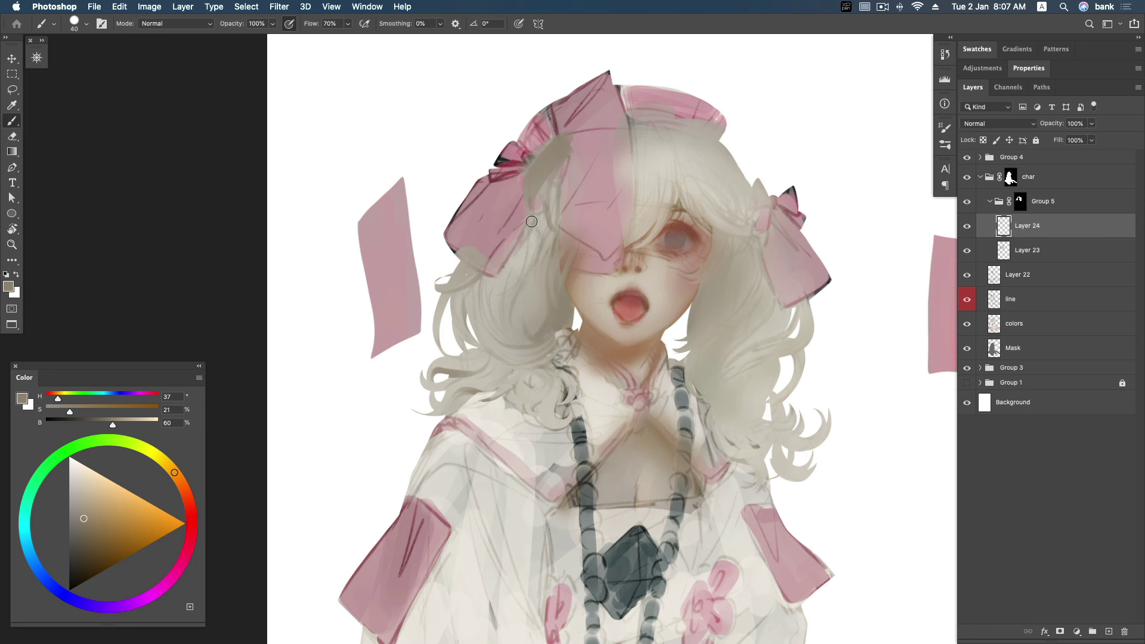
Cover part of the pink bow and add strands on the right hair, undoing the last.
{"action": "left_click_drag", "start_coordinate": [510, 253], "coordinate": [522, 206]}
{"action": "left_click_drag", "start_coordinate": [670, 219], "coordinate": [659, 218]}
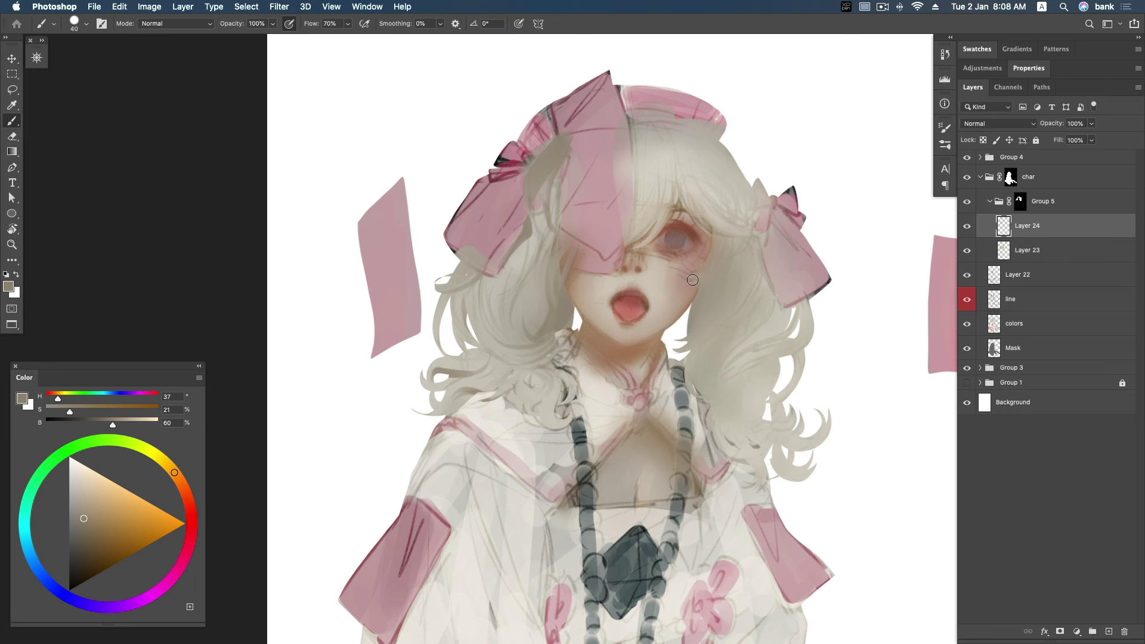
{"action": "left_click_drag", "start_coordinate": [759, 263], "coordinate": [744, 301]}
{"action": "left_click_drag", "start_coordinate": [715, 340], "coordinate": [698, 367]}
{"action": "mouse_move", "coordinate": [774, 263]}
{"action": "left_mouse_down"}
{"action": "mouse_move", "coordinate": [760, 322]}
{"action": "mouse_move", "coordinate": [682, 341]}
{"action": "left_mouse_up"}
{"action": "key", "text": "super+z"}
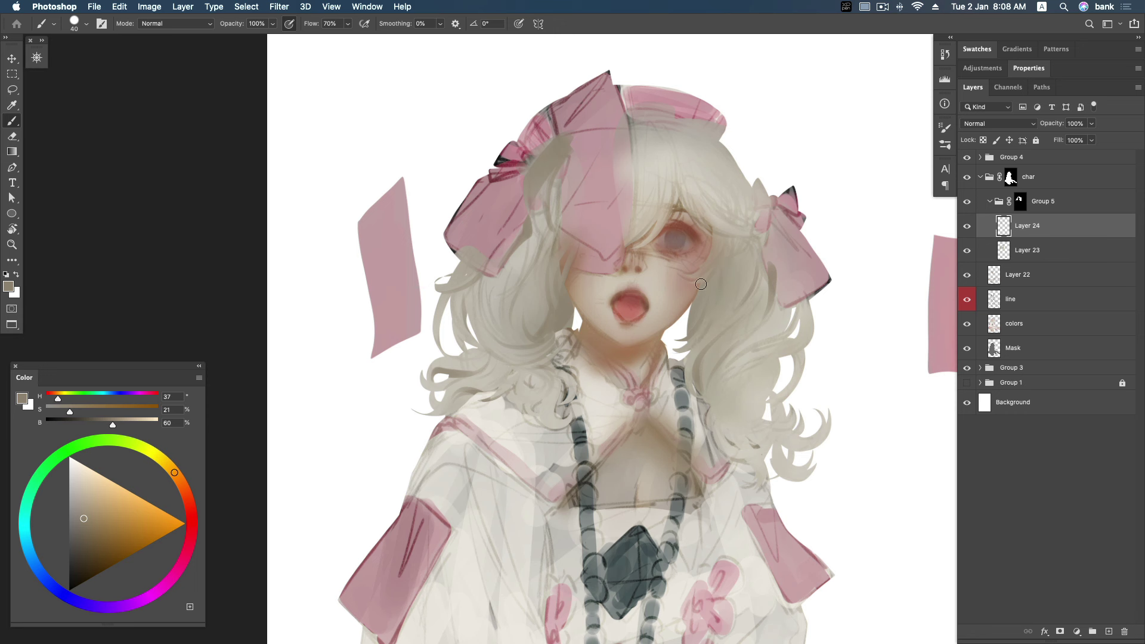
Adjust the shade and paint grey along the right bow's lower edge and right hair edge.
{"action": "left_click", "coordinate": [89, 532]}
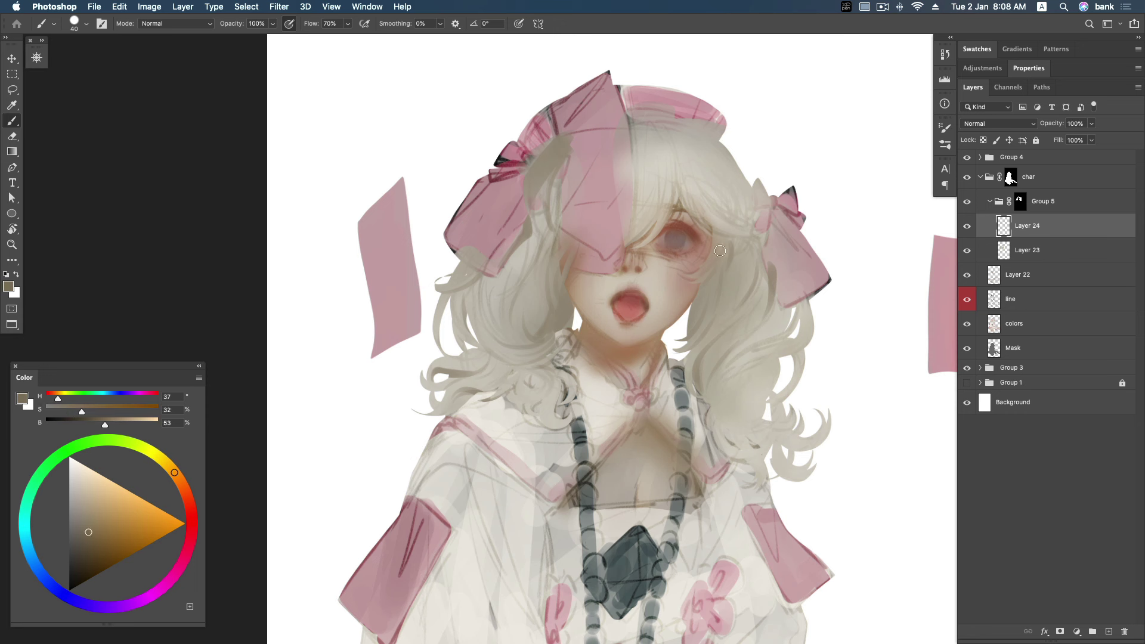
{"action": "left_click_drag", "start_coordinate": [733, 249], "coordinate": [746, 252]}
{"action": "left_click", "coordinate": [84, 530]}
{"action": "left_click", "coordinate": [81, 523]}
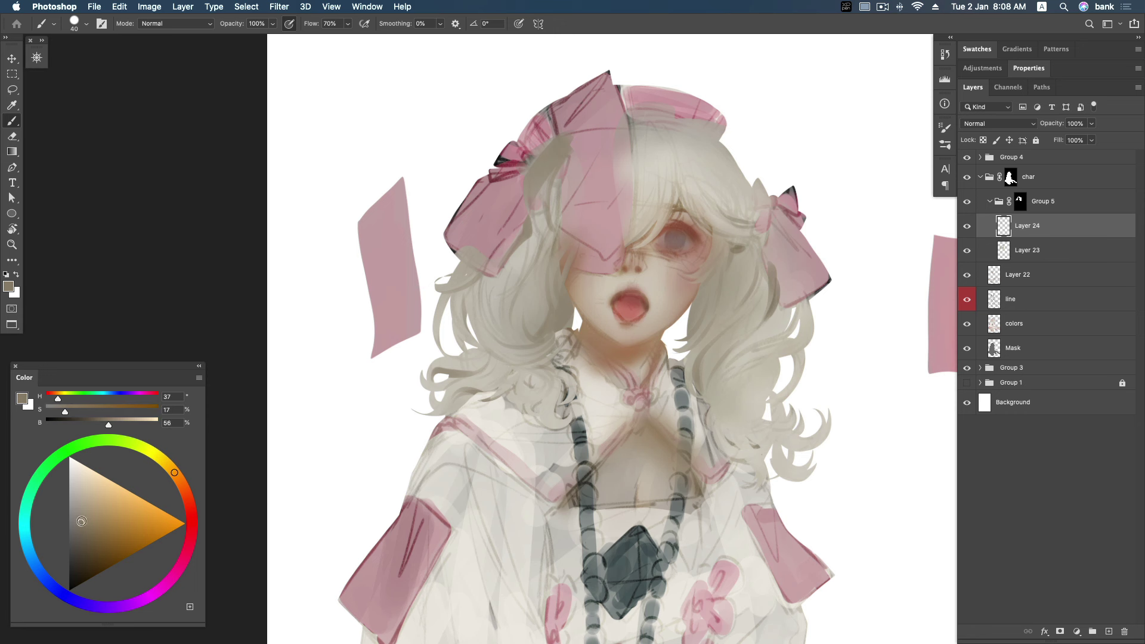
{"action": "left_click_drag", "start_coordinate": [780, 281], "coordinate": [798, 299]}
{"action": "left_click_drag", "start_coordinate": [751, 354], "coordinate": [797, 331]}
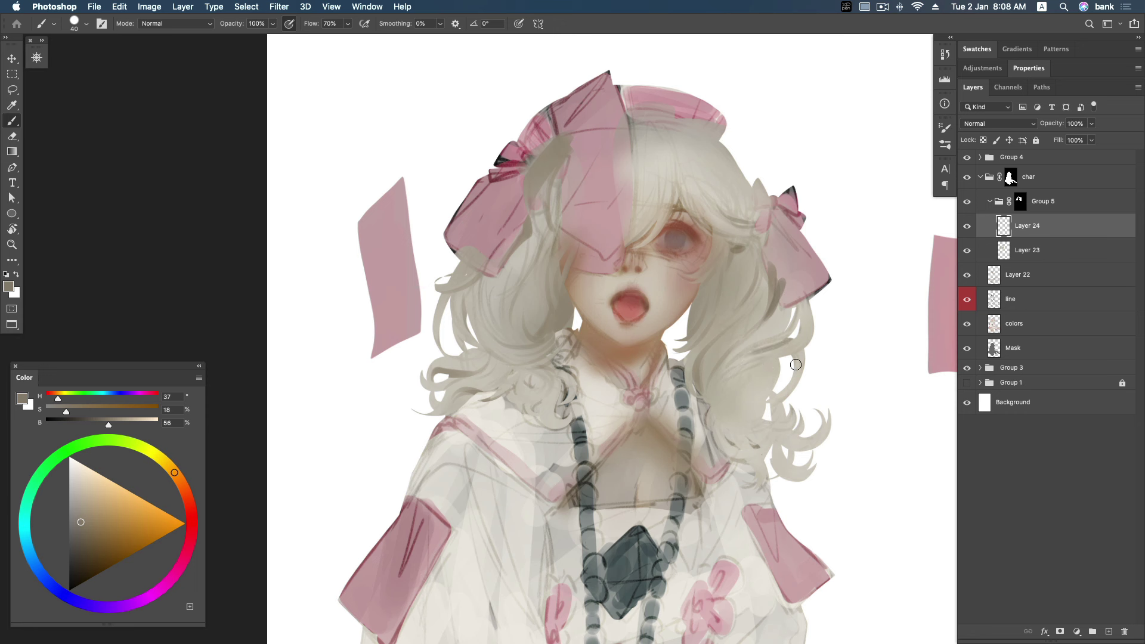
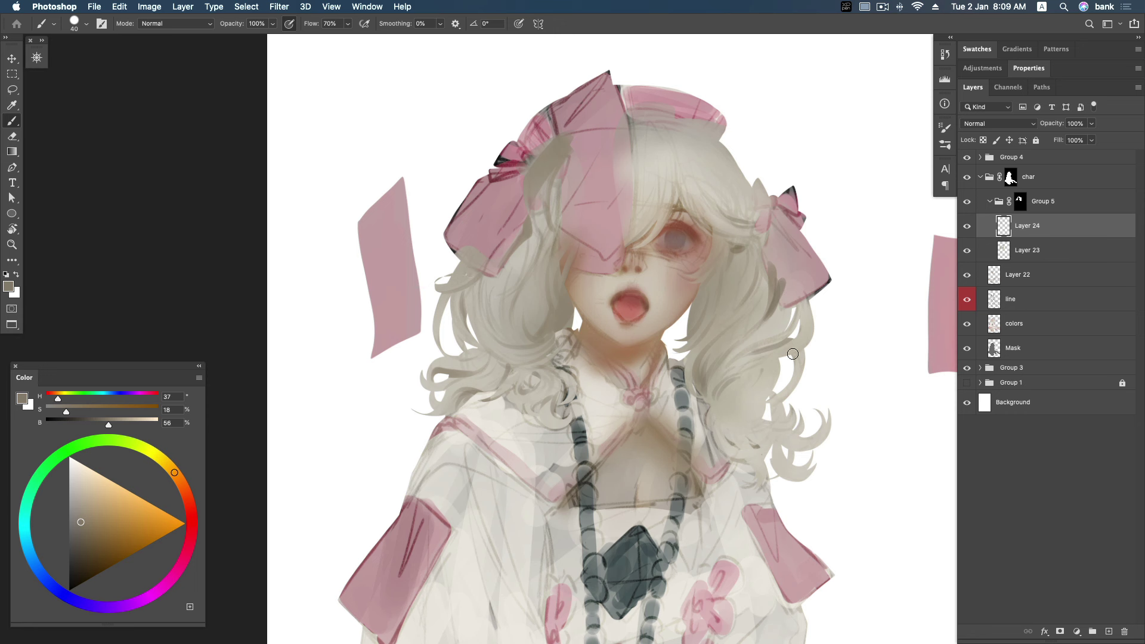
Shade the right-side hair curls and the strands beside the right bow with grey strokes.
{"action": "mouse_move", "coordinate": [756, 368]}
{"action": "left_mouse_down"}
{"action": "mouse_move", "coordinate": [775, 377]}
{"action": "mouse_move", "coordinate": [753, 399]}
{"action": "mouse_move", "coordinate": [764, 406]}
{"action": "mouse_move", "coordinate": [755, 454]}
{"action": "mouse_move", "coordinate": [767, 413]}
{"action": "mouse_move", "coordinate": [784, 401]}
{"action": "mouse_move", "coordinate": [778, 417]}
{"action": "mouse_move", "coordinate": [799, 425]}
{"action": "mouse_move", "coordinate": [808, 452]}
{"action": "mouse_move", "coordinate": [768, 450]}
{"action": "left_mouse_up"}
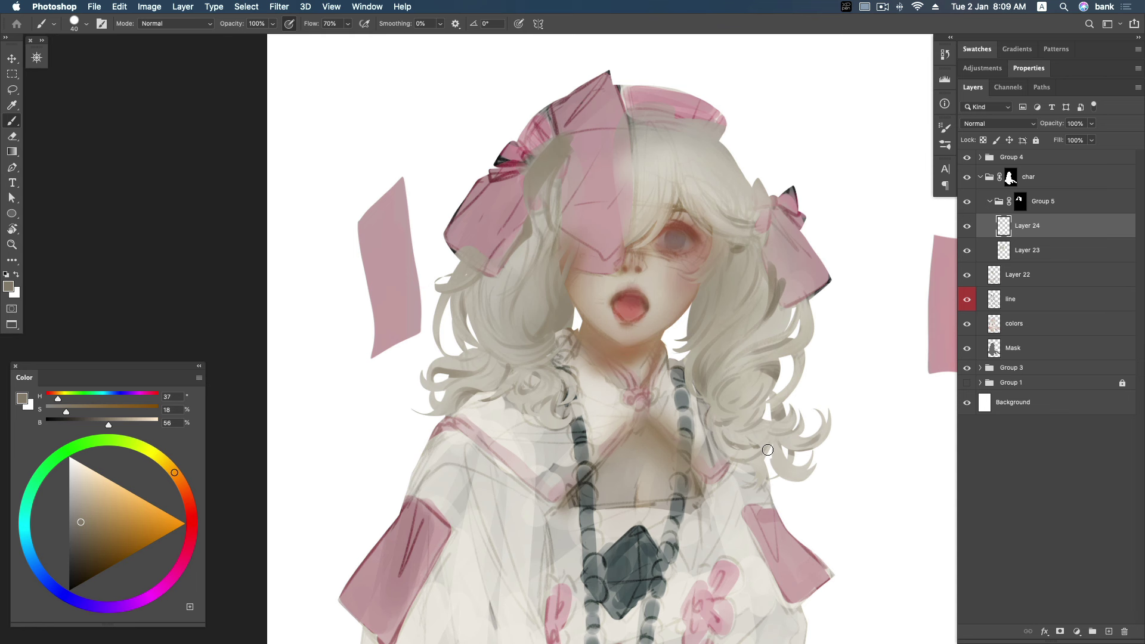
{"action": "mouse_move", "coordinate": [797, 291]}
{"action": "left_mouse_down"}
{"action": "mouse_move", "coordinate": [819, 328]}
{"action": "mouse_move", "coordinate": [810, 343]}
{"action": "left_mouse_up"}
{"action": "left_click_drag", "start_coordinate": [787, 470], "coordinate": [774, 448]}
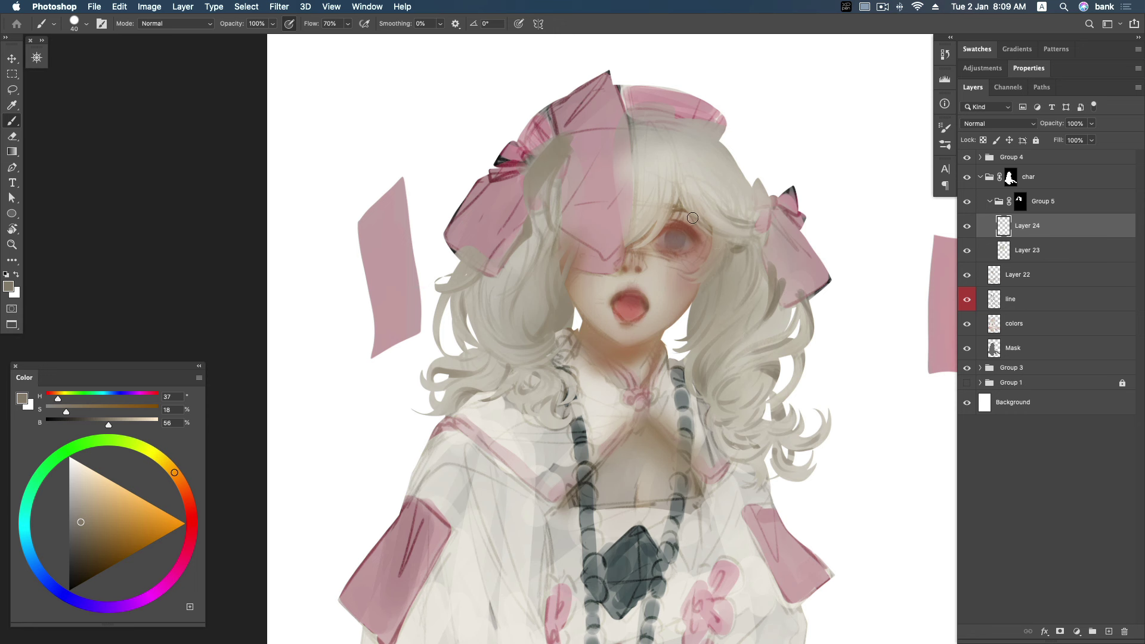
{"action": "left_click_drag", "start_coordinate": [741, 235], "coordinate": [758, 222]}
Shade the hair between the hat and right ribbon and a left strand, undoing the last stroke.
{"action": "mouse_move", "coordinate": [686, 131]}
{"action": "left_mouse_down"}
{"action": "mouse_move", "coordinate": [743, 173]}
{"action": "mouse_move", "coordinate": [751, 214]}
{"action": "left_mouse_up"}
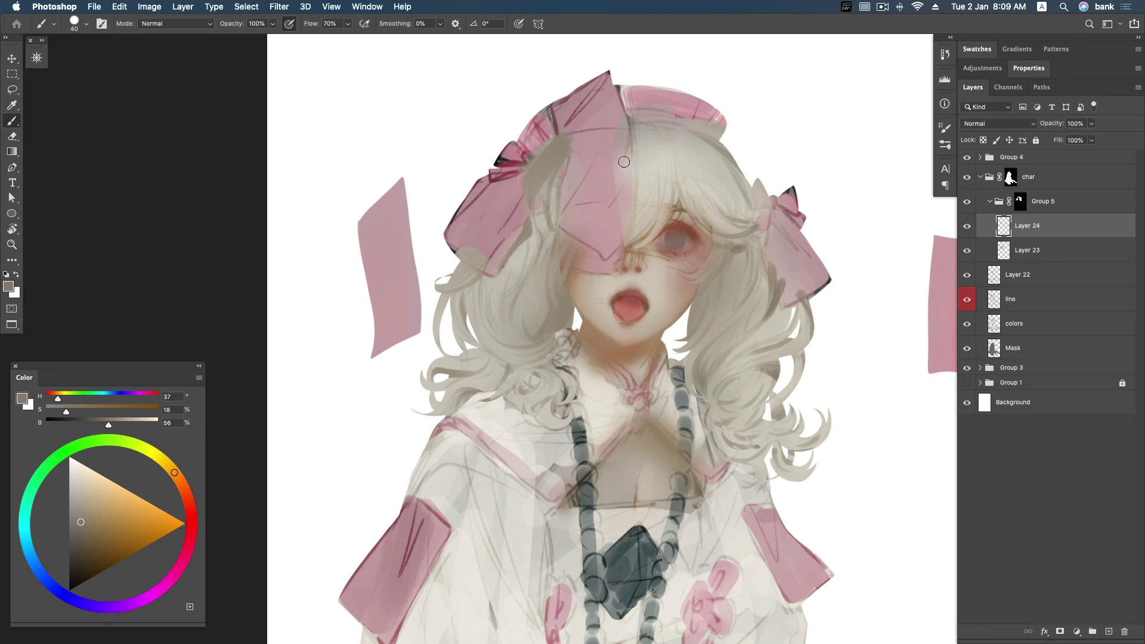
{"action": "left_click_drag", "start_coordinate": [636, 129], "coordinate": [628, 154]}
{"action": "left_click_drag", "start_coordinate": [624, 221], "coordinate": [631, 219]}
{"action": "left_click_drag", "start_coordinate": [517, 280], "coordinate": [527, 235]}
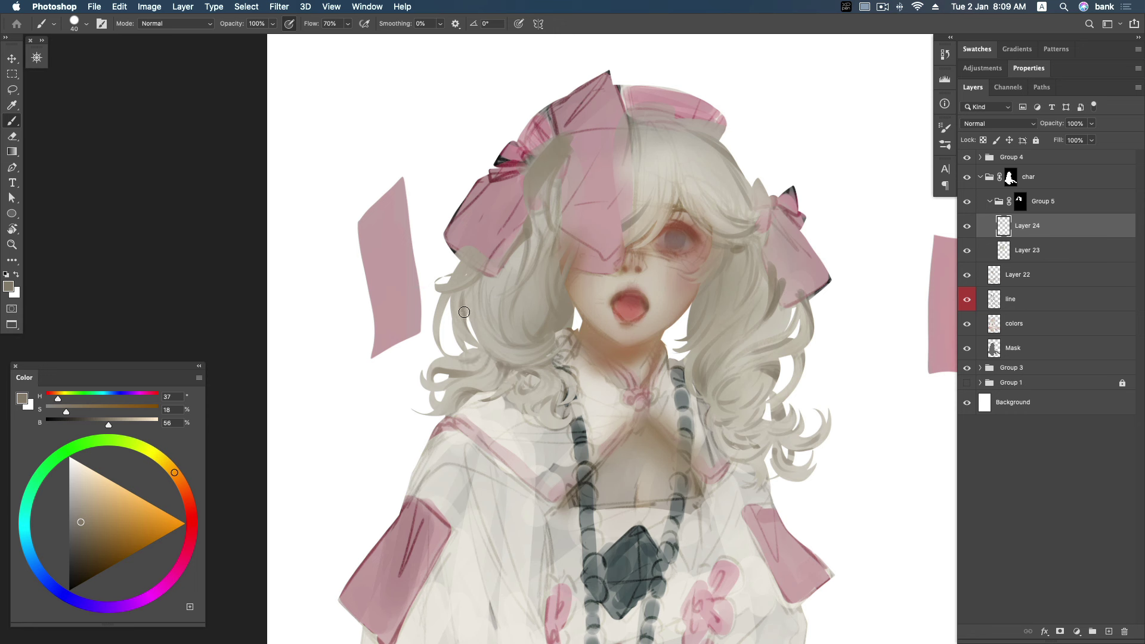
{"action": "key", "text": "super+z"}
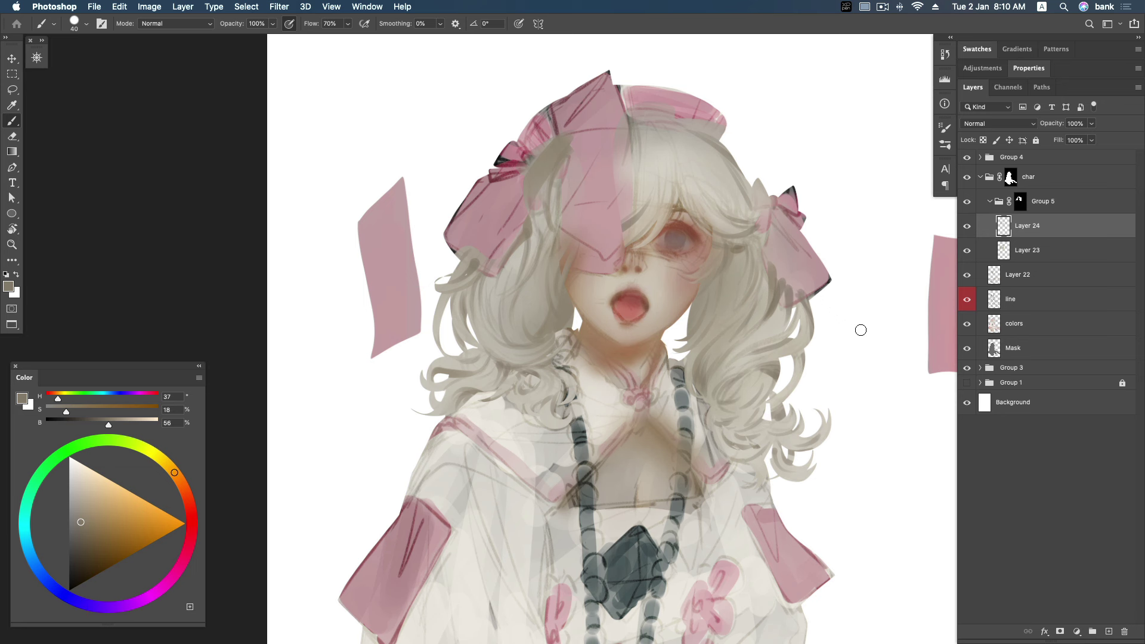
Zoom out and back in near the neckline, then pick a darker, warmer brown for hair shadows.
{"action": "key", "text": "z"}
{"action": "left_click_drag", "start_coordinate": [861, 329], "coordinate": [824, 325]}
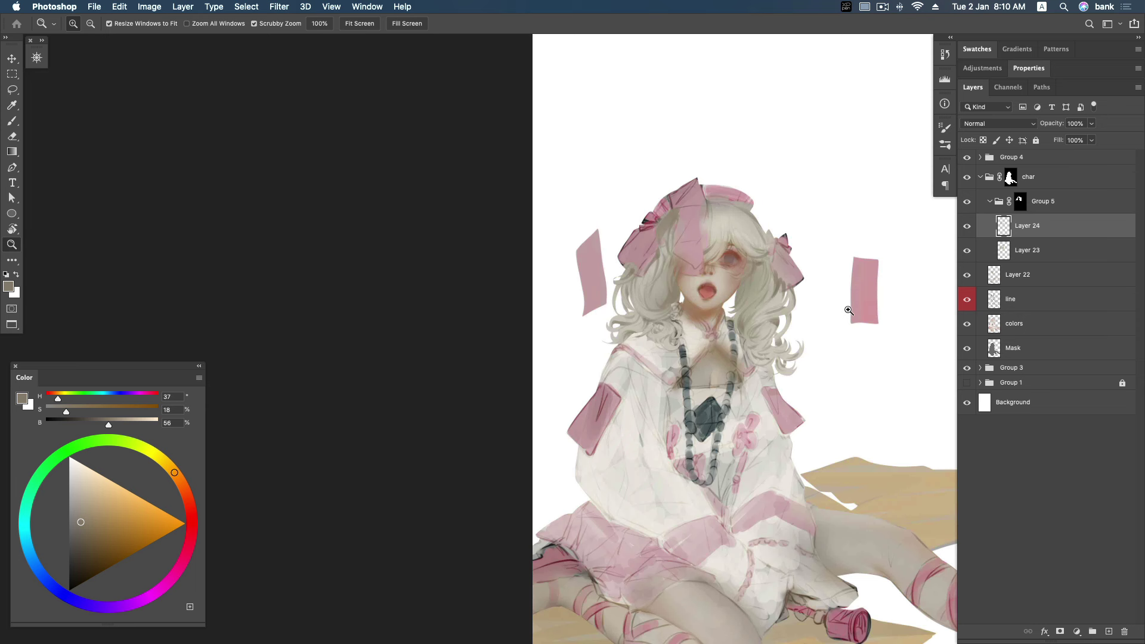
{"action": "left_click_drag", "start_coordinate": [663, 349], "coordinate": [683, 351]}
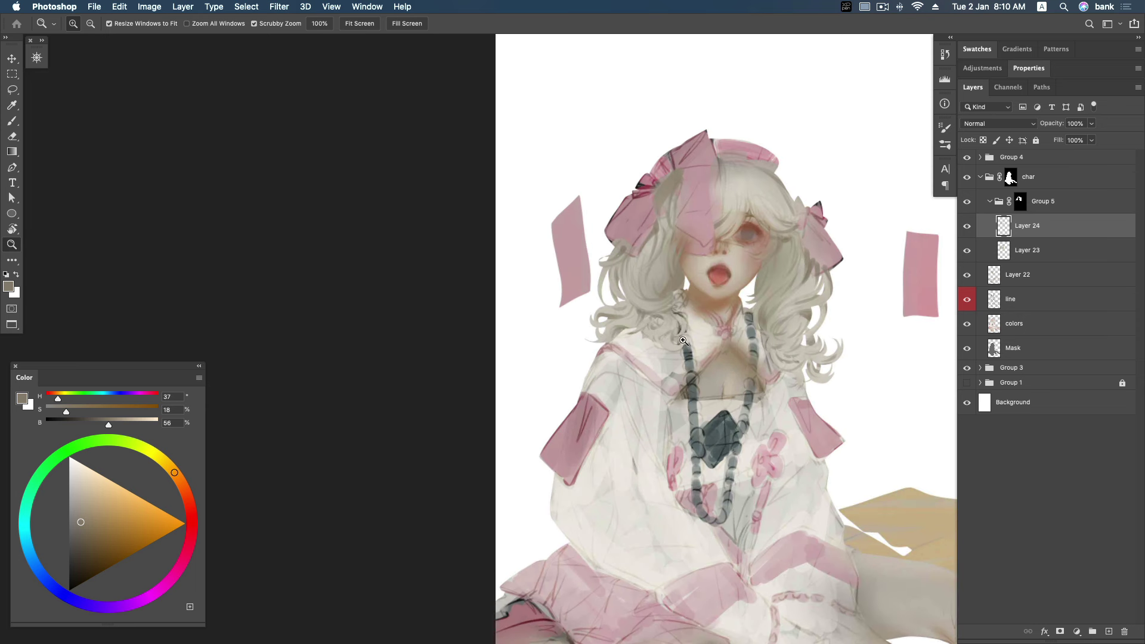
{"action": "key", "text": "b"}
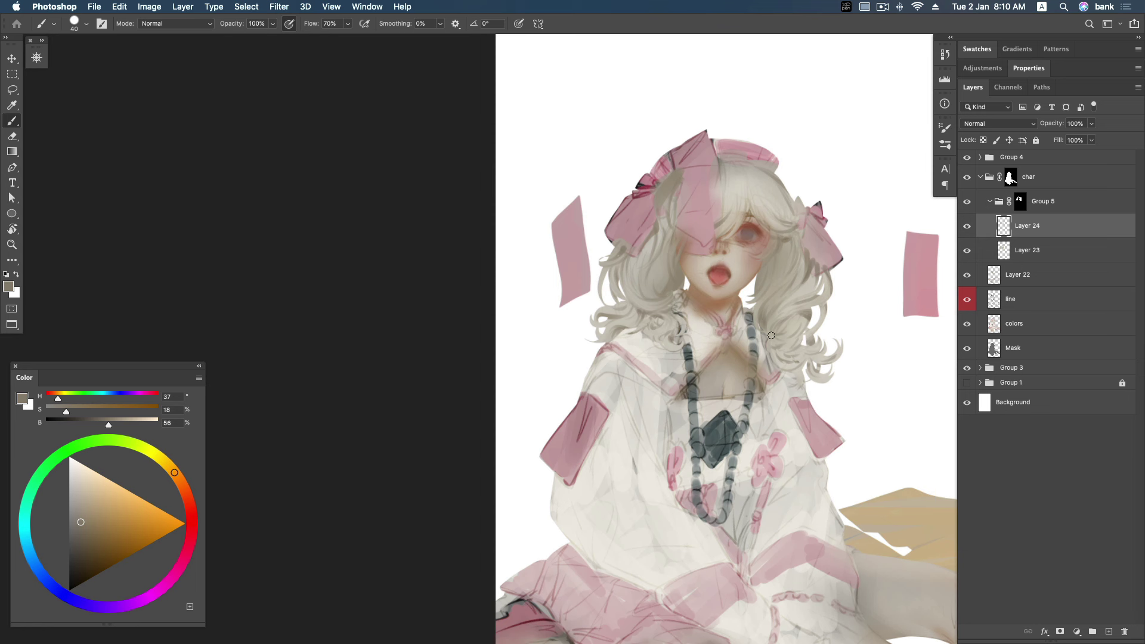
{"action": "left_click_drag", "start_coordinate": [78, 533], "coordinate": [80, 542]}
{"action": "left_click_drag", "start_coordinate": [175, 474], "coordinate": [180, 481]}
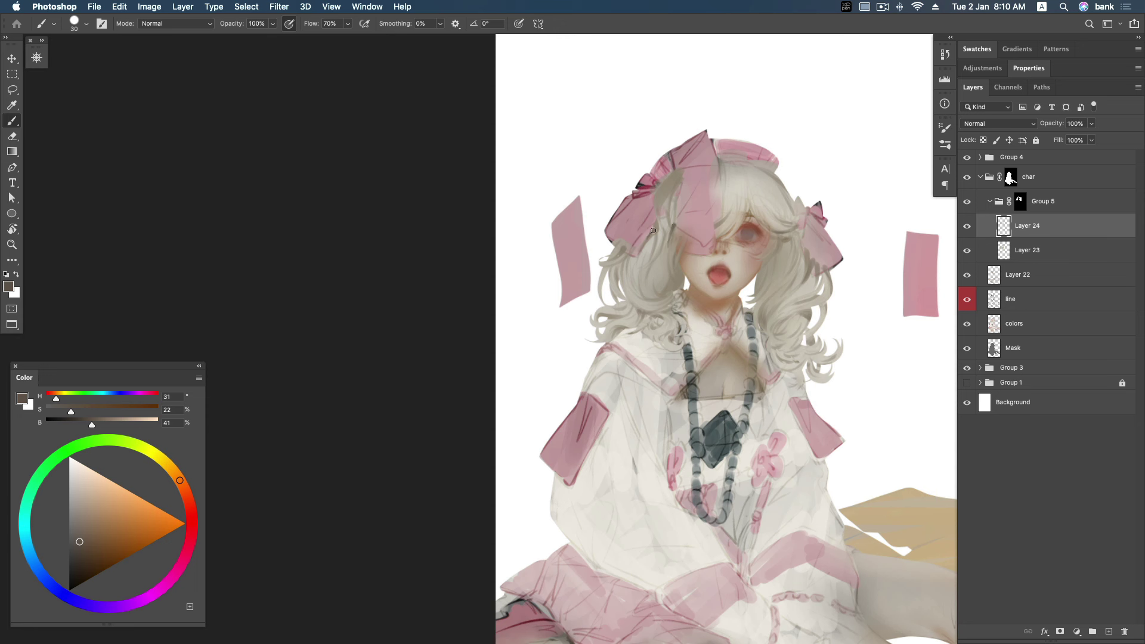
Paint short dark brown shadow marks in the right hair, redoing one undone stroke.
{"action": "left_click_drag", "start_coordinate": [813, 270], "coordinate": [811, 255]}
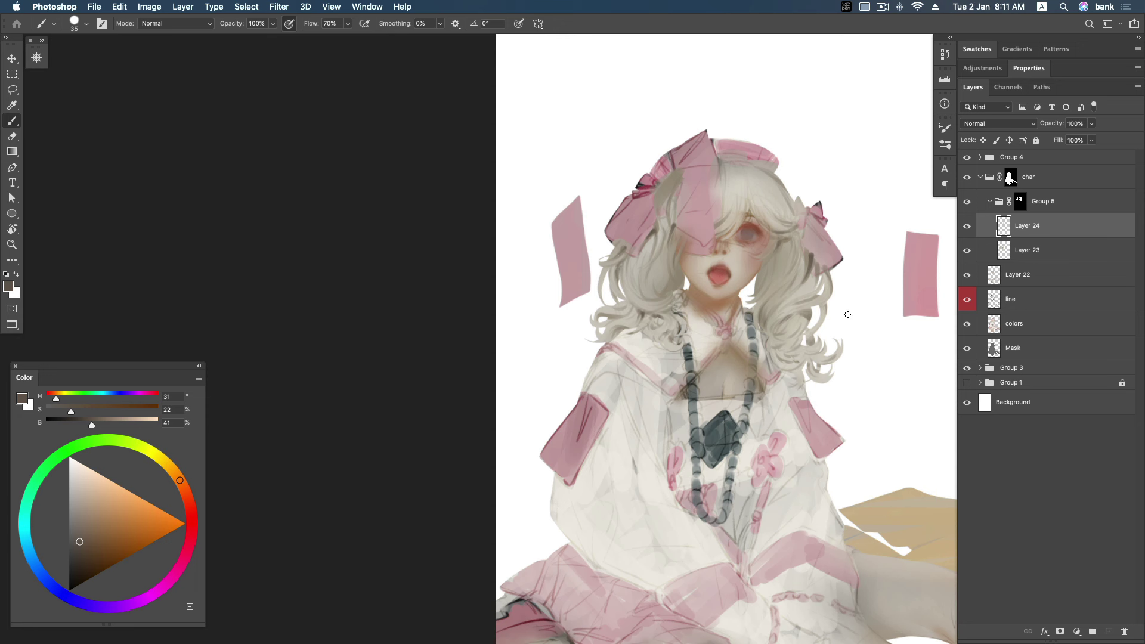
{"action": "left_click_drag", "start_coordinate": [809, 311], "coordinate": [795, 320]}
{"action": "key", "text": "ctrl+z"}
{"action": "left_click_drag", "start_coordinate": [802, 232], "coordinate": [801, 241]}
{"action": "left_click_drag", "start_coordinate": [754, 272], "coordinate": [620, 240]}
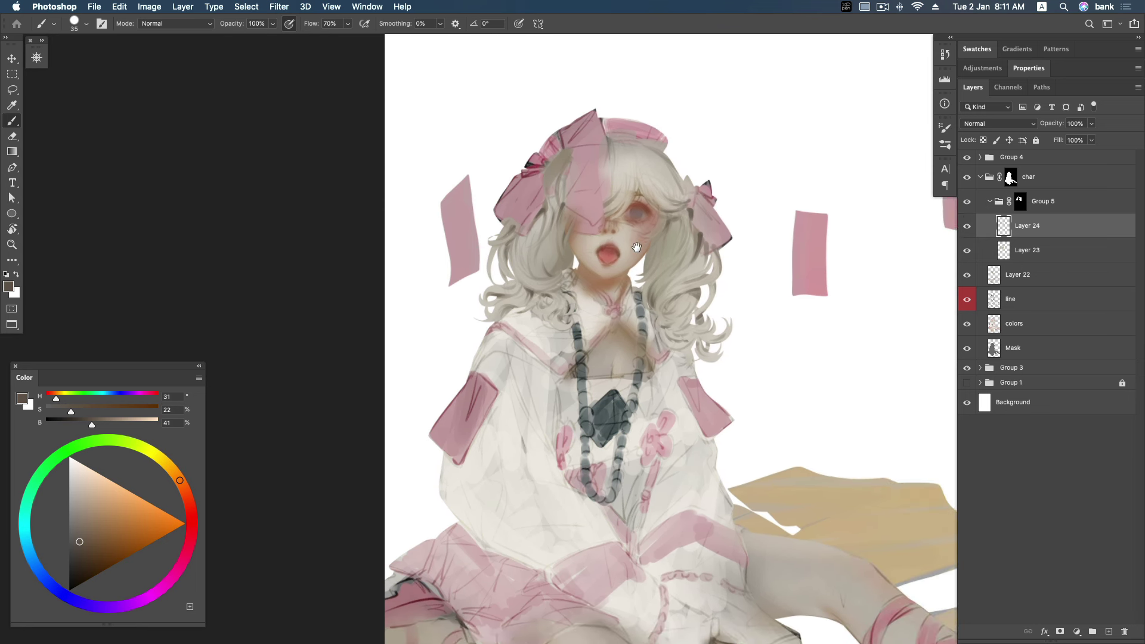
Collapse Group 5 and rename it to 'hair'.
{"action": "left_click_drag", "start_coordinate": [699, 280], "coordinate": [660, 204]}
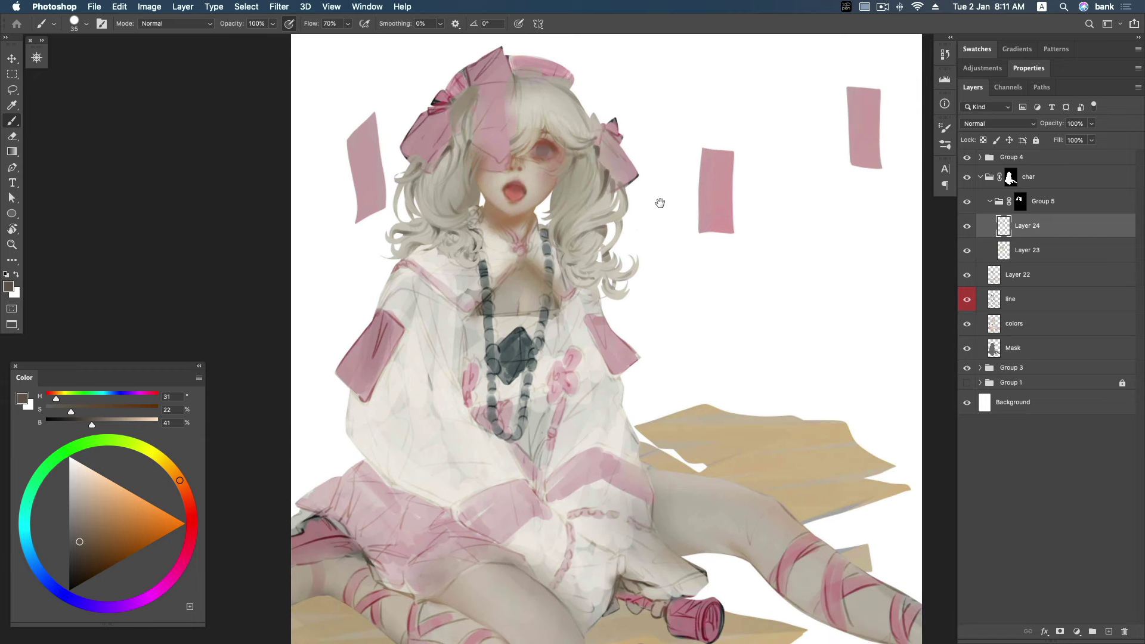
{"action": "left_click", "coordinate": [989, 203]}
{"action": "double_click", "coordinate": [1049, 201]}
{"action": "type", "text": "hair"}
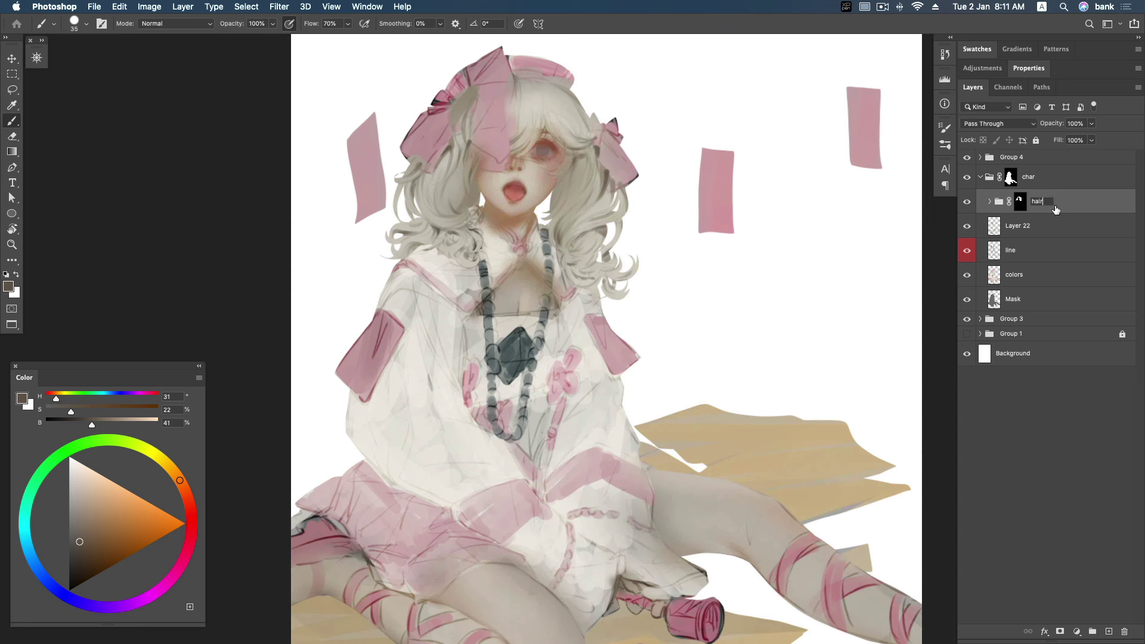
{"action": "key", "text": "Return"}
Create a new group with a fresh layer above Layer 22 and zoom into the upper body.
{"action": "left_click", "coordinate": [1048, 233]}
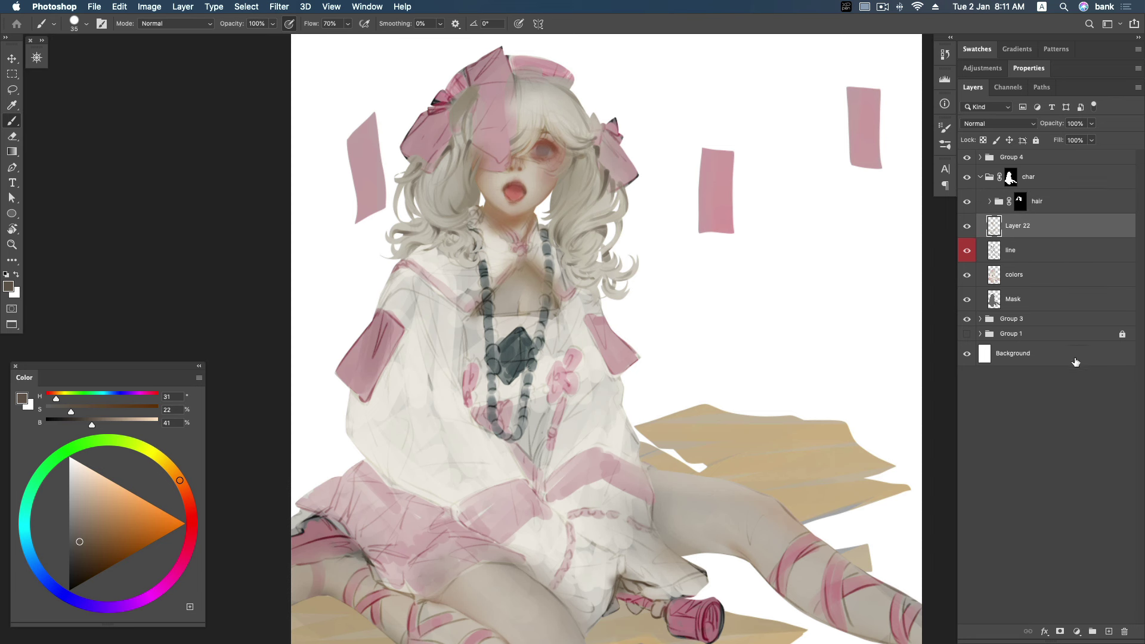
{"action": "left_click", "coordinate": [1095, 634]}
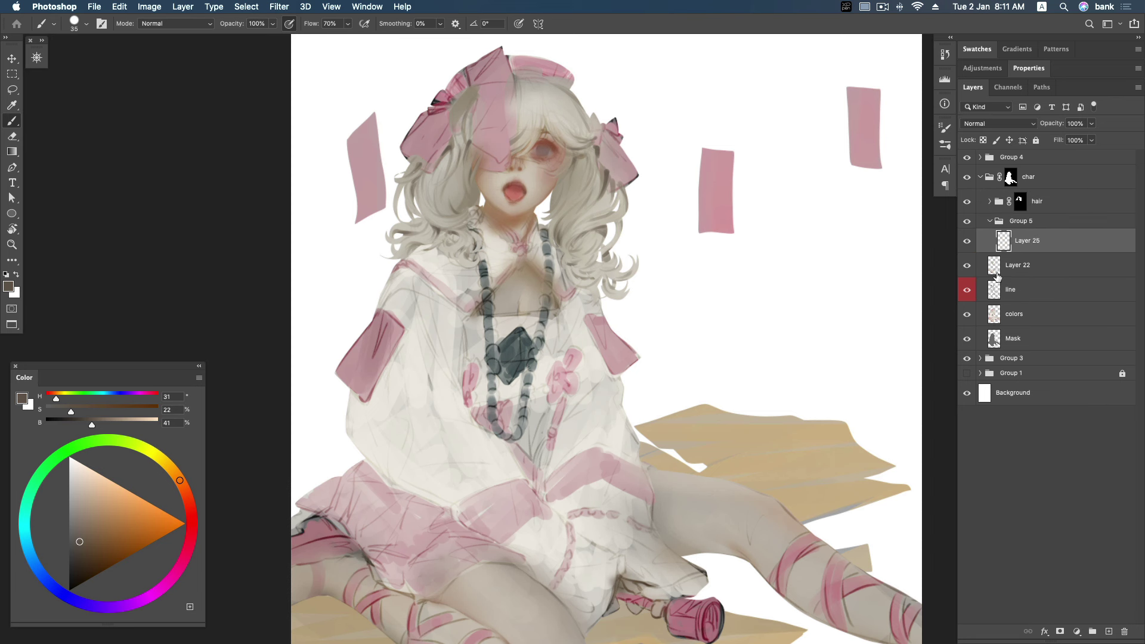
{"action": "key", "text": "z"}
{"action": "left_click", "coordinate": [578, 257]}
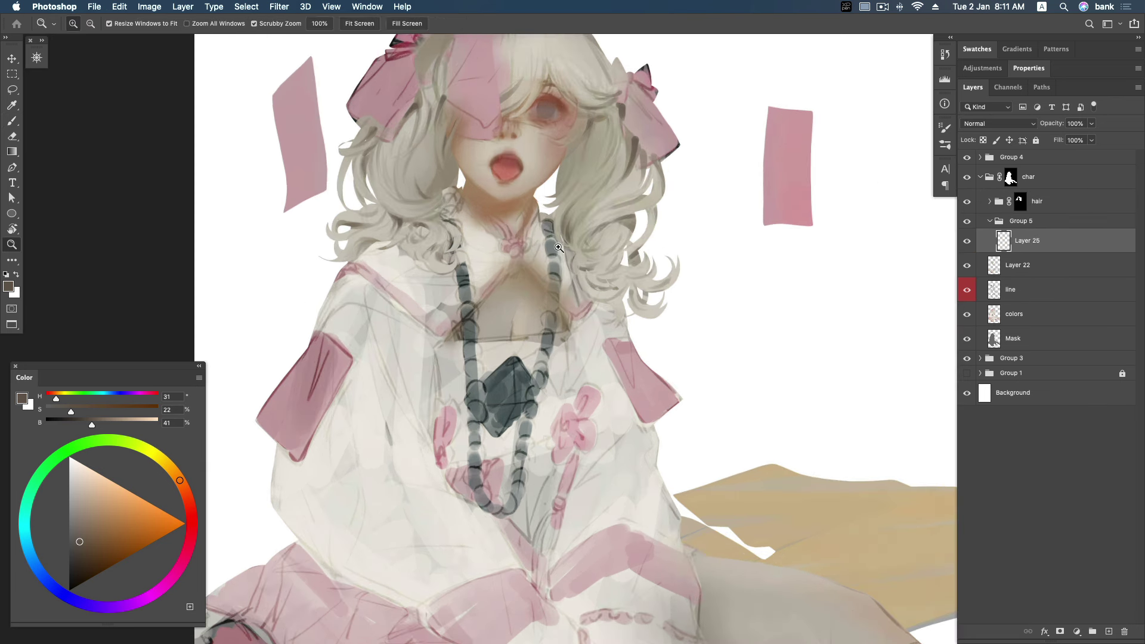
{"action": "key", "text": "l"}
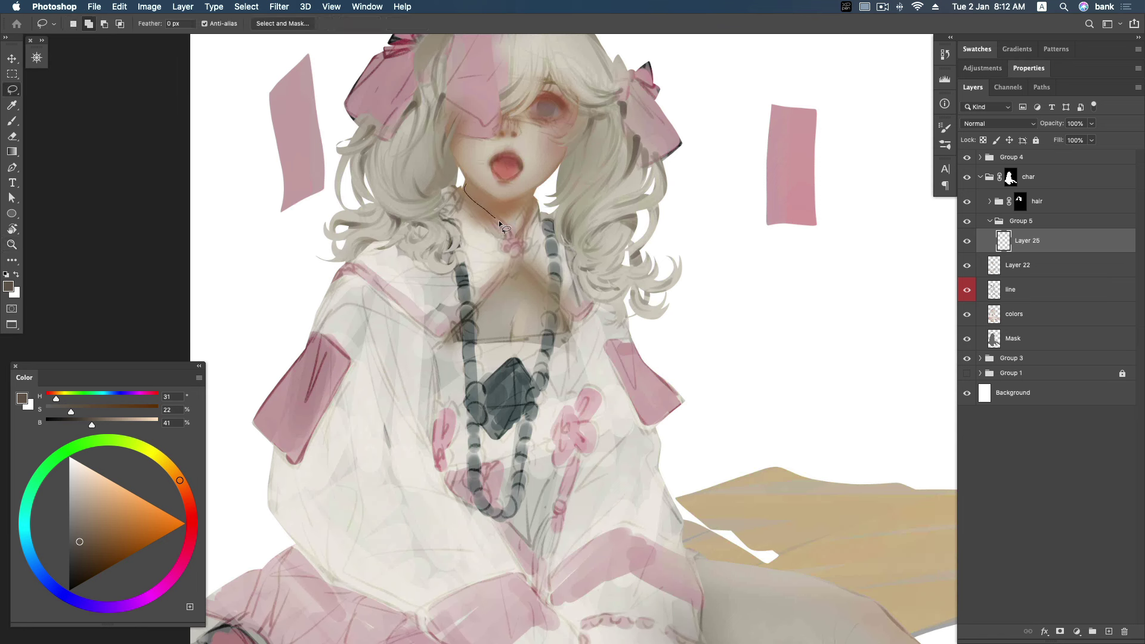
Lasso-select the dress top around the collar and down along the right skirt edge.
{"action": "left_click_drag", "start_coordinate": [509, 227], "coordinate": [487, 302]}
{"action": "mouse_move", "coordinate": [442, 341]}
{"action": "left_mouse_down"}
{"action": "mouse_move", "coordinate": [428, 189]}
{"action": "mouse_move", "coordinate": [462, 180]}
{"action": "left_mouse_up"}
{"action": "left_click_drag", "start_coordinate": [522, 226], "coordinate": [525, 271]}
{"action": "left_click_drag", "start_coordinate": [595, 222], "coordinate": [517, 249]}
{"action": "mouse_move", "coordinate": [572, 311]}
{"action": "left_mouse_down"}
{"action": "mouse_move", "coordinate": [567, 331]}
{"action": "mouse_move", "coordinate": [425, 315]}
{"action": "mouse_move", "coordinate": [673, 284]}
{"action": "mouse_move", "coordinate": [605, 258]}
{"action": "left_mouse_up"}
{"action": "mouse_move", "coordinate": [694, 422]}
{"action": "left_mouse_down"}
{"action": "mouse_move", "coordinate": [707, 196]}
{"action": "mouse_move", "coordinate": [699, 325]}
{"action": "mouse_move", "coordinate": [714, 423]}
{"action": "mouse_move", "coordinate": [781, 521]}
{"action": "left_mouse_up"}
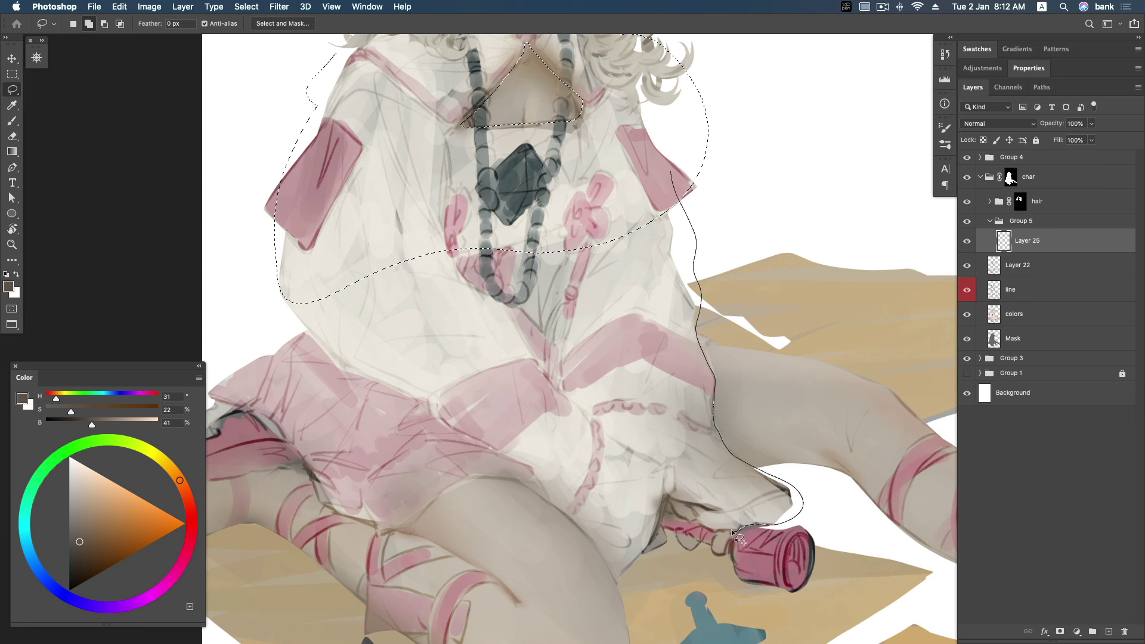
{"action": "mouse_move", "coordinate": [661, 497]}
{"action": "left_mouse_down"}
{"action": "mouse_move", "coordinate": [416, 365]}
{"action": "mouse_move", "coordinate": [245, 198]}
{"action": "mouse_move", "coordinate": [338, 91]}
{"action": "mouse_move", "coordinate": [536, 252]}
{"action": "left_mouse_up"}
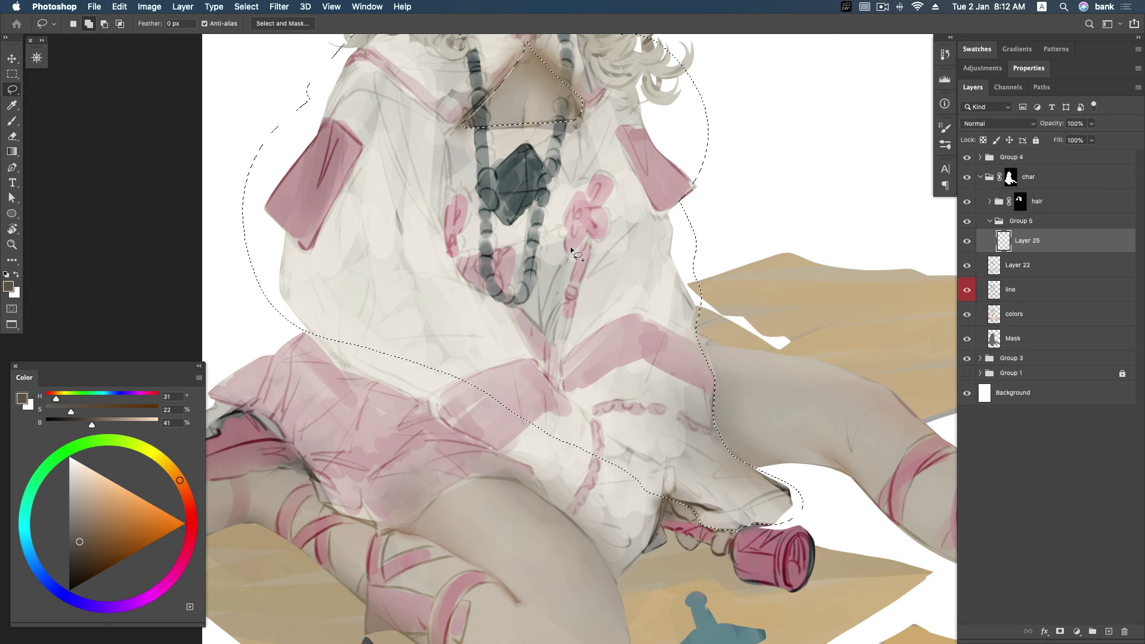
Extend the selection down the skirt near the thigh, subtracting the thigh itself.
{"action": "key", "text": "ctrl+d"}
{"action": "left_click_drag", "start_coordinate": [750, 459], "coordinate": [757, 406]}
{"action": "key", "text": "ctrl+z"}
{"action": "mouse_move", "coordinate": [674, 440]}
{"action": "left_mouse_down"}
{"action": "mouse_move", "coordinate": [652, 490]}
{"action": "mouse_move", "coordinate": [632, 411]}
{"action": "mouse_move", "coordinate": [636, 520]}
{"action": "mouse_move", "coordinate": [583, 358]}
{"action": "left_mouse_up"}
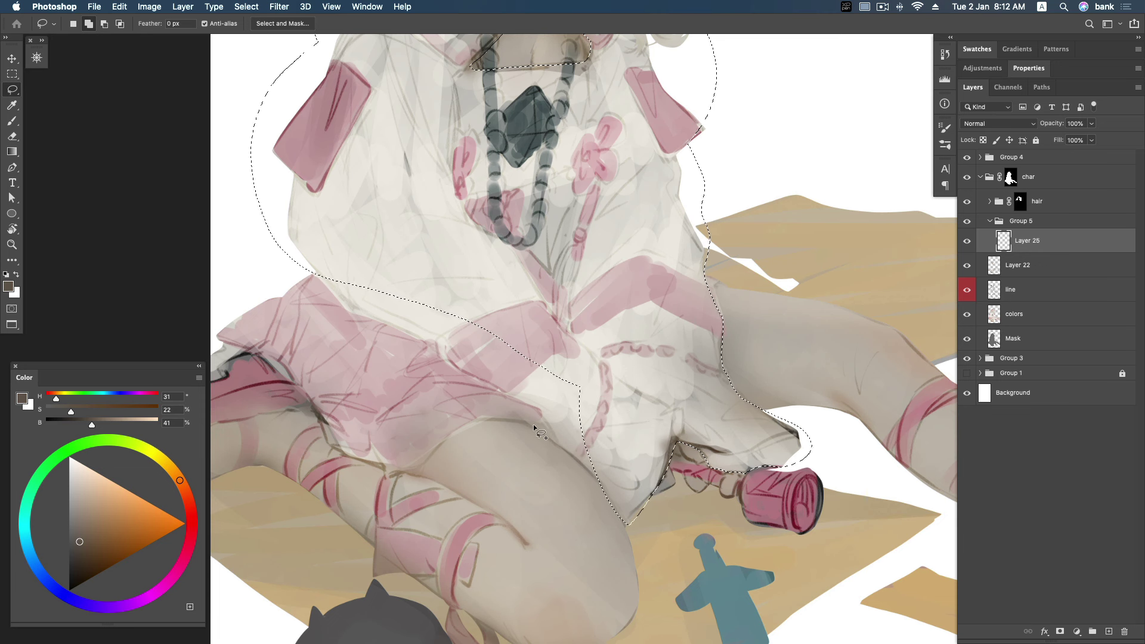
{"action": "left_click_drag", "start_coordinate": [535, 427], "coordinate": [530, 343]}
{"action": "key", "text": "alt"}
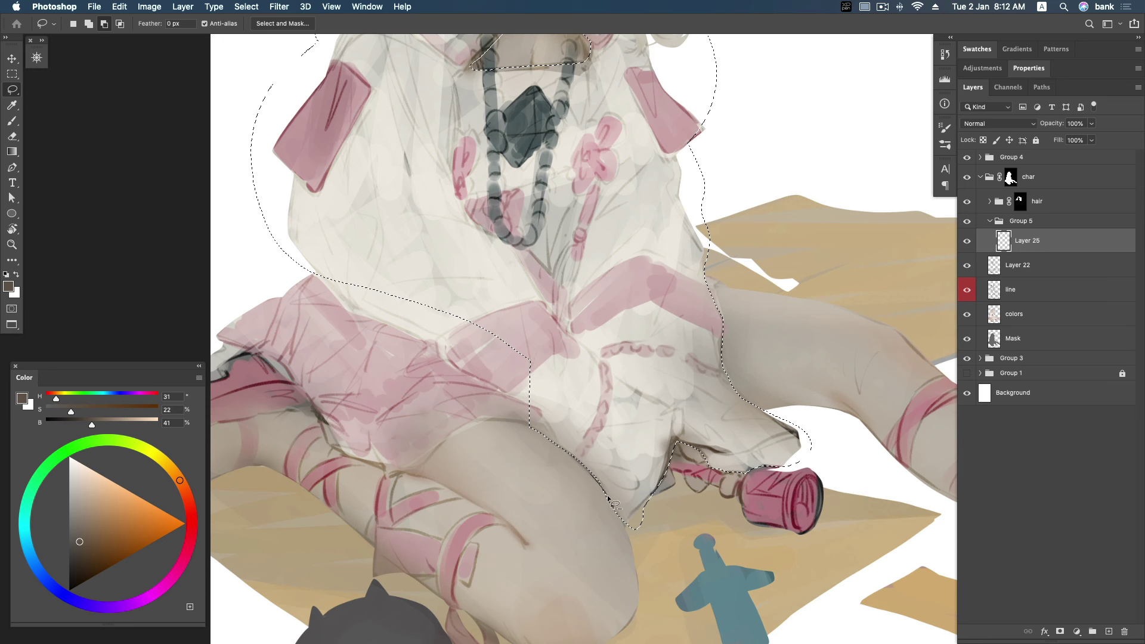
{"action": "left_click_drag", "start_coordinate": [613, 520], "coordinate": [621, 516]}
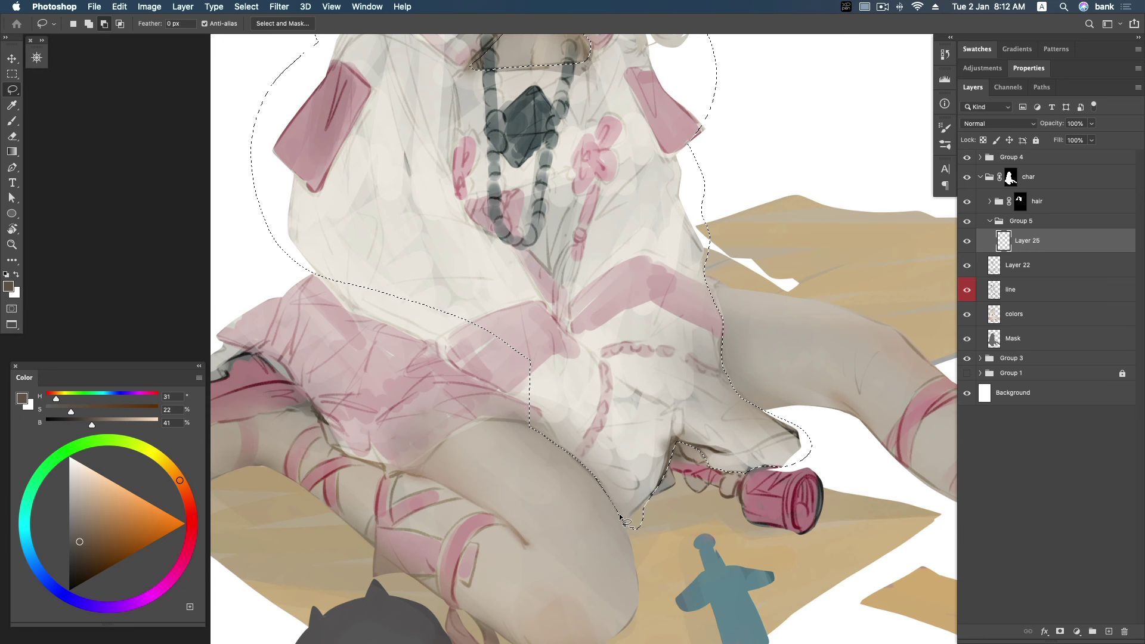
{"action": "key", "text": "shift"}
Add the pink cloth fold and left skirt edge to the selection, filling a jagged gap.
{"action": "left_click_drag", "start_coordinate": [534, 425], "coordinate": [477, 327]}
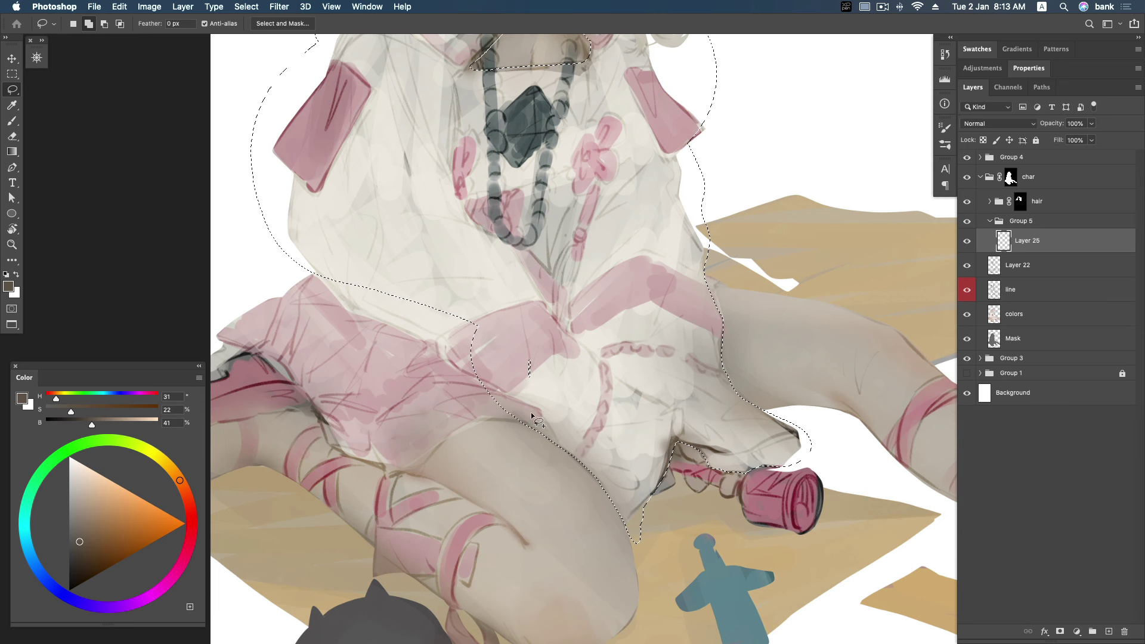
{"action": "left_click_drag", "start_coordinate": [525, 421], "coordinate": [464, 429]}
{"action": "left_click_drag", "start_coordinate": [315, 423], "coordinate": [296, 381]}
{"action": "mouse_move", "coordinate": [218, 345]}
{"action": "left_mouse_down"}
{"action": "mouse_move", "coordinate": [251, 260]}
{"action": "mouse_move", "coordinate": [284, 252]}
{"action": "mouse_move", "coordinate": [346, 325]}
{"action": "mouse_move", "coordinate": [519, 426]}
{"action": "mouse_move", "coordinate": [572, 337]}
{"action": "left_mouse_up"}
{"action": "left_click_drag", "start_coordinate": [474, 306], "coordinate": [652, 341]}
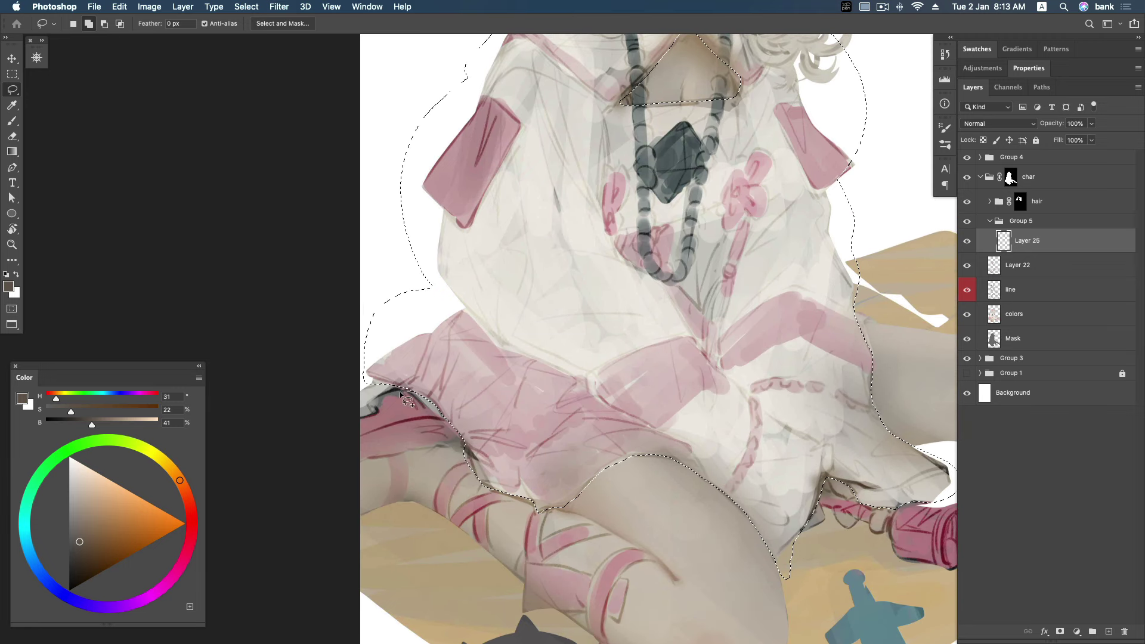
{"action": "mouse_move", "coordinate": [370, 410]}
{"action": "left_mouse_down"}
{"action": "mouse_move", "coordinate": [396, 405]}
{"action": "mouse_move", "coordinate": [356, 418]}
{"action": "left_mouse_up"}
Add the right shoulder area to the dress selection and select Group 5.
{"action": "left_click_drag", "start_coordinate": [542, 272], "coordinate": [543, 407]}
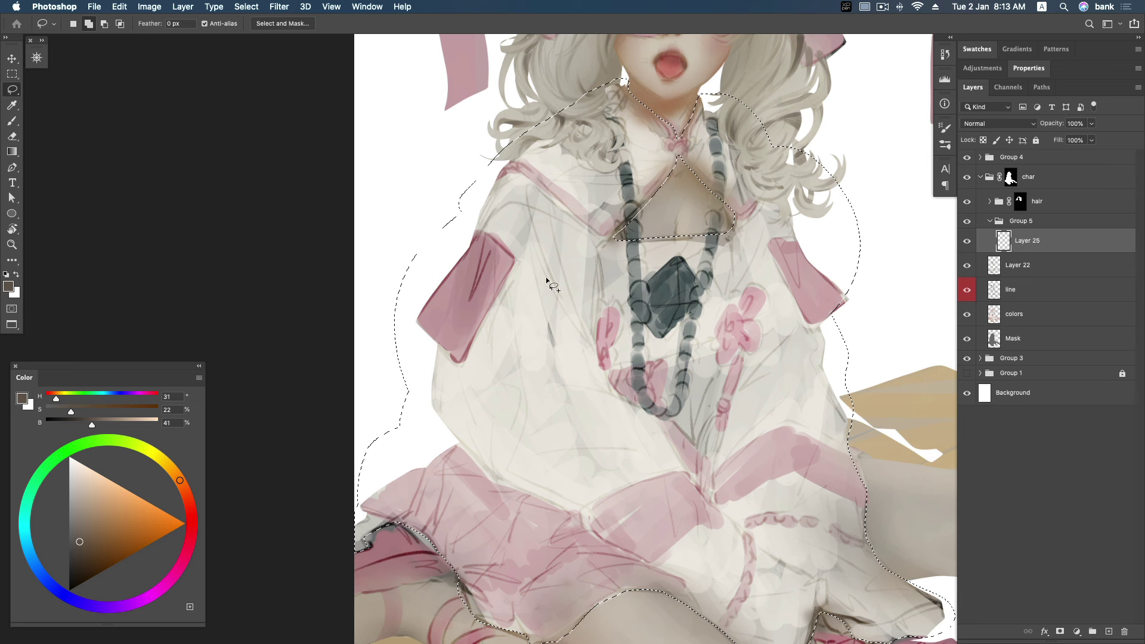
{"action": "scroll", "coordinate": [805, 387], "scroll_direction": "right", "scroll_amount": 5}
{"action": "scroll", "coordinate": [805, 388], "scroll_direction": "down", "scroll_amount": 2}
{"action": "mouse_move", "coordinate": [799, 238]}
{"action": "left_mouse_down"}
{"action": "mouse_move", "coordinate": [745, 341]}
{"action": "mouse_move", "coordinate": [835, 271]}
{"action": "left_mouse_up"}
{"action": "scroll", "coordinate": [865, 418], "scroll_direction": "down", "scroll_amount": 5}
{"action": "scroll", "coordinate": [865, 417], "scroll_direction": "right", "scroll_amount": 1}
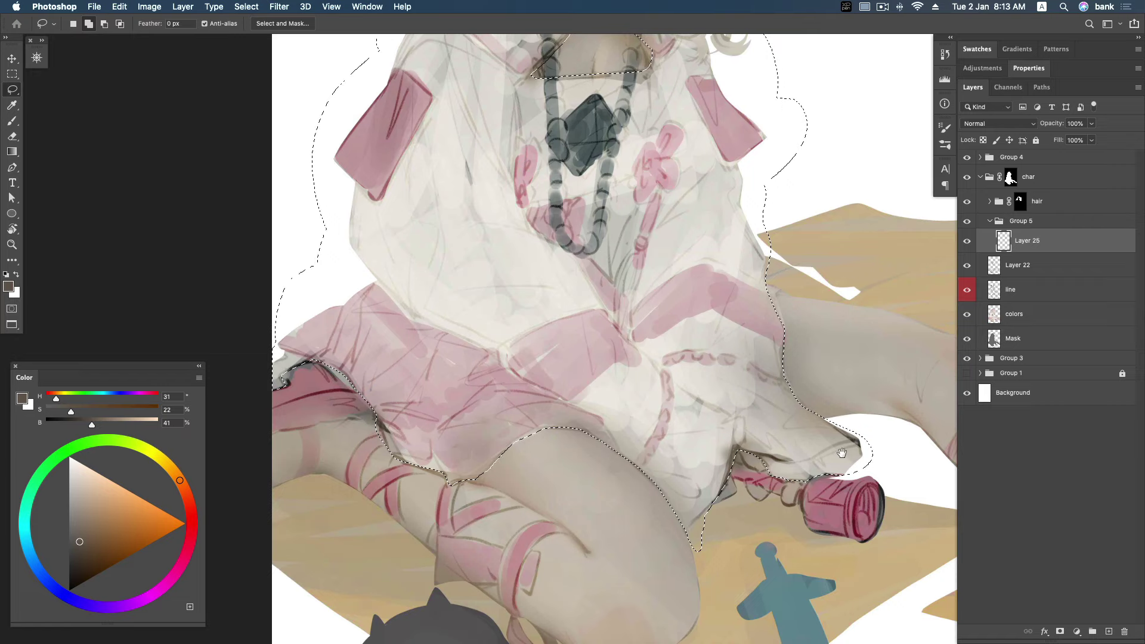
{"action": "scroll", "coordinate": [865, 405], "scroll_direction": "down", "scroll_amount": 2}
{"action": "scroll", "coordinate": [865, 406], "scroll_direction": "up", "scroll_amount": 2}
{"action": "scroll", "coordinate": [865, 405], "scroll_direction": "up", "scroll_amount": 3}
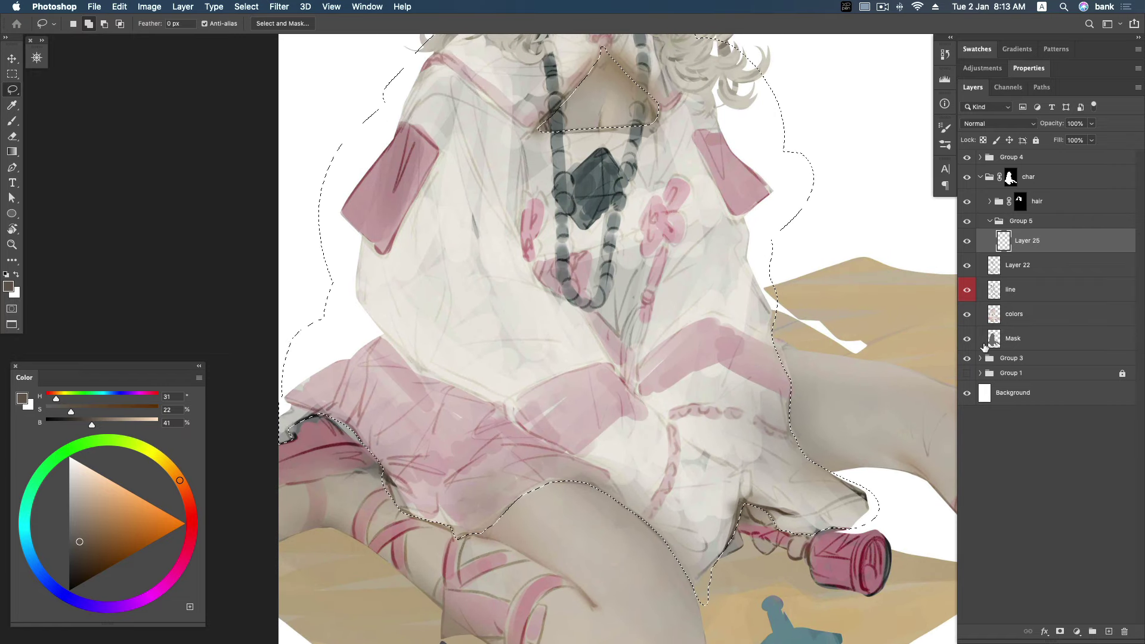
{"action": "left_click", "coordinate": [1022, 220]}
Mask Group 5 to the dress selection and return to brushing on Layer 25.
{"action": "left_click", "coordinate": [1061, 632]}
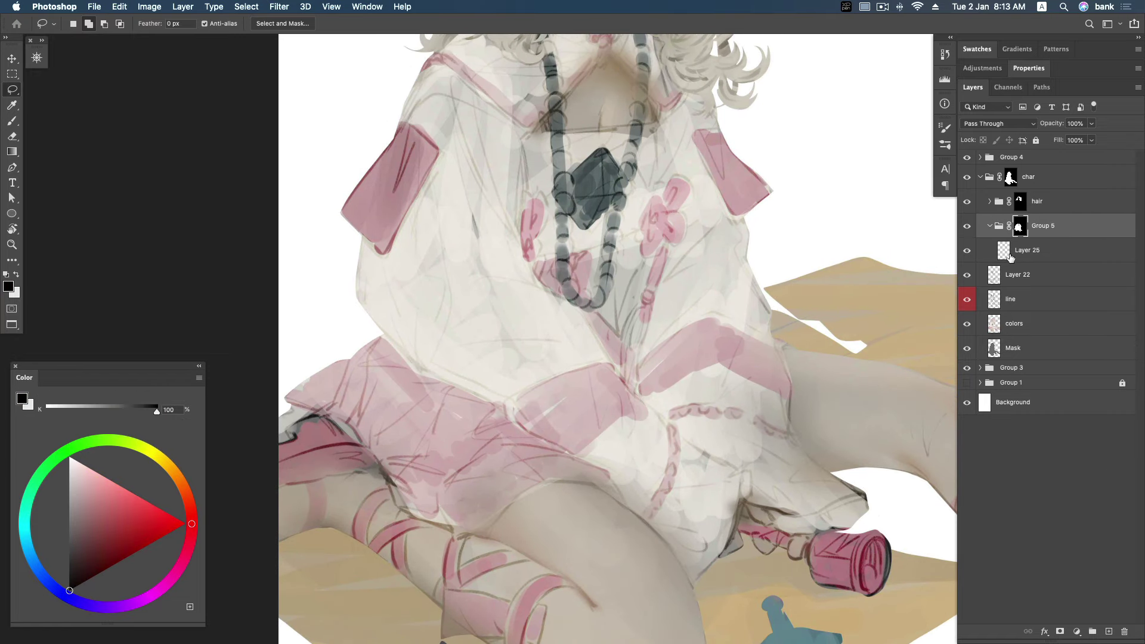
{"action": "left_click", "coordinate": [1027, 250]}
{"action": "scroll", "coordinate": [692, 293], "scroll_direction": "up", "scroll_amount": 3}
{"action": "scroll", "coordinate": [692, 294], "scroll_direction": "left", "scroll_amount": 1}
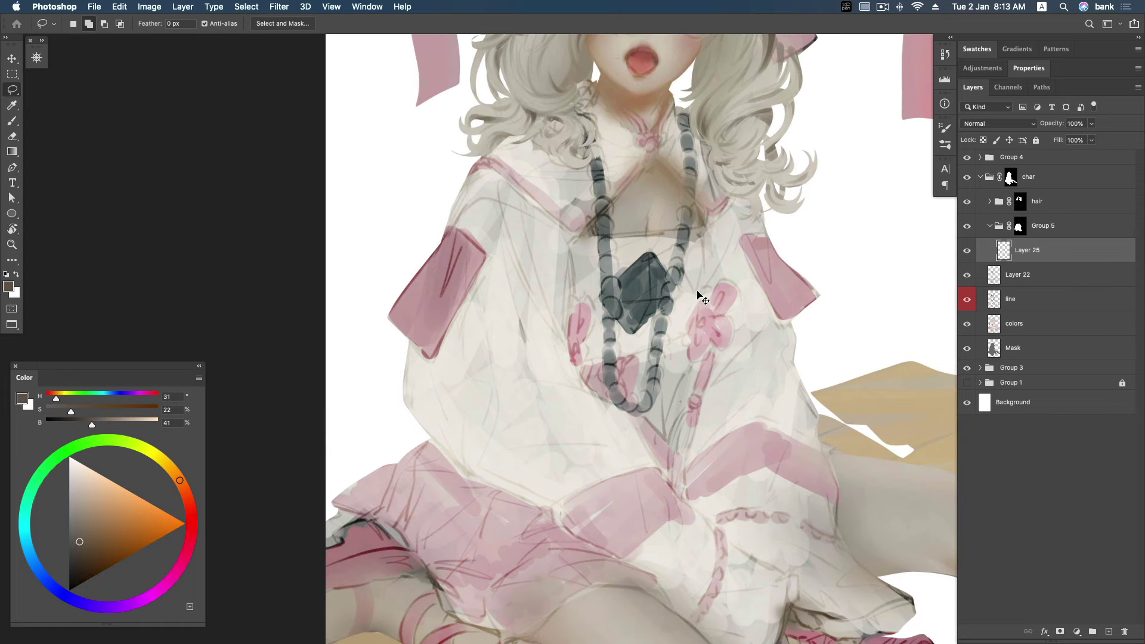
{"action": "key", "text": "b"}
Sample the dress's light grey and paint a slightly darker grey fold down the dress.
{"action": "left_click", "coordinate": [565, 275], "text": "alt"}
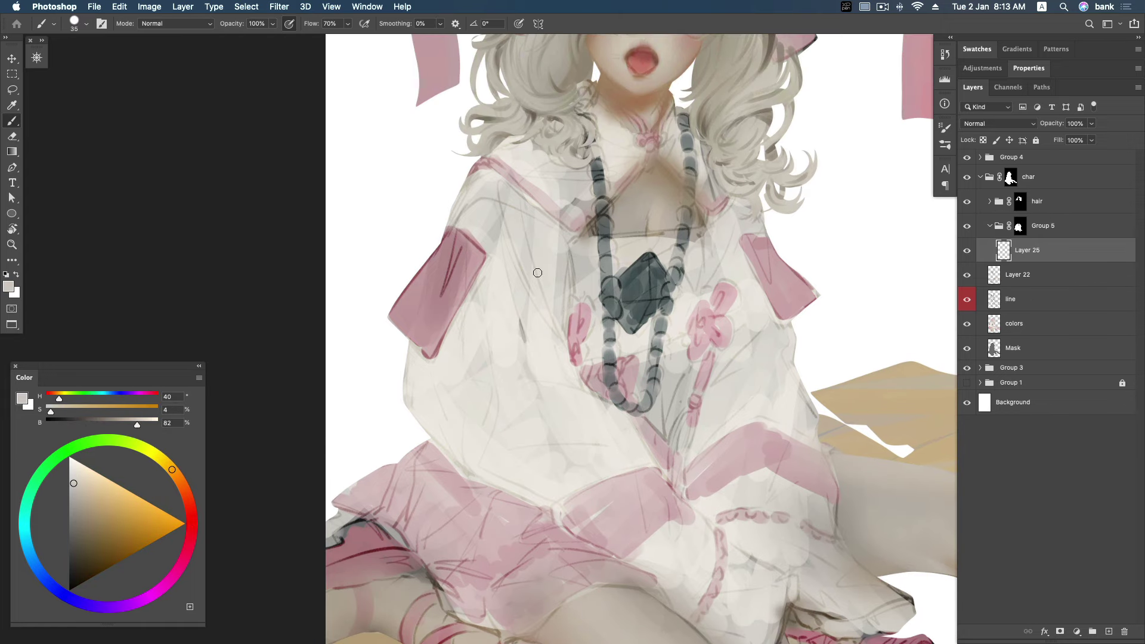
{"action": "left_click", "coordinate": [74, 493]}
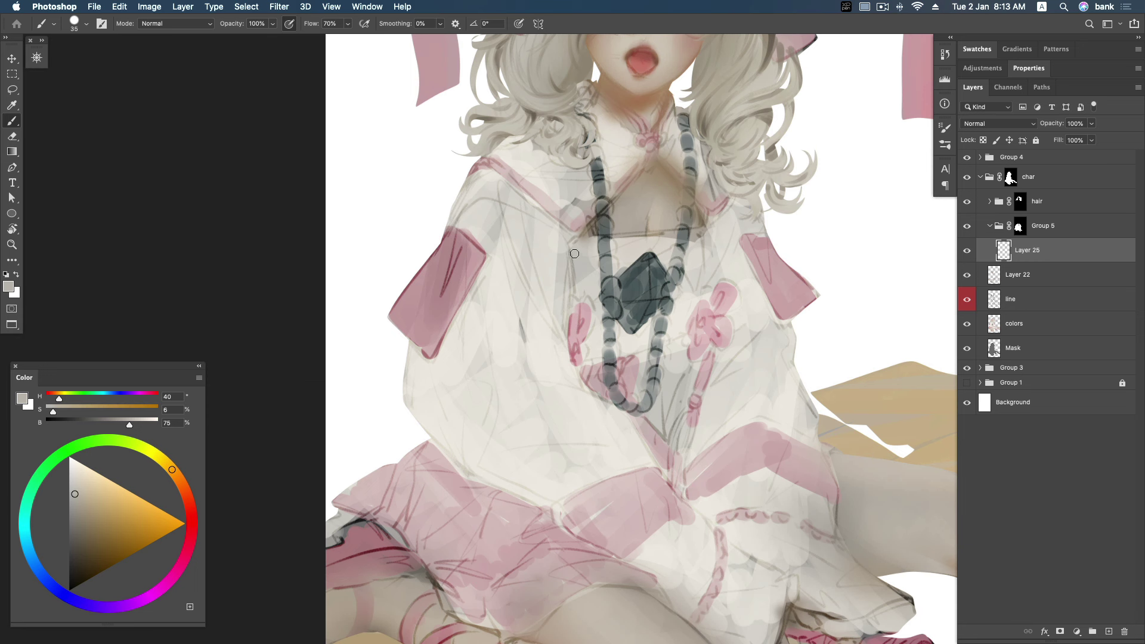
{"action": "left_click_drag", "start_coordinate": [528, 225], "coordinate": [570, 348]}
Sample dress tones, paint a light grey stroke toward the necklace, and show the Navigator overview.
{"action": "left_click", "coordinate": [562, 262], "text": "alt"}
{"action": "left_click", "coordinate": [567, 282], "text": "alt"}
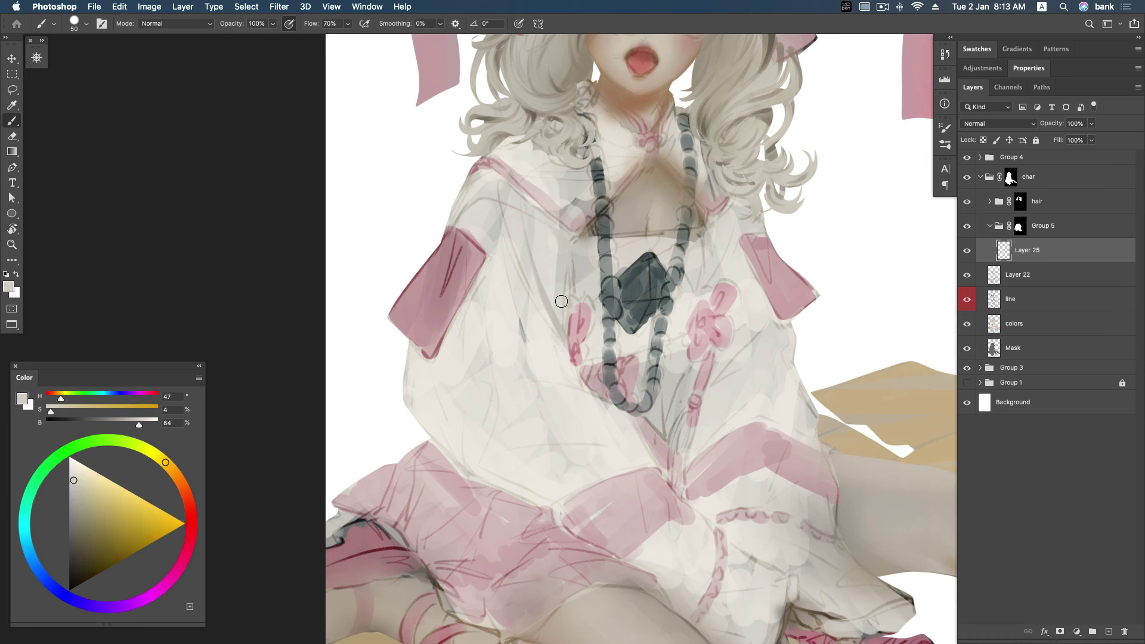
{"action": "left_click", "coordinate": [559, 324], "text": "alt"}
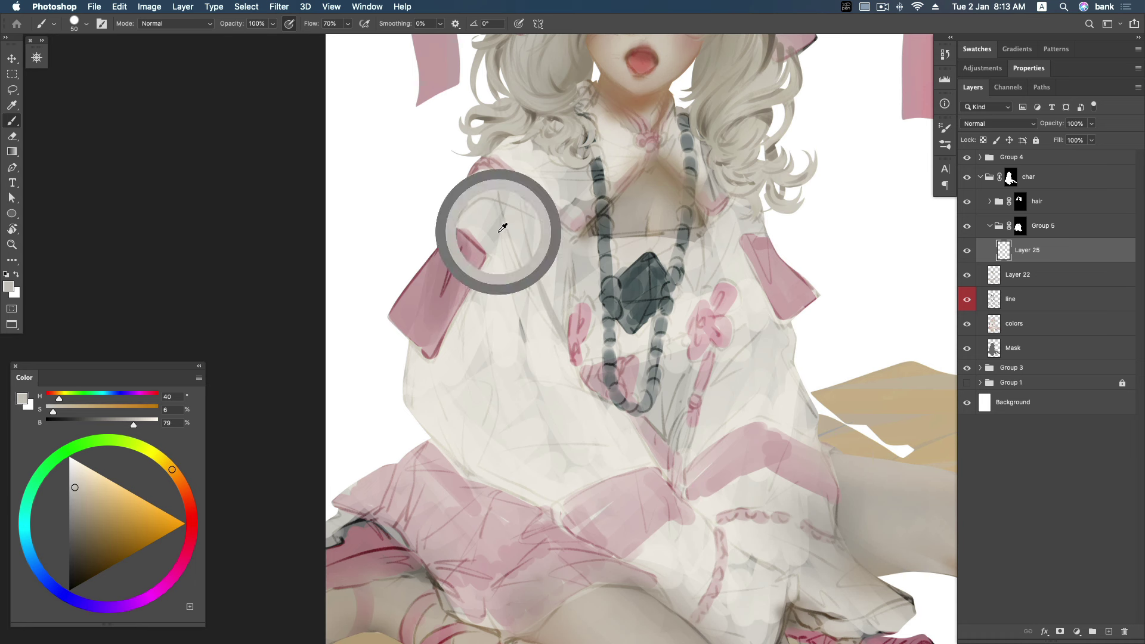
{"action": "left_click", "coordinate": [514, 229], "text": "alt"}
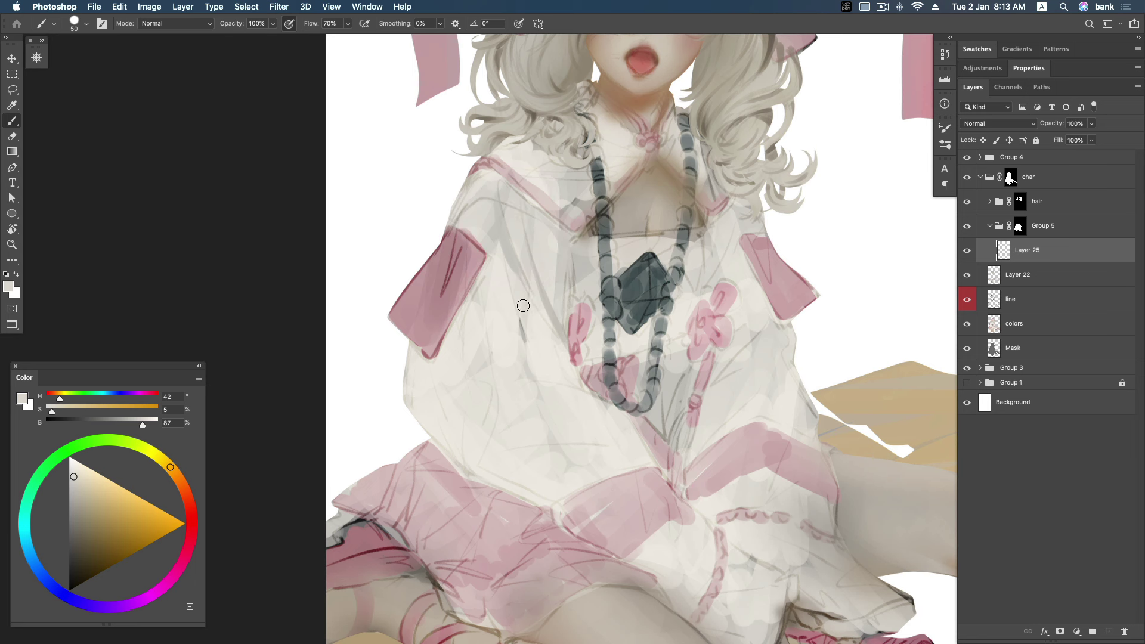
{"action": "left_click", "coordinate": [564, 279], "text": "alt"}
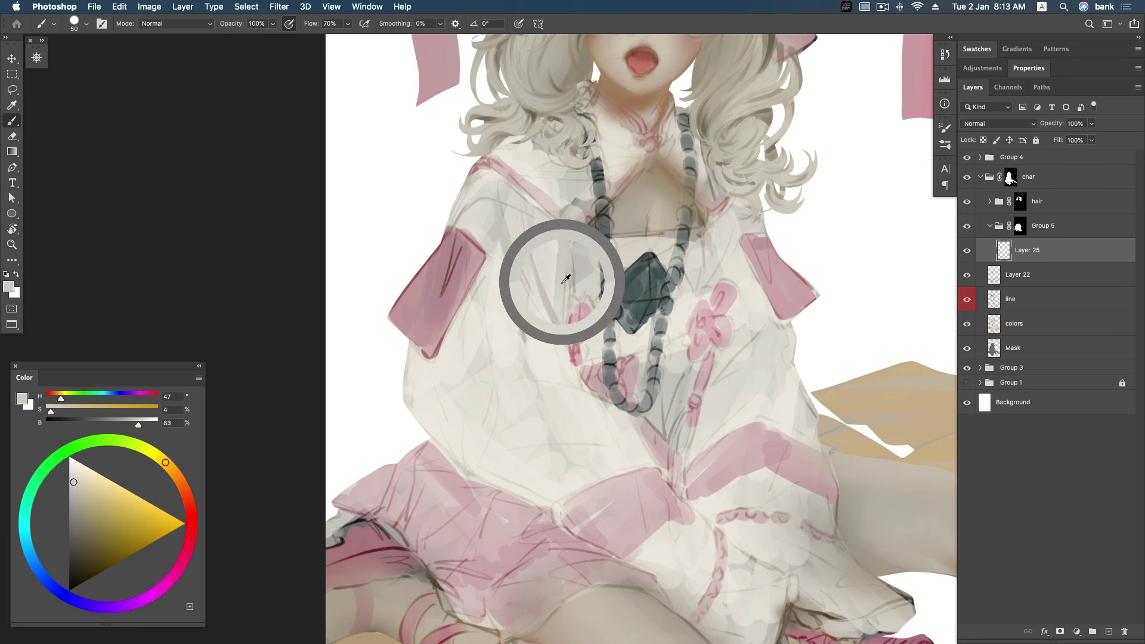
{"action": "left_click_drag", "start_coordinate": [528, 352], "coordinate": [595, 385]}
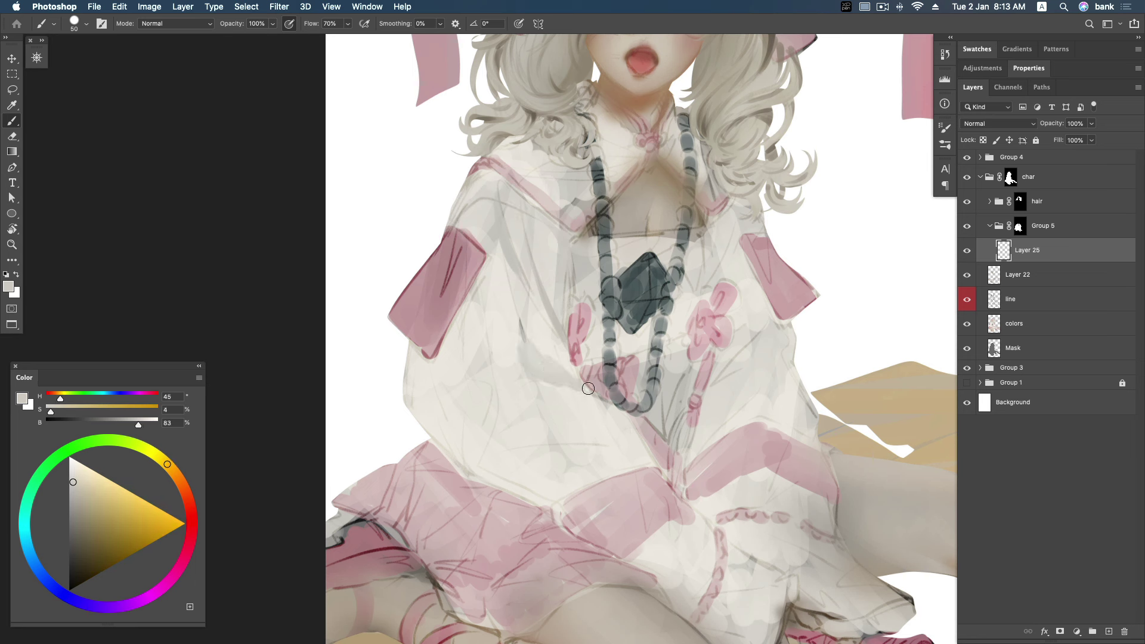
{"action": "left_click", "coordinate": [507, 321], "text": "alt"}
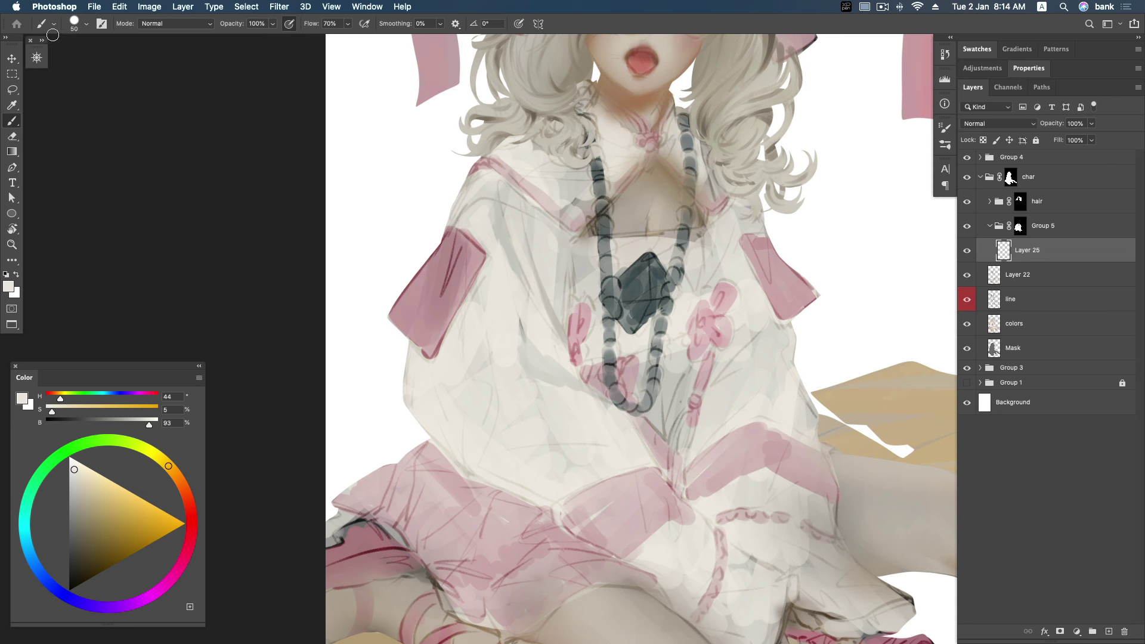
{"action": "left_click", "coordinate": [42, 41]}
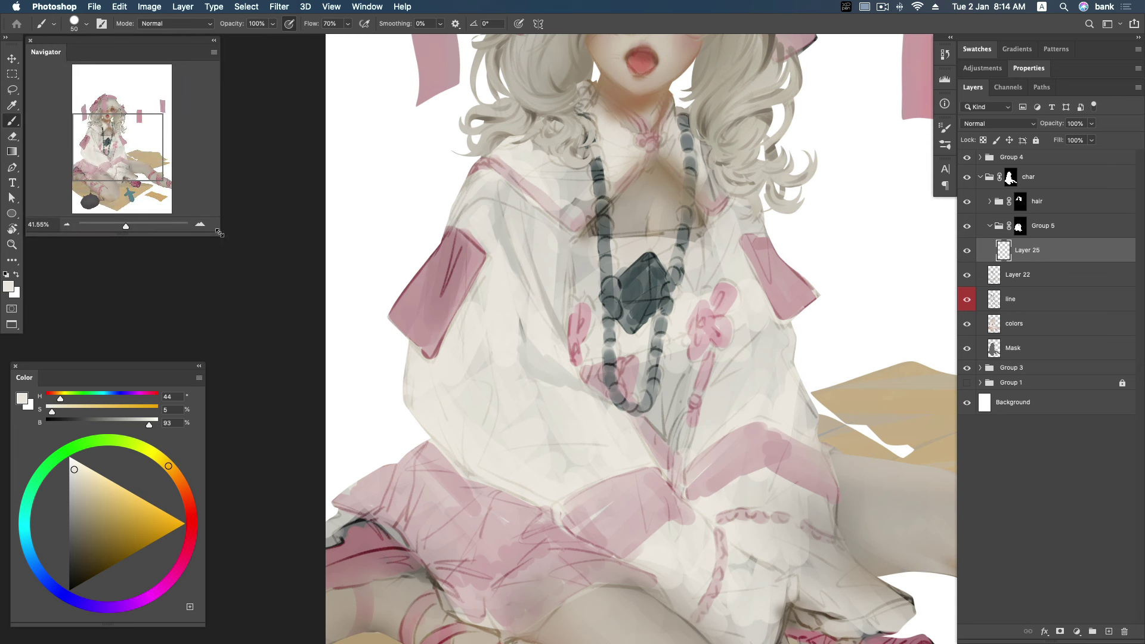
Enlarge the Navigator thumbnail, reposition the view, and lay faint cream paint across the shirt.
{"action": "left_click_drag", "start_coordinate": [218, 232], "coordinate": [276, 356]}
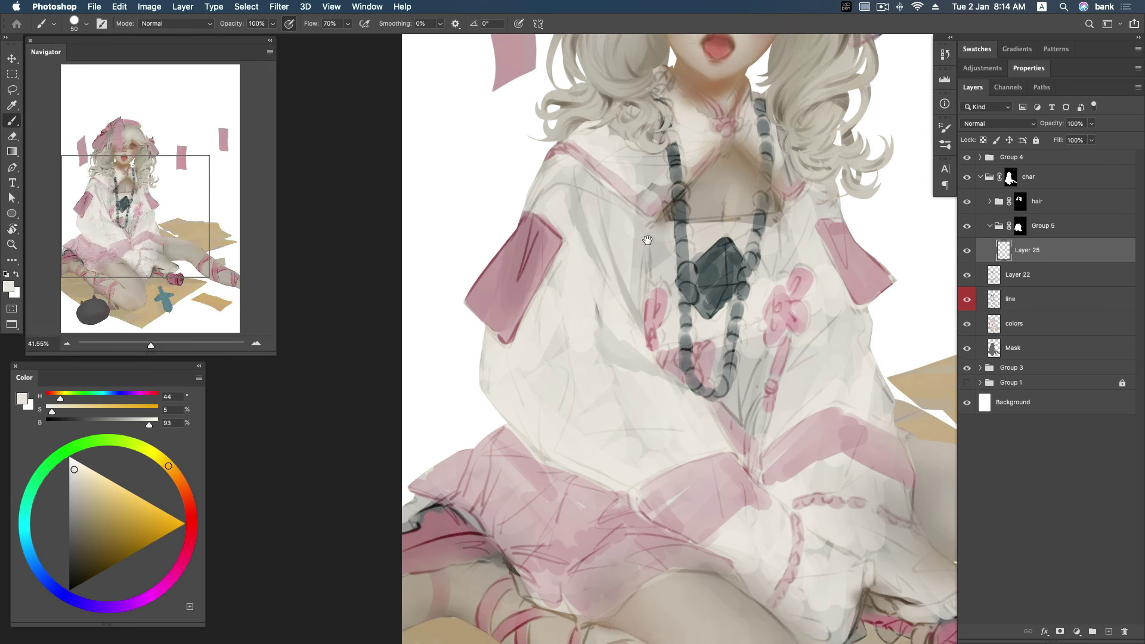
{"action": "left_click_drag", "start_coordinate": [647, 240], "coordinate": [665, 237]}
{"action": "left_click", "coordinate": [572, 203], "text": "alt"}
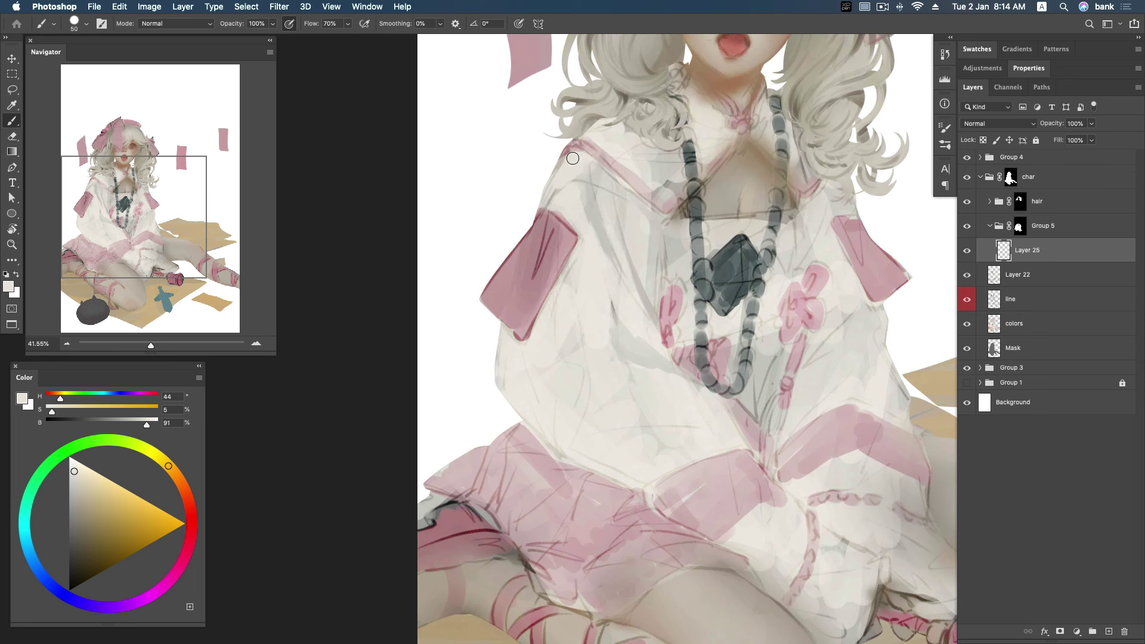
{"action": "left_click_drag", "start_coordinate": [652, 132], "coordinate": [613, 176]}
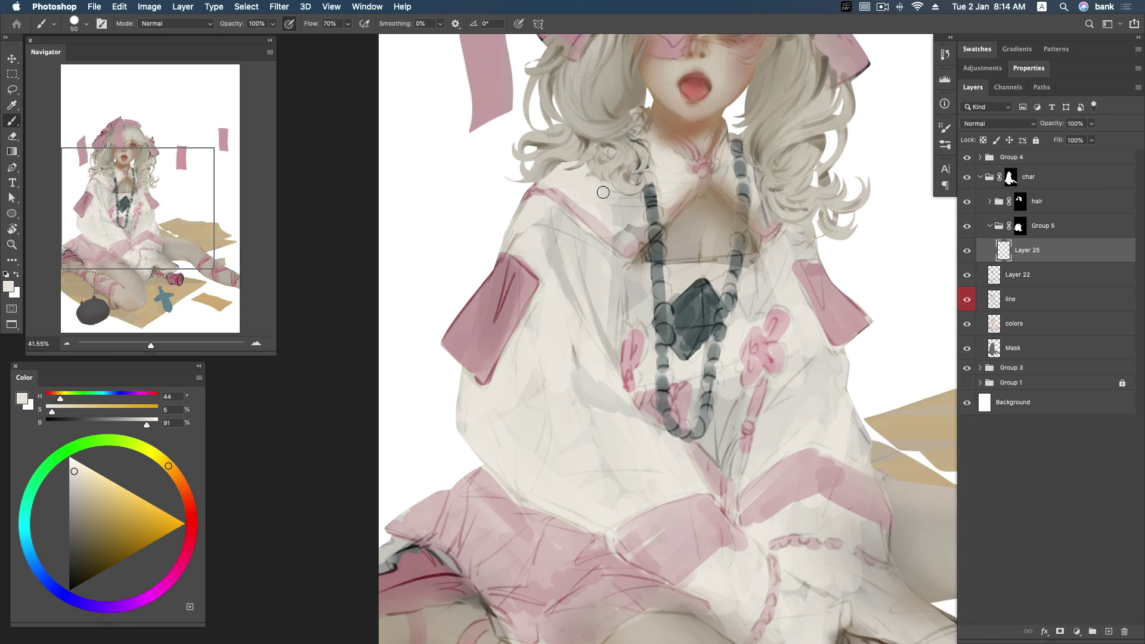
{"action": "left_click_drag", "start_coordinate": [551, 218], "coordinate": [565, 241]}
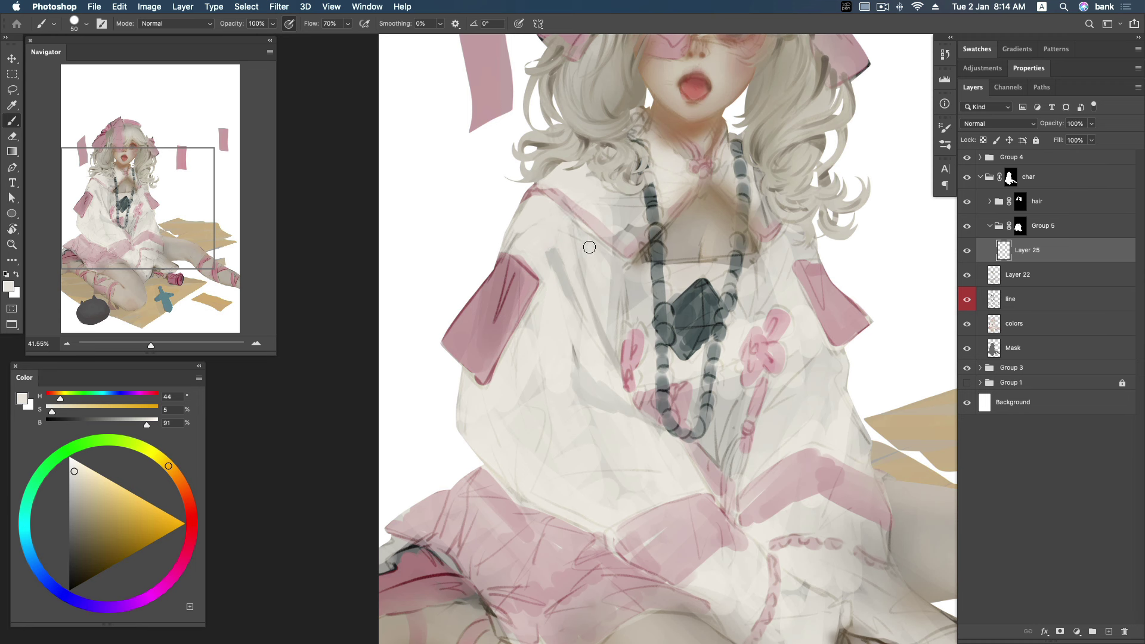
Sample several shirt greys and creams, then paint a light stroke along the grey fold.
{"action": "left_click", "coordinate": [615, 309], "text": "alt"}
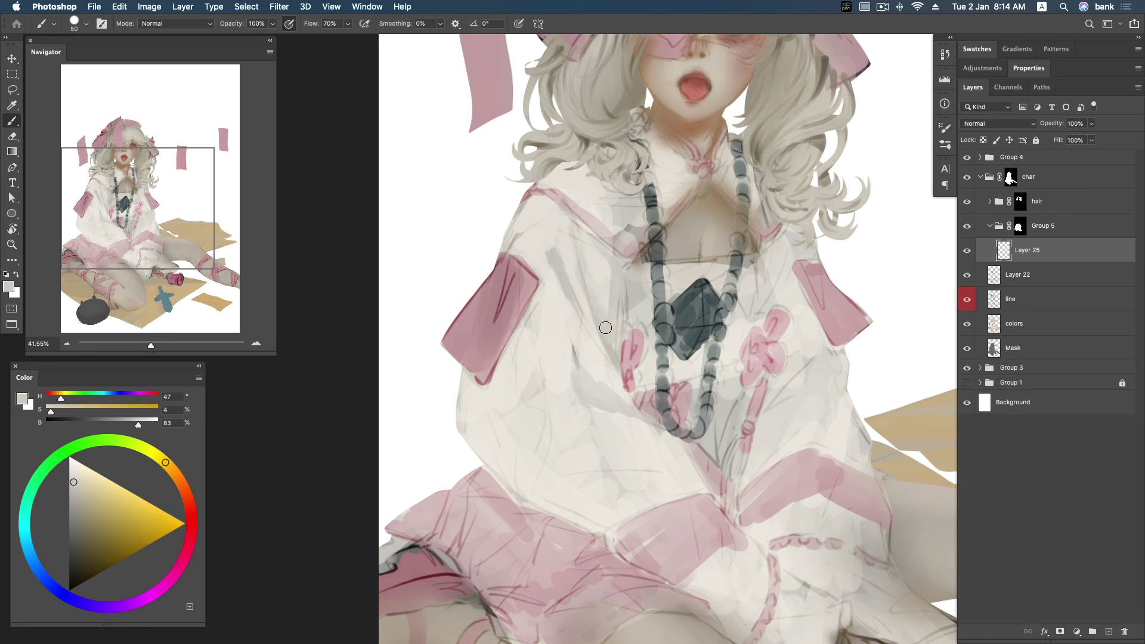
{"action": "left_click_drag", "start_coordinate": [613, 295], "coordinate": [597, 257]}
{"action": "left_click", "coordinate": [596, 292], "text": "alt"}
{"action": "left_click", "coordinate": [604, 334], "text": "alt"}
{"action": "left_click", "coordinate": [567, 304], "text": "alt"}
{"action": "left_click", "coordinate": [606, 328], "text": "alt"}
{"action": "left_click", "coordinate": [608, 364], "text": "alt"}
{"action": "left_click", "coordinate": [601, 333], "text": "alt"}
{"action": "left_click", "coordinate": [590, 361], "text": "alt"}
{"action": "scroll", "coordinate": [561, 319], "scroll_direction": "down", "scroll_amount": 2}
{"action": "left_click", "coordinate": [550, 308], "text": "alt"}
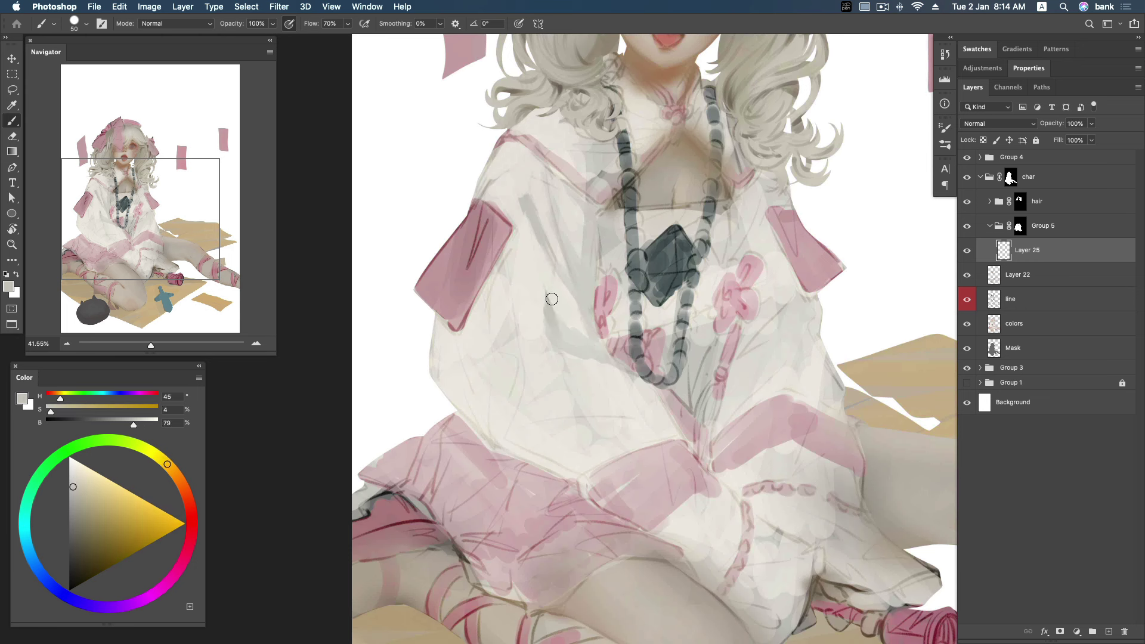
{"action": "mouse_move", "coordinate": [565, 297]}
{"action": "left_mouse_down"}
{"action": "mouse_move", "coordinate": [576, 332]}
{"action": "mouse_move", "coordinate": [568, 257]}
{"action": "left_mouse_up"}
Paint a curving grey fold on the dress and remove the grey blob below the necklace.
{"action": "left_click", "coordinate": [566, 311], "text": "alt"}
{"action": "left_click", "coordinate": [540, 281], "text": "alt"}
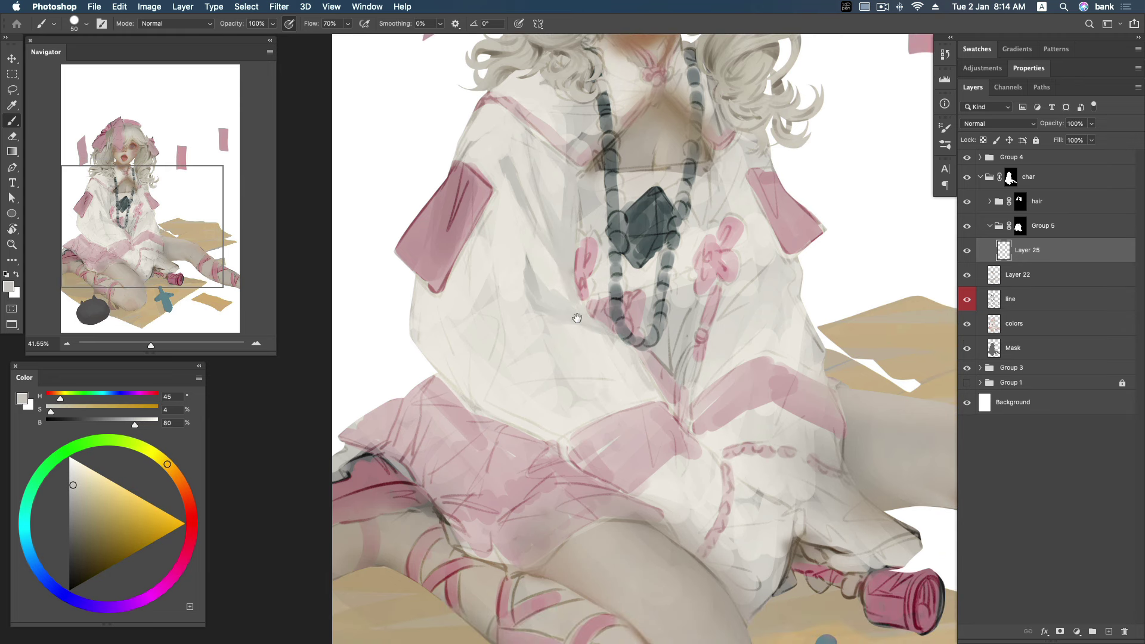
{"action": "left_click_drag", "start_coordinate": [577, 319], "coordinate": [556, 293]}
{"action": "mouse_move", "coordinate": [525, 358]}
{"action": "left_mouse_down"}
{"action": "mouse_move", "coordinate": [573, 328]}
{"action": "mouse_move", "coordinate": [551, 356]}
{"action": "mouse_move", "coordinate": [593, 350]}
{"action": "mouse_move", "coordinate": [599, 323]}
{"action": "mouse_move", "coordinate": [636, 367]}
{"action": "left_mouse_up"}
{"action": "left_click", "coordinate": [557, 337], "text": "alt"}
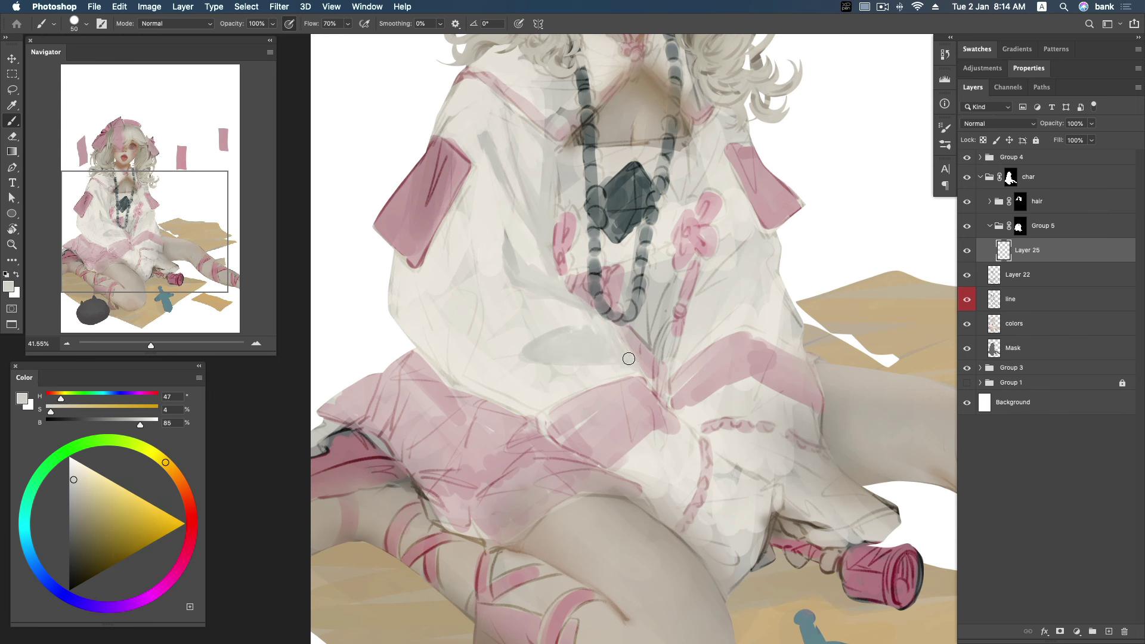
{"action": "key", "text": "super+z"}
{"action": "key", "text": "super+z"}
{"action": "key", "text": "super+z"}
{"action": "key", "text": "super+z"}
{"action": "left_click", "coordinate": [545, 345], "text": "alt"}
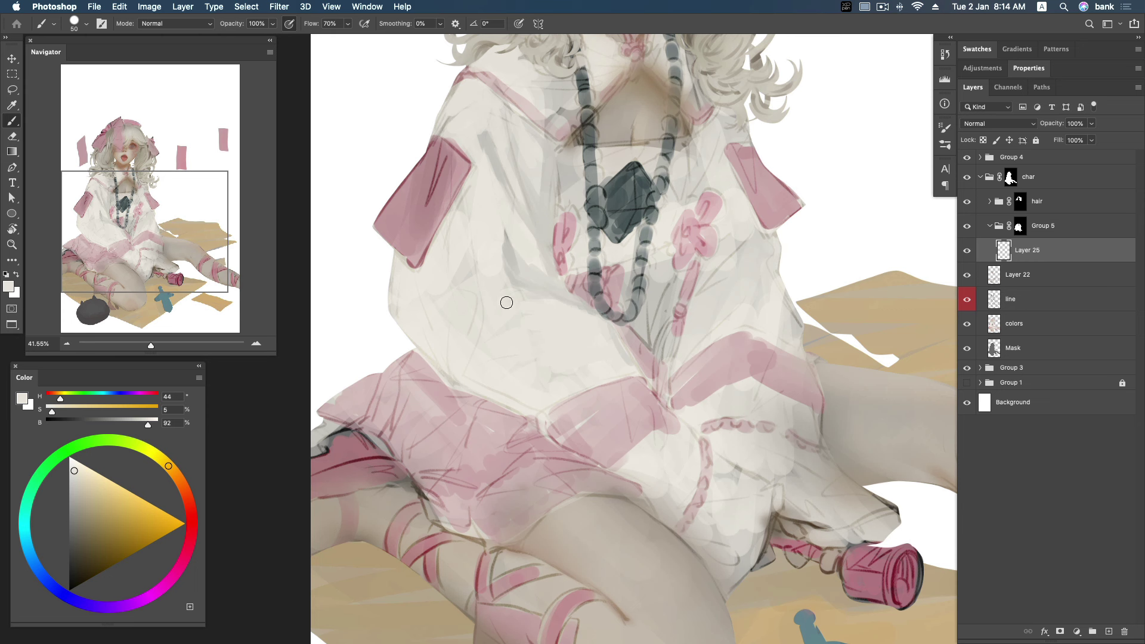
Paint a soft grey diagonal fold on the dress, then soften it with bright cream.
{"action": "left_click", "coordinate": [572, 376], "text": "alt"}
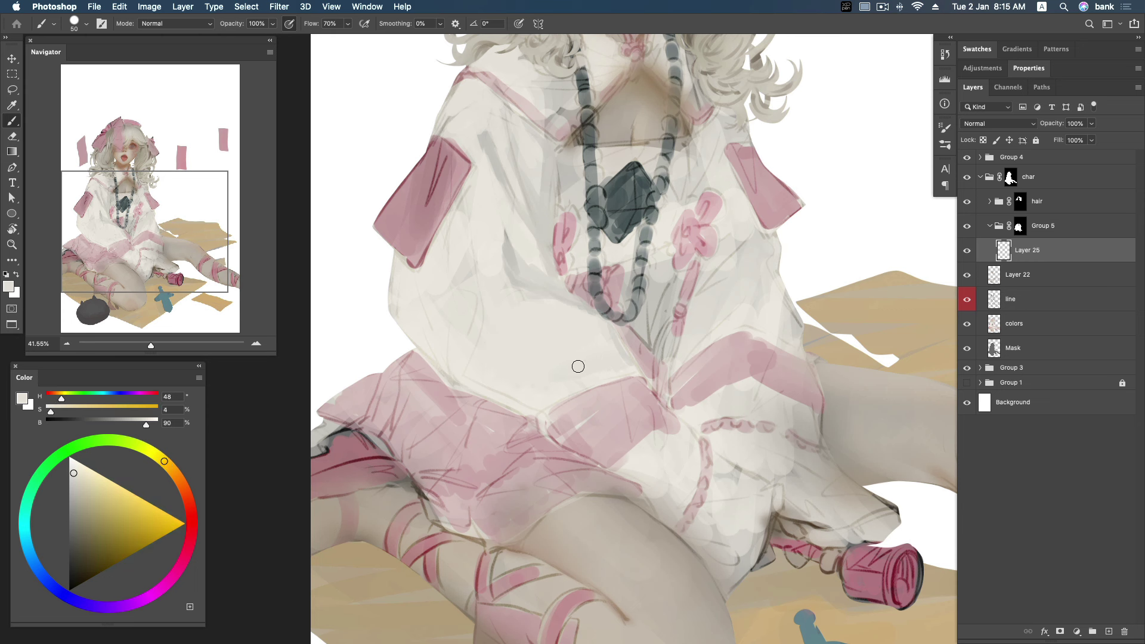
{"action": "left_click", "coordinate": [628, 351], "text": "alt"}
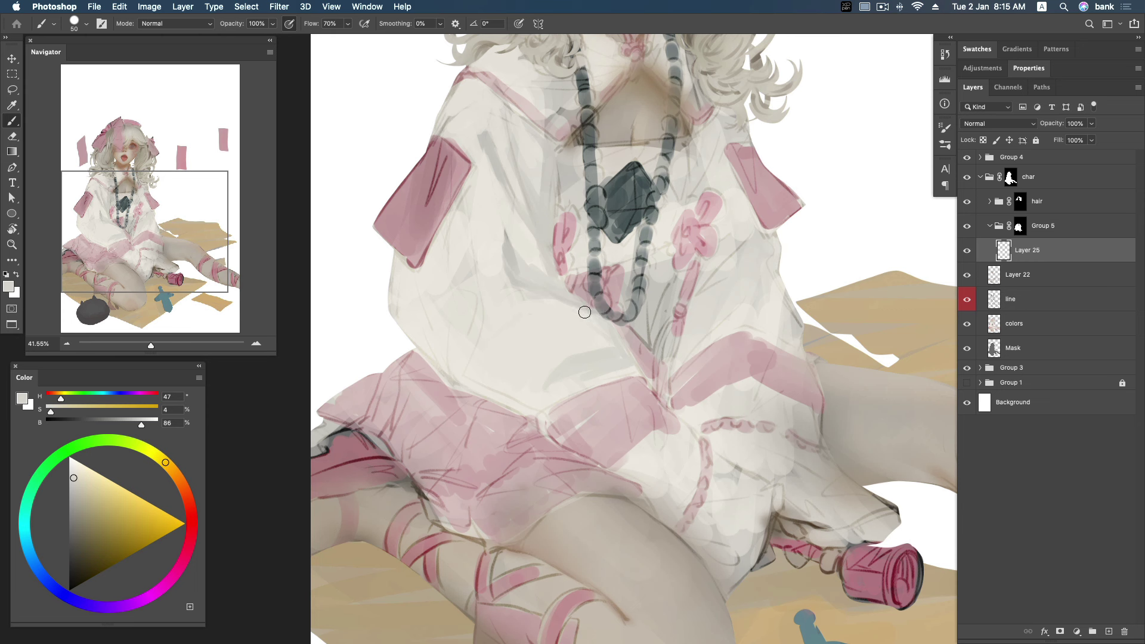
{"action": "left_click_drag", "start_coordinate": [513, 320], "coordinate": [486, 366]}
{"action": "left_click", "coordinate": [483, 373], "text": "alt"}
{"action": "left_click_drag", "start_coordinate": [481, 359], "coordinate": [513, 319]}
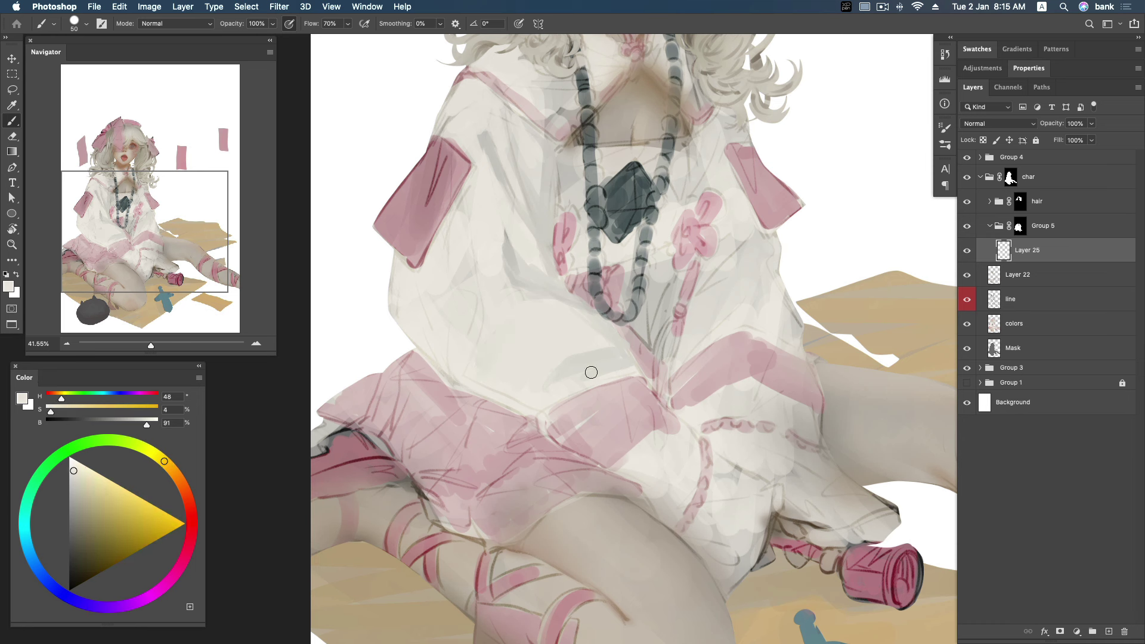
Paint a darker grey shadow beside the pink shoulder panel and sample nearby mid greys.
{"action": "left_click", "coordinate": [626, 353], "text": "alt"}
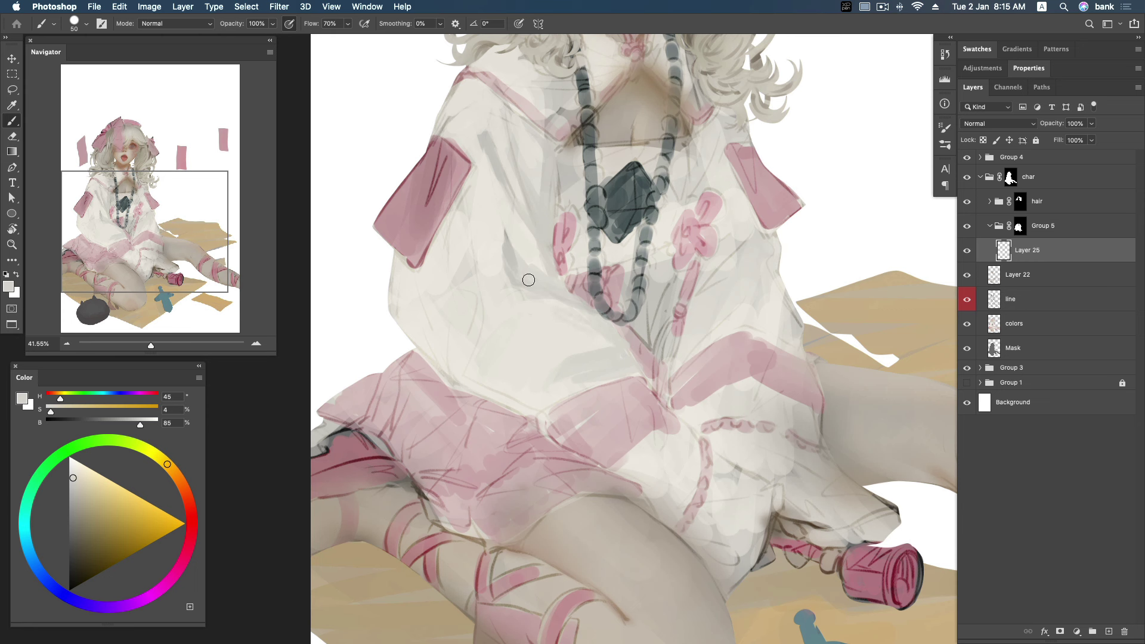
{"action": "left_click", "coordinate": [544, 260], "text": "alt"}
{"action": "left_click", "coordinate": [458, 205], "text": "alt"}
{"action": "left_click_drag", "start_coordinate": [454, 215], "coordinate": [460, 190]}
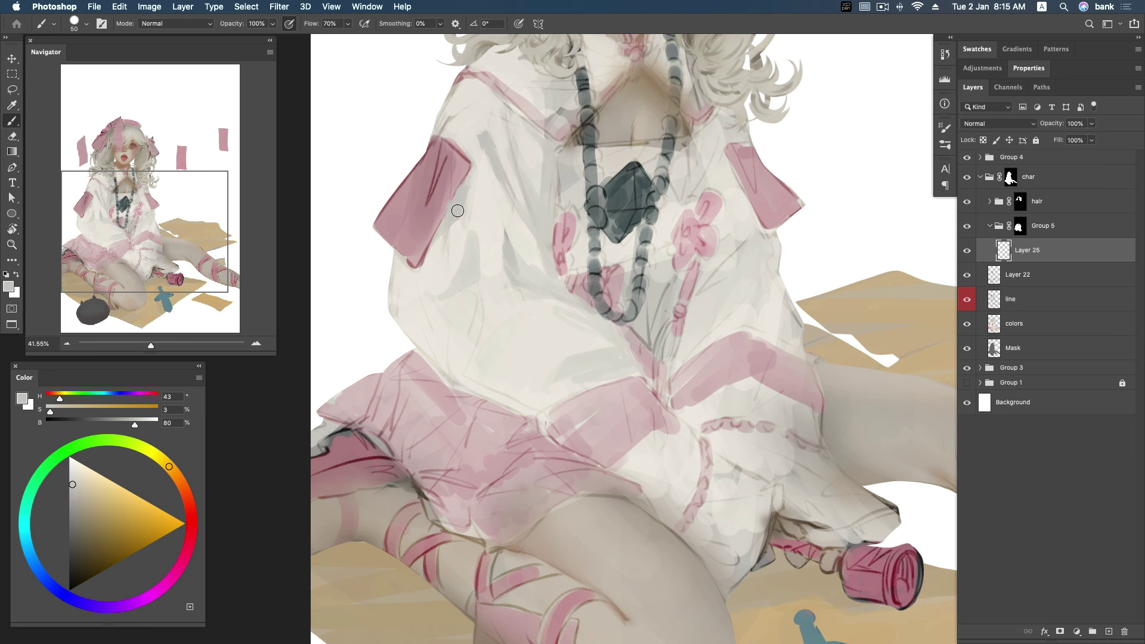
{"action": "left_click", "coordinate": [468, 240], "text": "alt"}
{"action": "left_click", "coordinate": [476, 261], "text": "alt"}
{"action": "left_click", "coordinate": [468, 265], "text": "alt"}
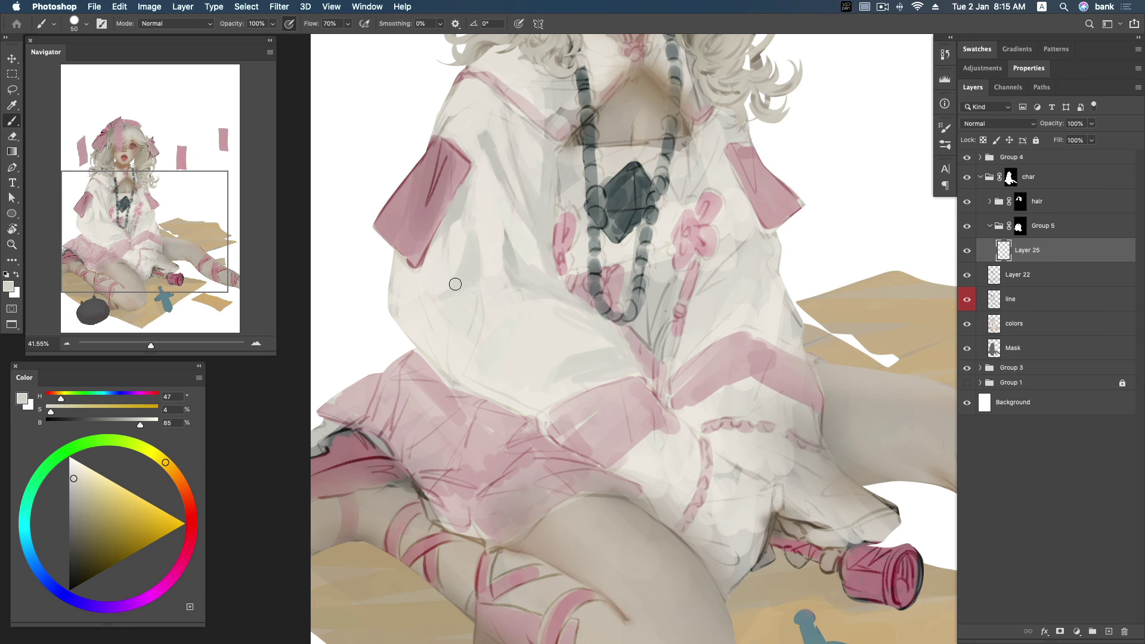
Sample the dress greys and paint light blending strokes over the dress bodice.
{"action": "scroll", "coordinate": [475, 265], "scroll_direction": "down", "scroll_amount": 1}
{"action": "left_click", "coordinate": [472, 255], "text": "alt"}
{"action": "left_click", "coordinate": [468, 260], "text": "alt"}
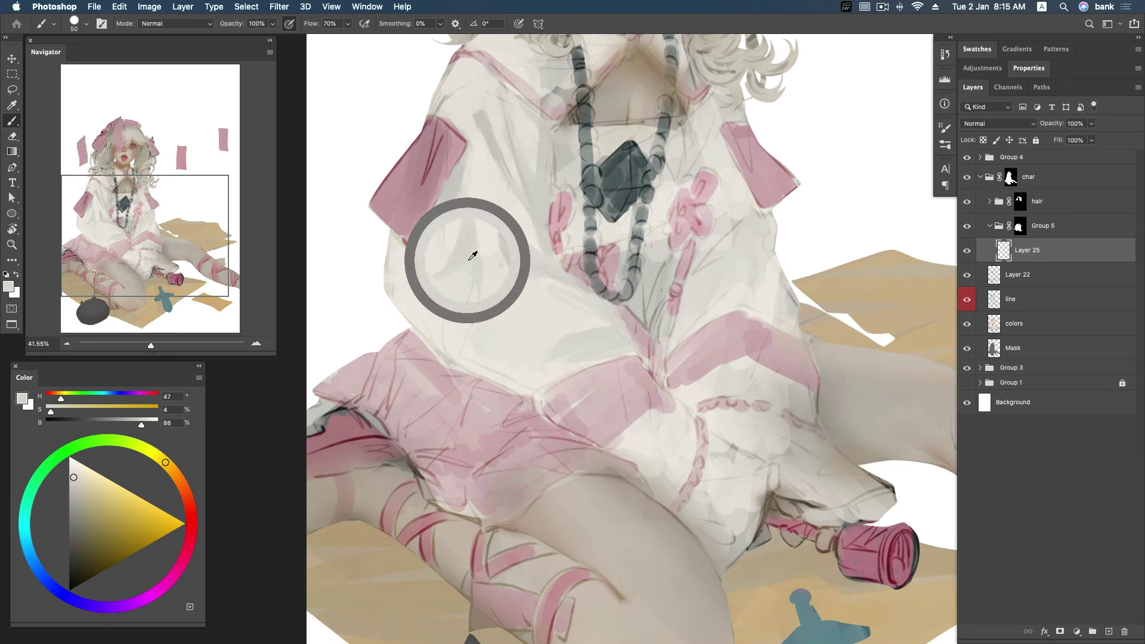
{"action": "left_click_drag", "start_coordinate": [467, 331], "coordinate": [501, 311]}
{"action": "left_click", "coordinate": [495, 316], "text": "alt"}
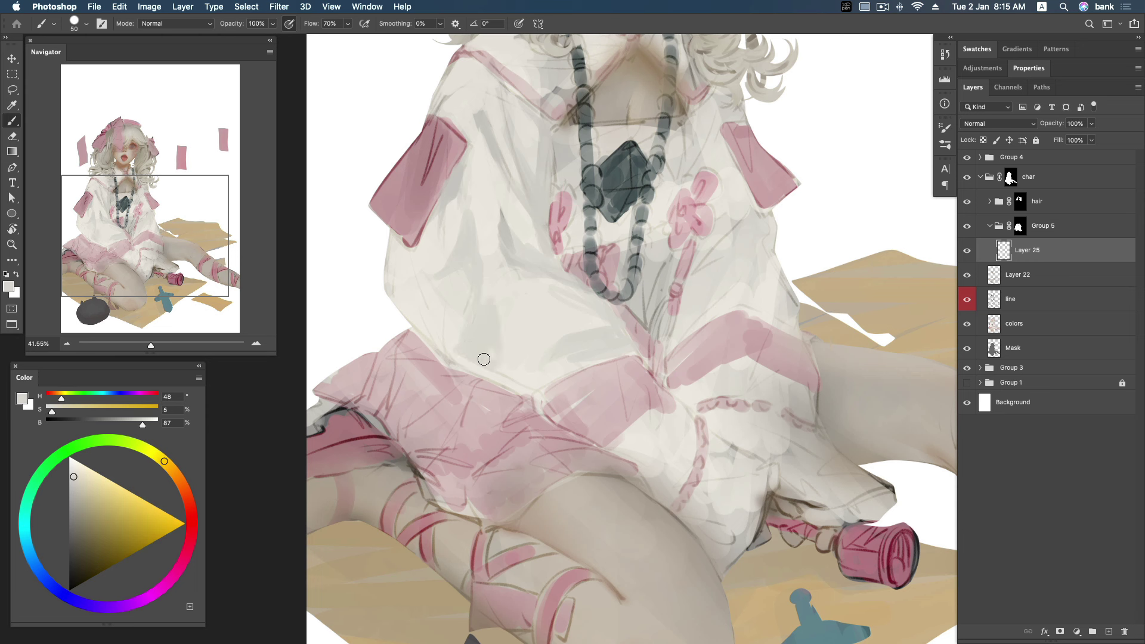
{"action": "left_click", "coordinate": [464, 351], "text": "alt"}
{"action": "left_click", "coordinate": [470, 254], "text": "alt"}
Mix a dusty pink and paint it onto the skirt fold.
{"action": "left_click", "coordinate": [80, 493]}
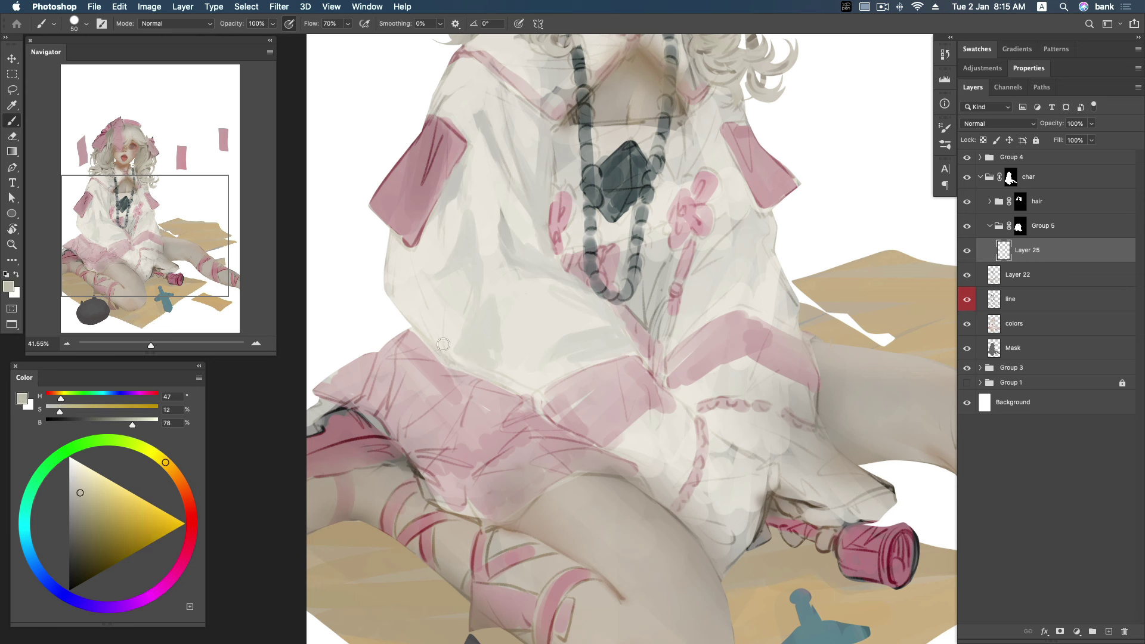
{"action": "left_click", "coordinate": [523, 399], "text": "alt"}
{"action": "left_click", "coordinate": [76, 497]}
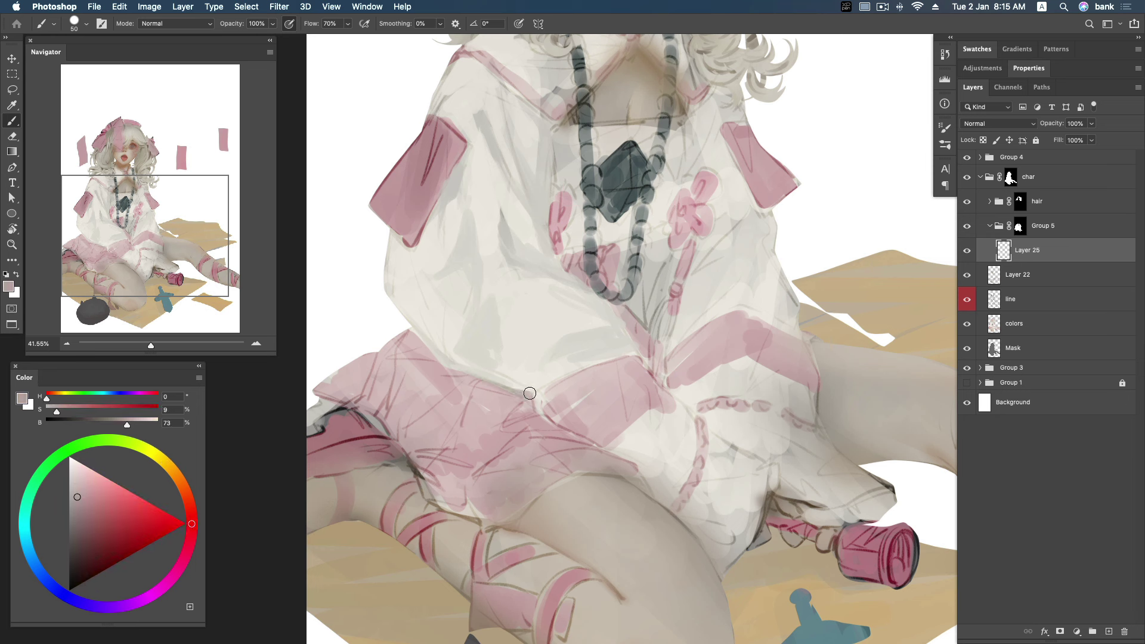
{"action": "left_click_drag", "start_coordinate": [534, 403], "coordinate": [544, 411]}
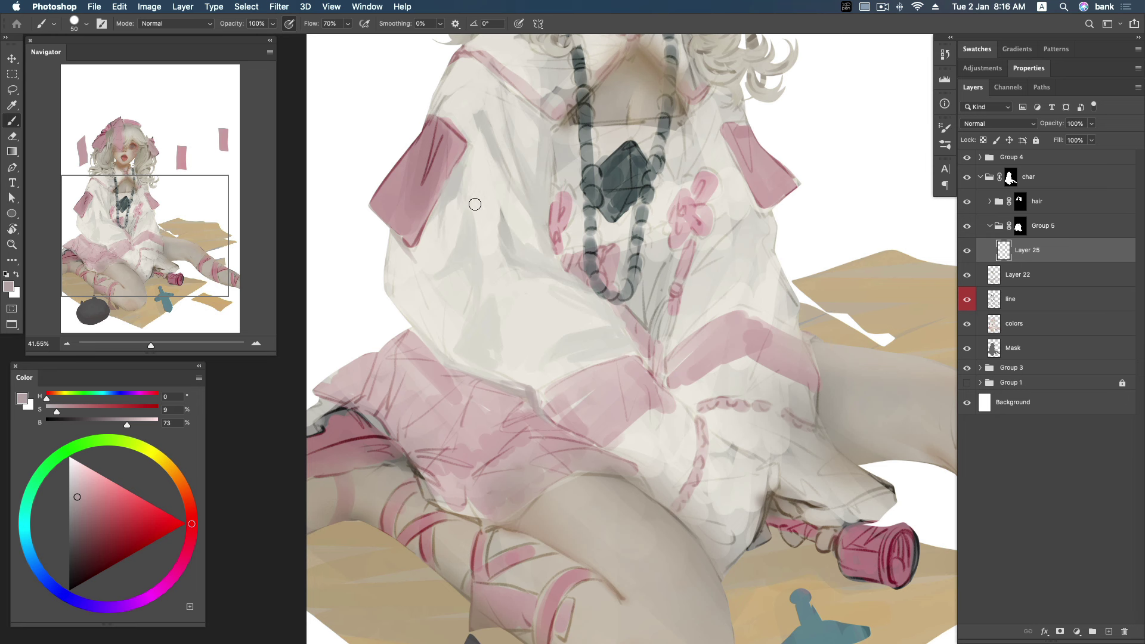
Cover the sleeve patch's lower-left corner with warm grey, then sample creams and greys from the dress.
{"action": "left_click", "coordinate": [447, 91], "text": "alt"}
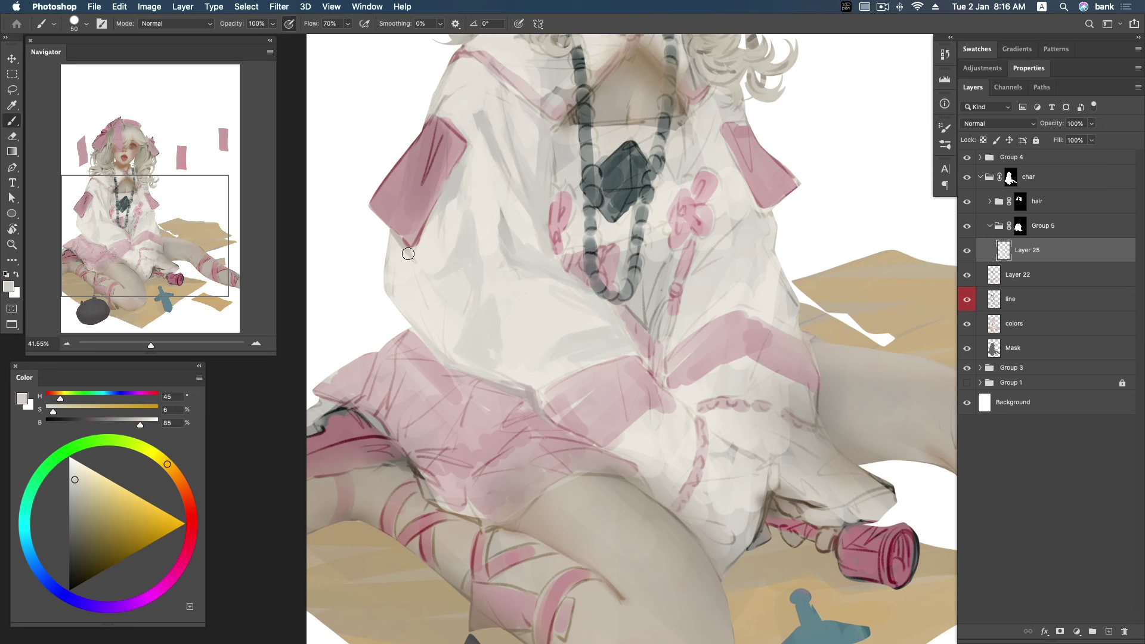
{"action": "left_click_drag", "start_coordinate": [393, 230], "coordinate": [408, 257]}
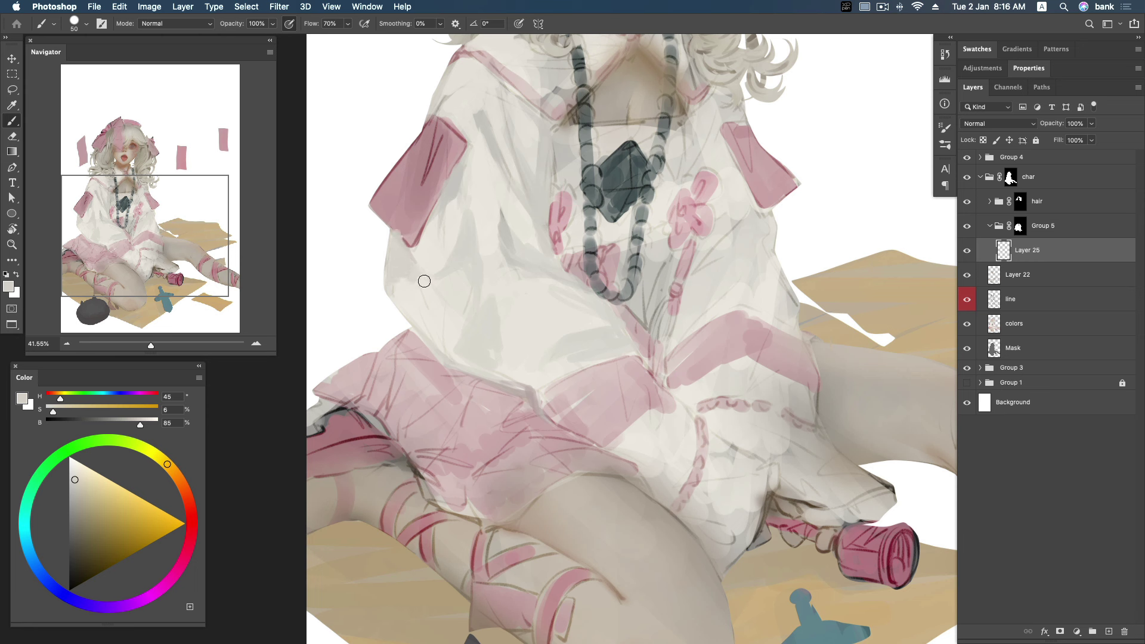
{"action": "left_click", "coordinate": [425, 227], "text": "alt"}
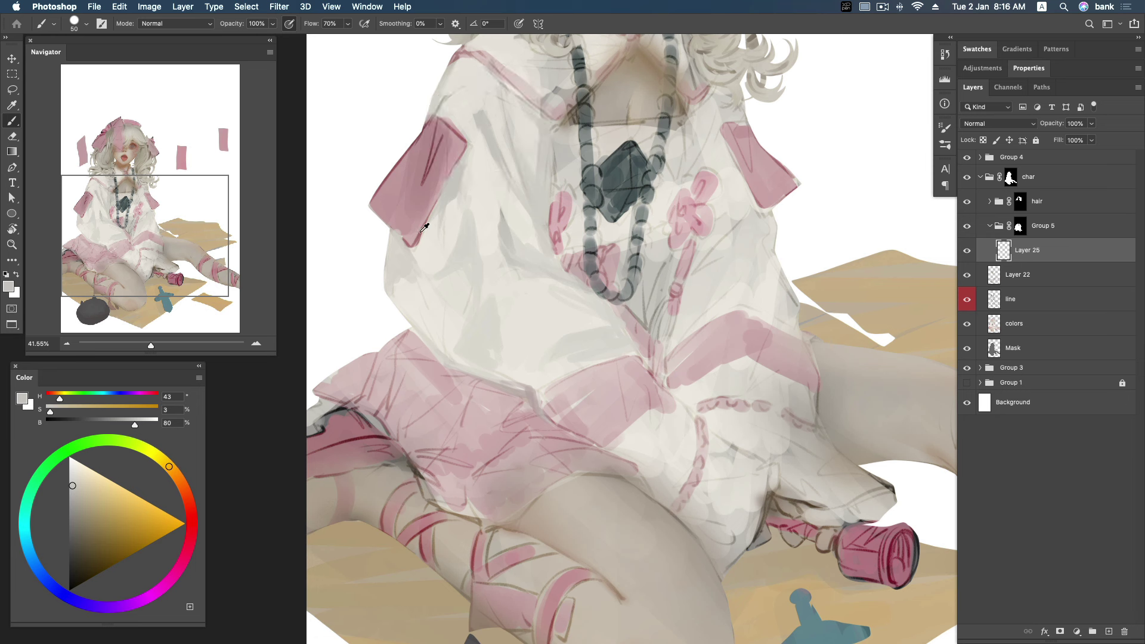
{"action": "left_click", "coordinate": [393, 271], "text": "alt"}
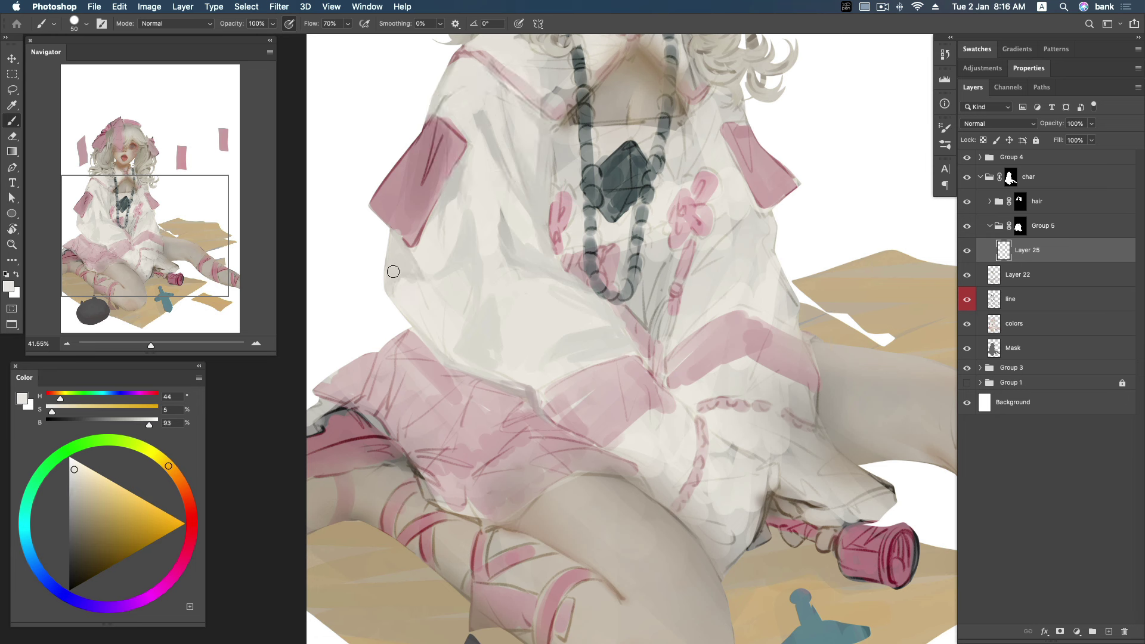
{"action": "left_click", "coordinate": [396, 255], "text": "alt"}
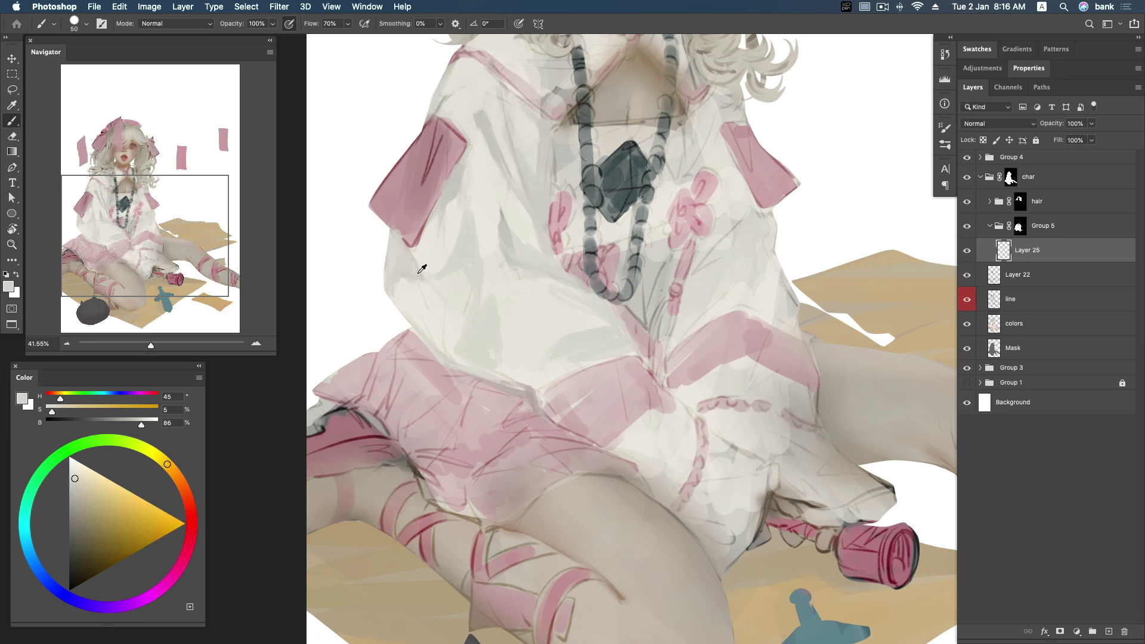
{"action": "left_click", "coordinate": [393, 291], "text": "alt"}
{"action": "left_click", "coordinate": [422, 274], "text": "alt"}
{"action": "left_click", "coordinate": [416, 257], "text": "alt"}
Sample brighter creams, dress whites and shadow greys, settling on a darker grey-beige for shadows.
{"action": "left_click", "coordinate": [457, 276], "text": "alt"}
{"action": "left_click", "coordinate": [475, 286], "text": "alt"}
{"action": "left_click", "coordinate": [463, 328], "text": "alt"}
{"action": "left_click", "coordinate": [433, 343], "text": "alt"}
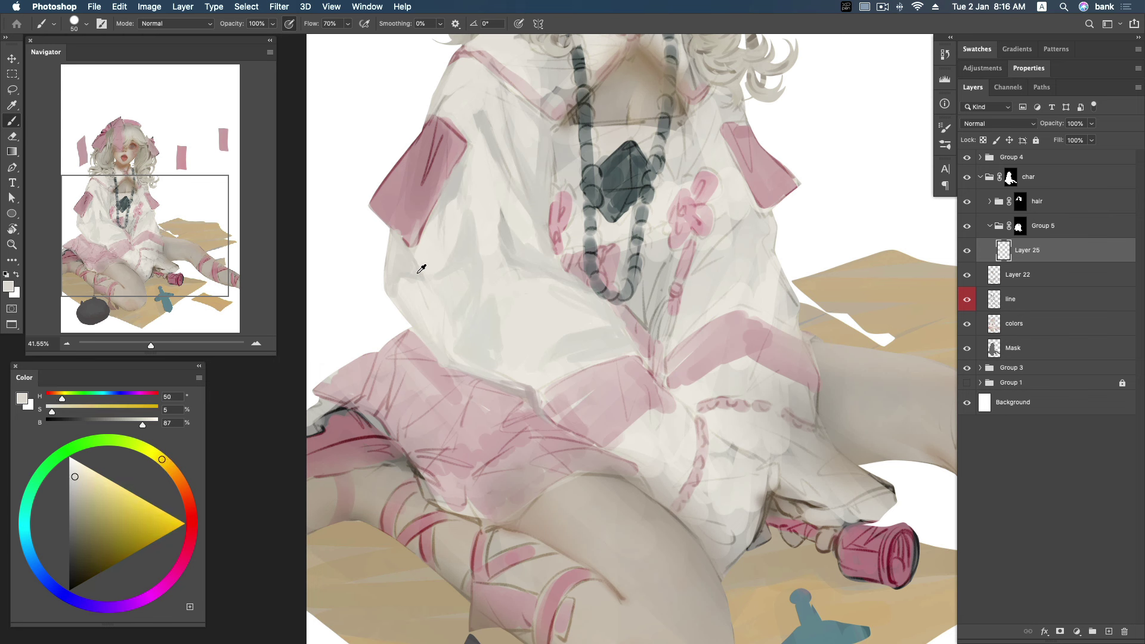
{"action": "left_click", "coordinate": [402, 309], "text": "alt"}
{"action": "left_click", "coordinate": [422, 269], "text": "alt"}
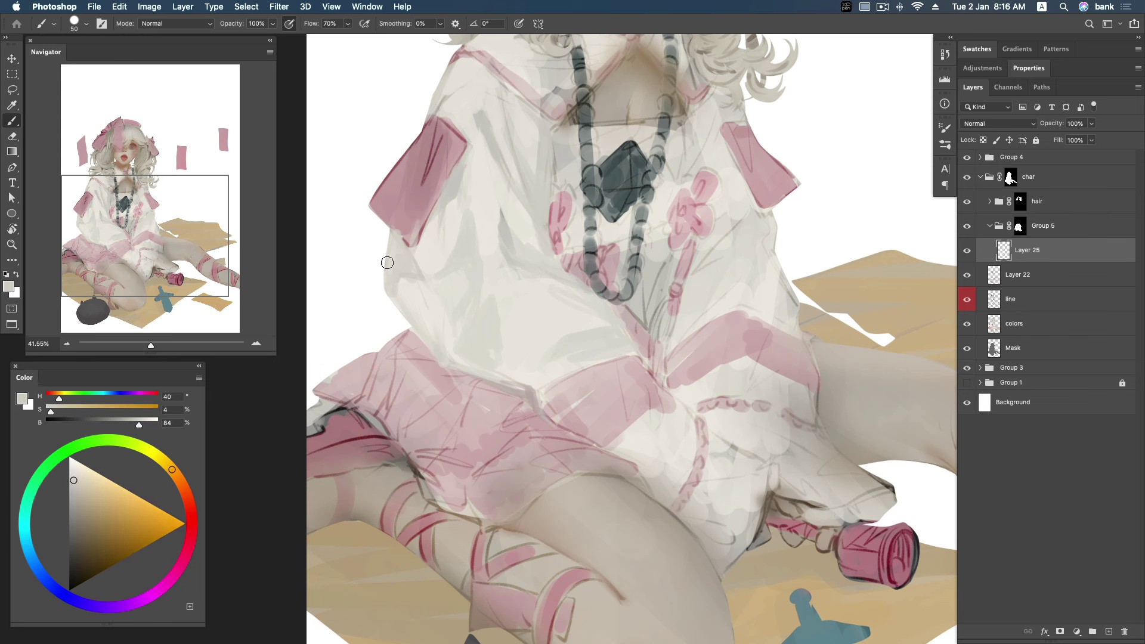
{"action": "left_click", "coordinate": [75, 490]}
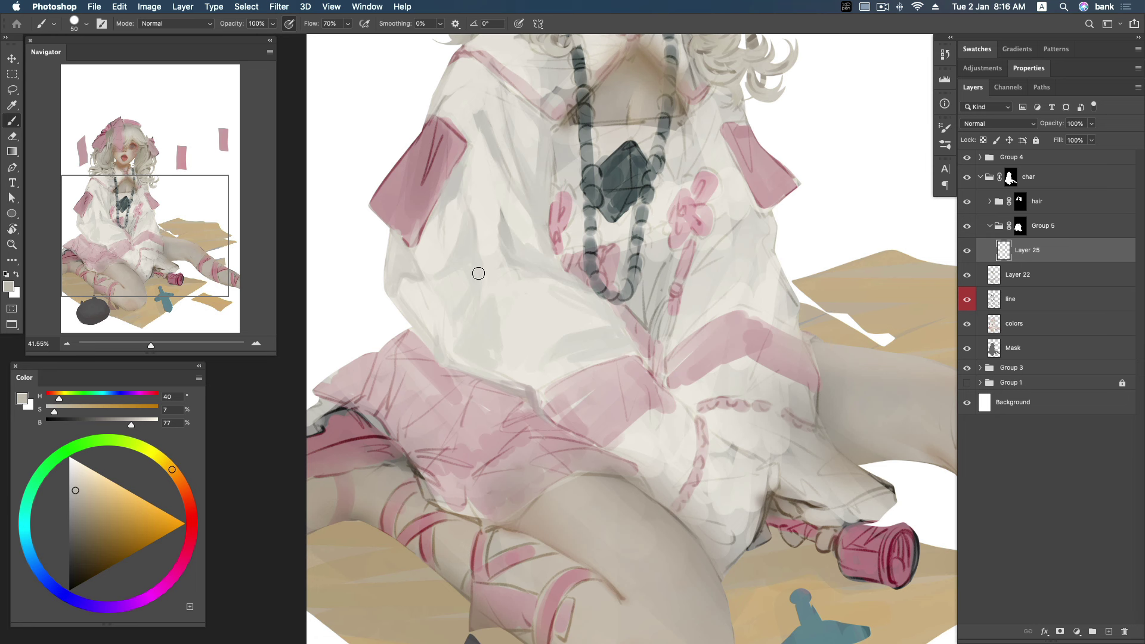
Pick near-white and cream tones and dab light paint onto the dress shading.
{"action": "left_click", "coordinate": [495, 261], "text": "alt"}
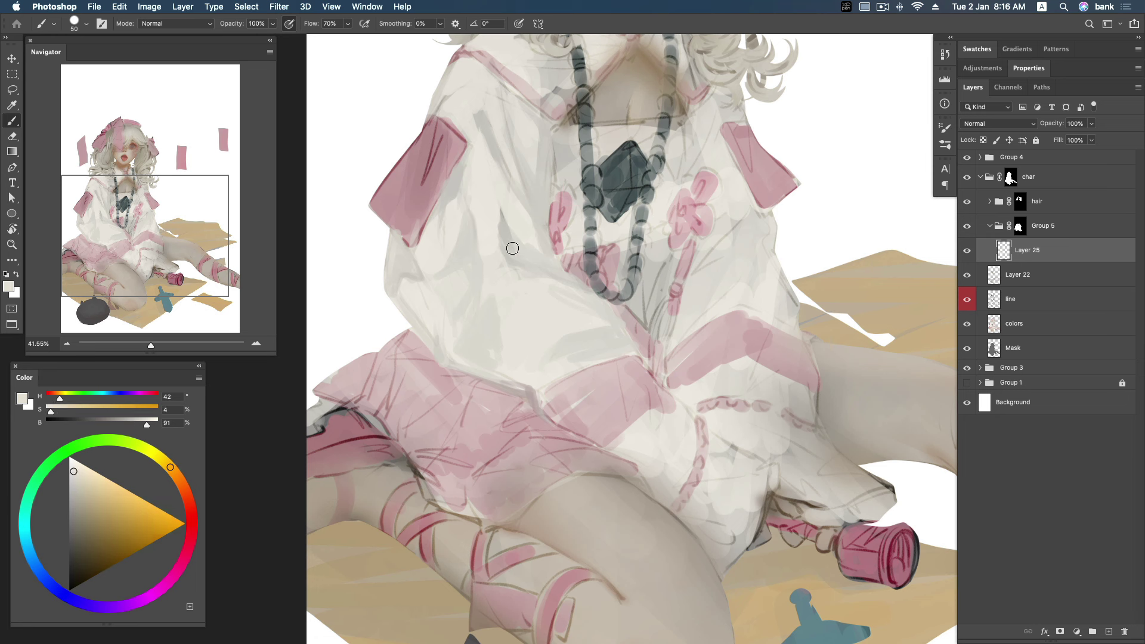
{"action": "left_click", "coordinate": [512, 272], "text": "alt"}
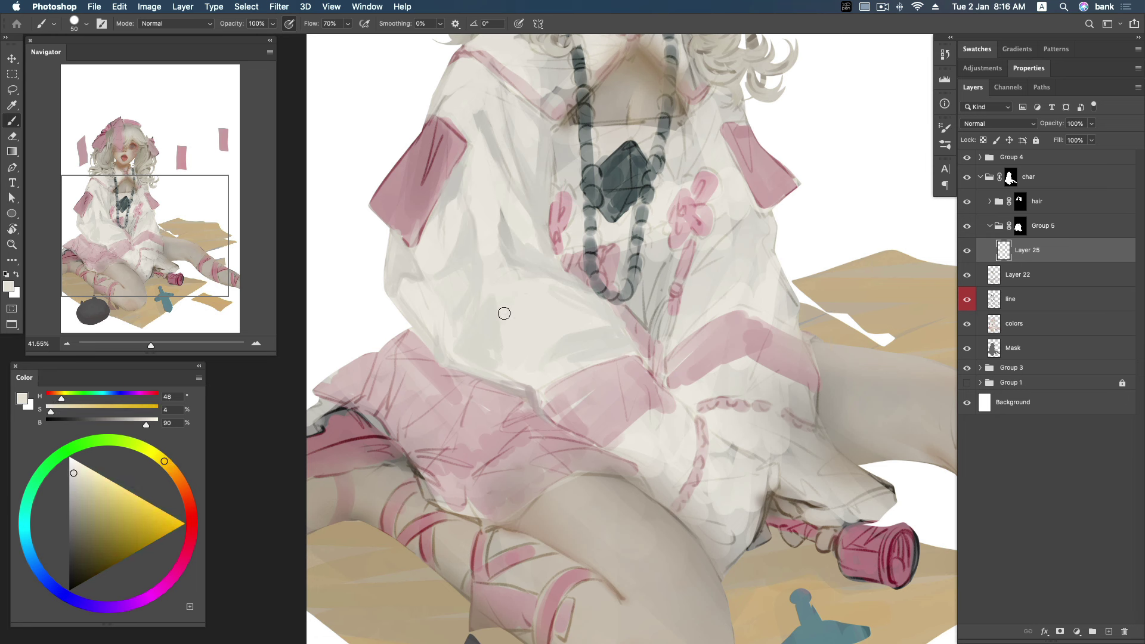
{"action": "left_click", "coordinate": [503, 358], "text": "alt"}
{"action": "left_click", "coordinate": [491, 327], "text": "alt"}
{"action": "left_click", "coordinate": [495, 329], "text": "alt"}
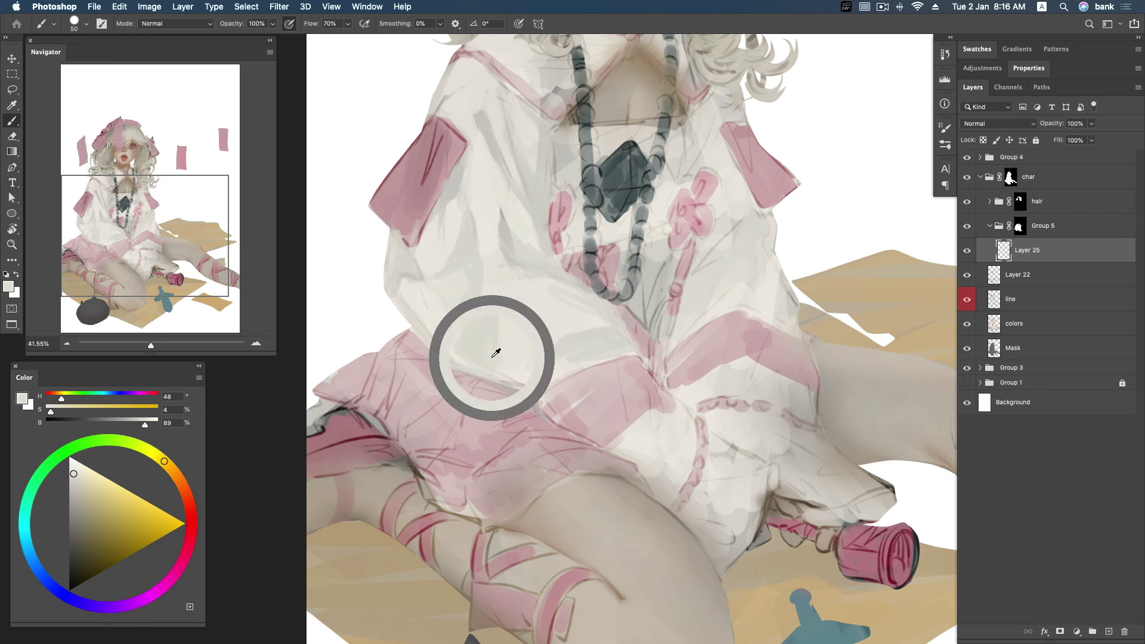
{"action": "left_click", "coordinate": [485, 318], "text": "alt"}
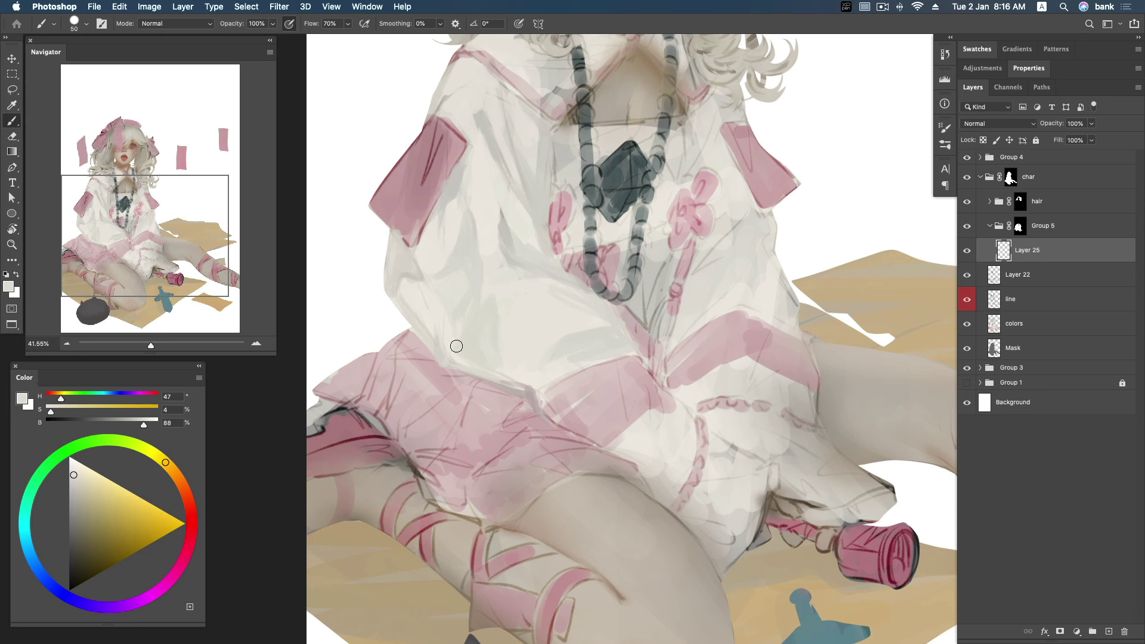
{"action": "left_click", "coordinate": [443, 329], "text": "alt"}
{"action": "left_click", "coordinate": [507, 356], "text": "alt"}
{"action": "left_click", "coordinate": [537, 269], "text": "alt"}
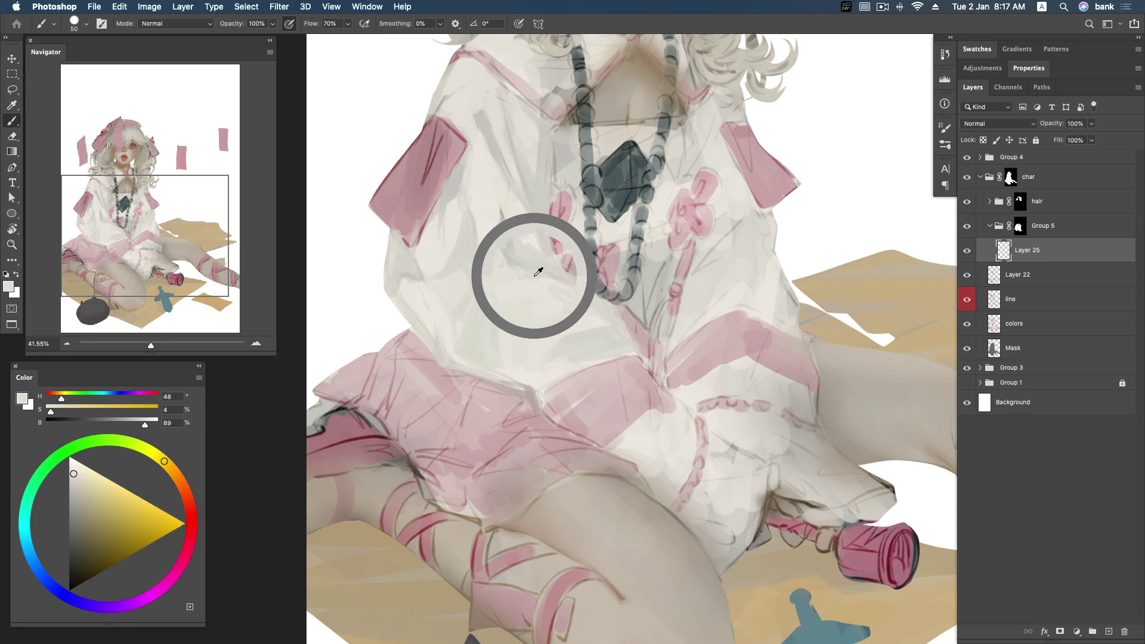
Paint light grey over the pink collar stripe.
{"action": "scroll", "coordinate": [522, 286], "scroll_direction": "up", "scroll_amount": 3}
{"action": "scroll", "coordinate": [513, 263], "scroll_direction": "up", "scroll_amount": 2}
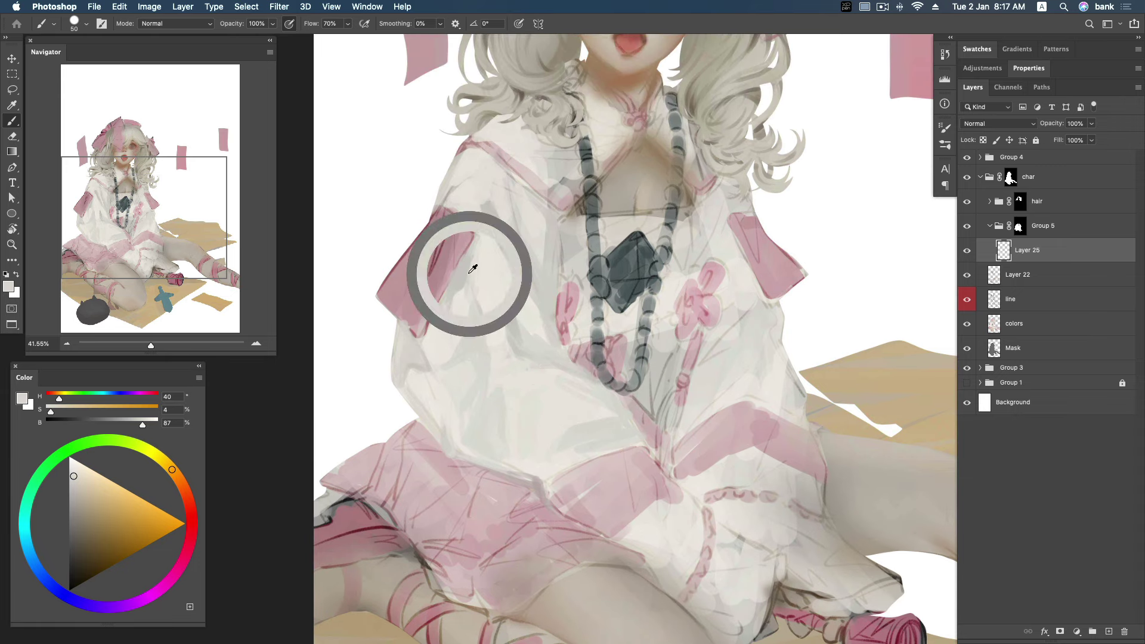
{"action": "left_click", "coordinate": [487, 209], "text": "alt"}
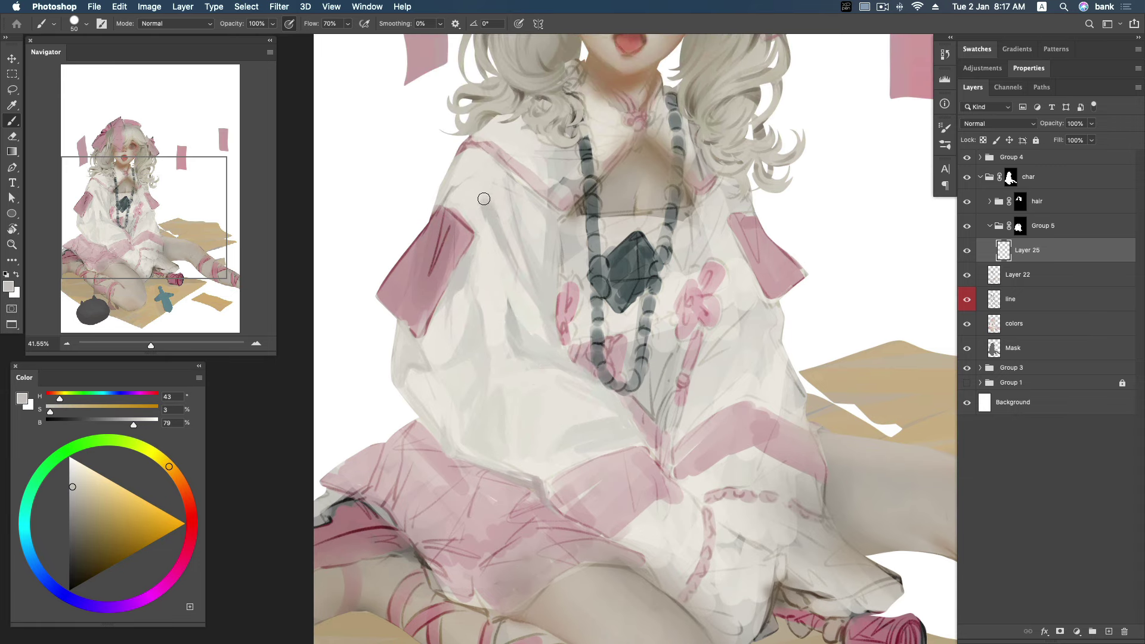
{"action": "scroll", "coordinate": [562, 261], "scroll_direction": "up", "scroll_amount": 2}
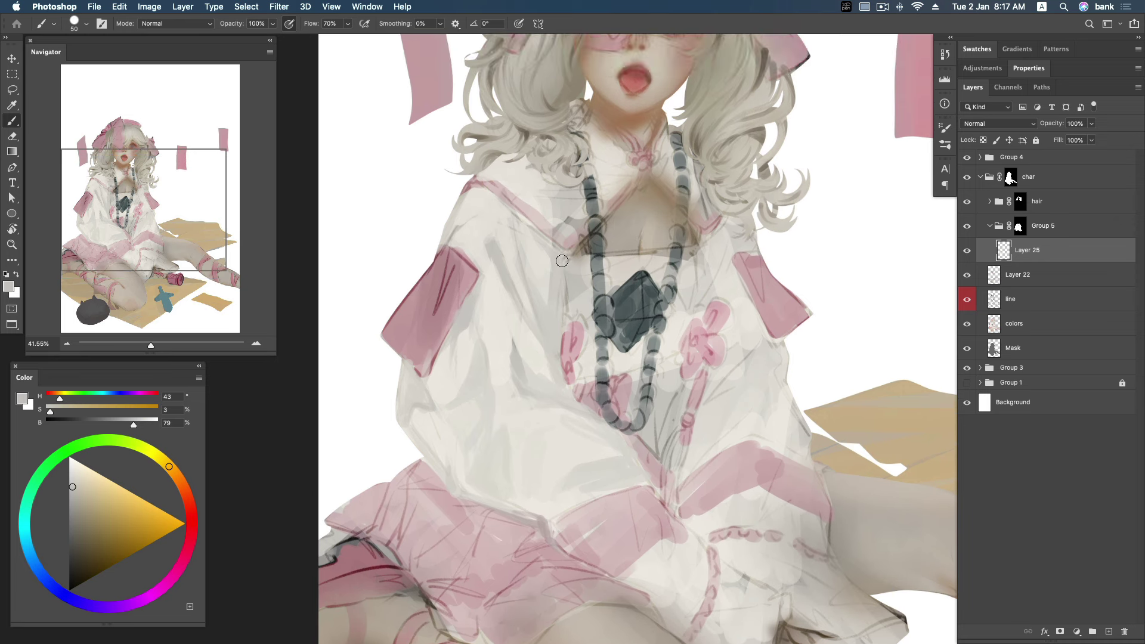
{"action": "left_click", "coordinate": [504, 267], "text": "alt"}
{"action": "left_click_drag", "start_coordinate": [513, 211], "coordinate": [570, 253]}
Cover the pink collar stripe left of the necklace with off-white and repaint the collar.
{"action": "scroll", "coordinate": [585, 223], "scroll_direction": "up", "scroll_amount": 2}
{"action": "scroll", "coordinate": [584, 223], "scroll_direction": "up", "scroll_amount": 2}
{"action": "left_click", "coordinate": [553, 270], "text": "alt"}
{"action": "mouse_move", "coordinate": [569, 265]}
{"action": "left_mouse_down"}
{"action": "mouse_move", "coordinate": [537, 290]}
{"action": "mouse_move", "coordinate": [525, 255]}
{"action": "left_mouse_up"}
{"action": "left_click", "coordinate": [505, 251], "text": "alt"}
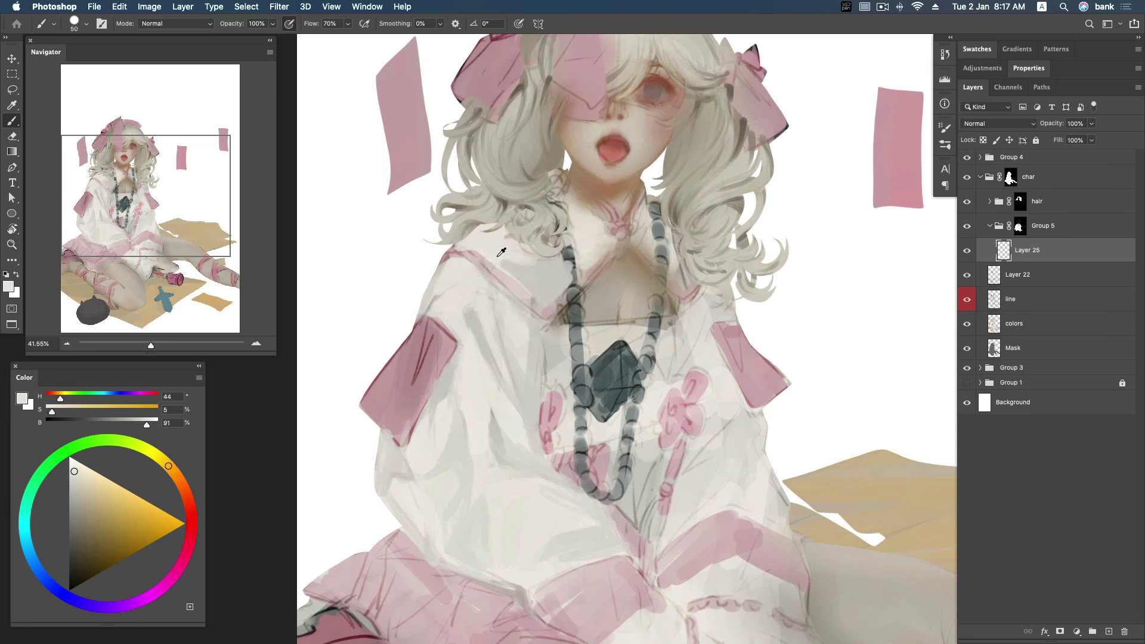
{"action": "left_click", "coordinate": [531, 268], "text": "alt"}
{"action": "left_click_drag", "start_coordinate": [490, 251], "coordinate": [531, 289]}
Brush light cream over the collar, the upper necklace strand and the hair by the neck.
{"action": "left_click", "coordinate": [526, 271], "text": "alt"}
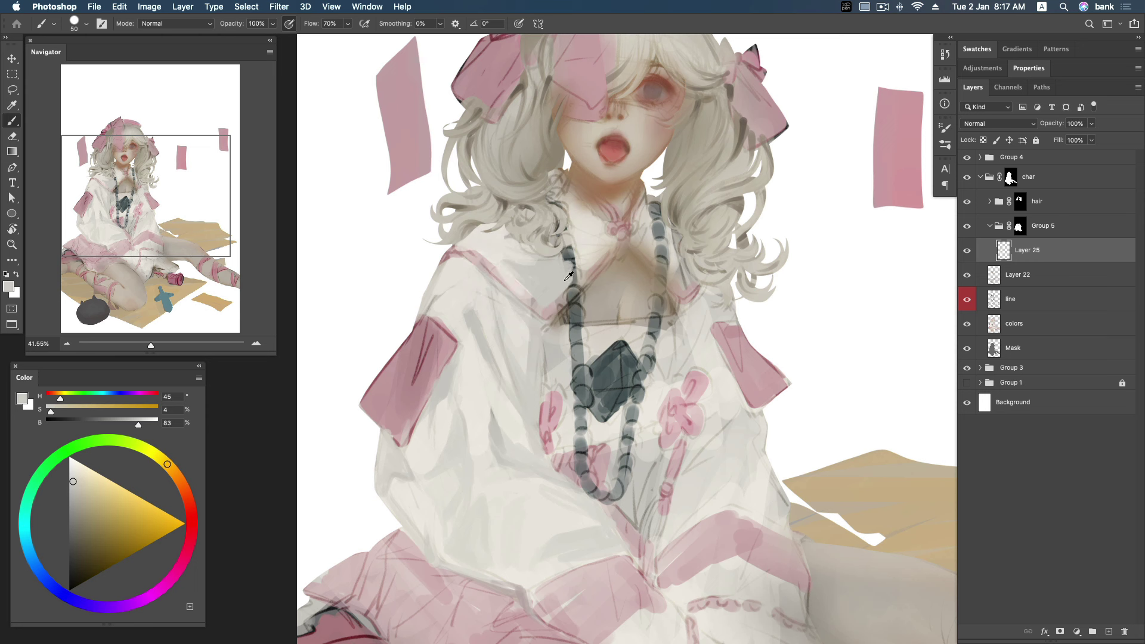
{"action": "left_click", "coordinate": [533, 255], "text": "alt"}
{"action": "mouse_move", "coordinate": [534, 257]}
{"action": "left_mouse_down"}
{"action": "mouse_move", "coordinate": [585, 250]}
{"action": "mouse_move", "coordinate": [568, 185]}
{"action": "left_mouse_up"}
{"action": "left_click", "coordinate": [603, 215], "text": "alt"}
{"action": "left_click", "coordinate": [569, 196], "text": "alt"}
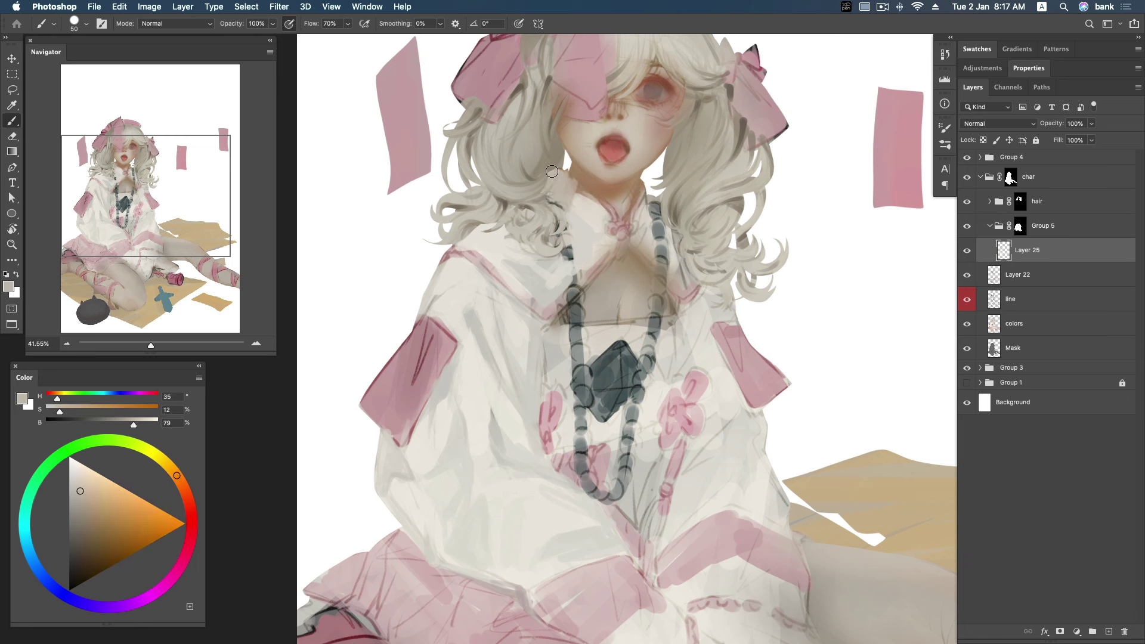
Sample neck skin and hair greys, then lighten the collar around the necklace with off-white.
{"action": "left_click", "coordinate": [583, 207], "text": "alt"}
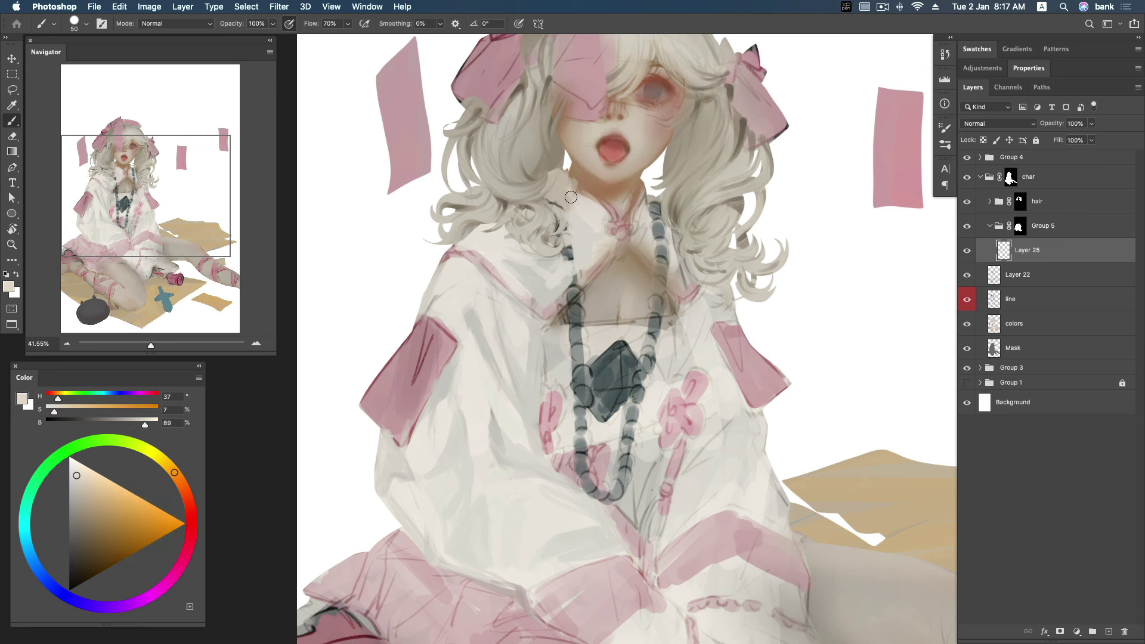
{"action": "left_click", "coordinate": [586, 203], "text": "alt"}
{"action": "left_click", "coordinate": [564, 183], "text": "alt"}
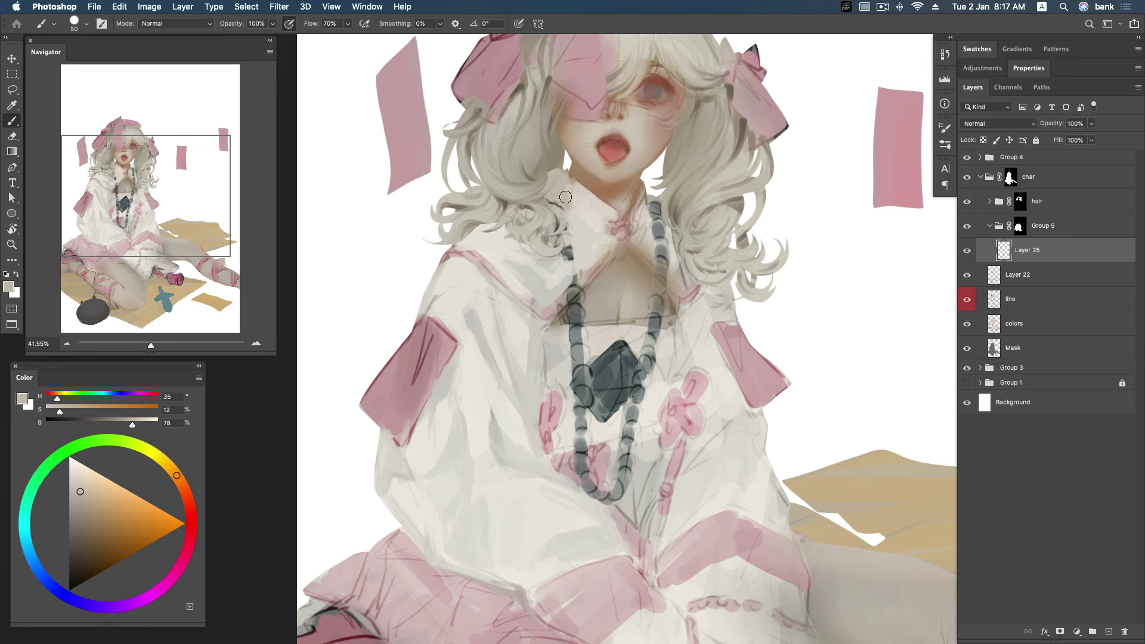
{"action": "left_click", "coordinate": [545, 284], "text": "alt"}
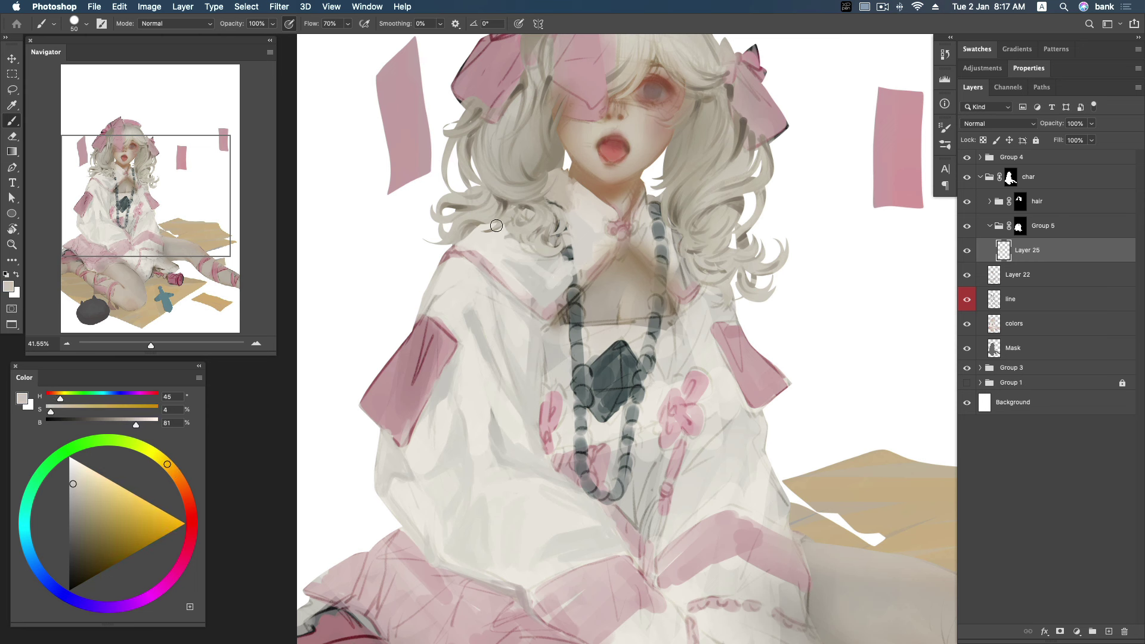
{"action": "left_click", "coordinate": [517, 206], "text": "alt"}
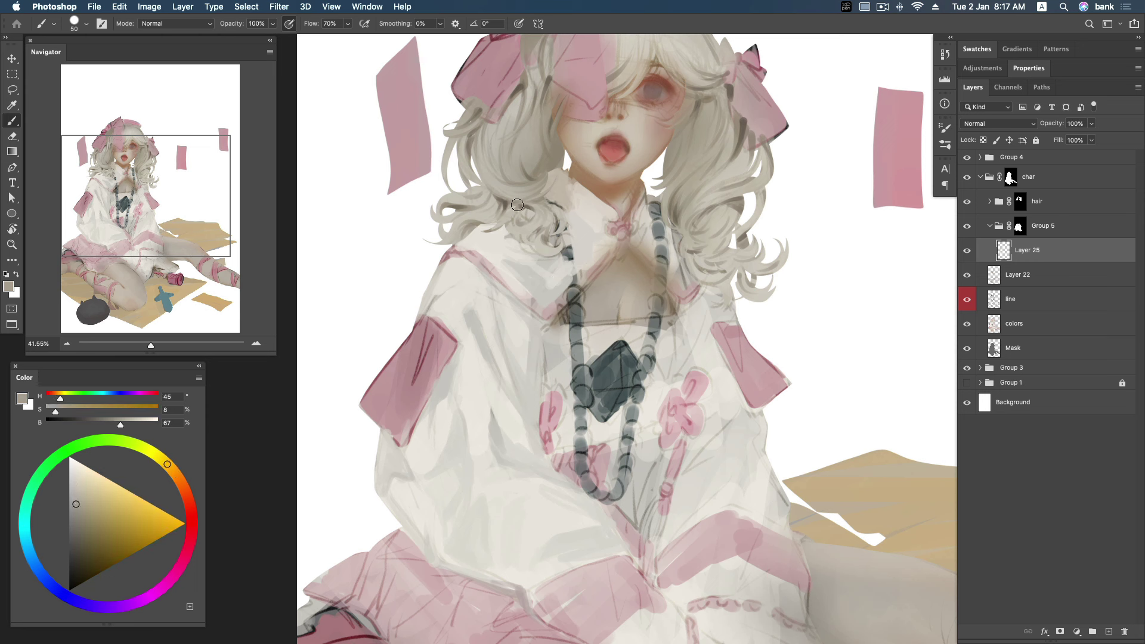
{"action": "left_click", "coordinate": [501, 227], "text": "alt"}
{"action": "left_click", "coordinate": [511, 272], "text": "alt"}
{"action": "mouse_move", "coordinate": [525, 289]}
{"action": "left_mouse_down"}
{"action": "mouse_move", "coordinate": [572, 280]}
{"action": "mouse_move", "coordinate": [544, 304]}
{"action": "mouse_move", "coordinate": [591, 268]}
{"action": "mouse_move", "coordinate": [563, 288]}
{"action": "left_mouse_up"}
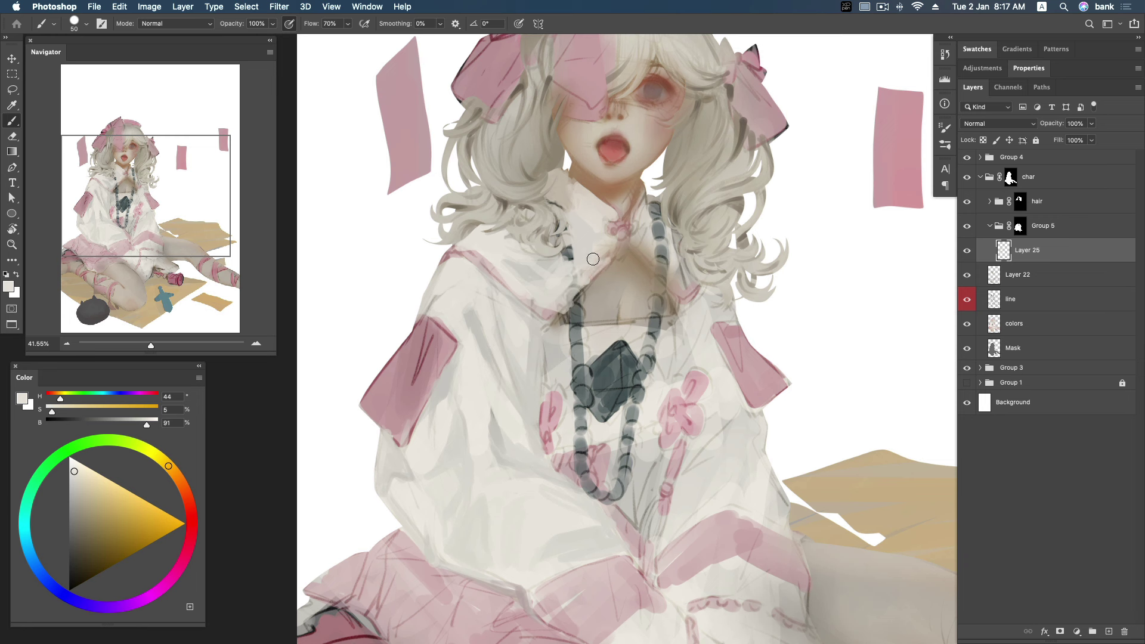
Choose darker off-white and hair-shadow colours for the collar shadows.
{"action": "left_click", "coordinate": [585, 236], "text": "alt"}
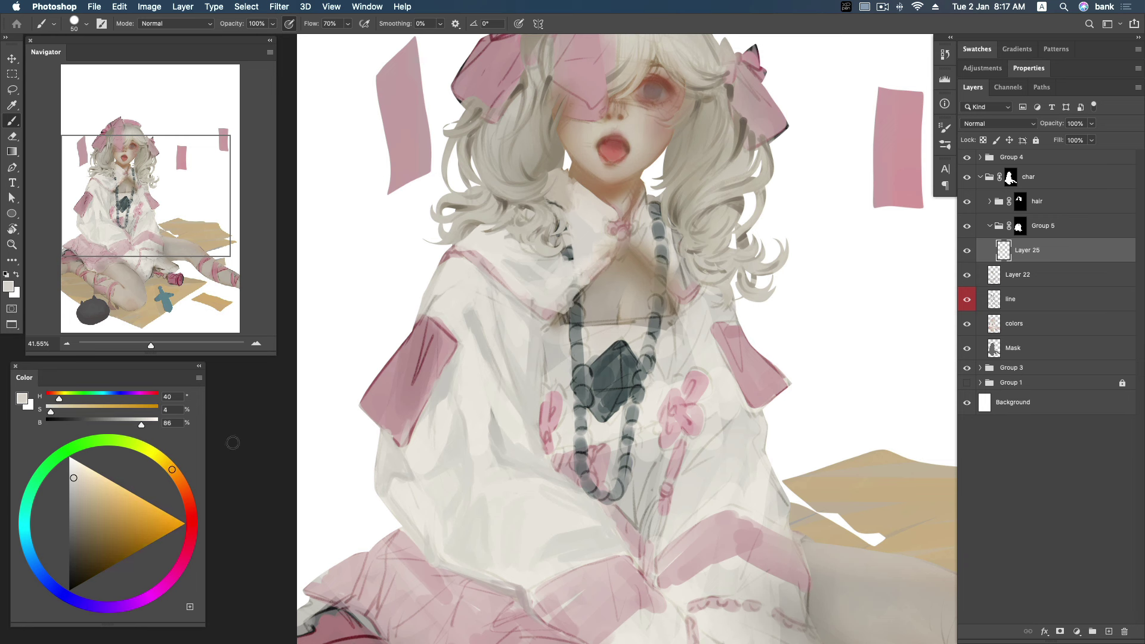
{"action": "left_click", "coordinate": [76, 494]}
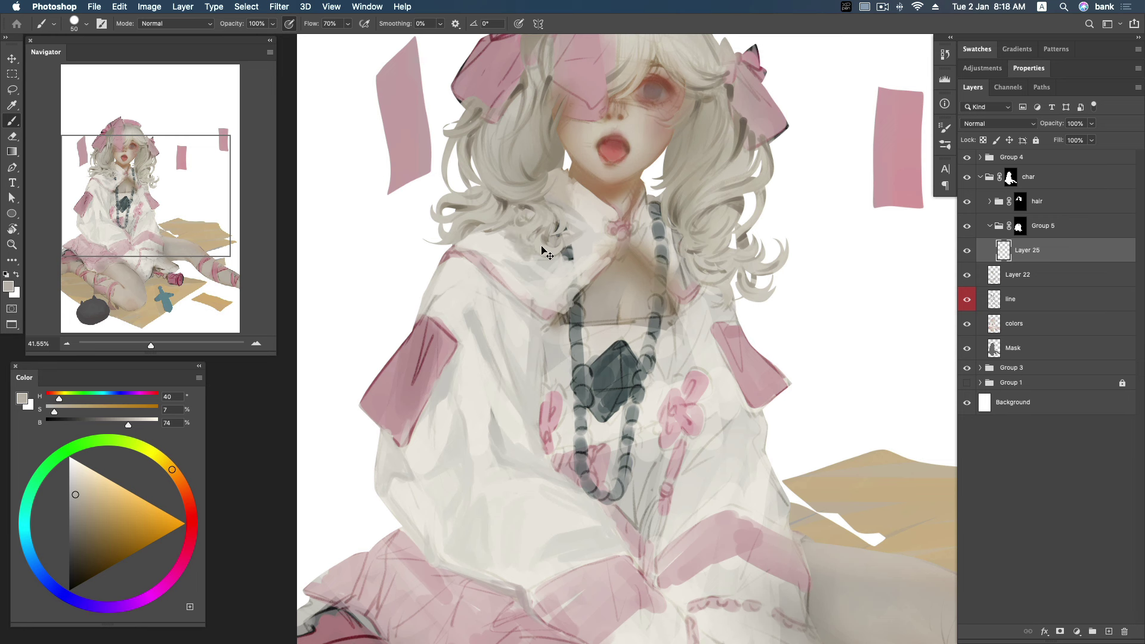
{"action": "left_click", "coordinate": [509, 246], "text": "alt"}
{"action": "left_click", "coordinate": [542, 249], "text": "alt"}
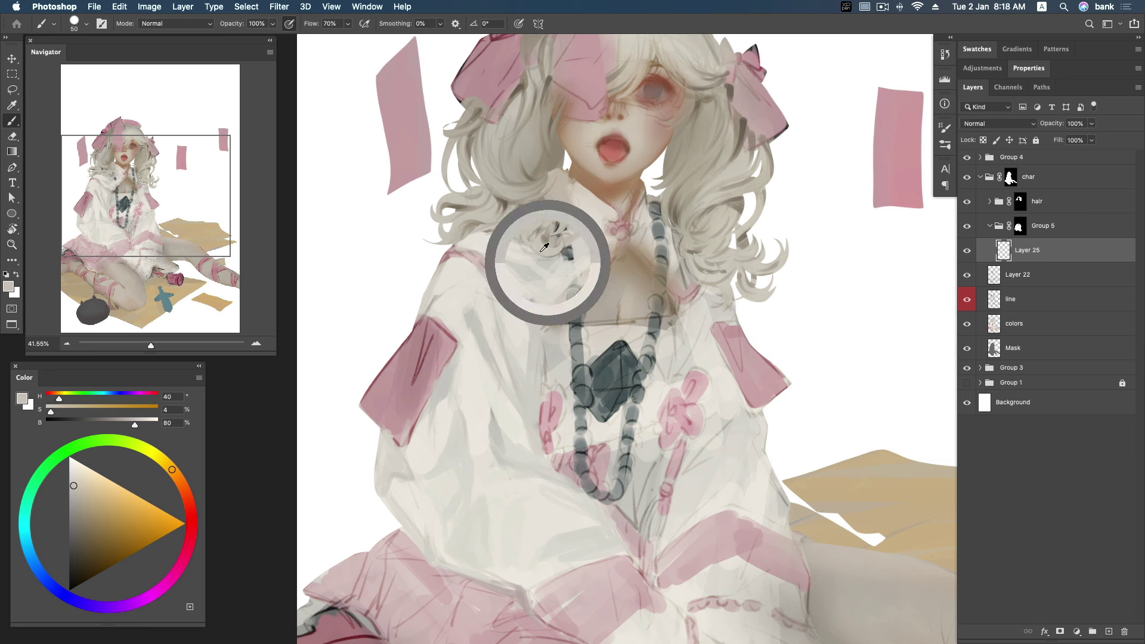
{"action": "left_click", "coordinate": [490, 229], "text": "alt"}
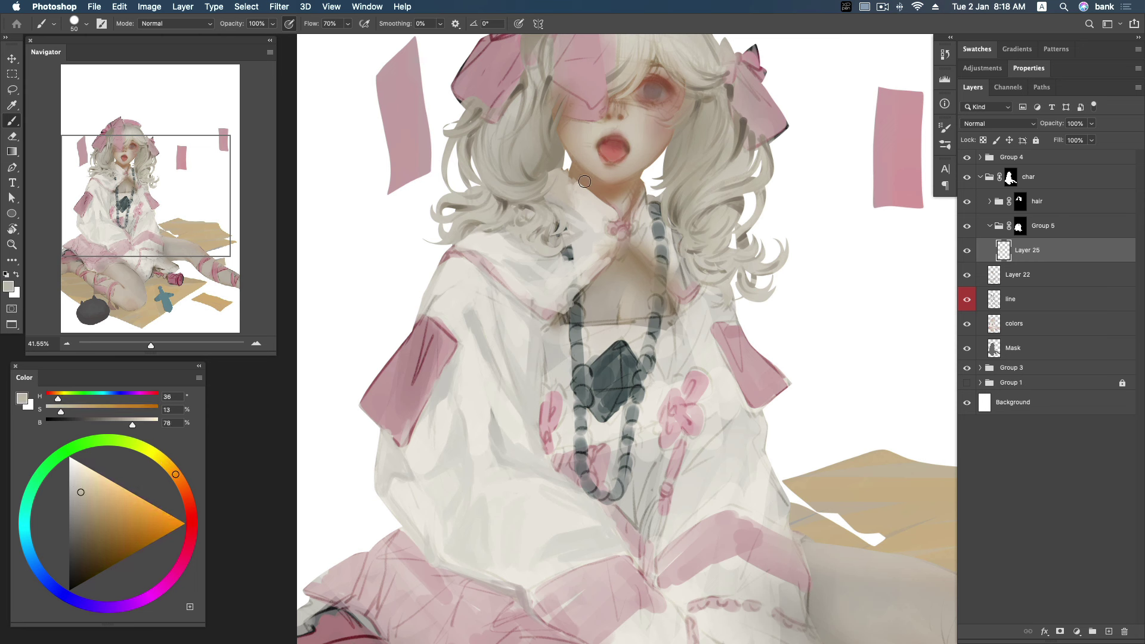
{"action": "left_click", "coordinate": [82, 530]}
{"action": "left_click_drag", "start_coordinate": [82, 531], "coordinate": [82, 533]}
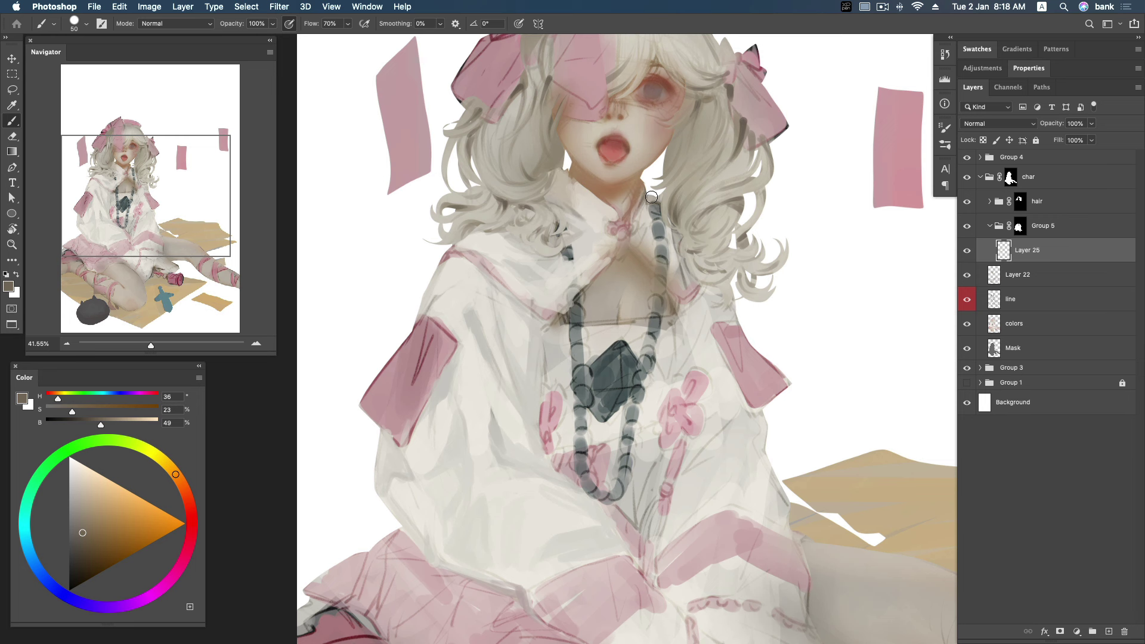
Sample light and shadow skin tones from the neck.
{"action": "left_click", "coordinate": [643, 213], "text": "alt"}
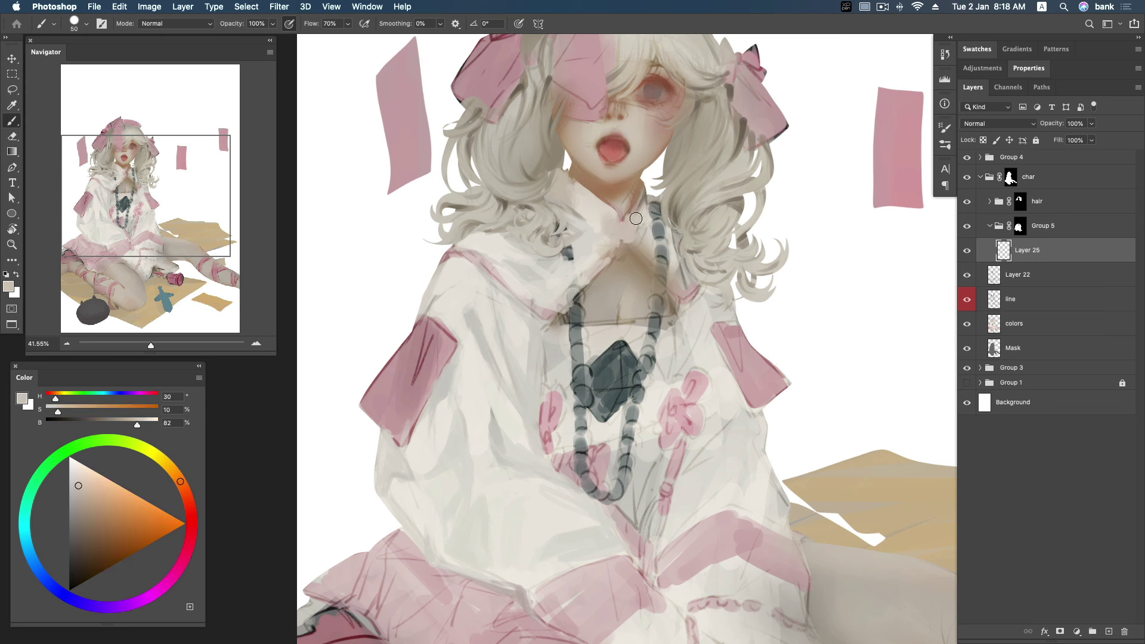
{"action": "left_click", "coordinate": [646, 197], "text": "alt"}
{"action": "left_click_drag", "start_coordinate": [646, 196], "coordinate": [648, 194]}
{"action": "left_click", "coordinate": [638, 224], "text": "alt"}
{"action": "left_click", "coordinate": [637, 209], "text": "alt"}
{"action": "left_click", "coordinate": [647, 199], "text": "alt"}
{"action": "left_click", "coordinate": [649, 242], "text": "alt"}
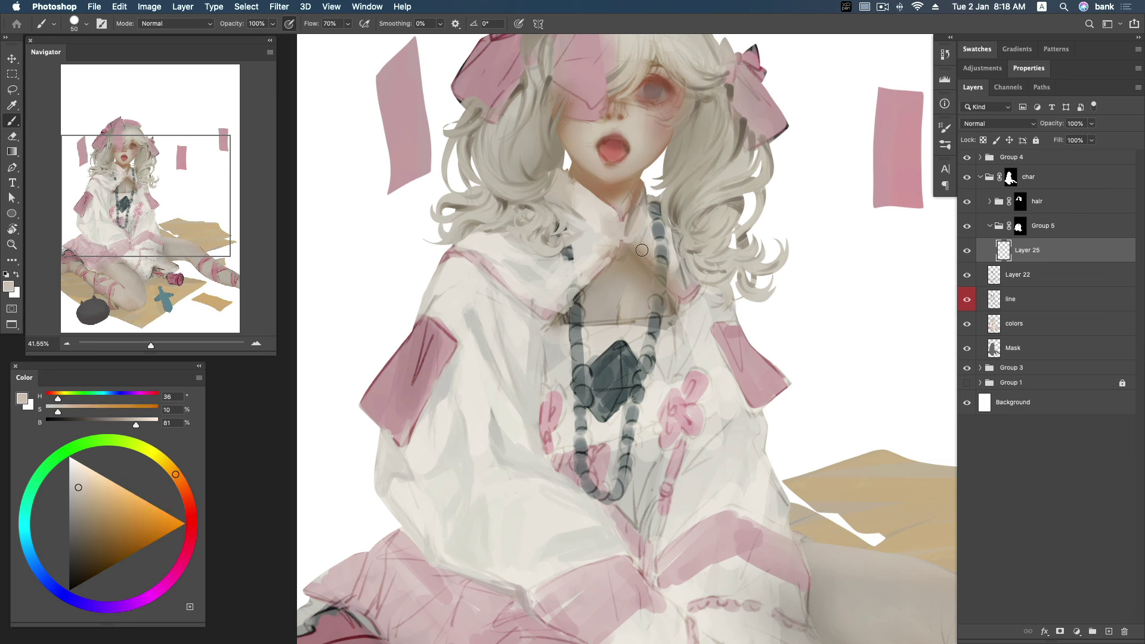
{"action": "left_click", "coordinate": [650, 202], "text": "alt"}
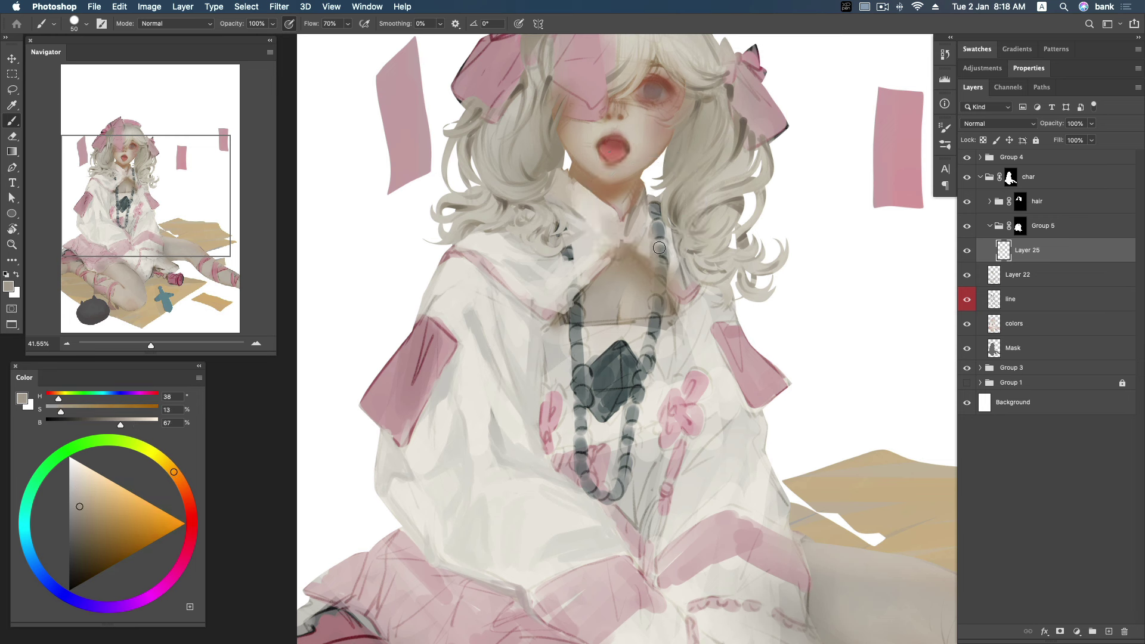
{"action": "left_click", "coordinate": [647, 252], "text": "alt"}
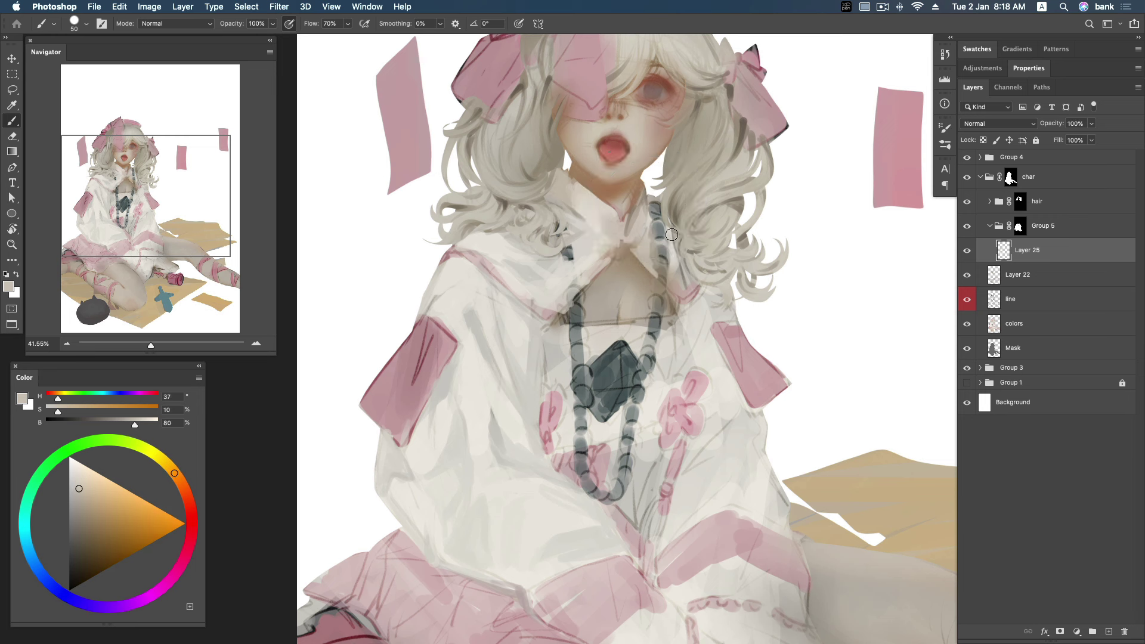
{"action": "left_click", "coordinate": [647, 202], "text": "alt"}
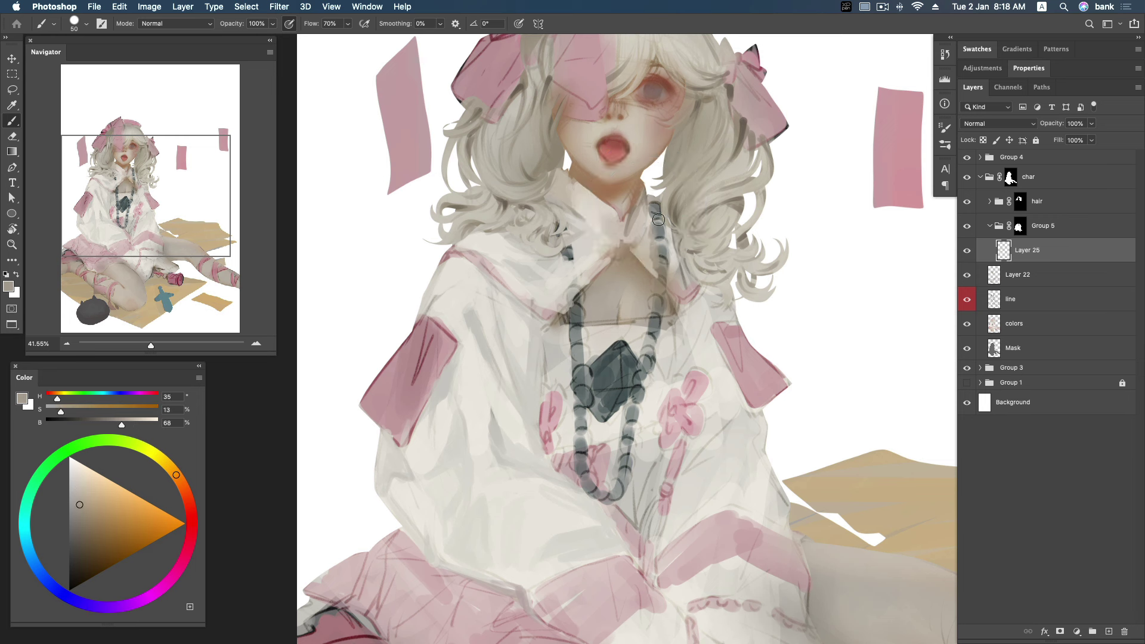
Sample pale, warm off-white and grey tones from around the necklace, collar and hair.
{"action": "left_click", "coordinate": [677, 267], "text": "alt"}
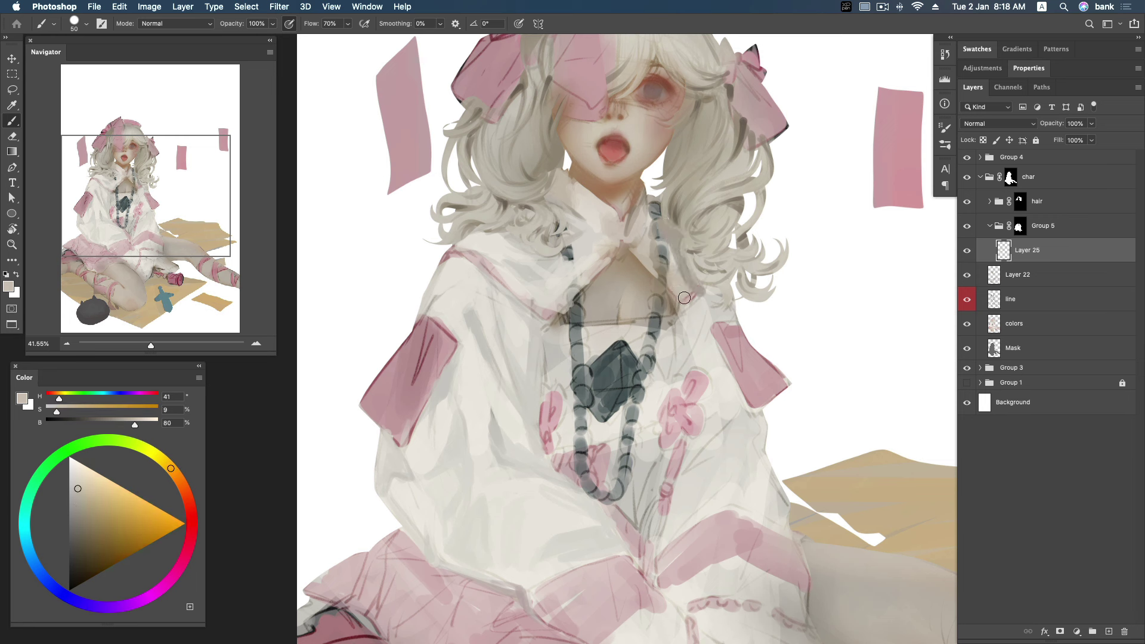
{"action": "left_click", "coordinate": [668, 240], "text": "alt"}
{"action": "left_click", "coordinate": [675, 236], "text": "alt"}
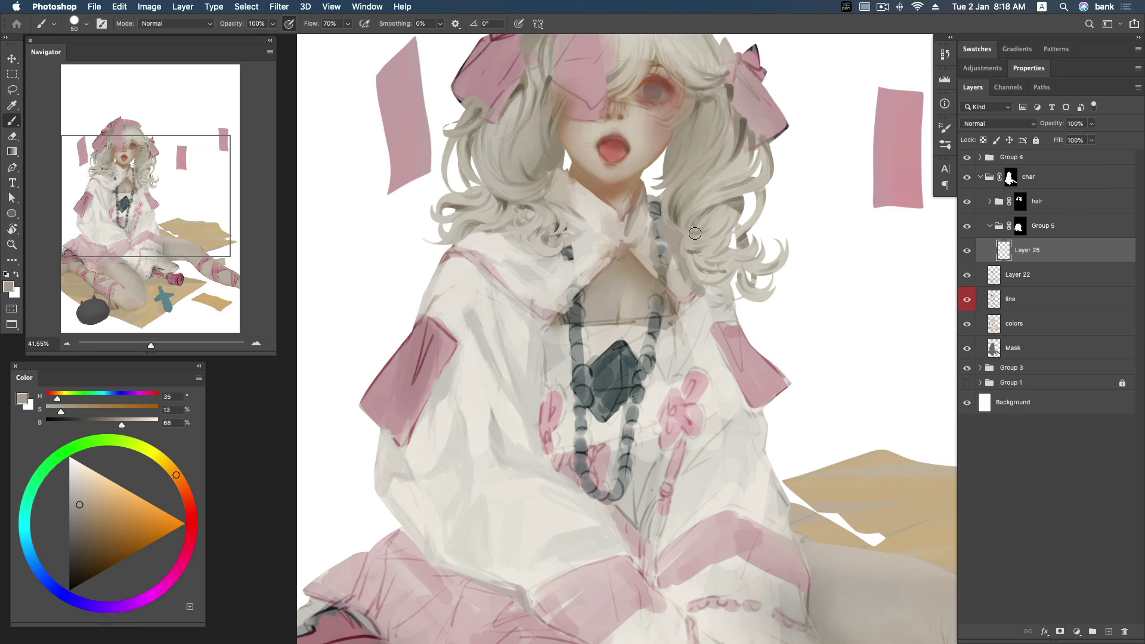
{"action": "left_click", "coordinate": [589, 269], "text": "alt"}
{"action": "left_click", "coordinate": [591, 258], "text": "alt"}
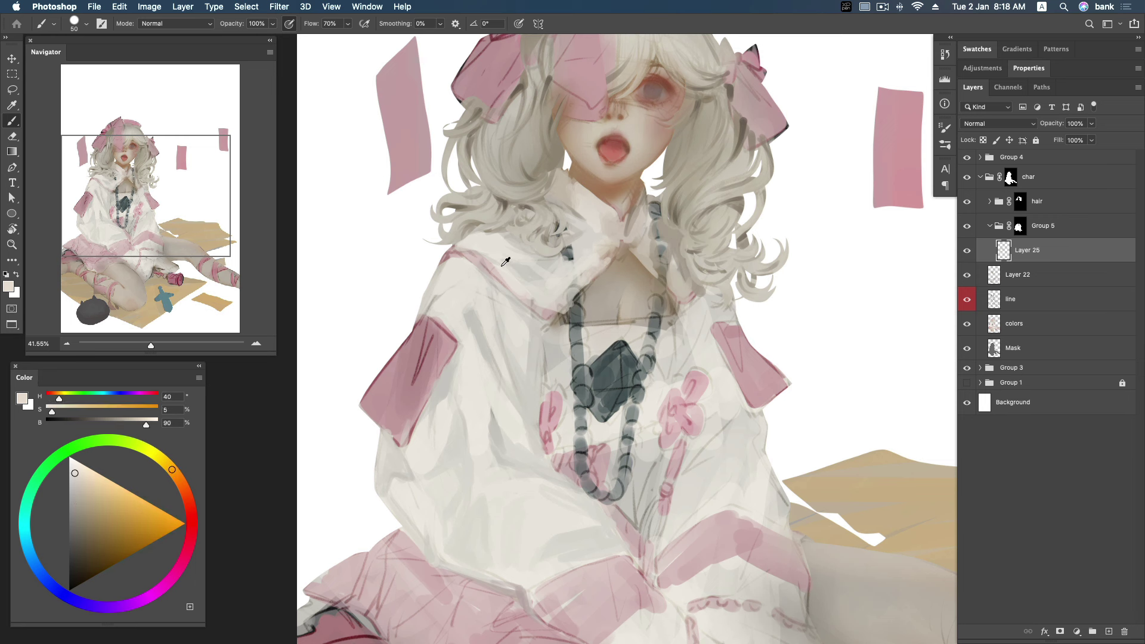
{"action": "left_click", "coordinate": [455, 271], "text": "alt"}
{"action": "left_click", "coordinate": [384, 261], "text": "alt"}
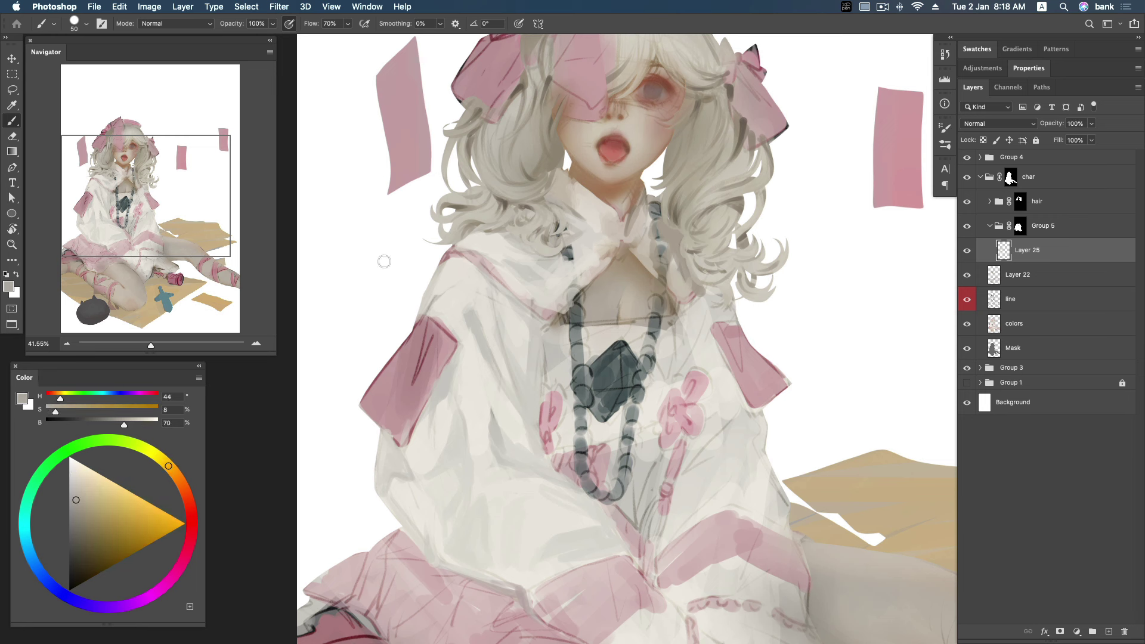
{"action": "left_click", "coordinate": [471, 246], "text": "alt"}
{"action": "left_click", "coordinate": [497, 249], "text": "alt"}
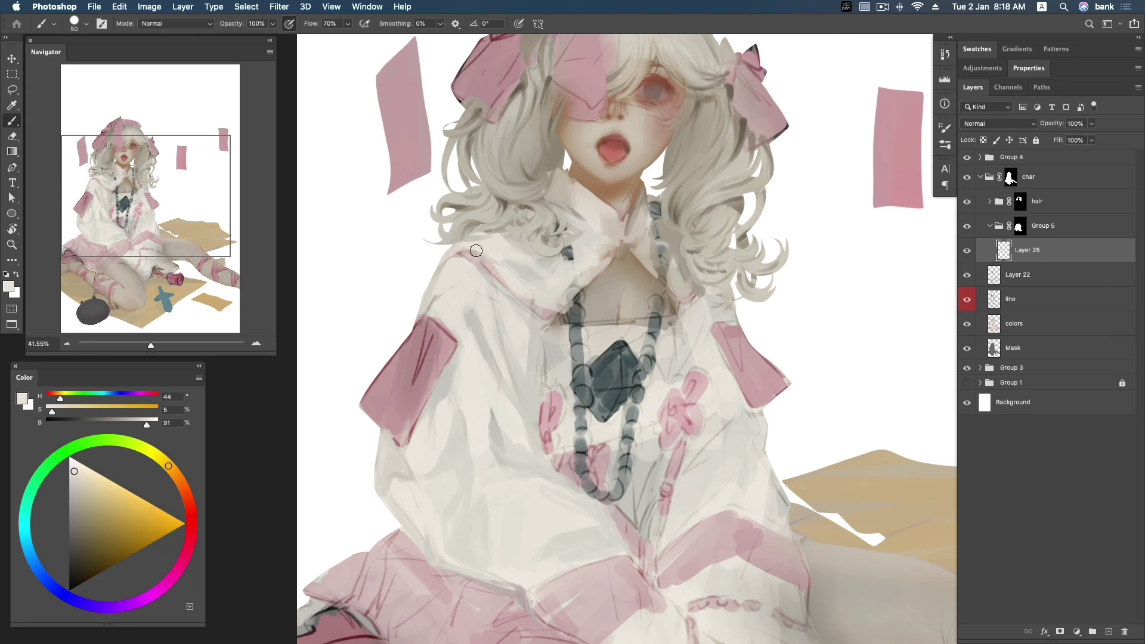
{"action": "left_click", "coordinate": [516, 263], "text": "alt"}
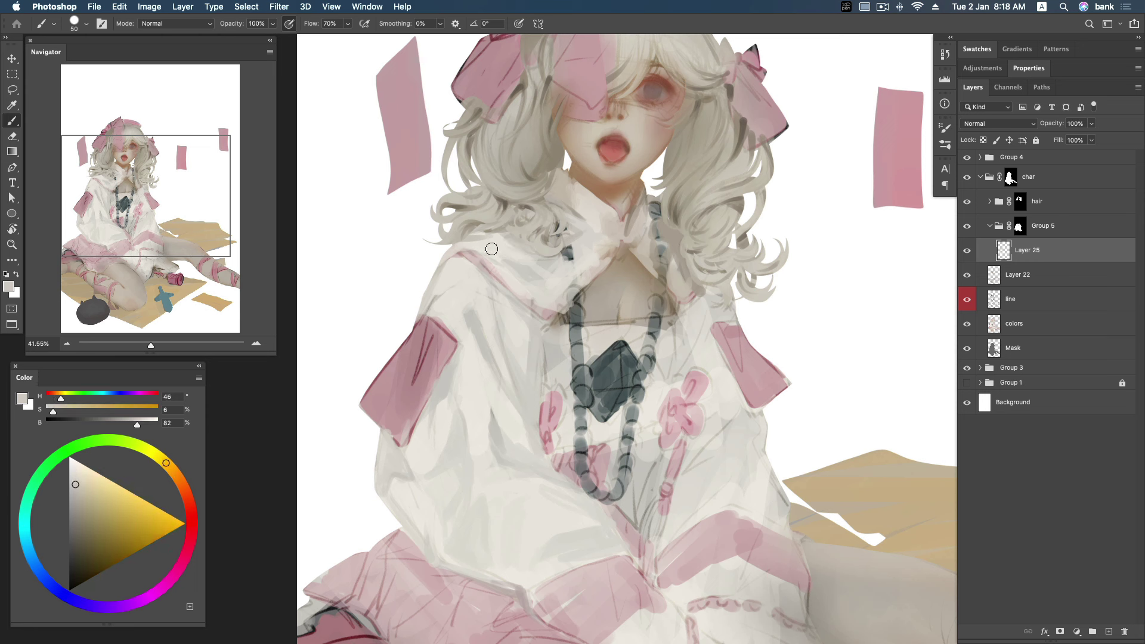
{"action": "left_click", "coordinate": [532, 267], "text": "alt"}
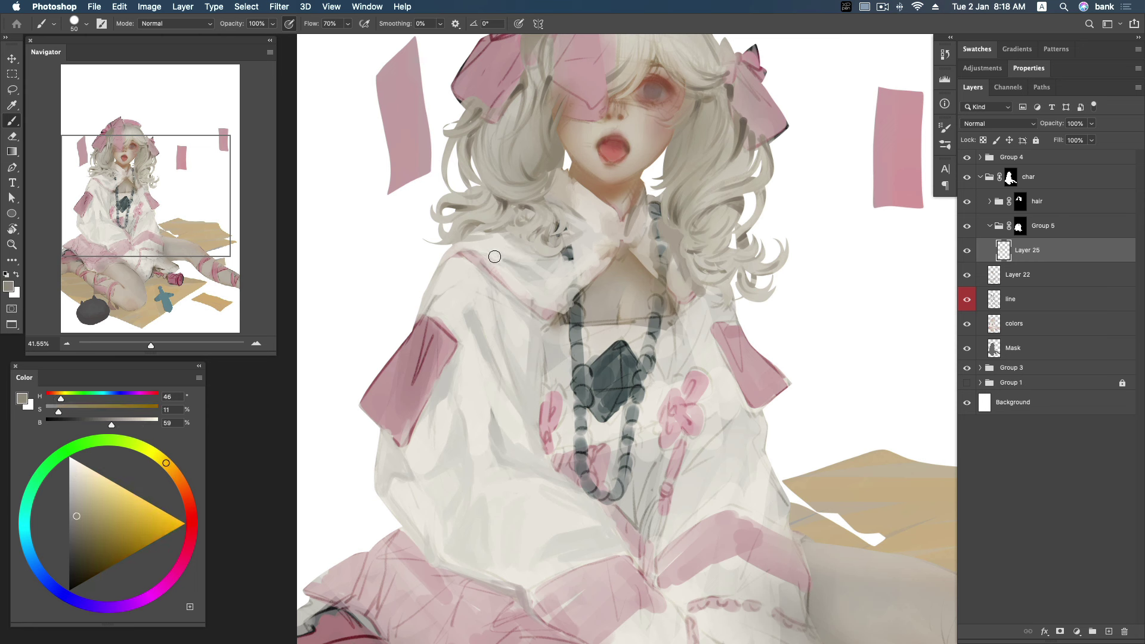
Paint a light collar stroke and a grey shadow fold down the sleeve, partly lightened.
{"action": "mouse_move", "coordinate": [542, 271]}
{"action": "left_mouse_down"}
{"action": "mouse_move", "coordinate": [507, 265]}
{"action": "mouse_move", "coordinate": [528, 314]}
{"action": "left_mouse_up"}
{"action": "left_click_drag", "start_coordinate": [547, 360], "coordinate": [540, 399]}
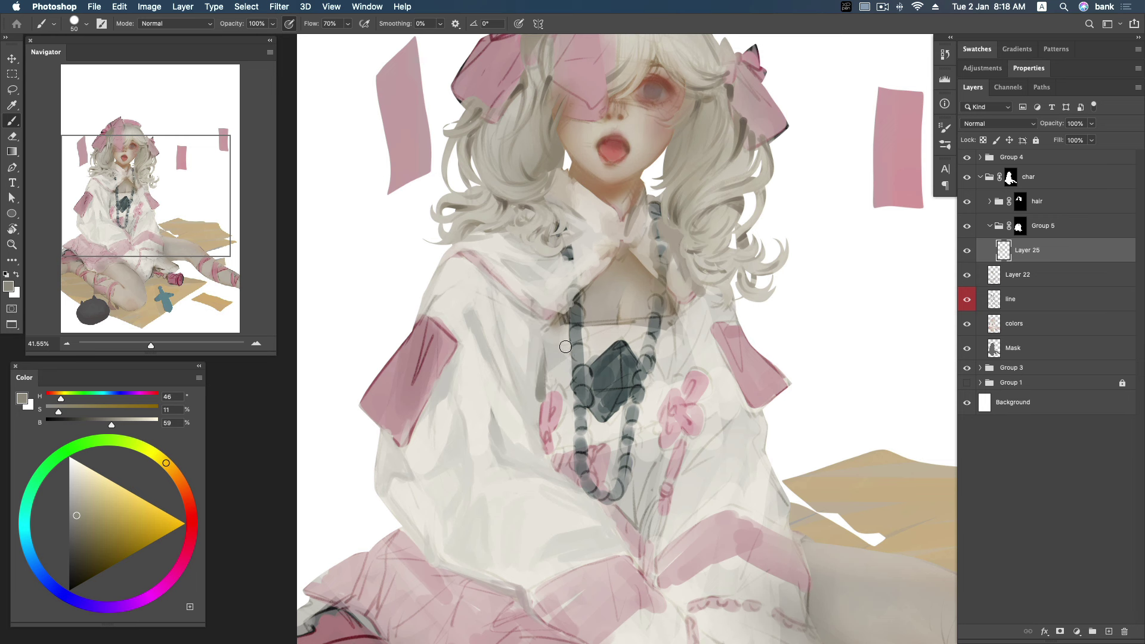
{"action": "left_click", "coordinate": [535, 399], "text": "alt"}
{"action": "left_click_drag", "start_coordinate": [535, 398], "coordinate": [566, 366]}
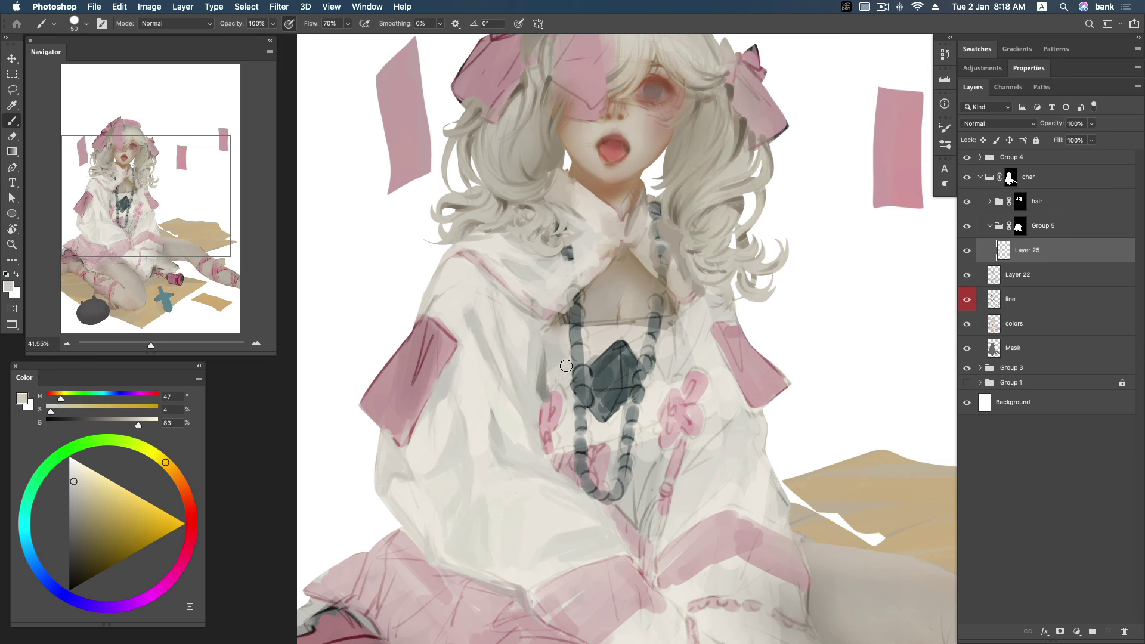
{"action": "left_click", "coordinate": [543, 375], "text": "alt"}
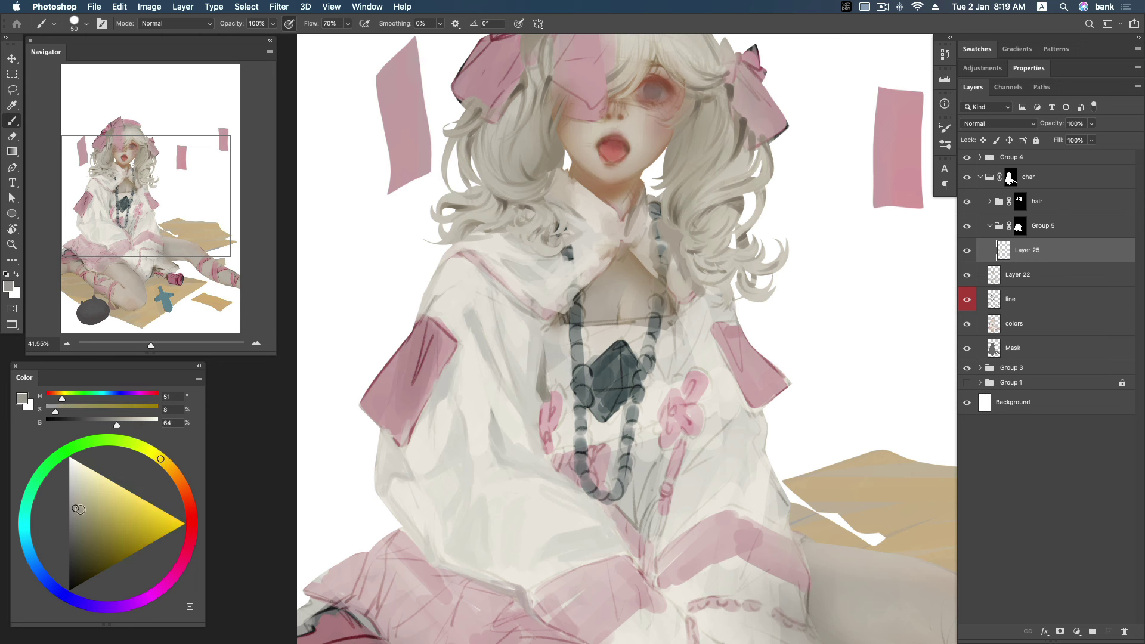
{"action": "left_click_drag", "start_coordinate": [551, 360], "coordinate": [551, 377]}
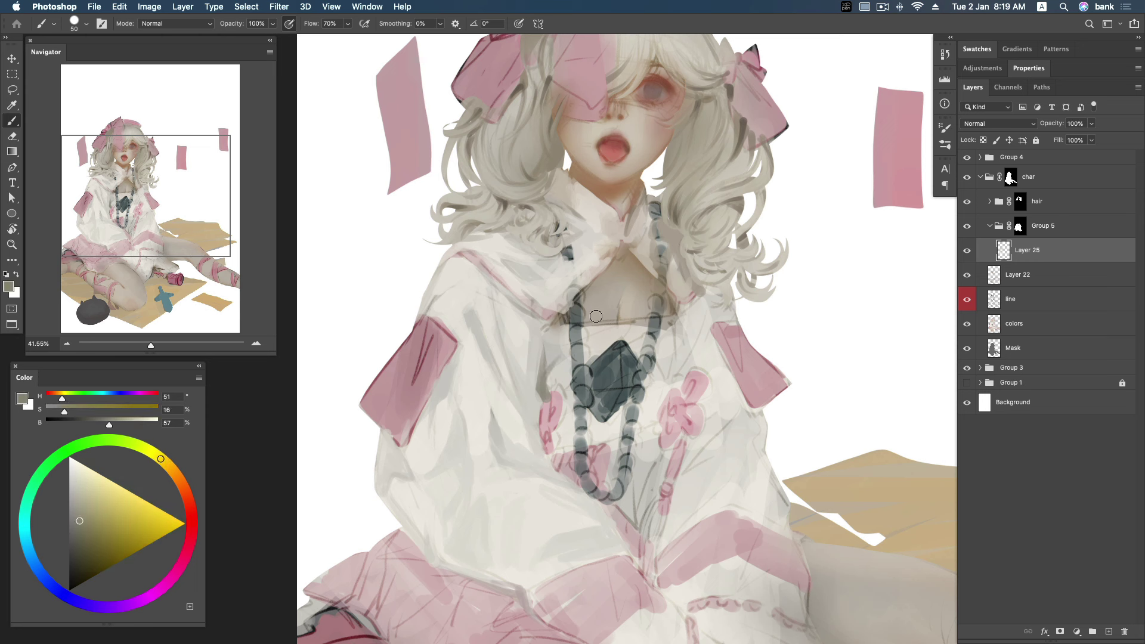
Brighten the dress at the necklace's left edge and sample mid and dark greys.
{"action": "left_click", "coordinate": [543, 375], "text": "alt"}
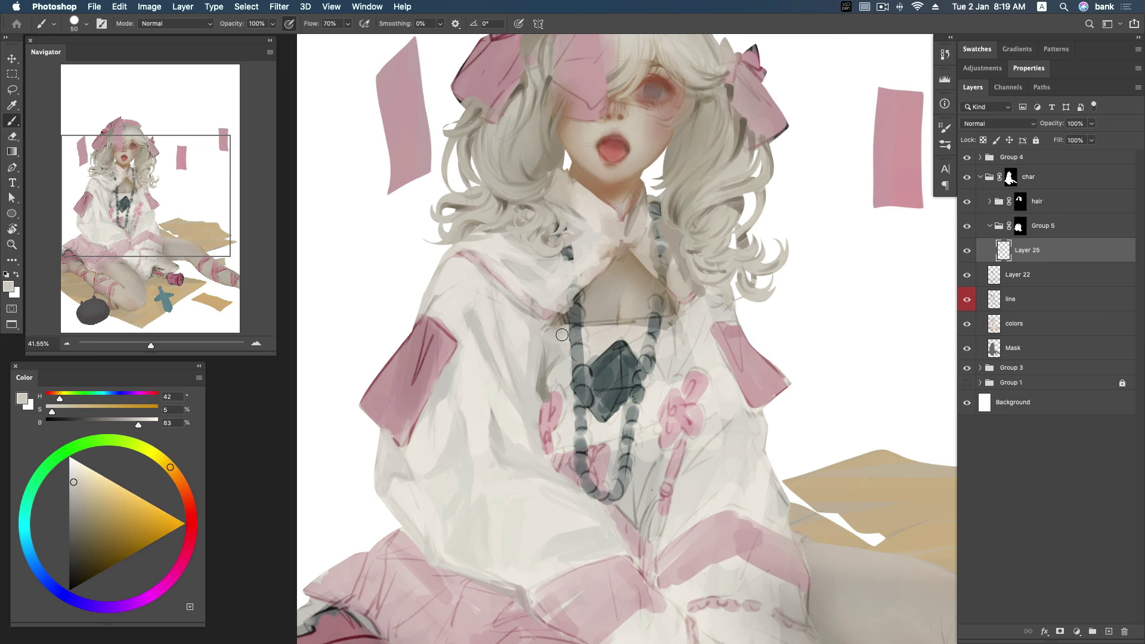
{"action": "left_click_drag", "start_coordinate": [563, 331], "coordinate": [562, 327]}
{"action": "left_click", "coordinate": [548, 355], "text": "alt"}
{"action": "left_click", "coordinate": [531, 313], "text": "alt"}
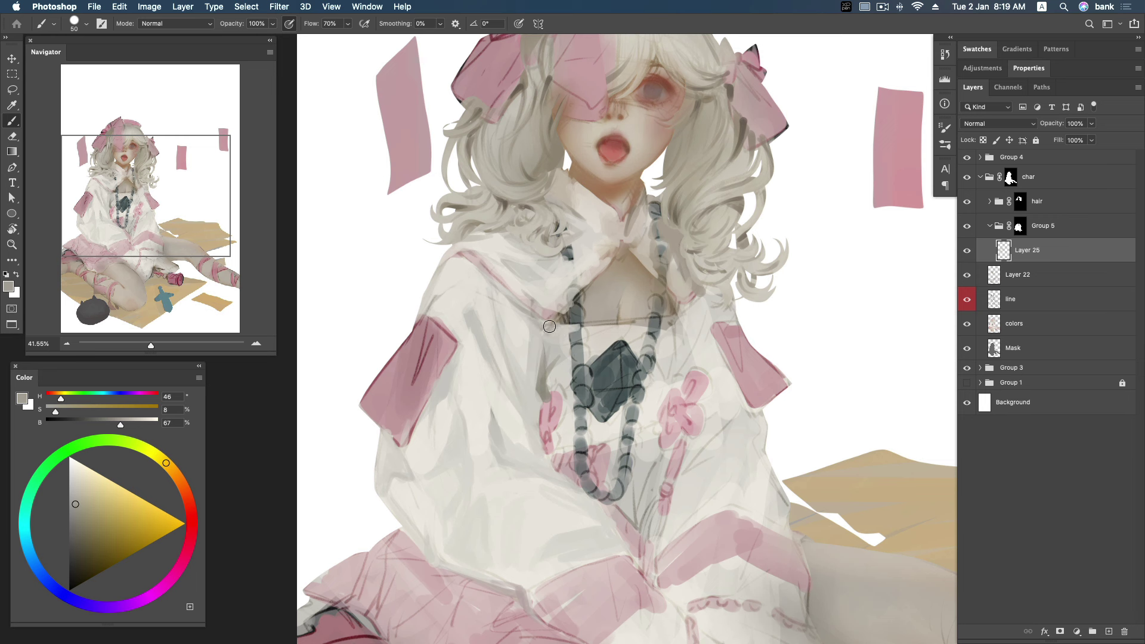
{"action": "left_click", "coordinate": [550, 370], "text": "alt"}
{"action": "left_click", "coordinate": [548, 385], "text": "alt"}
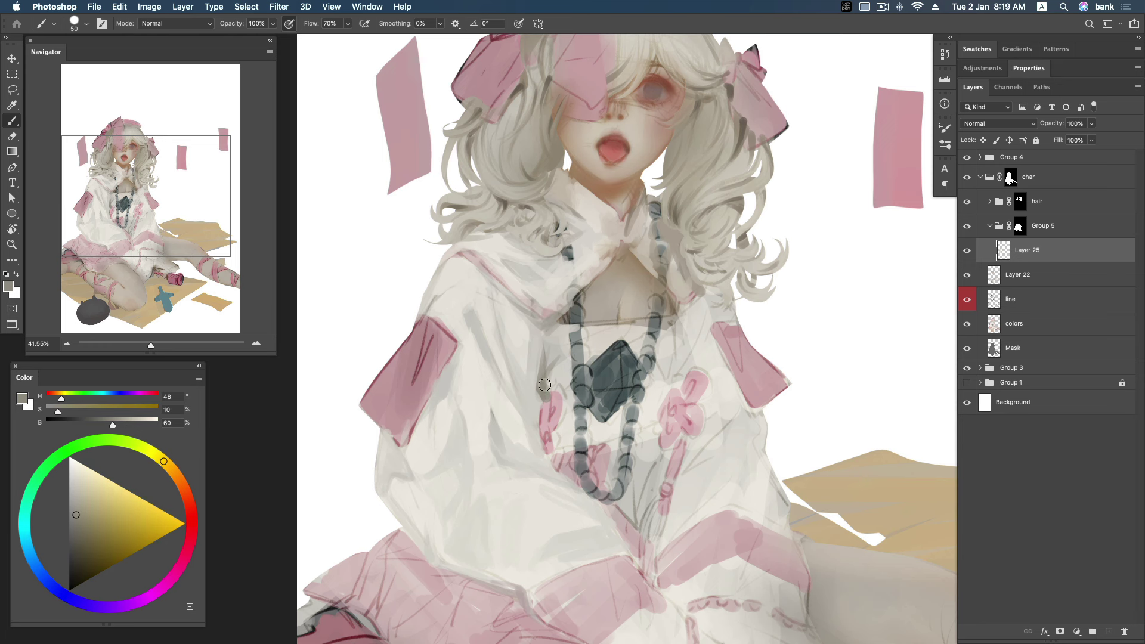
Shade the dress left of the bead necklace and paint light grey over the lower dark gem.
{"action": "scroll", "coordinate": [593, 408], "scroll_direction": "down", "scroll_amount": 3}
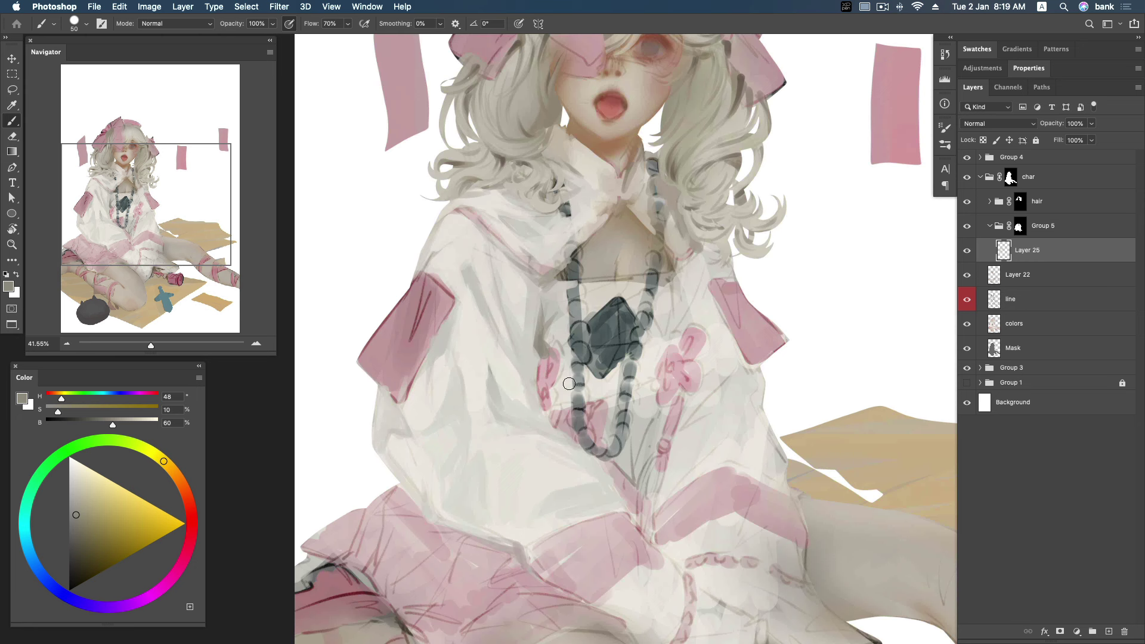
{"action": "left_click", "coordinate": [533, 373], "text": "alt"}
{"action": "left_click", "coordinate": [73, 502]}
{"action": "left_click_drag", "start_coordinate": [567, 366], "coordinate": [580, 382]}
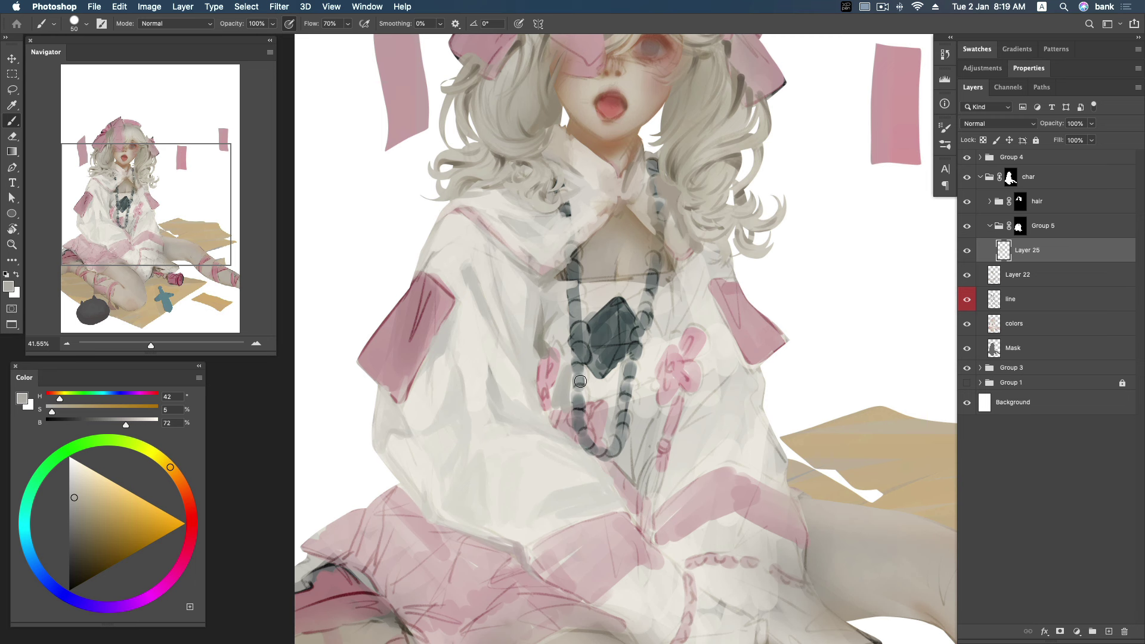
{"action": "left_click_drag", "start_coordinate": [587, 382], "coordinate": [611, 389]}
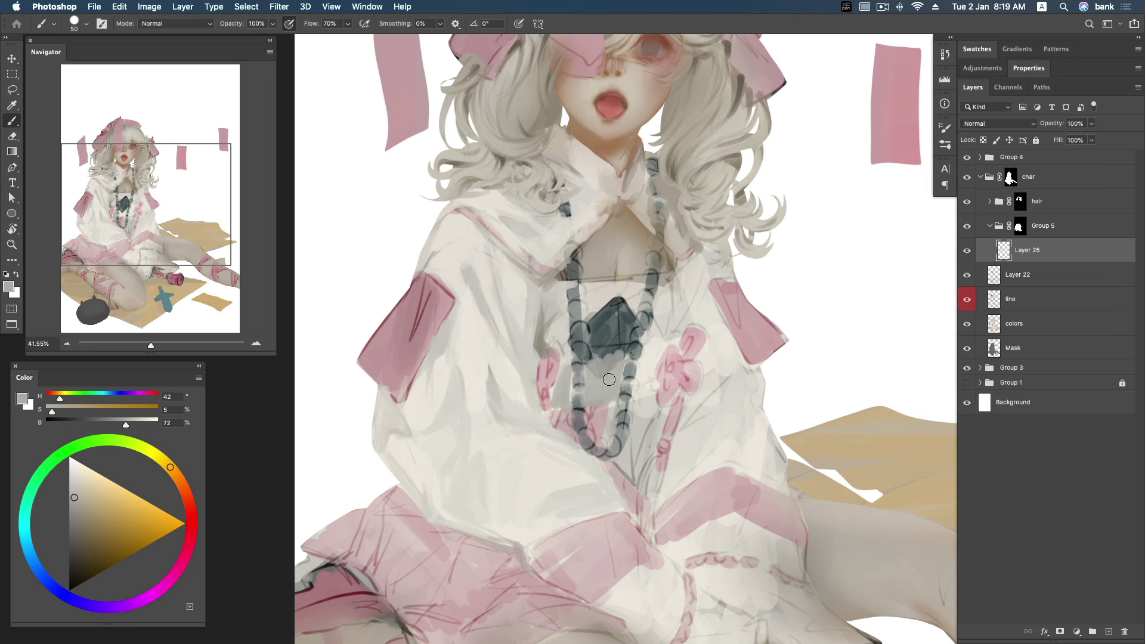
Lighten the gem and necklace area with off-white and darken the left necklace strand.
{"action": "left_click", "coordinate": [655, 348], "text": "alt"}
{"action": "left_click_drag", "start_coordinate": [638, 356], "coordinate": [611, 388]}
{"action": "left_click", "coordinate": [618, 377], "text": "alt"}
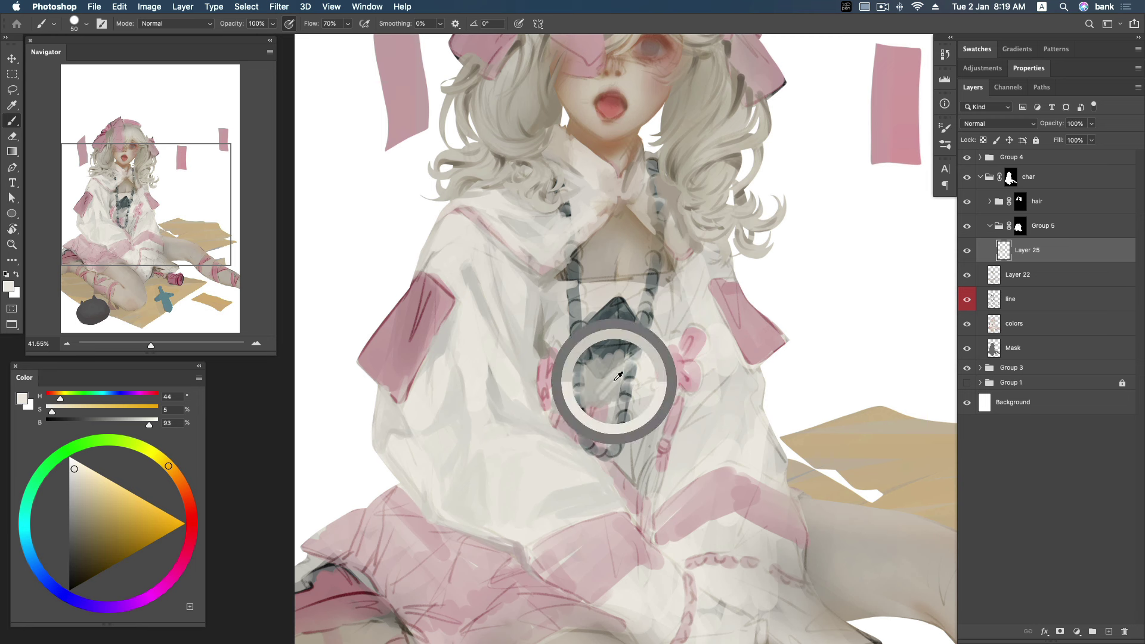
{"action": "left_click", "coordinate": [557, 392], "text": "alt"}
{"action": "mouse_move", "coordinate": [554, 391]}
{"action": "left_mouse_down"}
{"action": "mouse_move", "coordinate": [564, 365]}
{"action": "mouse_move", "coordinate": [554, 410]}
{"action": "left_mouse_up"}
{"action": "left_click", "coordinate": [546, 341], "text": "alt"}
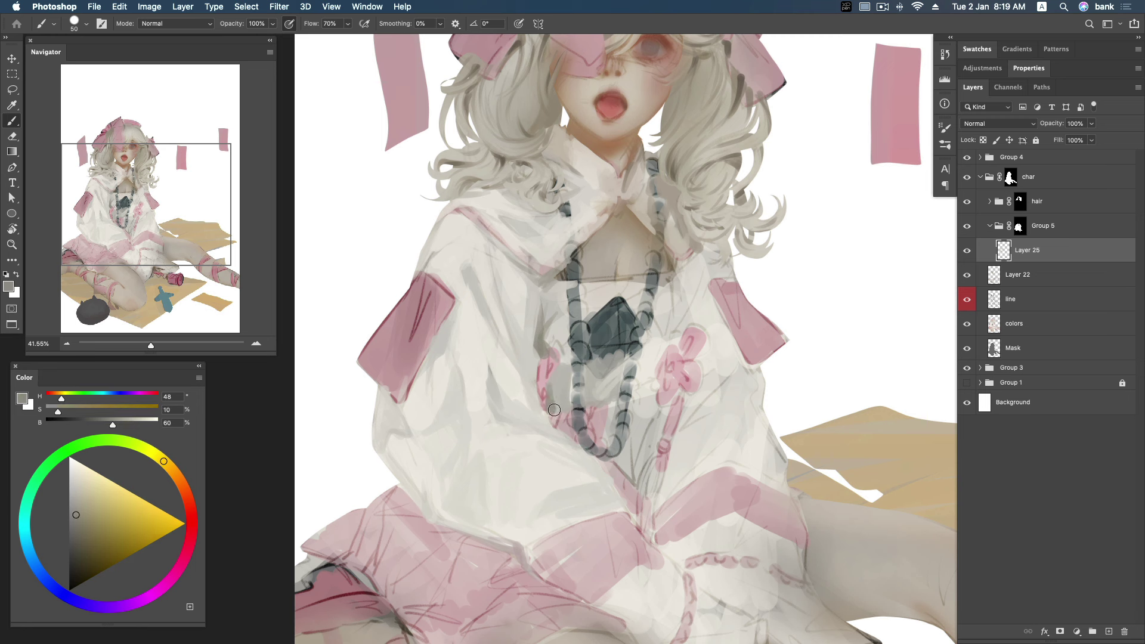
{"action": "left_click", "coordinate": [610, 388], "text": "alt"}
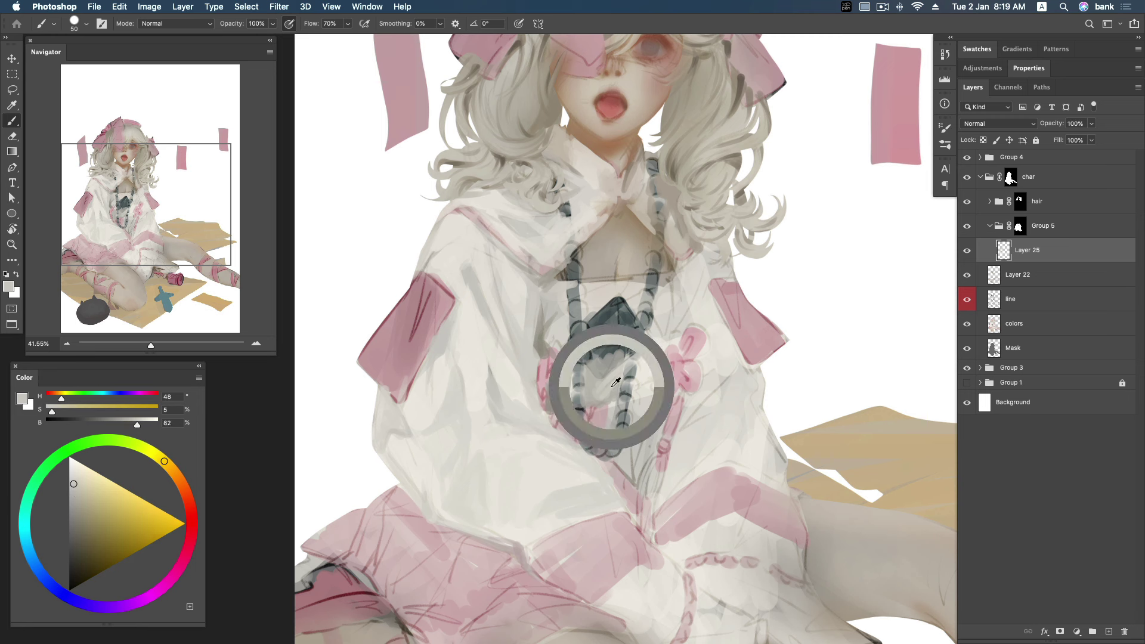
Paint light and darker beige strokes beside the pink flower.
{"action": "left_click", "coordinate": [87, 486]}
{"action": "left_click_drag", "start_coordinate": [649, 370], "coordinate": [670, 332]}
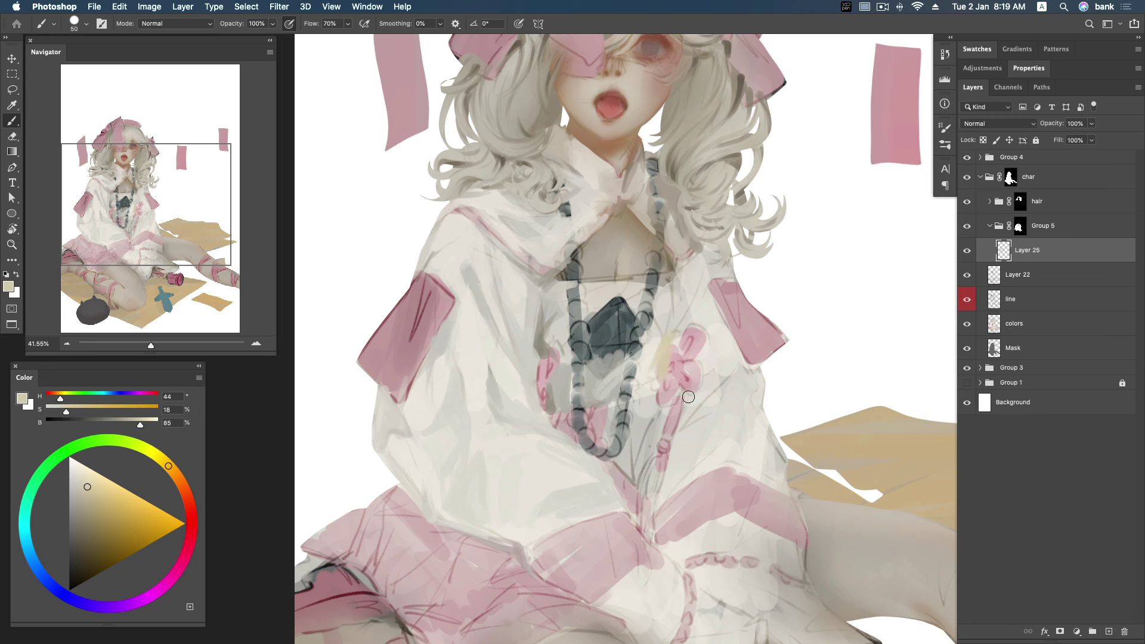
{"action": "left_click", "coordinate": [82, 502]}
{"action": "mouse_move", "coordinate": [669, 341]}
{"action": "left_mouse_down"}
{"action": "mouse_move", "coordinate": [660, 373]}
{"action": "mouse_move", "coordinate": [614, 409]}
{"action": "left_mouse_up"}
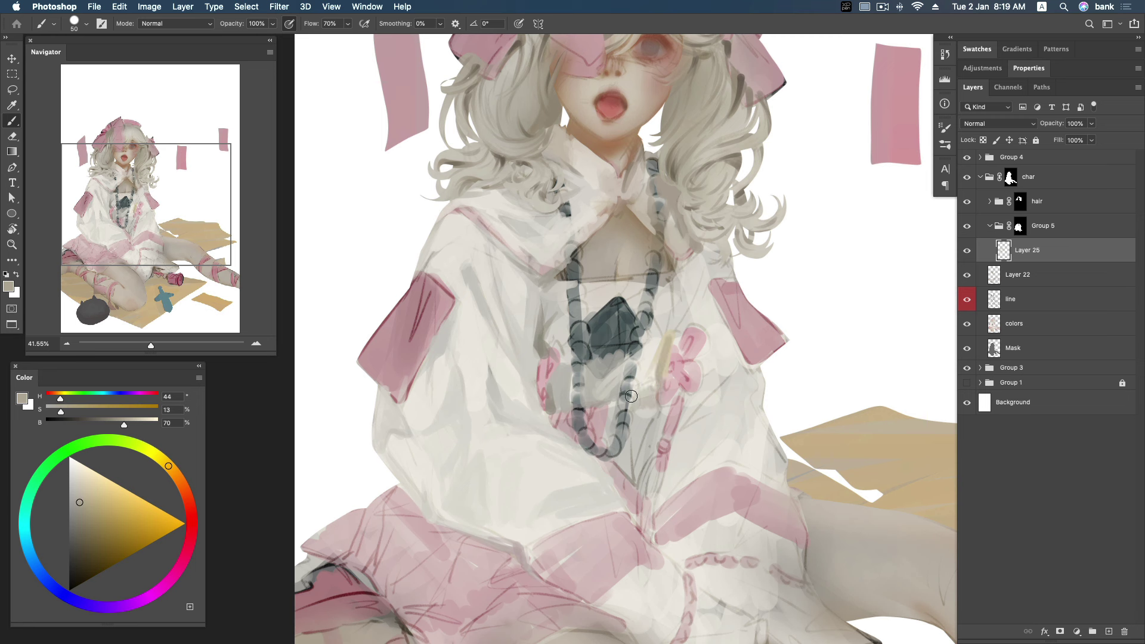
{"action": "left_click", "coordinate": [661, 373], "text": "alt"}
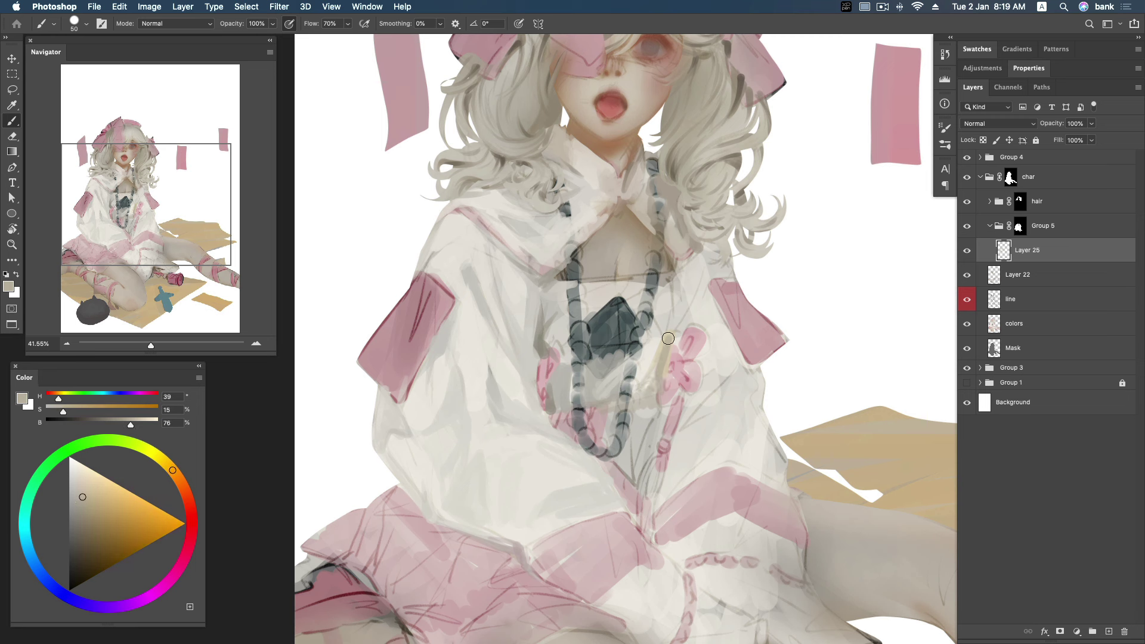
{"action": "left_click", "coordinate": [667, 304], "text": "alt"}
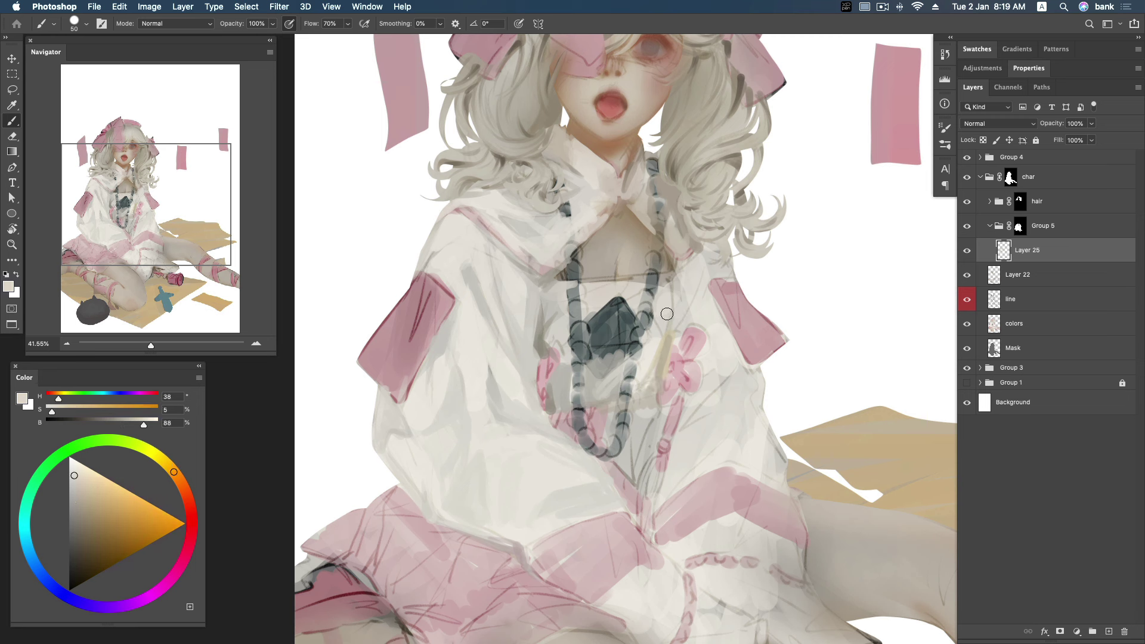
Cover the top of the dark pendant with off-white, shading its top-left and right edge grey.
{"action": "left_click", "coordinate": [593, 286], "text": "alt"}
{"action": "left_click_drag", "start_coordinate": [599, 292], "coordinate": [631, 277]}
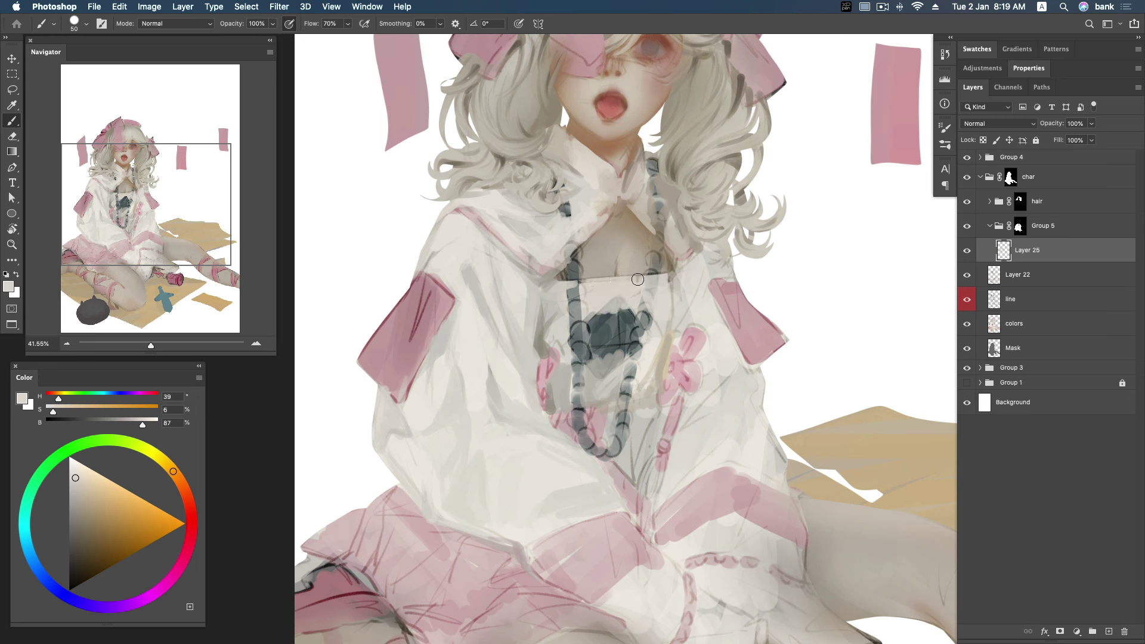
{"action": "left_click", "coordinate": [559, 306], "text": "alt"}
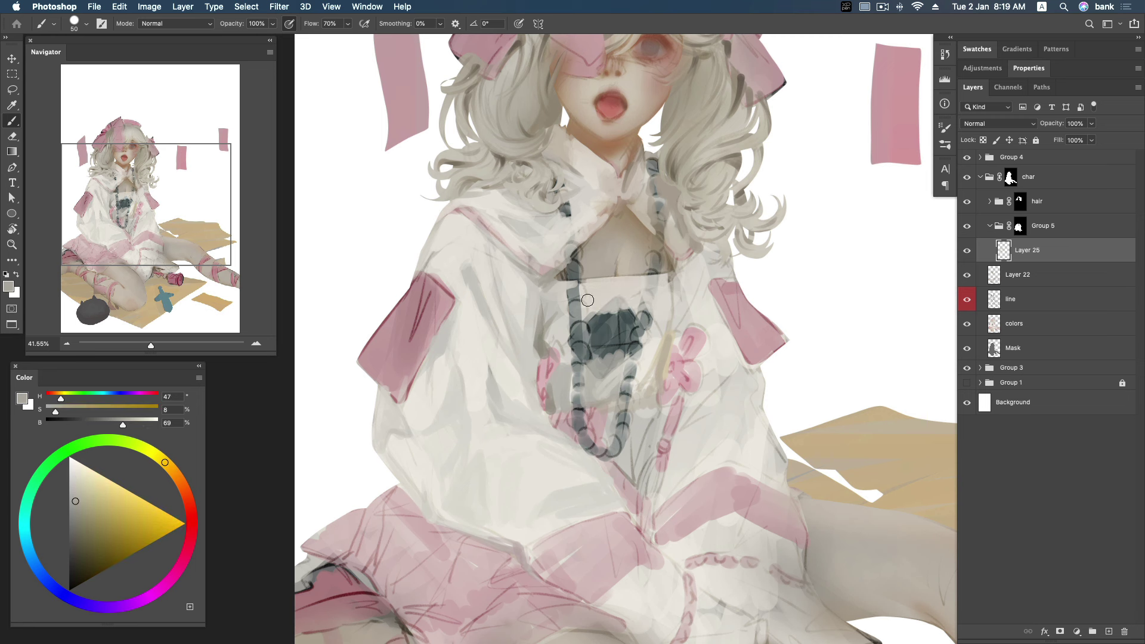
{"action": "left_click", "coordinate": [594, 301], "text": "alt"}
{"action": "left_click_drag", "start_coordinate": [589, 292], "coordinate": [594, 316]}
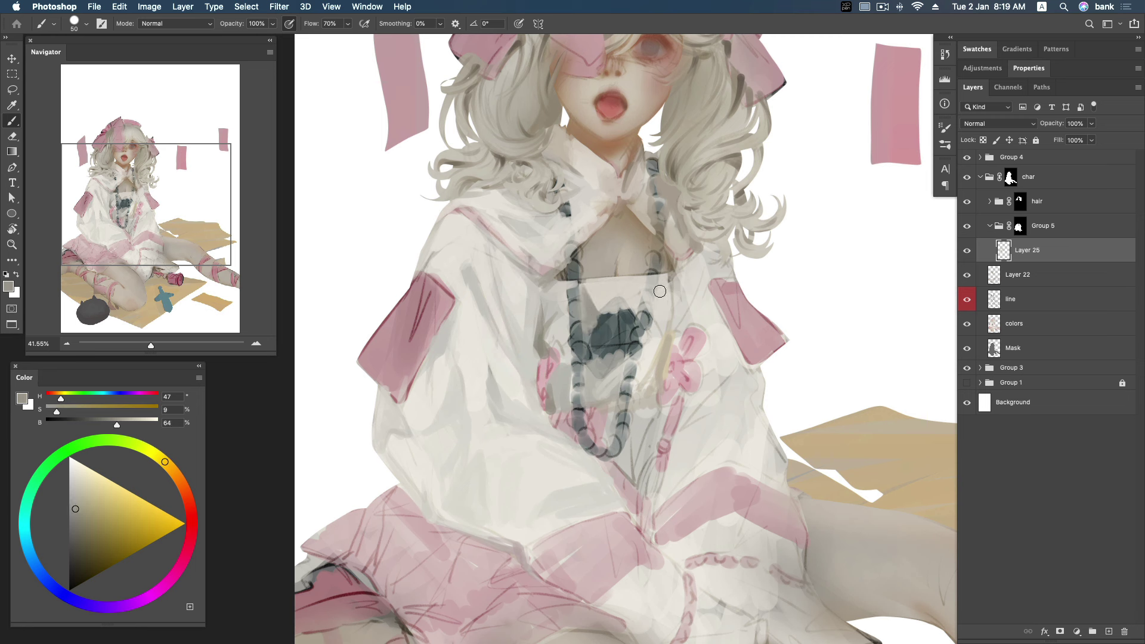
{"action": "mouse_move", "coordinate": [666, 305]}
{"action": "left_mouse_down"}
{"action": "mouse_move", "coordinate": [664, 280]}
{"action": "mouse_move", "coordinate": [670, 292]}
{"action": "left_mouse_up"}
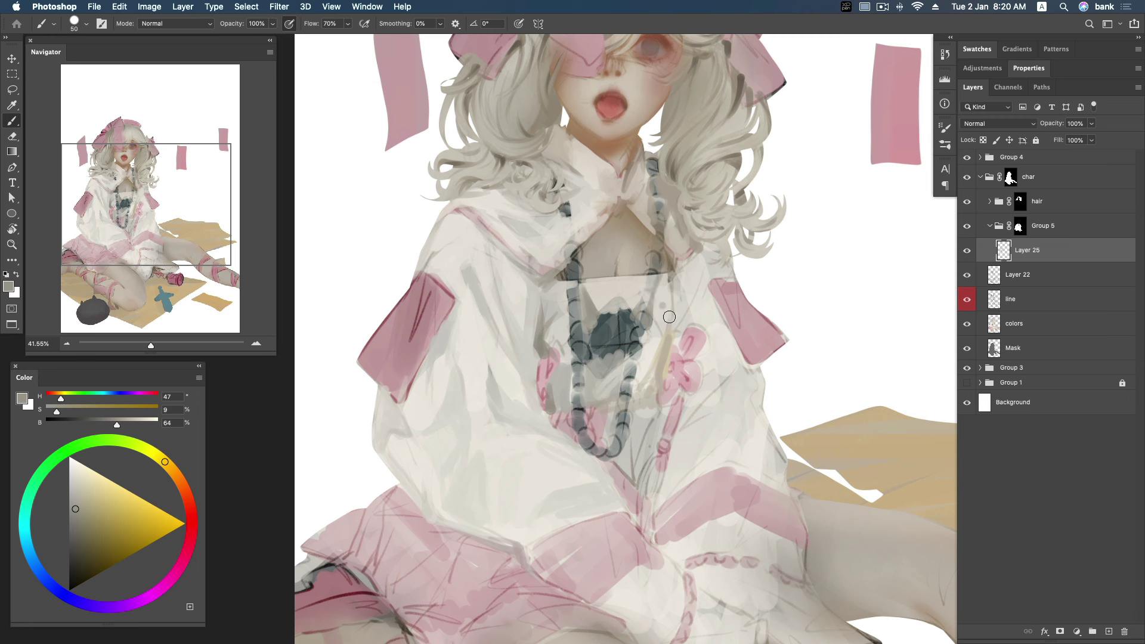
Sample beiges and greys near the pendant and necklace, then bring more skirt into view.
{"action": "left_click", "coordinate": [669, 310], "text": "alt"}
{"action": "left_click", "coordinate": [671, 331], "text": "alt"}
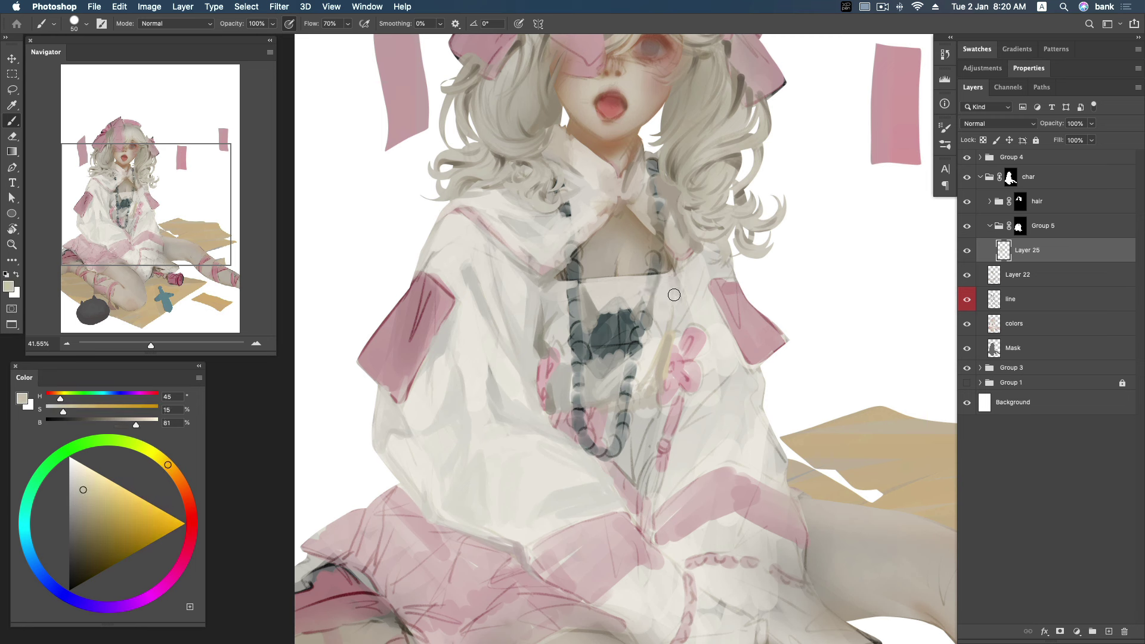
{"action": "left_click", "coordinate": [672, 333], "text": "alt"}
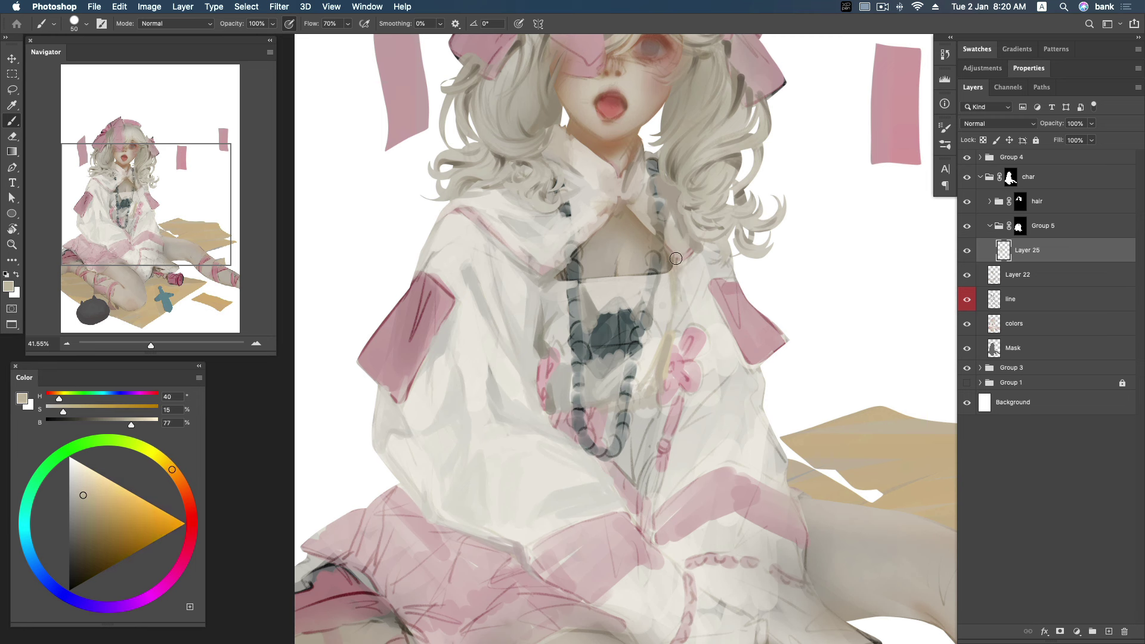
{"action": "left_click", "coordinate": [654, 309], "text": "alt"}
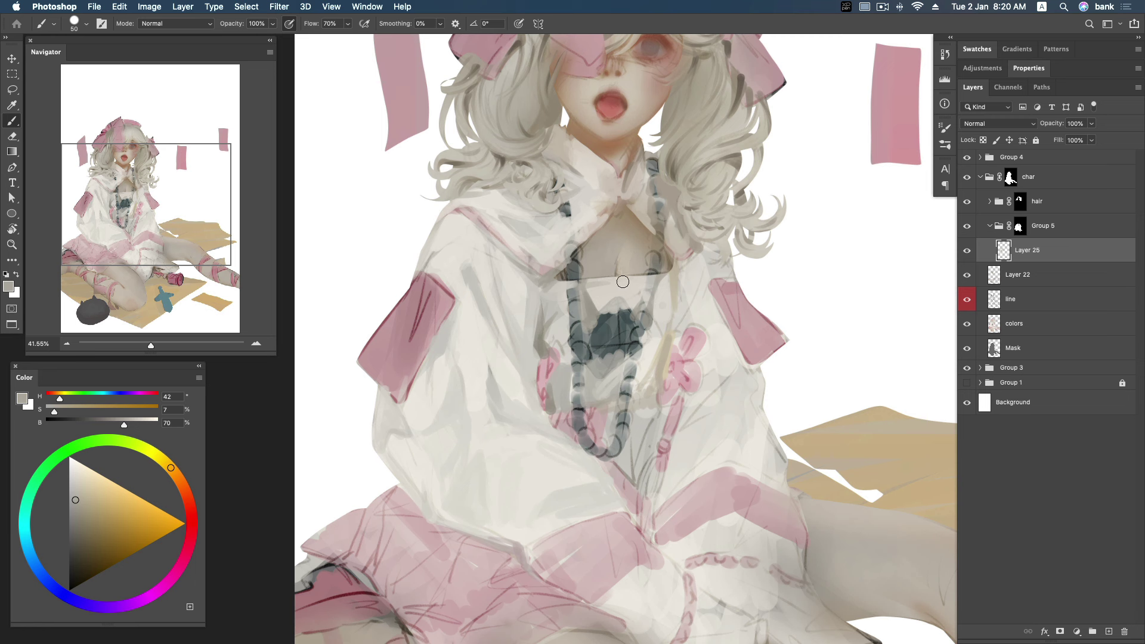
{"action": "left_click", "coordinate": [555, 401], "text": "alt"}
{"action": "left_click", "coordinate": [554, 405], "text": "alt"}
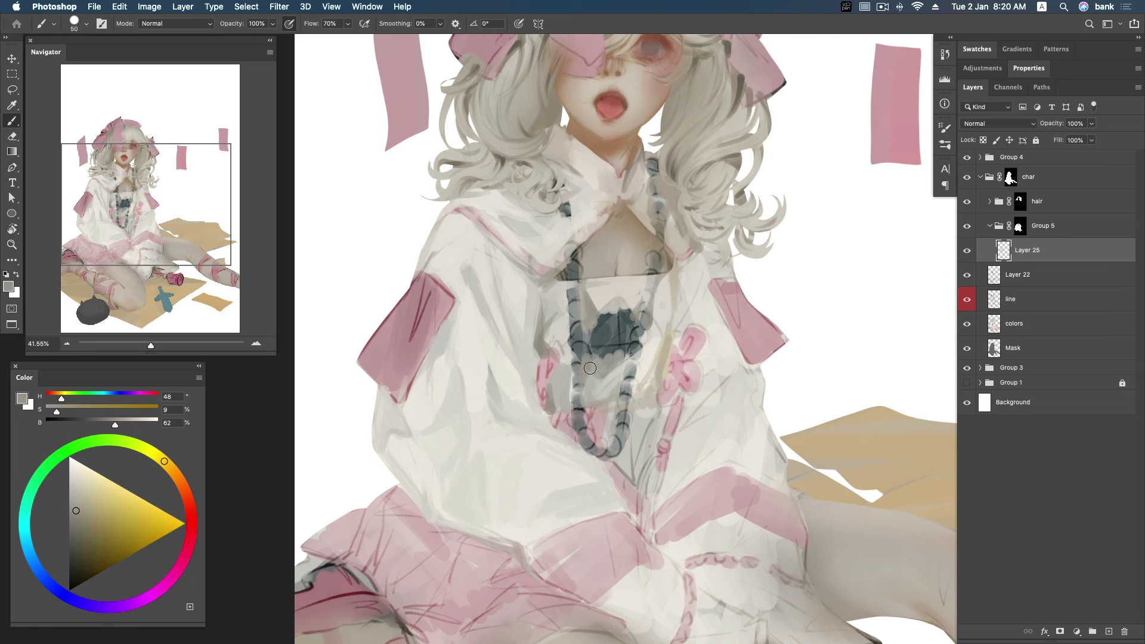
{"action": "left_click", "coordinate": [556, 411], "text": "alt"}
{"action": "left_click_drag", "start_coordinate": [620, 390], "coordinate": [621, 346]}
Sample off-white and light grey tones from several spots on the dress.
{"action": "scroll", "coordinate": [677, 323], "scroll_direction": "down", "scroll_amount": 3}
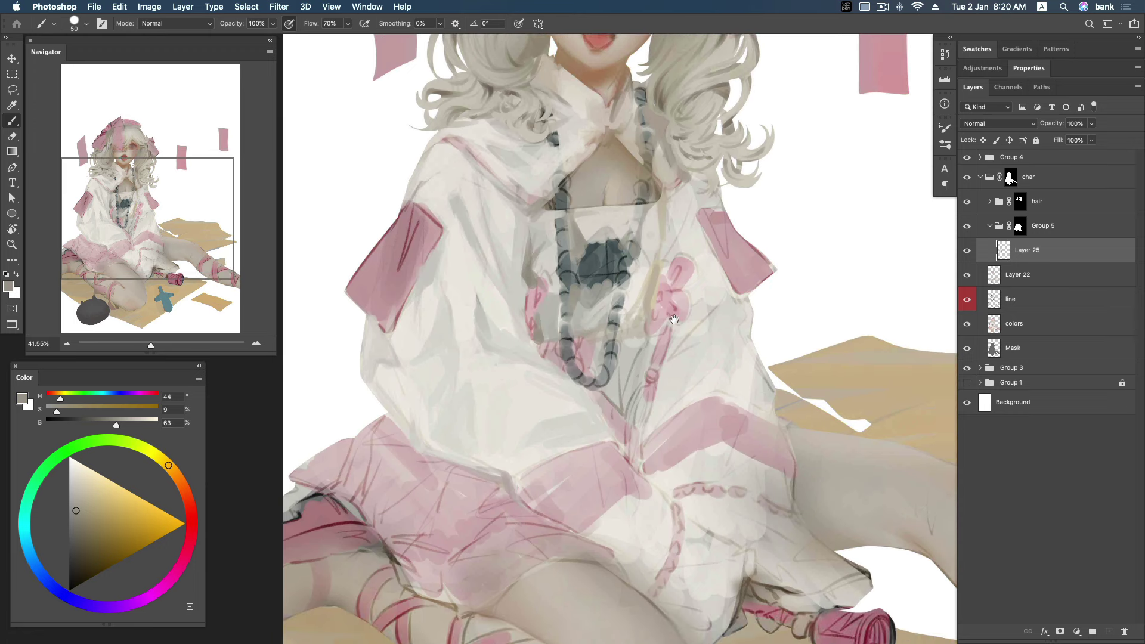
{"action": "left_click", "coordinate": [640, 296], "text": "alt"}
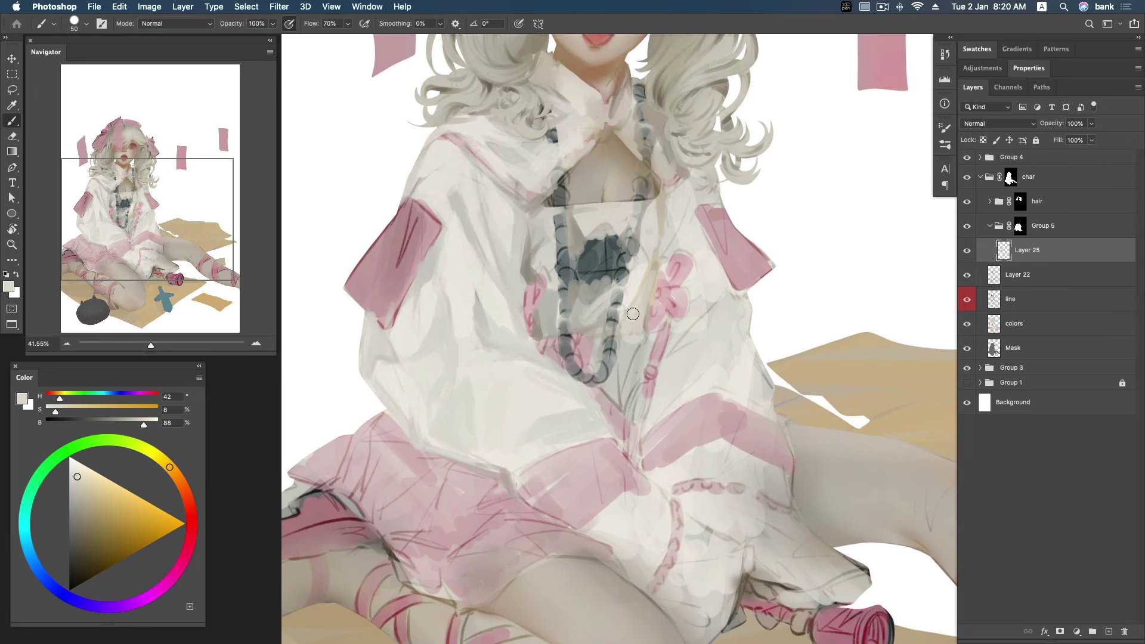
{"action": "scroll", "coordinate": [626, 329], "scroll_direction": "down", "scroll_amount": 1}
{"action": "left_click", "coordinate": [629, 338], "text": "alt"}
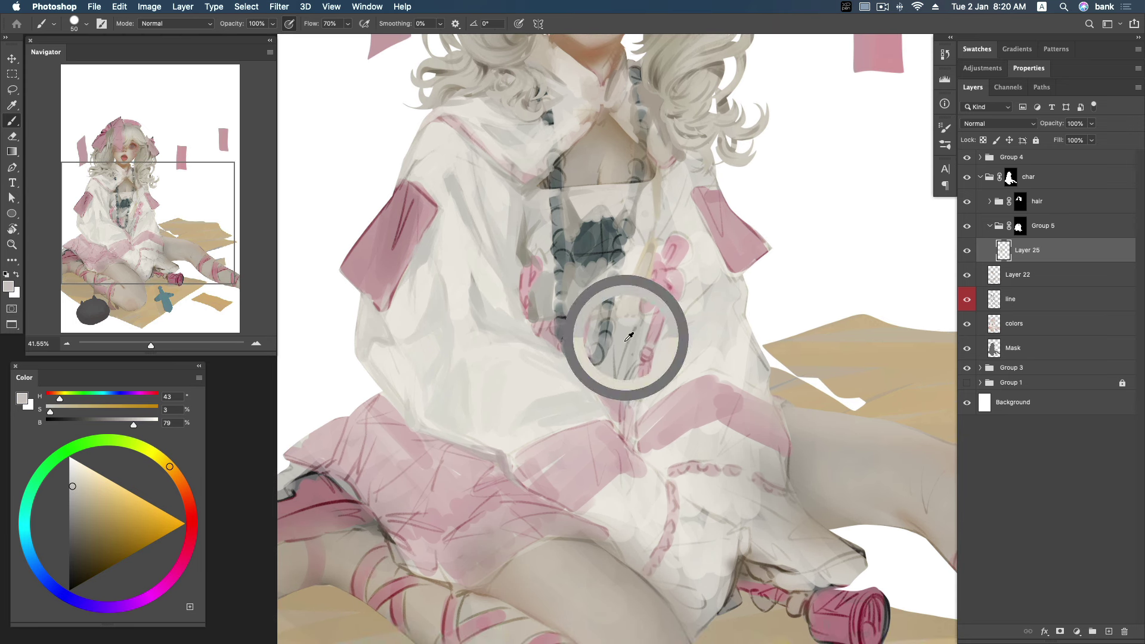
{"action": "left_click", "coordinate": [639, 326], "text": "alt"}
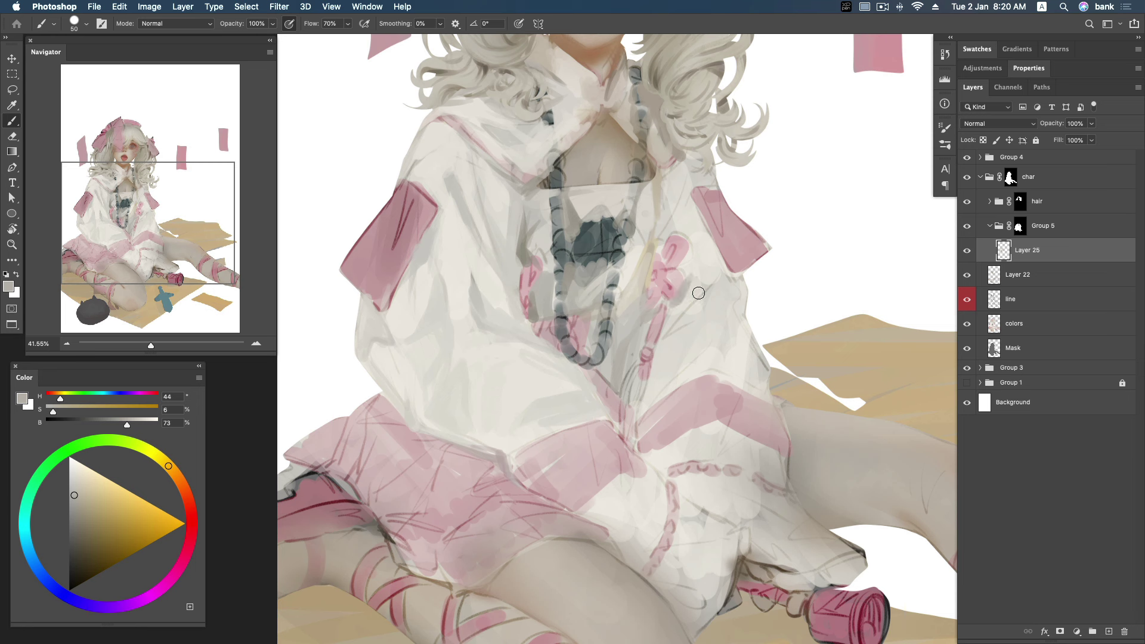
{"action": "left_click", "coordinate": [674, 313], "text": "alt"}
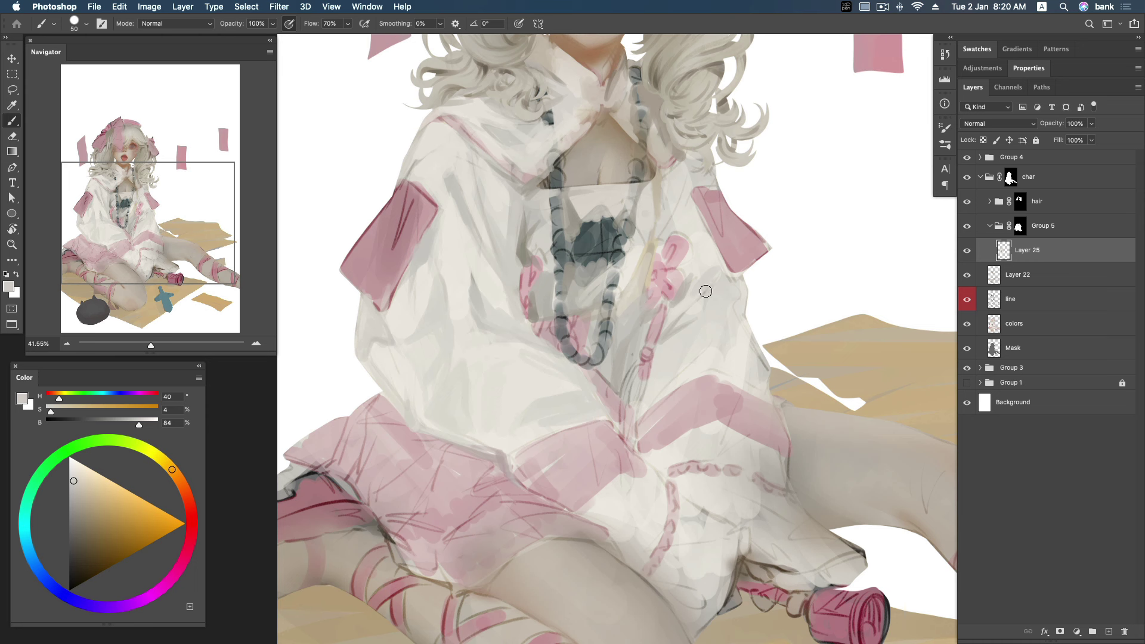
Settle on a warm grey and make it slightly darker and warmer in the Color panel.
{"action": "left_click", "coordinate": [716, 279], "text": "alt"}
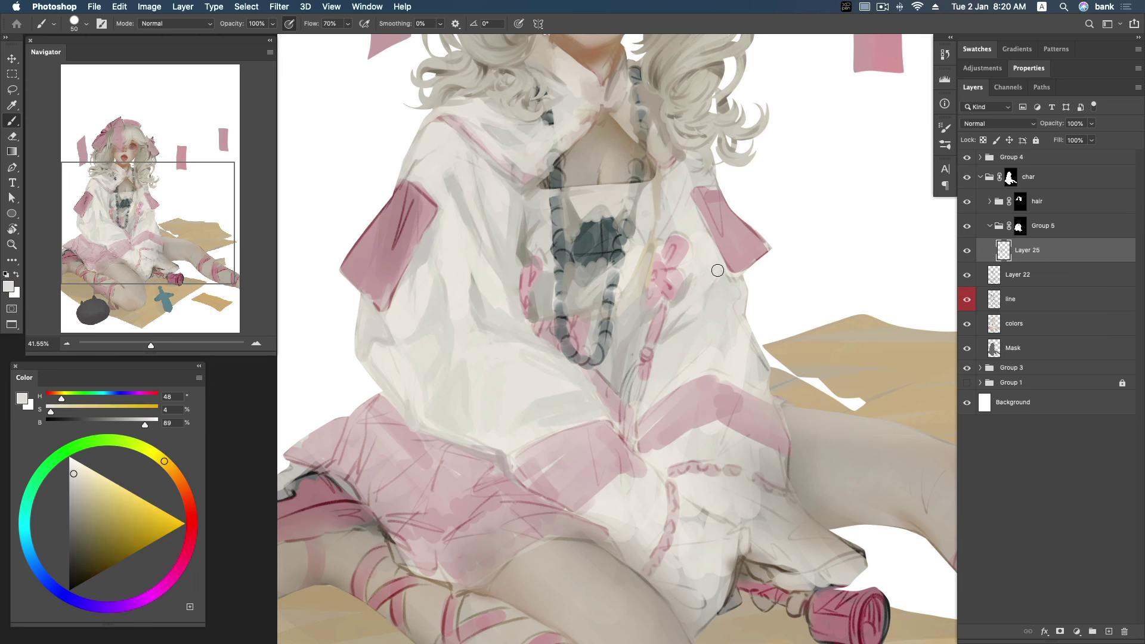
{"action": "left_click", "coordinate": [699, 267], "text": "alt"}
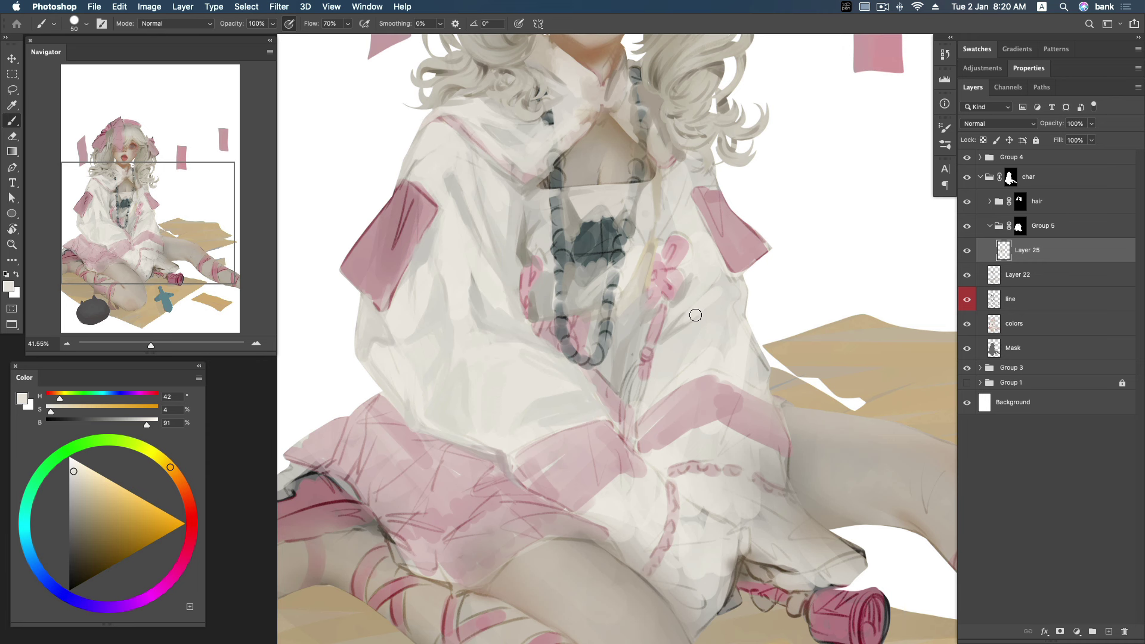
{"action": "left_click", "coordinate": [691, 292], "text": "alt"}
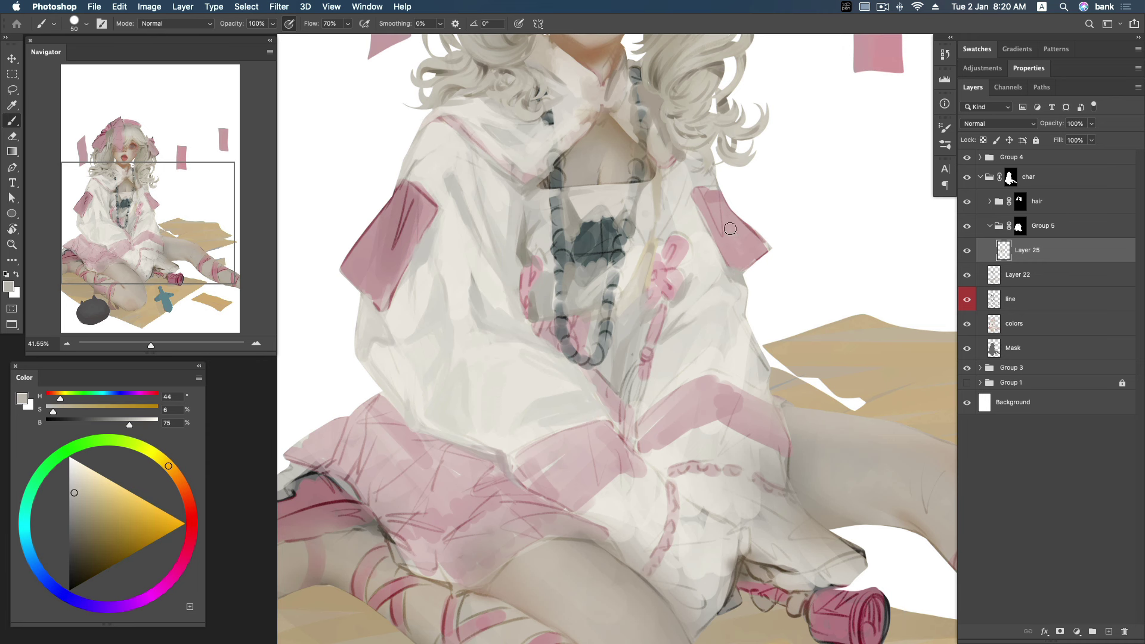
{"action": "scroll", "coordinate": [730, 228], "scroll_direction": "up", "scroll_amount": 2}
{"action": "left_click", "coordinate": [694, 203], "text": "alt"}
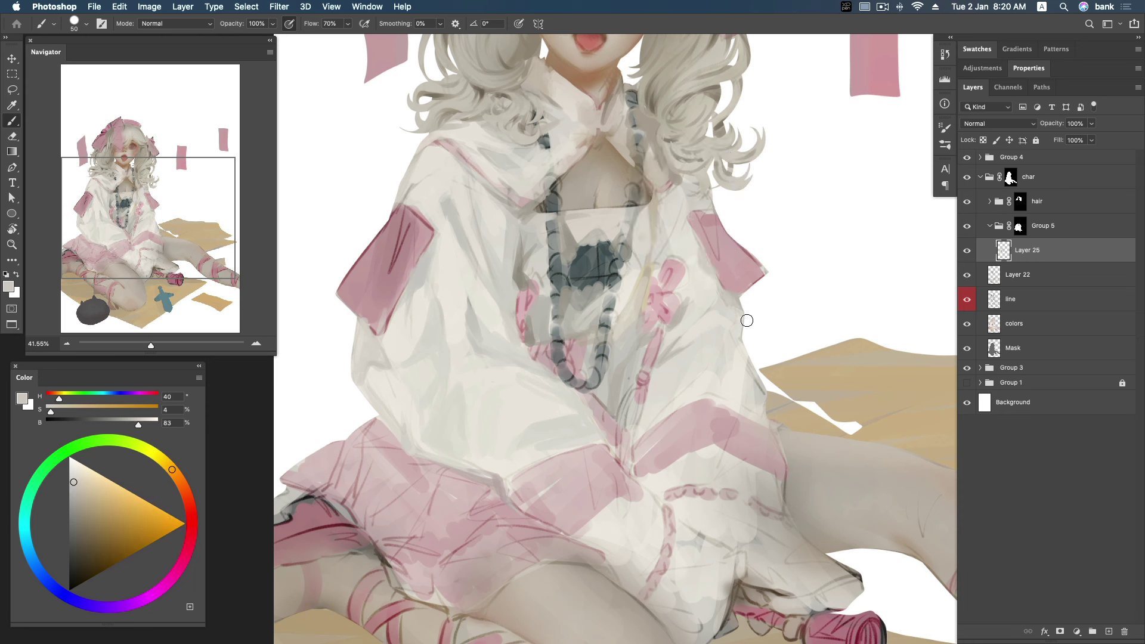
{"action": "left_click", "coordinate": [74, 494]}
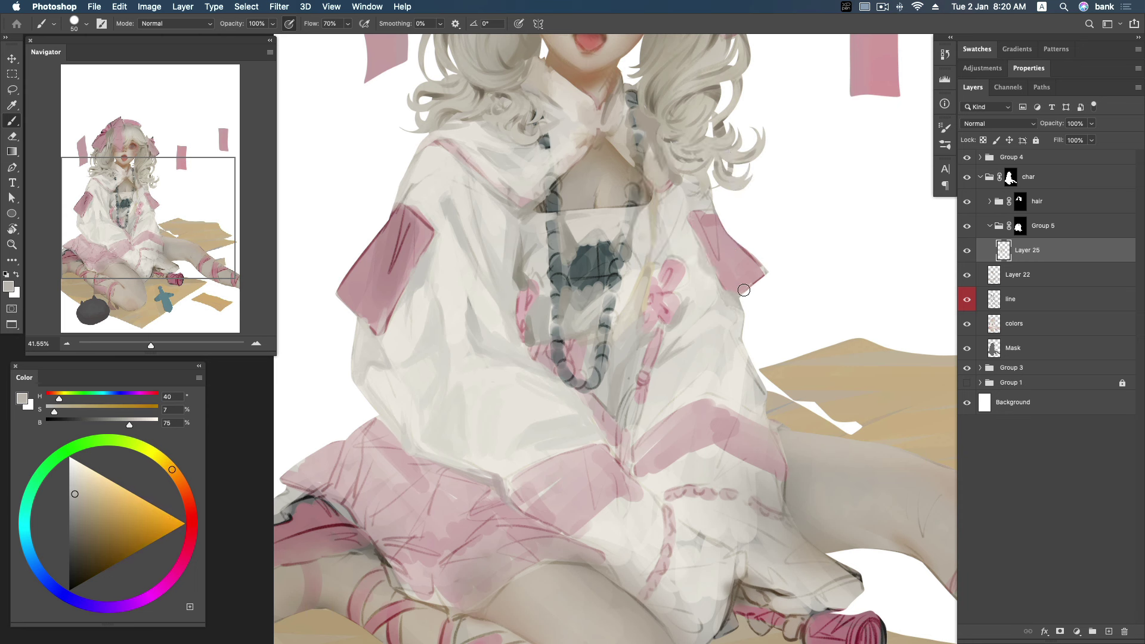
{"action": "scroll", "coordinate": [744, 290], "scroll_direction": "down", "scroll_amount": 2}
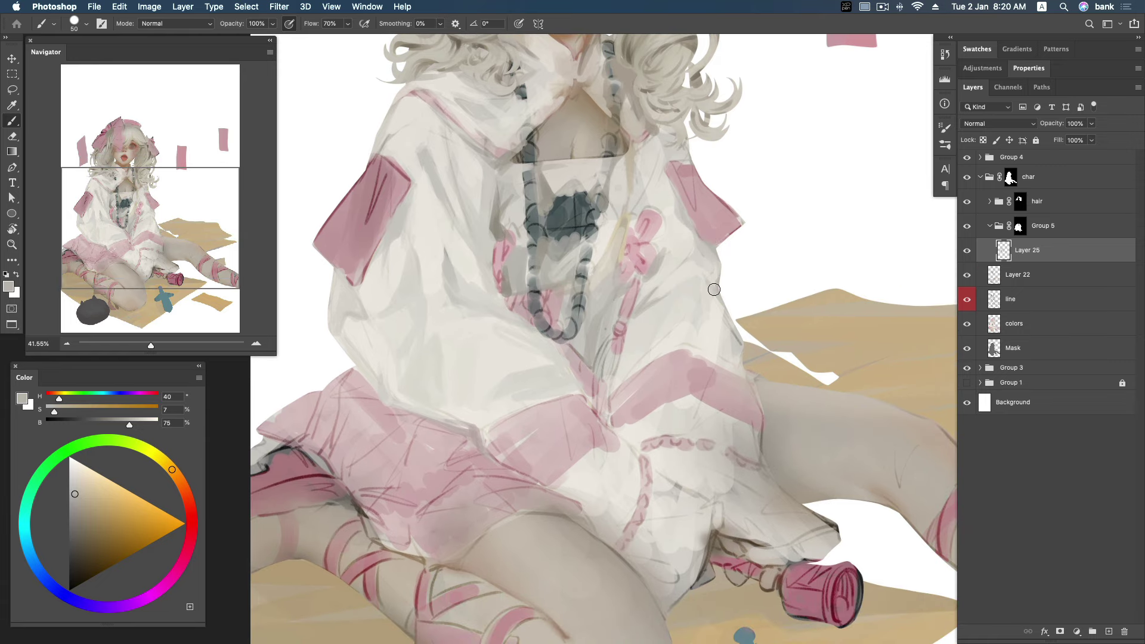
Paint warm light grey over the pink bow's right edge, the shoulder and the collar.
{"action": "left_click", "coordinate": [740, 340], "text": "alt"}
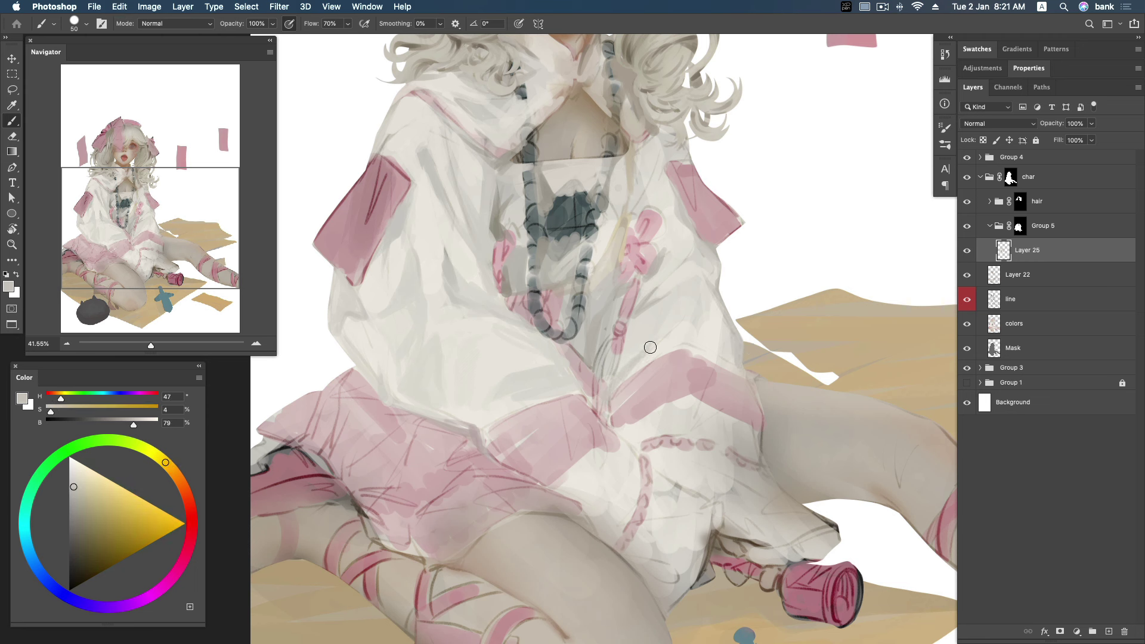
{"action": "left_click", "coordinate": [625, 365], "text": "alt"}
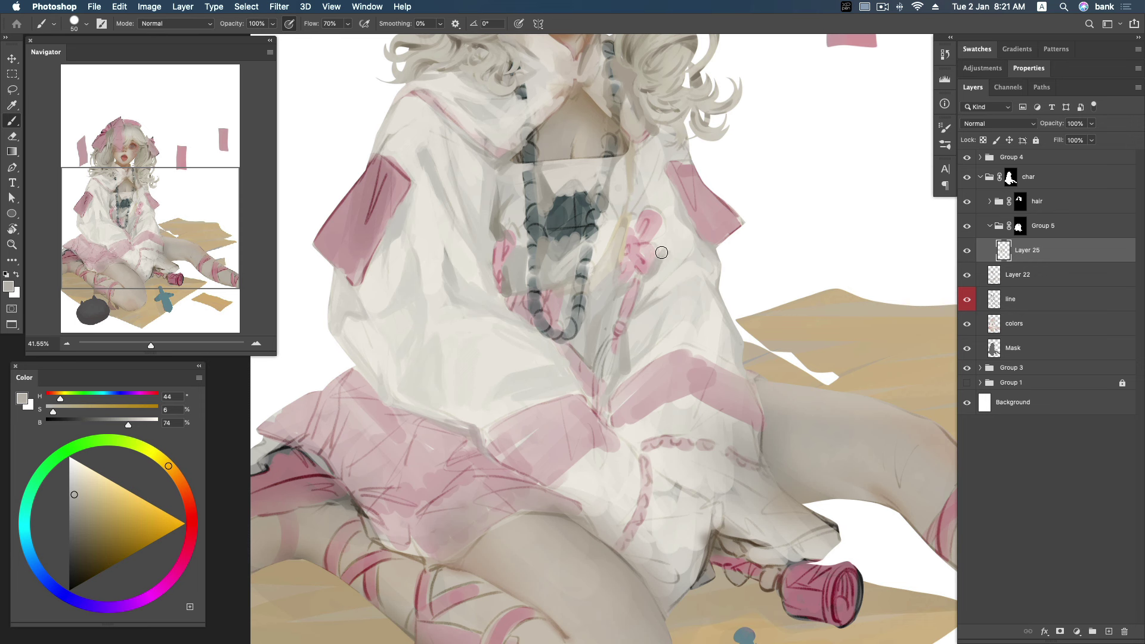
{"action": "left_click_drag", "start_coordinate": [649, 243], "coordinate": [665, 216]}
{"action": "scroll", "coordinate": [656, 237], "scroll_direction": "up", "scroll_amount": 3}
{"action": "left_click_drag", "start_coordinate": [646, 234], "coordinate": [625, 290]}
{"action": "left_click_drag", "start_coordinate": [650, 228], "coordinate": [620, 308]}
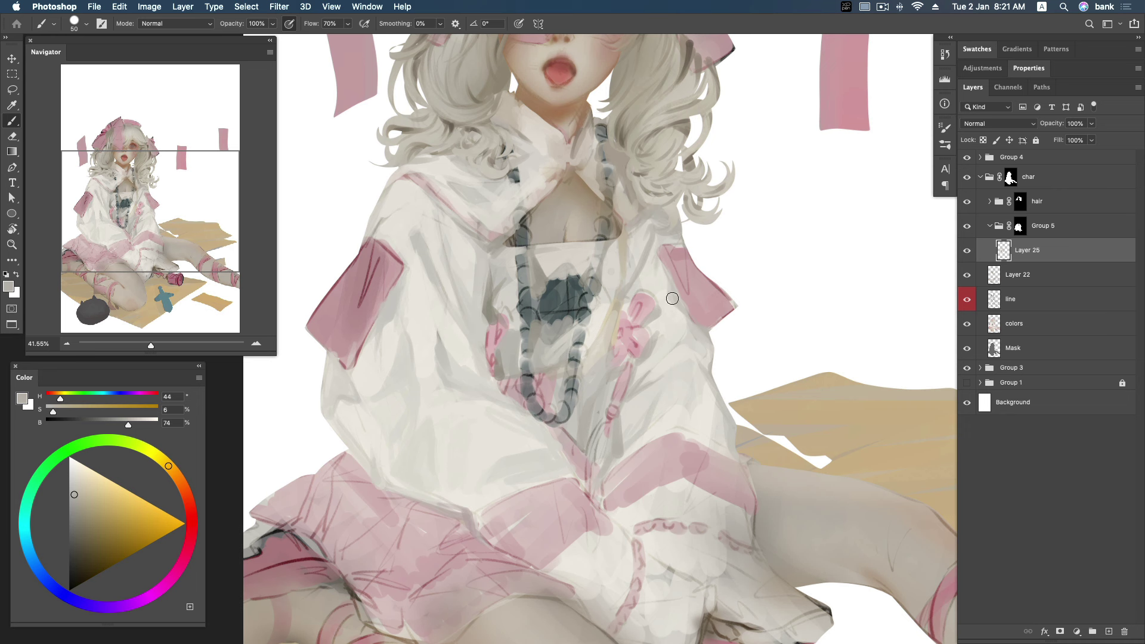
Sample off-white, warm grey and bright highlight tones from the dress's chest.
{"action": "left_click", "coordinate": [668, 341], "text": "alt"}
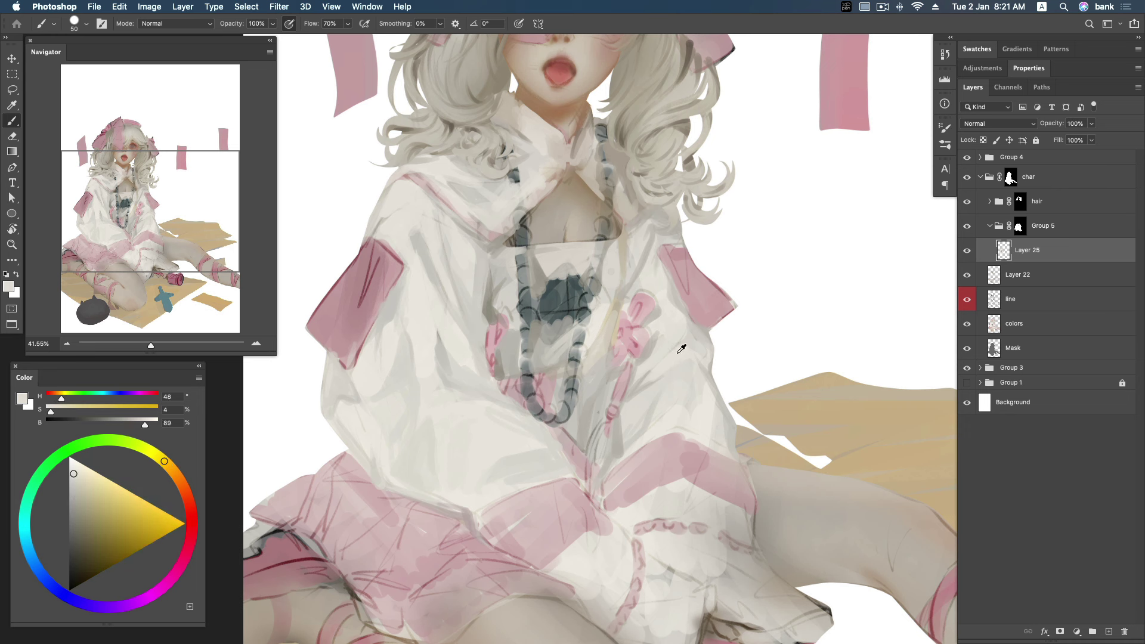
{"action": "left_click", "coordinate": [660, 378], "text": "alt"}
{"action": "left_click", "coordinate": [693, 348], "text": "alt"}
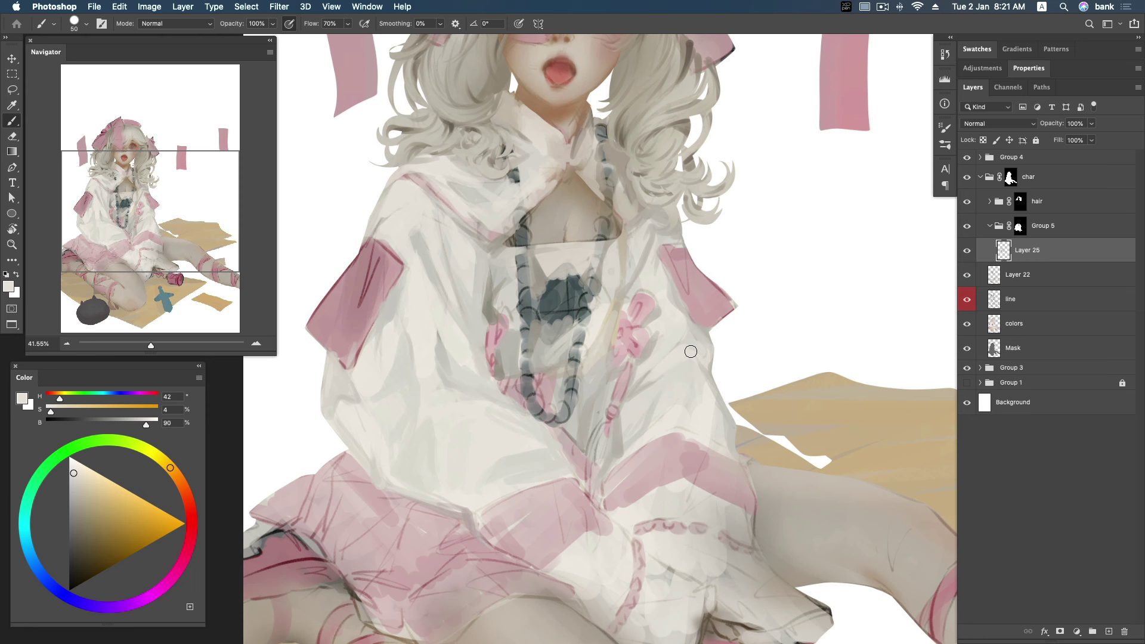
{"action": "left_click", "coordinate": [702, 334], "text": "alt"}
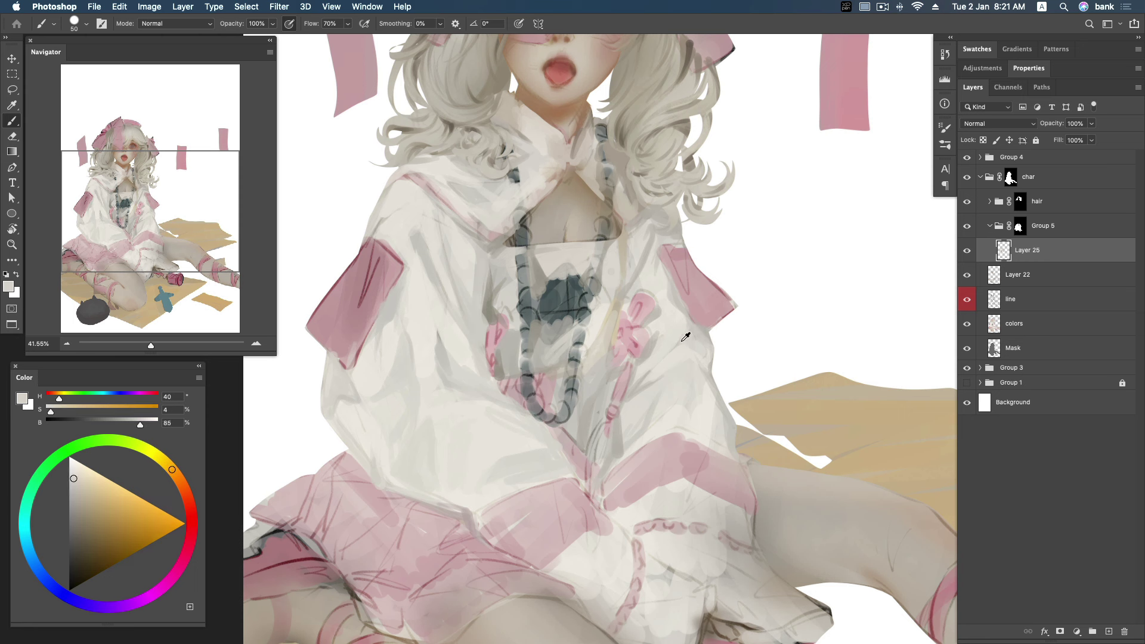
{"action": "left_click", "coordinate": [656, 335], "text": "alt"}
{"action": "scroll", "coordinate": [714, 415], "scroll_direction": "down", "scroll_amount": 2}
{"action": "left_click", "coordinate": [715, 383], "text": "alt"}
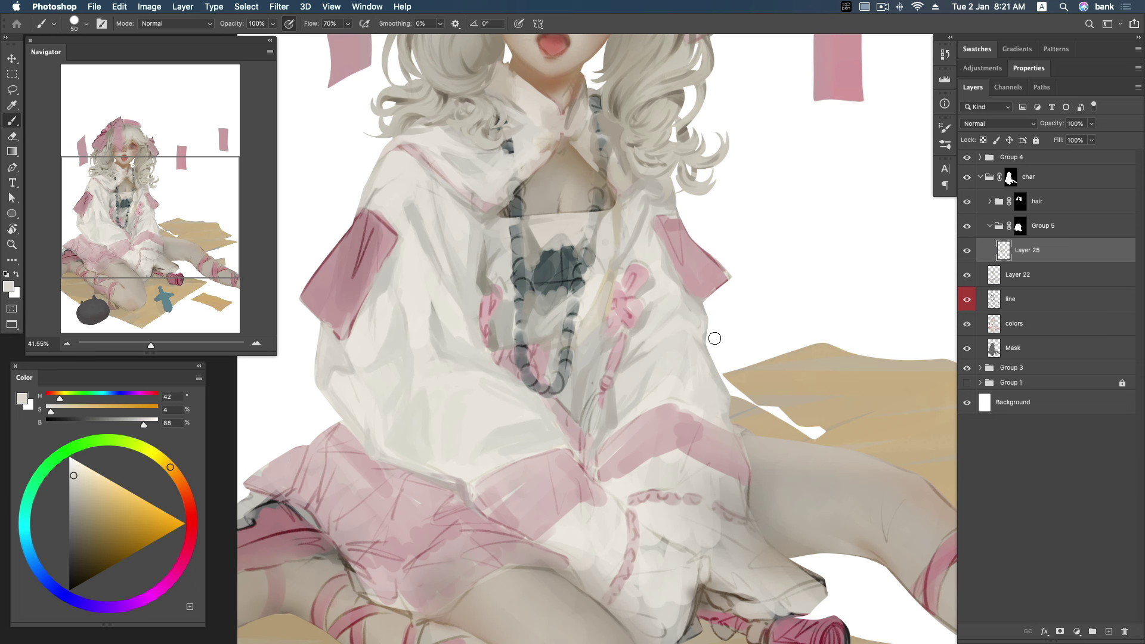
{"action": "left_click", "coordinate": [669, 352], "text": "alt"}
{"action": "left_click_drag", "start_coordinate": [670, 352], "coordinate": [672, 357]}
Sample light beige, cooler off-white and warm-grey shadow tones across the dress.
{"action": "left_click", "coordinate": [688, 326], "text": "alt"}
{"action": "left_click", "coordinate": [693, 320], "text": "alt"}
{"action": "left_click", "coordinate": [692, 305], "text": "alt"}
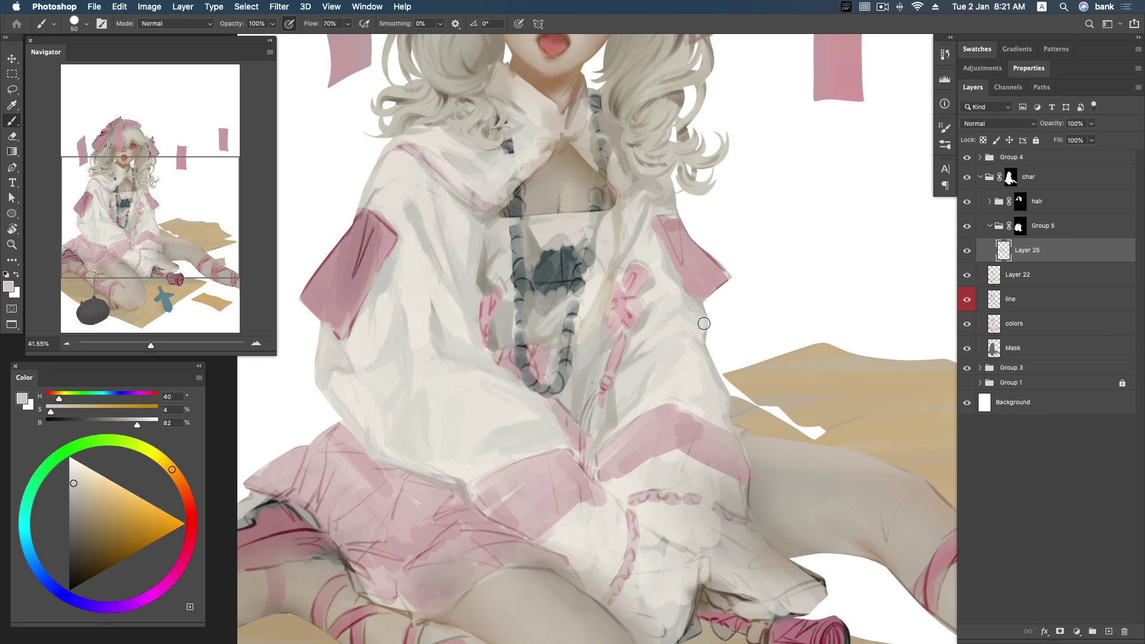
{"action": "left_click", "coordinate": [670, 315], "text": "alt"}
{"action": "left_click", "coordinate": [654, 303], "text": "alt"}
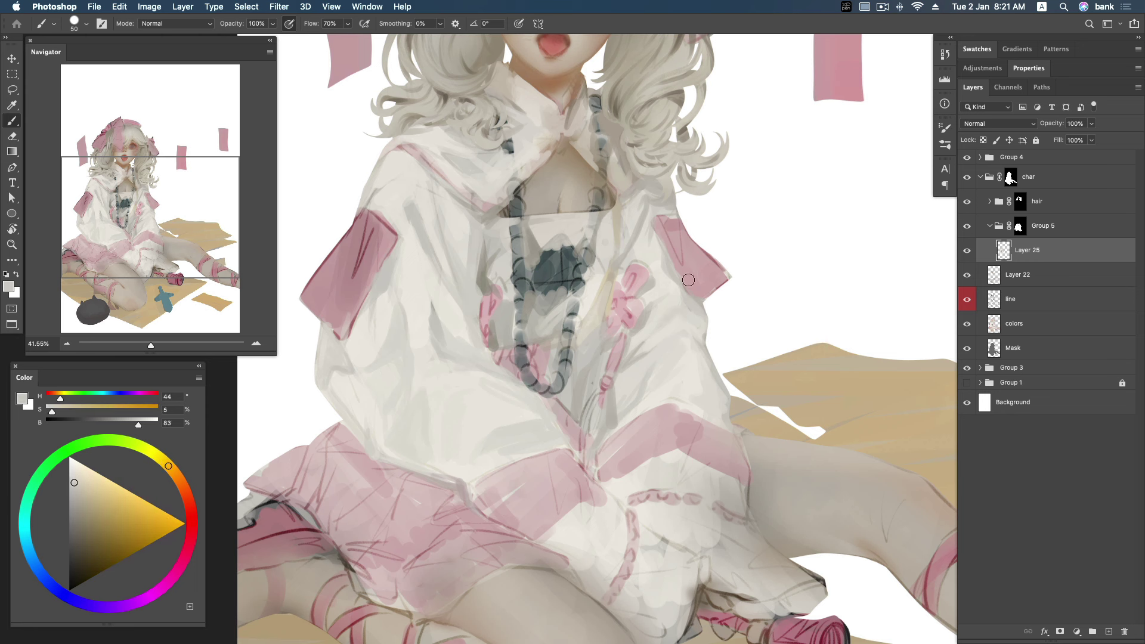
{"action": "left_click", "coordinate": [654, 328], "text": "alt"}
{"action": "left_click", "coordinate": [699, 313], "text": "alt"}
{"action": "left_click", "coordinate": [702, 338], "text": "alt"}
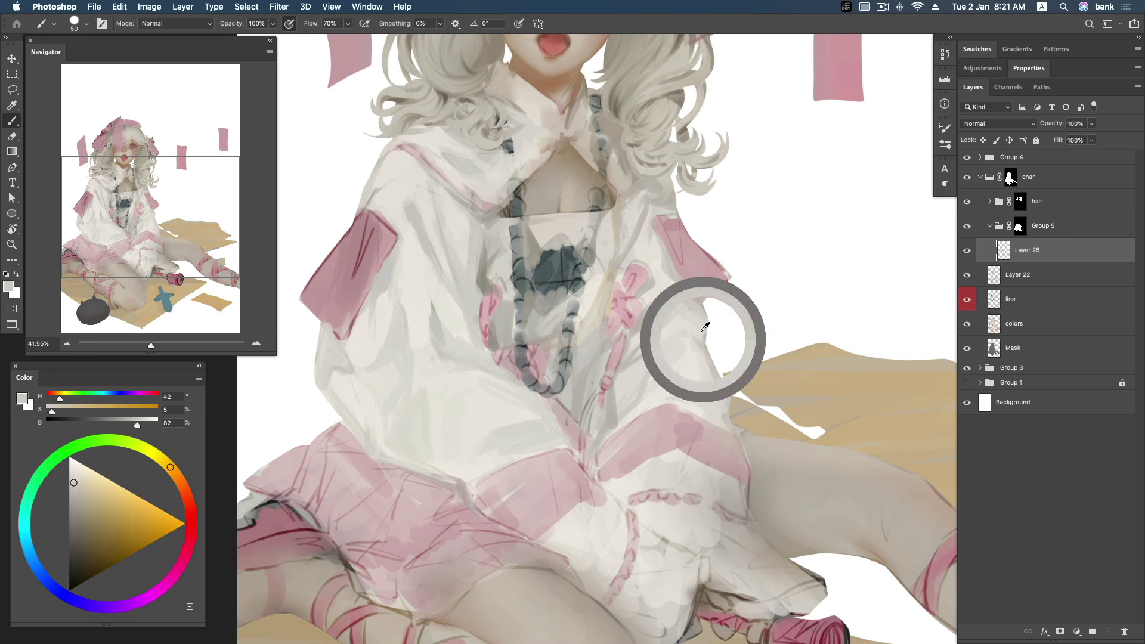
{"action": "left_click", "coordinate": [732, 410], "text": "alt"}
{"action": "left_click", "coordinate": [629, 416], "text": "alt"}
{"action": "left_click", "coordinate": [579, 398], "text": "alt"}
{"action": "left_click", "coordinate": [499, 332], "text": "alt"}
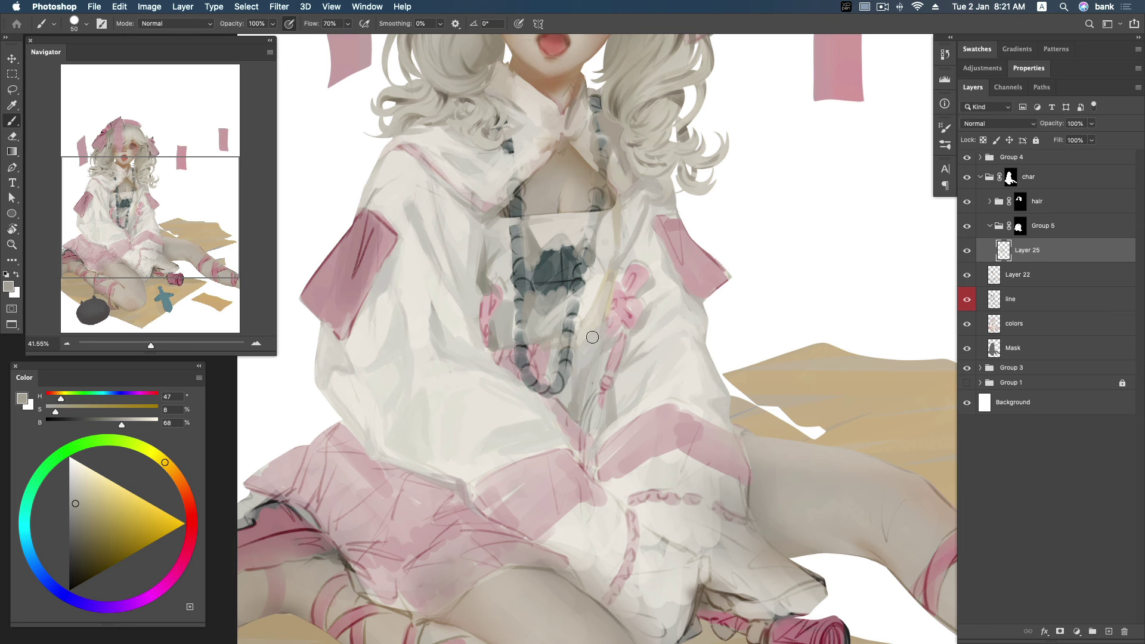
{"action": "scroll", "coordinate": [644, 388], "scroll_direction": "down", "scroll_amount": 2}
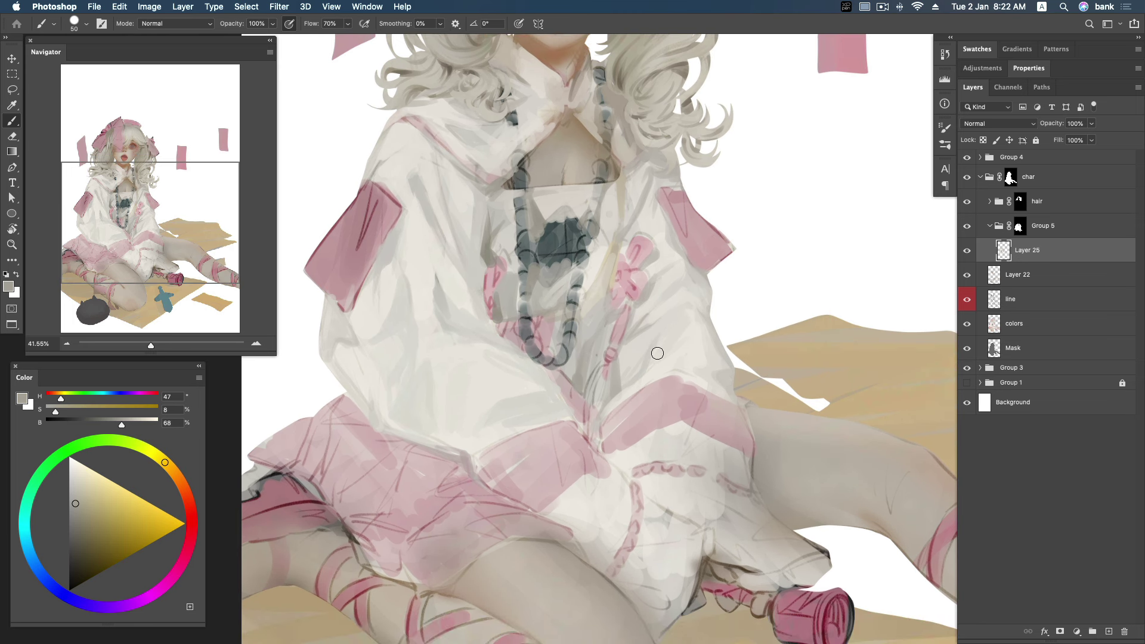
Paint a pink stroke behind the necklace, then deepen and saturate the pink.
{"action": "scroll", "coordinate": [656, 346], "scroll_direction": "down", "scroll_amount": 3}
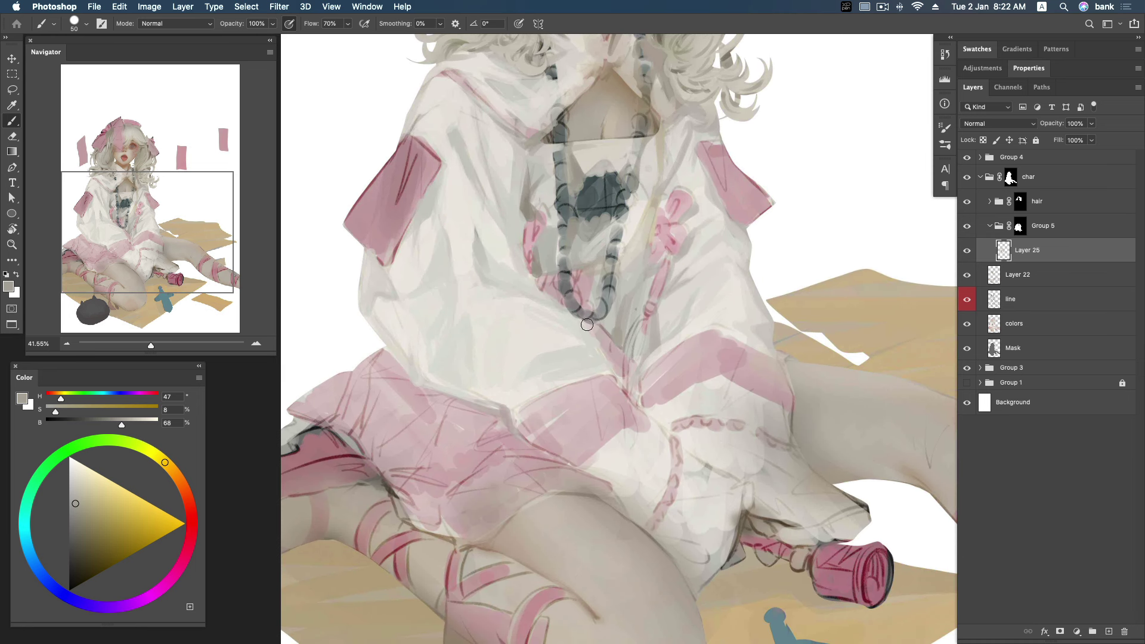
{"action": "left_click", "coordinate": [493, 452], "text": "alt"}
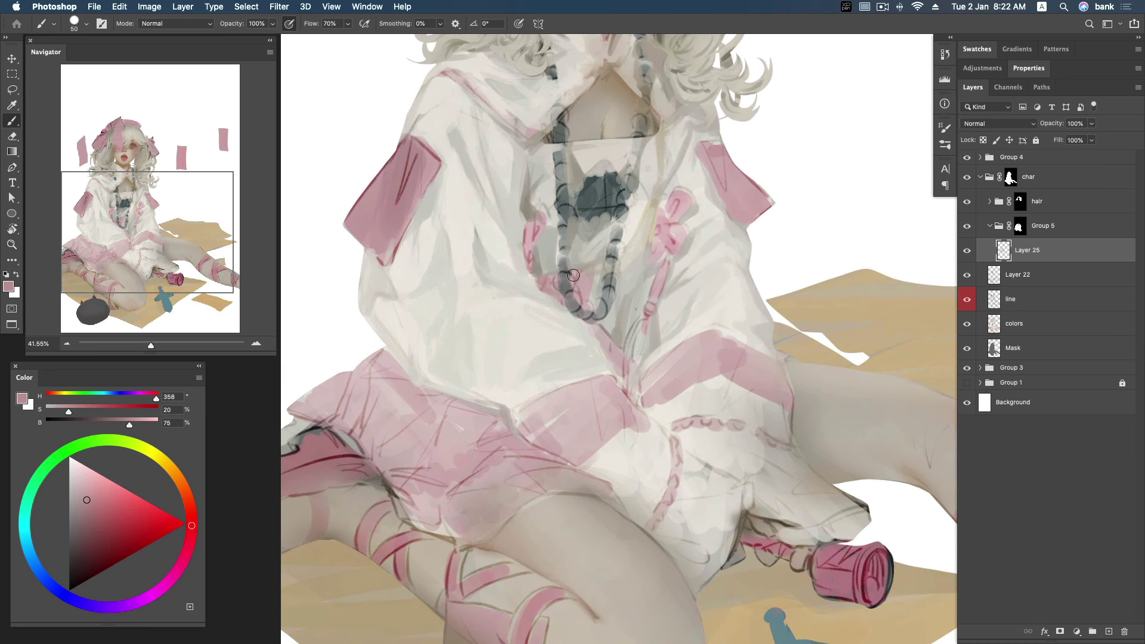
{"action": "mouse_move", "coordinate": [573, 275]}
{"action": "left_mouse_down"}
{"action": "mouse_move", "coordinate": [537, 278]}
{"action": "mouse_move", "coordinate": [551, 287]}
{"action": "mouse_move", "coordinate": [608, 268]}
{"action": "left_mouse_up"}
{"action": "left_click", "coordinate": [86, 522]}
{"action": "left_click", "coordinate": [92, 529]}
Brush muted pink between the necklace beads and along the diagonal fold below.
{"action": "left_click", "coordinate": [590, 286], "text": "alt"}
{"action": "left_click", "coordinate": [581, 276], "text": "alt"}
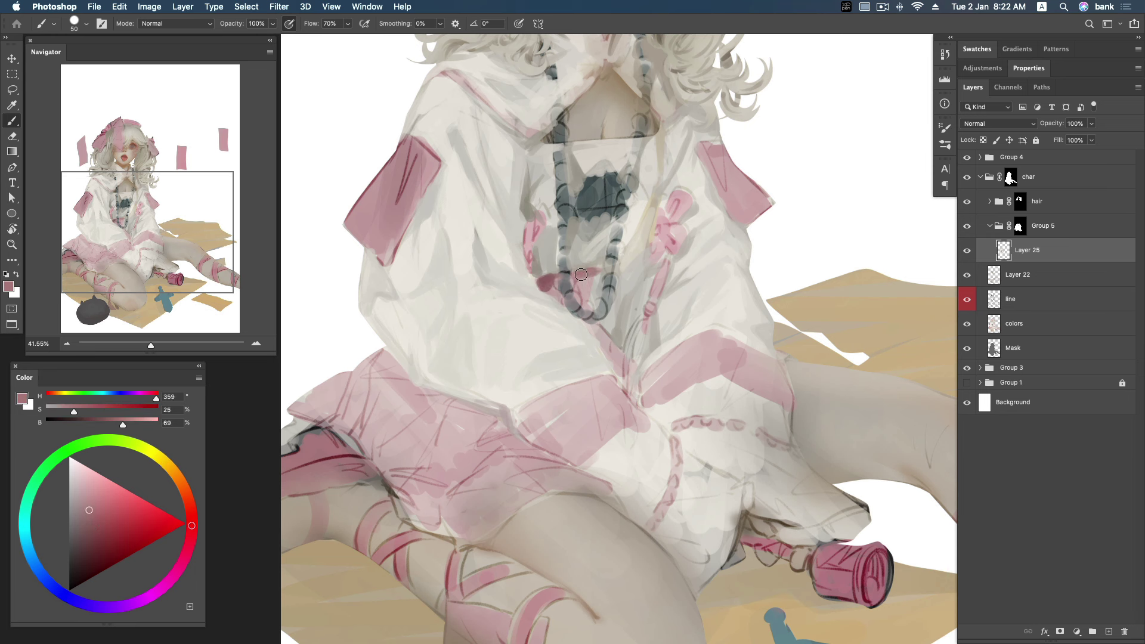
{"action": "left_click", "coordinate": [554, 280], "text": "alt"}
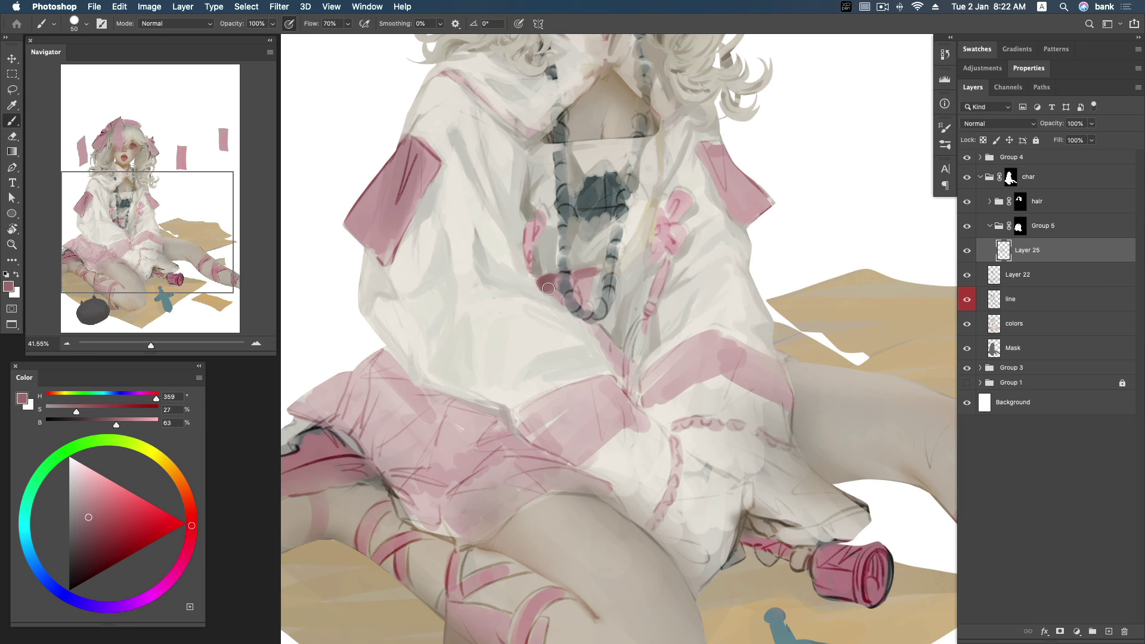
{"action": "left_click", "coordinate": [594, 272], "text": "alt"}
{"action": "left_click_drag", "start_coordinate": [604, 267], "coordinate": [588, 281]}
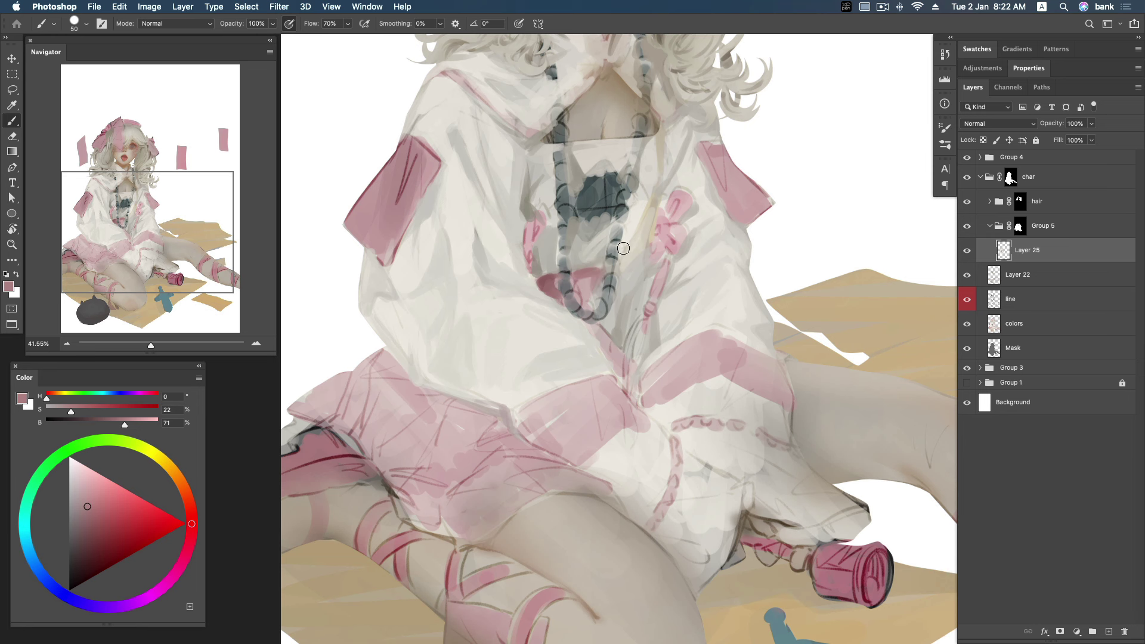
{"action": "left_click_drag", "start_coordinate": [606, 333], "coordinate": [623, 380]}
Sample pinks along the fold and near the beads, then a warm grey.
{"action": "left_click", "coordinate": [609, 345], "text": "alt"}
{"action": "left_click", "coordinate": [610, 343], "text": "alt"}
{"action": "left_click", "coordinate": [589, 290], "text": "alt"}
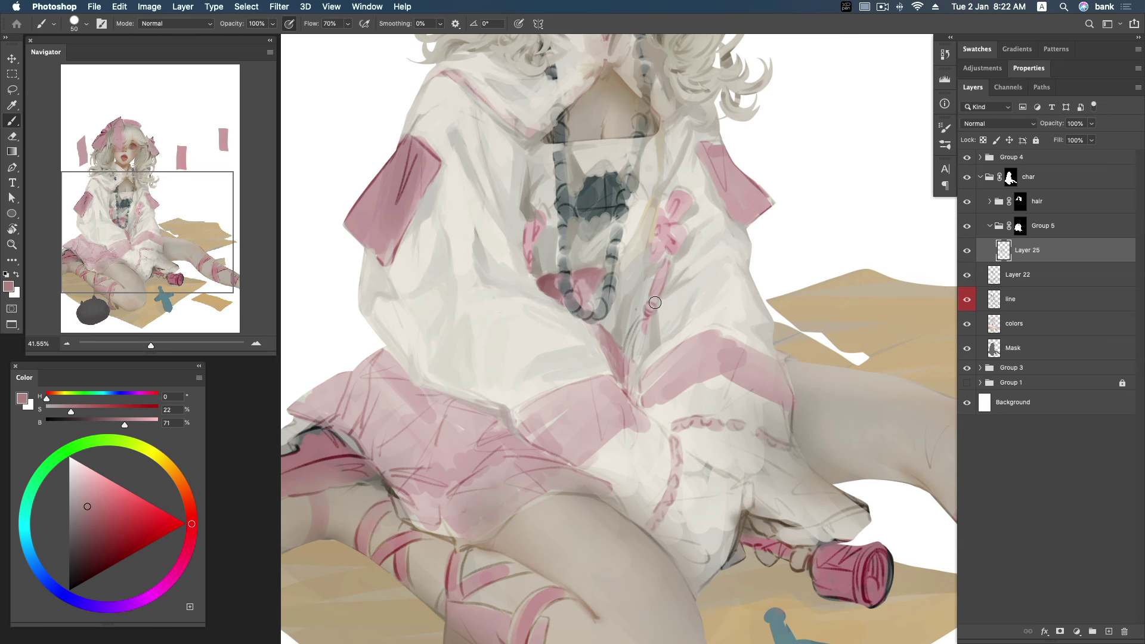
{"action": "left_click", "coordinate": [627, 343], "text": "alt"}
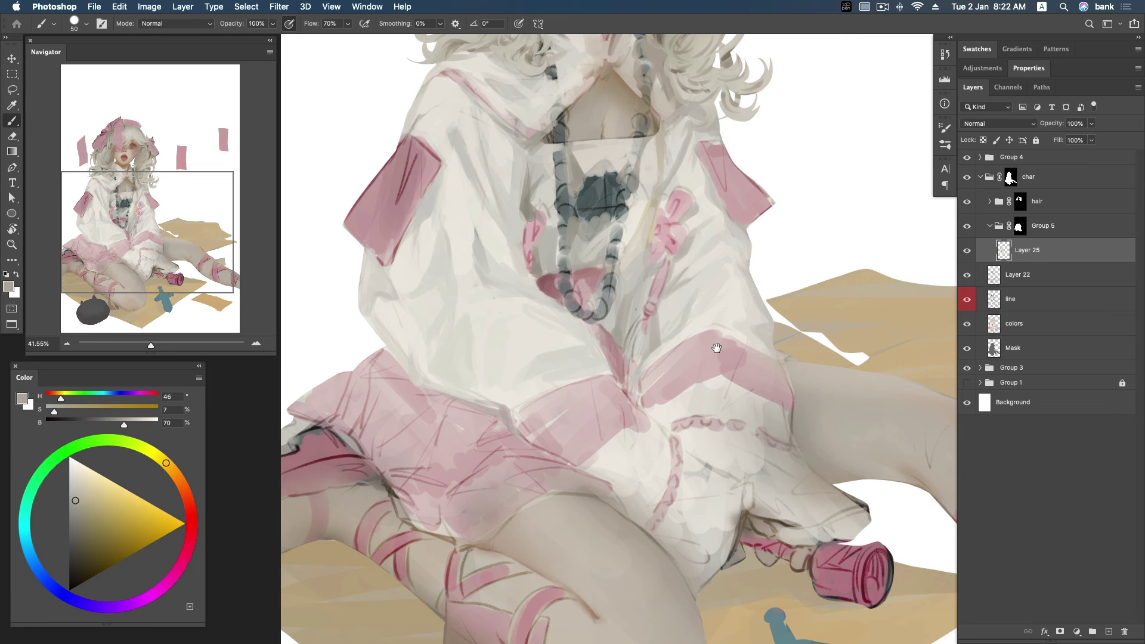
Deepen the sash pink near the fold, then sample beige and light grey tones.
{"action": "scroll", "coordinate": [716, 348], "scroll_direction": "down", "scroll_amount": 2}
{"action": "left_click", "coordinate": [616, 342], "text": "alt"}
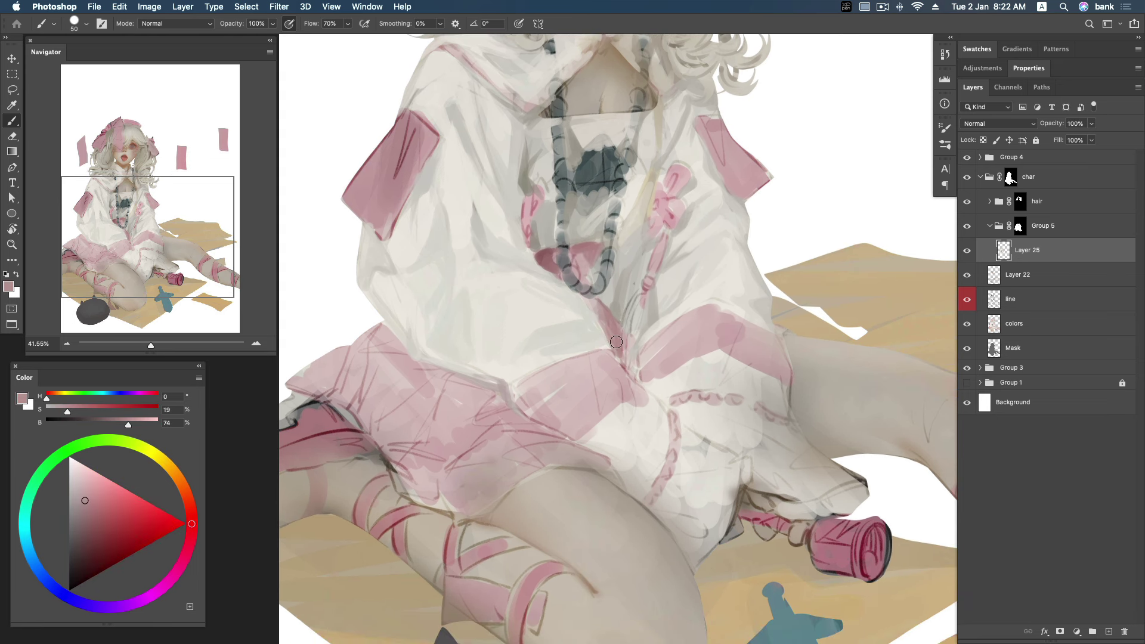
{"action": "left_click_drag", "start_coordinate": [630, 355], "coordinate": [628, 330]}
{"action": "left_click", "coordinate": [602, 336], "text": "alt"}
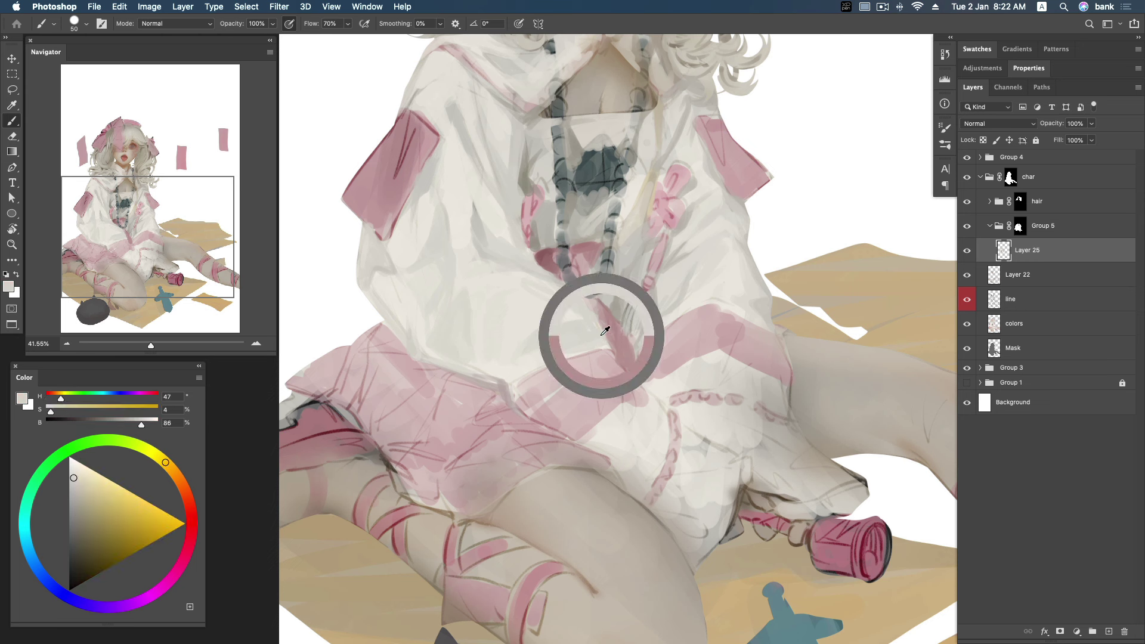
{"action": "left_click", "coordinate": [625, 312], "text": "alt"}
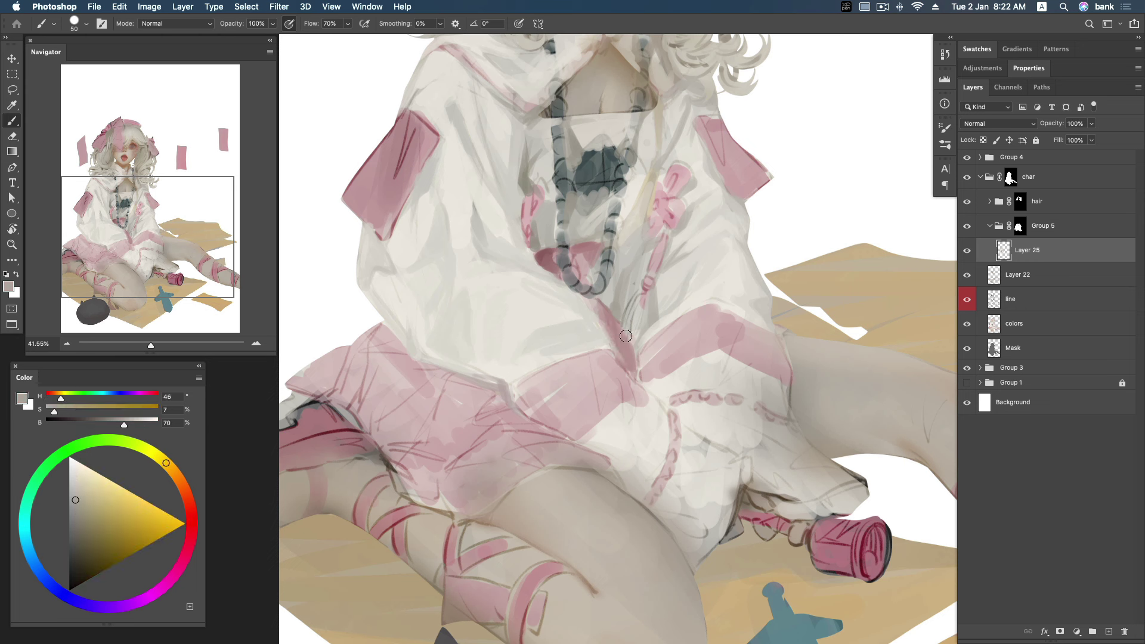
{"action": "left_click", "coordinate": [642, 357], "text": "alt"}
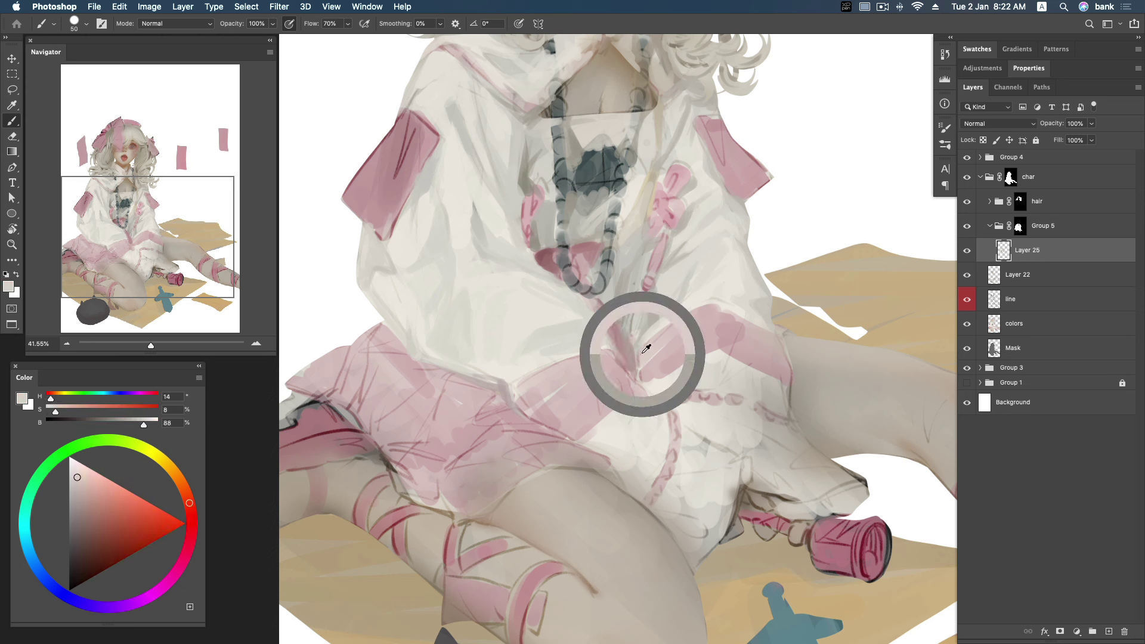
{"action": "left_click", "coordinate": [646, 326], "text": "alt"}
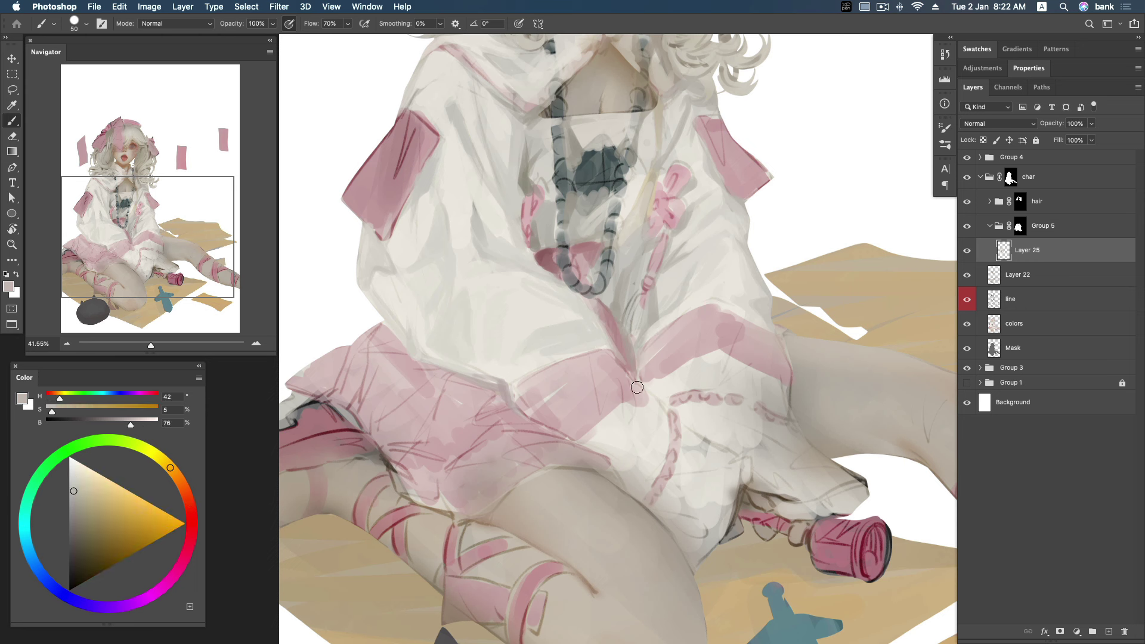
Sample pale pinks and the warm off-white of the dress cloth.
{"action": "left_click", "coordinate": [649, 365], "text": "alt"}
{"action": "left_click", "coordinate": [668, 355], "text": "alt"}
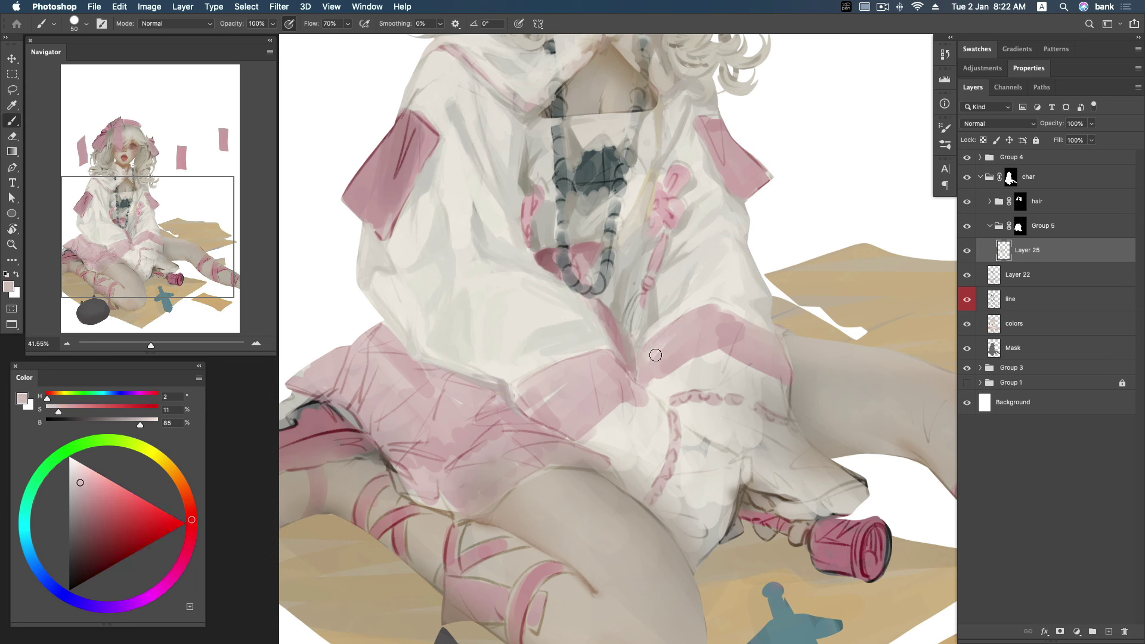
{"action": "left_click", "coordinate": [658, 378], "text": "alt"}
{"action": "left_click", "coordinate": [728, 332], "text": "alt"}
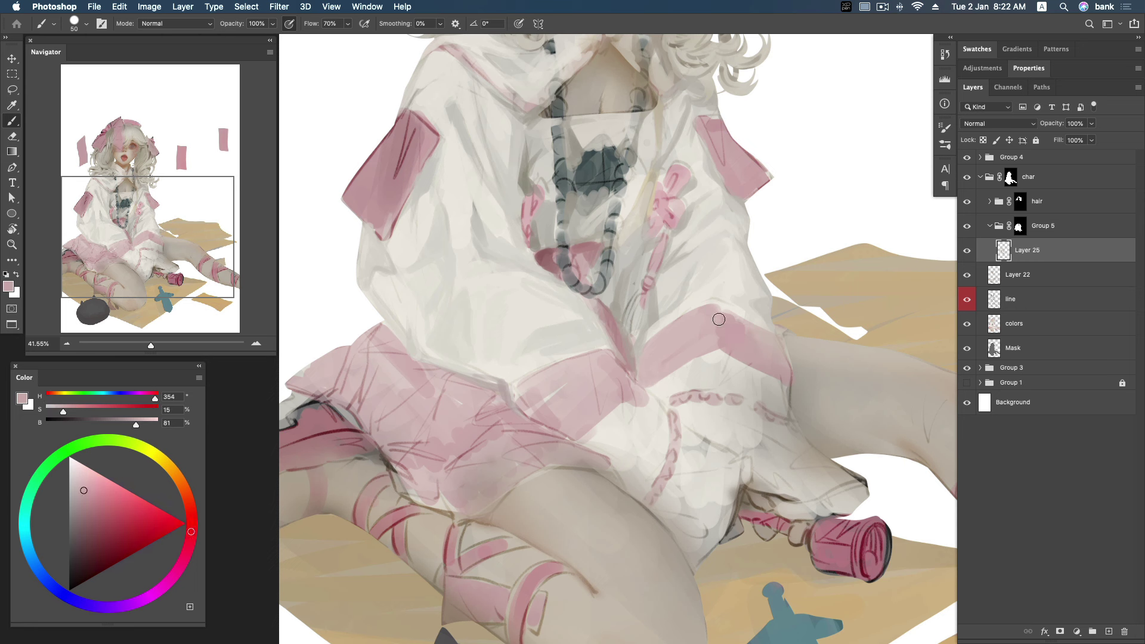
{"action": "left_click", "coordinate": [755, 296], "text": "alt"}
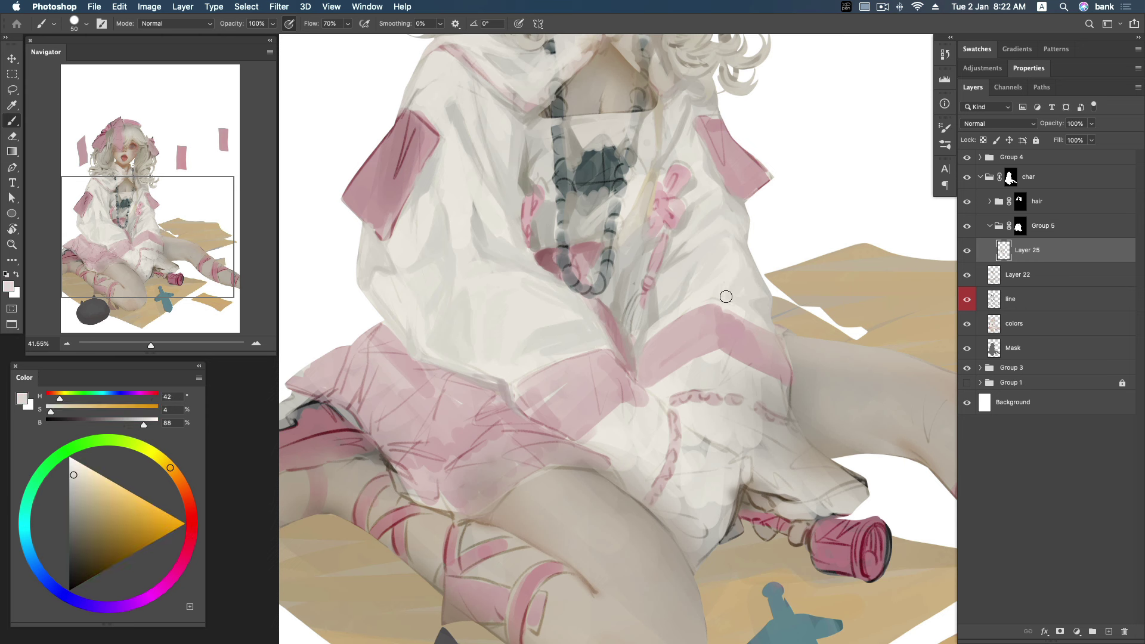
{"action": "left_click", "coordinate": [758, 286], "text": "alt"}
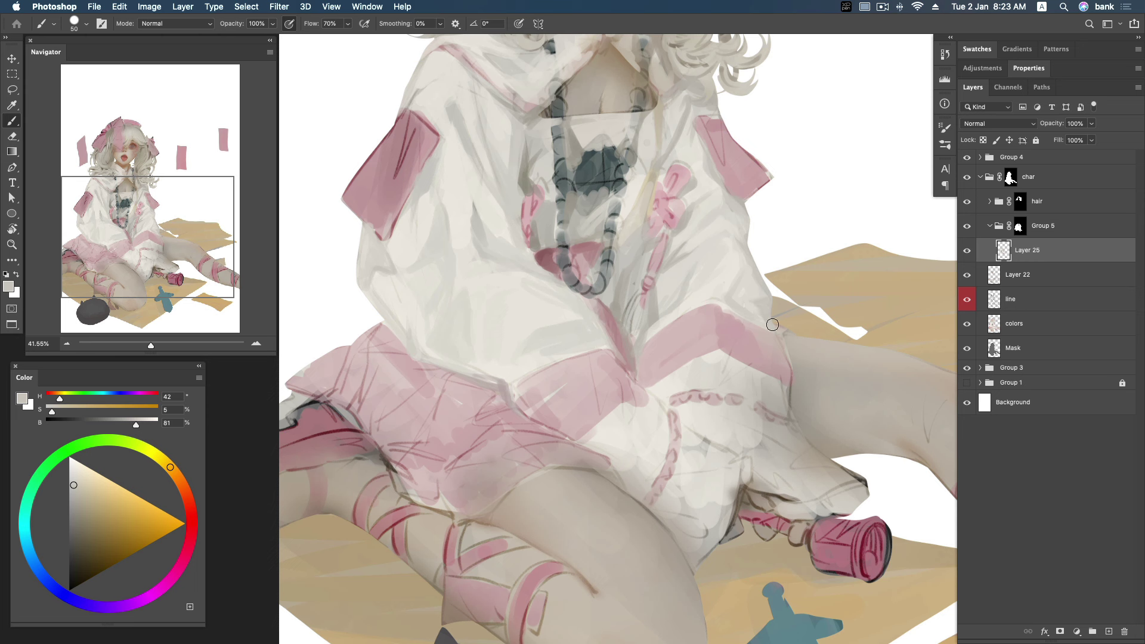
{"action": "left_click", "coordinate": [765, 334], "text": "alt"}
Sample the waist band pink and beiges, then choose a darker, more saturated pink.
{"action": "left_click", "coordinate": [736, 333], "text": "alt"}
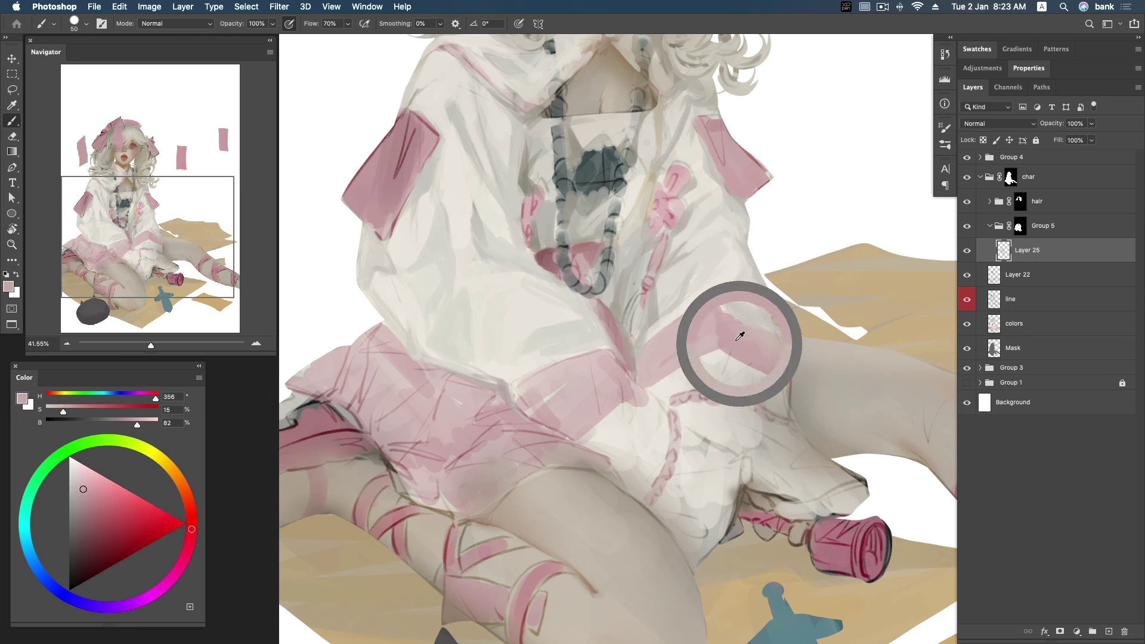
{"action": "left_click", "coordinate": [718, 322], "text": "alt"}
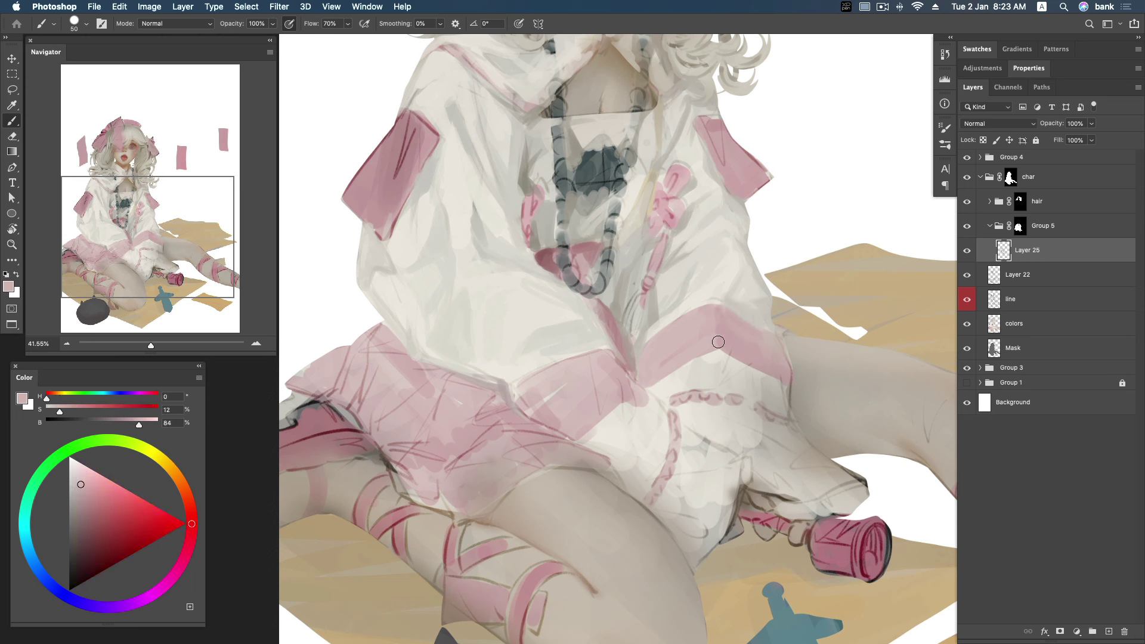
{"action": "left_click", "coordinate": [731, 343], "text": "alt"}
{"action": "left_click", "coordinate": [713, 358], "text": "alt"}
{"action": "left_click", "coordinate": [661, 378], "text": "alt"}
{"action": "left_click", "coordinate": [728, 327], "text": "alt"}
{"action": "left_click", "coordinate": [90, 497]}
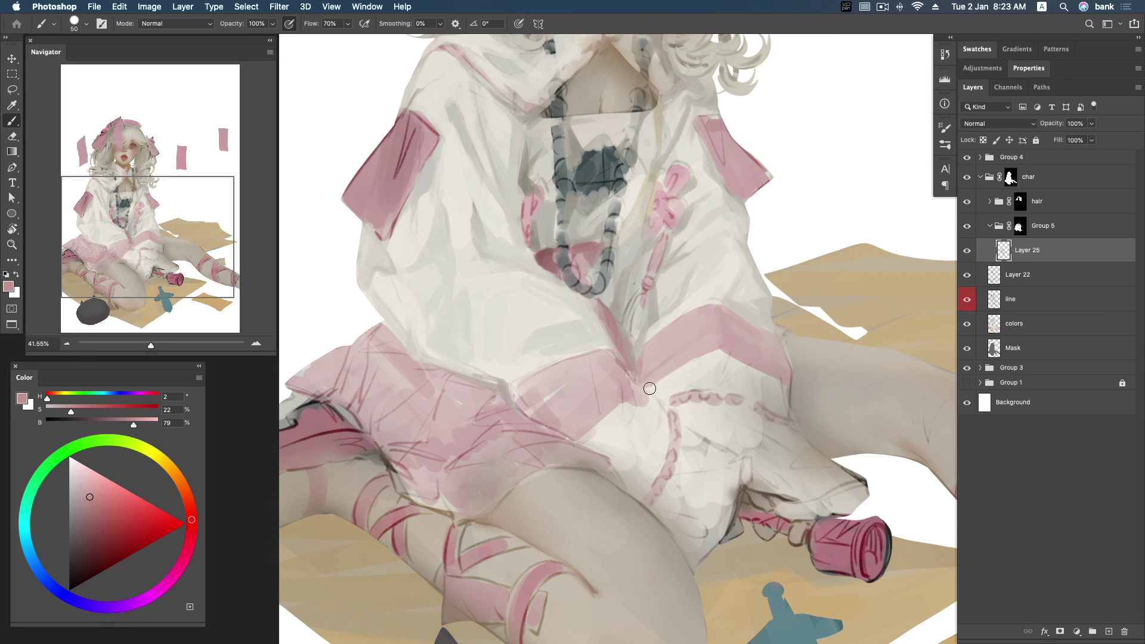
Paint deep pink down the skirt's right edge and widen the band's edge with muted pink.
{"action": "left_click", "coordinate": [722, 344], "text": "alt"}
{"action": "left_click", "coordinate": [768, 349], "text": "alt"}
{"action": "left_click", "coordinate": [777, 326], "text": "alt"}
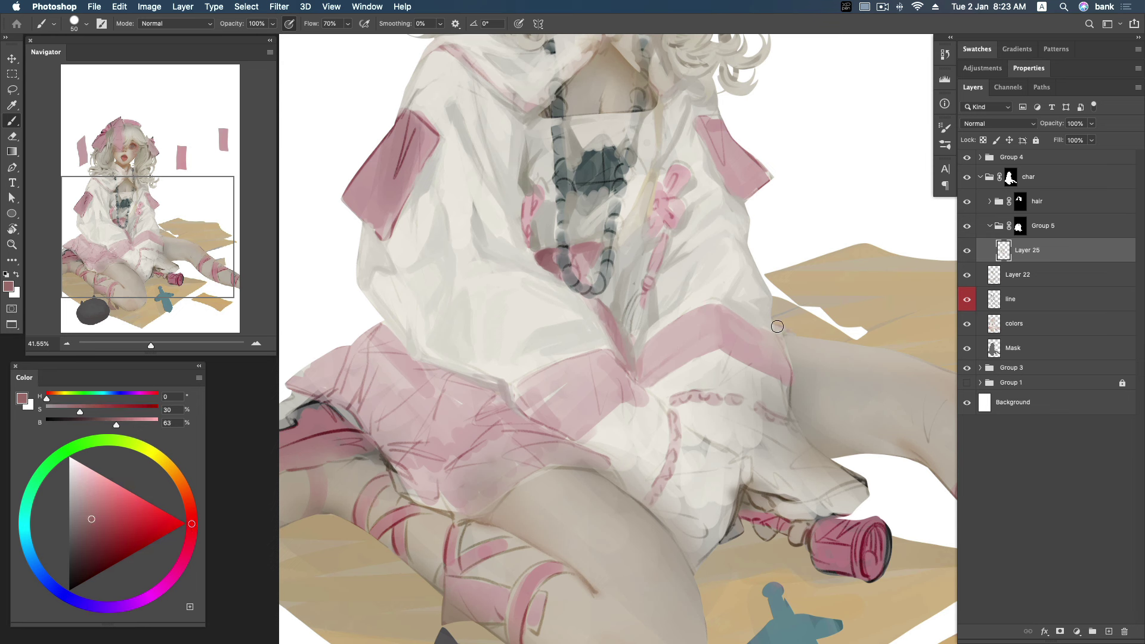
{"action": "left_click_drag", "start_coordinate": [788, 361], "coordinate": [790, 408]}
{"action": "left_click", "coordinate": [776, 391], "text": "alt"}
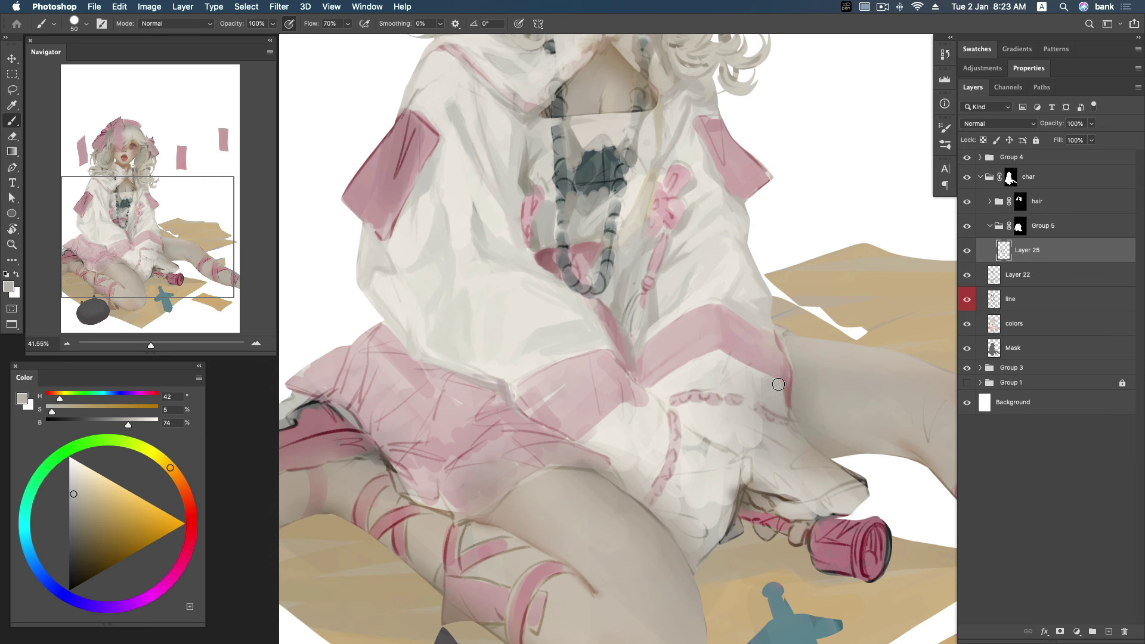
{"action": "left_click", "coordinate": [786, 373], "text": "alt"}
{"action": "left_click_drag", "start_coordinate": [778, 362], "coordinate": [787, 348]}
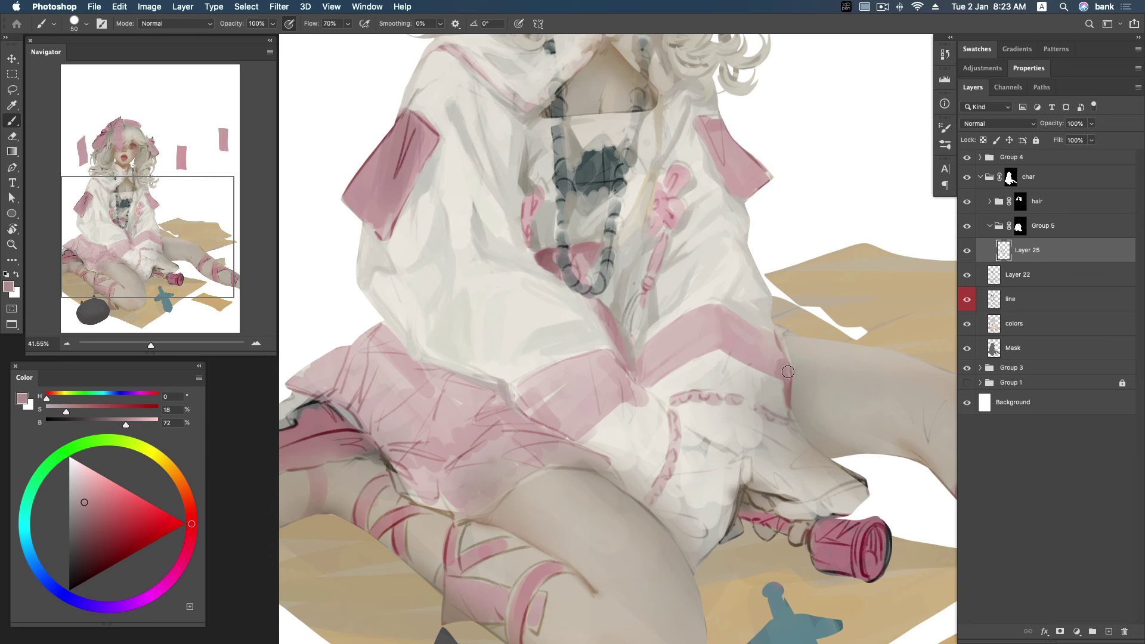
Sample muted pink, progressively lighter greys and the waist band pink from the cloth.
{"action": "scroll", "coordinate": [787, 348], "scroll_direction": "down", "scroll_amount": 3}
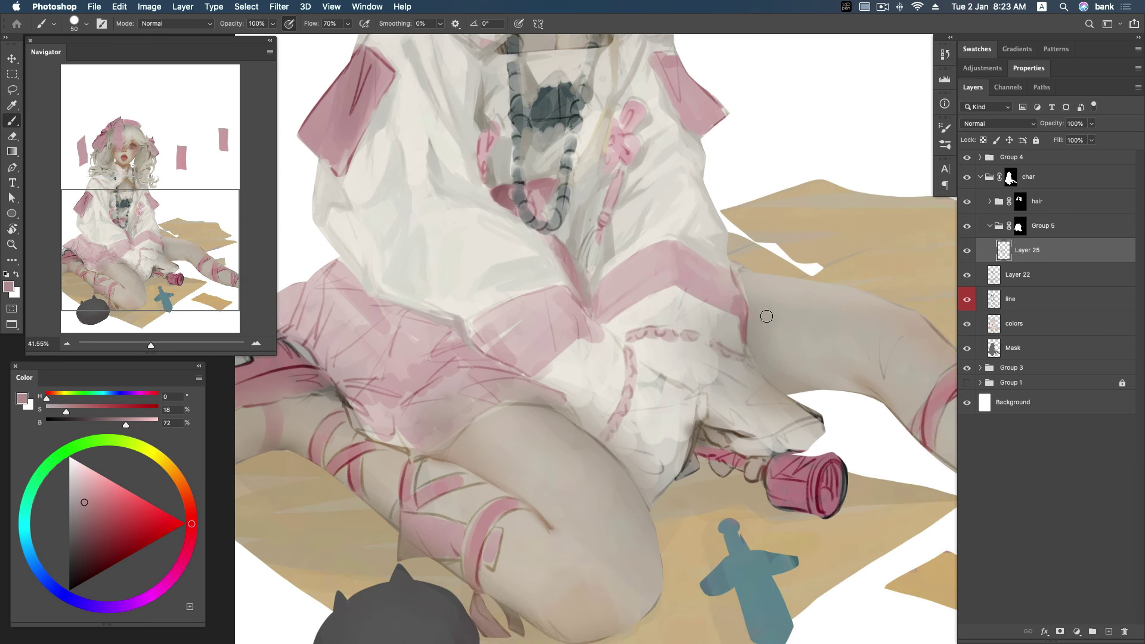
{"action": "left_click", "coordinate": [731, 305], "text": "alt"}
{"action": "left_click", "coordinate": [738, 322], "text": "alt"}
{"action": "left_click", "coordinate": [715, 310], "text": "alt"}
{"action": "left_click", "coordinate": [675, 295], "text": "alt"}
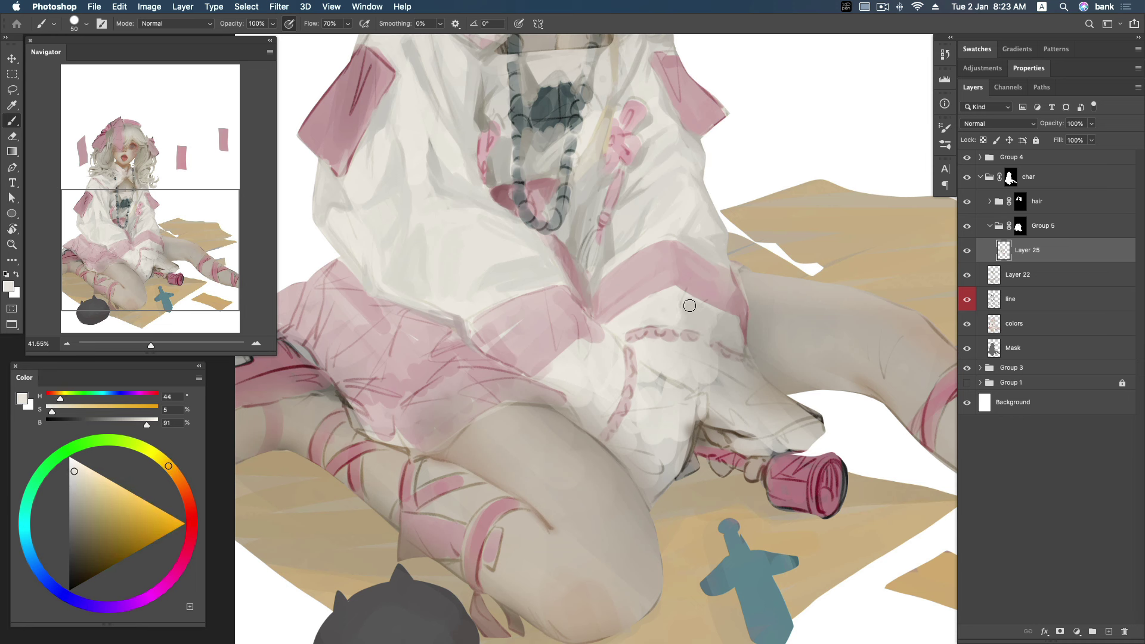
{"action": "left_click", "coordinate": [678, 272], "text": "alt"}
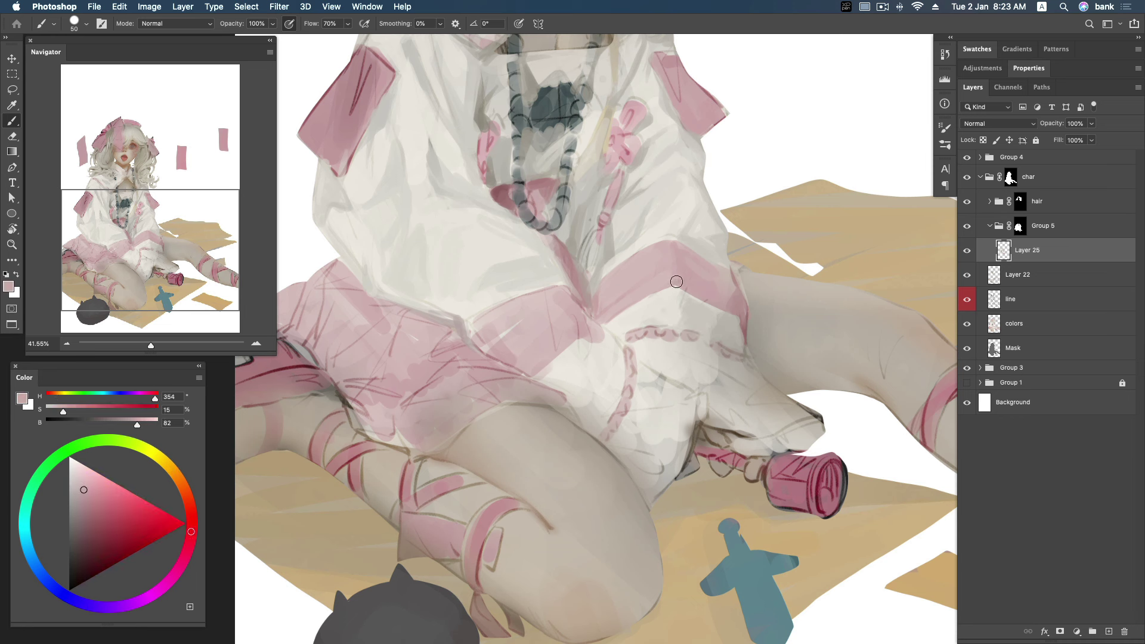
{"action": "left_click", "coordinate": [662, 266], "text": "alt"}
{"action": "left_click", "coordinate": [704, 312], "text": "alt"}
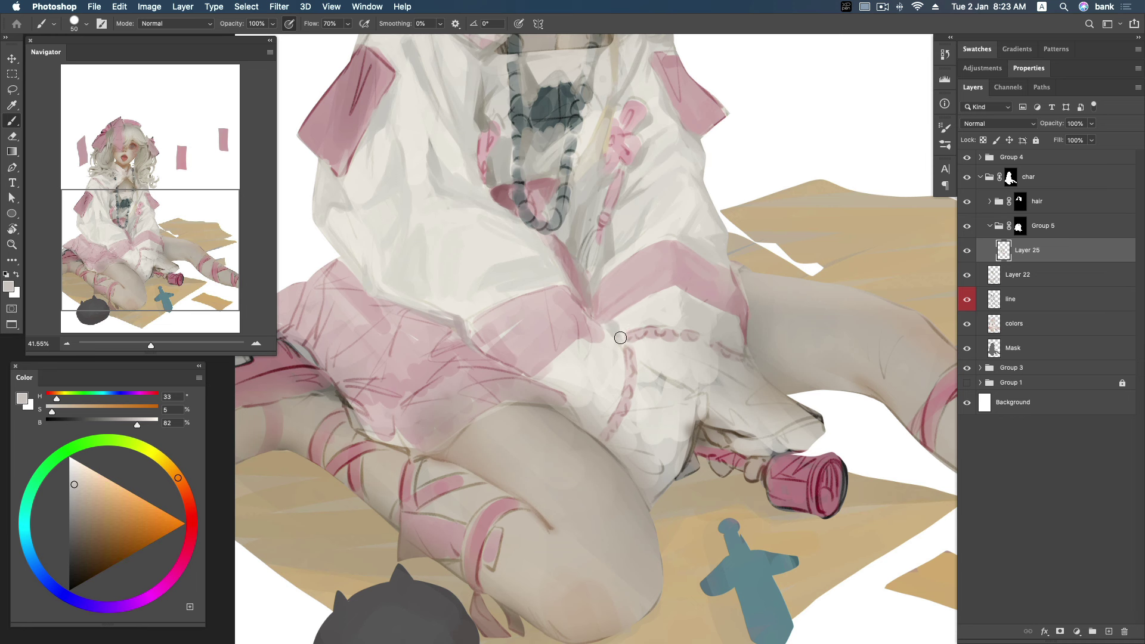
Warm the colour toward peach, pick a deeper pink, and sample beiges below the sash.
{"action": "left_click_drag", "start_coordinate": [172, 483], "coordinate": [185, 492]}
{"action": "left_click", "coordinate": [85, 485]}
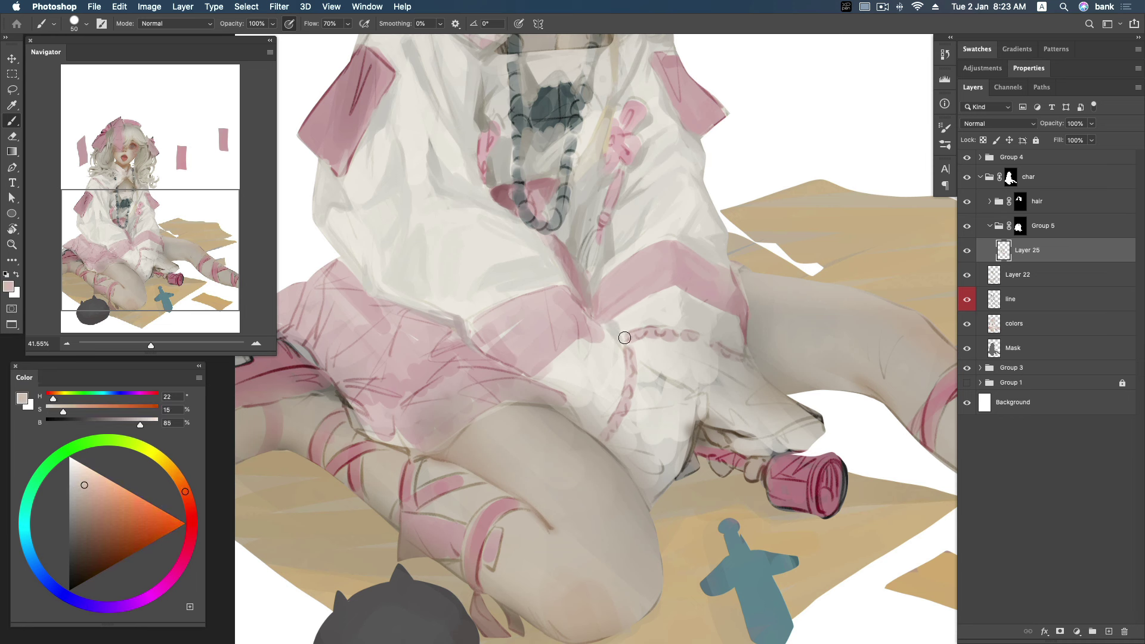
{"action": "left_click", "coordinate": [601, 304], "text": "alt"}
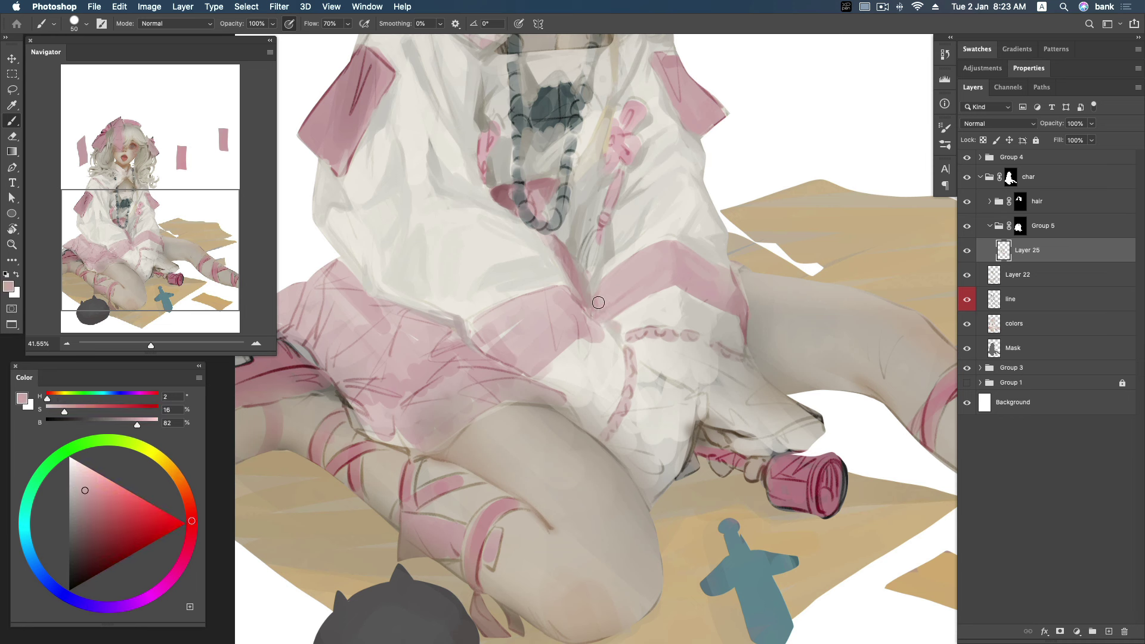
{"action": "left_click", "coordinate": [88, 507]}
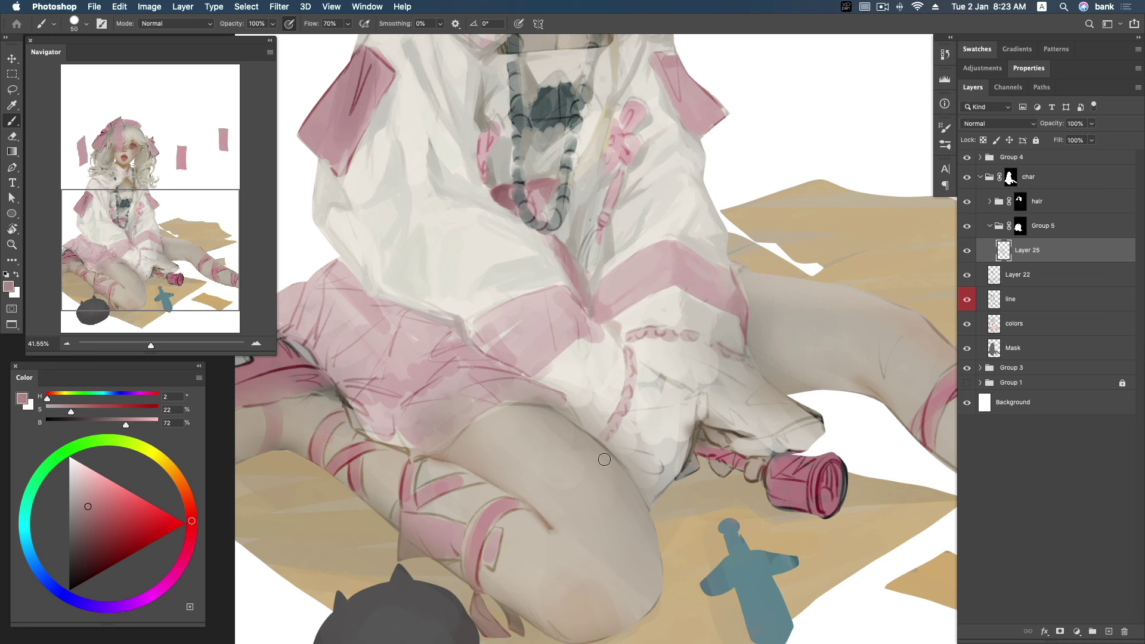
{"action": "left_click", "coordinate": [605, 310], "text": "alt"}
{"action": "left_click", "coordinate": [611, 329], "text": "alt"}
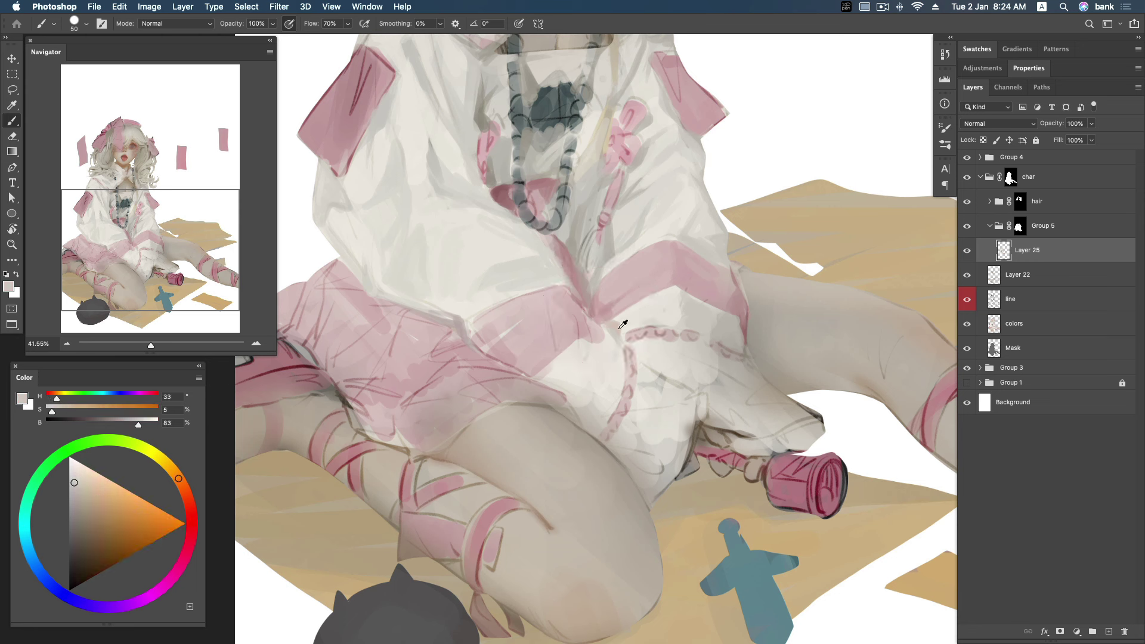
{"action": "left_click", "coordinate": [623, 324], "text": "alt"}
{"action": "left_click_drag", "start_coordinate": [704, 305], "coordinate": [692, 289]}
{"action": "left_click", "coordinate": [716, 303], "text": "alt"}
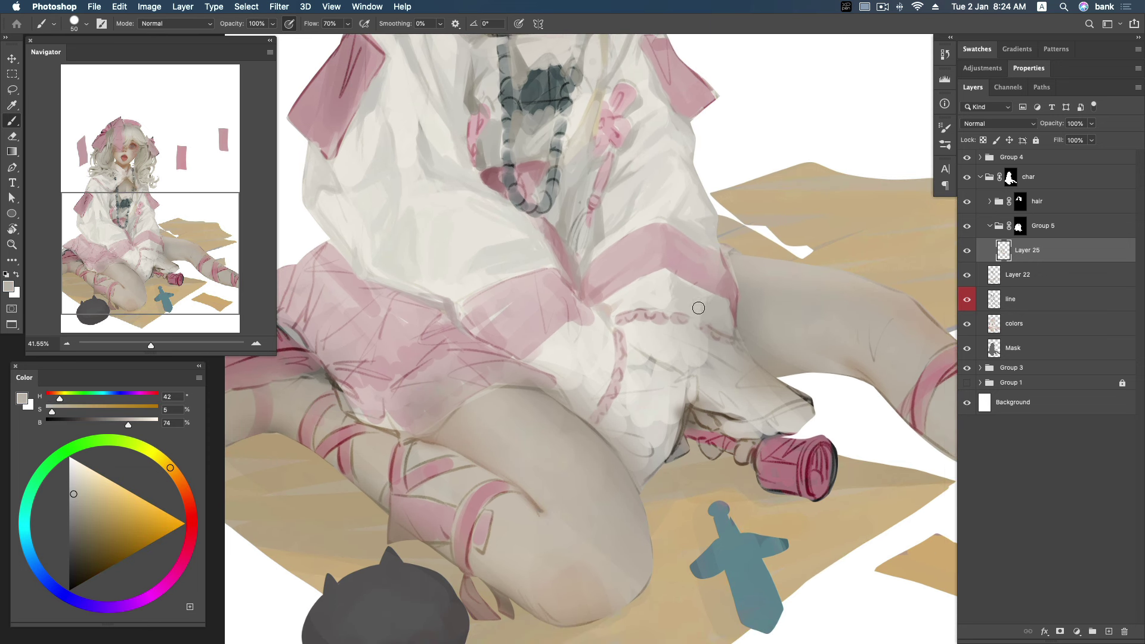
Paint grey over the light skirt cloth, undo a stray light stroke, and smooth the edge near the white notch.
{"action": "left_click_drag", "start_coordinate": [722, 353], "coordinate": [650, 298]}
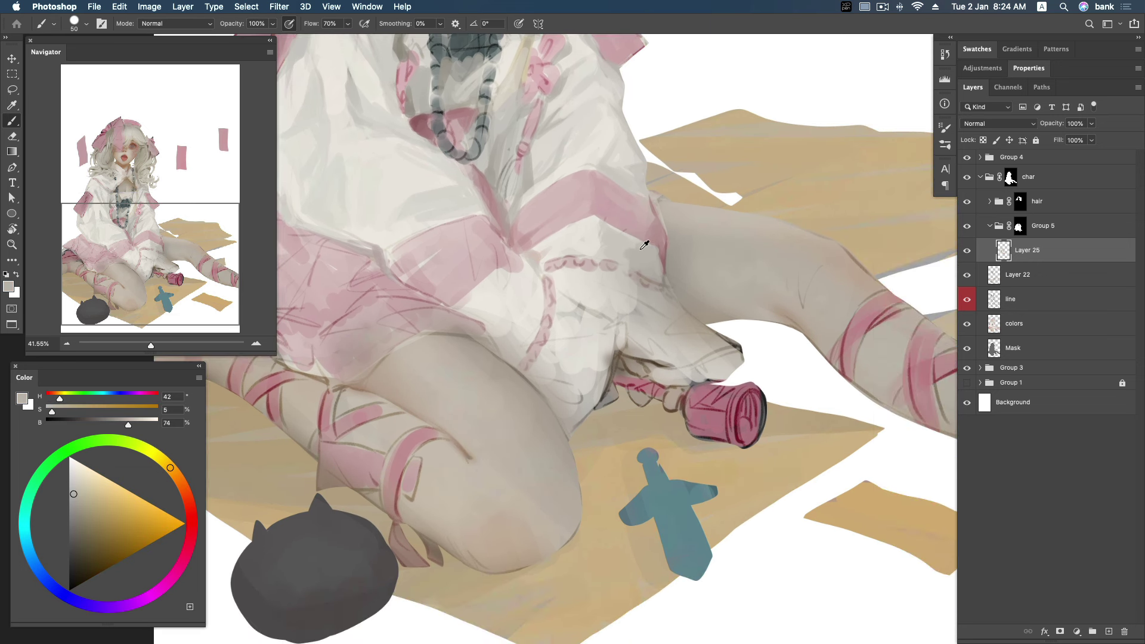
{"action": "left_click", "coordinate": [645, 295], "text": "alt"}
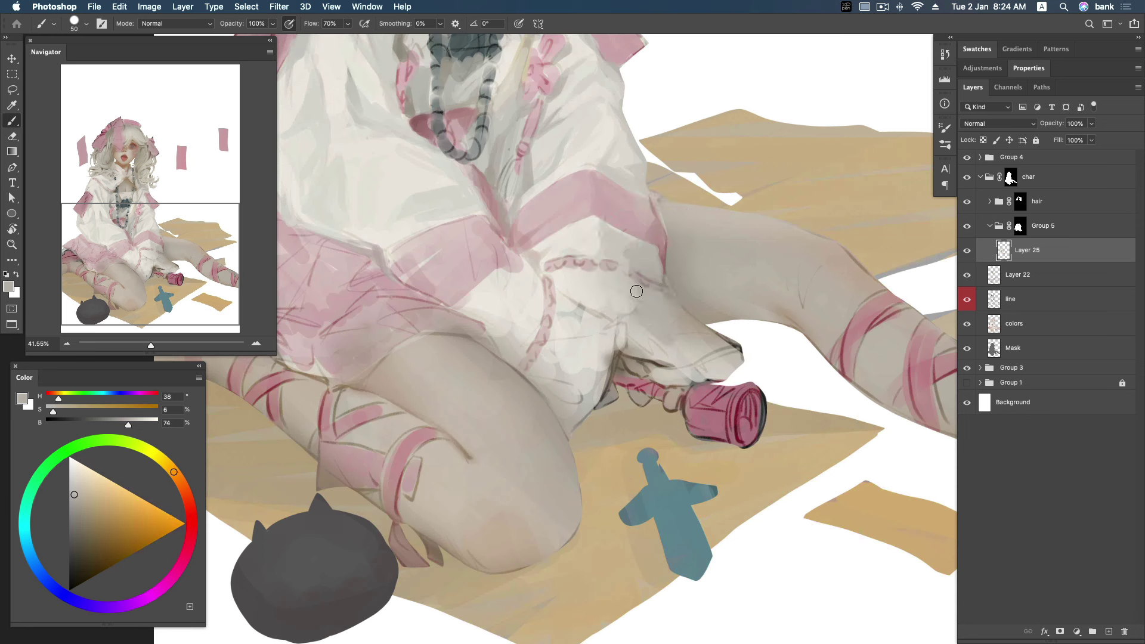
{"action": "left_click_drag", "start_coordinate": [640, 320], "coordinate": [705, 333]}
{"action": "left_click", "coordinate": [677, 358], "text": "alt"}
{"action": "key", "text": "super+z"}
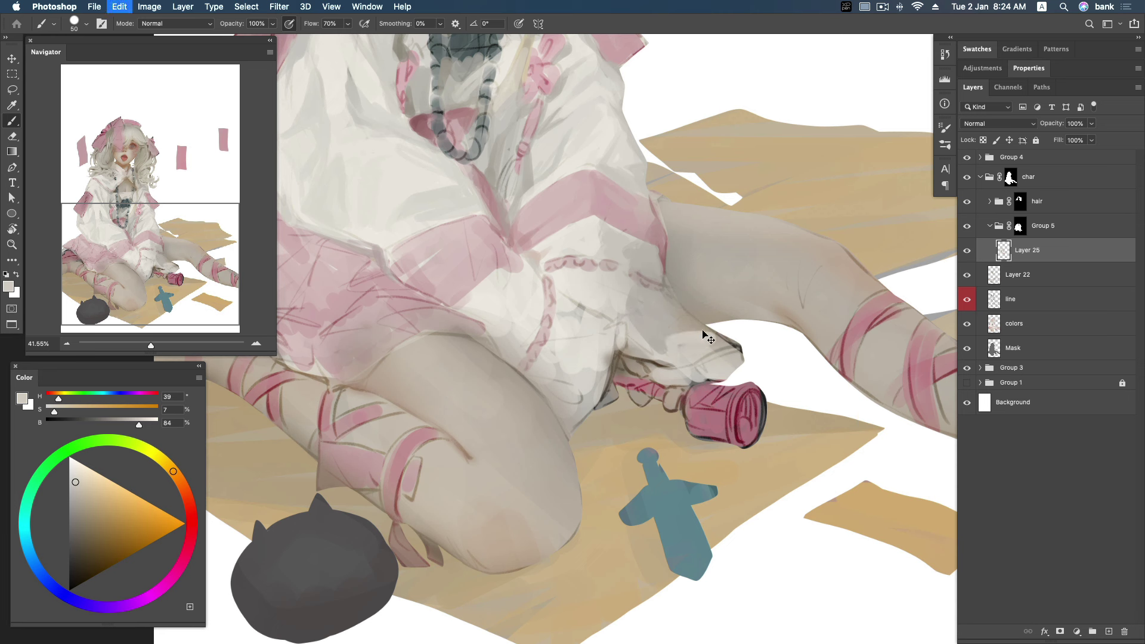
{"action": "left_click", "coordinate": [686, 353], "text": "alt"}
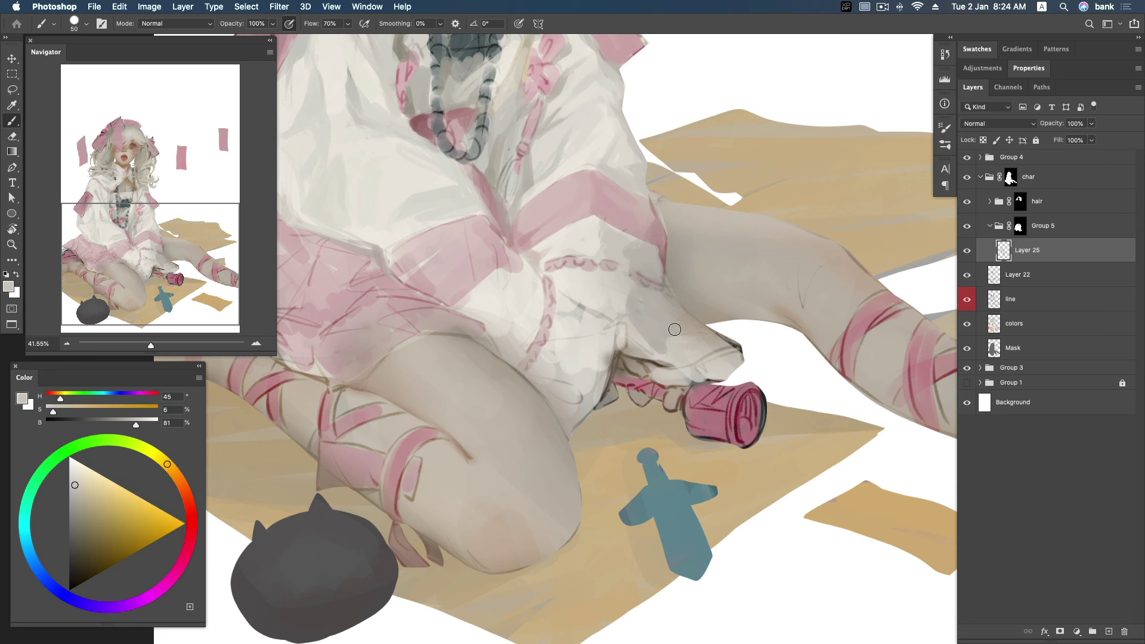
{"action": "left_click_drag", "start_coordinate": [700, 328], "coordinate": [689, 359]}
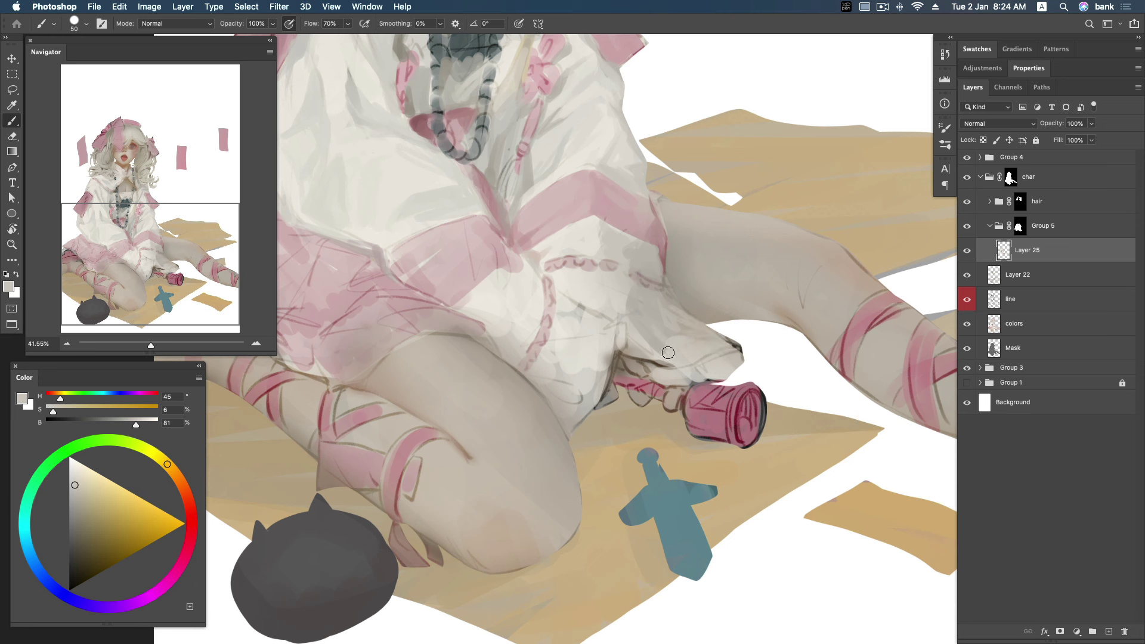
Sample beige, grey-beige and near-white tones from the lower skirt cloth.
{"action": "left_click", "coordinate": [642, 330], "text": "alt"}
{"action": "left_click", "coordinate": [615, 292], "text": "alt"}
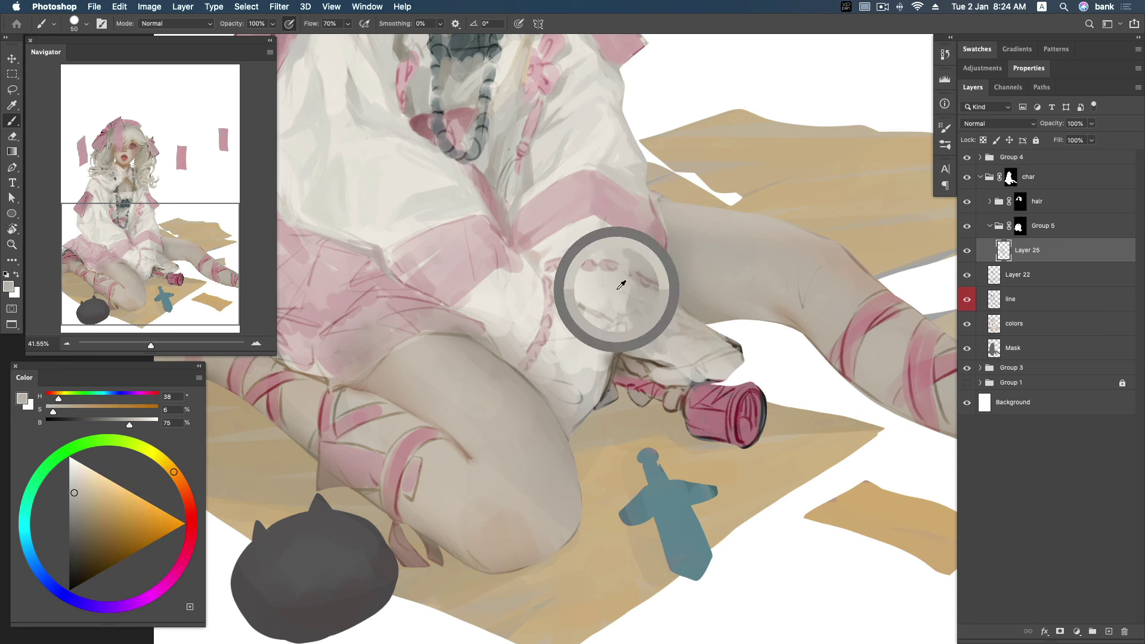
{"action": "left_click", "coordinate": [574, 278], "text": "alt"}
{"action": "left_click", "coordinate": [644, 311], "text": "alt"}
{"action": "left_click", "coordinate": [584, 293], "text": "alt"}
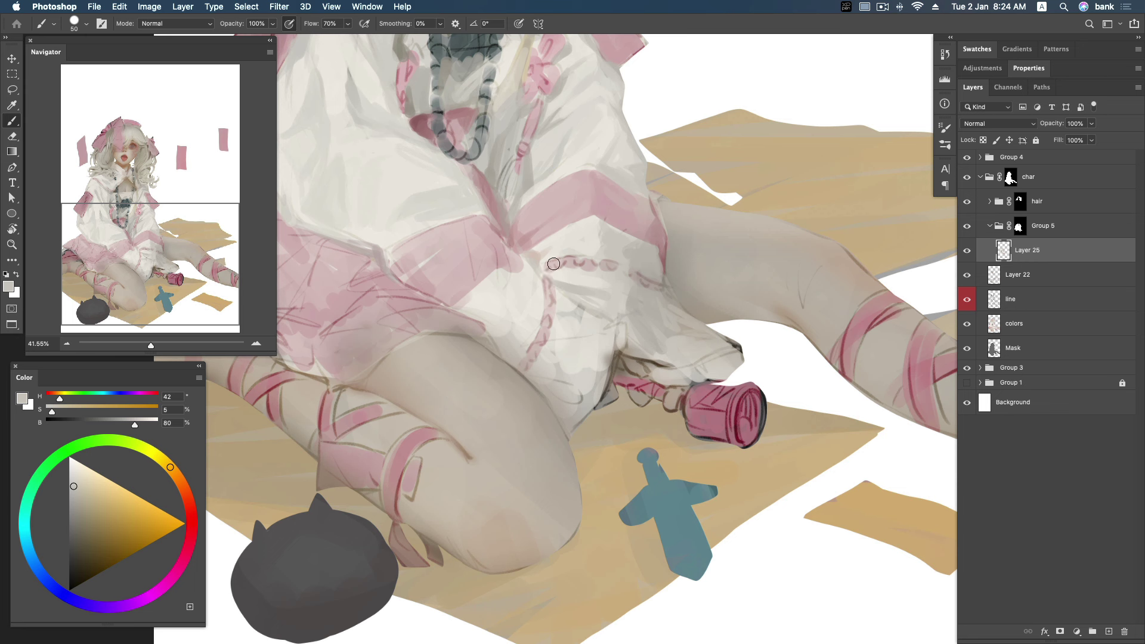
{"action": "left_click", "coordinate": [602, 277], "text": "alt"}
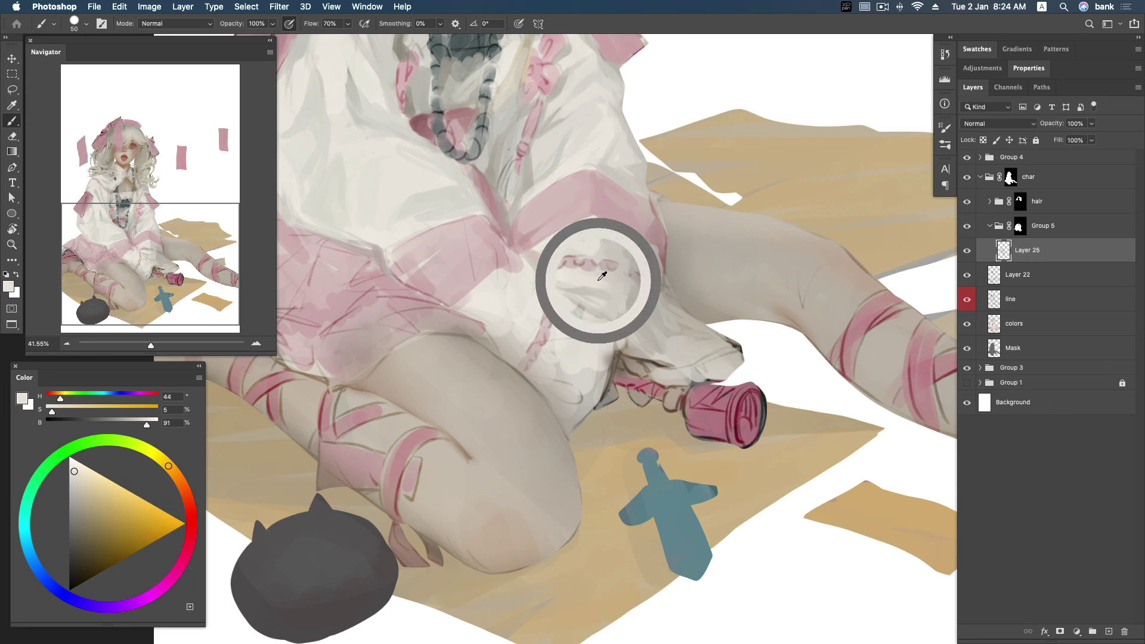
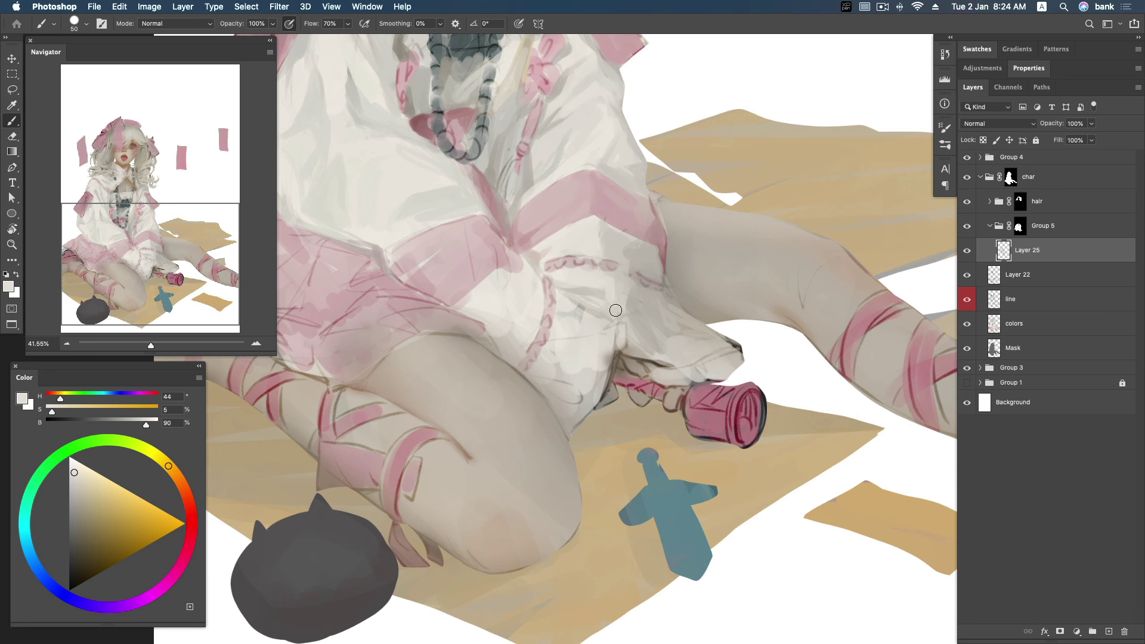
Sample warm off-whites and greys from the skirt and skin for the hem shading.
{"action": "left_click", "coordinate": [660, 355], "text": "alt"}
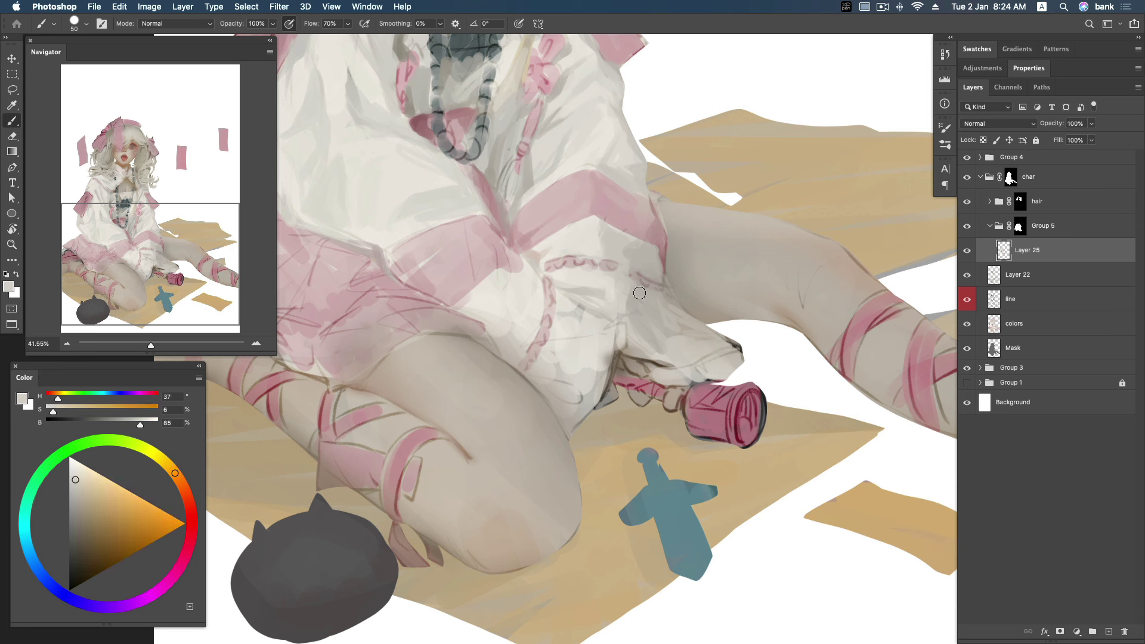
{"action": "left_click", "coordinate": [654, 352], "text": "alt"}
{"action": "left_click", "coordinate": [521, 359], "text": "alt"}
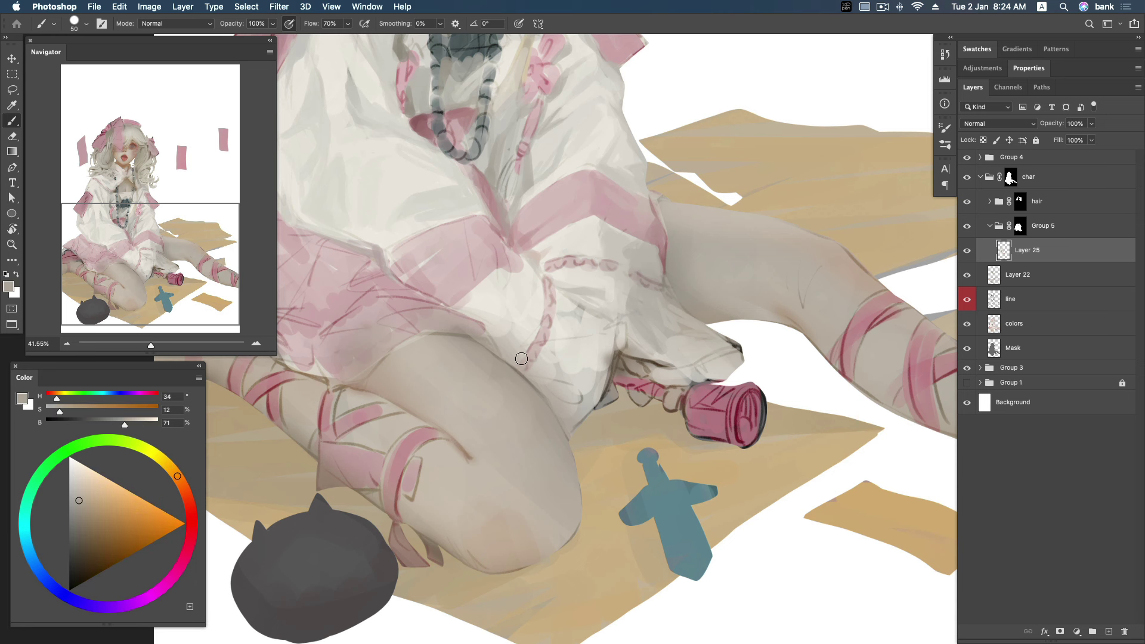
{"action": "left_click", "coordinate": [91, 526]}
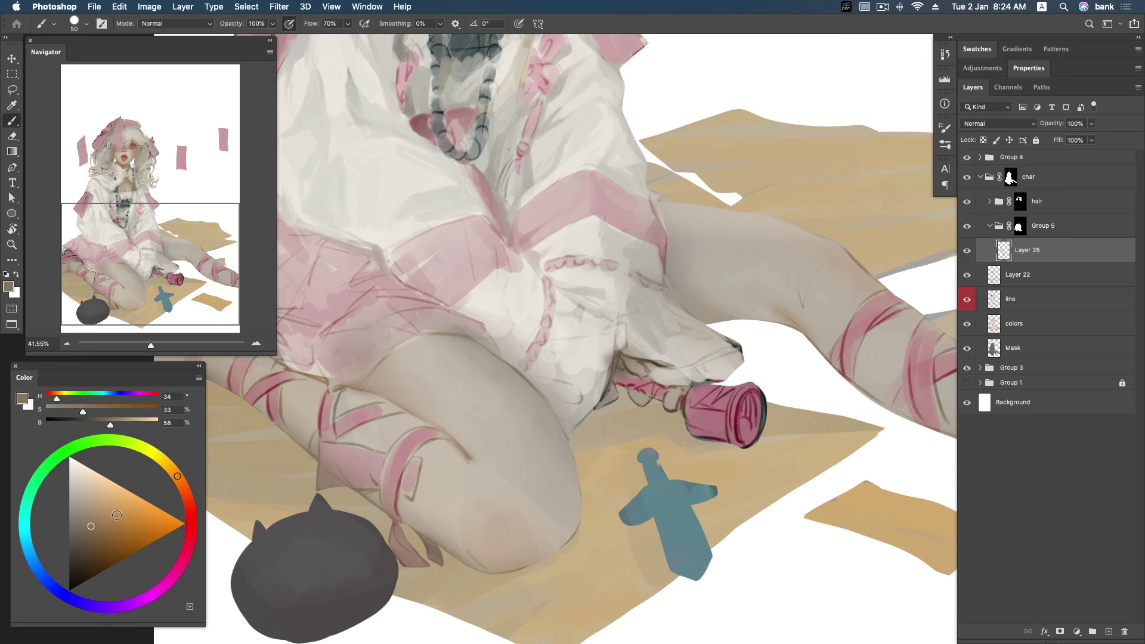
{"action": "left_click", "coordinate": [626, 340], "text": "alt"}
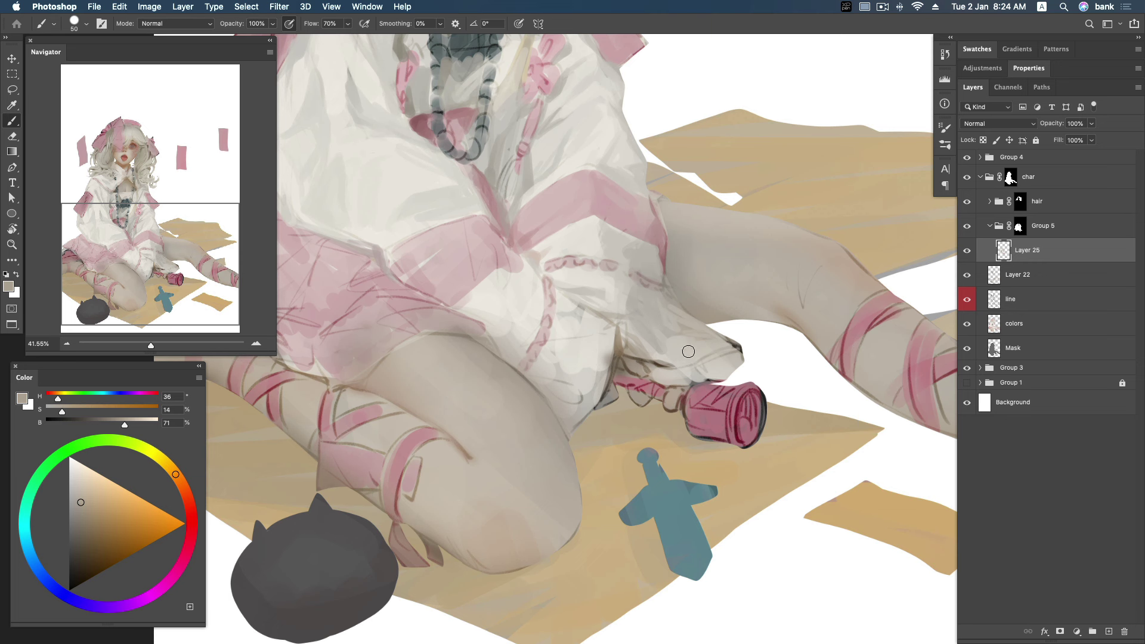
{"action": "left_click", "coordinate": [670, 355], "text": "alt"}
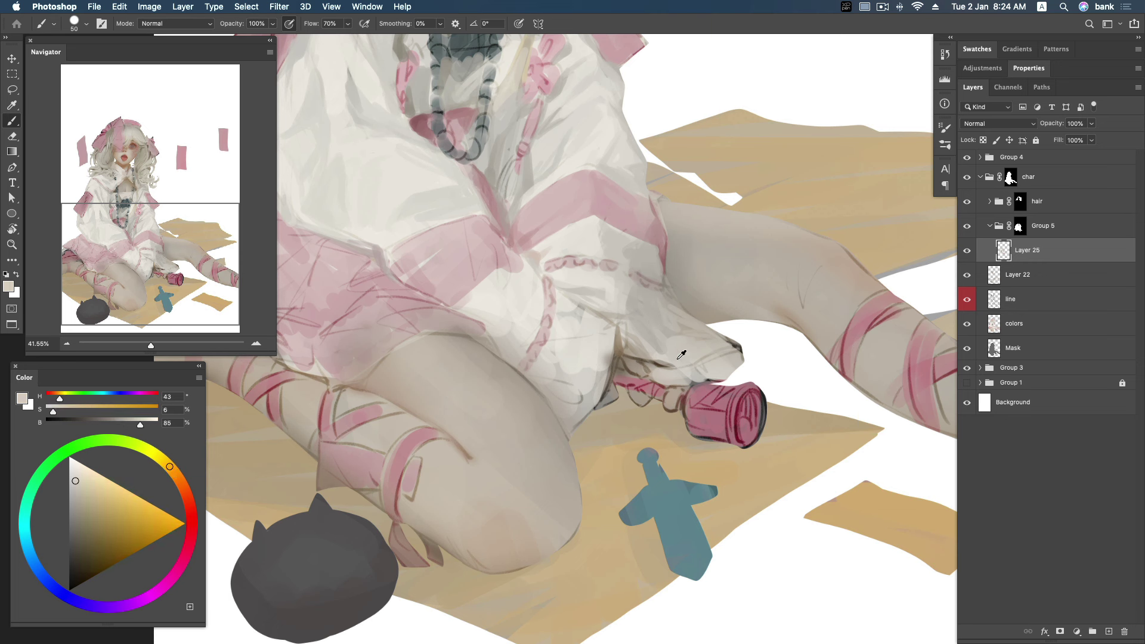
{"action": "left_click", "coordinate": [699, 322], "text": "alt"}
{"action": "left_click_drag", "start_coordinate": [699, 322], "coordinate": [667, 288]}
Paint a dark, deepened shadow along the skirt's lower hem above the pink bottle.
{"action": "mouse_move", "coordinate": [157, 507]}
{"action": "left_mouse_down"}
{"action": "mouse_move", "coordinate": [132, 497]}
{"action": "mouse_move", "coordinate": [79, 527]}
{"action": "left_mouse_up"}
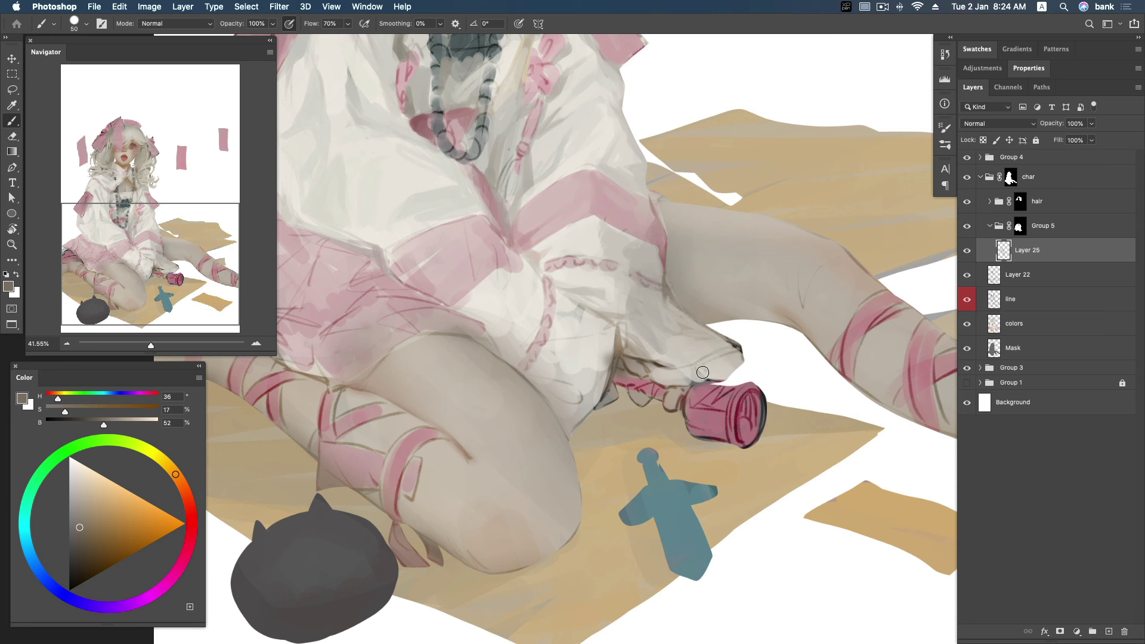
{"action": "mouse_move", "coordinate": [645, 365]}
{"action": "left_mouse_down"}
{"action": "mouse_move", "coordinate": [739, 352]}
{"action": "mouse_move", "coordinate": [713, 361]}
{"action": "left_mouse_up"}
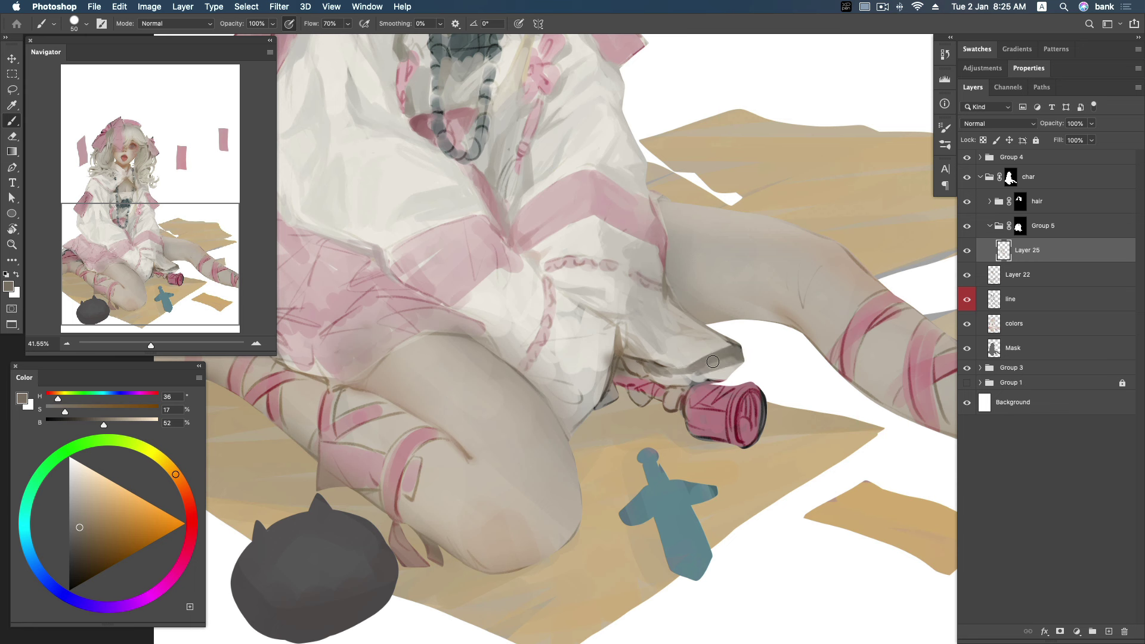
{"action": "left_click", "coordinate": [75, 537]}
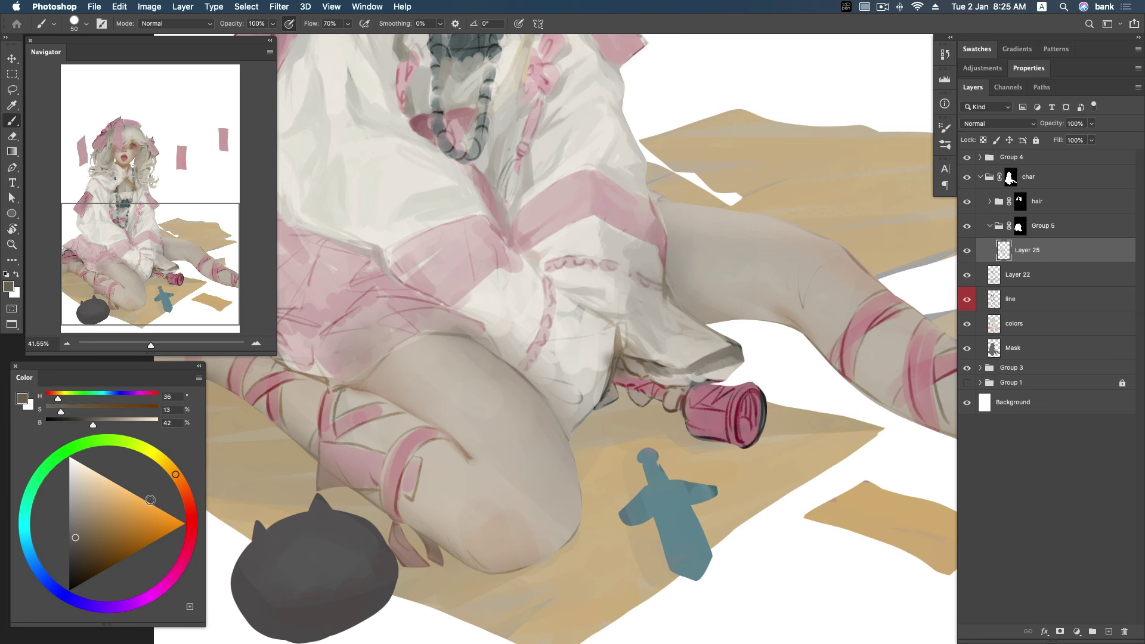
{"action": "mouse_move", "coordinate": [645, 364]}
{"action": "left_mouse_down"}
{"action": "mouse_move", "coordinate": [739, 349]}
{"action": "mouse_move", "coordinate": [750, 361]}
{"action": "mouse_move", "coordinate": [663, 373]}
{"action": "mouse_move", "coordinate": [734, 381]}
{"action": "mouse_move", "coordinate": [653, 379]}
{"action": "mouse_move", "coordinate": [737, 367]}
{"action": "mouse_move", "coordinate": [702, 375]}
{"action": "left_mouse_up"}
Resample hem greys and skirt white, then brighten the skirt just above the hem.
{"action": "left_click", "coordinate": [706, 370], "text": "alt"}
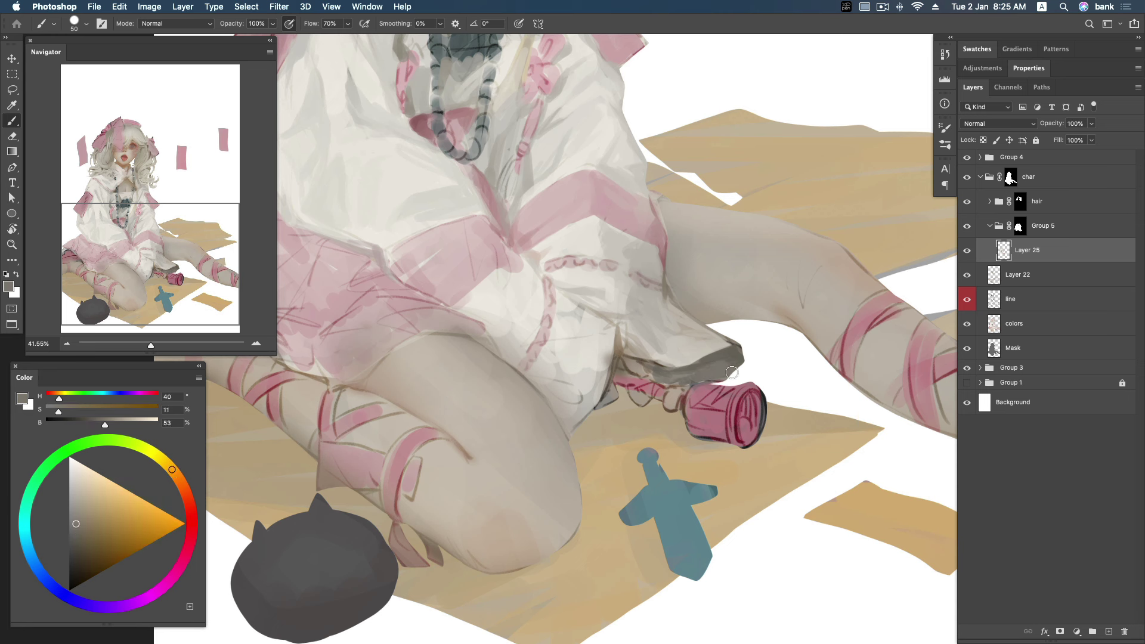
{"action": "left_click", "coordinate": [655, 369], "text": "alt"}
{"action": "left_click", "coordinate": [625, 351], "text": "alt"}
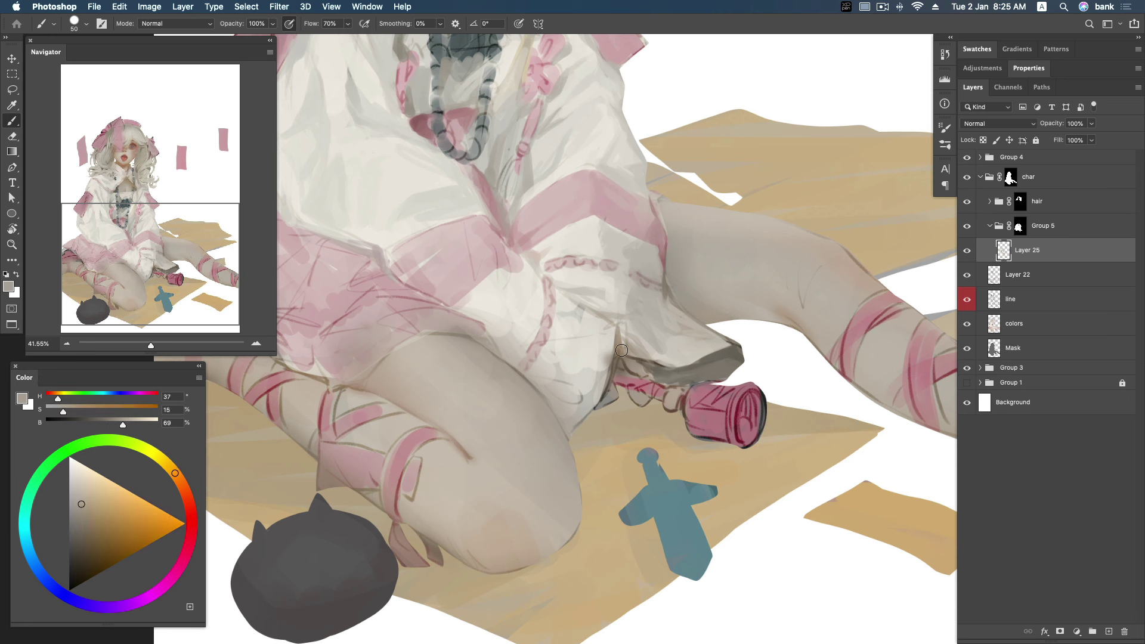
{"action": "left_click", "coordinate": [604, 340], "text": "alt"}
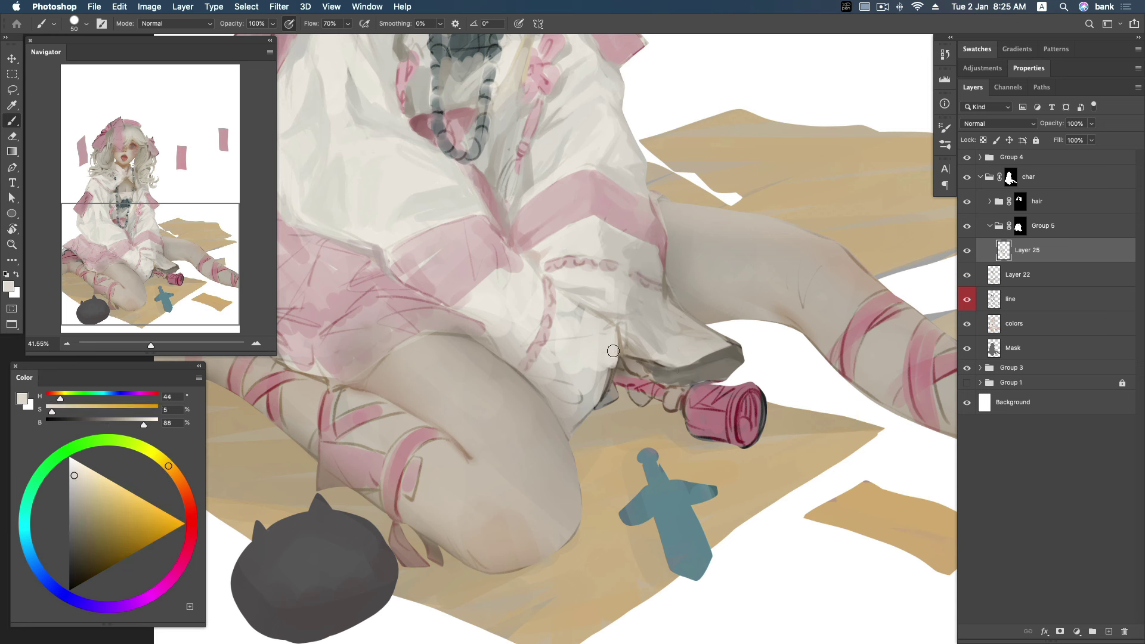
{"action": "left_click_drag", "start_coordinate": [618, 340], "coordinate": [611, 342]}
{"action": "left_click", "coordinate": [587, 403], "text": "alt"}
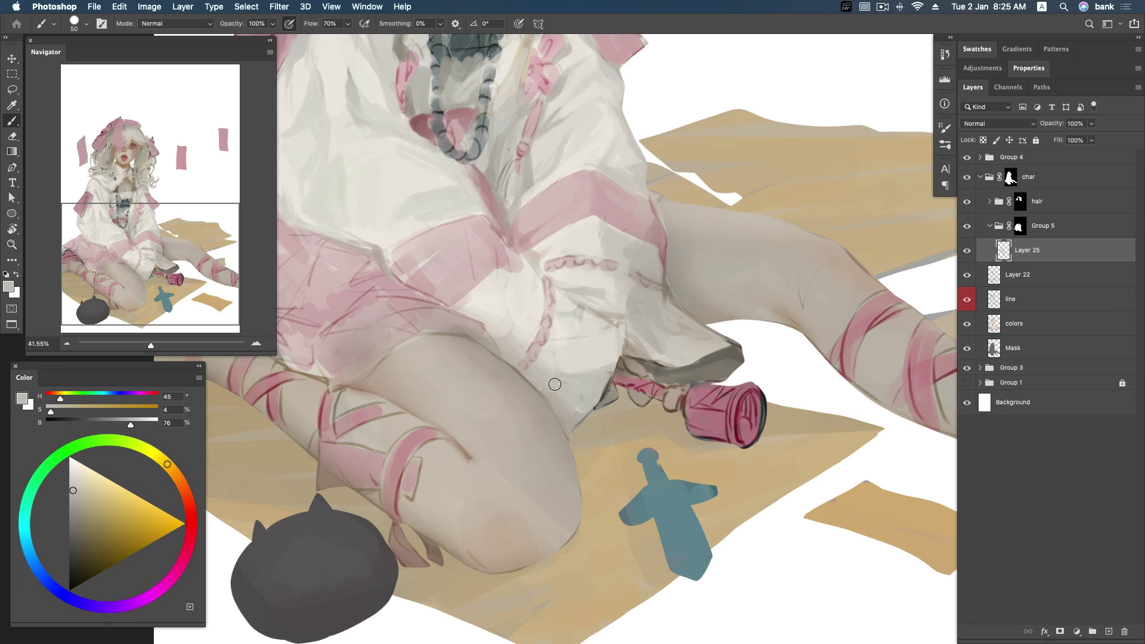
Sample skirt whites and greys and blend a light stroke below the ribbon junction.
{"action": "left_click", "coordinate": [575, 401], "text": "alt"}
{"action": "left_click", "coordinate": [582, 410], "text": "alt"}
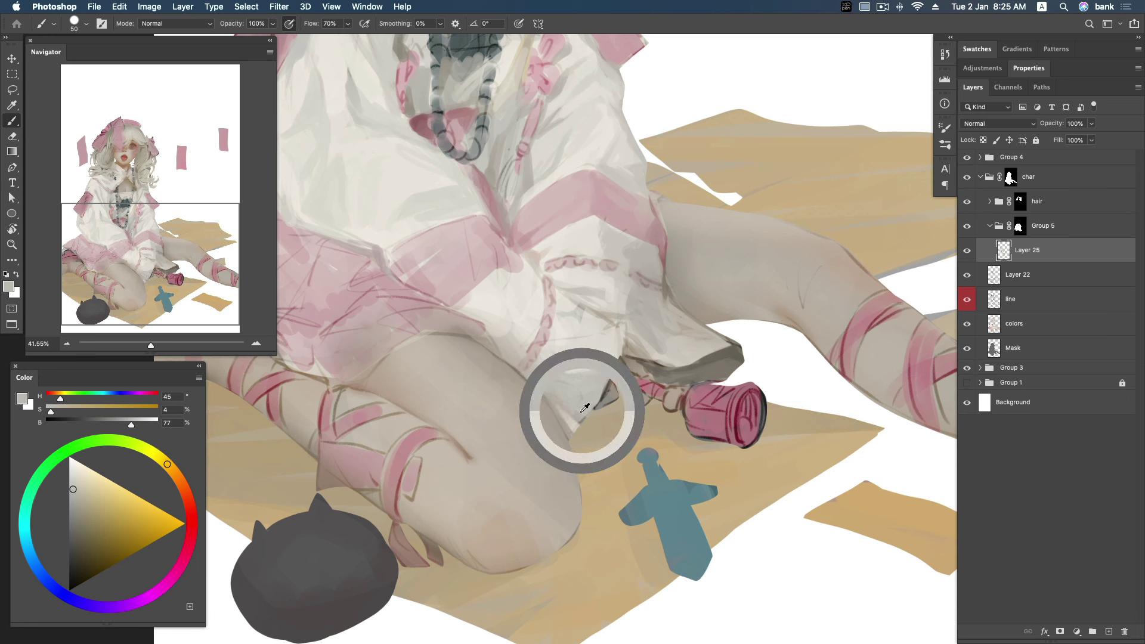
{"action": "left_click", "coordinate": [602, 361], "text": "alt"}
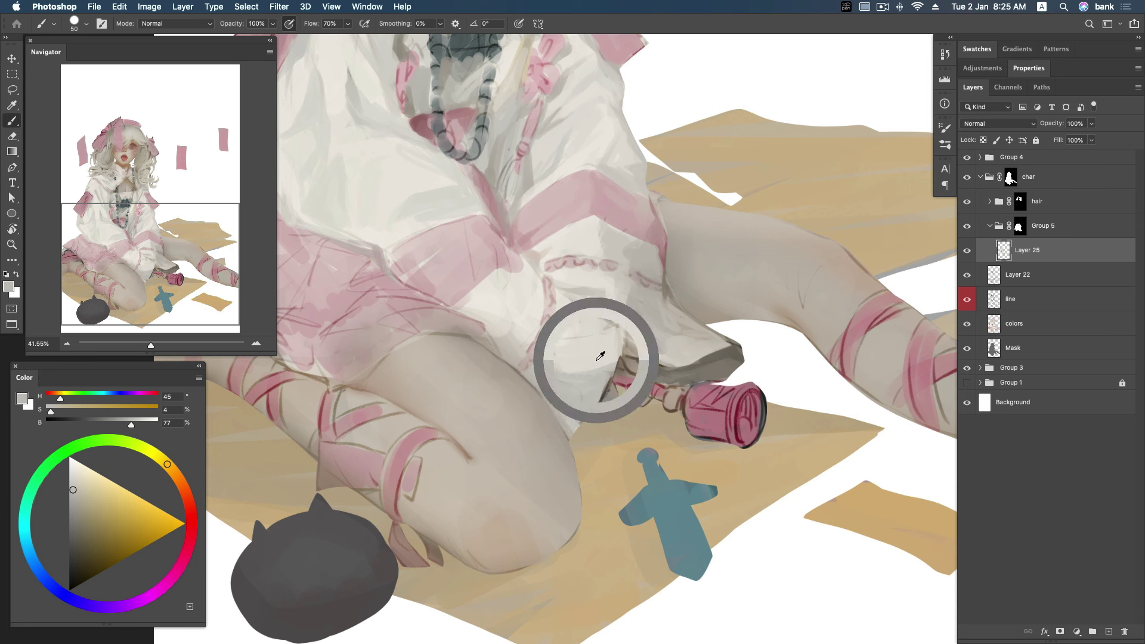
{"action": "left_click", "coordinate": [604, 361], "text": "alt"}
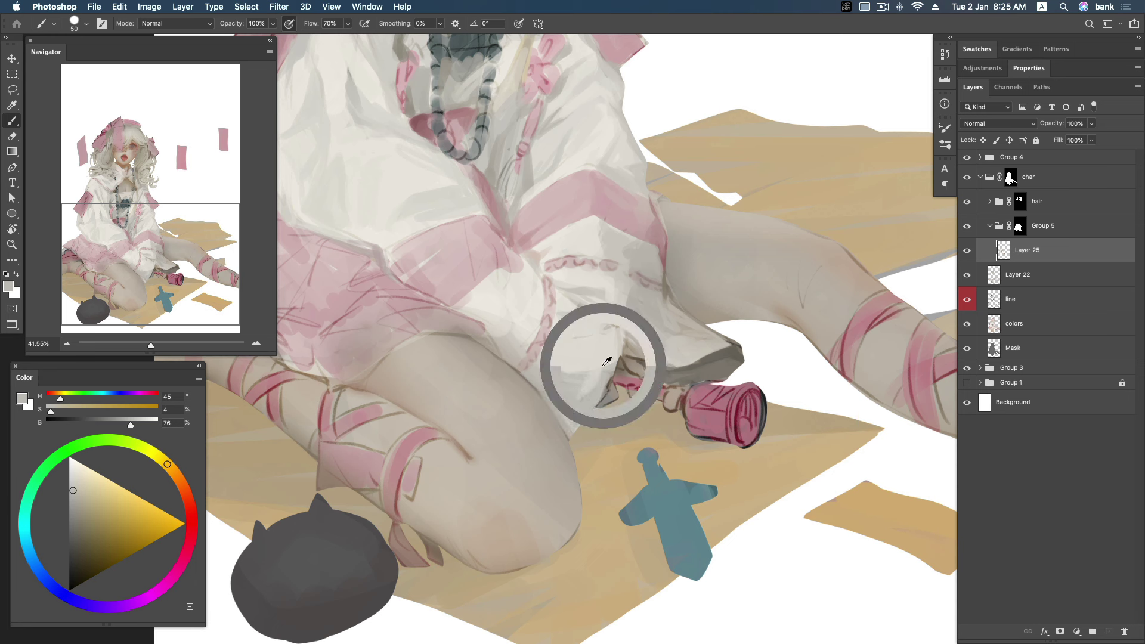
{"action": "left_click", "coordinate": [580, 316], "text": "alt"}
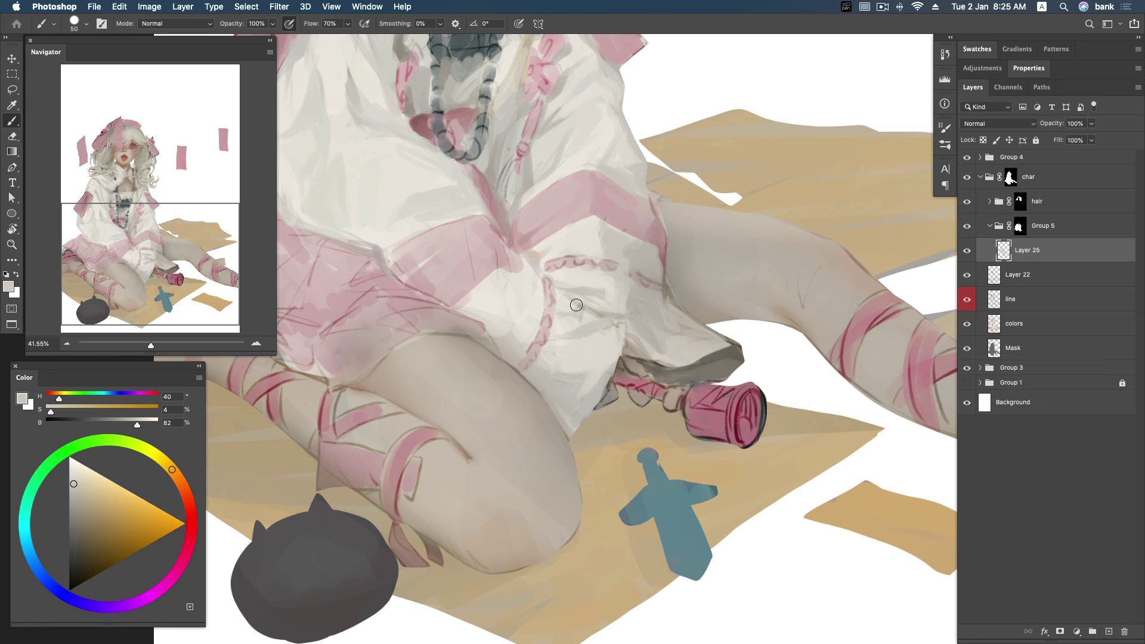
{"action": "mouse_move", "coordinate": [530, 272]}
{"action": "left_mouse_down"}
{"action": "mouse_move", "coordinate": [539, 295]}
{"action": "mouse_move", "coordinate": [596, 311]}
{"action": "left_mouse_up"}
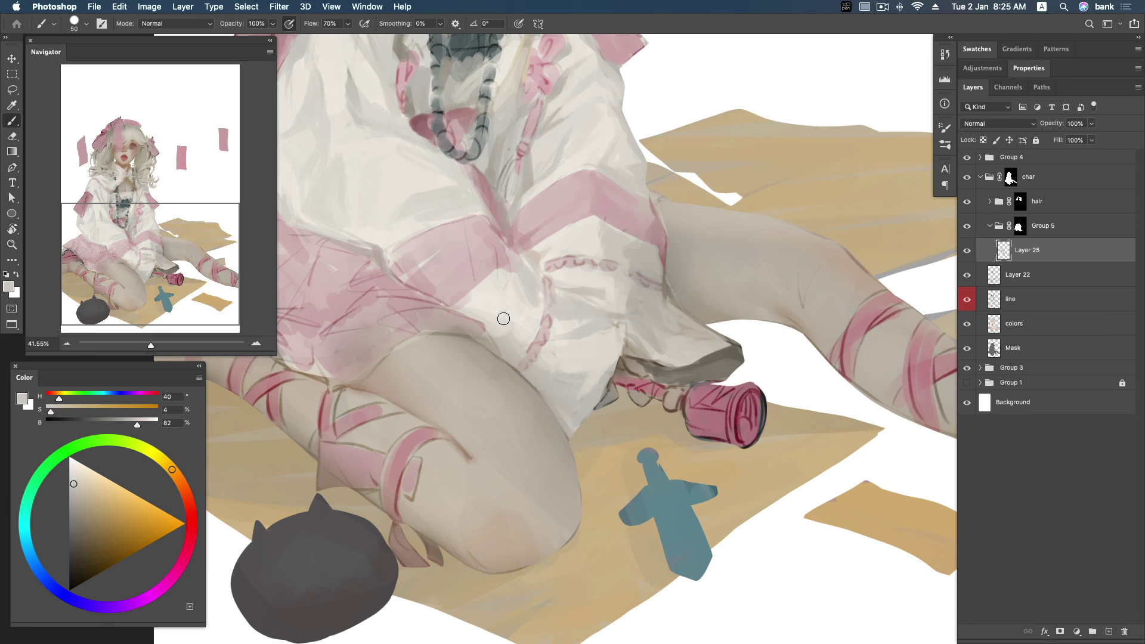
Paint zigzag grey fold shadows on the white skirt and soften them with light strokes.
{"action": "left_click", "coordinate": [478, 325], "text": "alt"}
{"action": "left_click", "coordinate": [470, 320], "text": "alt"}
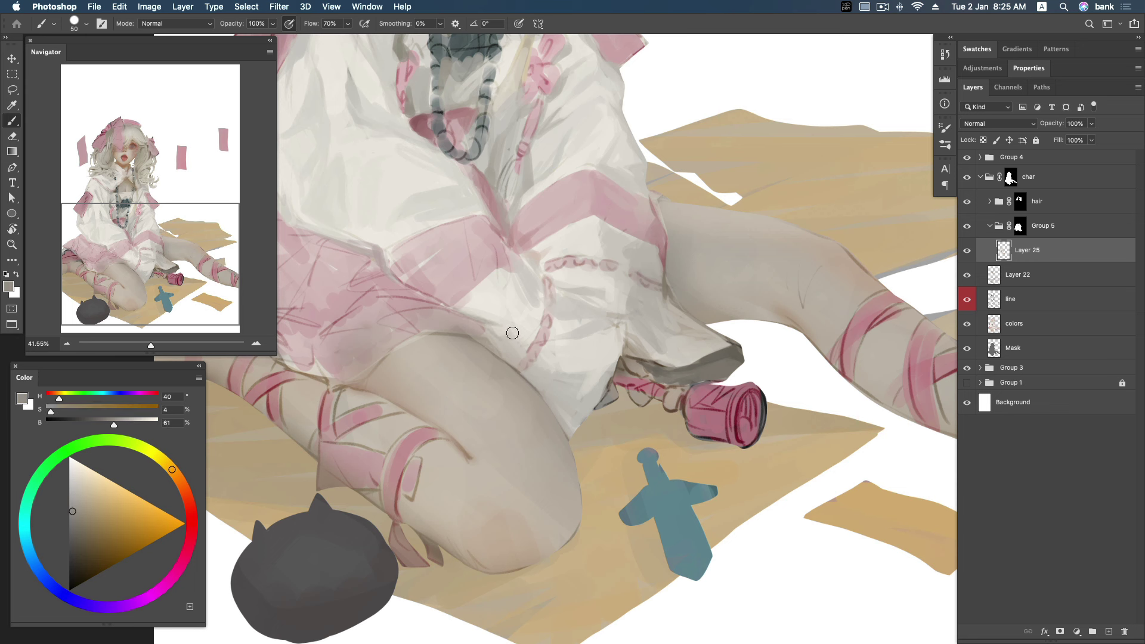
{"action": "mouse_move", "coordinate": [554, 343]}
{"action": "left_mouse_down"}
{"action": "mouse_move", "coordinate": [573, 358]}
{"action": "mouse_move", "coordinate": [598, 356]}
{"action": "mouse_move", "coordinate": [595, 365]}
{"action": "mouse_move", "coordinate": [579, 348]}
{"action": "mouse_move", "coordinate": [525, 351]}
{"action": "left_mouse_up"}
{"action": "left_click", "coordinate": [585, 364], "text": "alt"}
{"action": "left_click", "coordinate": [573, 333], "text": "alt"}
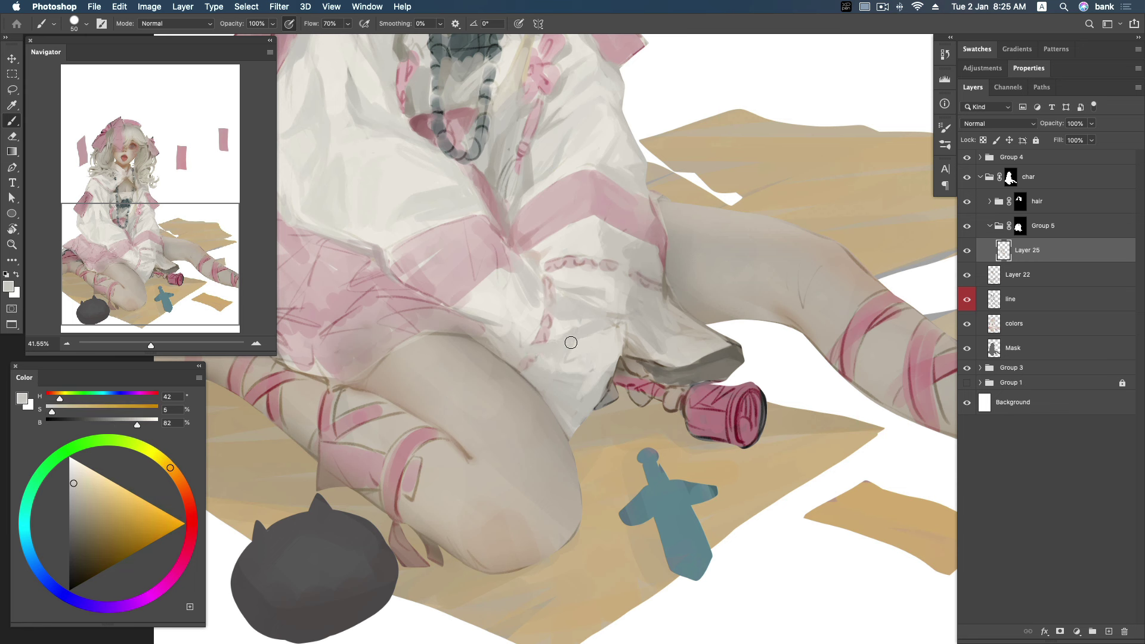
Choose a deeper fold grey and resample the garment's warm white and pink.
{"action": "left_click", "coordinate": [596, 345], "text": "alt"}
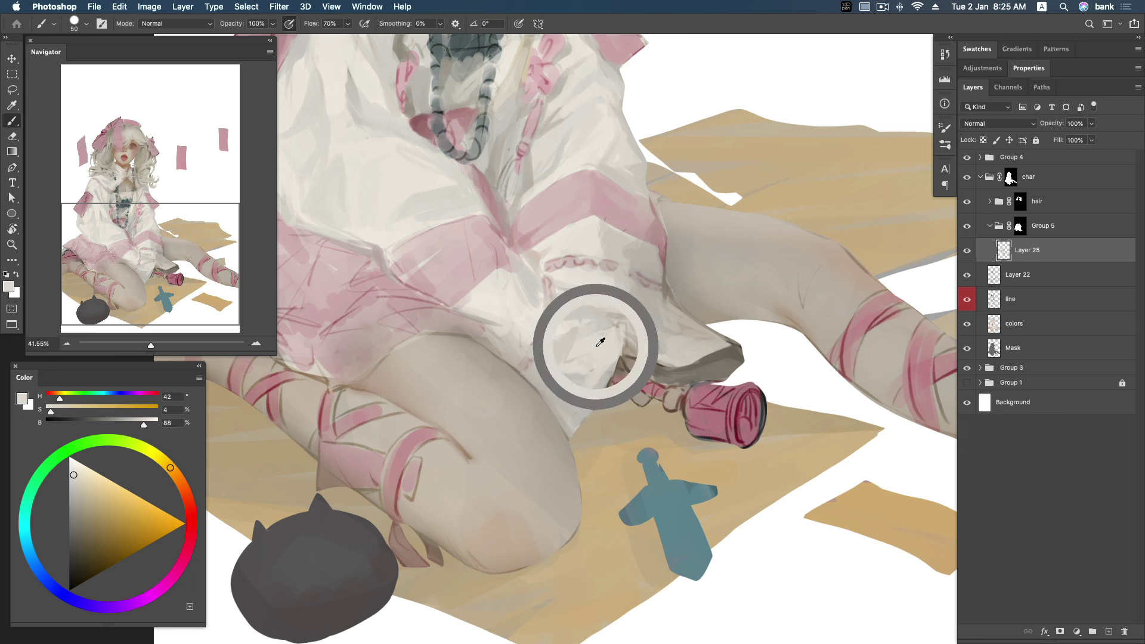
{"action": "left_click", "coordinate": [556, 327], "text": "alt"}
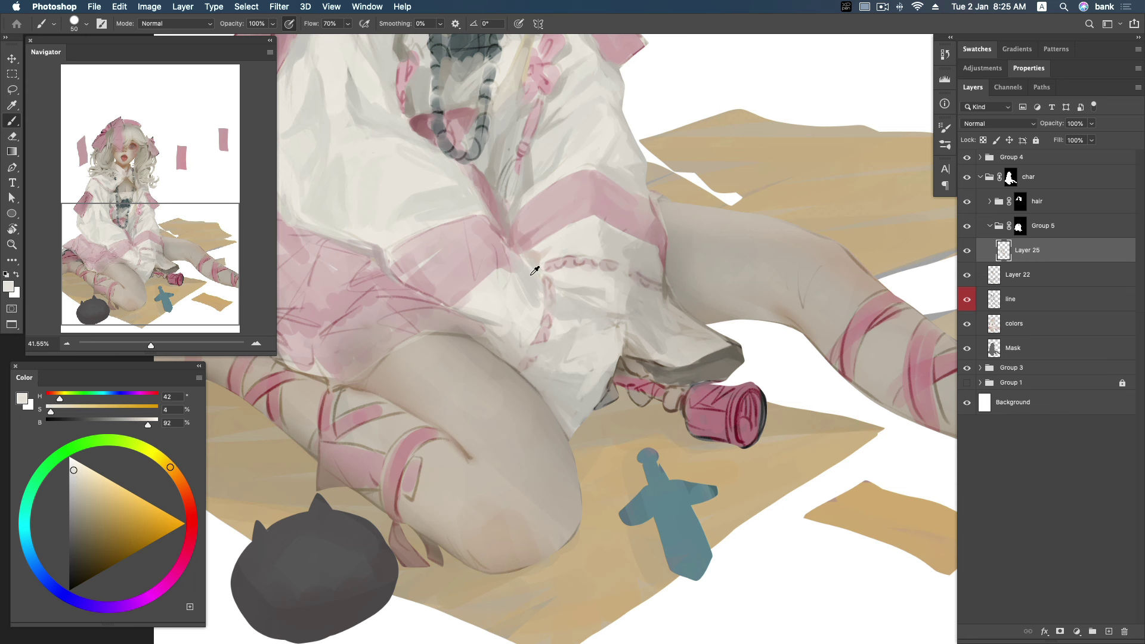
{"action": "left_click", "coordinate": [82, 502]}
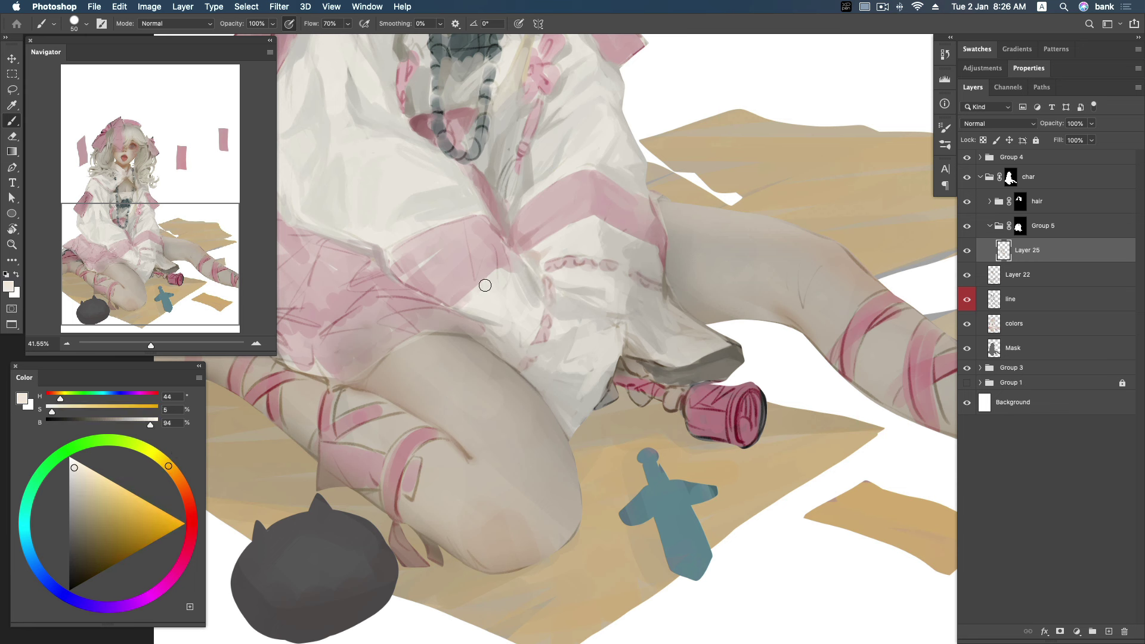
{"action": "left_click", "coordinate": [505, 288], "text": "alt"}
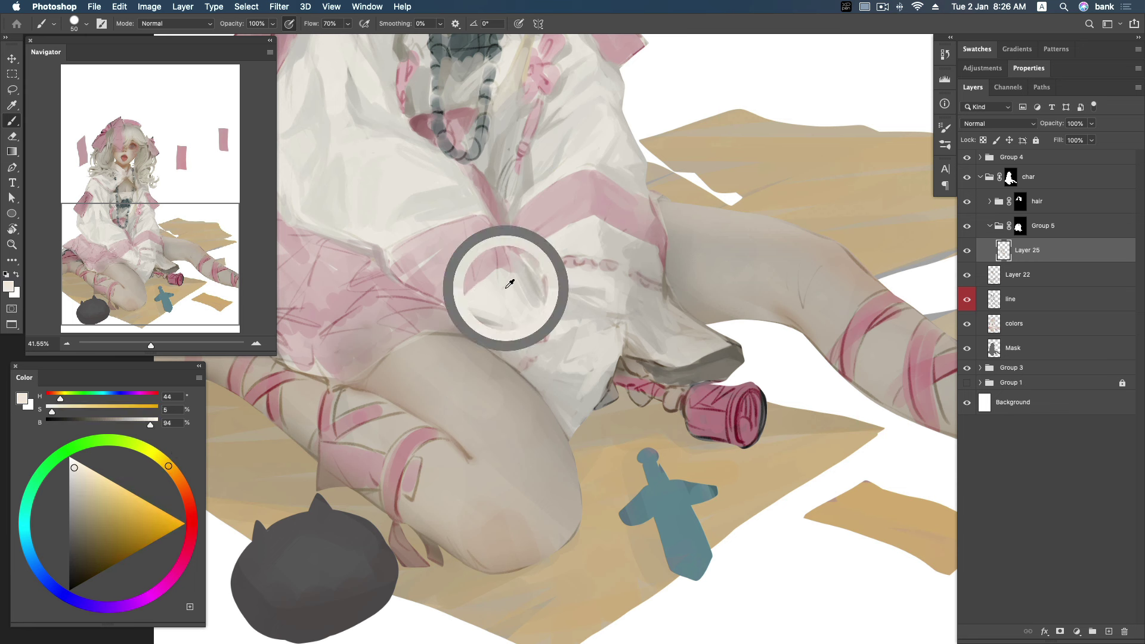
{"action": "left_click", "coordinate": [476, 304], "text": "alt"}
{"action": "left_click", "coordinate": [504, 304], "text": "alt"}
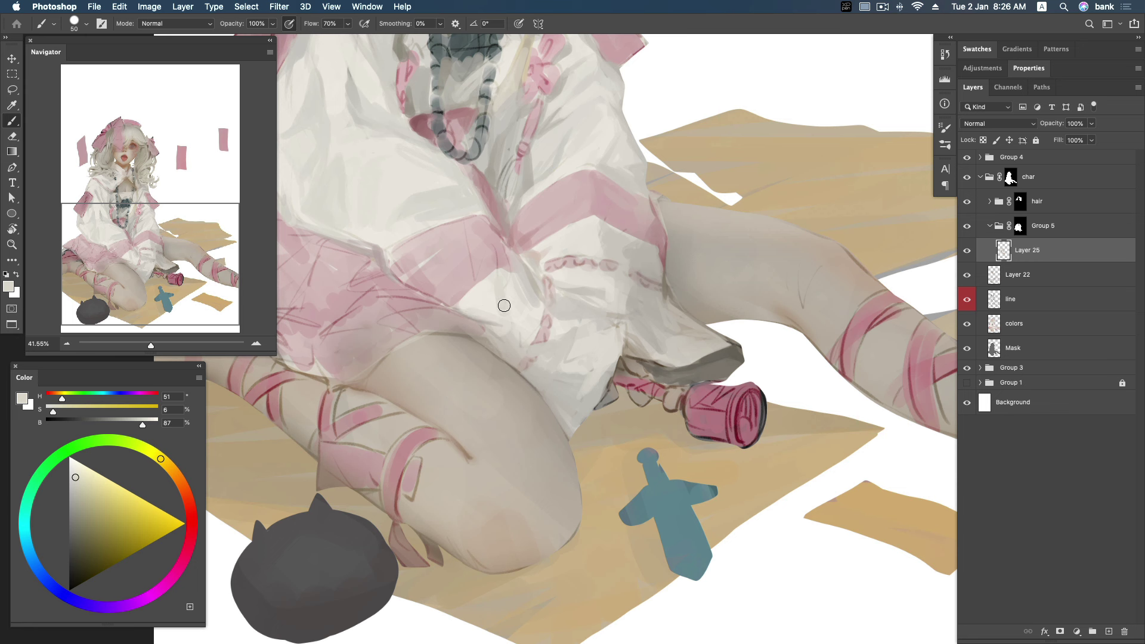
{"action": "left_click", "coordinate": [498, 255], "text": "alt"}
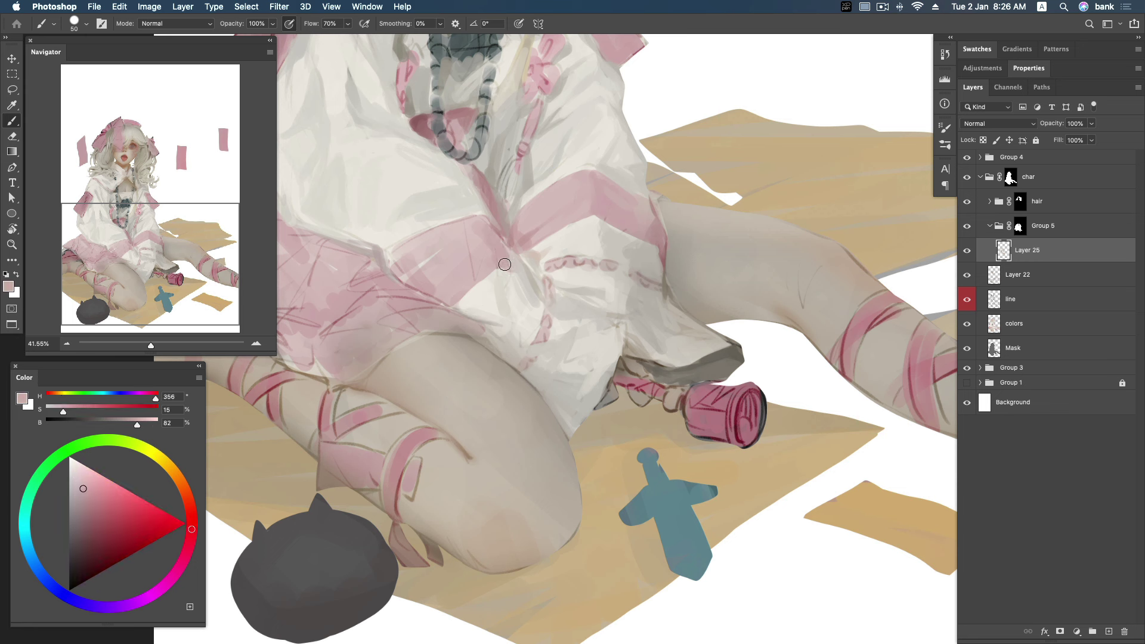
Sample fabric pinks and touch up the bow centre and pink fabric band.
{"action": "left_click", "coordinate": [505, 247], "text": "alt"}
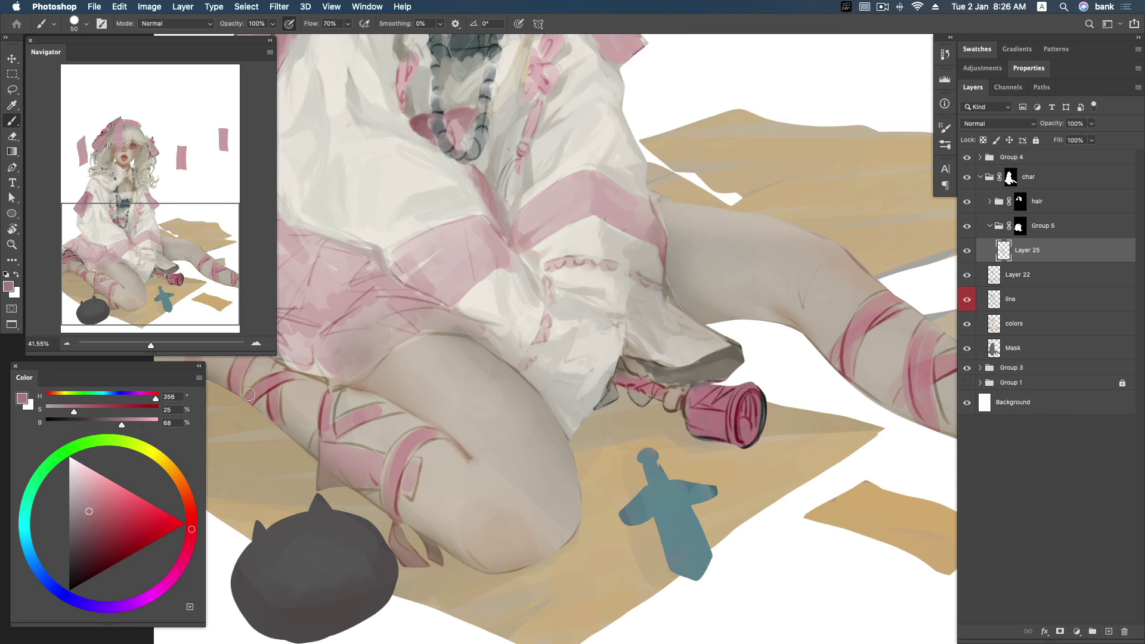
{"action": "left_click", "coordinate": [498, 236], "text": "alt"}
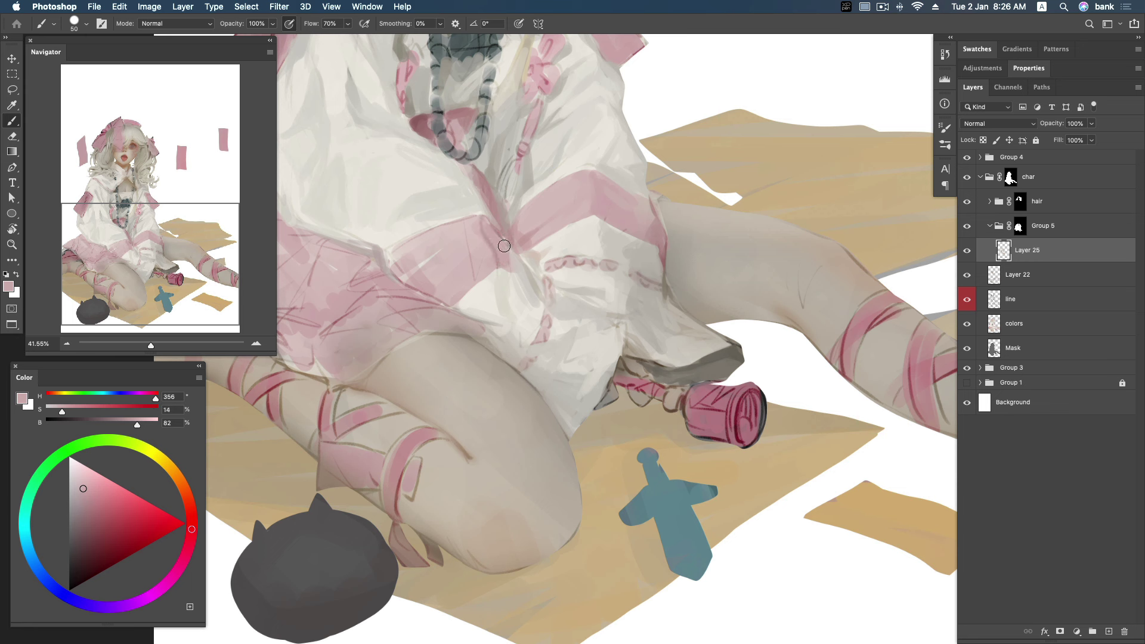
{"action": "left_click_drag", "start_coordinate": [504, 248], "coordinate": [510, 260]}
{"action": "left_click", "coordinate": [459, 238], "text": "alt"}
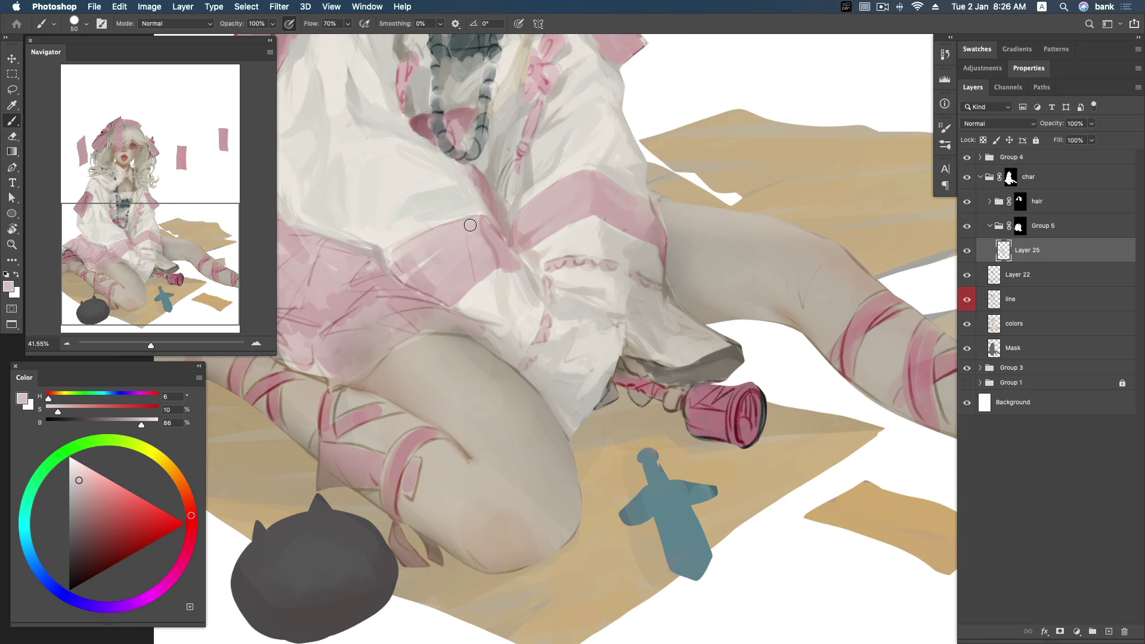
{"action": "left_click", "coordinate": [448, 288], "text": "alt"}
{"action": "left_click", "coordinate": [405, 265], "text": "alt"}
{"action": "left_click_drag", "start_coordinate": [431, 284], "coordinate": [446, 246]}
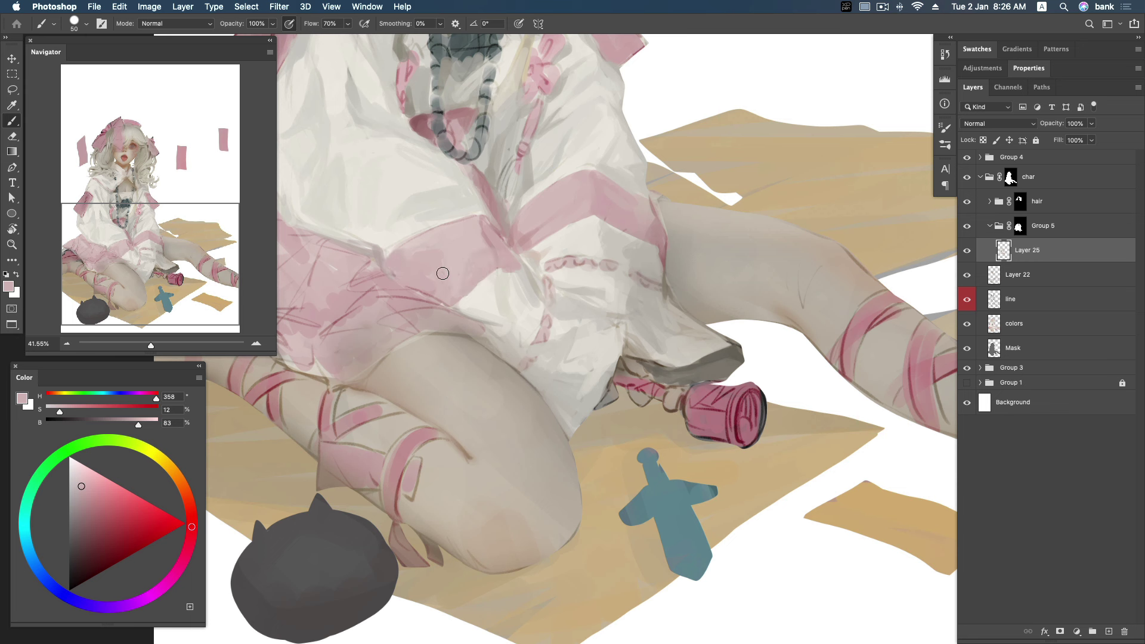
Repaint the pink band in a deeper pink and resample the fabric pinks.
{"action": "left_click", "coordinate": [85, 505]}
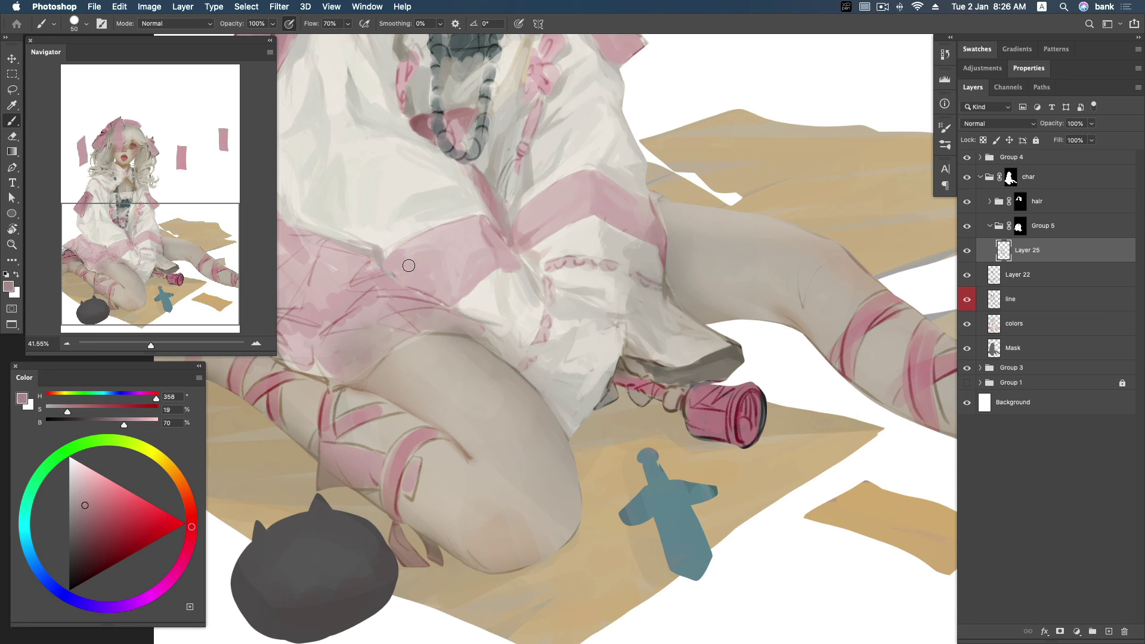
{"action": "left_click_drag", "start_coordinate": [391, 273], "coordinate": [452, 302]}
{"action": "left_click", "coordinate": [484, 275], "text": "alt"}
{"action": "left_click", "coordinate": [433, 232], "text": "alt"}
{"action": "left_click", "coordinate": [489, 250], "text": "alt"}
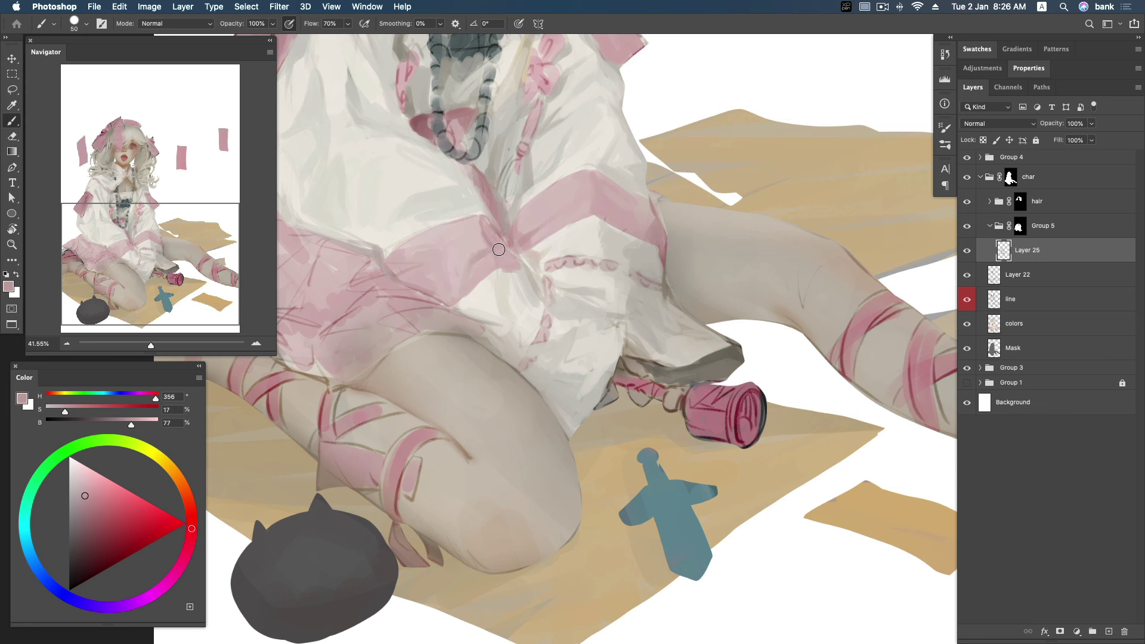
Pick a dark pinkish grey and paint a line along the skirt hem.
{"action": "left_click", "coordinate": [487, 259], "text": "alt"}
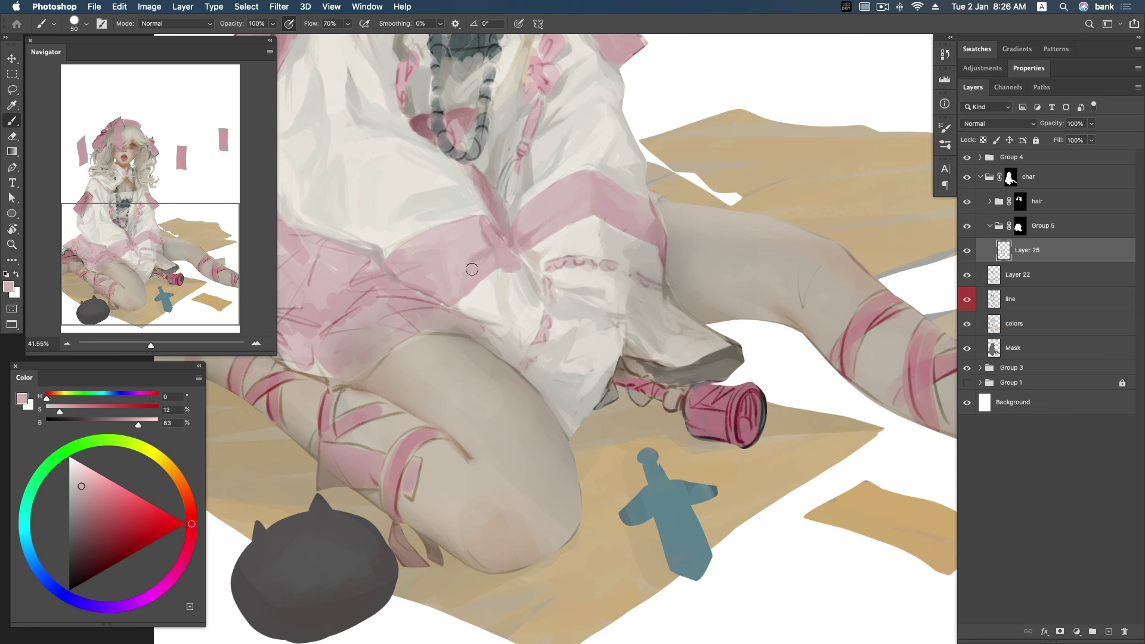
{"action": "left_click", "coordinate": [510, 261], "text": "alt"}
{"action": "left_click", "coordinate": [502, 289], "text": "alt"}
{"action": "left_click", "coordinate": [508, 285], "text": "alt"}
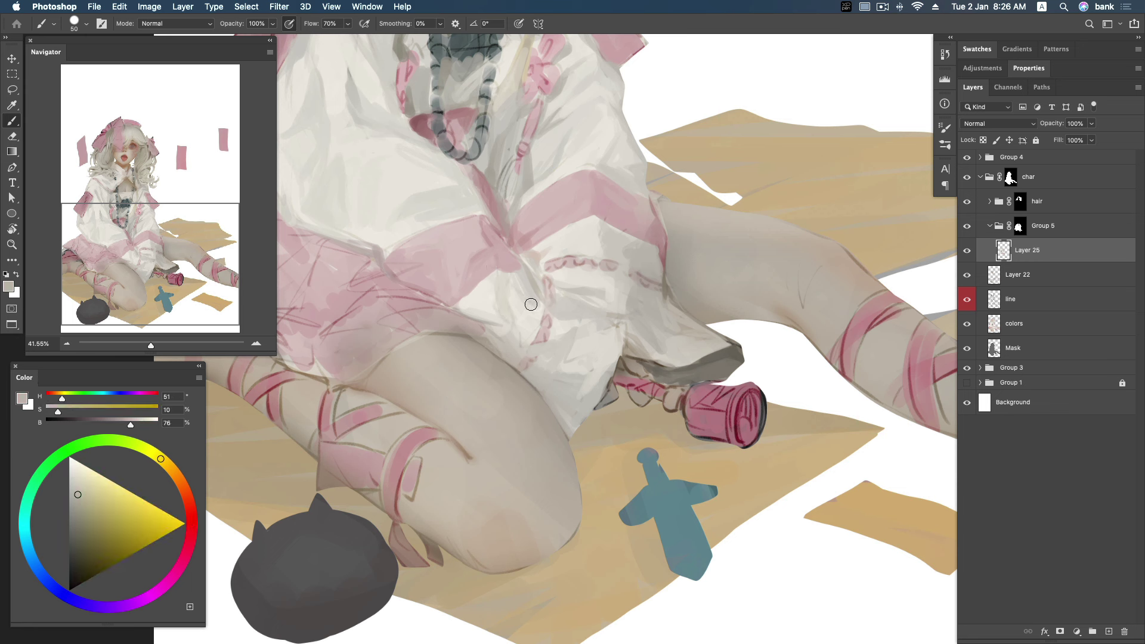
{"action": "left_click", "coordinate": [471, 321], "text": "alt"}
{"action": "left_click", "coordinate": [253, 407], "text": "alt"}
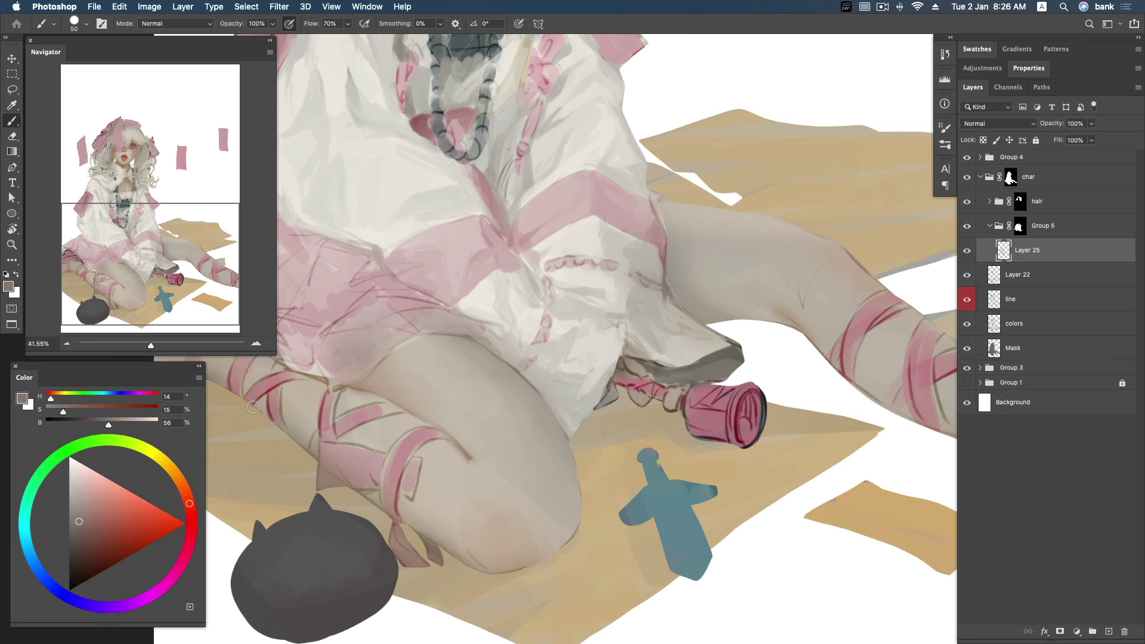
{"action": "left_click_drag", "start_coordinate": [421, 332], "coordinate": [489, 334]}
Darken the skirt hem line further, then sample thigh skin and skirt pinks.
{"action": "left_click", "coordinate": [407, 301], "text": "alt"}
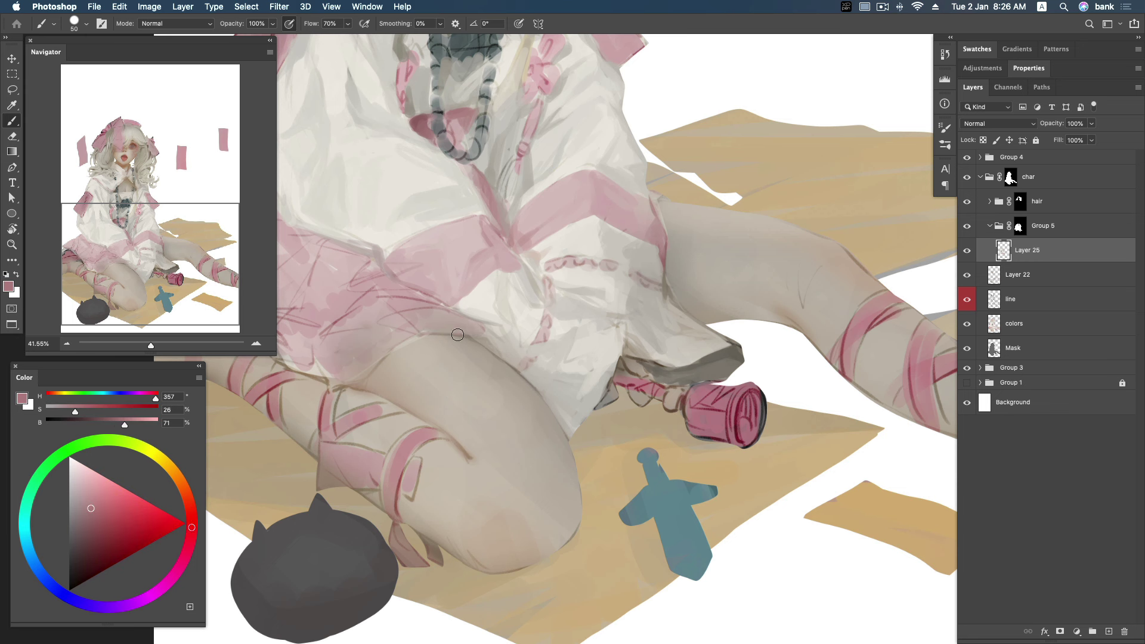
{"action": "left_click", "coordinate": [478, 338], "text": "alt"}
{"action": "left_click_drag", "start_coordinate": [423, 333], "coordinate": [486, 334]}
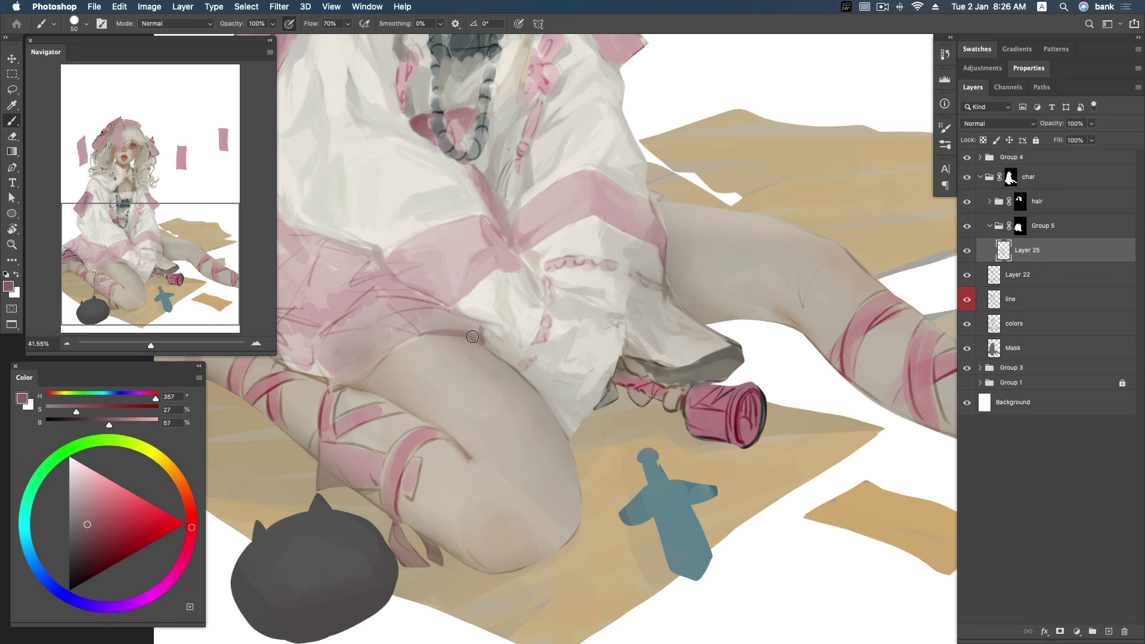
{"action": "mouse_move", "coordinate": [330, 391]}
{"action": "left_mouse_down"}
{"action": "mouse_move", "coordinate": [394, 350]}
{"action": "mouse_move", "coordinate": [383, 357]}
{"action": "left_mouse_up"}
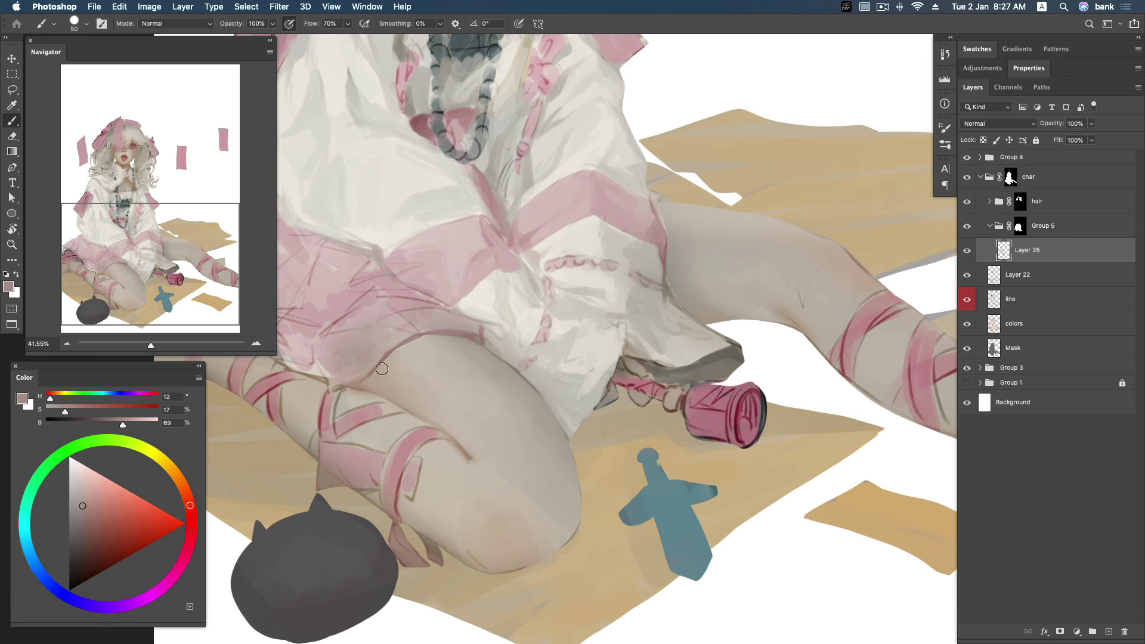
{"action": "left_click", "coordinate": [417, 300], "text": "alt"}
{"action": "left_click", "coordinate": [425, 299], "text": "alt"}
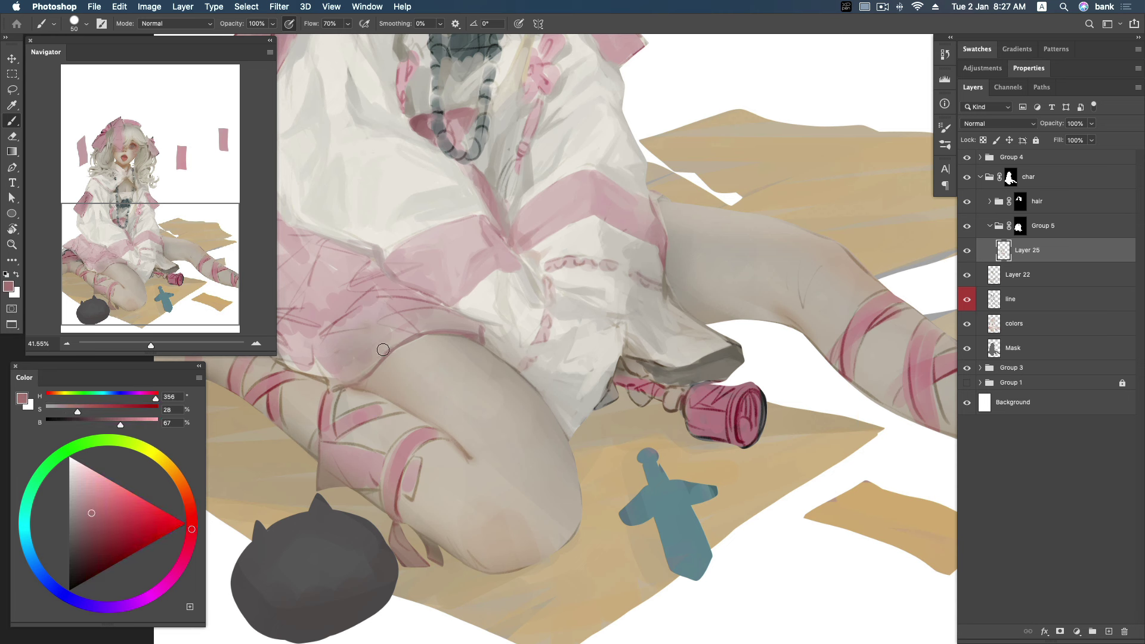
{"action": "left_click_drag", "start_coordinate": [323, 358], "coordinate": [446, 327]}
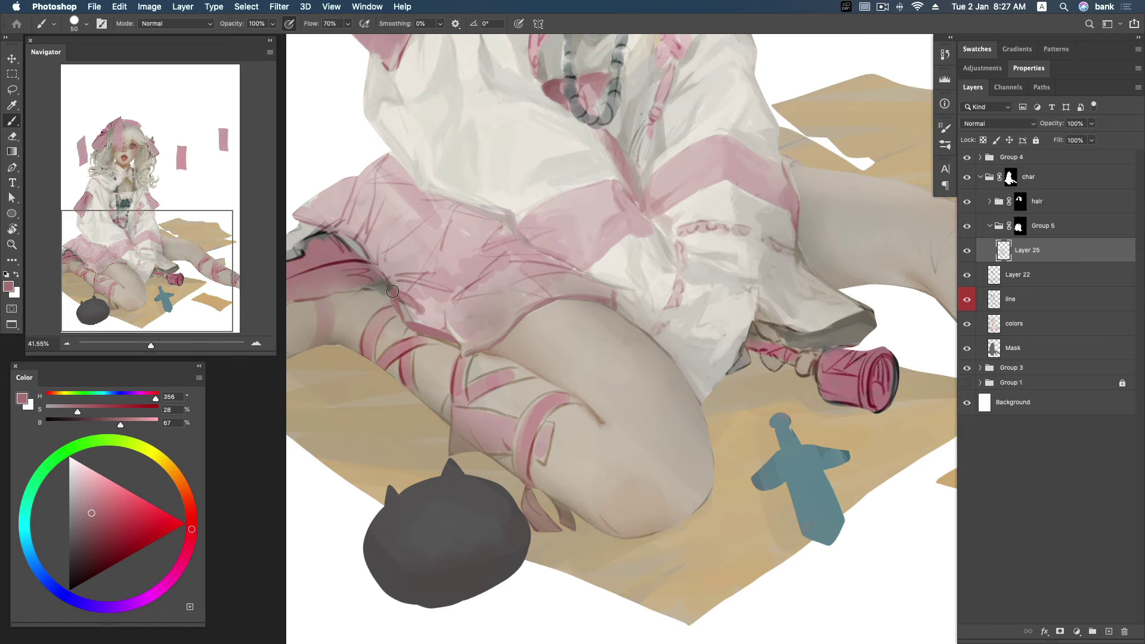
Sample skirt pinks and paint pink shading along the skirt's lower edge.
{"action": "left_click", "coordinate": [435, 296], "text": "alt"}
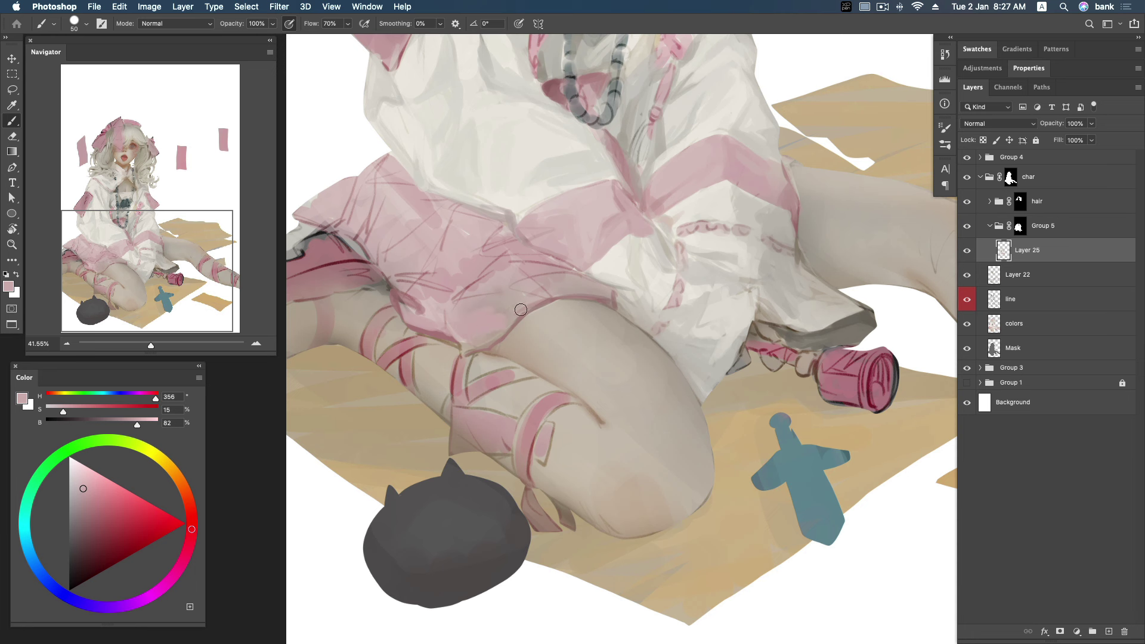
{"action": "left_click", "coordinate": [439, 345], "text": "alt"}
{"action": "left_click_drag", "start_coordinate": [439, 344], "coordinate": [516, 318]}
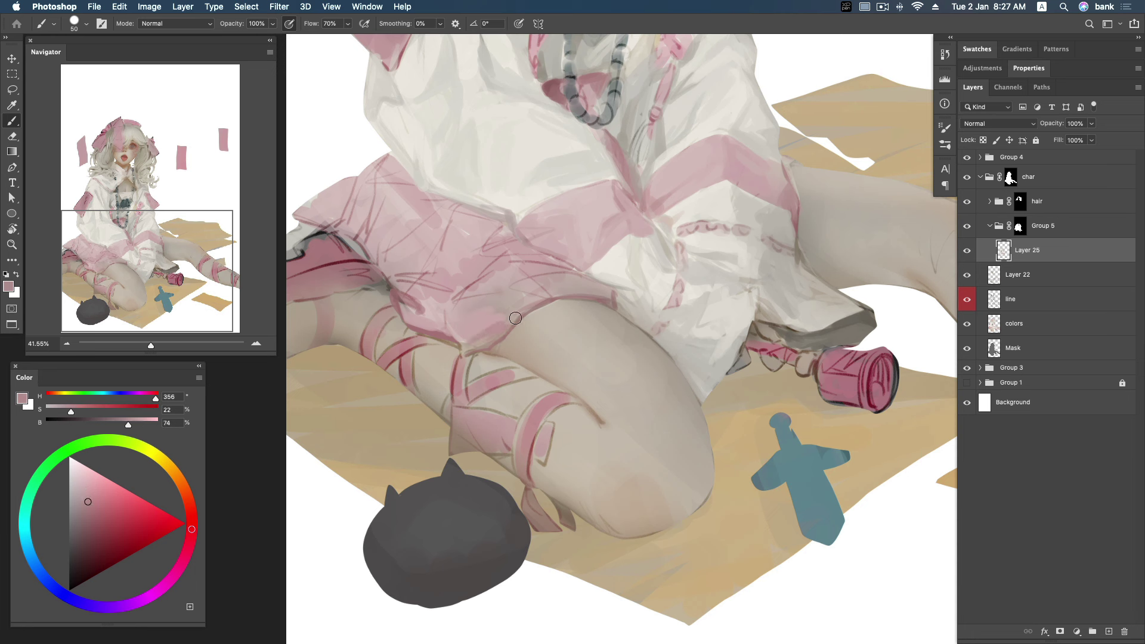
{"action": "left_click", "coordinate": [497, 328], "text": "alt"}
{"action": "left_click", "coordinate": [546, 263], "text": "alt"}
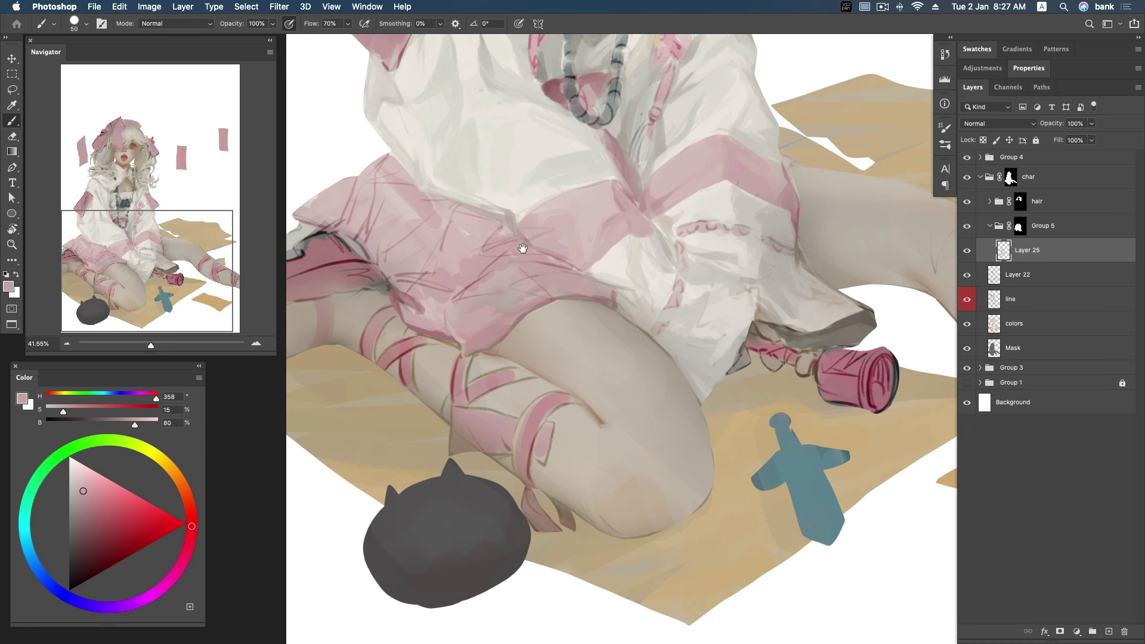
{"action": "left_click_drag", "start_coordinate": [523, 248], "coordinate": [534, 263]}
{"action": "left_click", "coordinate": [561, 274], "text": "alt"}
Paint saturated pink shading along the skirt folds, undoing the too-dark final stroke.
{"action": "left_click", "coordinate": [99, 507]}
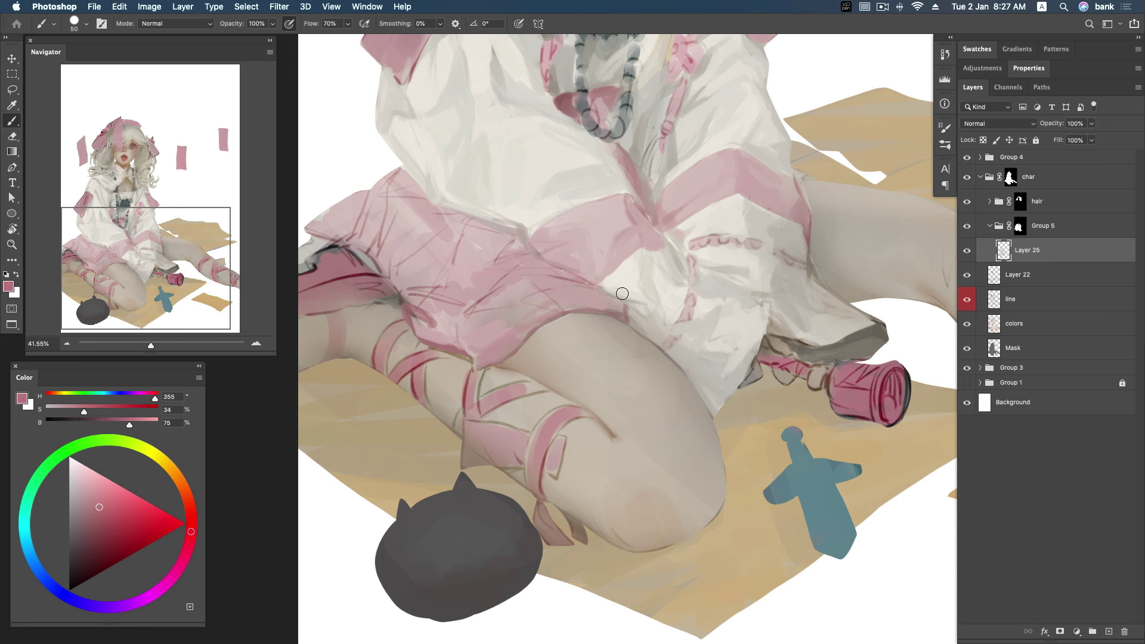
{"action": "mouse_move", "coordinate": [552, 277]}
{"action": "left_mouse_down"}
{"action": "mouse_move", "coordinate": [512, 268]}
{"action": "mouse_move", "coordinate": [471, 307]}
{"action": "left_mouse_up"}
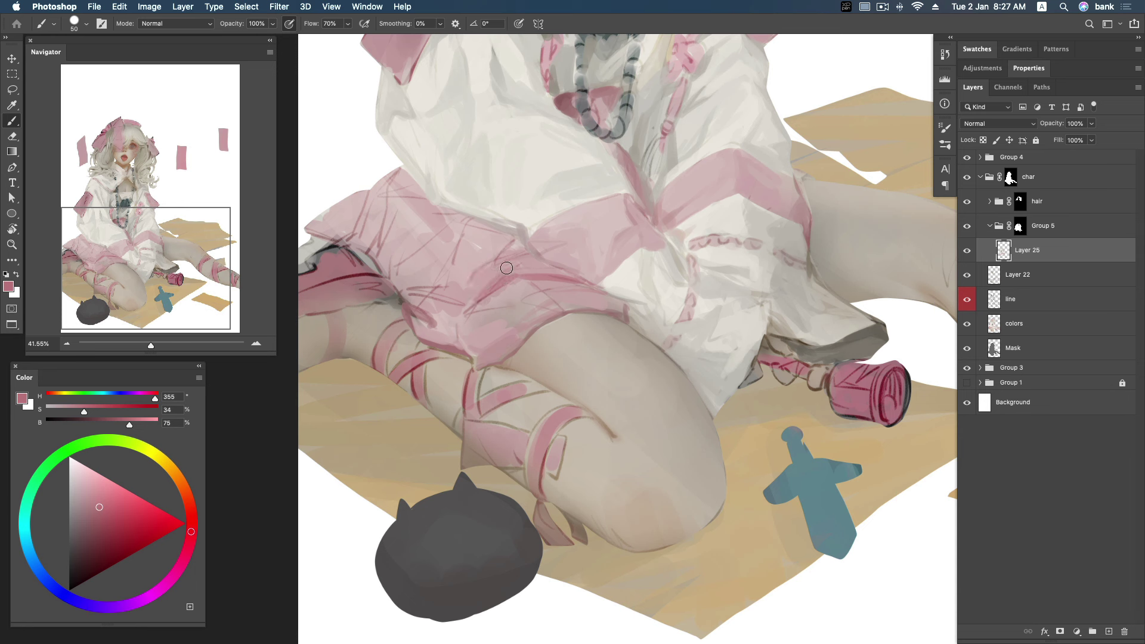
{"action": "left_click_drag", "start_coordinate": [531, 250], "coordinate": [578, 282]}
{"action": "left_click", "coordinate": [89, 508]}
{"action": "mouse_move", "coordinate": [441, 298]}
{"action": "left_mouse_down"}
{"action": "mouse_move", "coordinate": [465, 311]}
{"action": "mouse_move", "coordinate": [403, 295]}
{"action": "mouse_move", "coordinate": [453, 316]}
{"action": "mouse_move", "coordinate": [425, 303]}
{"action": "mouse_move", "coordinate": [444, 325]}
{"action": "mouse_move", "coordinate": [449, 308]}
{"action": "left_mouse_up"}
{"action": "key", "text": "super+z"}
Cover the darker gap on the skirt fold and resample lighter and deeper skirt pinks.
{"action": "left_click", "coordinate": [442, 307], "text": "alt"}
{"action": "left_click_drag", "start_coordinate": [416, 299], "coordinate": [453, 323]}
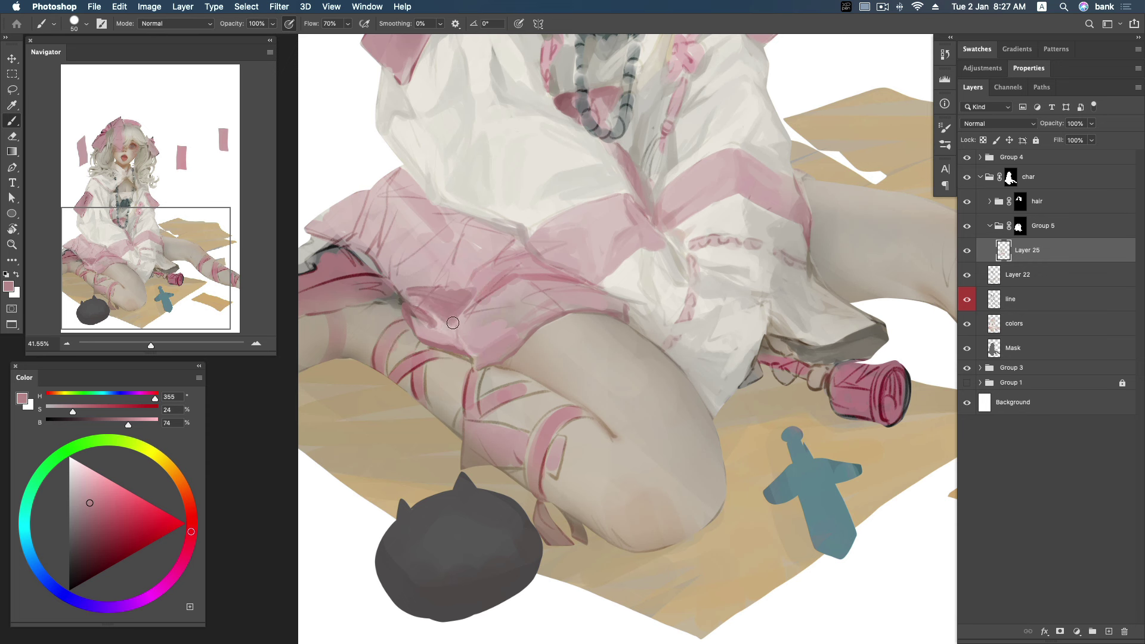
{"action": "left_click", "coordinate": [427, 323], "text": "alt"}
{"action": "scroll", "coordinate": [441, 298], "scroll_direction": "up", "scroll_amount": 1}
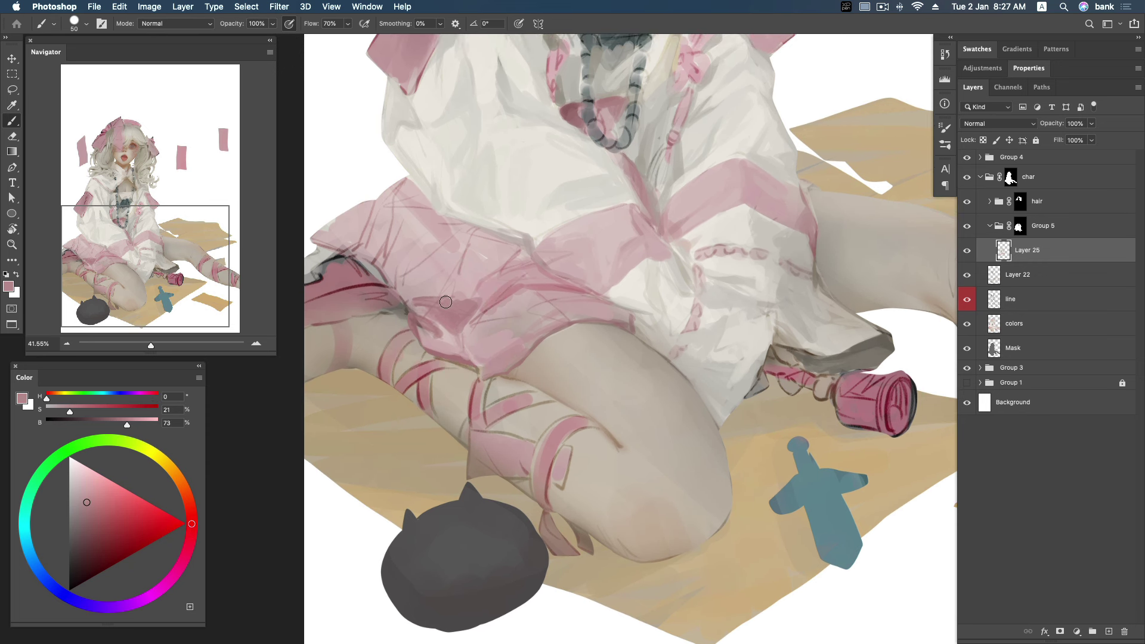
{"action": "left_click", "coordinate": [438, 309], "text": "alt"}
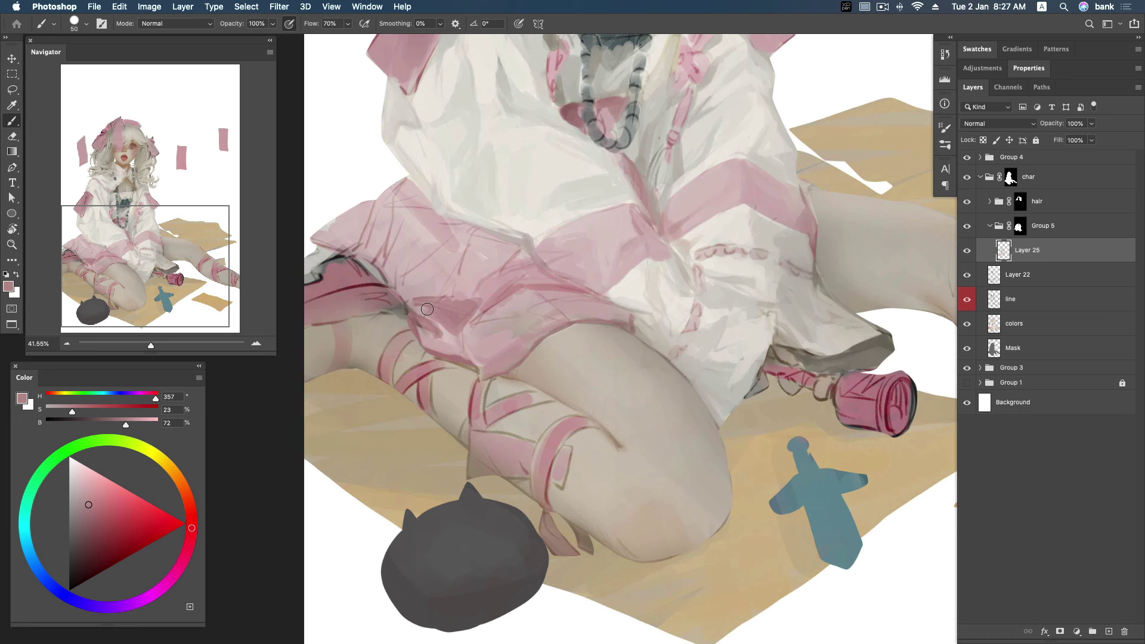
{"action": "left_click", "coordinate": [471, 293], "text": "alt"}
{"action": "left_click", "coordinate": [402, 303], "text": "alt"}
Deepen the pink shading on the skirt folds with faint strokes.
{"action": "left_click_drag", "start_coordinate": [499, 233], "coordinate": [426, 325]}
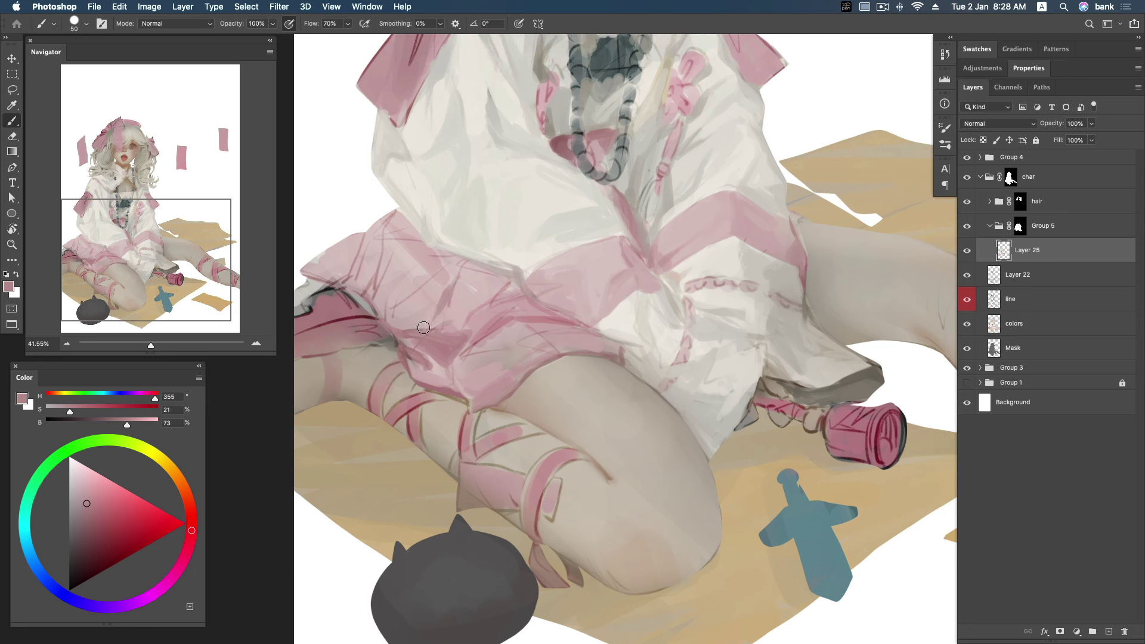
{"action": "left_click_drag", "start_coordinate": [459, 262], "coordinate": [498, 260]}
{"action": "left_click_drag", "start_coordinate": [510, 283], "coordinate": [496, 297]}
{"action": "scroll", "coordinate": [554, 317], "scroll_direction": "down", "scroll_amount": 2}
{"action": "left_click", "coordinate": [508, 340], "text": "alt"}
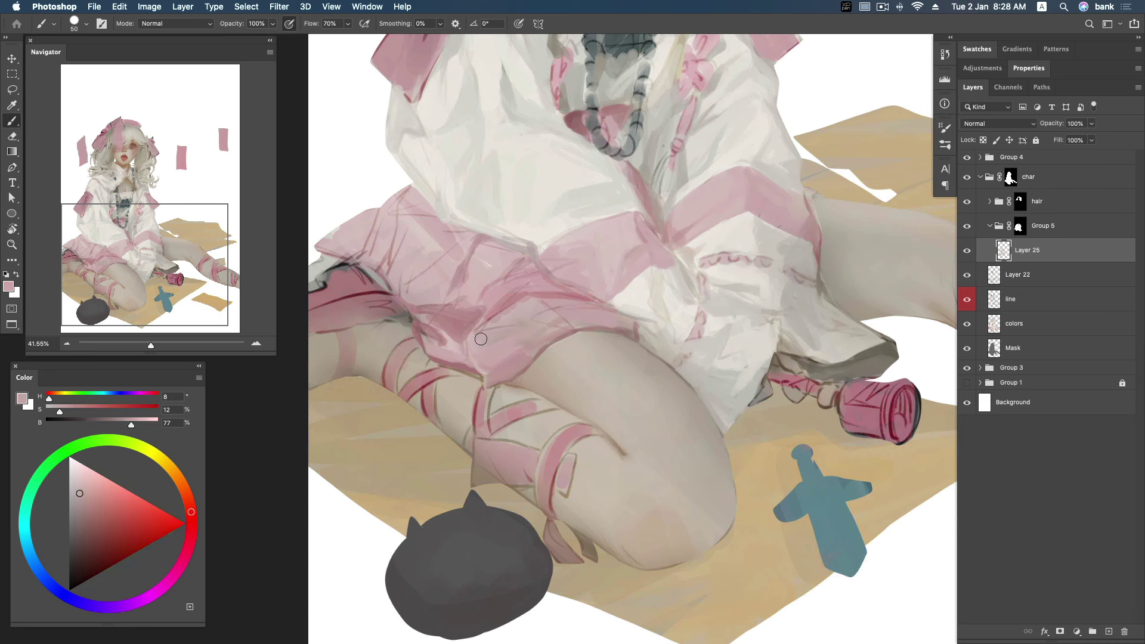
Sample pale pink highlights and pink-beige tones from the skirt.
{"action": "left_click", "coordinate": [512, 313], "text": "alt"}
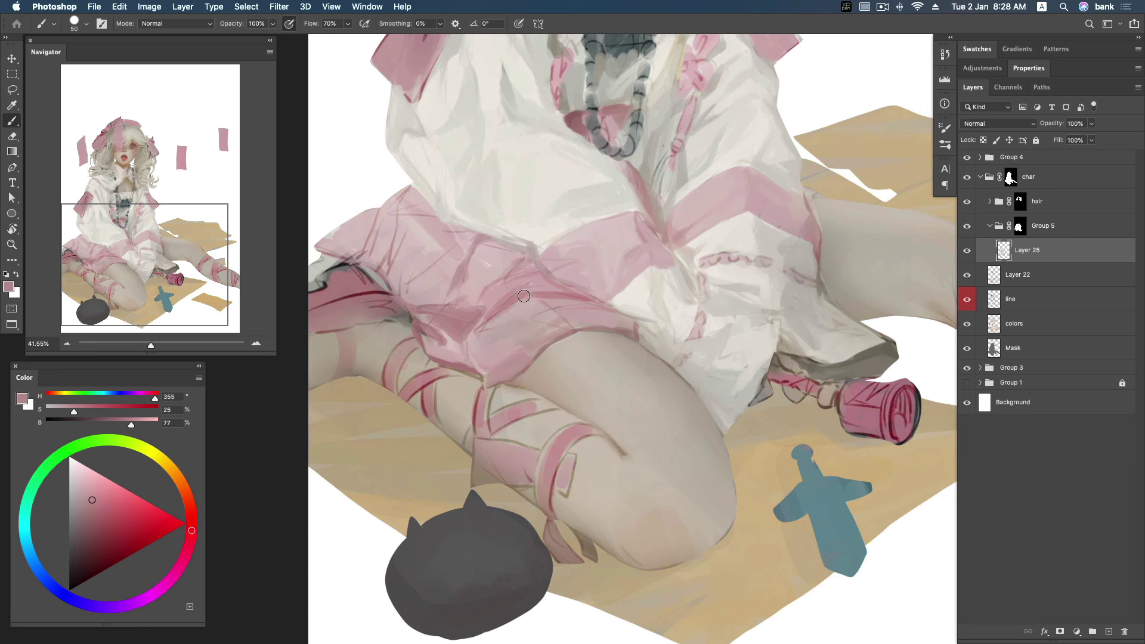
{"action": "left_click", "coordinate": [564, 310], "text": "alt"}
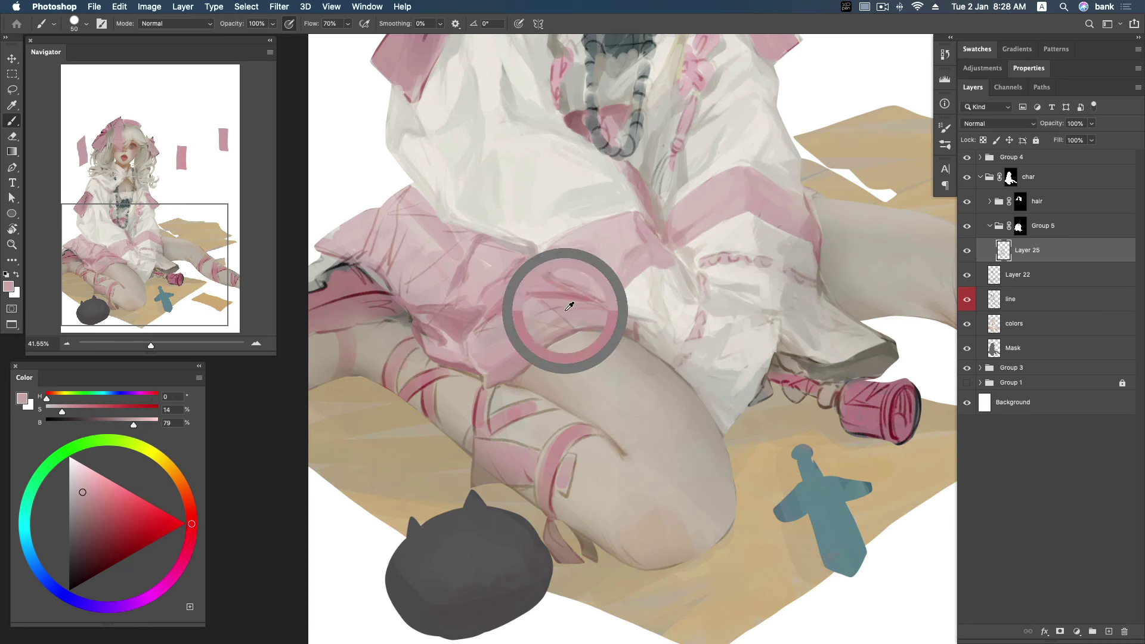
{"action": "left_click", "coordinate": [543, 346], "text": "alt"}
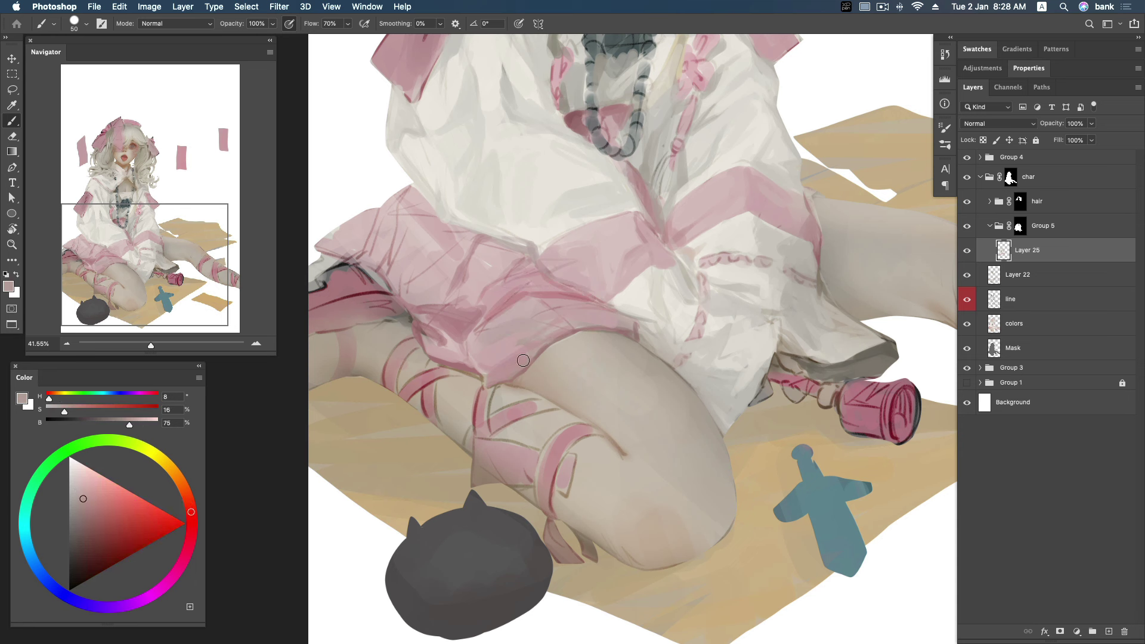
{"action": "left_click", "coordinate": [475, 335], "text": "alt"}
{"action": "left_click", "coordinate": [489, 319], "text": "alt"}
{"action": "left_click", "coordinate": [495, 307], "text": "alt"}
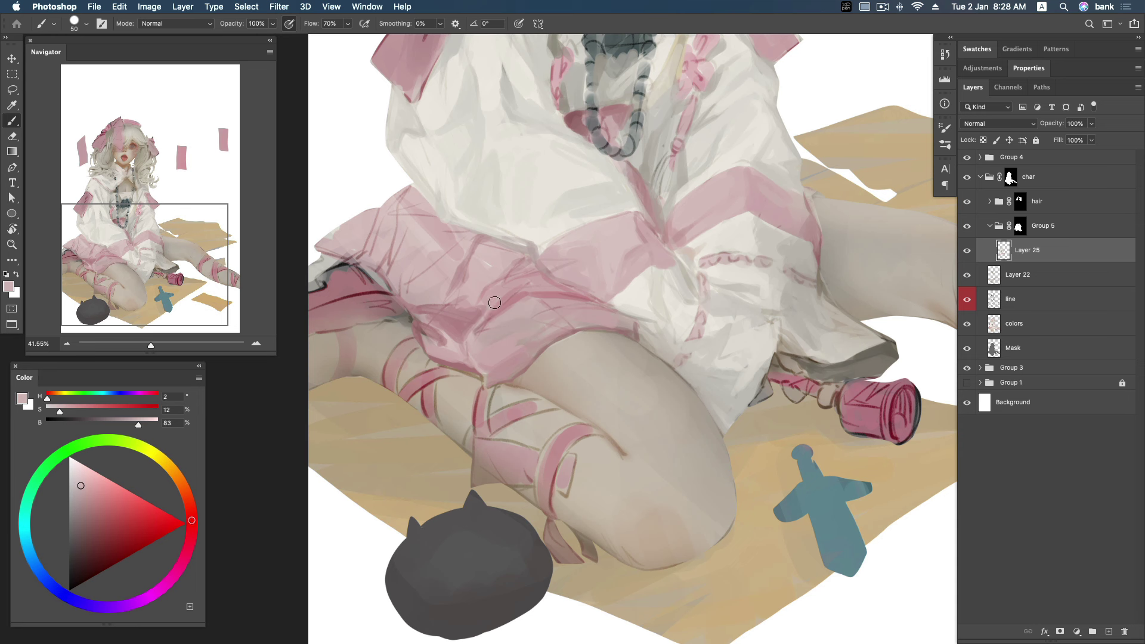
{"action": "left_click_drag", "start_coordinate": [496, 295], "coordinate": [521, 321]}
{"action": "left_click", "coordinate": [524, 319], "text": "alt"}
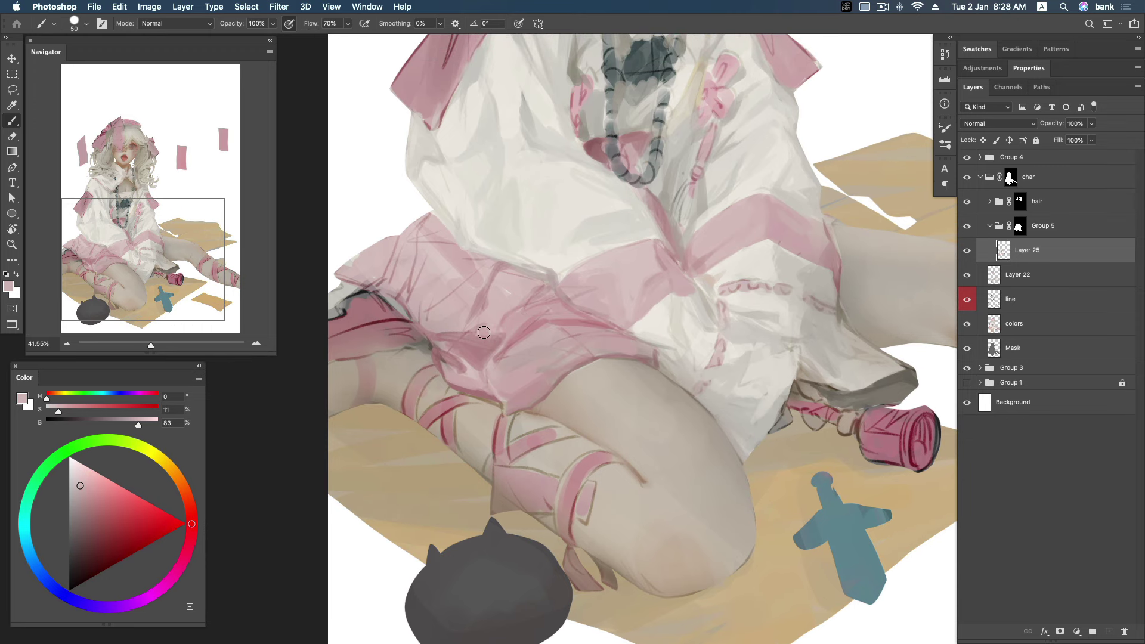
Sample pale and near-white pinks from the left side of the skirt.
{"action": "left_click", "coordinate": [482, 317], "text": "alt"}
{"action": "left_click_drag", "start_coordinate": [461, 286], "coordinate": [477, 308]}
{"action": "left_click", "coordinate": [479, 304], "text": "alt"}
{"action": "left_click", "coordinate": [498, 289], "text": "alt"}
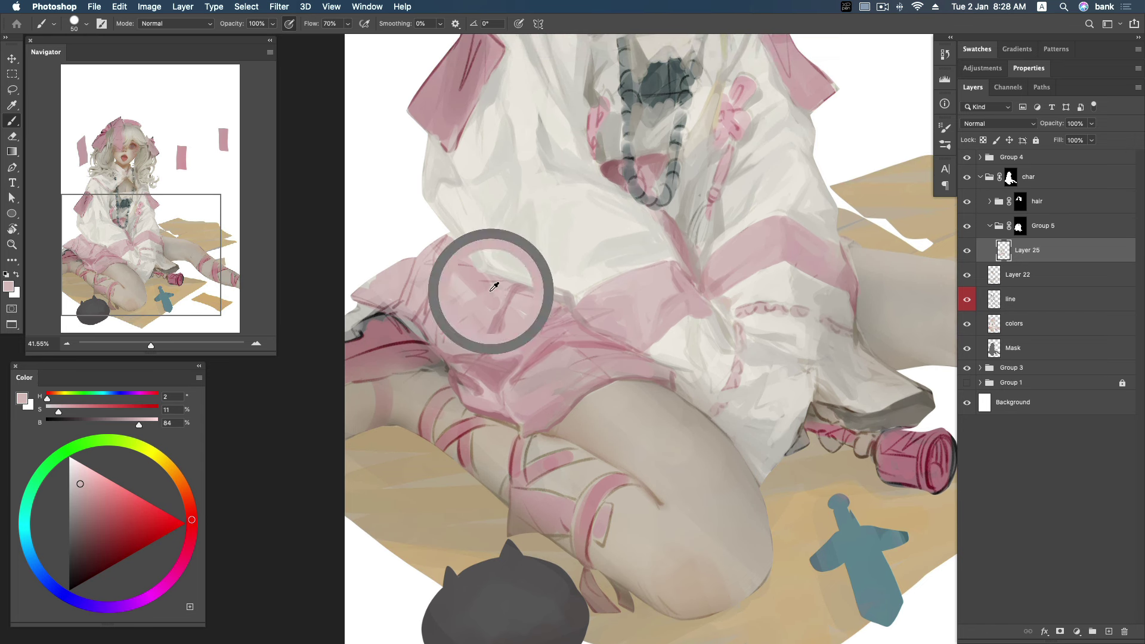
{"action": "left_click", "coordinate": [486, 269], "text": "alt"}
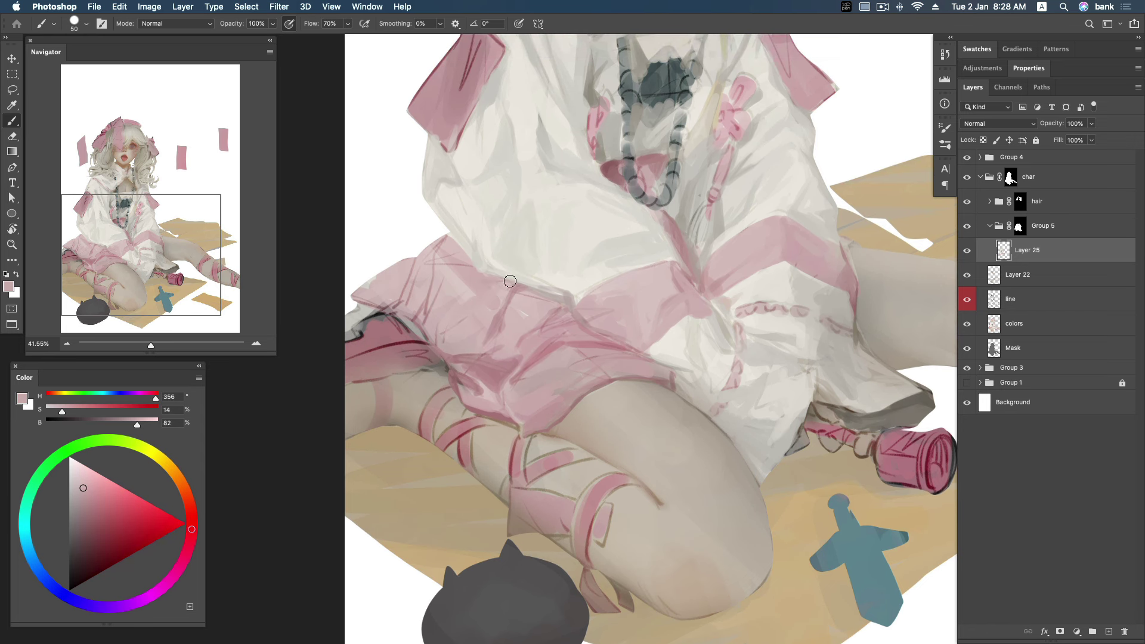
{"action": "left_click_drag", "start_coordinate": [445, 276], "coordinate": [489, 285]}
{"action": "left_click", "coordinate": [499, 291], "text": "alt"}
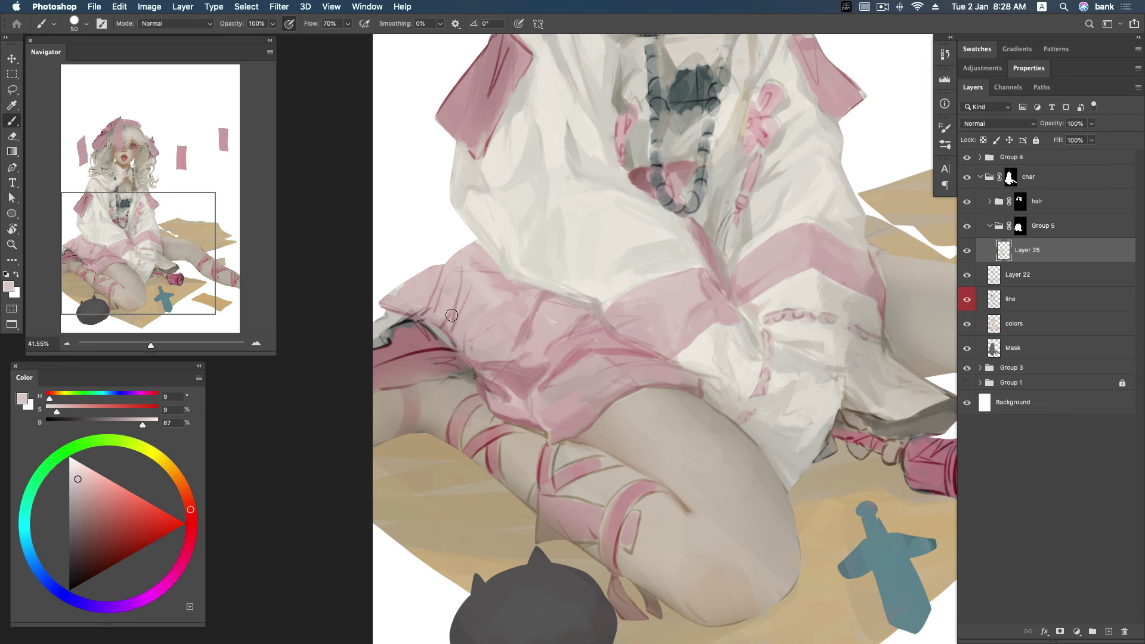
{"action": "left_click", "coordinate": [497, 275], "text": "alt"}
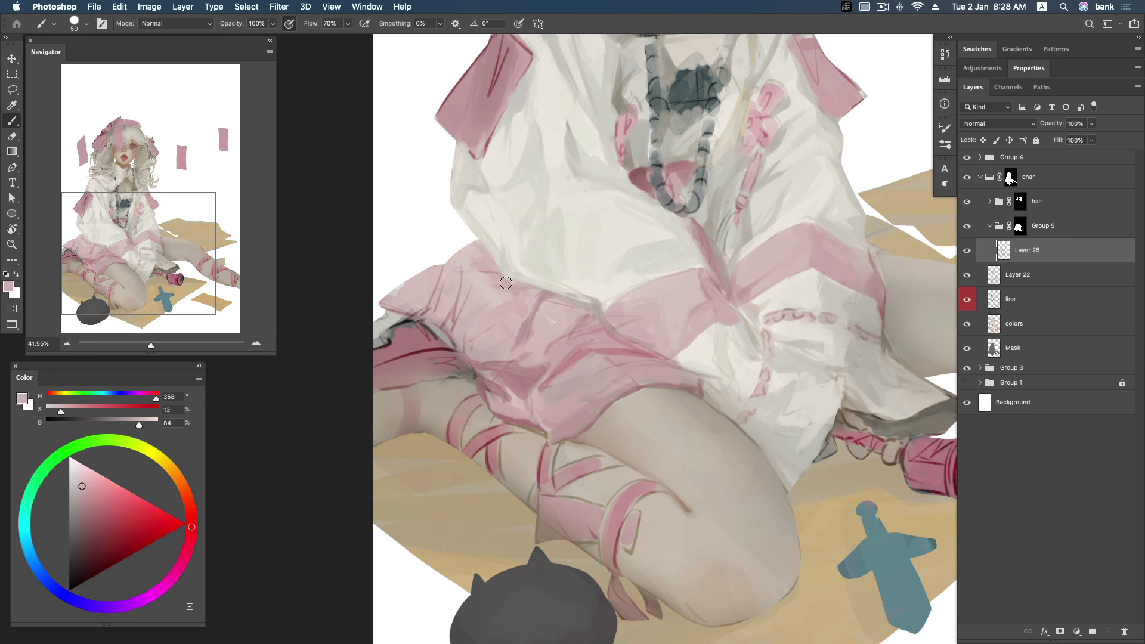
Paint faint deeper-pink shading and a lighter pink stroke on the left skirt folds.
{"action": "left_click", "coordinate": [86, 505]}
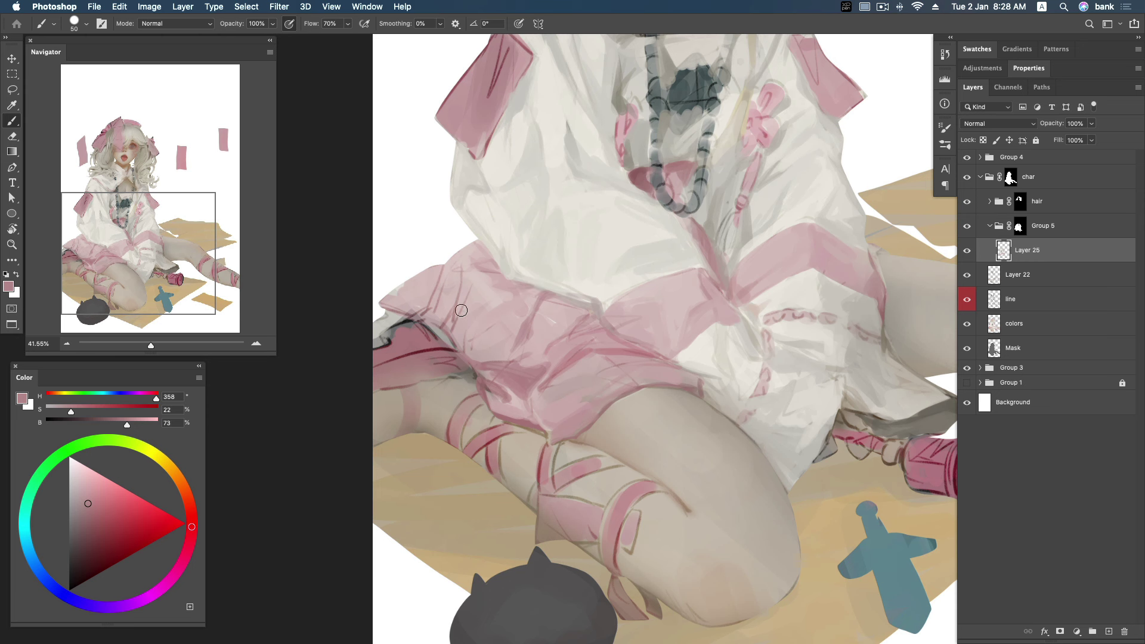
{"action": "left_click_drag", "start_coordinate": [460, 289], "coordinate": [452, 316]}
{"action": "left_click", "coordinate": [86, 499]}
{"action": "left_click_drag", "start_coordinate": [450, 311], "coordinate": [447, 333]}
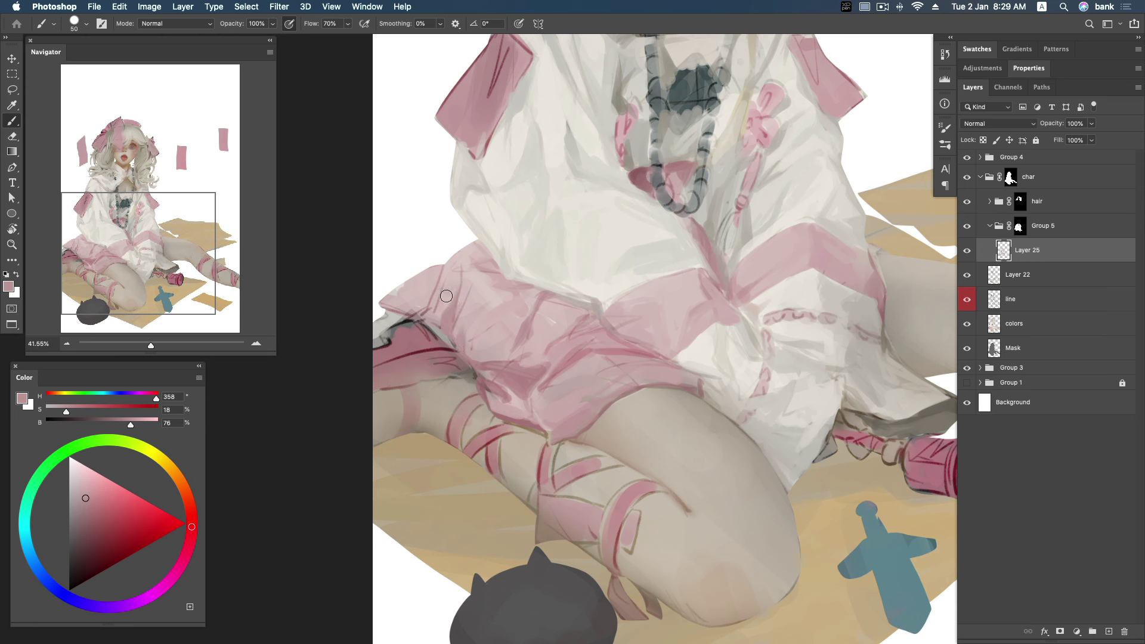
Resample mid, light and skirt-edge pinks from the left skirt folds.
{"action": "left_click", "coordinate": [408, 291], "text": "alt"}
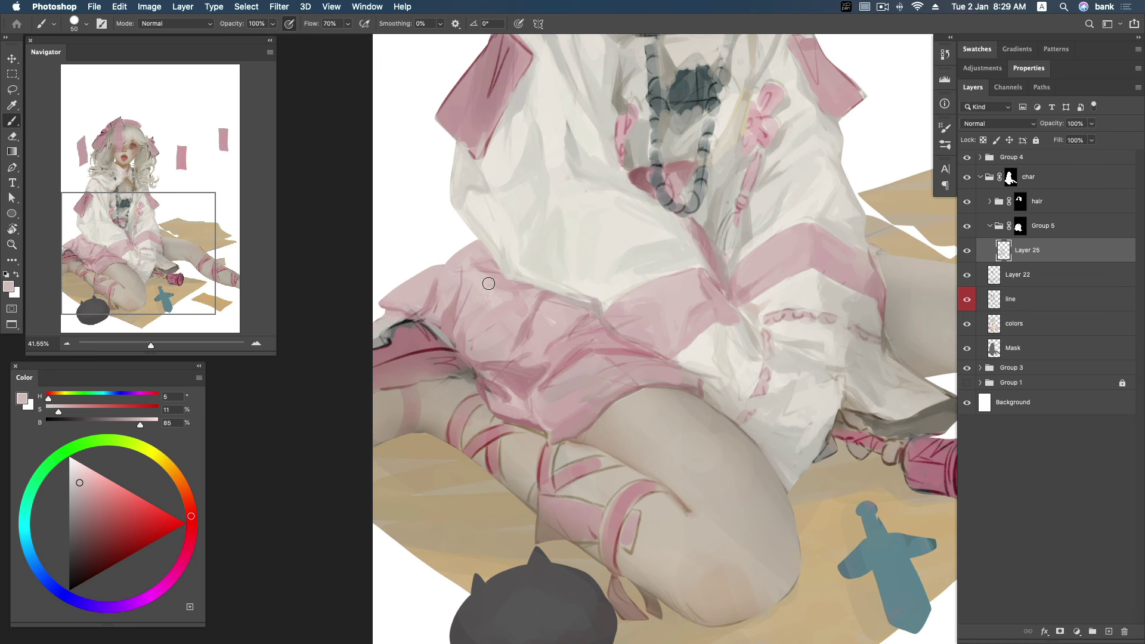
{"action": "left_click", "coordinate": [419, 307], "text": "alt"}
{"action": "left_click", "coordinate": [432, 303], "text": "alt"}
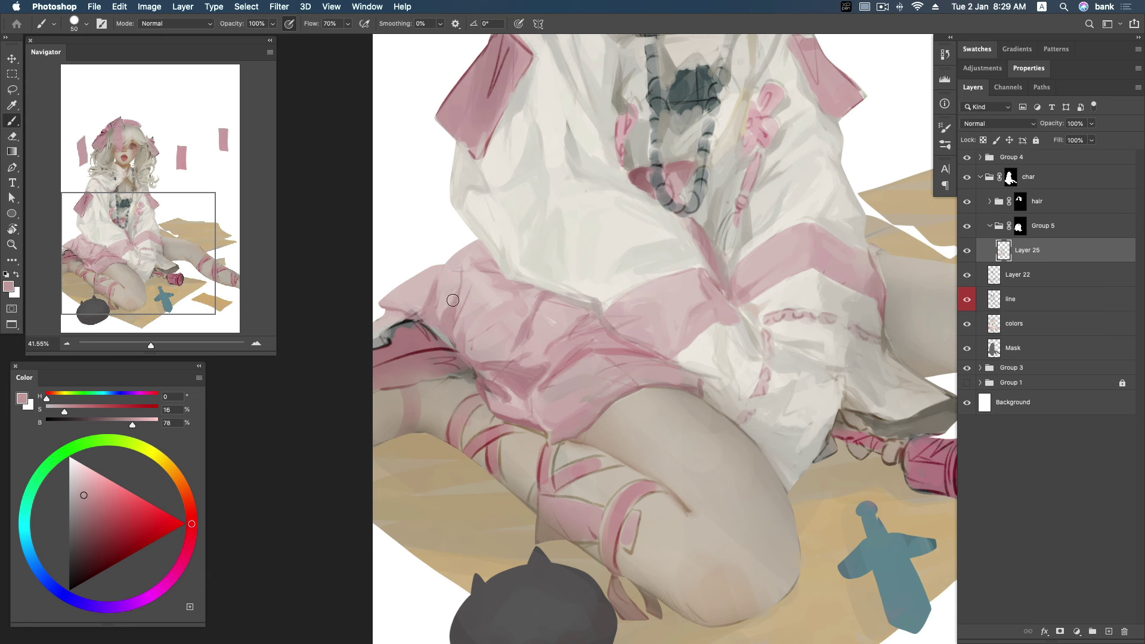
{"action": "left_click", "coordinate": [451, 294], "text": "alt"}
{"action": "left_click", "coordinate": [429, 280], "text": "alt"}
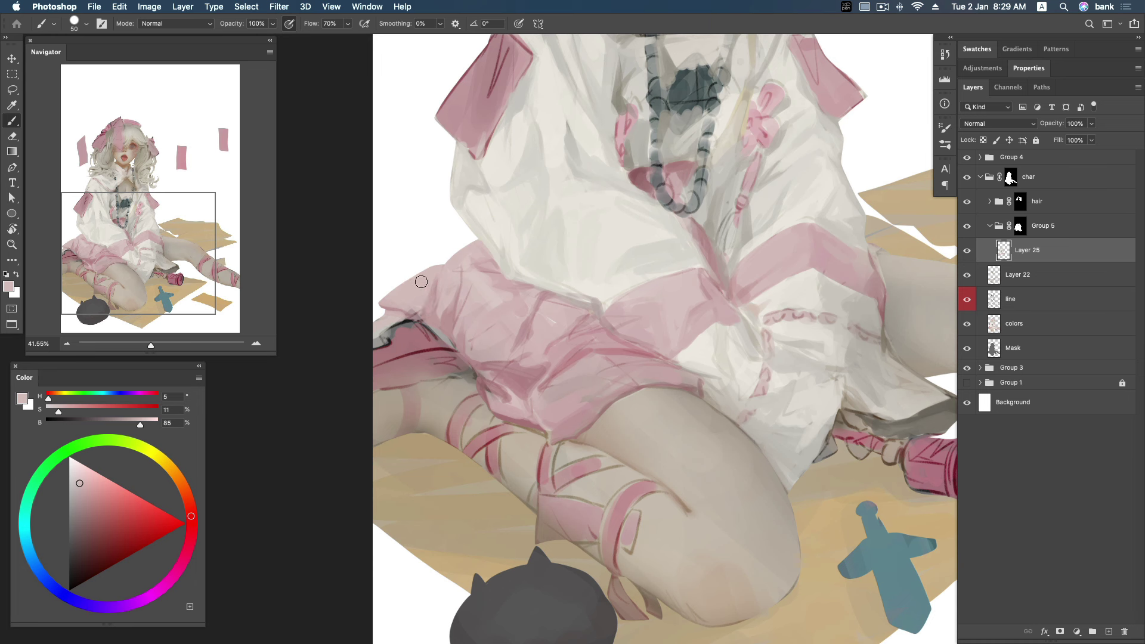
{"action": "left_click", "coordinate": [395, 292], "text": "alt"}
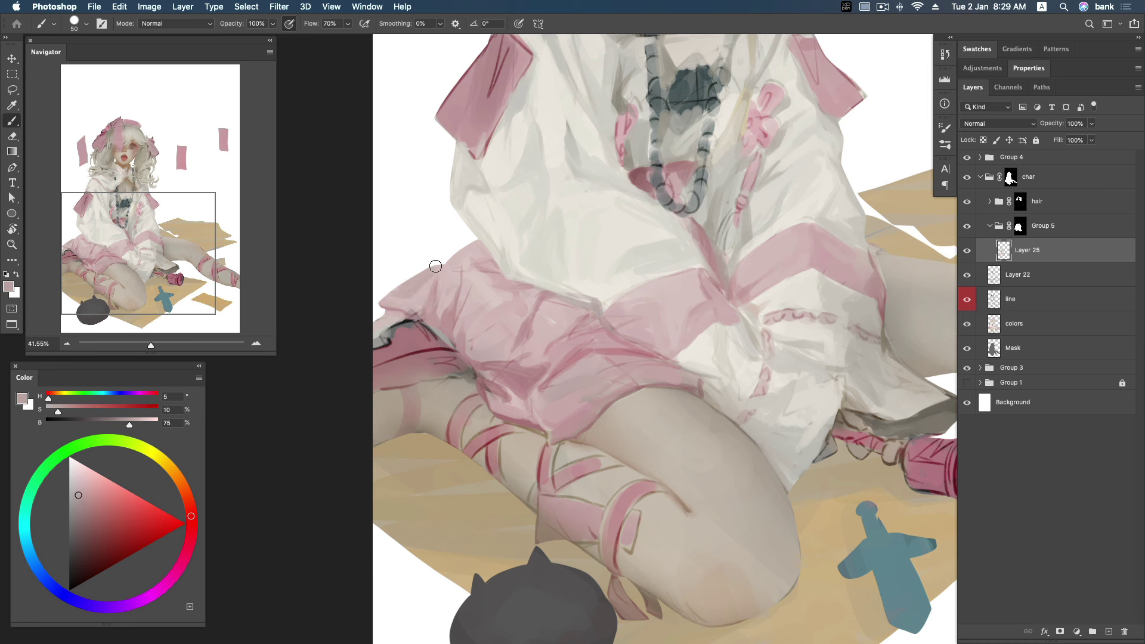
{"action": "left_click", "coordinate": [417, 286], "text": "alt"}
{"action": "left_click", "coordinate": [475, 315], "text": "alt"}
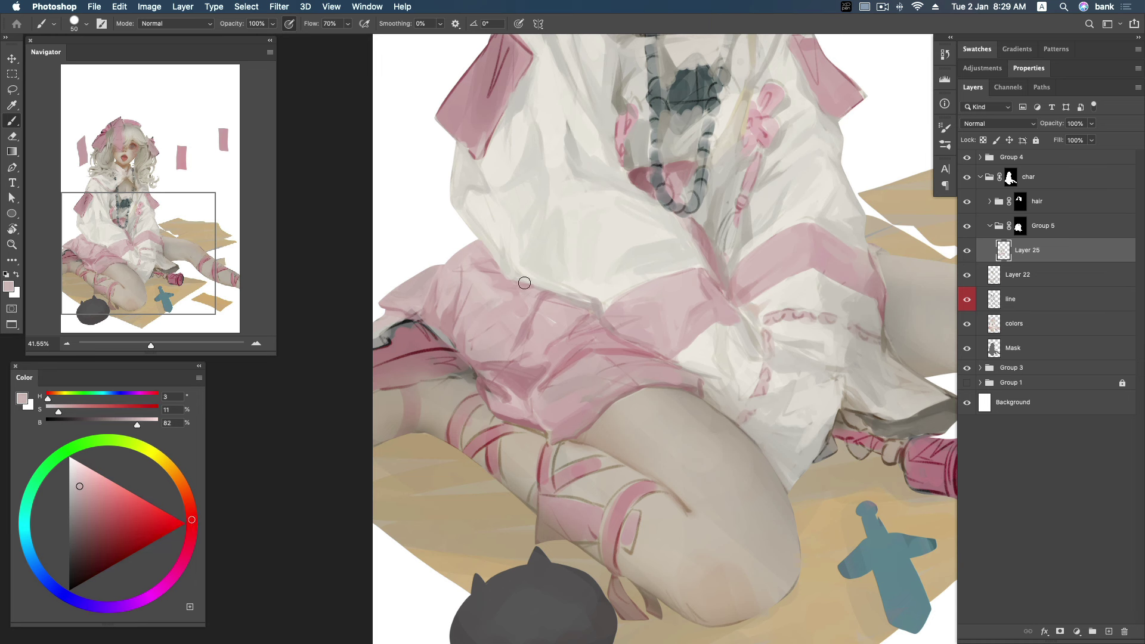
{"action": "left_click", "coordinate": [505, 307], "text": "alt"}
Sample deeper, cool and near-white skirt pinks, then darken the paint colour.
{"action": "left_click", "coordinate": [477, 343], "text": "alt"}
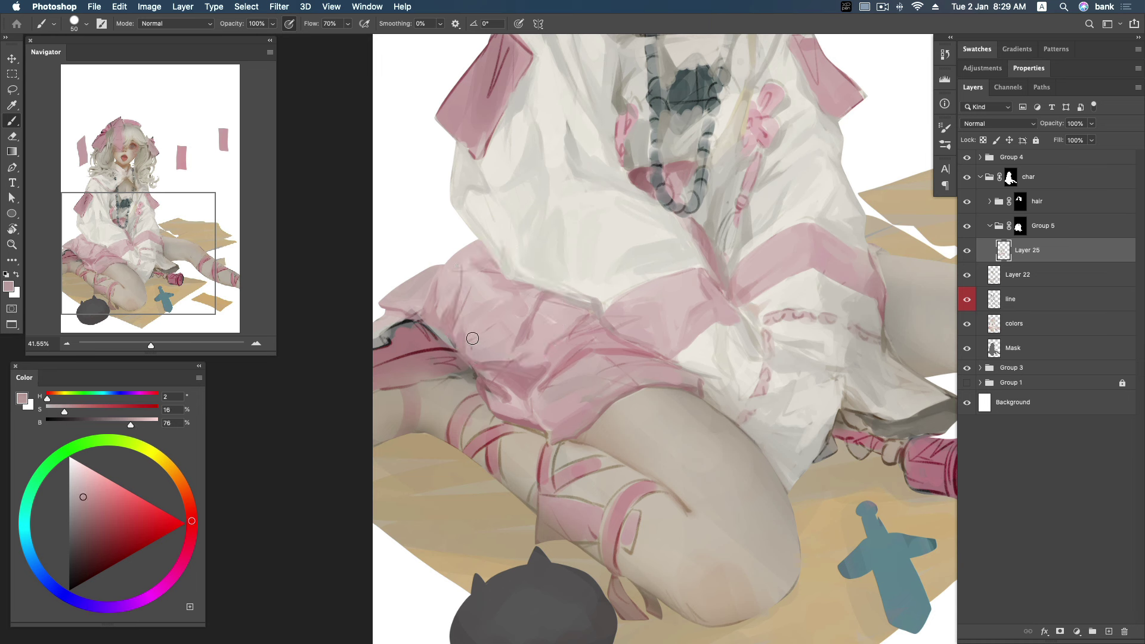
{"action": "left_click", "coordinate": [478, 344], "text": "alt"}
{"action": "left_click", "coordinate": [484, 350], "text": "alt"}
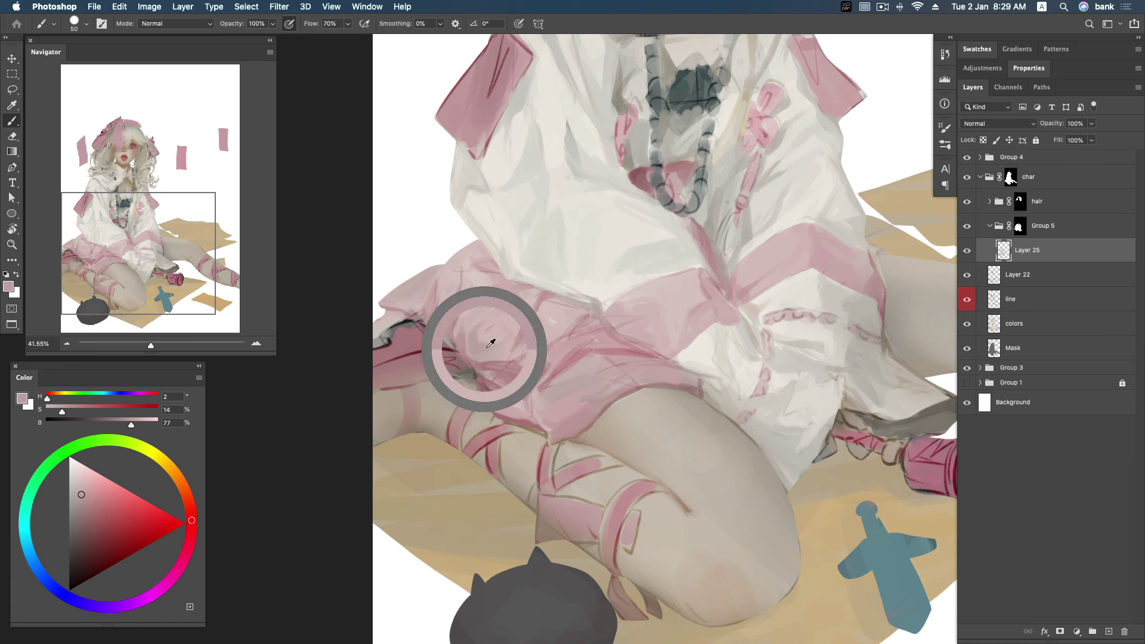
{"action": "left_click", "coordinate": [531, 308], "text": "alt"}
{"action": "left_click", "coordinate": [503, 305], "text": "alt"}
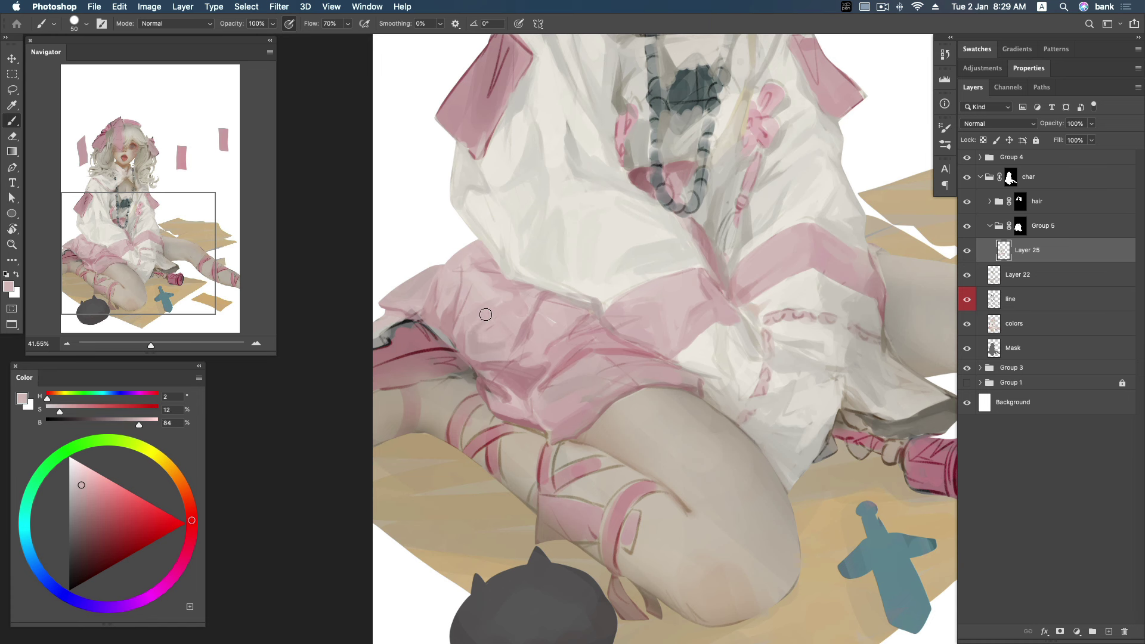
{"action": "left_click", "coordinate": [504, 287], "text": "alt"}
{"action": "left_click", "coordinate": [479, 267], "text": "alt"}
{"action": "left_click", "coordinate": [467, 266], "text": "alt"}
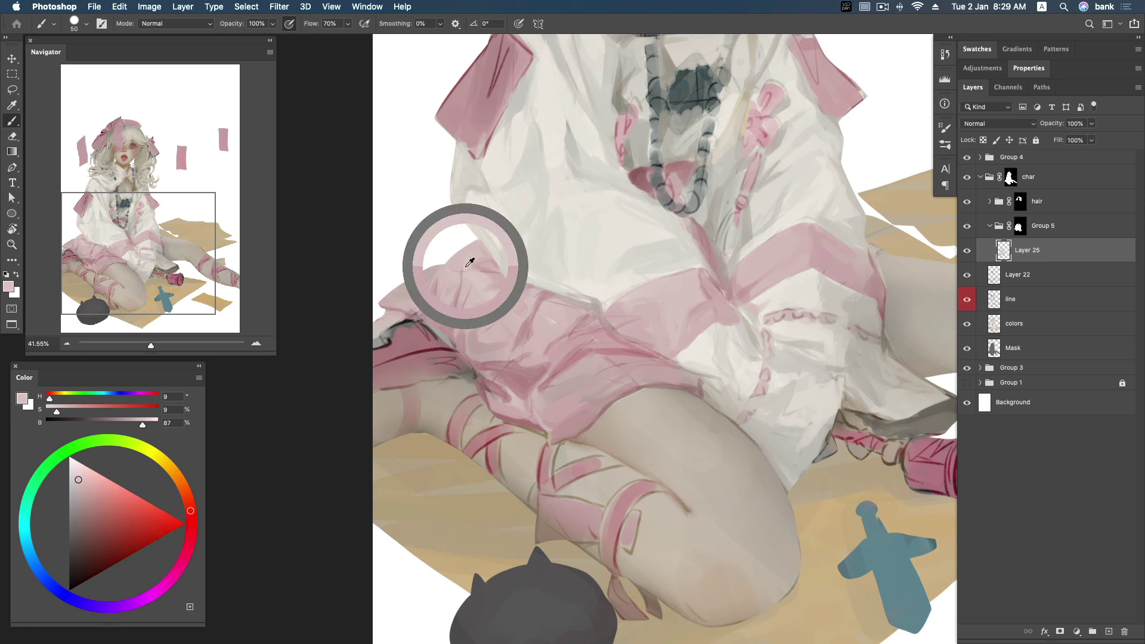
{"action": "left_click", "coordinate": [461, 268], "text": "alt"}
{"action": "left_click", "coordinate": [468, 269], "text": "alt"}
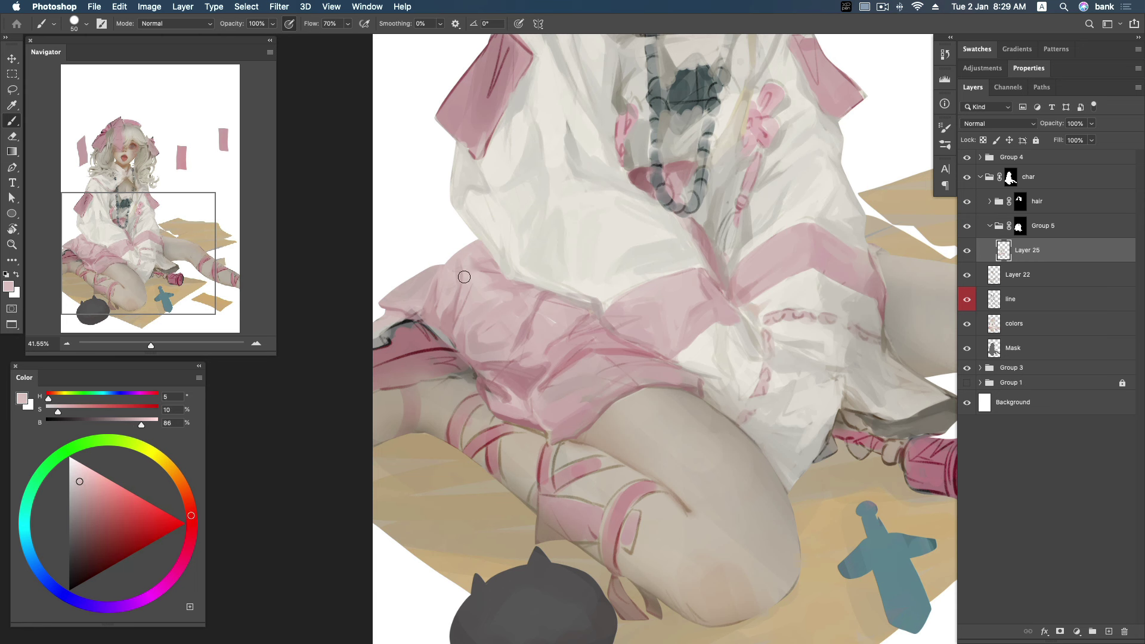
{"action": "left_click", "coordinate": [79, 501]}
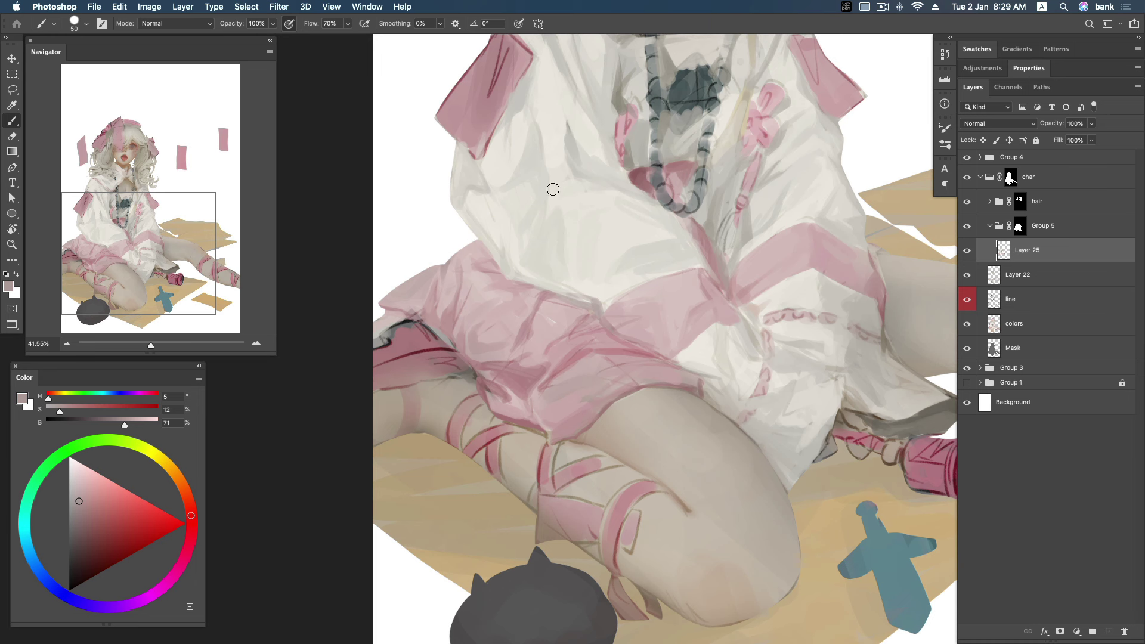
{"action": "scroll", "coordinate": [609, 309], "scroll_direction": "down", "scroll_amount": 1}
Shade the central skirt folds using sampled mid, dark and light pinks.
{"action": "left_click", "coordinate": [606, 309], "text": "alt"}
{"action": "left_click", "coordinate": [83, 507]}
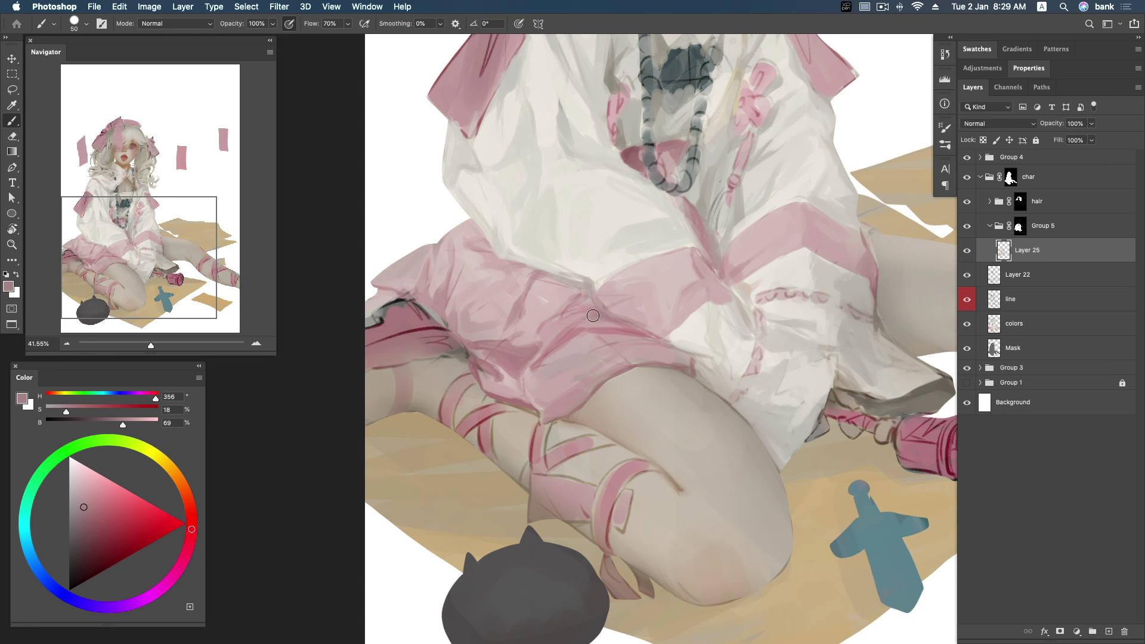
{"action": "left_click", "coordinate": [562, 319], "text": "alt"}
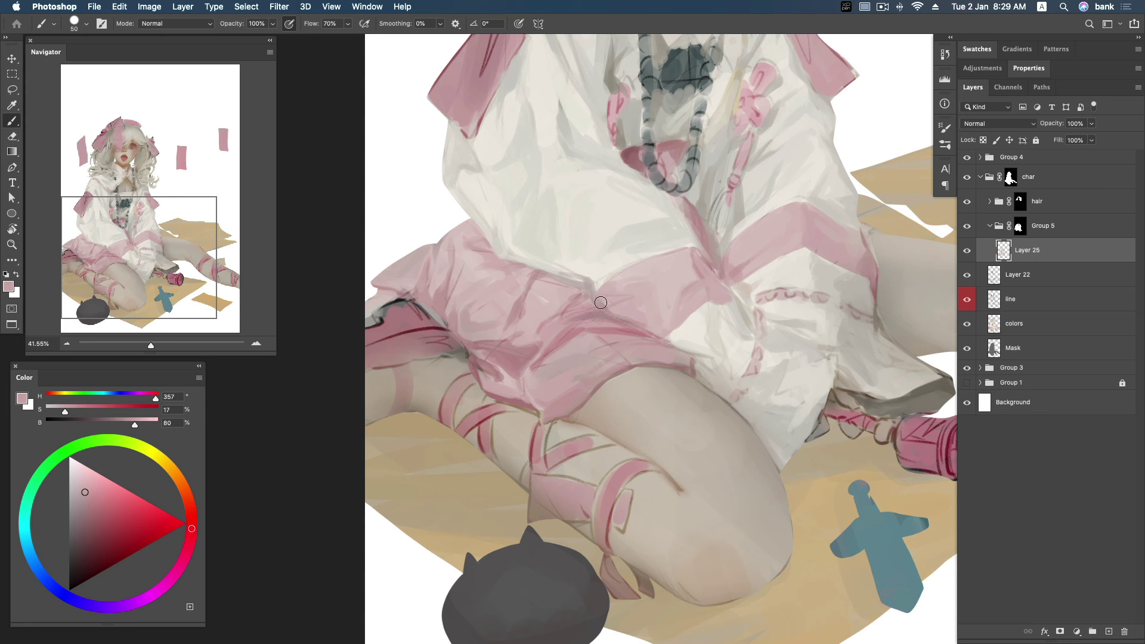
{"action": "left_click", "coordinate": [617, 314], "text": "alt"}
{"action": "left_click", "coordinate": [598, 302], "text": "alt"}
{"action": "left_click", "coordinate": [637, 307], "text": "alt"}
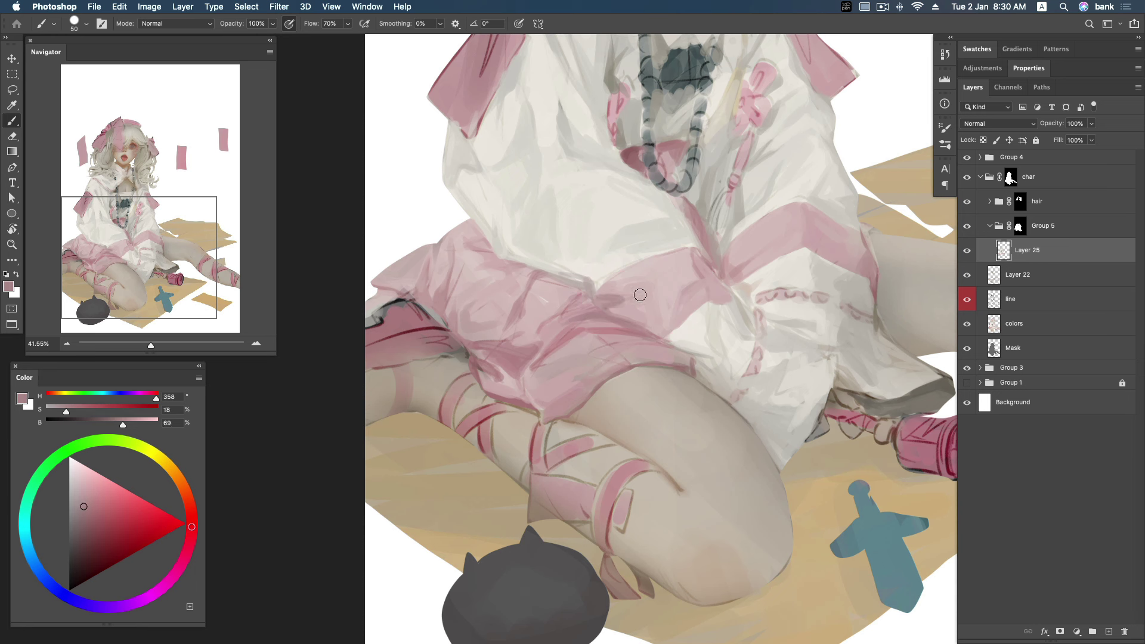
{"action": "left_click", "coordinate": [100, 506]}
{"action": "left_click", "coordinate": [615, 298], "text": "alt"}
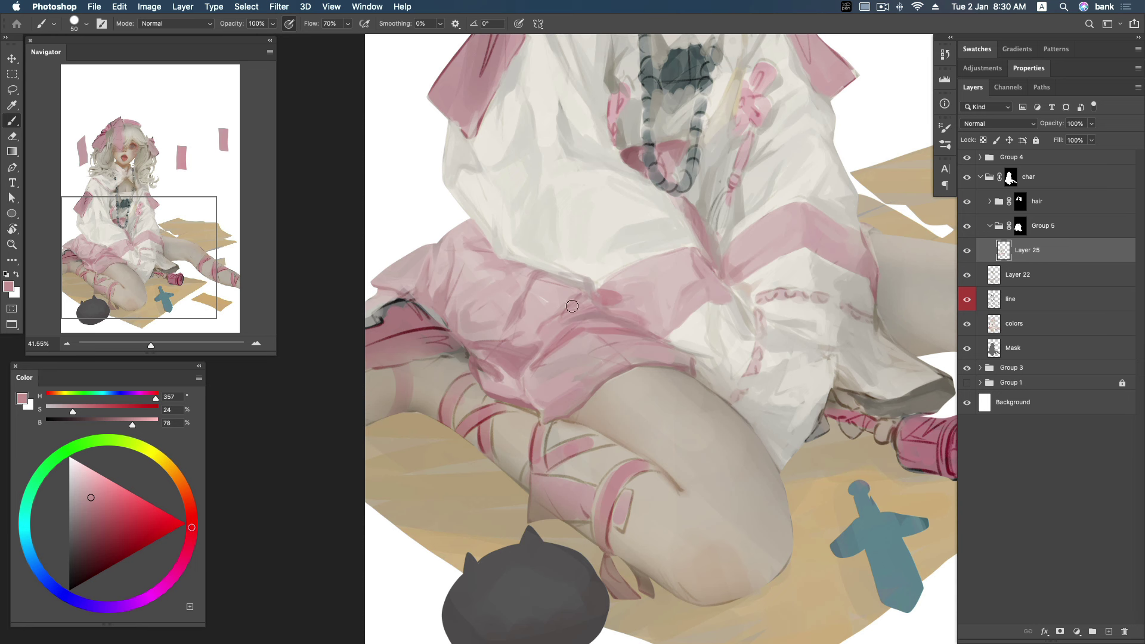
{"action": "left_click", "coordinate": [626, 295], "text": "alt"}
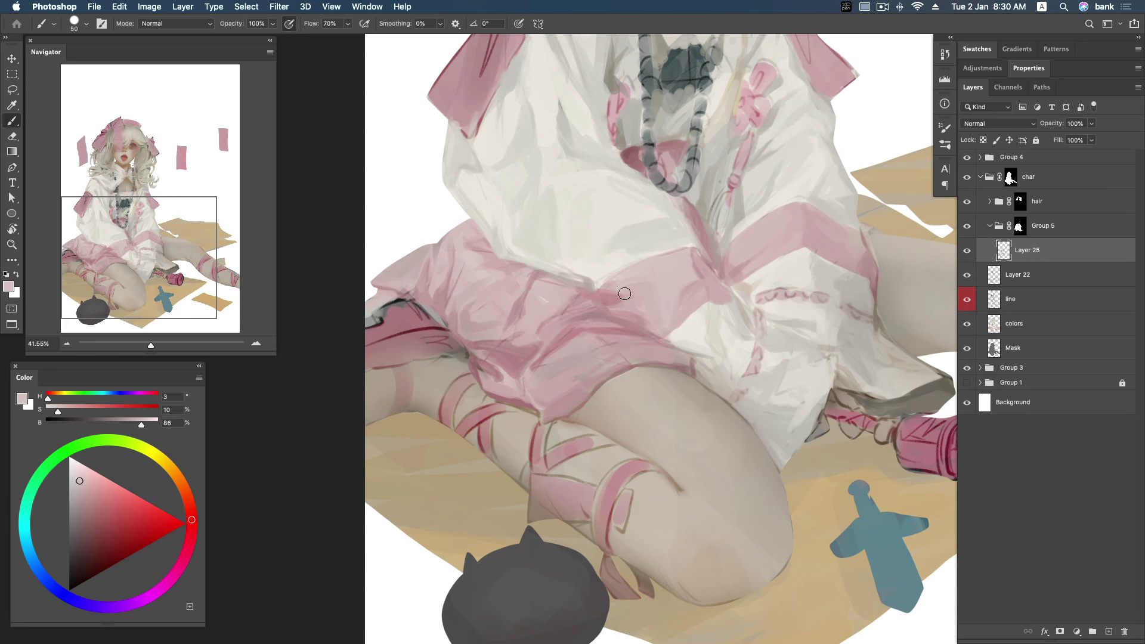
{"action": "left_click", "coordinate": [612, 297], "text": "alt"}
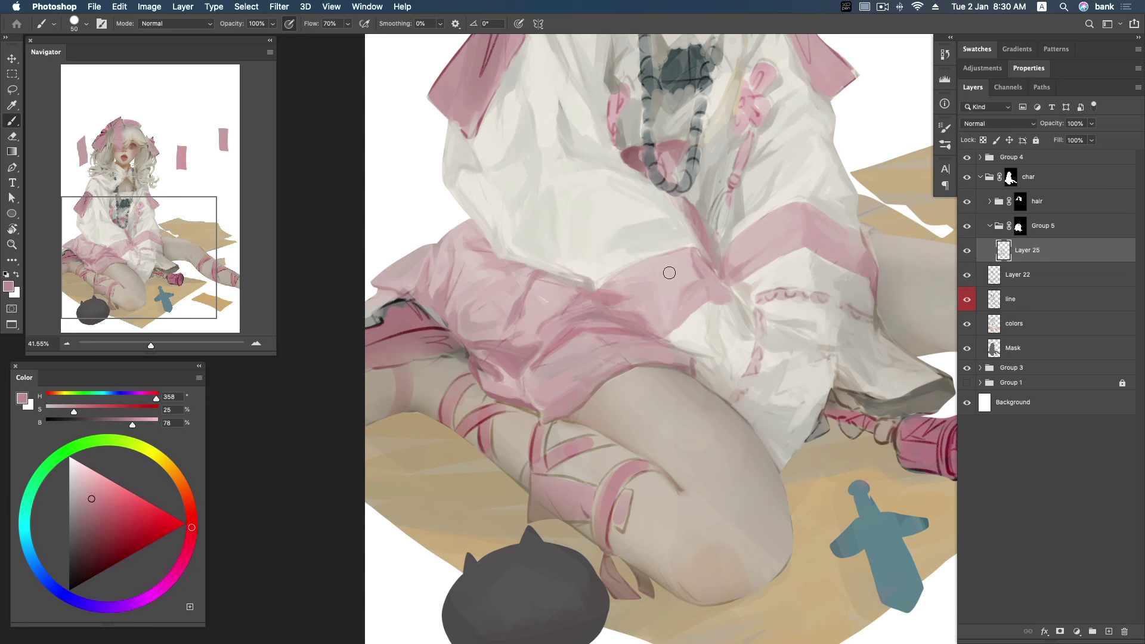
{"action": "left_click", "coordinate": [578, 323], "text": "alt"}
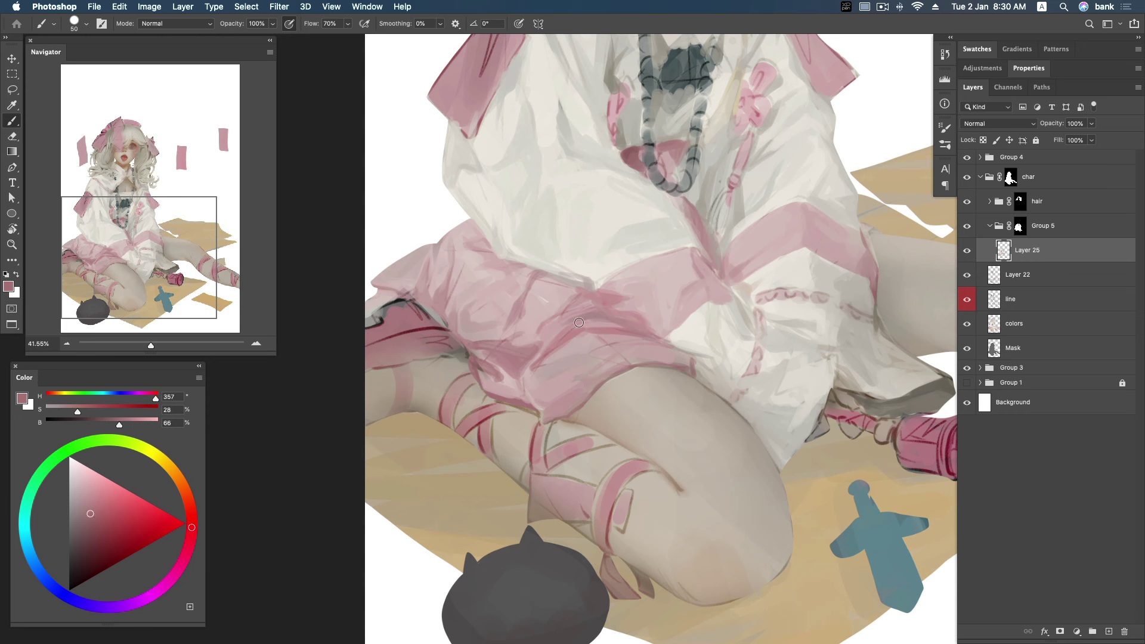
{"action": "left_click", "coordinate": [629, 319], "text": "alt"}
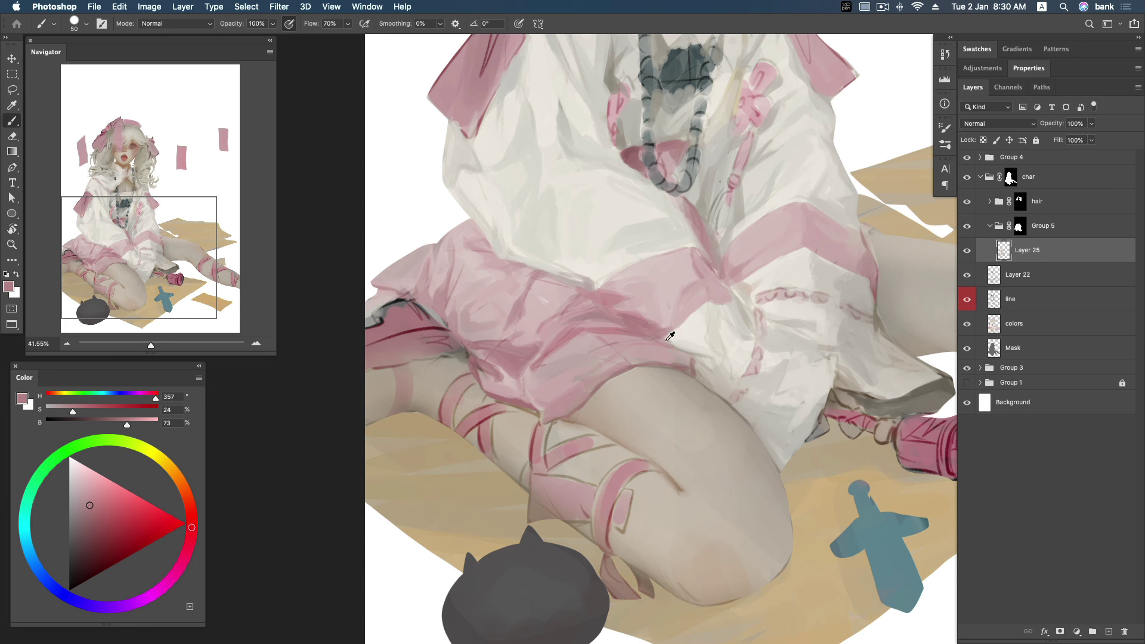
Blend pale pink-grey and cream-grey tones where the skirt meets the white top.
{"action": "left_click", "coordinate": [674, 337], "text": "alt"}
{"action": "left_click", "coordinate": [691, 329], "text": "alt"}
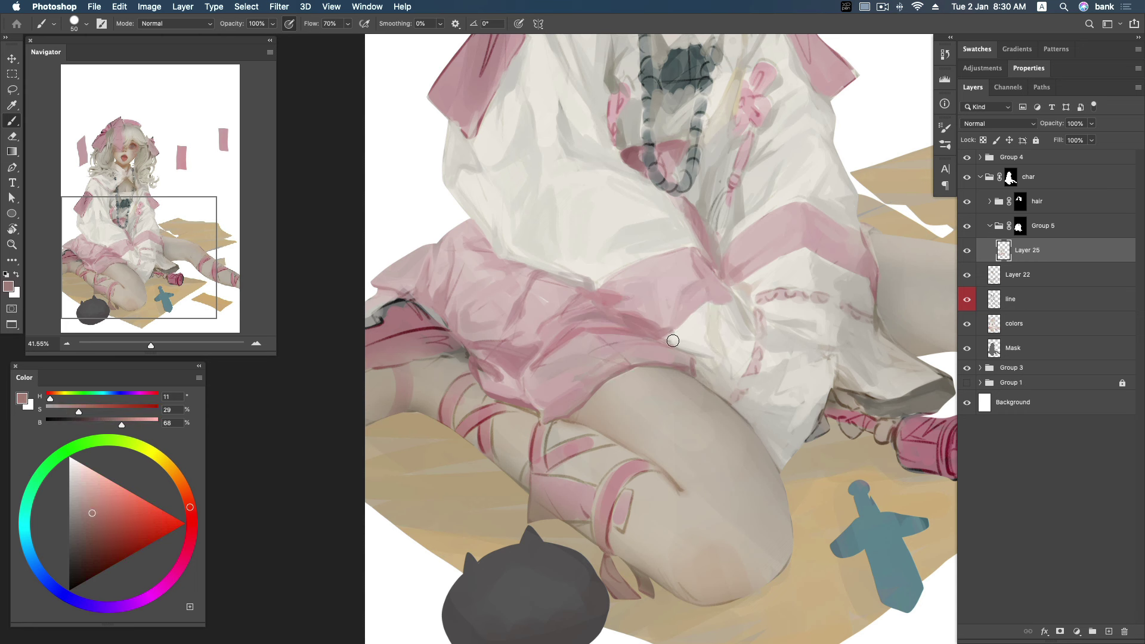
{"action": "left_click", "coordinate": [722, 366], "text": "alt"}
{"action": "left_click", "coordinate": [668, 332], "text": "alt"}
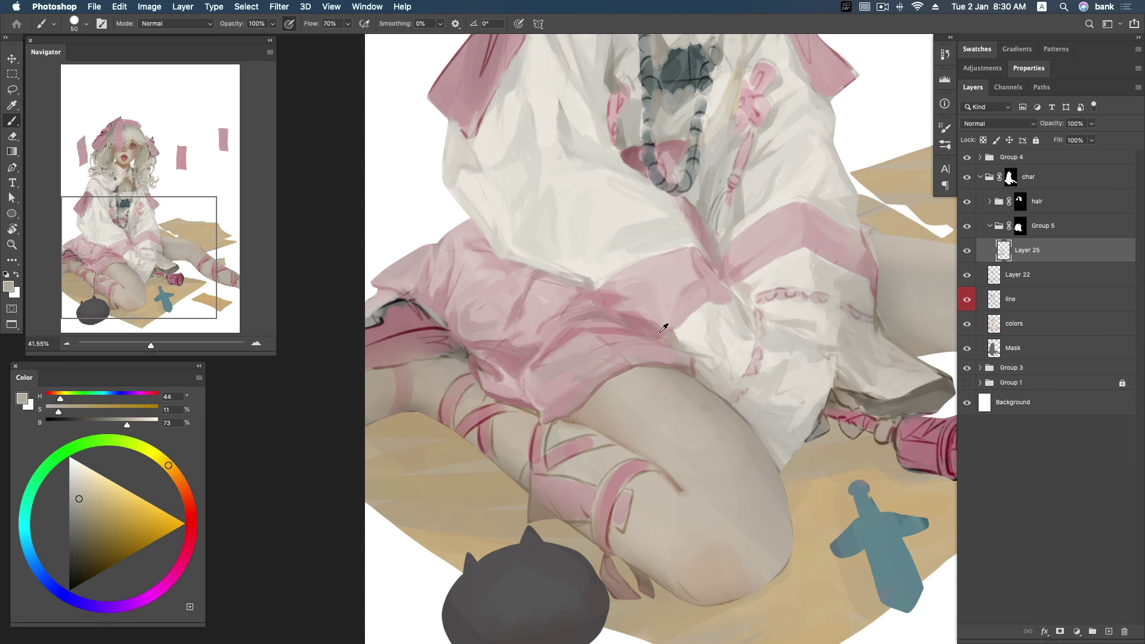
{"action": "left_click", "coordinate": [662, 329], "text": "alt"}
{"action": "left_click", "coordinate": [642, 327], "text": "alt"}
{"action": "left_click", "coordinate": [587, 322], "text": "alt"}
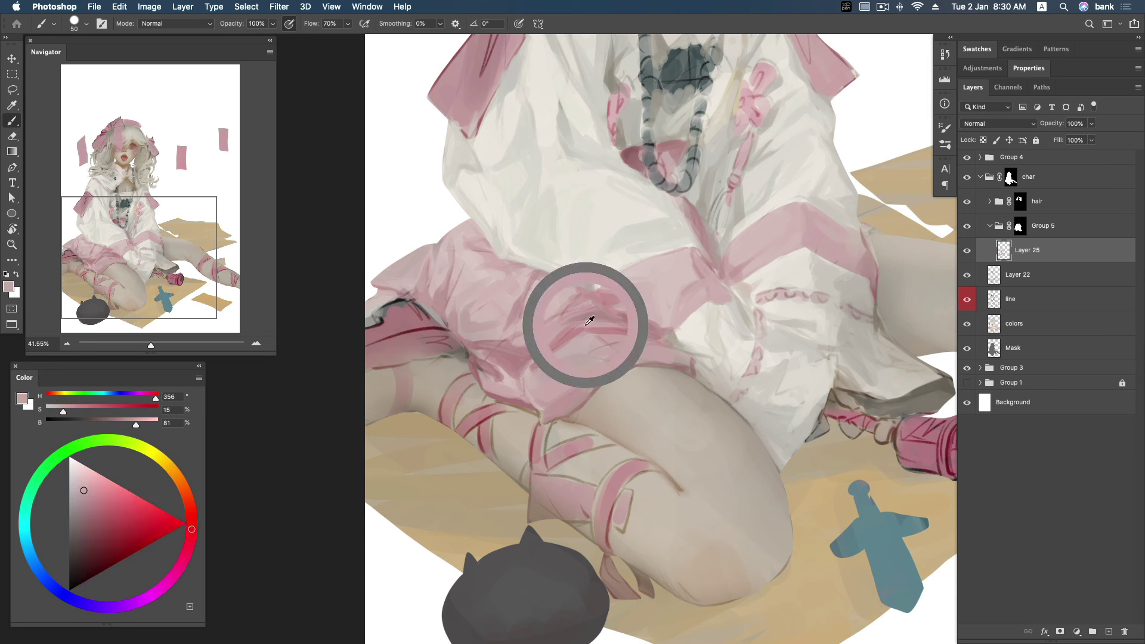
{"action": "left_click", "coordinate": [540, 357], "text": "alt"}
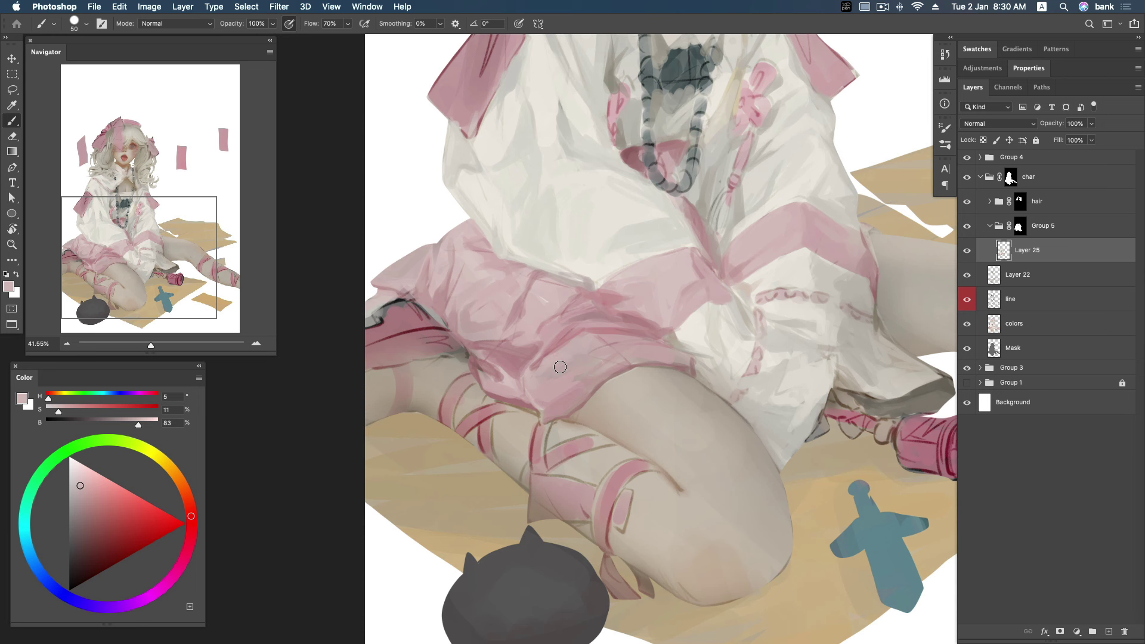
Refine the skirt's lower edge by the thigh with mid and darker pinks.
{"action": "left_click", "coordinate": [619, 343], "text": "alt"}
{"action": "left_click", "coordinate": [611, 348], "text": "alt"}
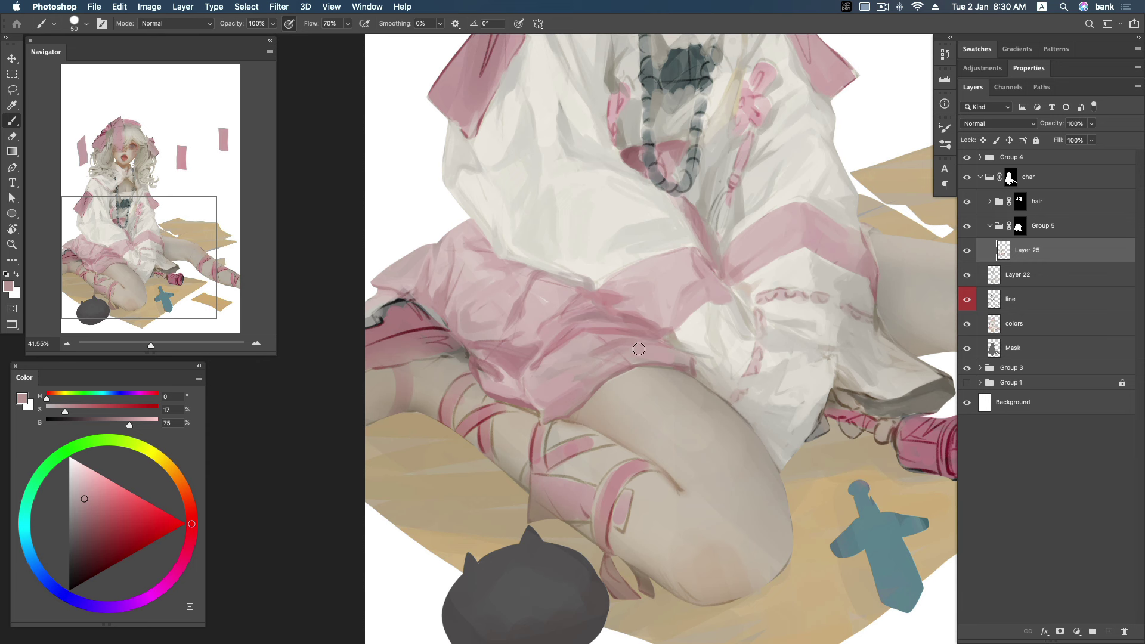
{"action": "left_click", "coordinate": [627, 346], "text": "alt"}
{"action": "left_click", "coordinate": [612, 349], "text": "alt"}
{"action": "left_click", "coordinate": [634, 366], "text": "alt"}
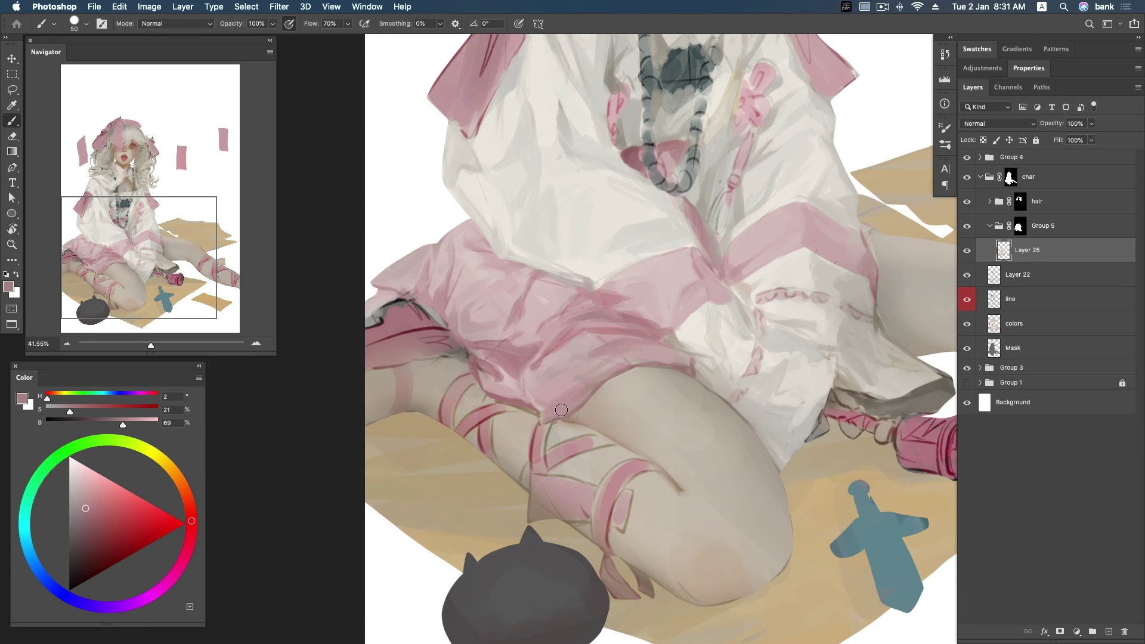
{"action": "left_click", "coordinate": [695, 358], "text": "alt"}
{"action": "left_click_drag", "start_coordinate": [694, 348], "coordinate": [672, 333]}
Undo the last two beige strokes painted on the white top.
{"action": "left_click", "coordinate": [669, 349], "text": "alt"}
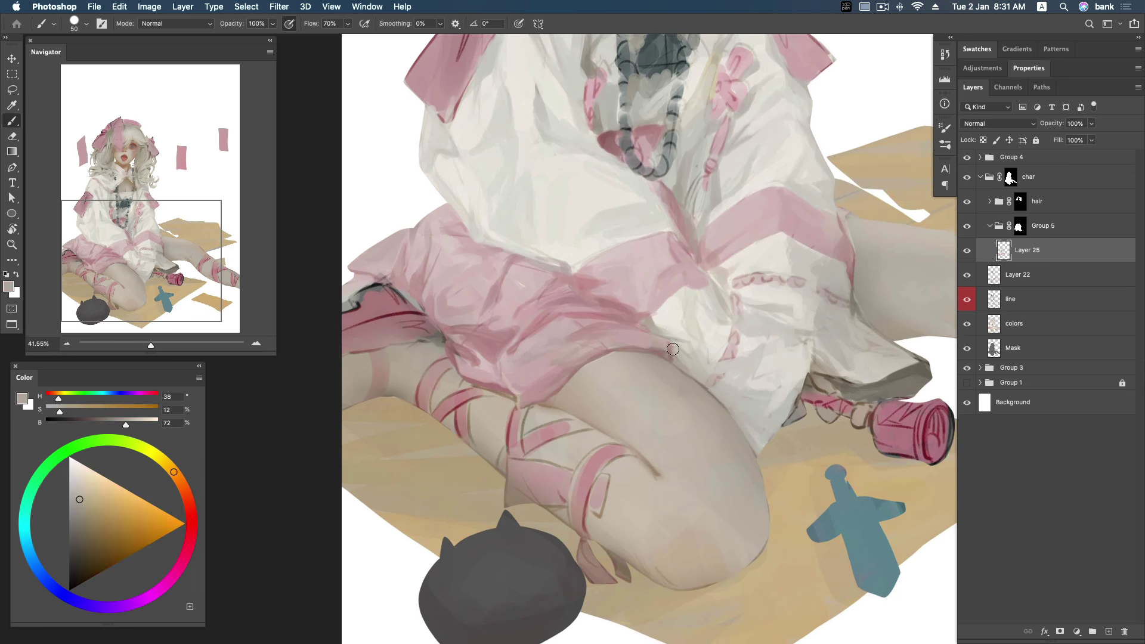
{"action": "left_click", "coordinate": [676, 339], "text": "alt"}
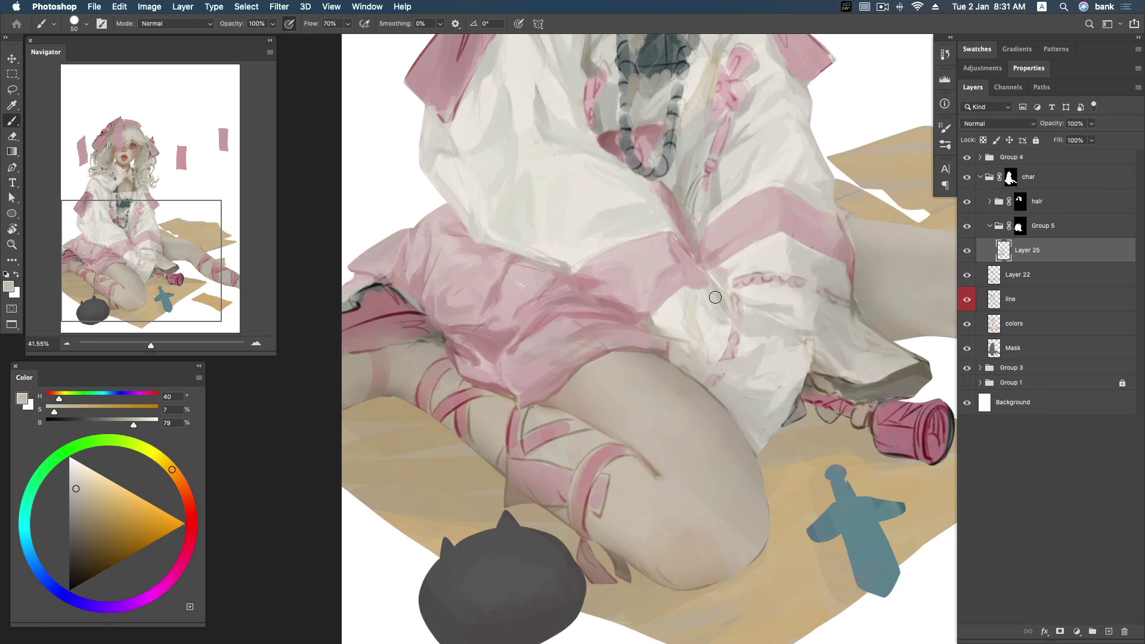
{"action": "key", "text": "cmd+z"}
{"action": "left_click", "coordinate": [650, 322], "text": "alt"}
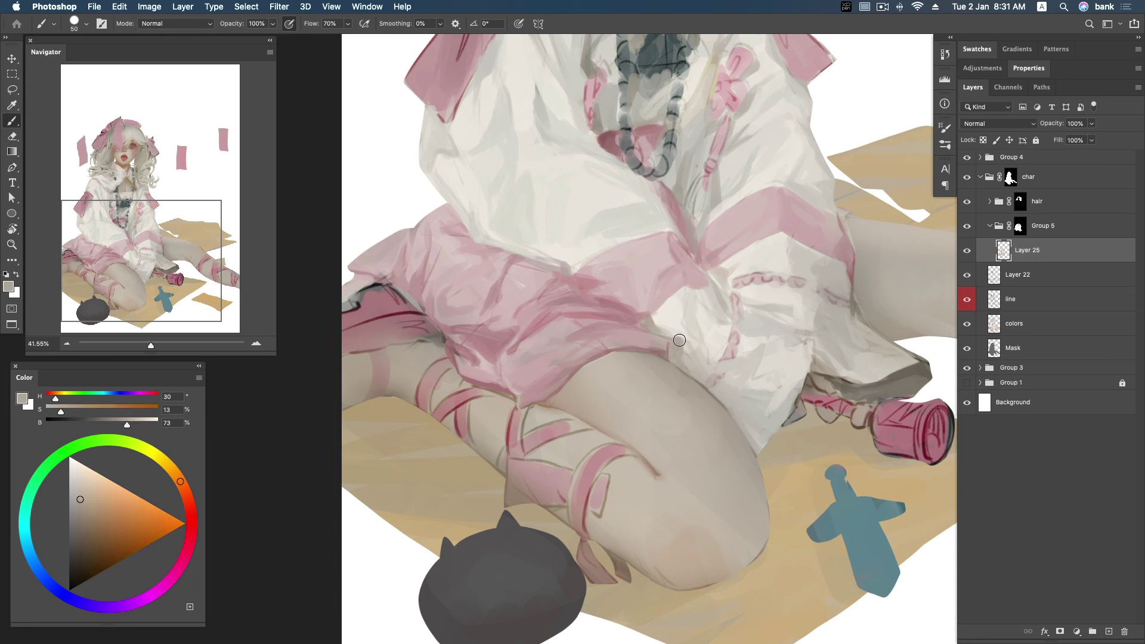
{"action": "key", "text": "cmd+z"}
Zoom out to about 20% to show the whole painting.
{"action": "scroll", "coordinate": [770, 400], "scroll_direction": "down", "scroll_amount": 3}
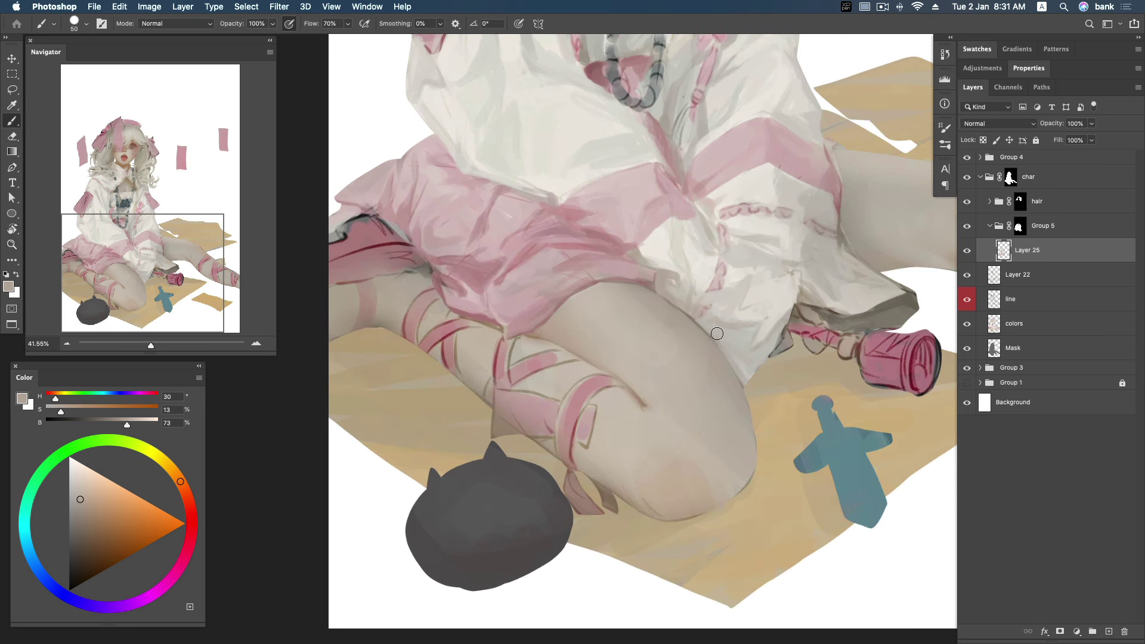
{"action": "scroll", "coordinate": [709, 311], "scroll_direction": "up", "scroll_amount": 3}
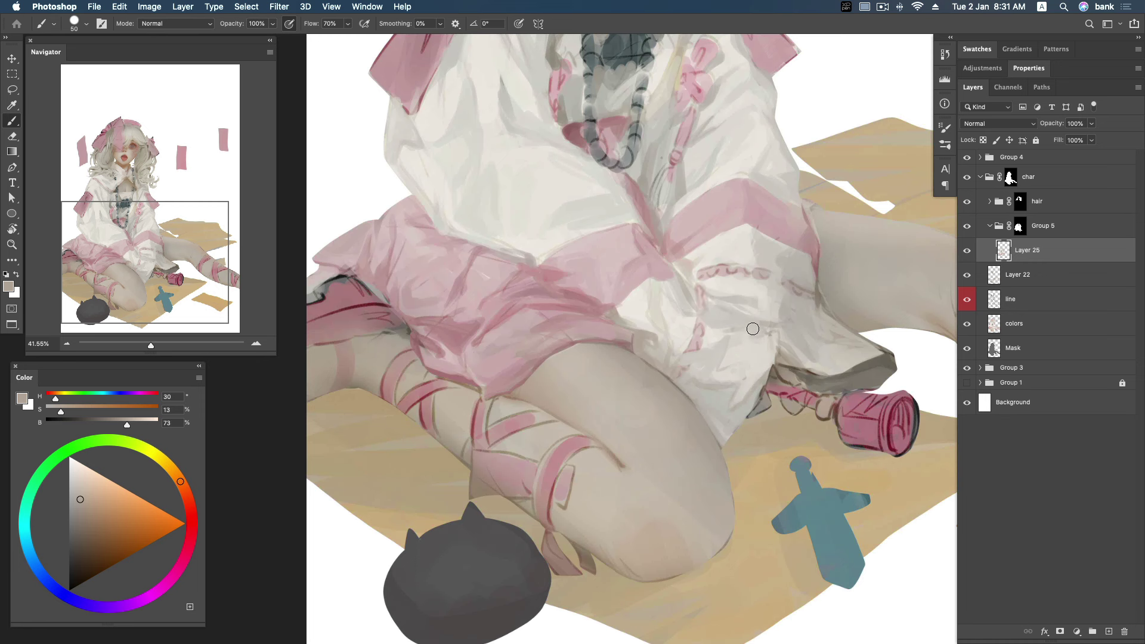
{"action": "scroll", "coordinate": [779, 332], "scroll_direction": "up", "scroll_amount": 3}
{"action": "scroll", "coordinate": [764, 310], "scroll_direction": "up", "scroll_amount": 3}
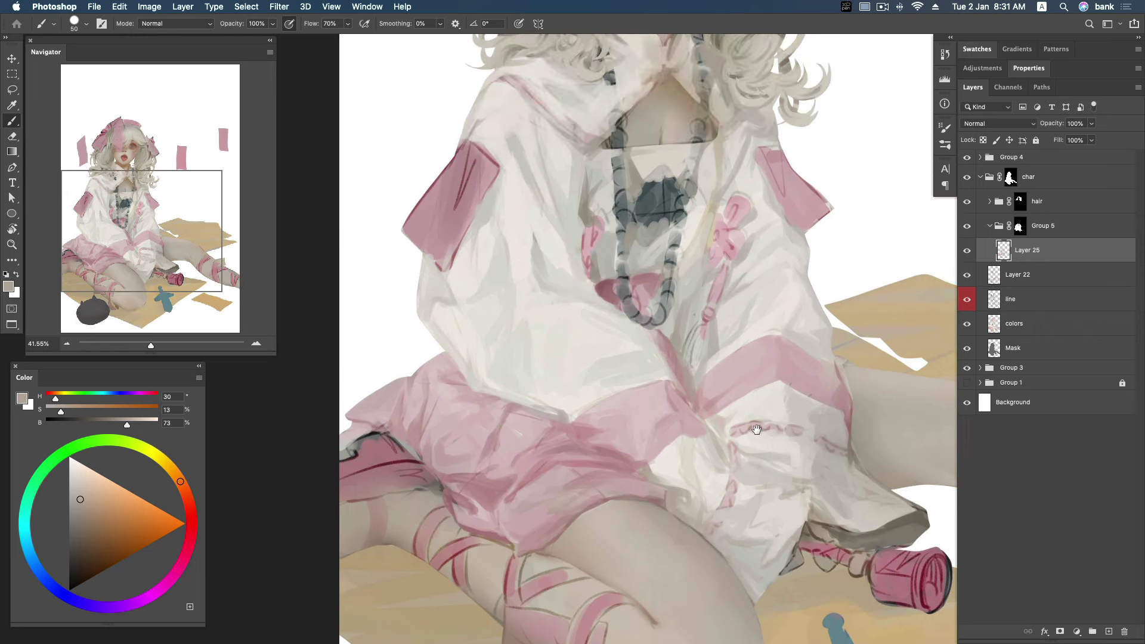
{"action": "key", "text": "z"}
{"action": "left_click_drag", "start_coordinate": [732, 259], "coordinate": [641, 316]}
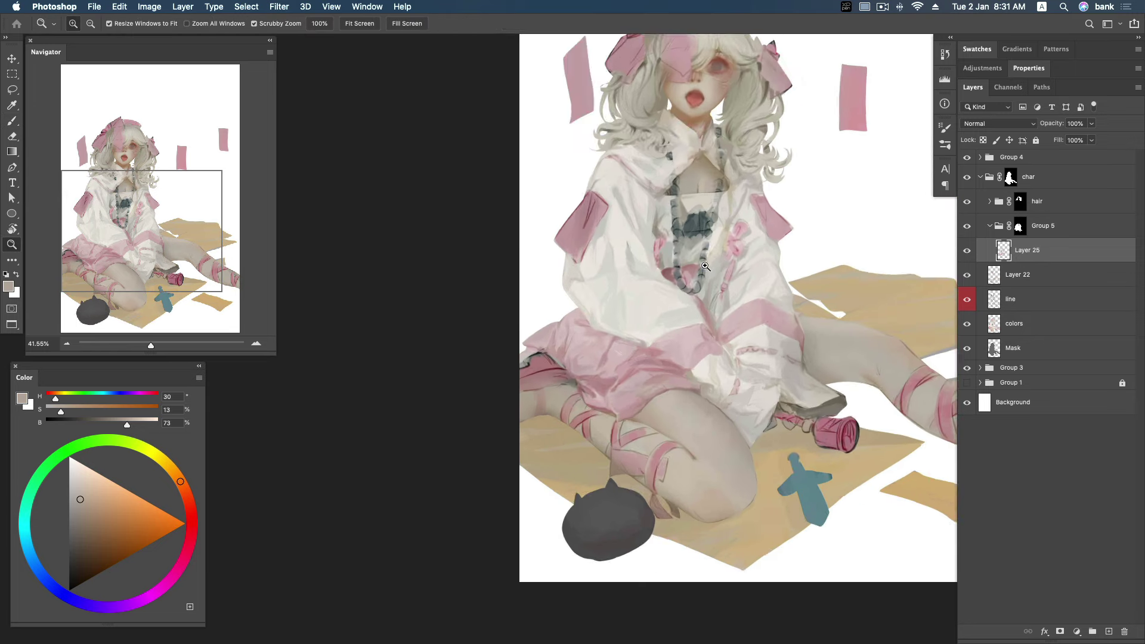